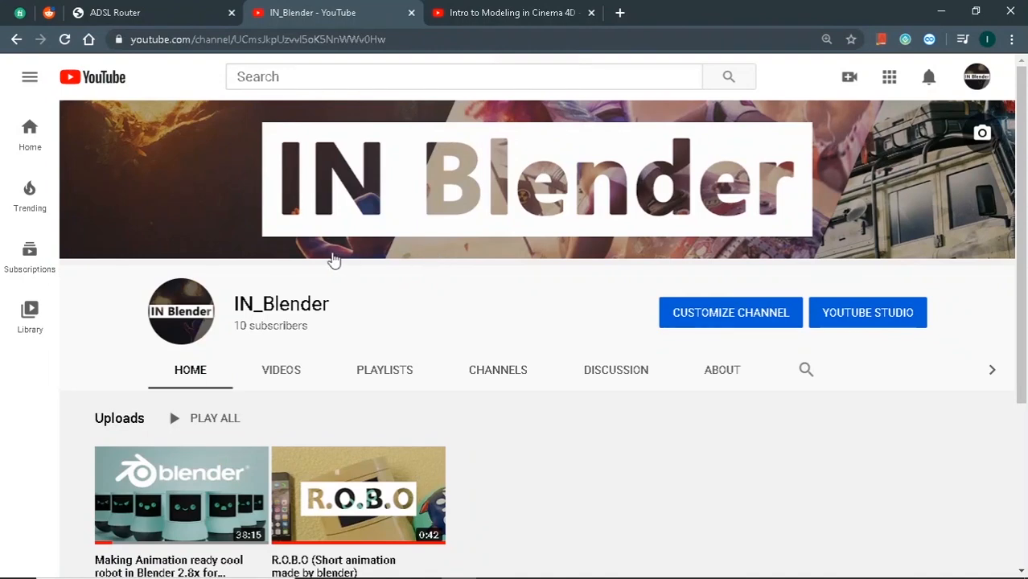
Switch from the IN_Blender channel page to the 'Intro to Modeling in Cinema 4D' tutorial tab.
drag(325, 332, 251, 331)
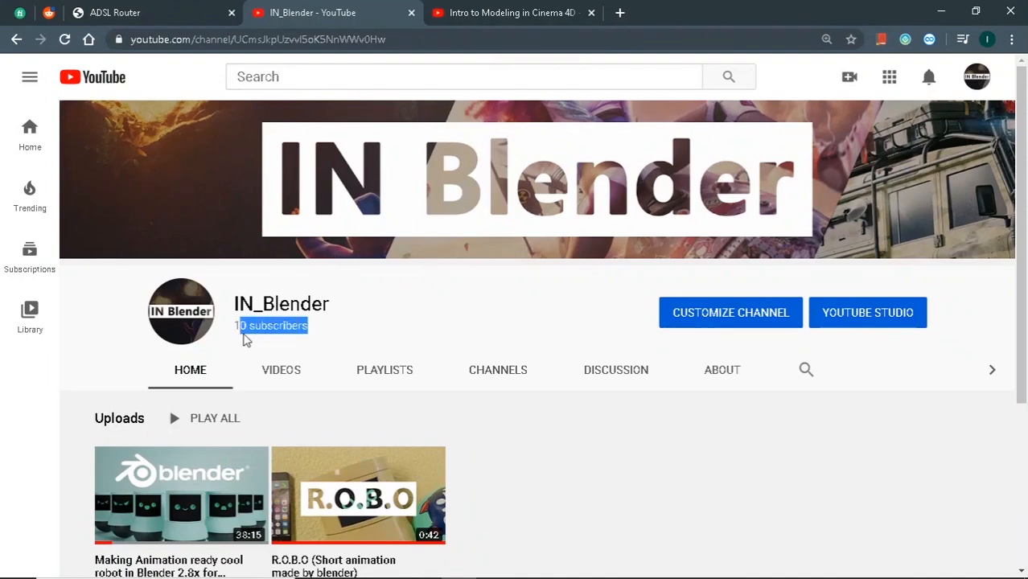
click(231, 339)
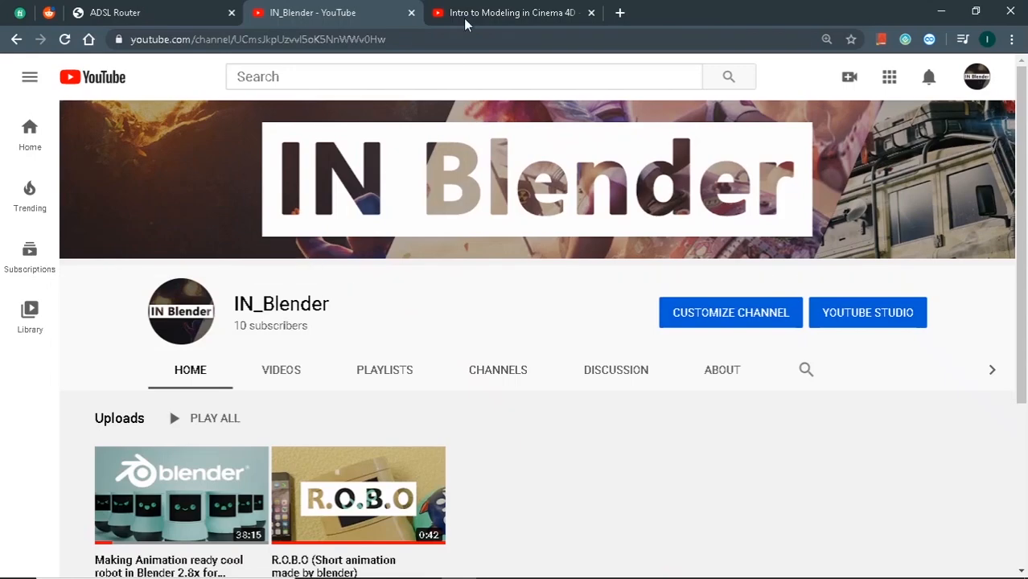
click(482, 8)
Review the Cinema 4D box modeling video page and description, then switch to the Blender window.
scroll(398, 228, down, 4)
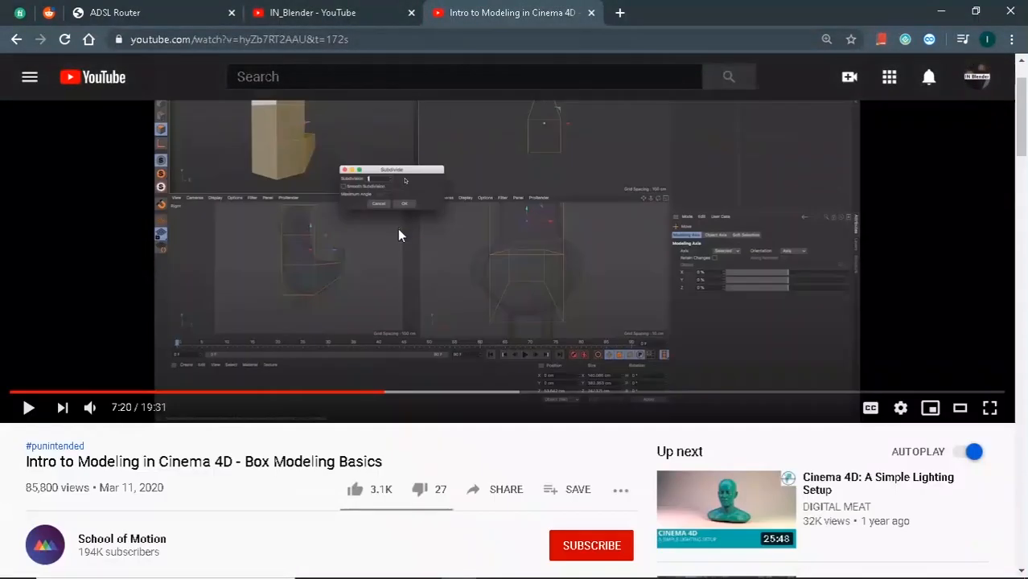
scroll(387, 255, up, 4)
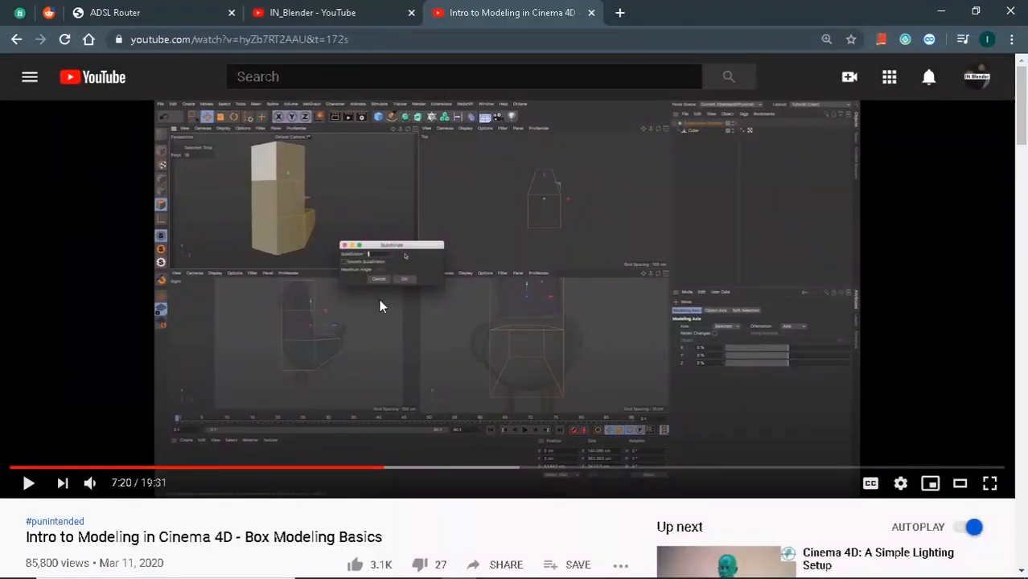
scroll(442, 343, down, 3)
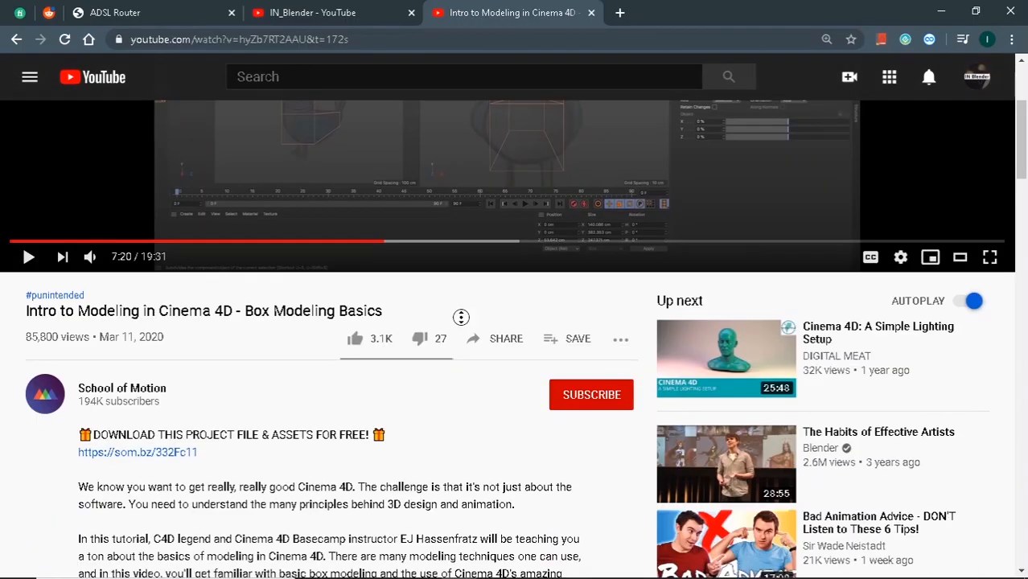
scroll(452, 341, up, 3)
scroll(452, 334, down, 7)
scroll(242, 212, up, 4)
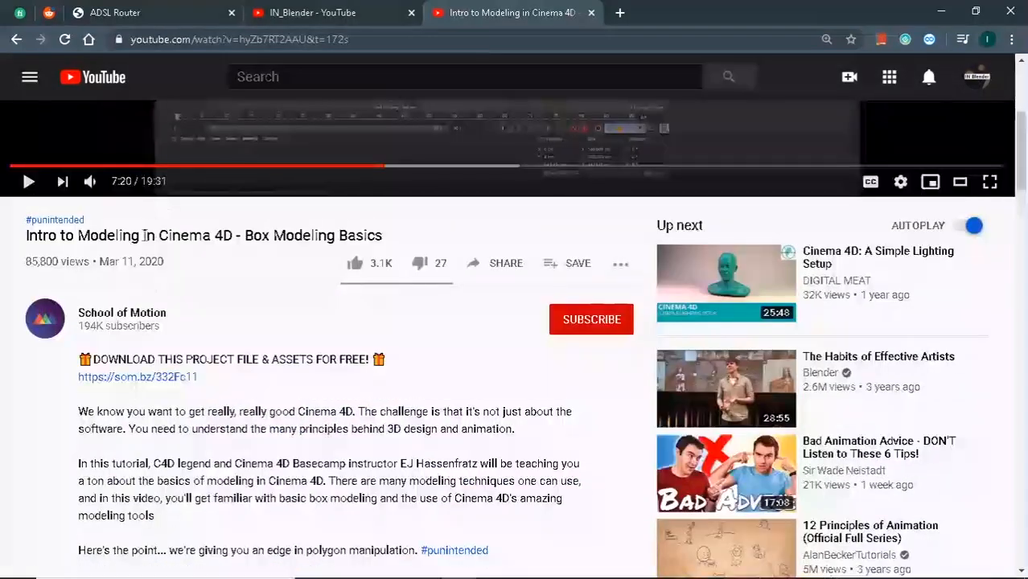
scroll(341, 289, up, 1)
scroll(341, 289, up, 2)
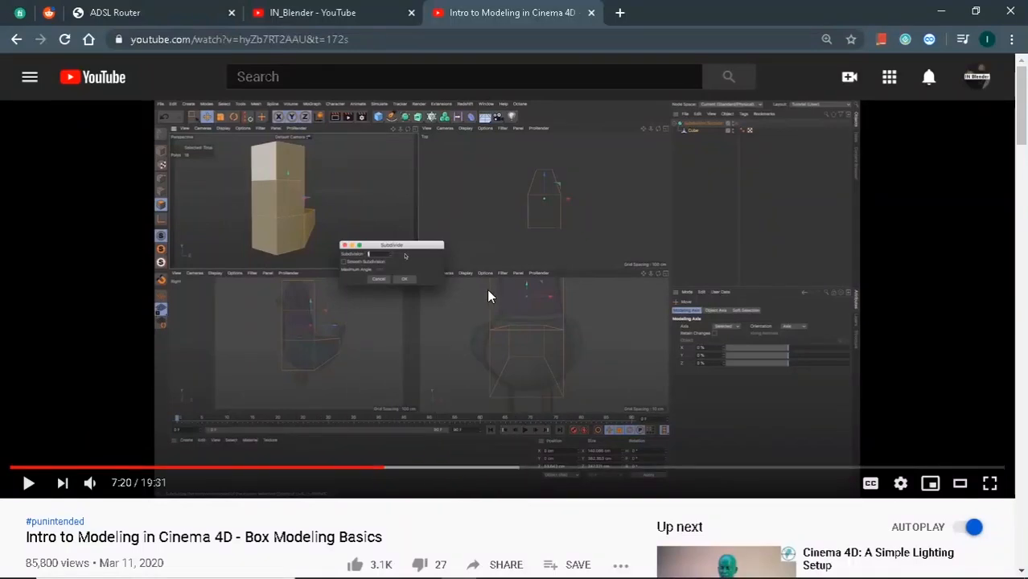
scroll(488, 294, down, 2)
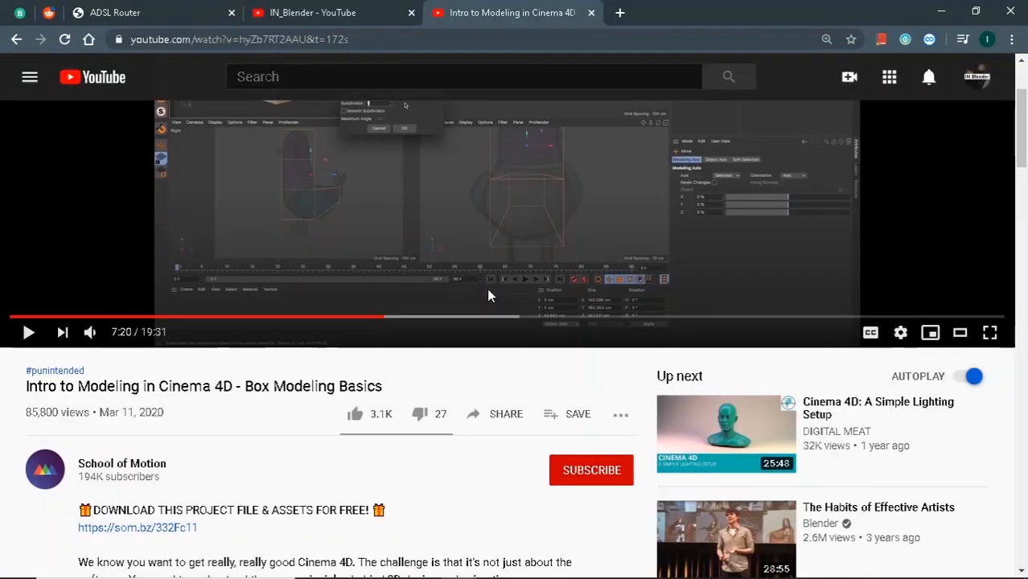
scroll(487, 294, up, 1)
scroll(487, 294, up, 1)
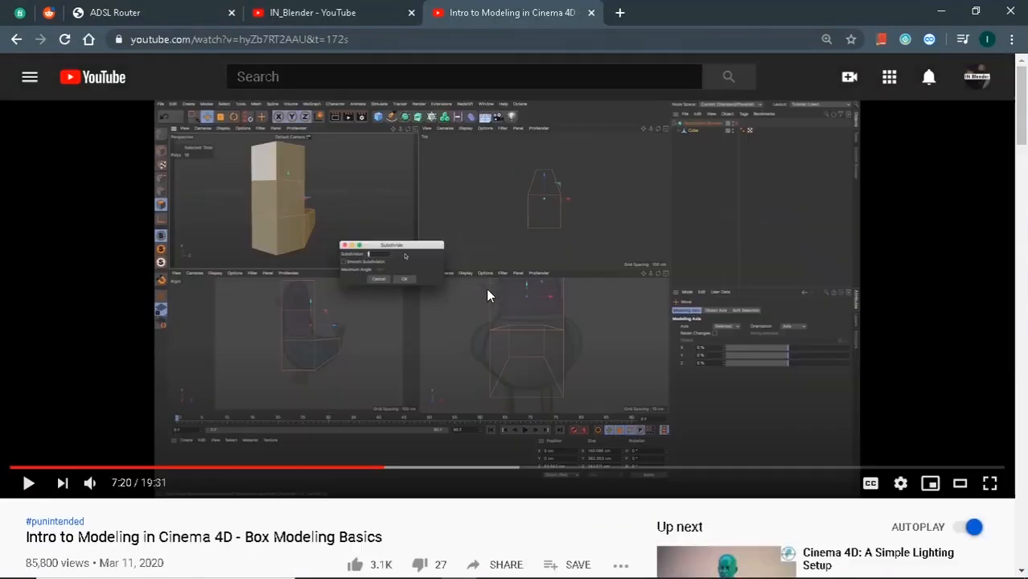
scroll(487, 294, down, 2)
scroll(487, 295, up, 2)
scroll(644, 322, down, 5)
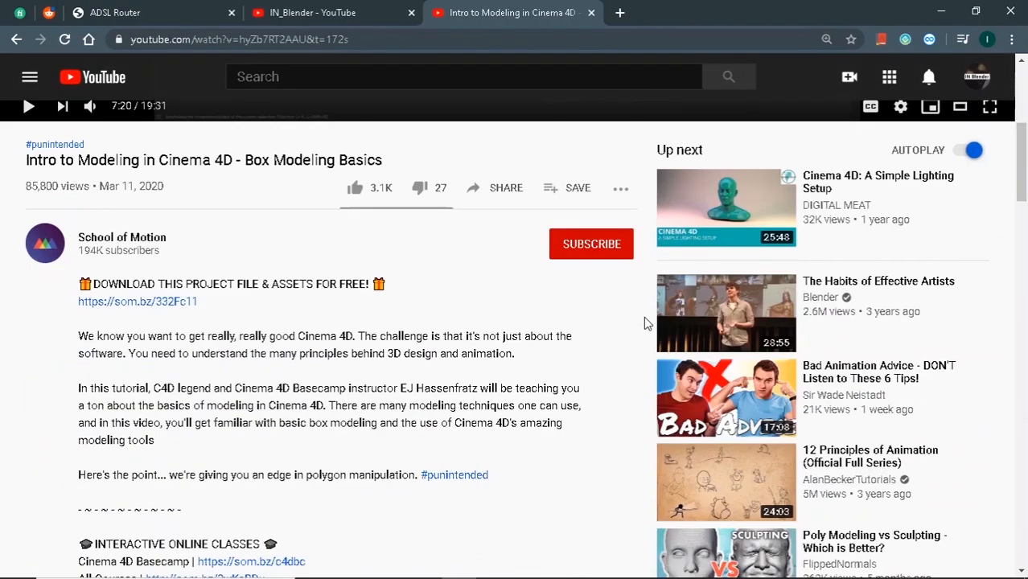
scroll(644, 323, down, 2)
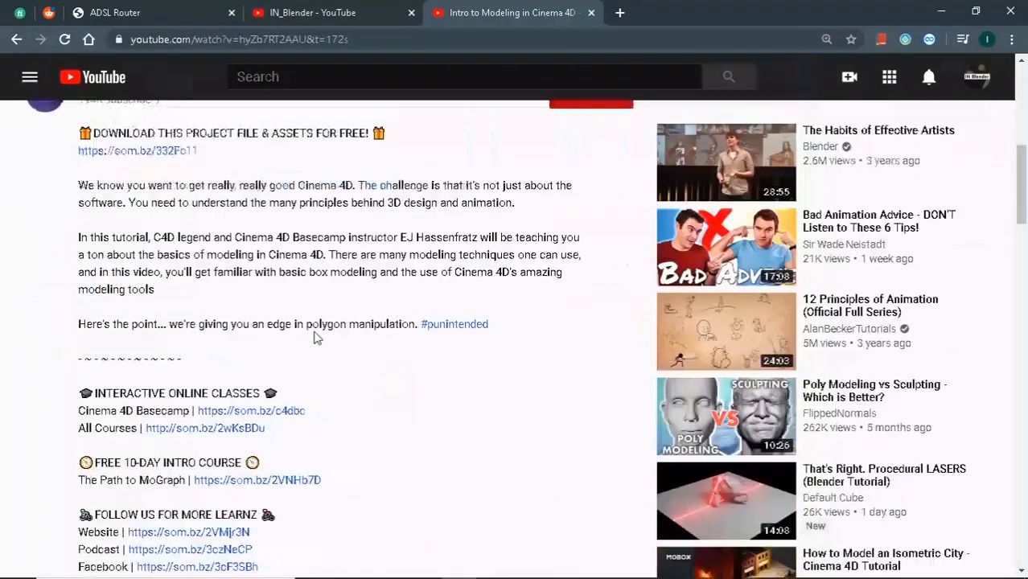
scroll(317, 335, up, 3)
scroll(310, 328, down, 2)
scroll(310, 328, up, 5)
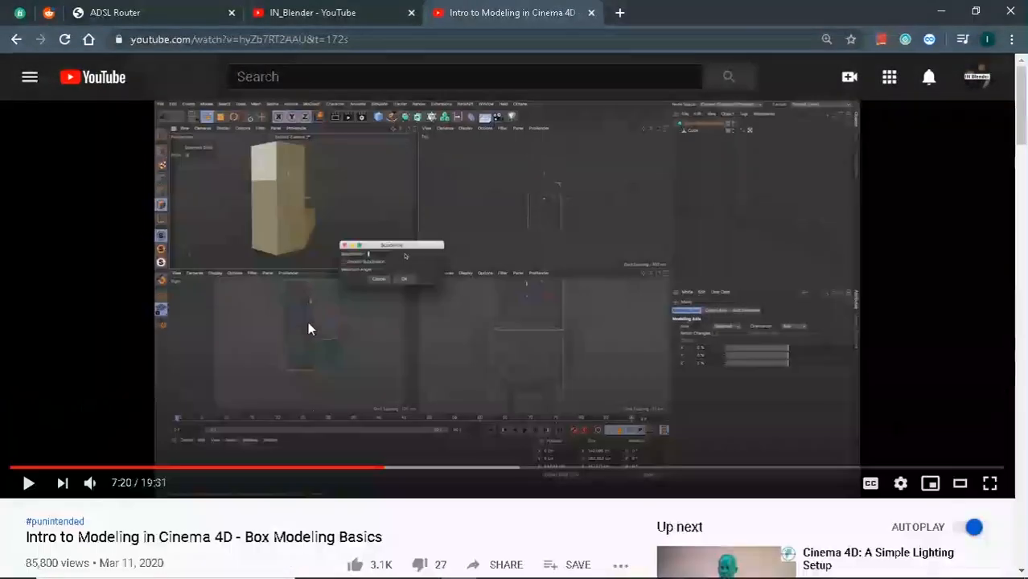
scroll(429, 304, down, 4)
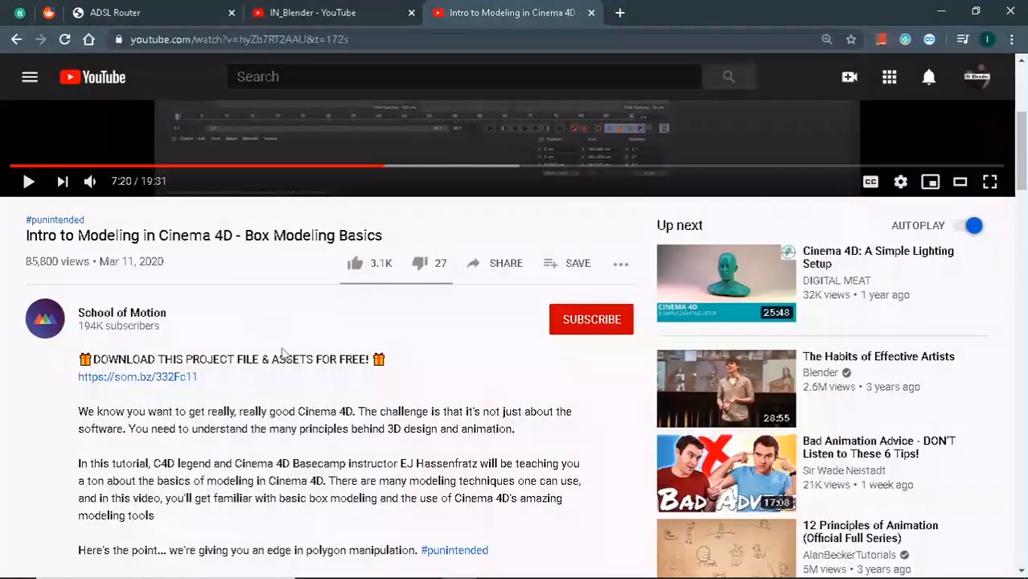
scroll(241, 329, down, 2)
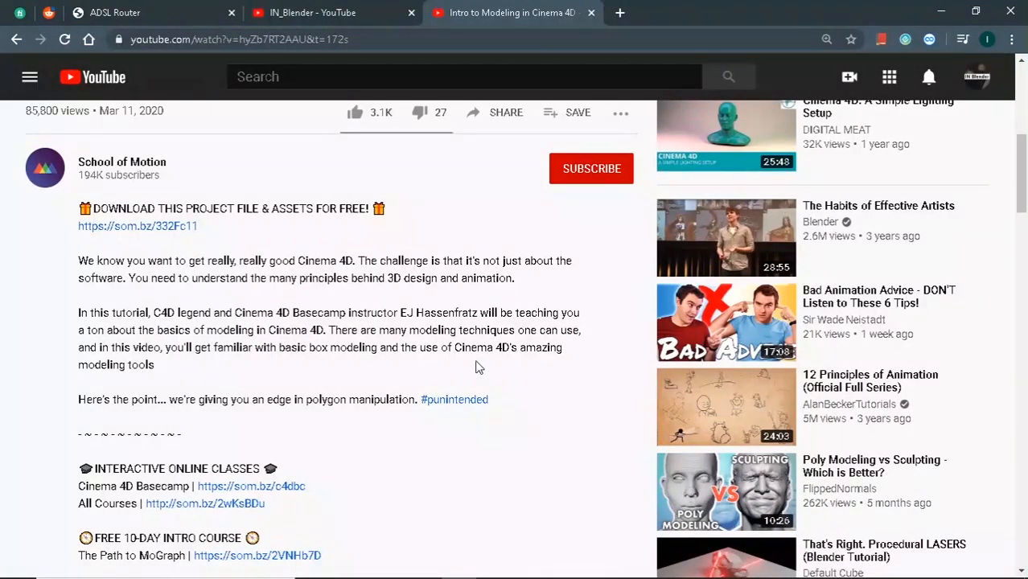
scroll(525, 389, down, 3)
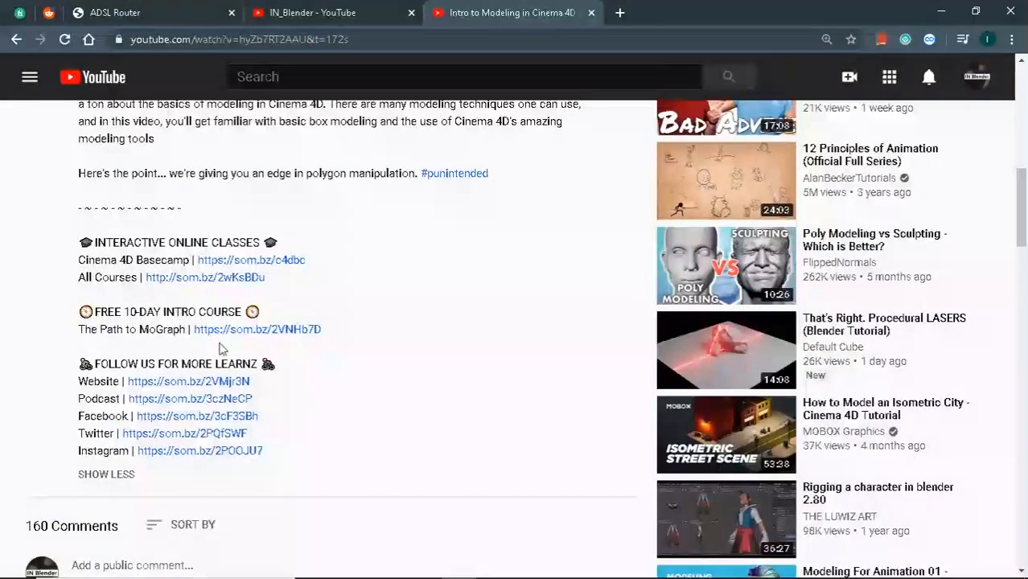
scroll(269, 275, up, 5)
scroll(268, 274, up, 4)
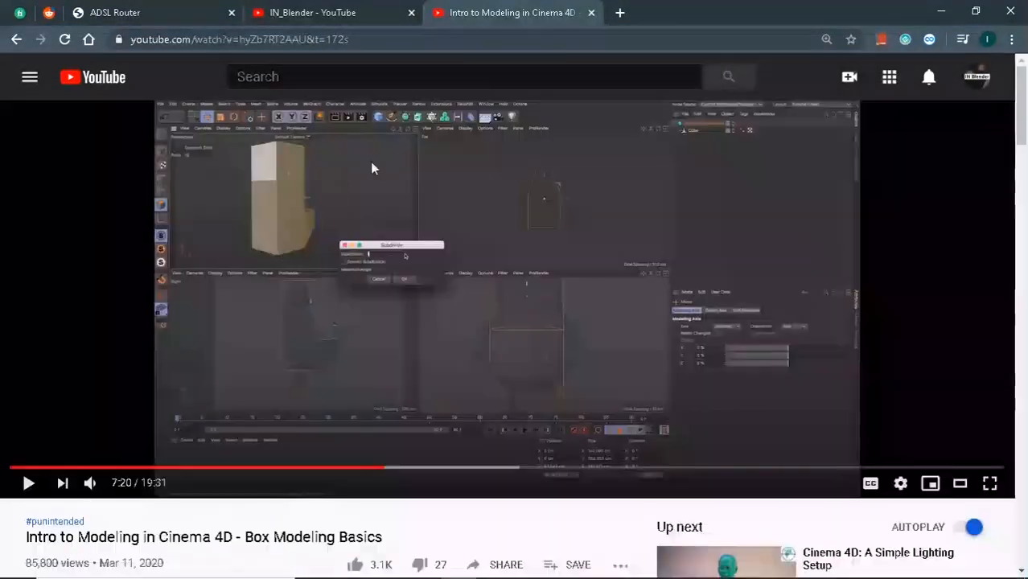
scroll(133, 313, down, 5)
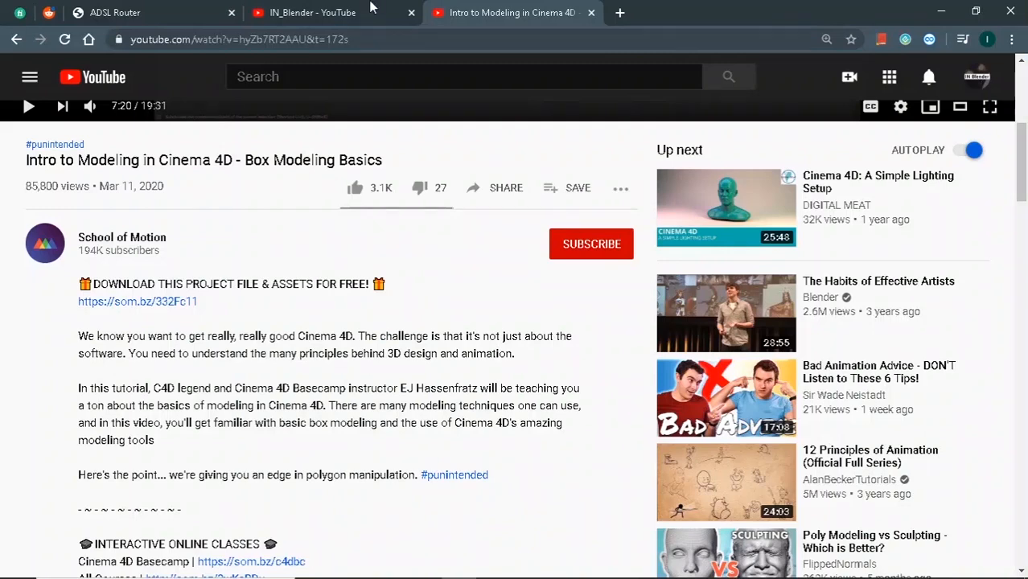
scroll(307, 241, up, 5)
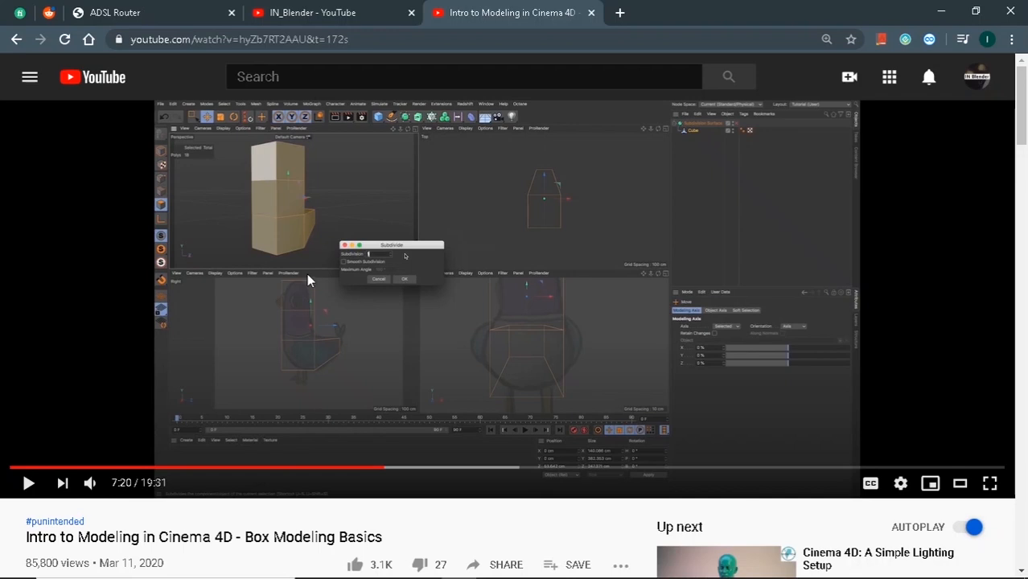
key(alt+Tab)
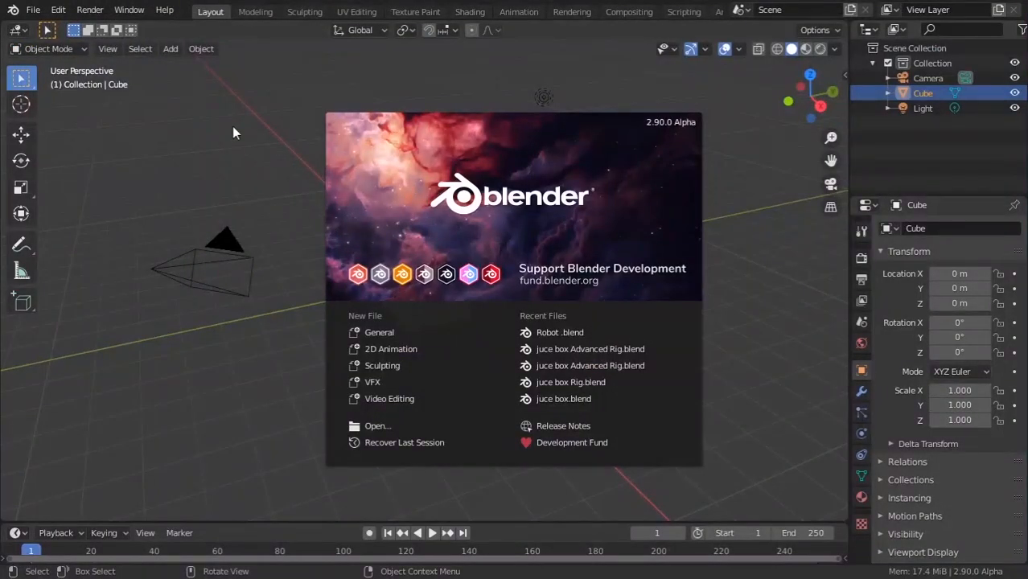
Dismiss the startup splash and leave every scene object deselected.
click(276, 98)
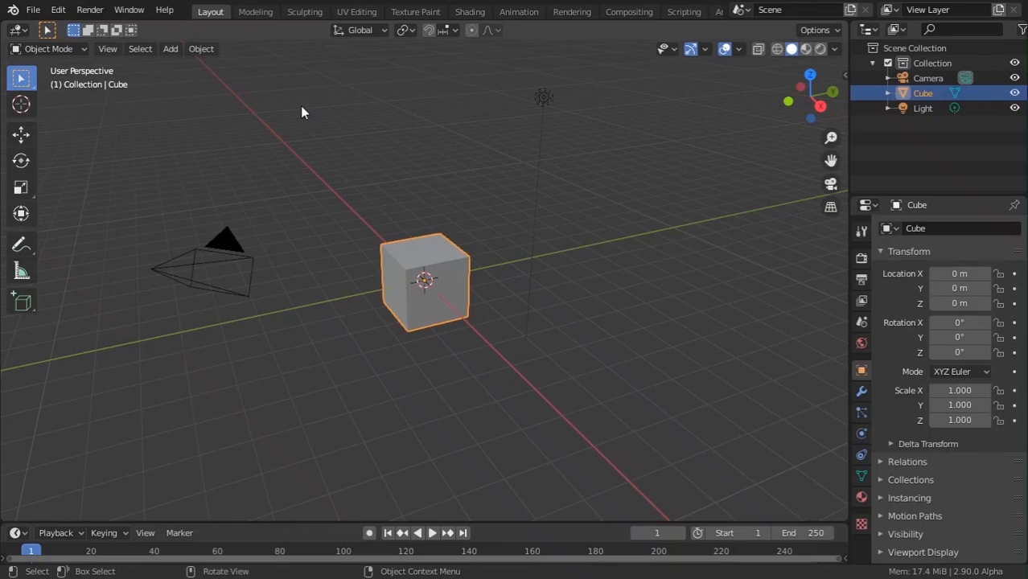
key(x)
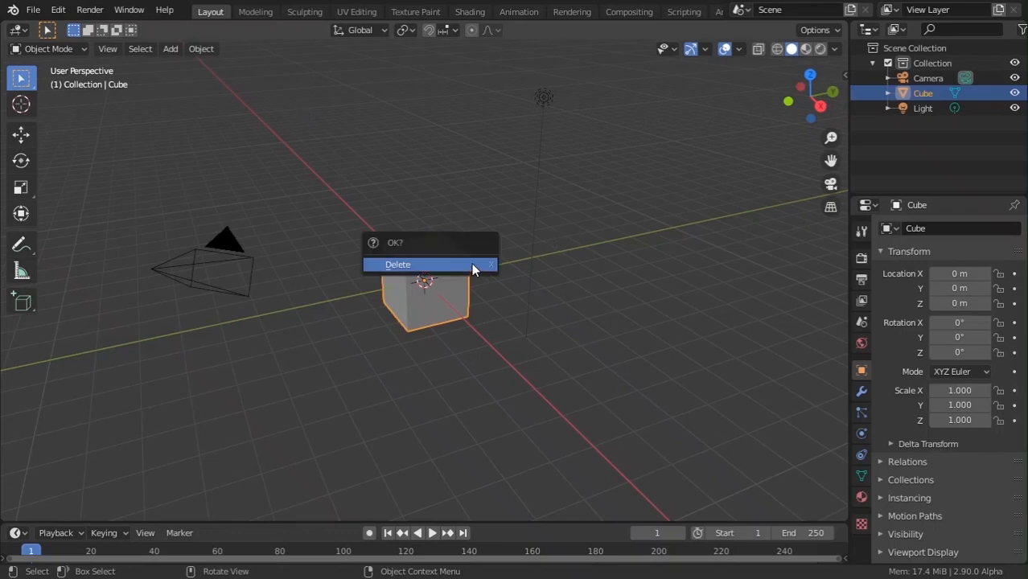
key(a)
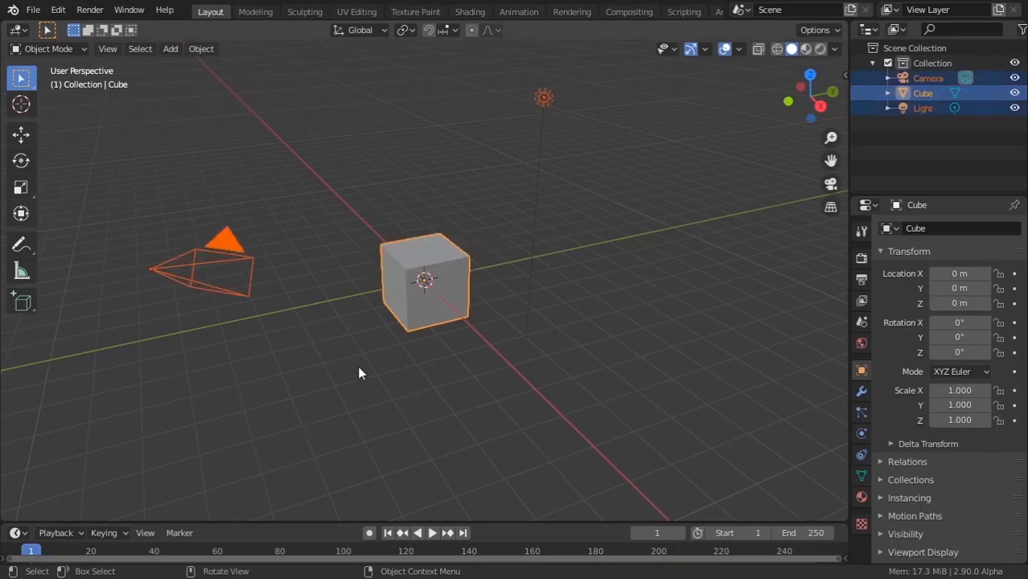
key(alt+a)
Show the Screencast Keys settings in the side panel, then hide the panel.
key(n)
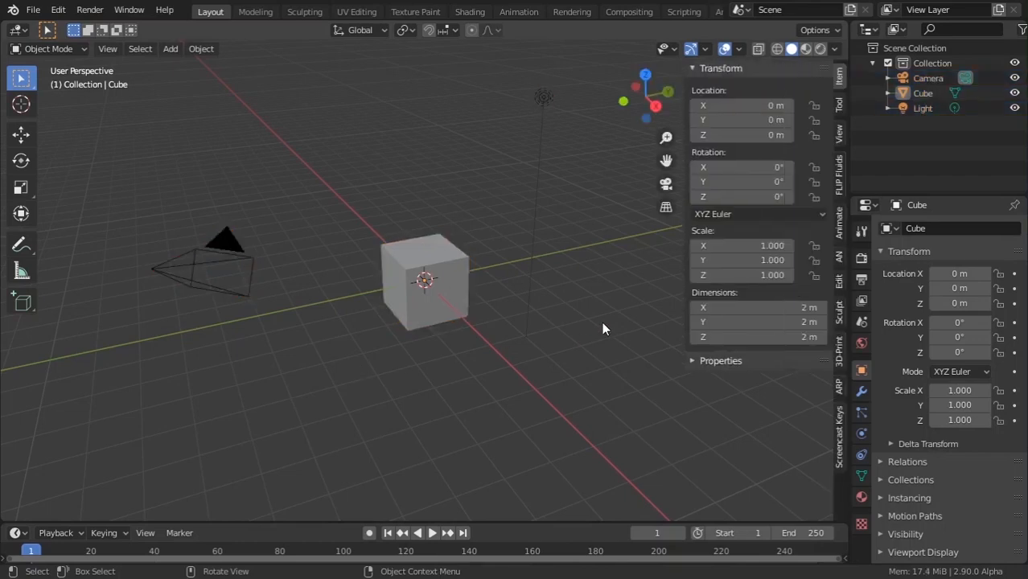
click(838, 435)
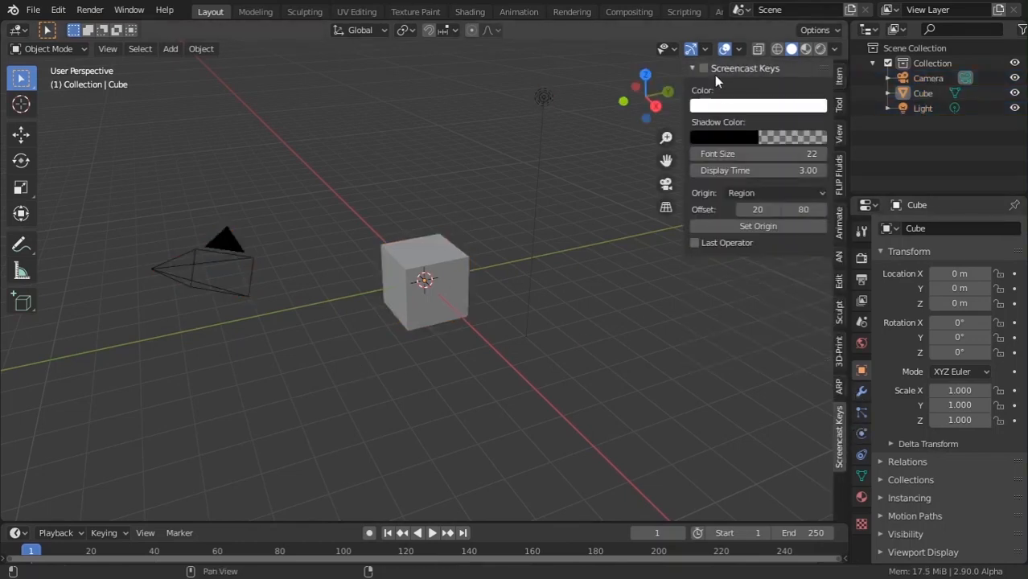
key(n)
scroll(461, 255, up, 4)
scroll(461, 255, down, 8)
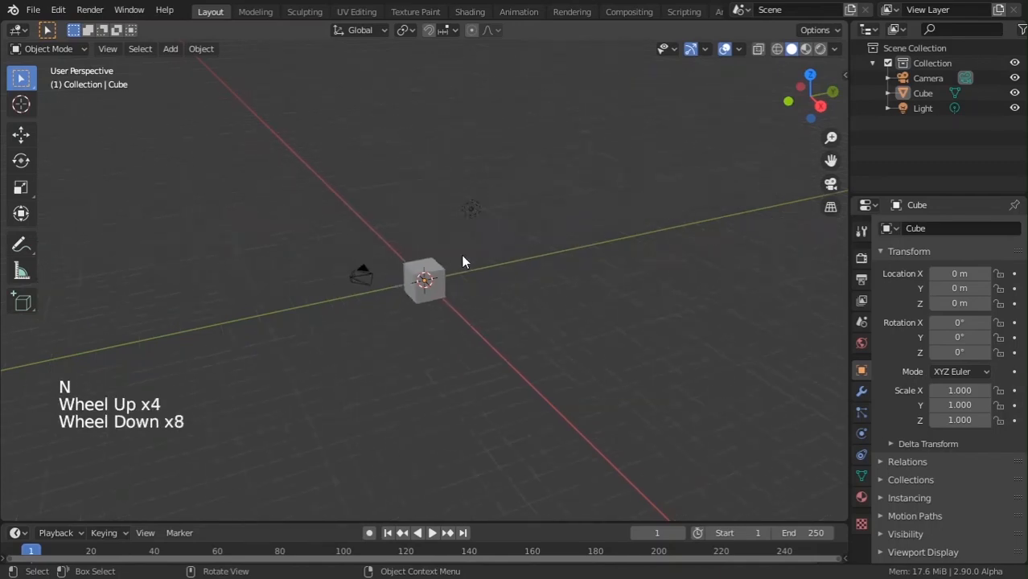
scroll(461, 255, up, 7)
scroll(461, 255, down, 8)
scroll(462, 255, up, 7)
scroll(462, 255, down, 4)
scroll(461, 255, up, 4)
scroll(461, 255, down, 5)
scroll(462, 255, up, 7)
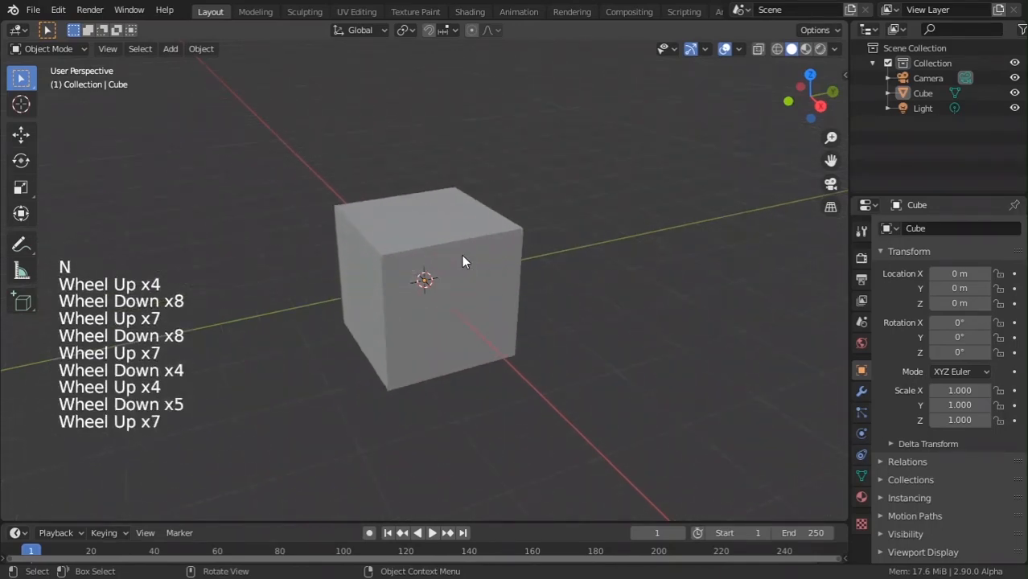
scroll(461, 255, down, 4)
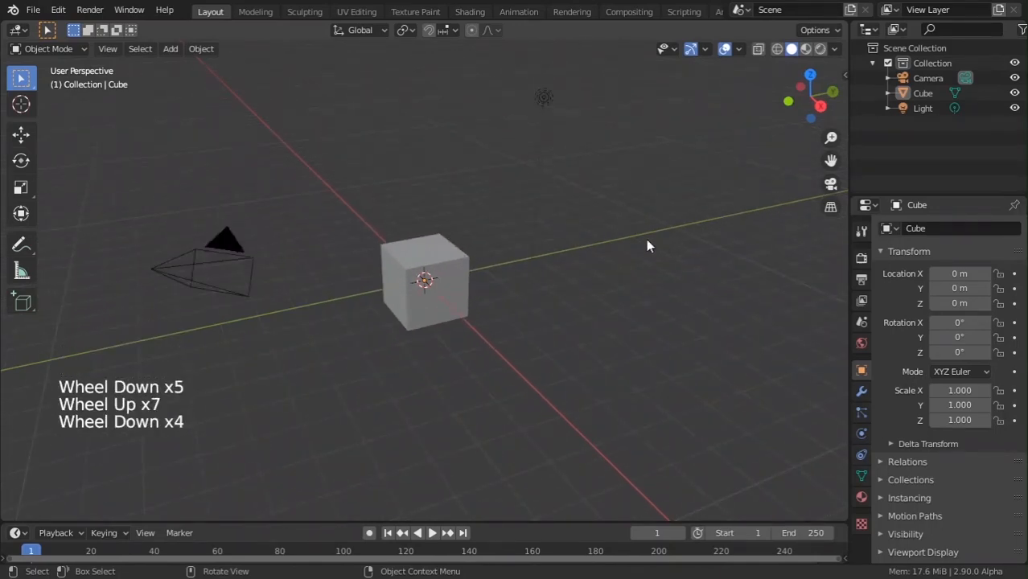
middle_drag(411, 249, 610, 199)
drag(809, 96, 756, 103)
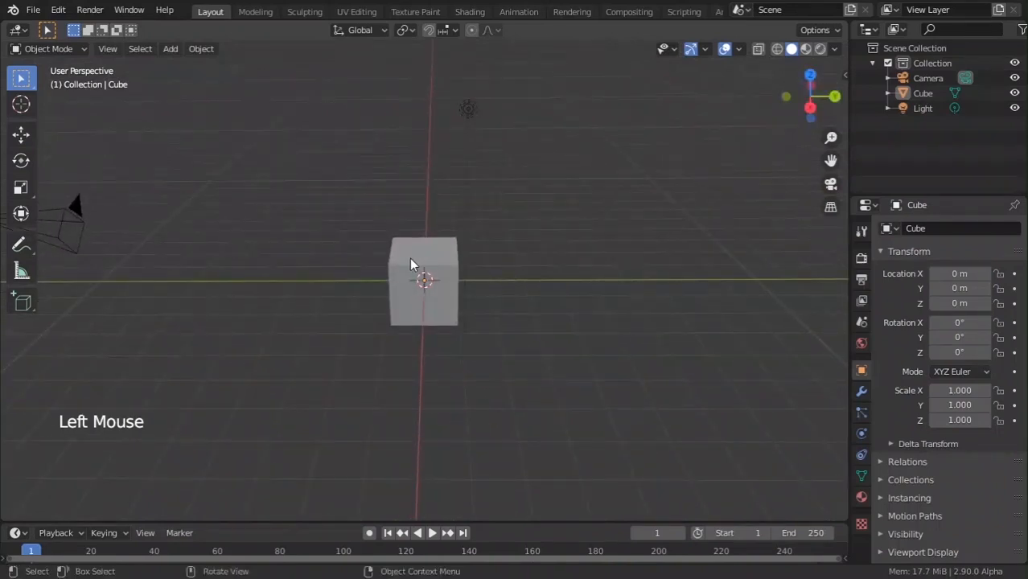
shift+middle_drag(351, 235, 471, 241)
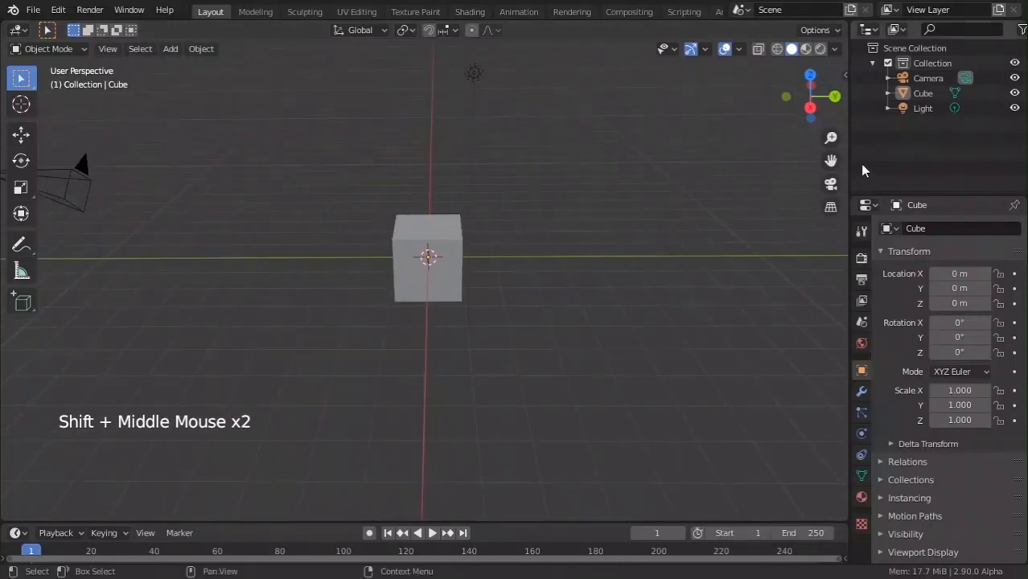
drag(832, 159, 748, 179)
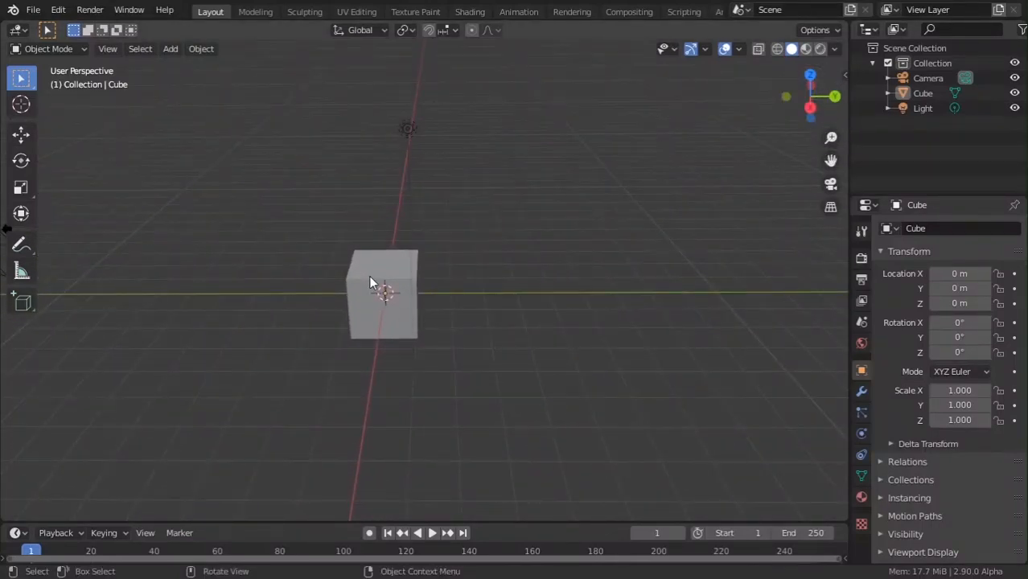
scroll(371, 278, up, 8)
scroll(376, 274, down, 9)
scroll(381, 271, up, 5)
scroll(384, 268, down, 6)
scroll(385, 266, up, 7)
scroll(394, 262, down, 8)
scroll(400, 259, up, 6)
scroll(404, 257, down, 5)
scroll(403, 258, up, 6)
scroll(403, 257, down, 6)
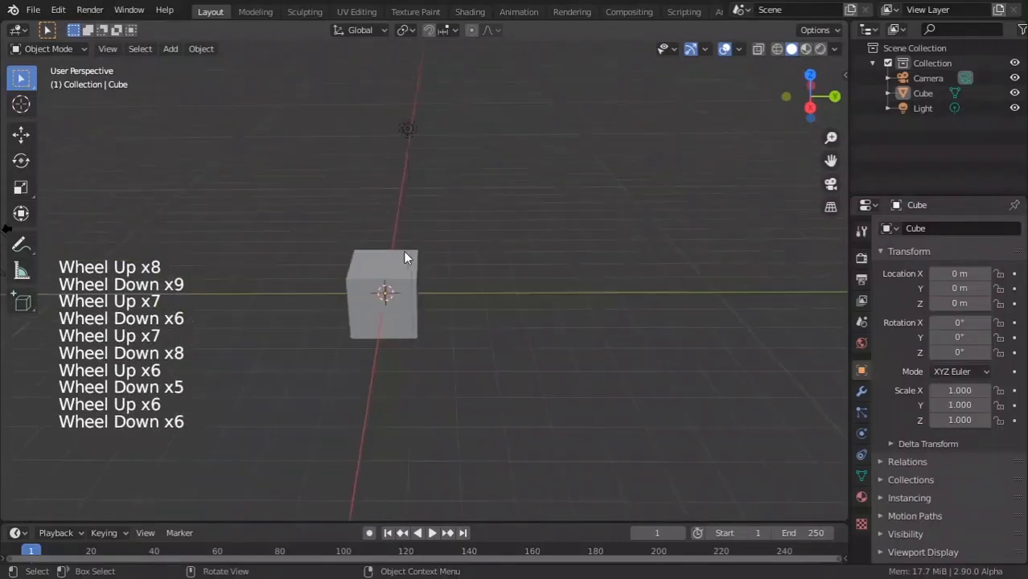
scroll(405, 257, up, 8)
scroll(404, 258, down, 8)
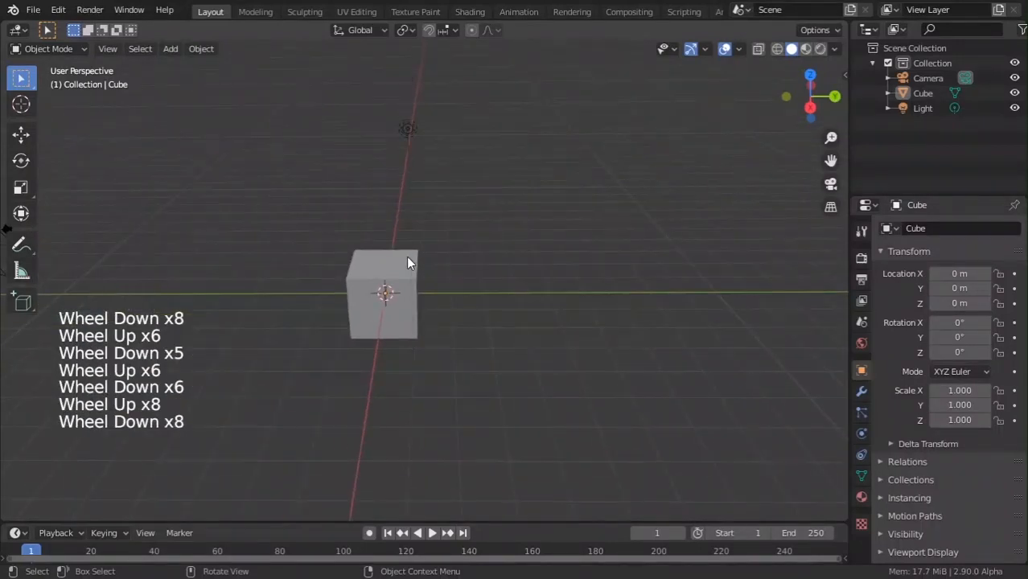
scroll(406, 256, down, 3)
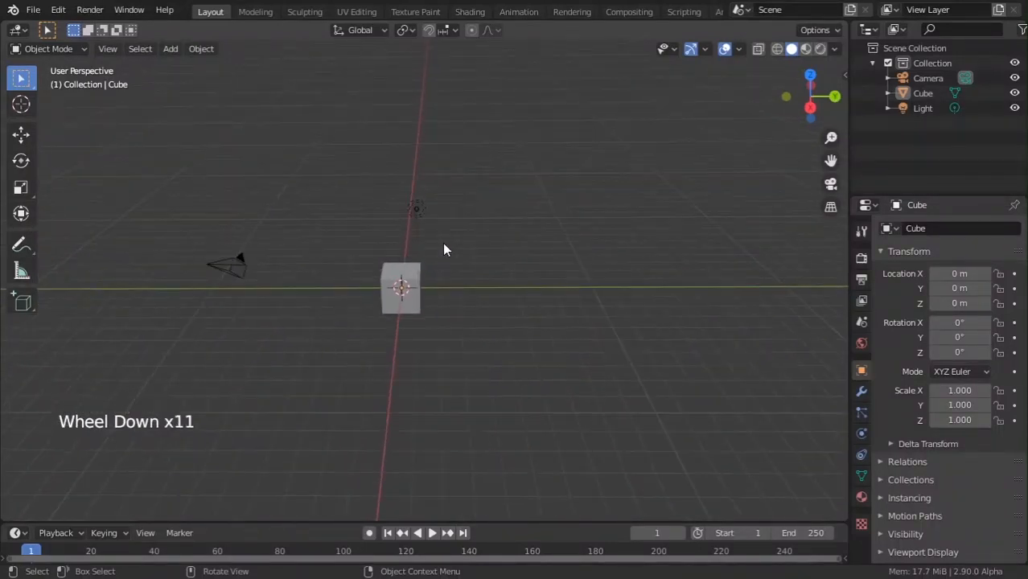
Select and delete the default camera, cube and light.
key(s)
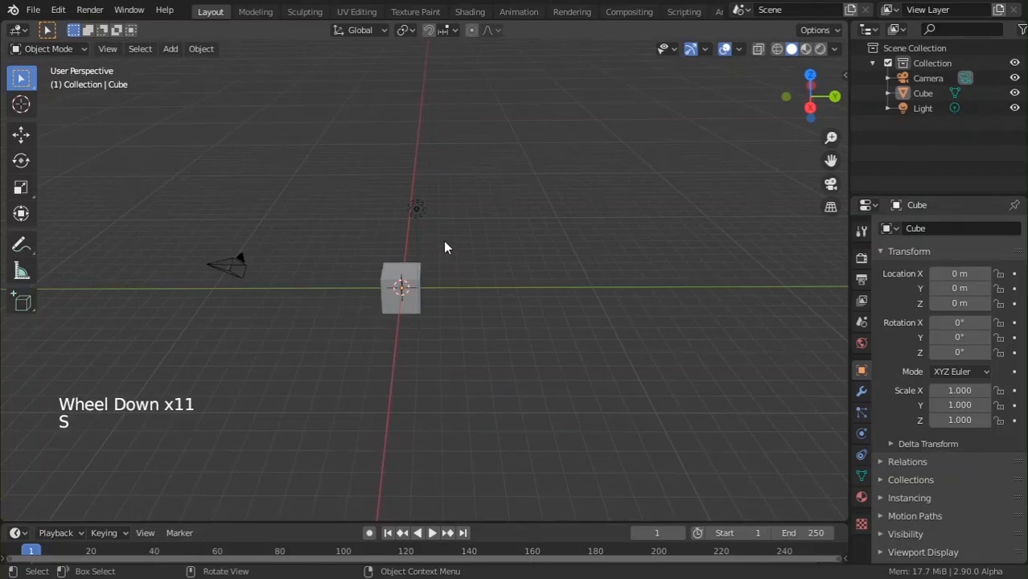
key(a)
key(x)
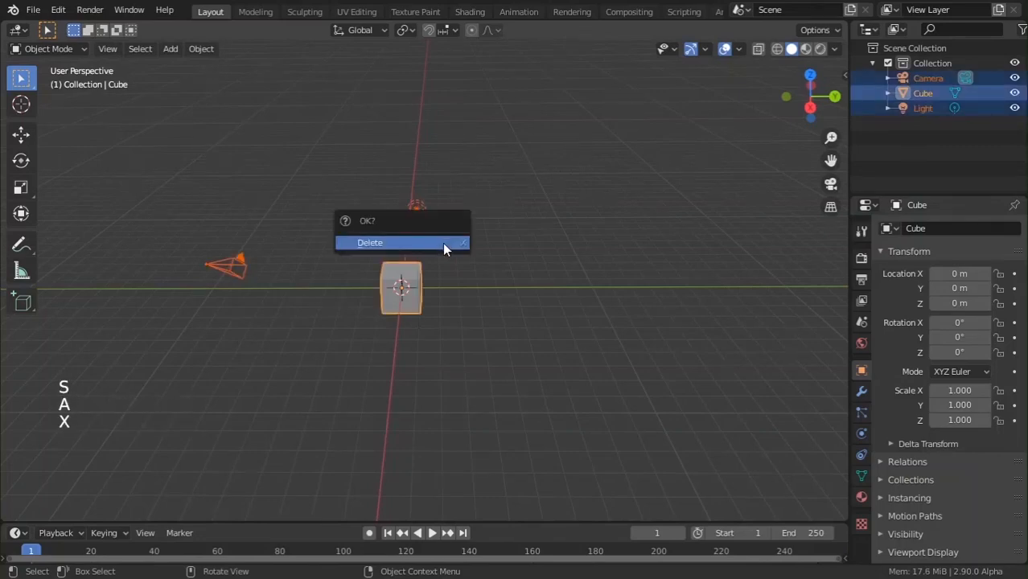
click(442, 243)
Add a fresh mesh cube at the origin of the emptied scene.
middle_drag(438, 291, 485, 276)
scroll(487, 275, up, 3)
shift+scroll(488, 276, up, 1)
key(shift+a)
mouse_move(485, 270)
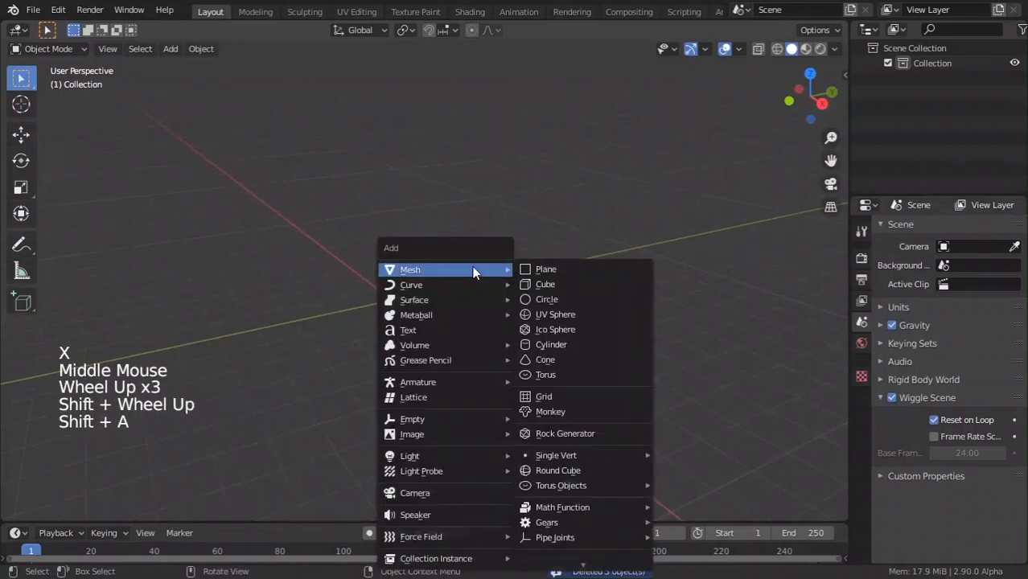
click(545, 285)
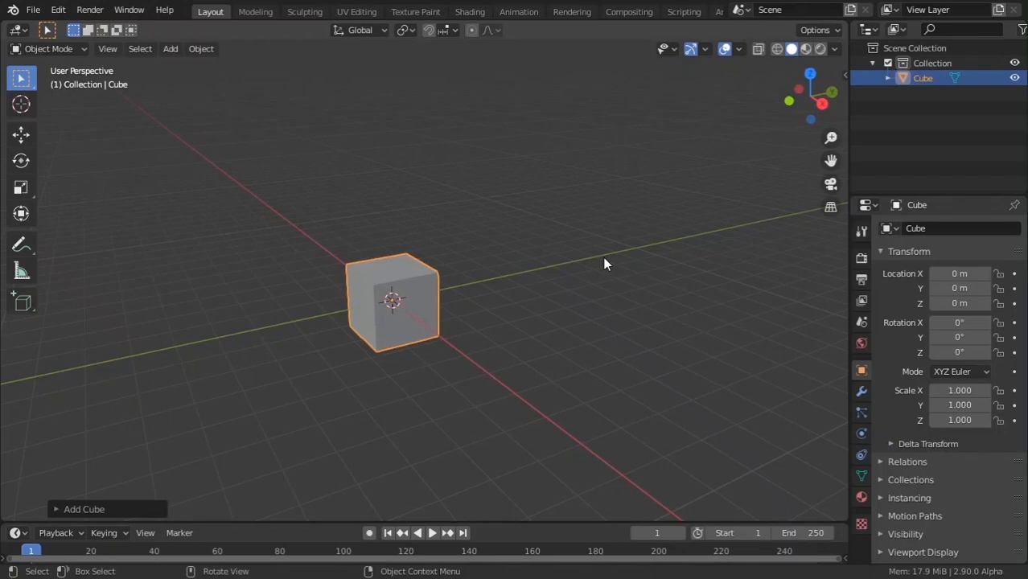
key(shift+a)
key(shift+a)
Add pigeon_front.png from the 2 pigen folder as a reference image.
mouse_move(406, 383)
key(shift+a)
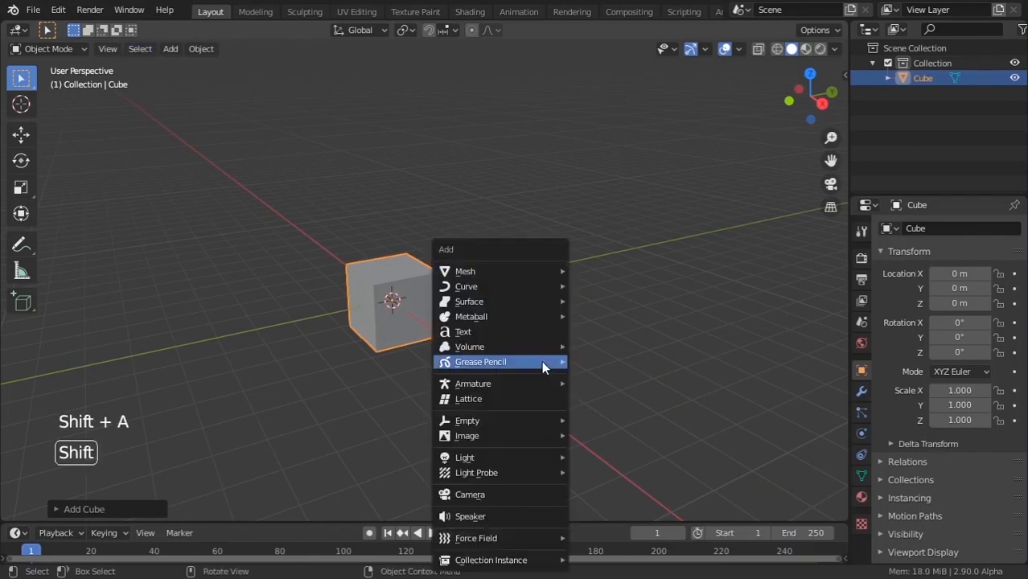
mouse_move(482, 422)
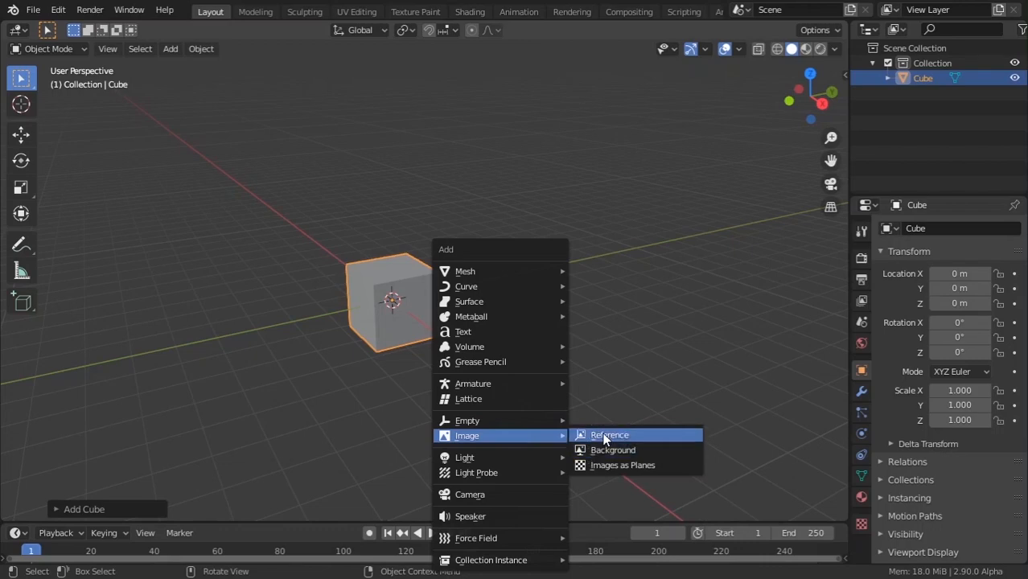
click(599, 435)
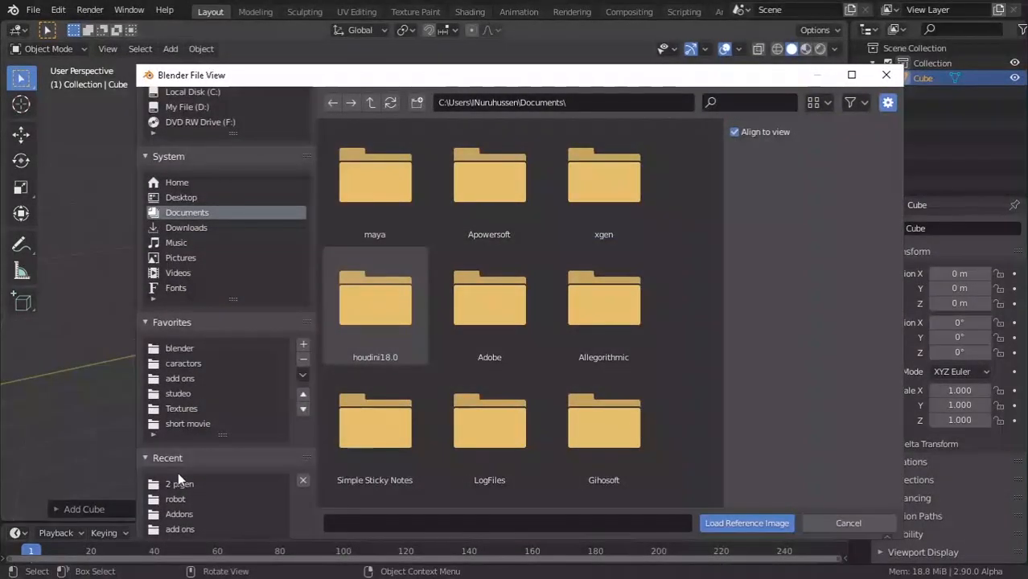
click(179, 483)
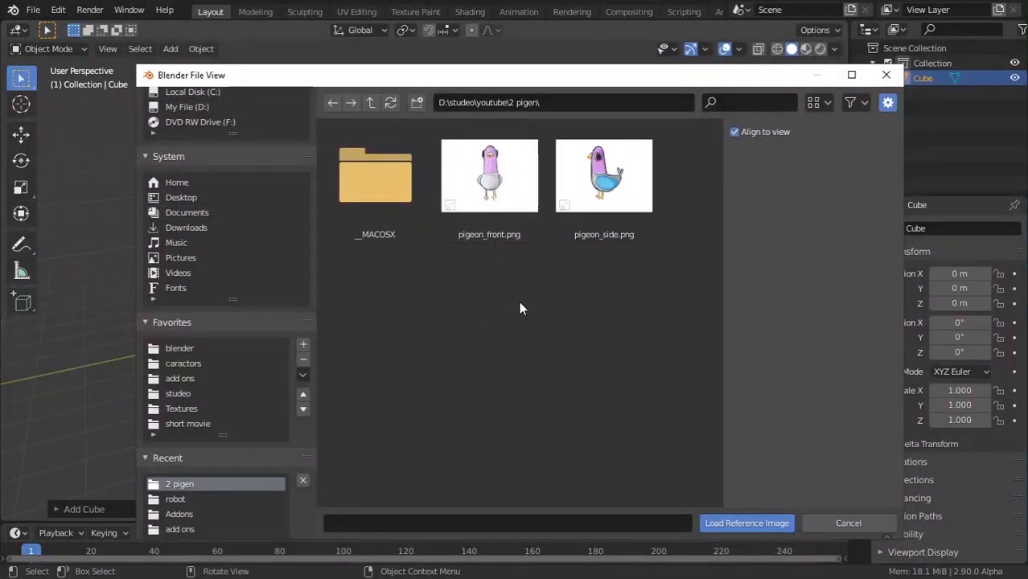
drag(509, 302, 624, 157)
click(482, 264)
double_click(505, 164)
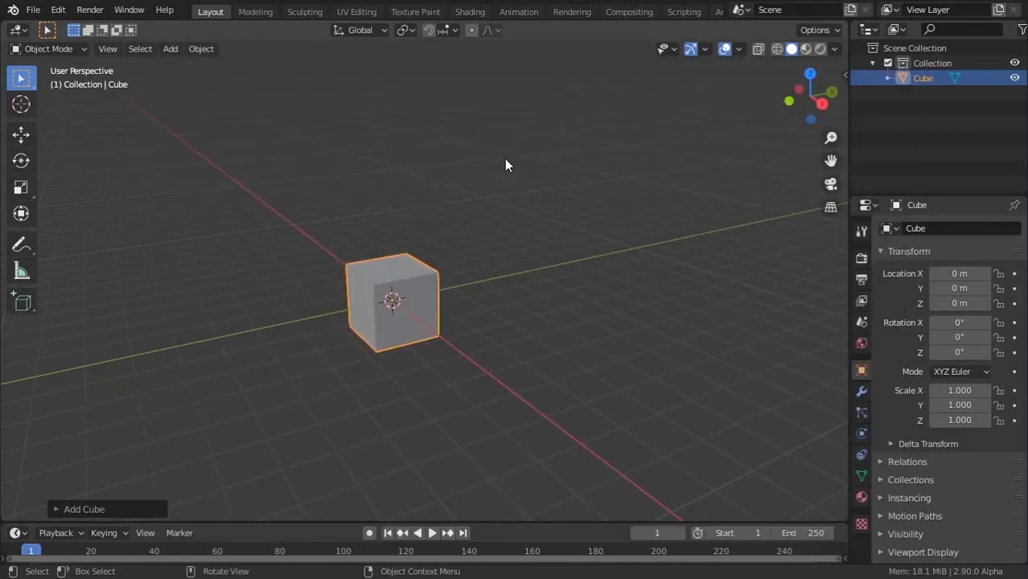
Tilt the reference image in the Item tab to roughly X 118°, Y -3.56°, Z 75.7°.
scroll(414, 328, down, 3)
middle_drag(414, 327, 447, 336)
scroll(446, 336, up, 6)
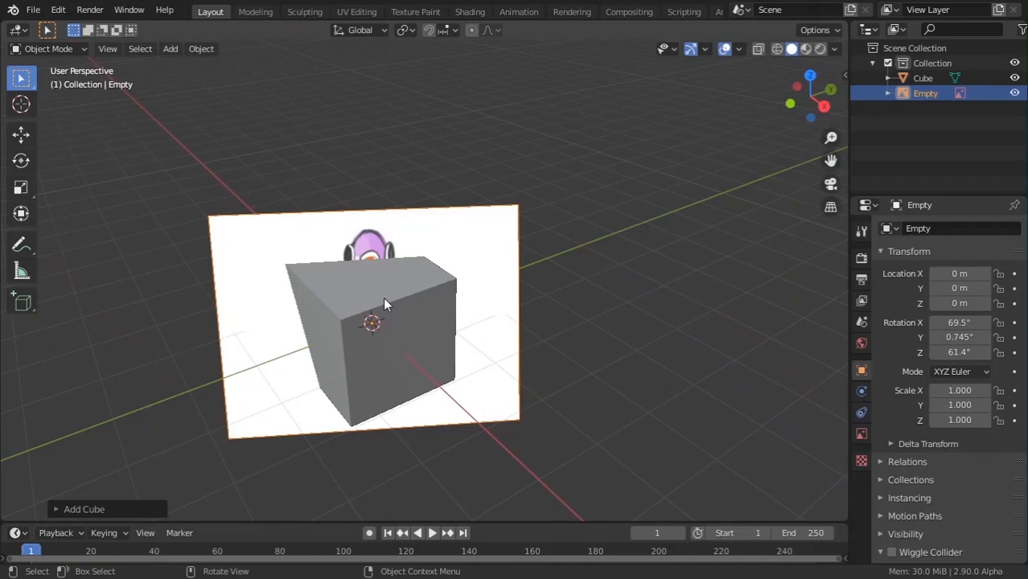
key(n)
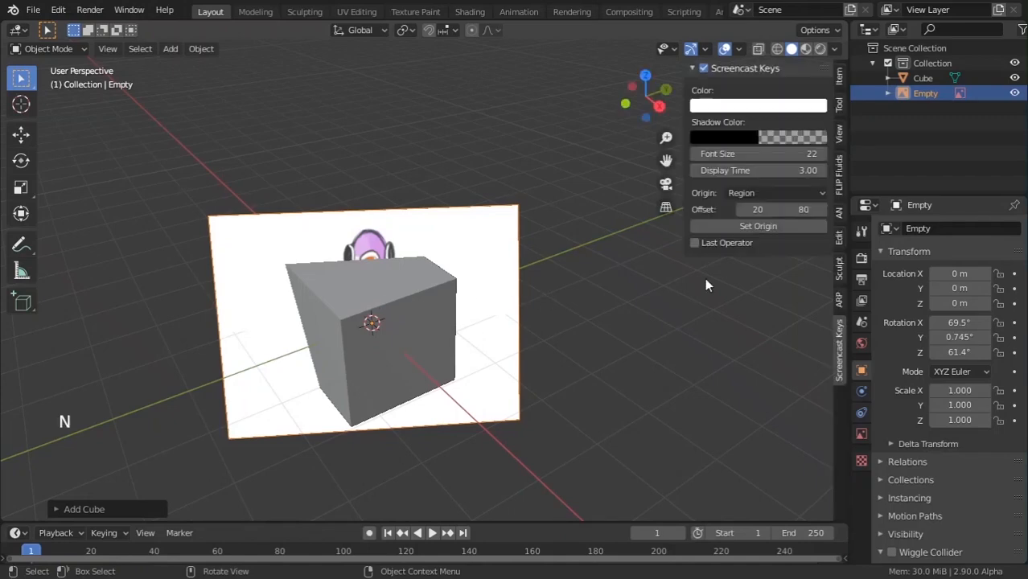
click(840, 79)
drag(760, 167, 860, 167)
drag(734, 183, 772, 198)
Reset all three rotation values of the reference image to 0, keeping XYZ Euler mode.
click(754, 213)
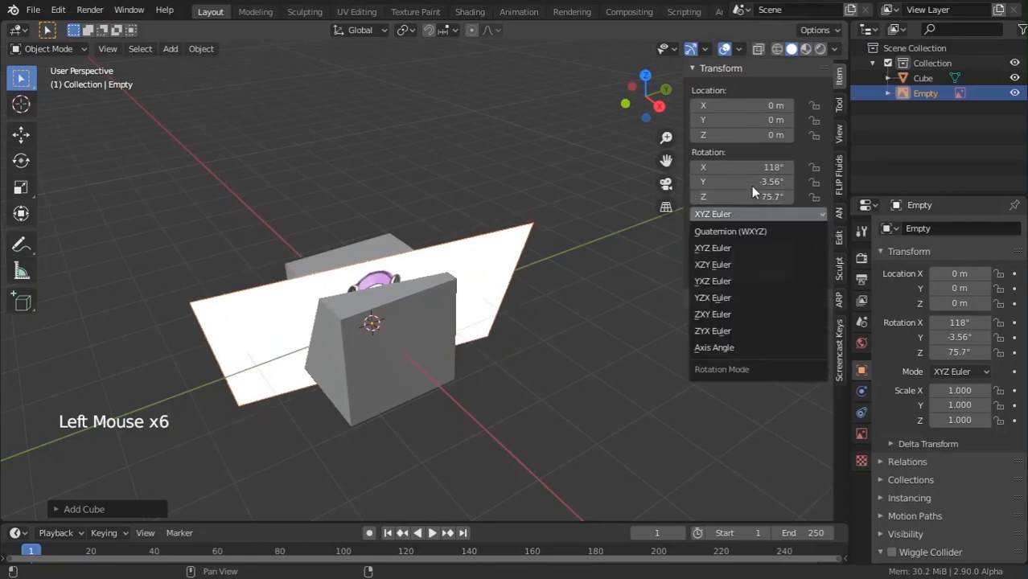
click(741, 174)
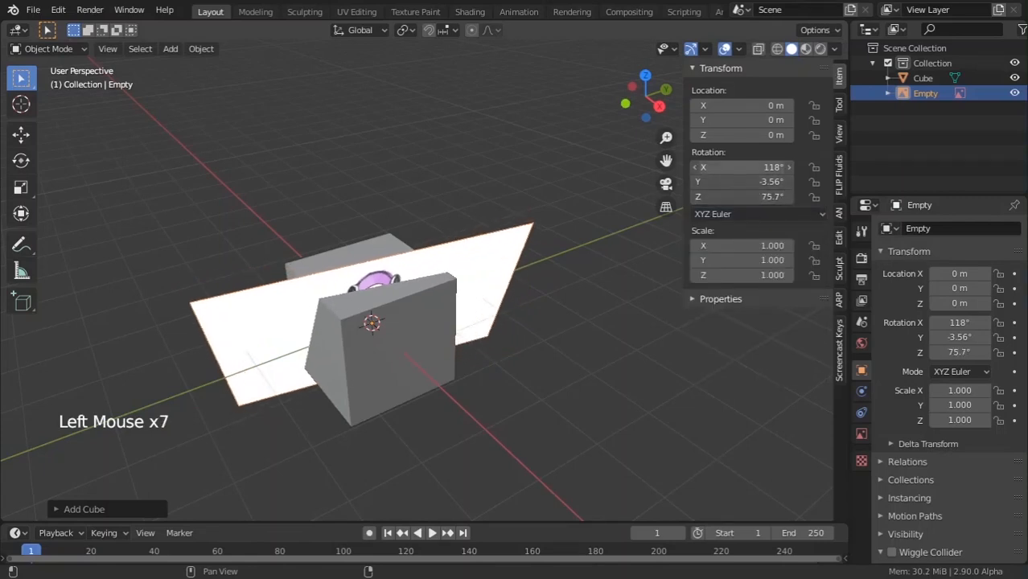
drag(734, 162, 734, 196)
text(0)
key(Return)
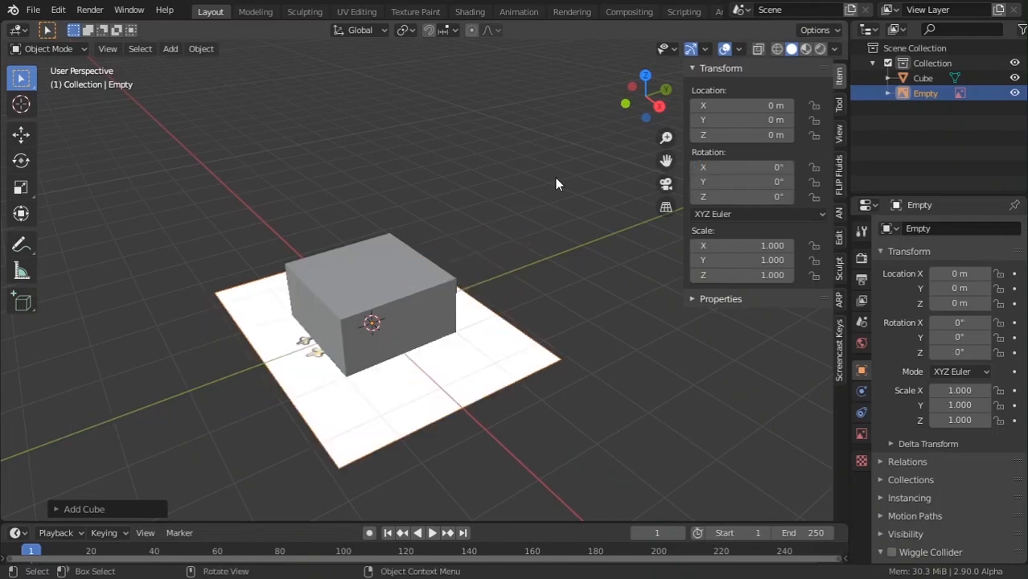
middle_drag(555, 178, 517, 228)
scroll(517, 227, down, 3)
Clear the image's rotation and stand it upright with a 90° rotation around X.
key(r)
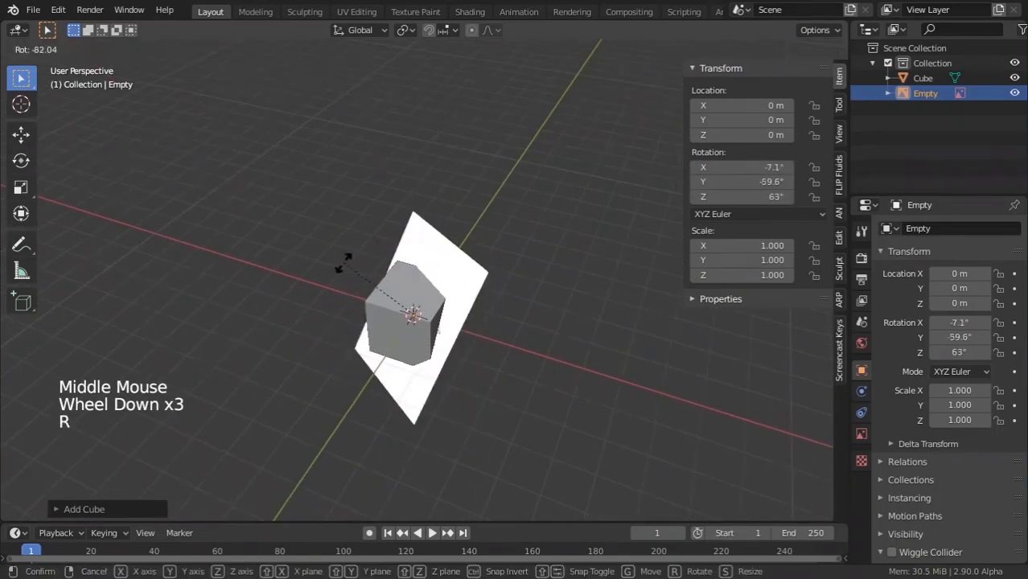
key(alt+r)
scroll(381, 135, up, 2)
shift+middle_drag(442, 331, 381, 313)
key(r)
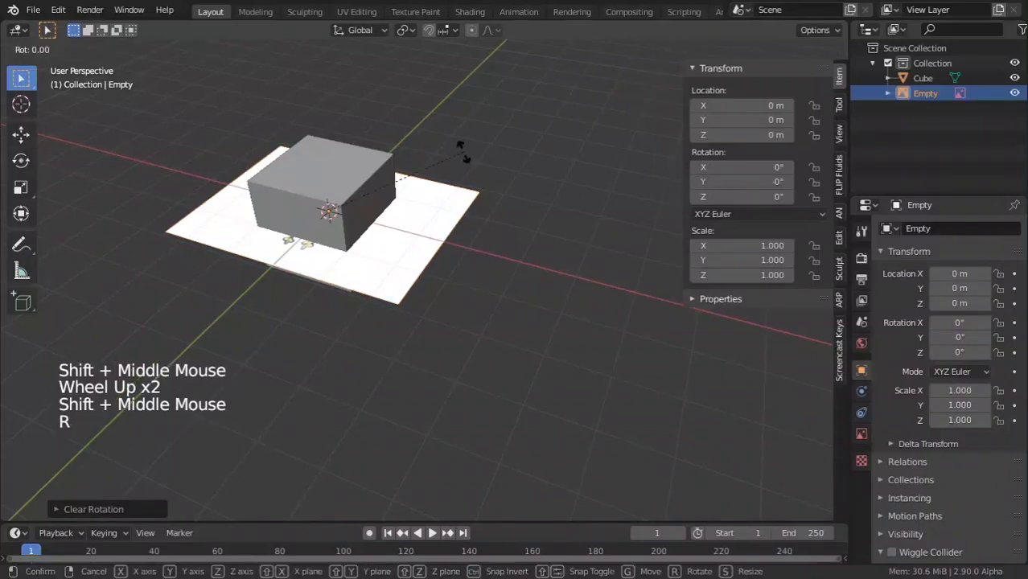
text(x)
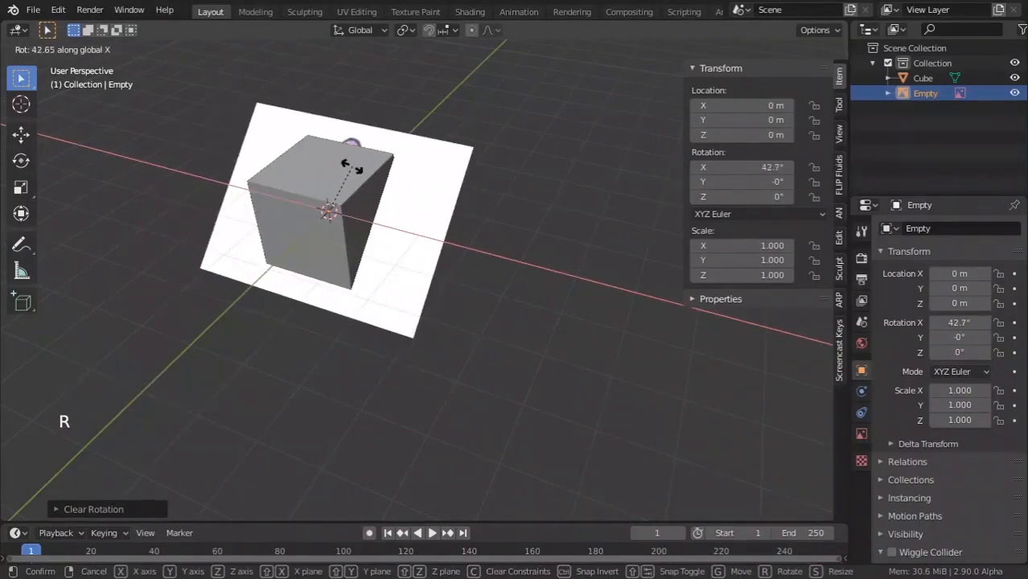
text(90)
key(Return)
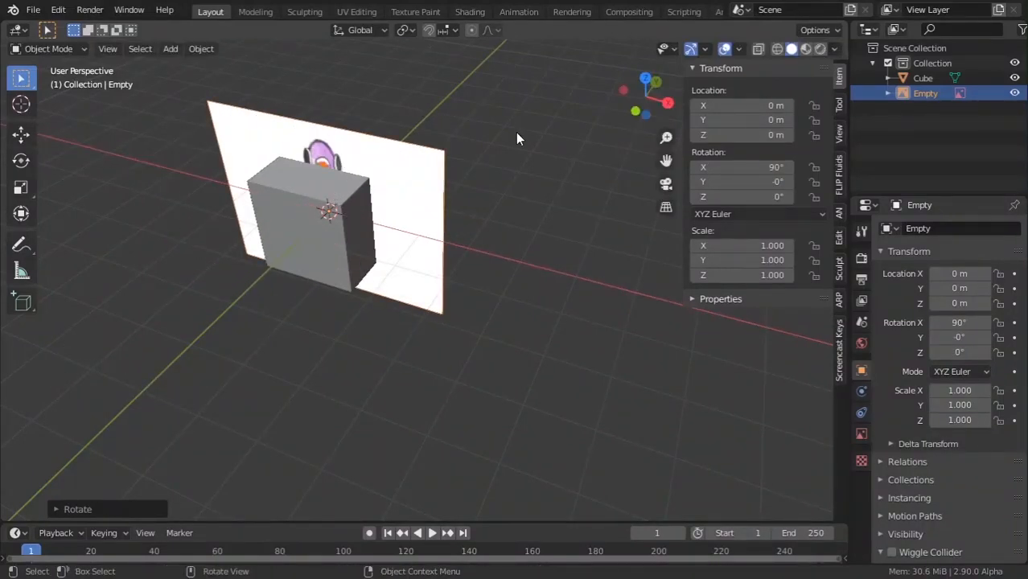
Move the reference back along Y to 3.5851 m and switch to front view.
key(g)
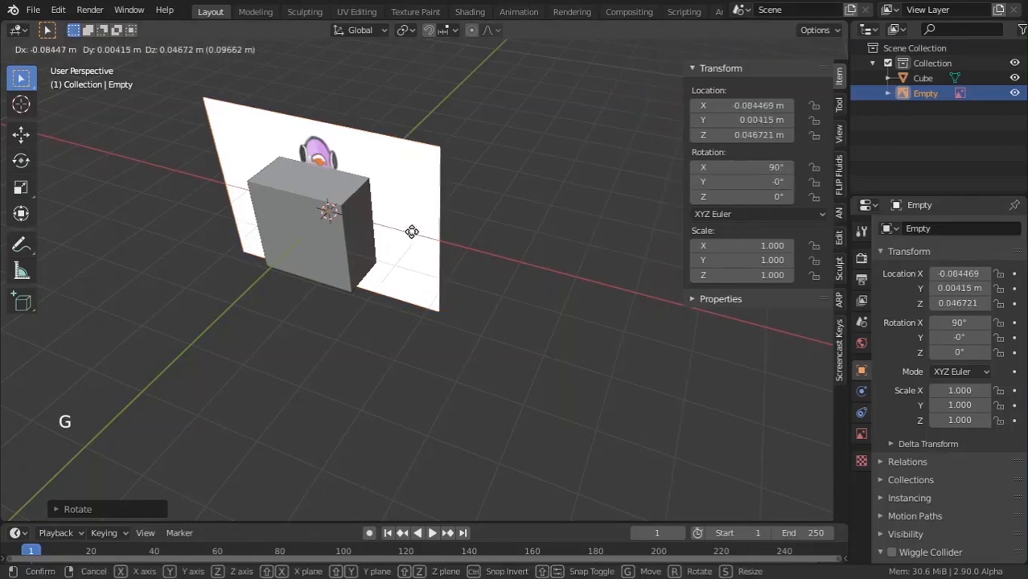
key(y)
click(517, 182)
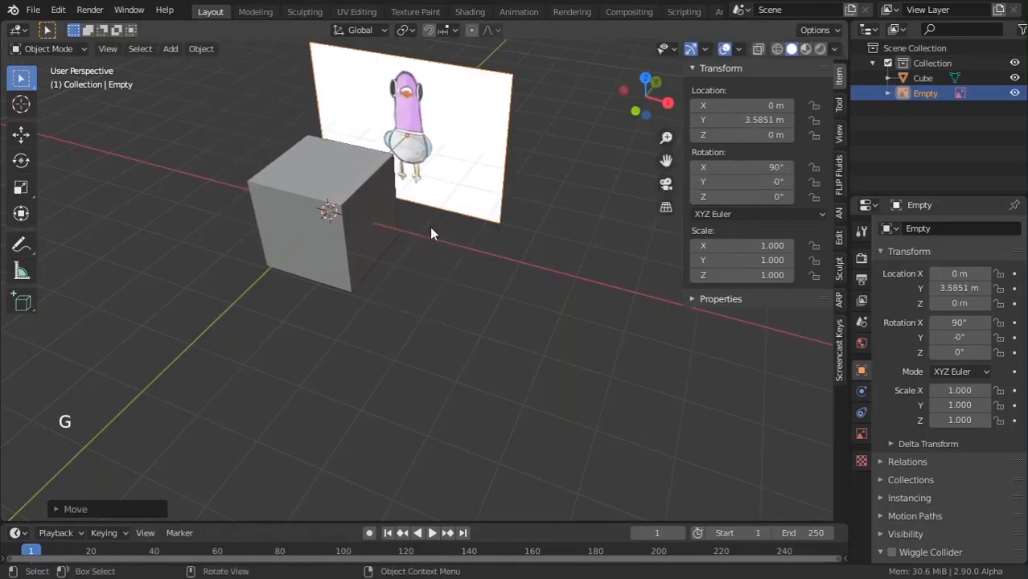
key(KP_1)
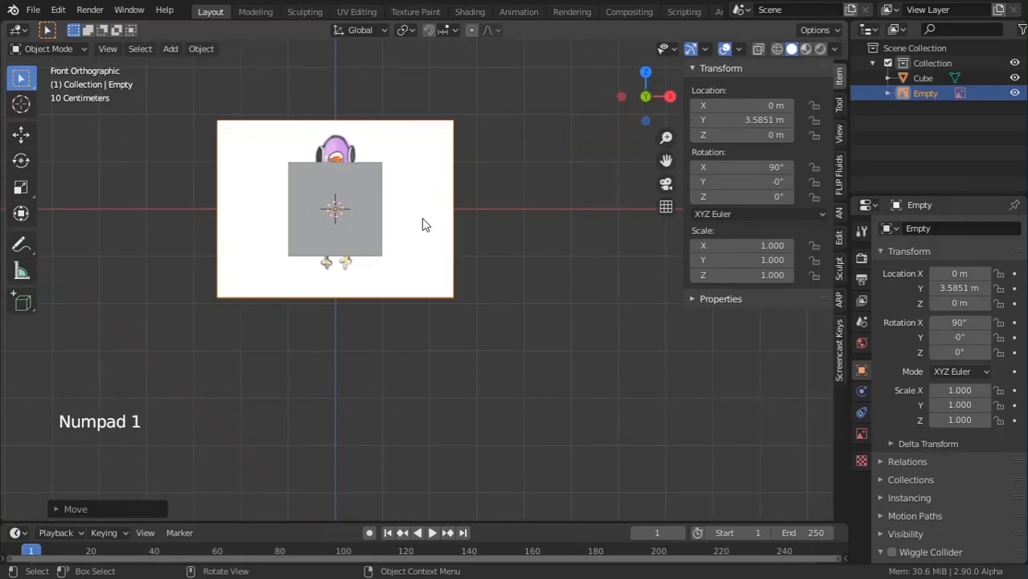
Select the cube and round it off with Ctrl+1 subdivision.
scroll(418, 221, up, 3)
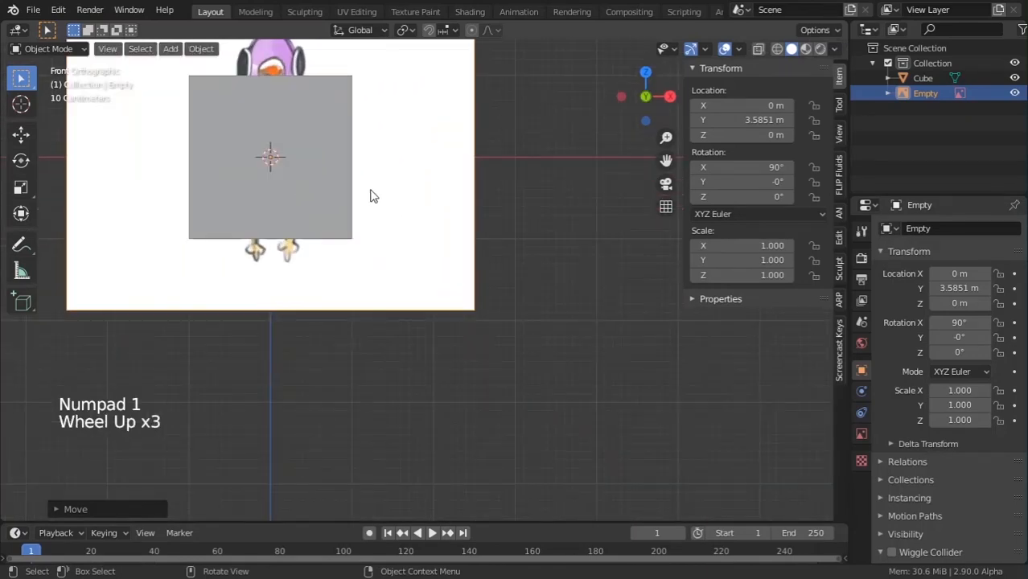
scroll(369, 175, down, 2)
shift+middle_drag(369, 172, 388, 204)
click(388, 203)
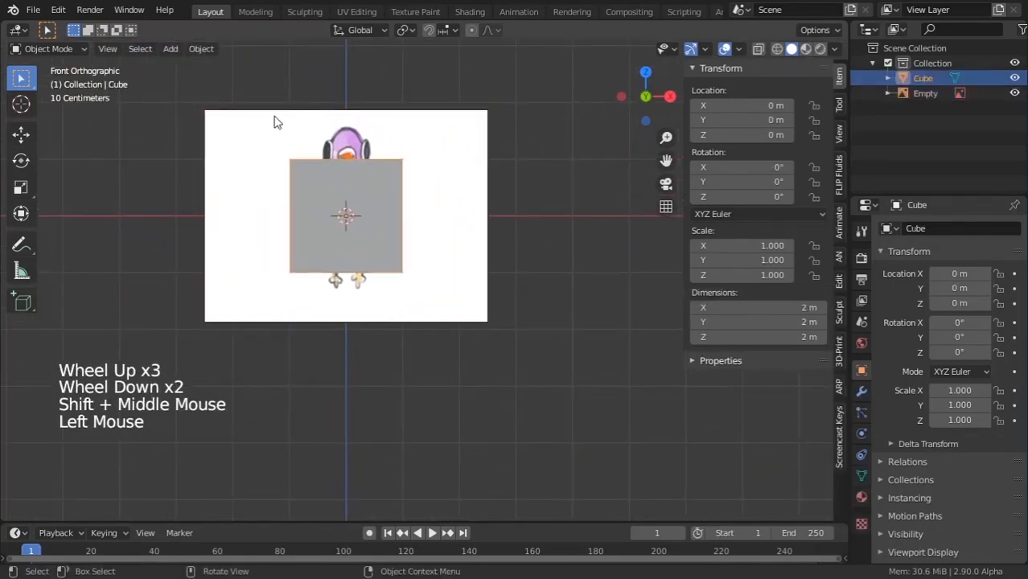
scroll(306, 111, up, 3)
scroll(321, 113, down, 2)
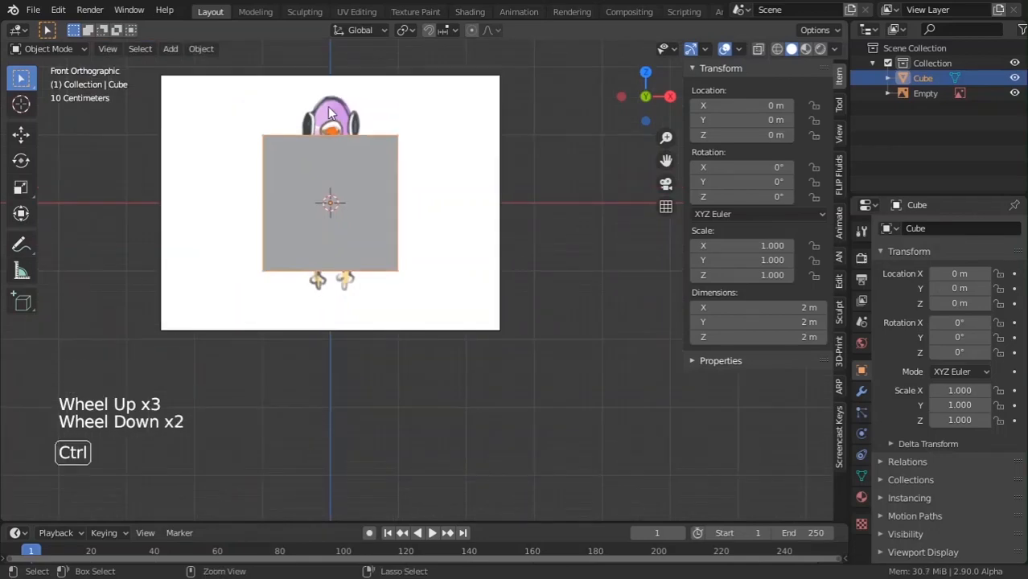
key(ctrl+1)
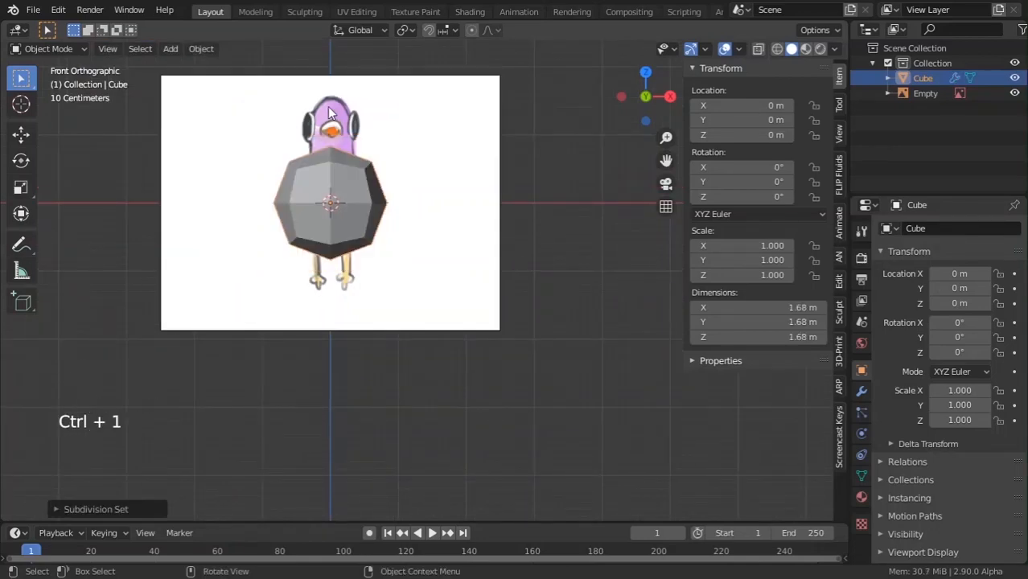
Add a Subdivision Surface modifier (viewport 1, render 2) to the cube in the Modifier tab.
scroll(322, 112, up, 2)
scroll(298, 111, down, 1)
shift+middle_drag(278, 125, 320, 195)
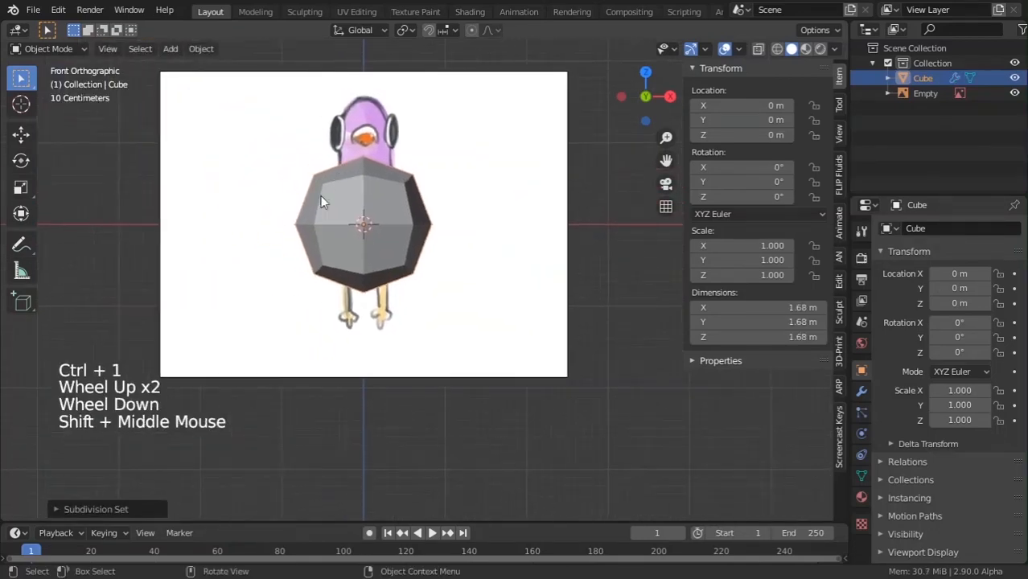
click(861, 393)
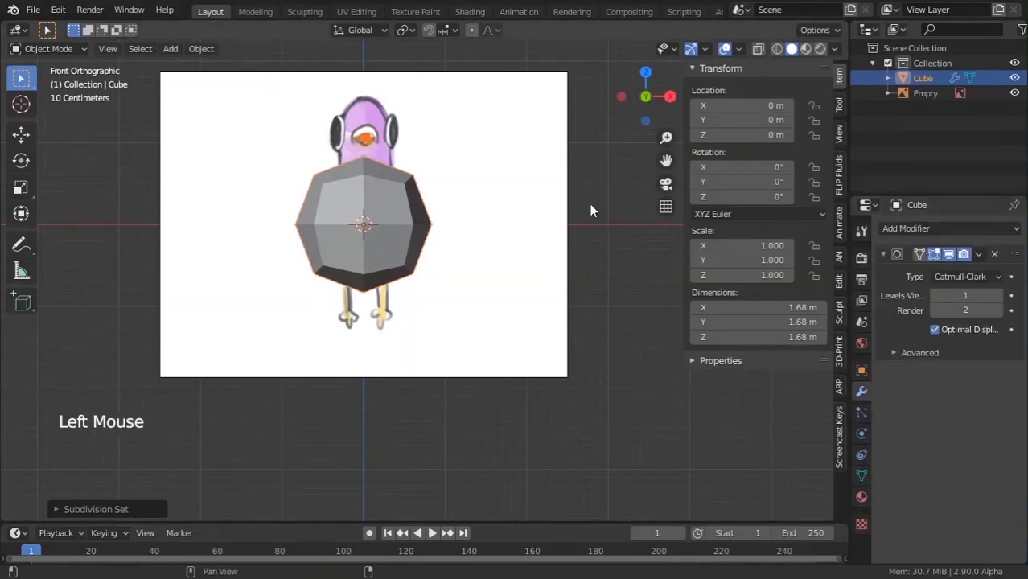
click(924, 227)
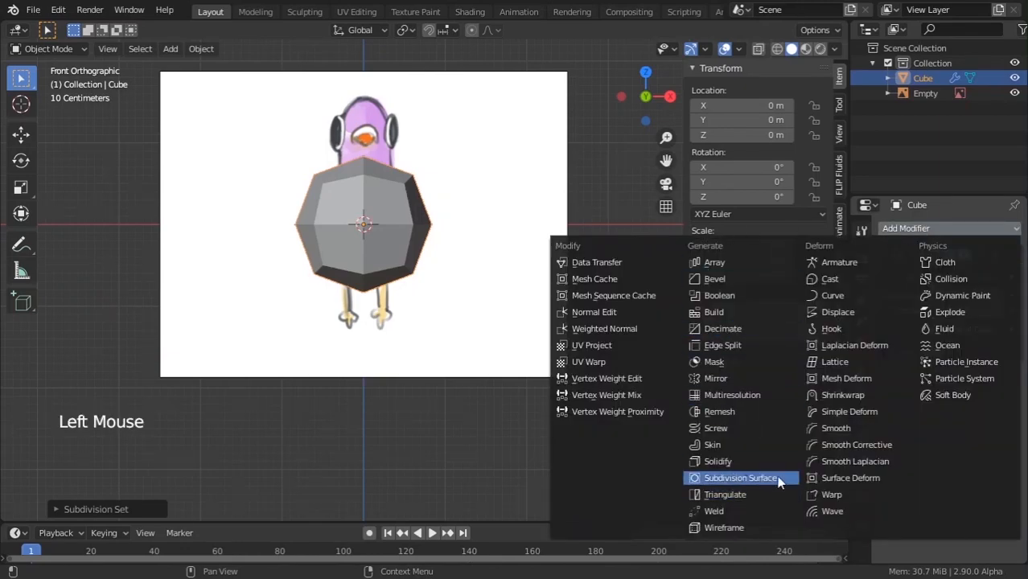
click(756, 481)
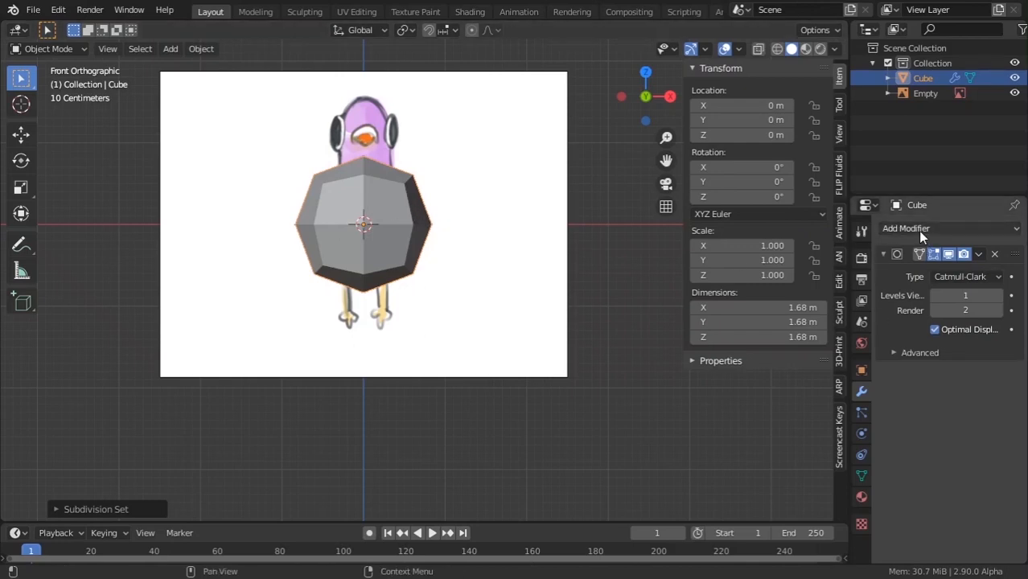
Open the Preferences window from the Edit menu and close it again.
click(59, 9)
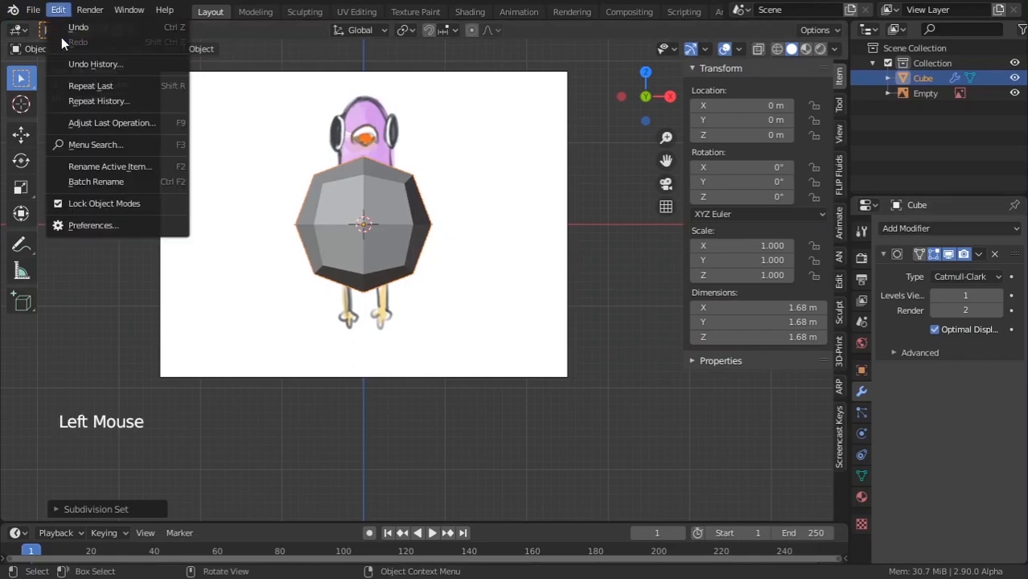
click(92, 225)
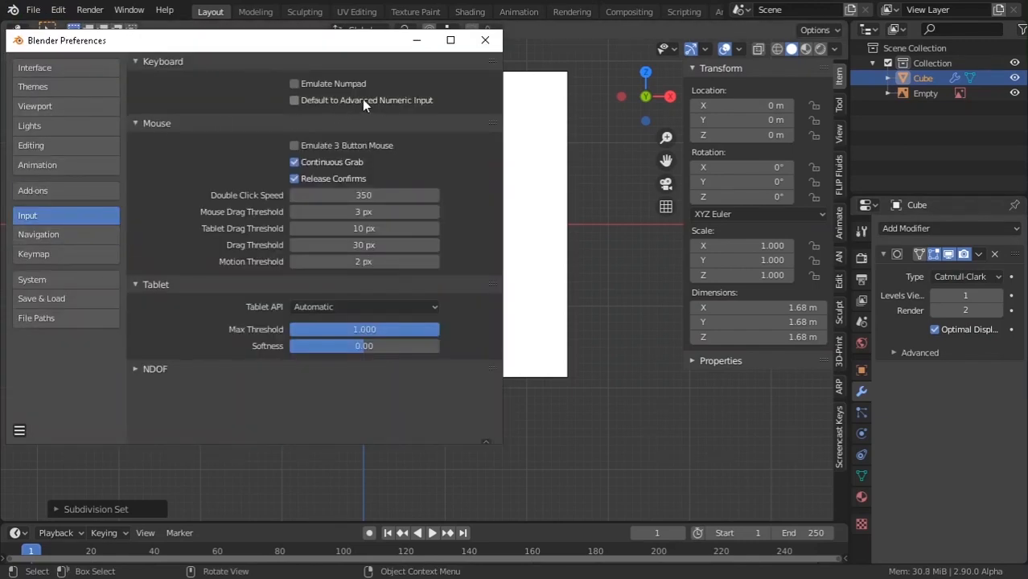
click(485, 40)
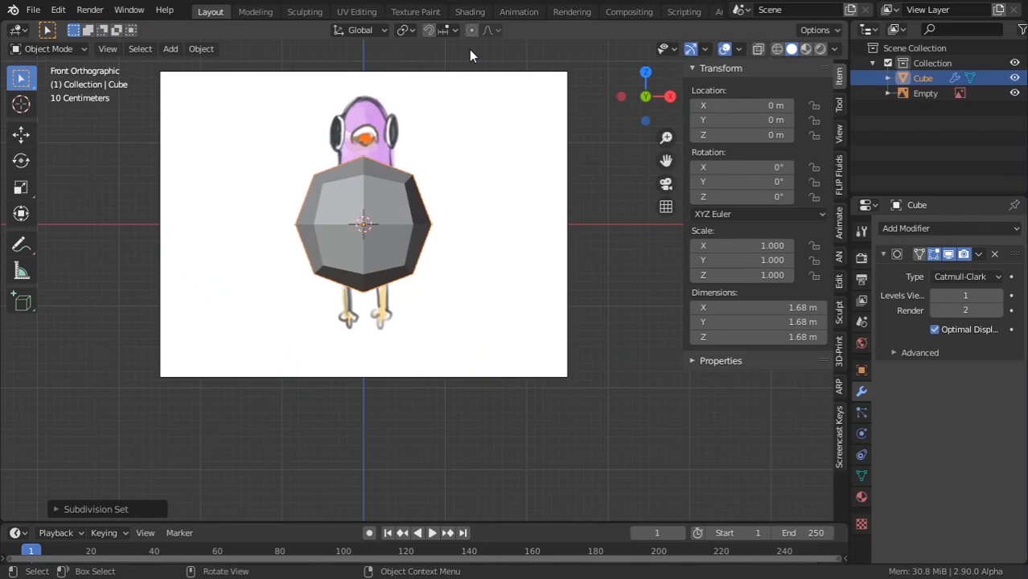
Move the cube upward, then undo so it stays at its original location.
key(g)
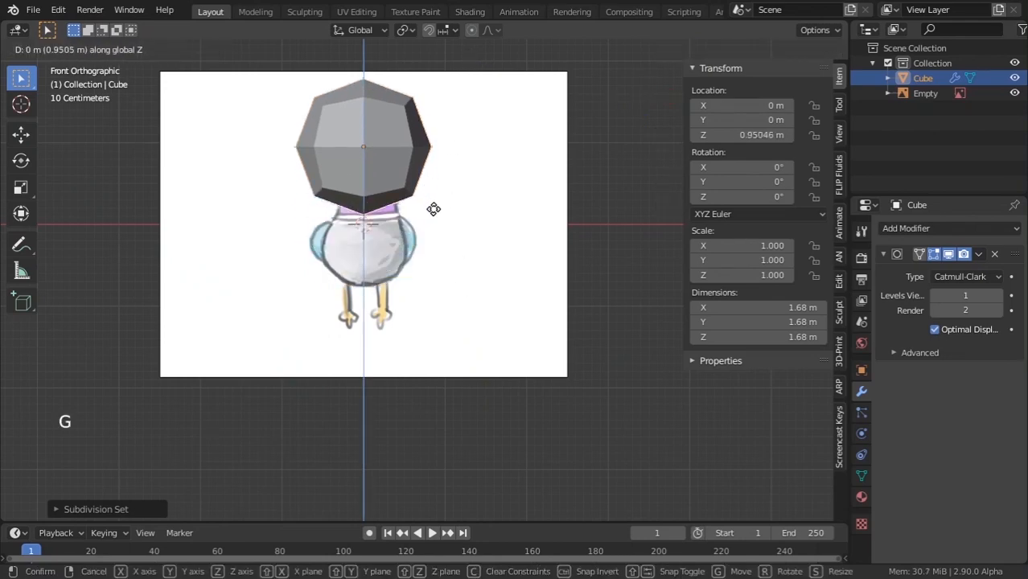
click(435, 232)
scroll(434, 218, up, 2)
scroll(434, 218, down, 2)
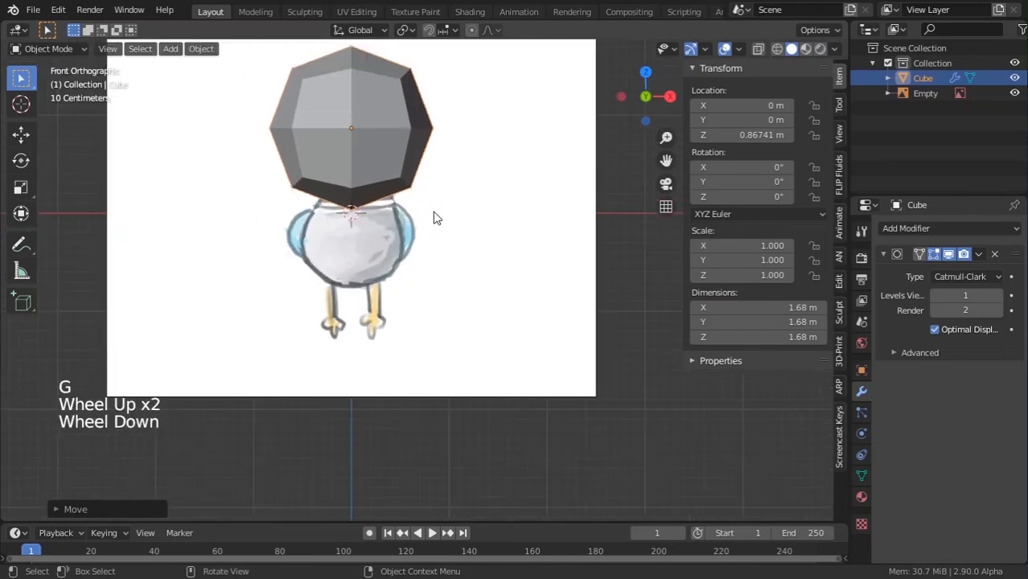
key(ctrl+z)
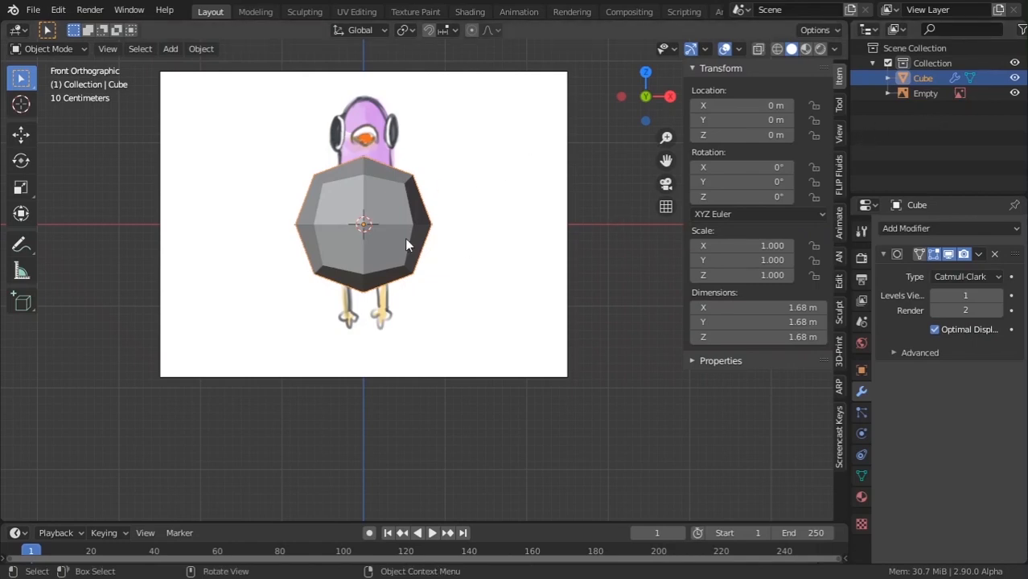
Enter Edit Mode on the cube and trial-move some vertices, undoing the move.
key(Tab)
drag(237, 113, 505, 188)
key(g)
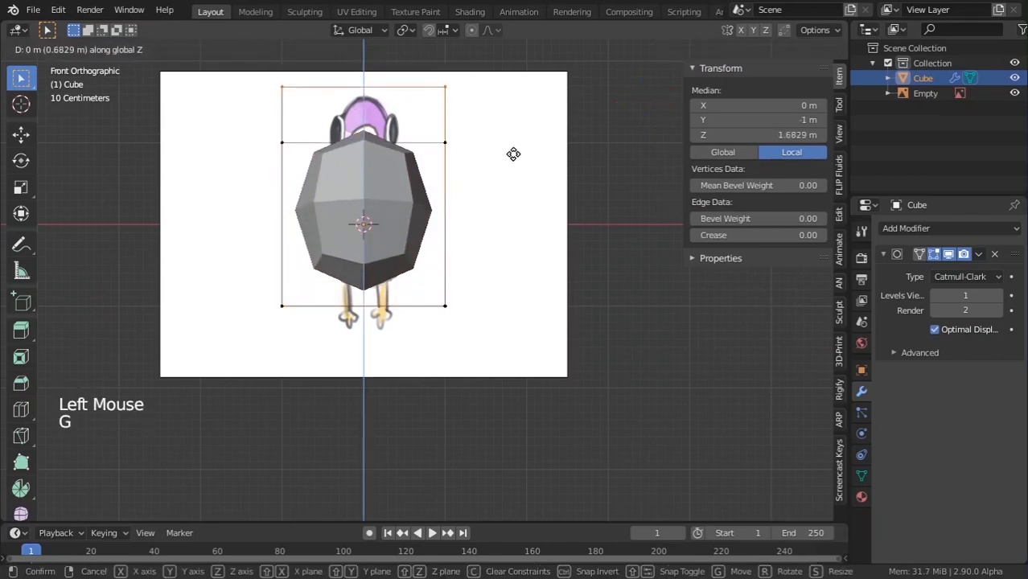
right_click(512, 156)
click(293, 128)
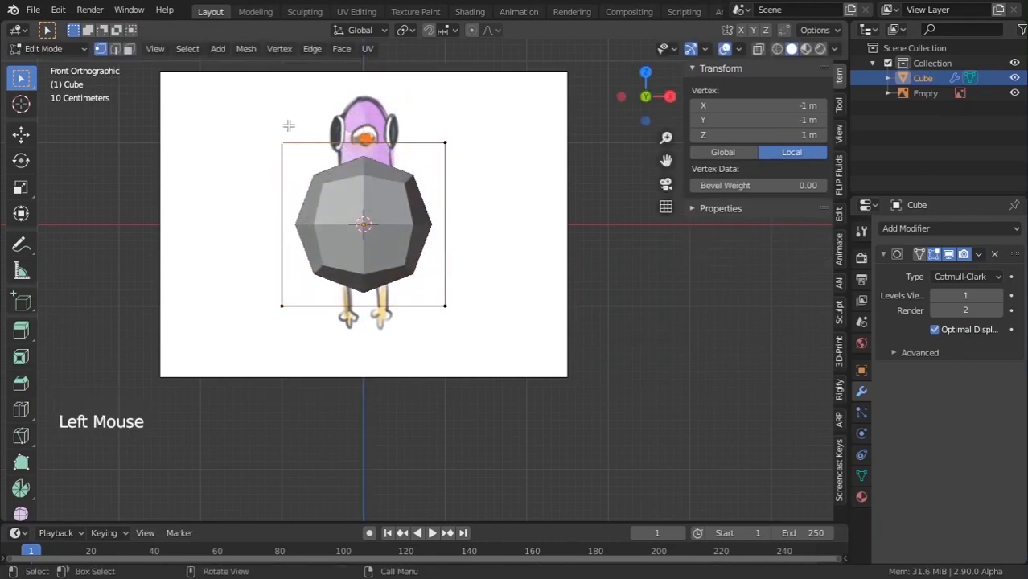
shift+click(443, 146)
key(g)
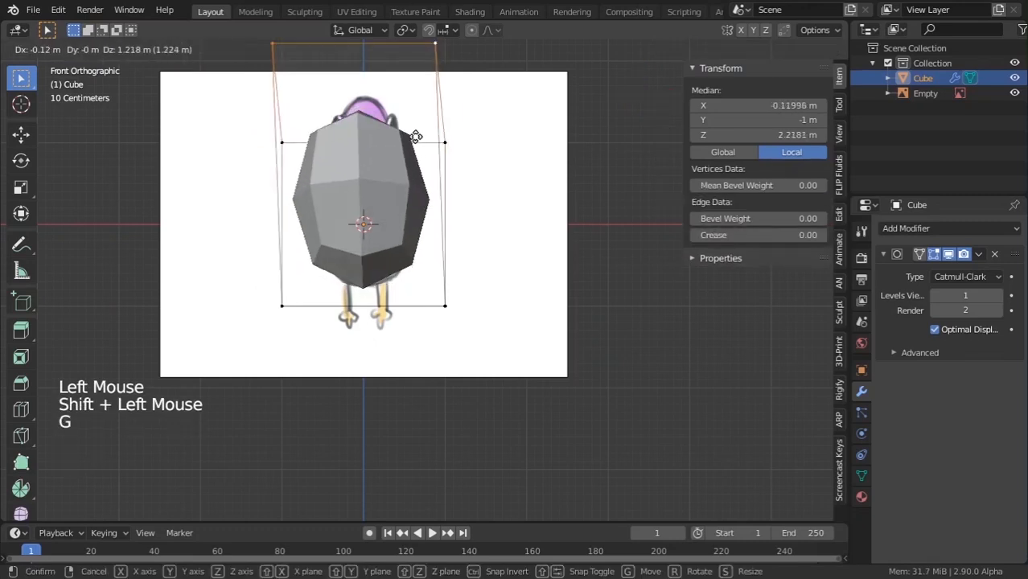
click(251, 293)
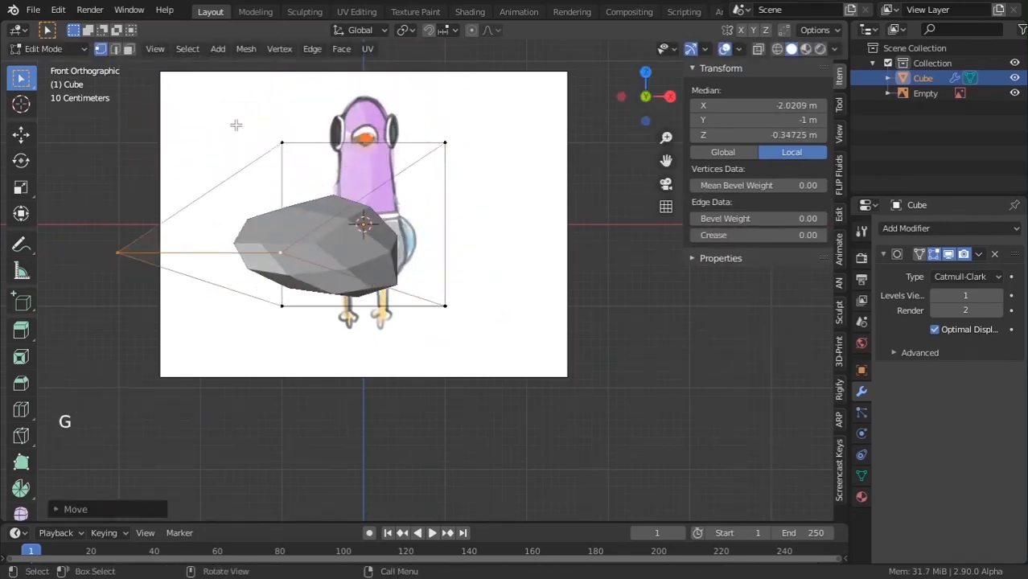
key(ctrl+z)
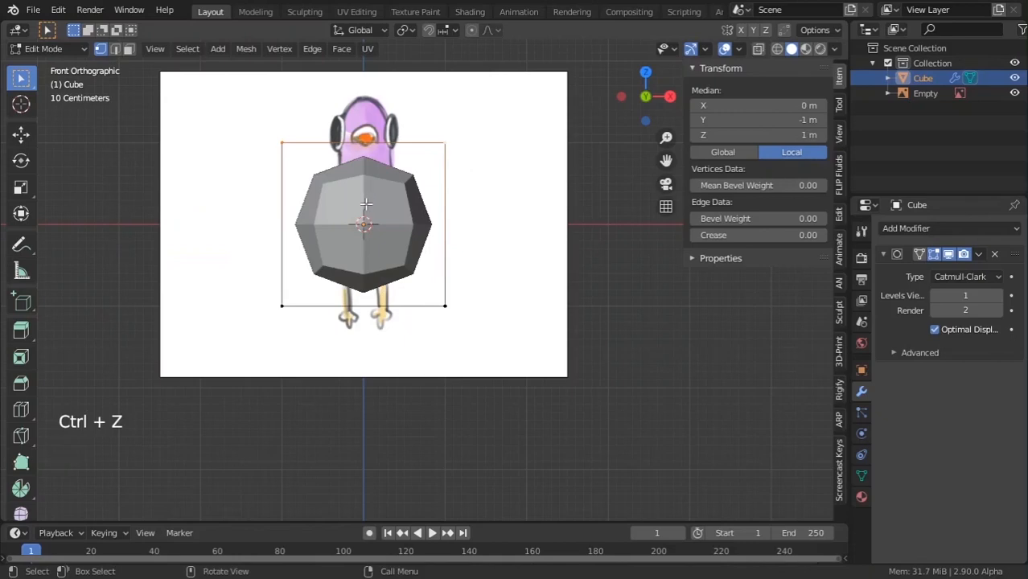
Enable X-ray to see the pigeon through the mesh, then test-move the top-right vertices.
click(755, 50)
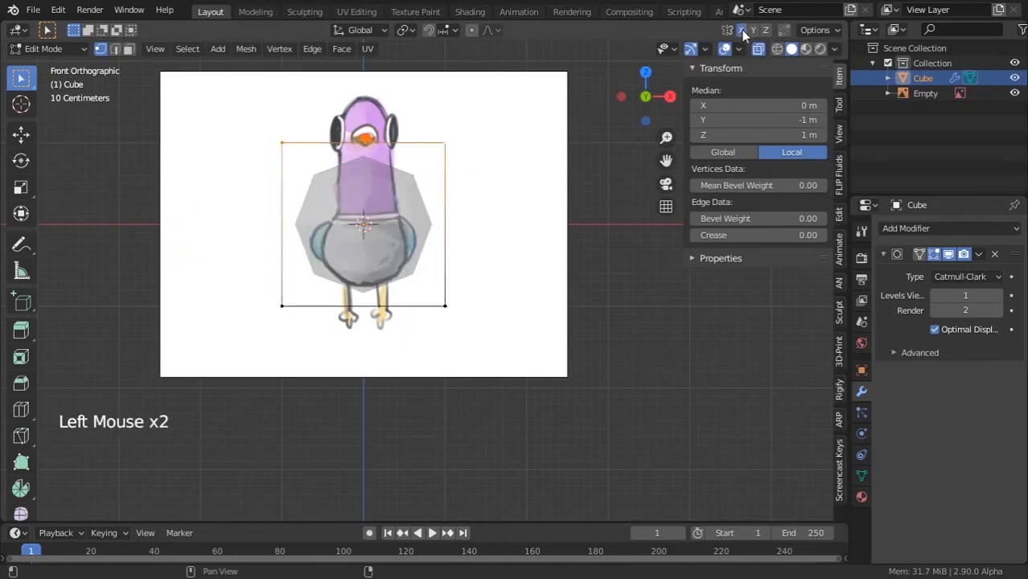
click(559, 143)
drag(401, 88, 542, 179)
key(g)
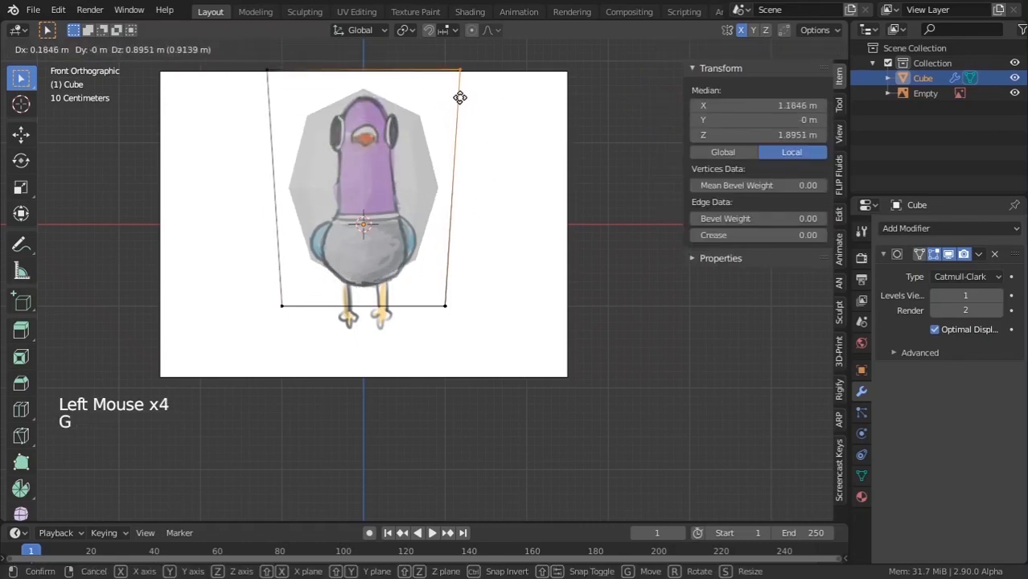
key(Escape)
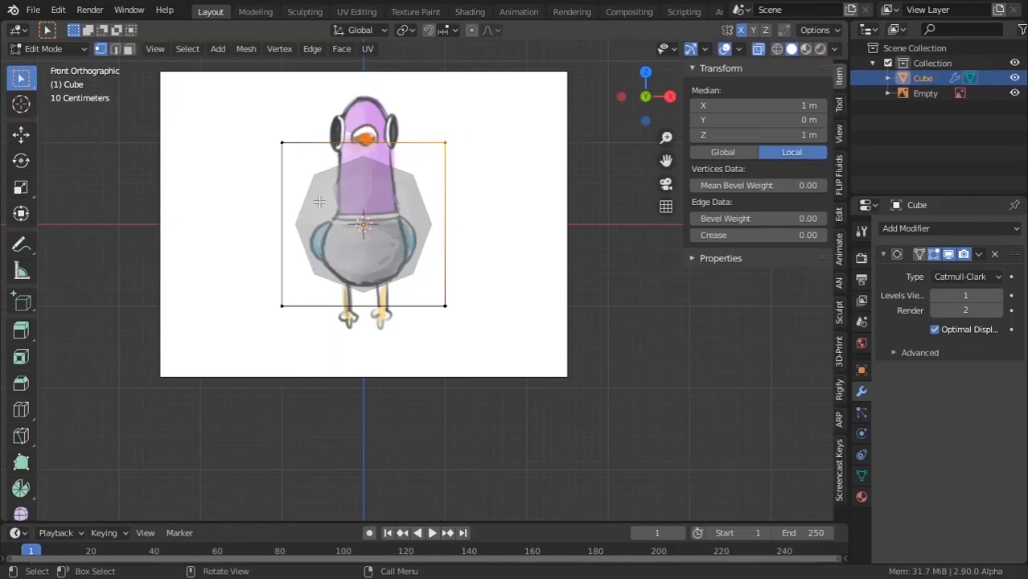
Open the modifier list and pull the cube's top vertices inward around the pigeon's head.
click(918, 233)
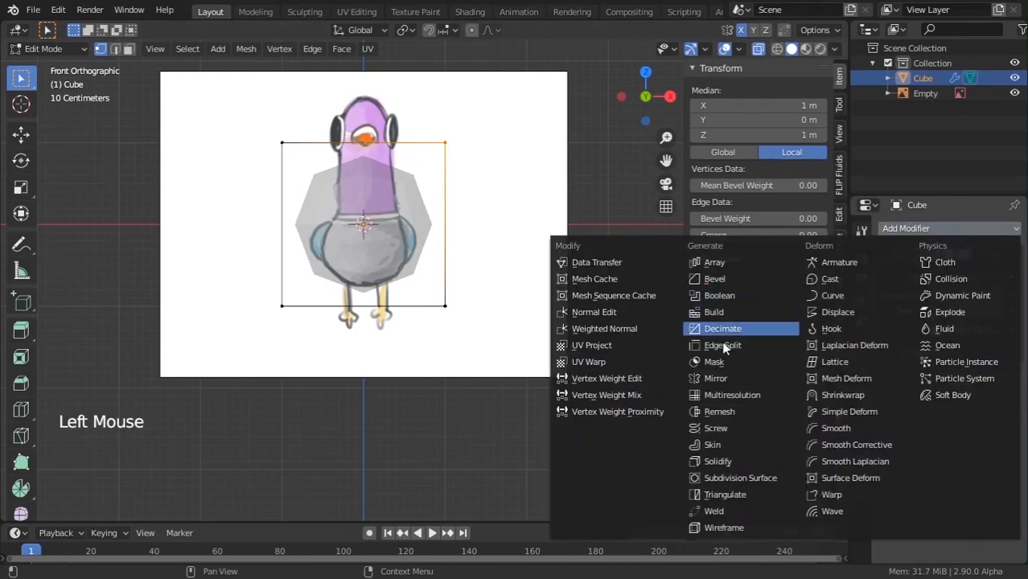
key(g)
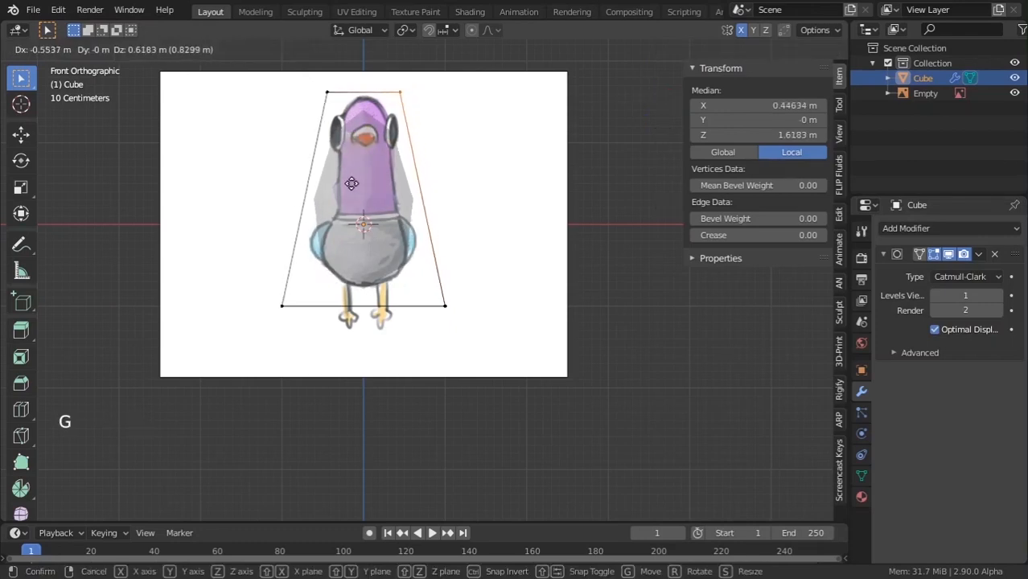
click(355, 175)
Shrink the cube's bottom edge and raise it along Z to the pigeon's neck.
drag(199, 253, 516, 367)
key(s)
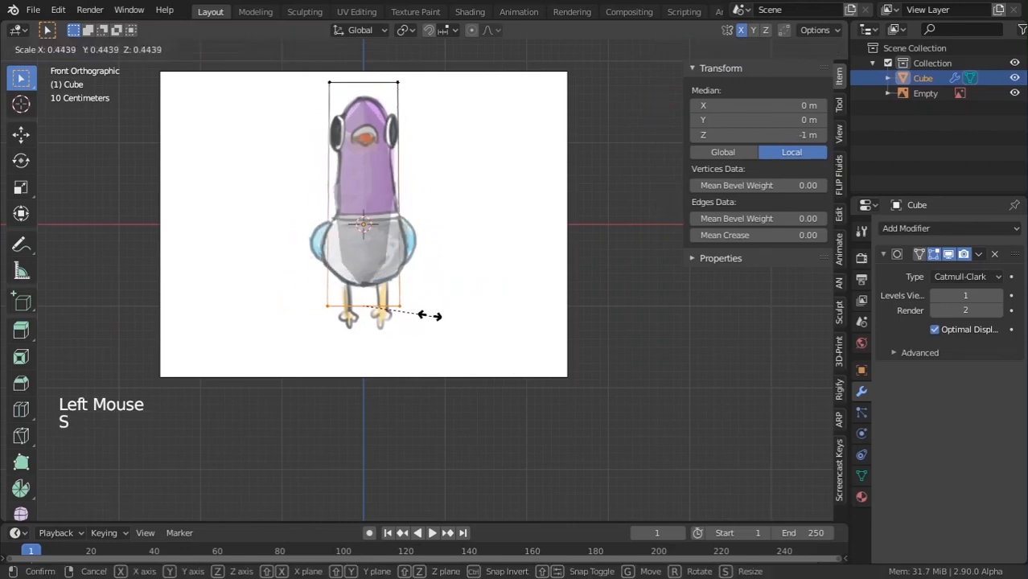
click(424, 315)
key(g)
key(z)
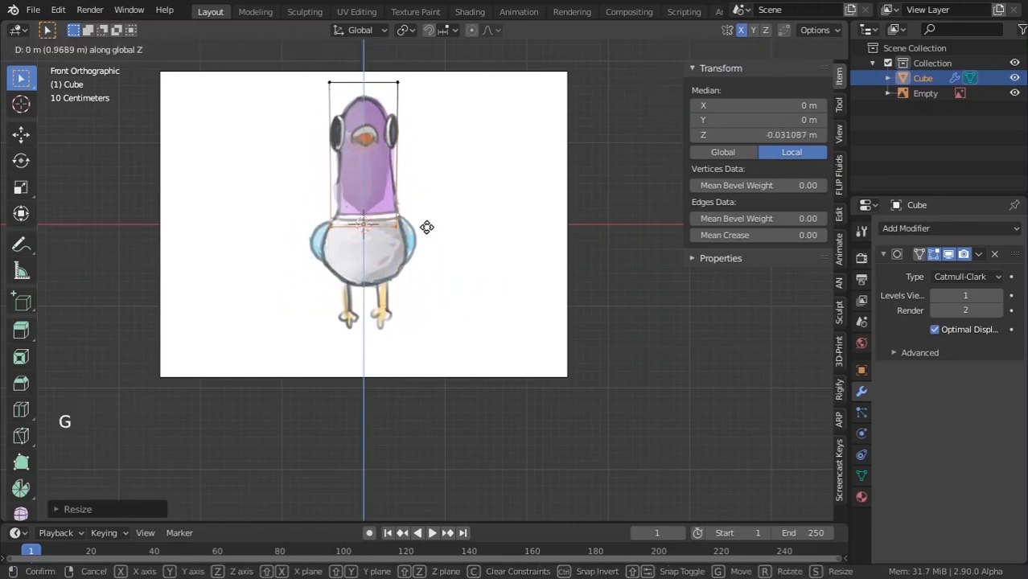
click(422, 194)
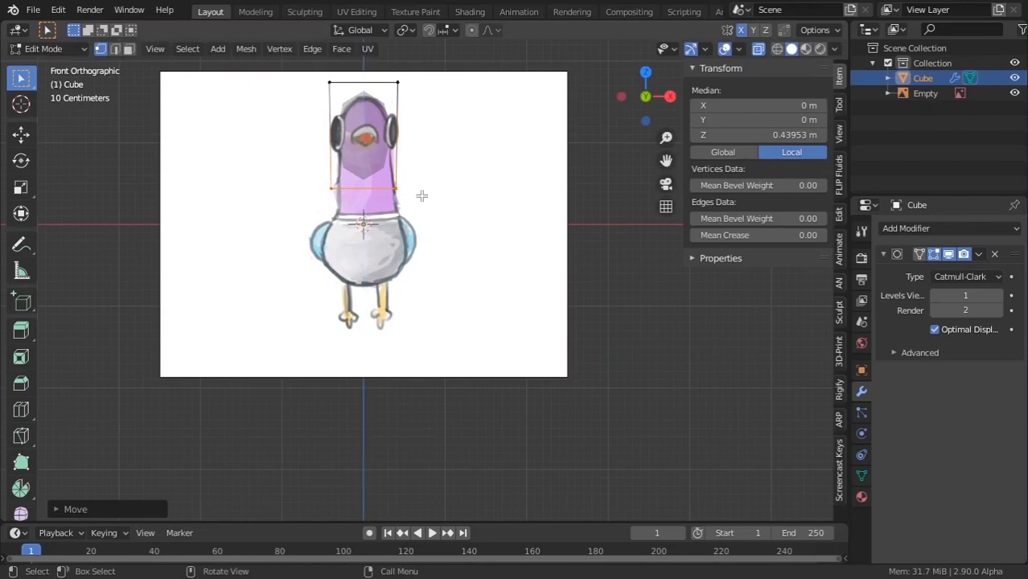
Zoom in on the head and widen the bottom edge slightly.
scroll(421, 195, up, 2)
shift+middle_drag(438, 161, 493, 302)
scroll(428, 263, up, 2)
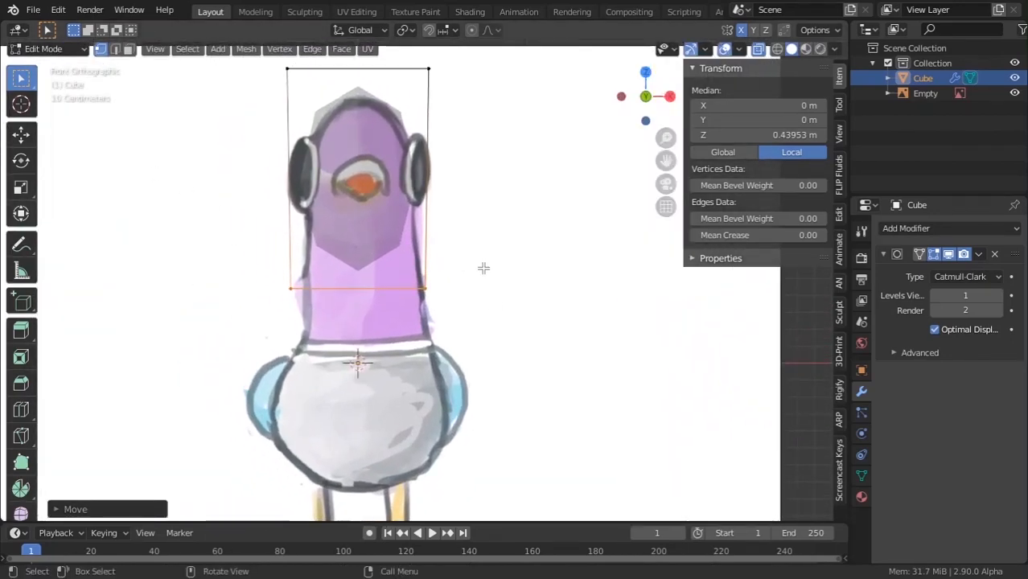
key(s)
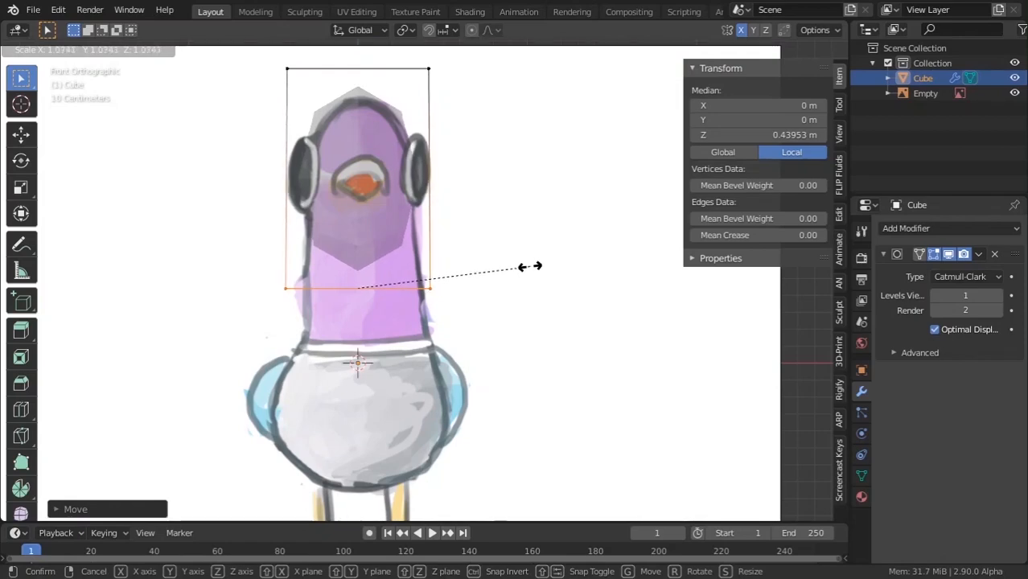
click(527, 266)
Lower the block's top vertices along Z to the head's crown.
scroll(321, 117, down, 2)
shift+middle_drag(325, 121, 321, 182)
drag(275, 152, 472, 245)
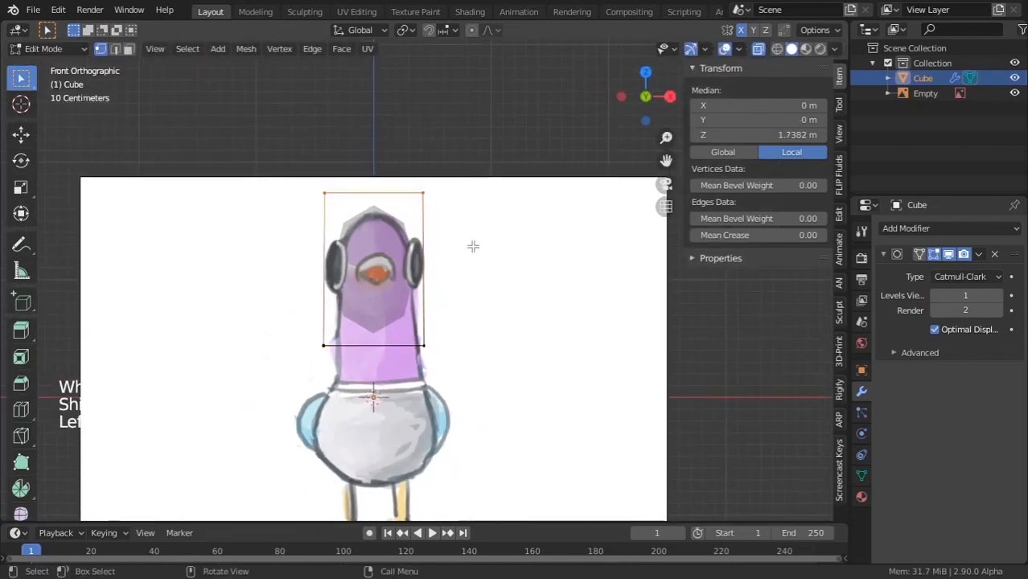
key(g)
key(z)
click(465, 255)
Scale the top vertices along Y to thin the block's front-to-back depth.
scroll(498, 248, down, 3)
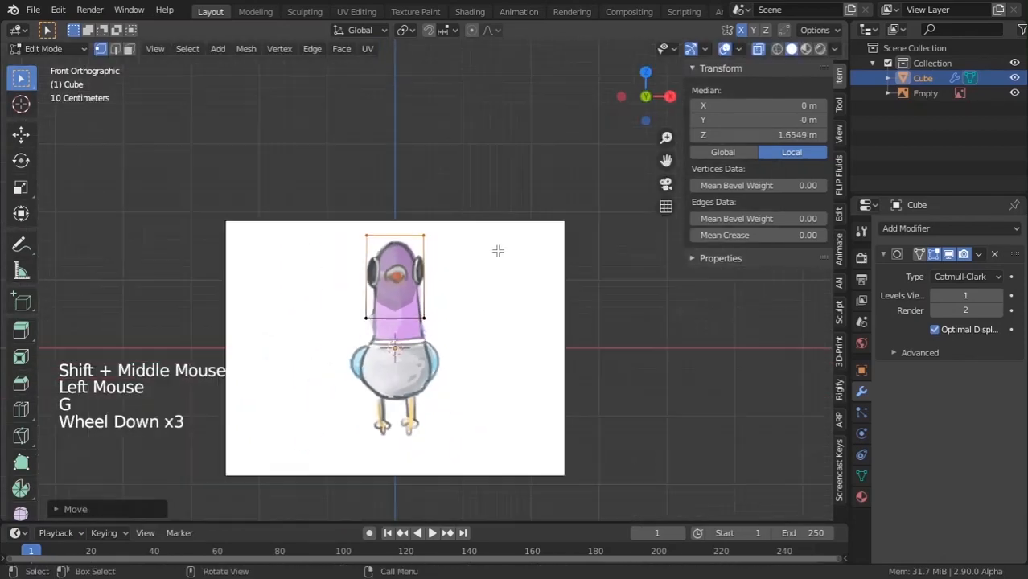
middle_drag(498, 247, 504, 294)
scroll(505, 293, down, 1)
key(s)
key(y)
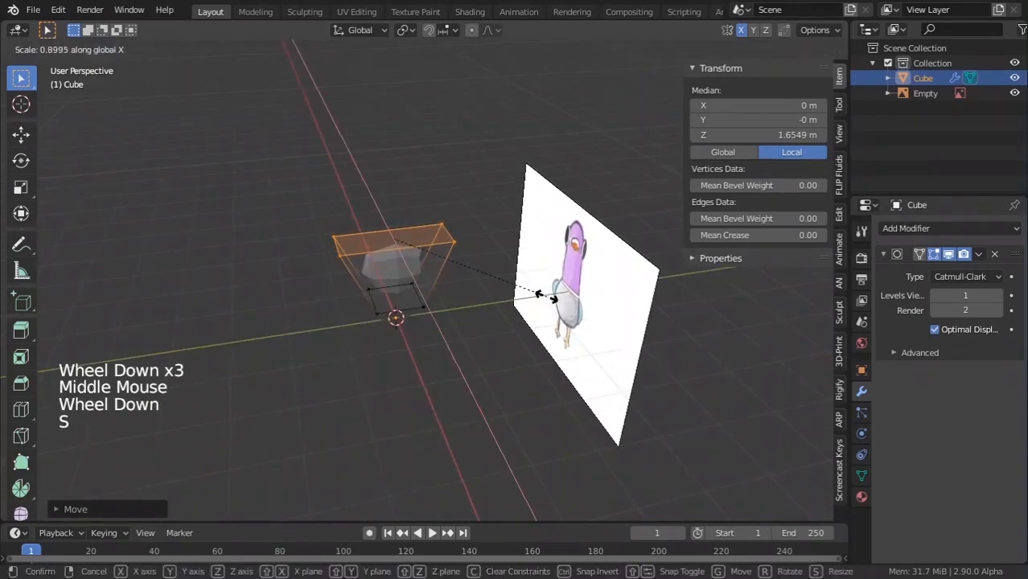
click(468, 281)
Compare front and side views, testing Subdivision preview level 3 then returning to 1.
key(KP_1)
key(KP_3)
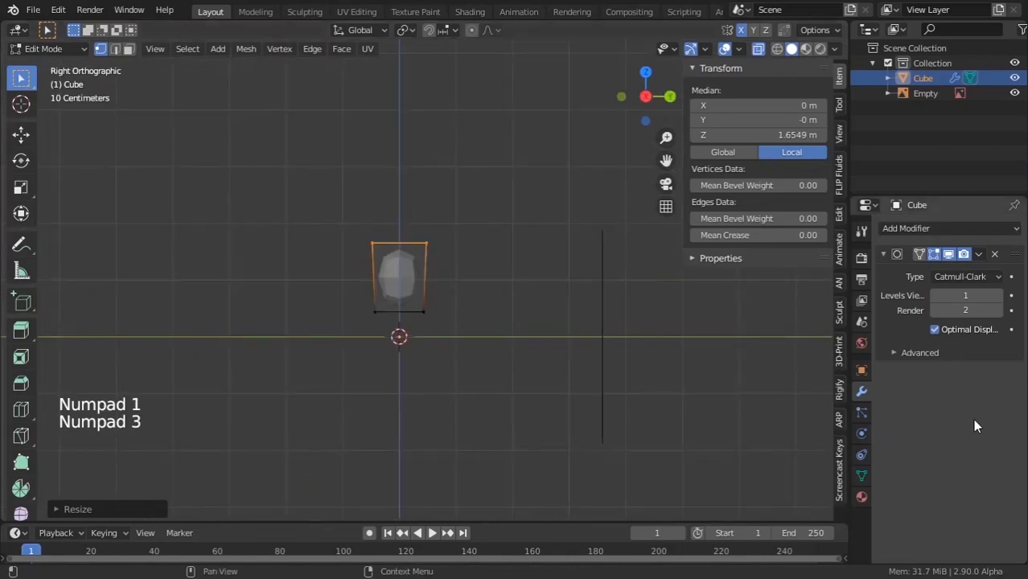
click(997, 296)
click(997, 295)
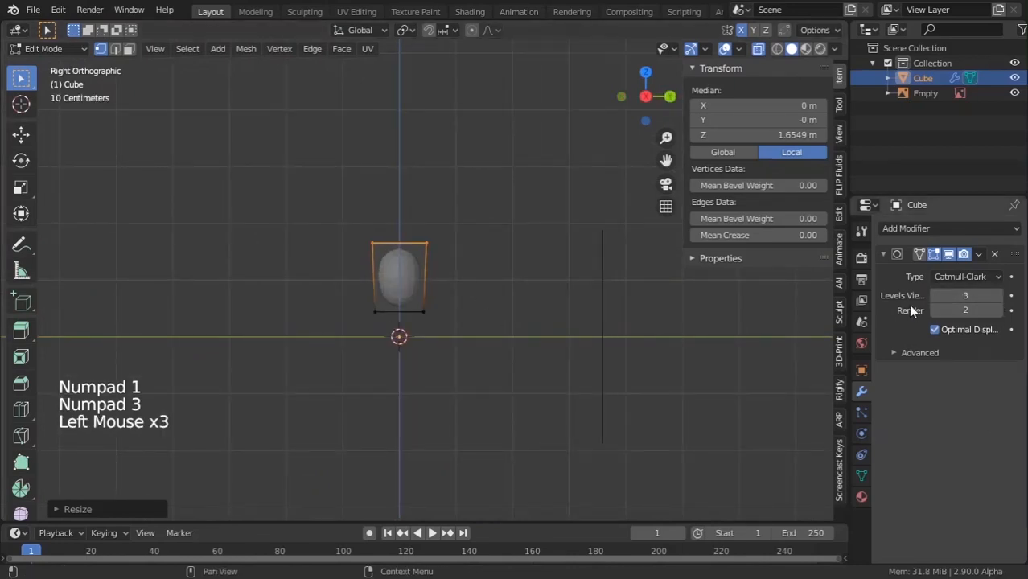
click(931, 296)
click(930, 295)
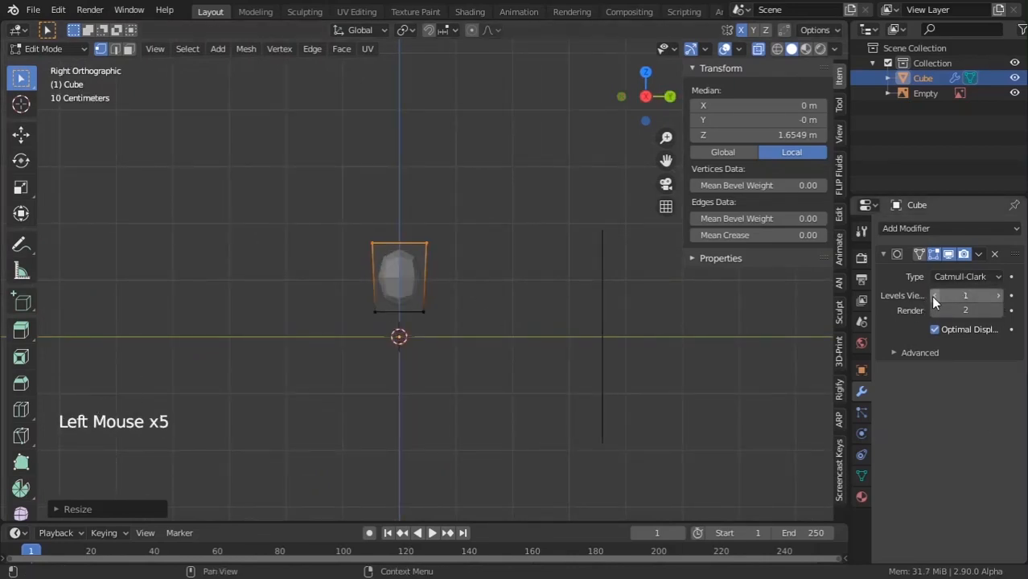
Scale the selected vertices along Y to slim the head depth, then check front and side views.
scroll(543, 296, up, 1)
key(s)
key(x)
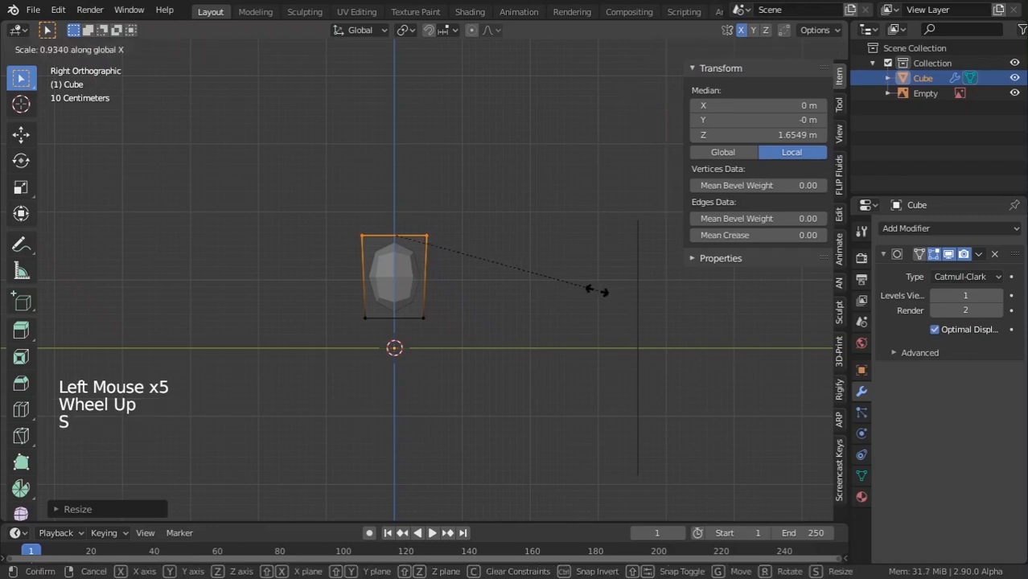
key(y)
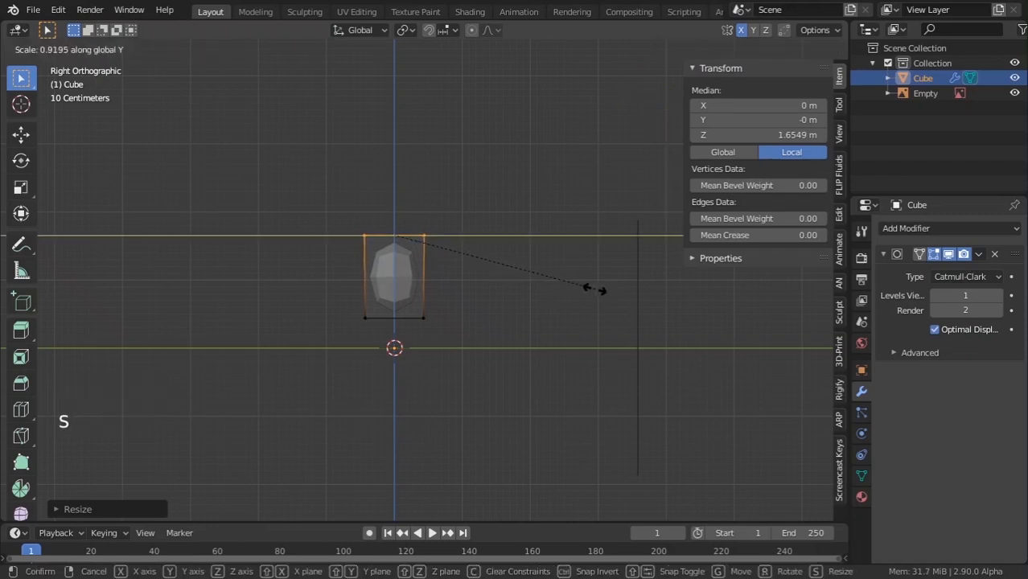
click(586, 288)
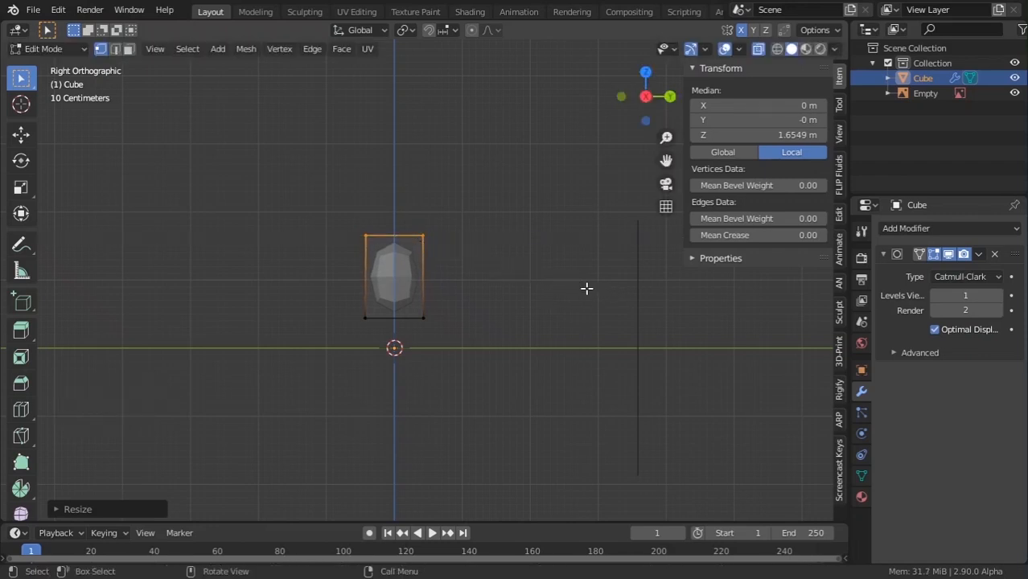
key(KP_1)
key(KP_3)
scroll(587, 285, down, 2)
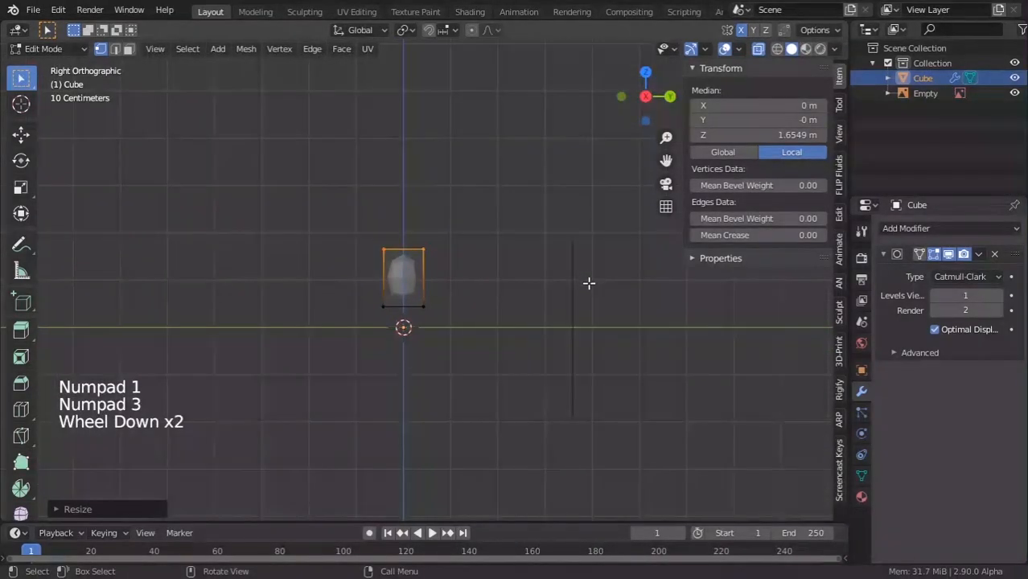
middle_drag(590, 283, 540, 288)
Return to Object Mode and add pigeon_side.png as a reference image.
key(Tab)
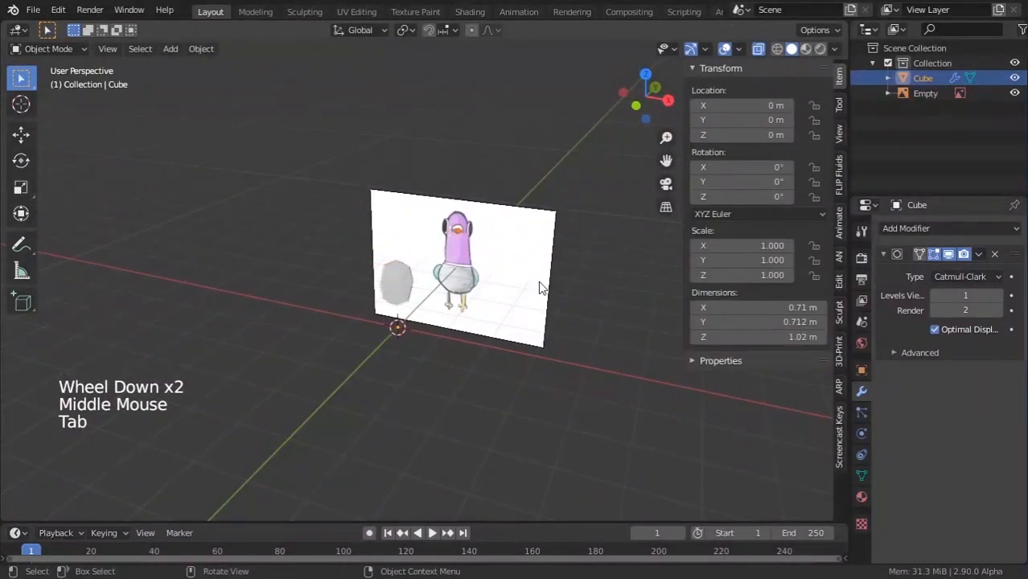
key(shift+a)
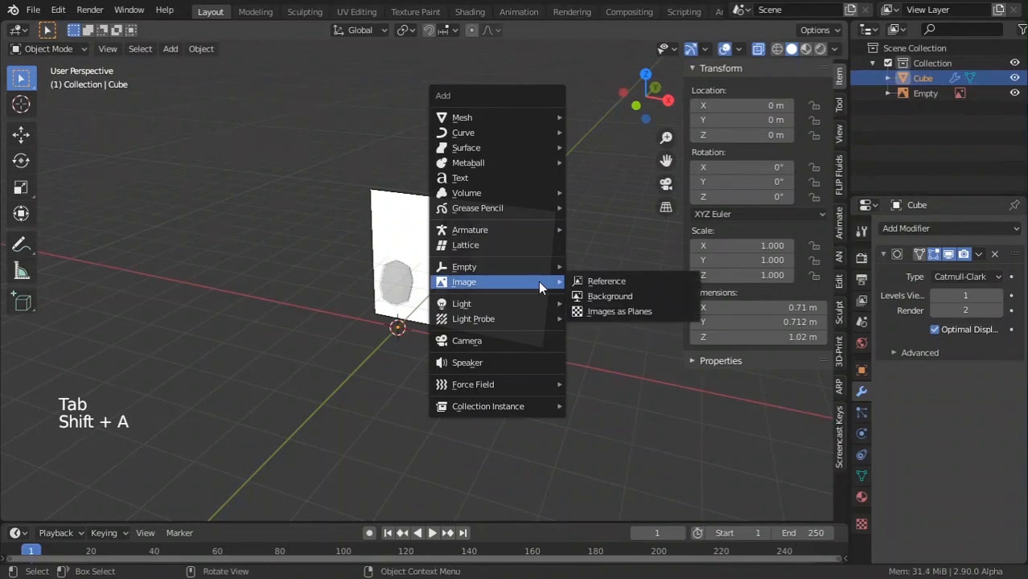
mouse_move(530, 267)
mouse_move(495, 285)
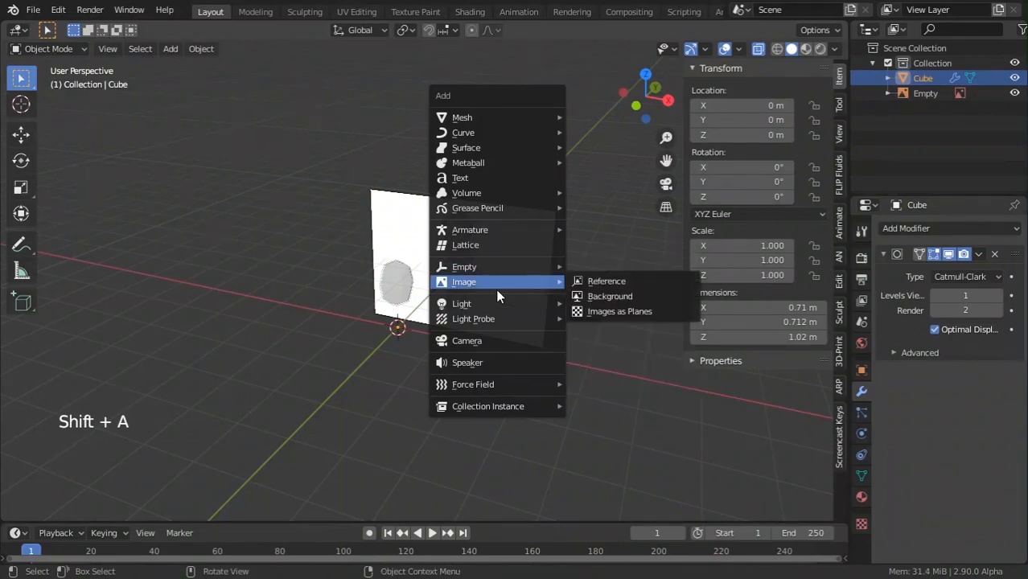
click(605, 281)
double_click(604, 175)
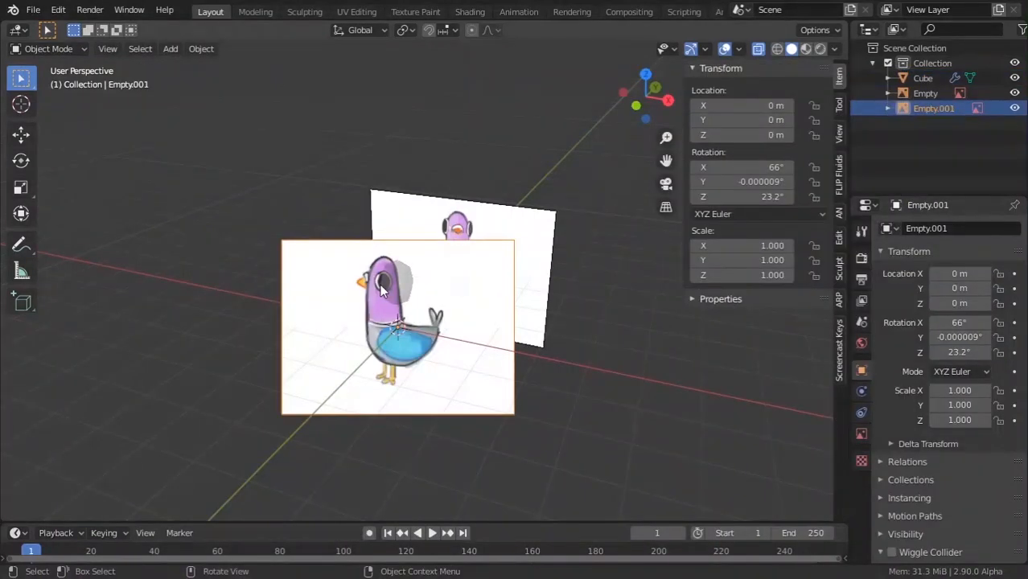
Clear the new reference's rotation and location, cancelling a stray rotation.
key(alt+r)
key(alt+g)
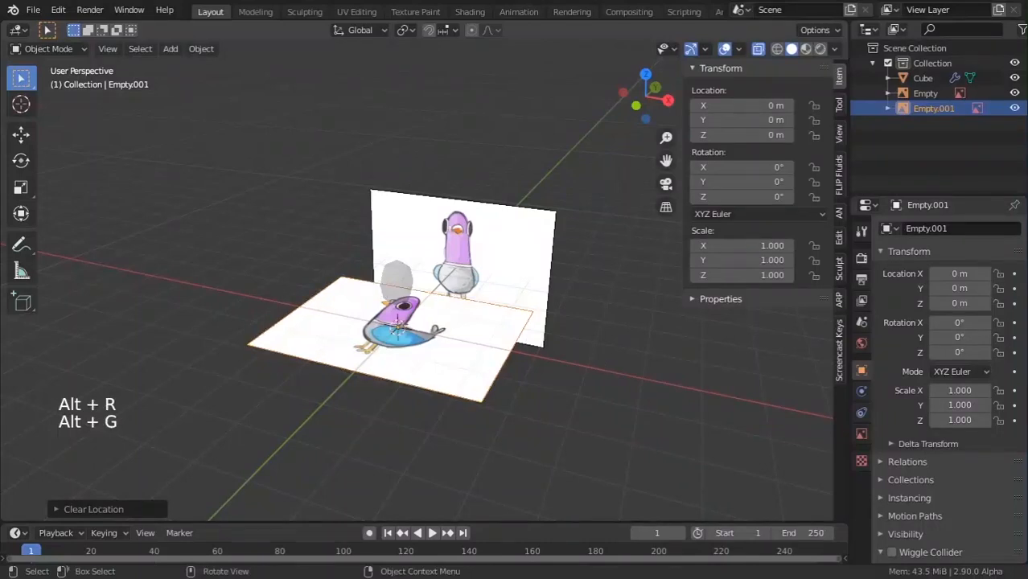
text(rx)
text(90)
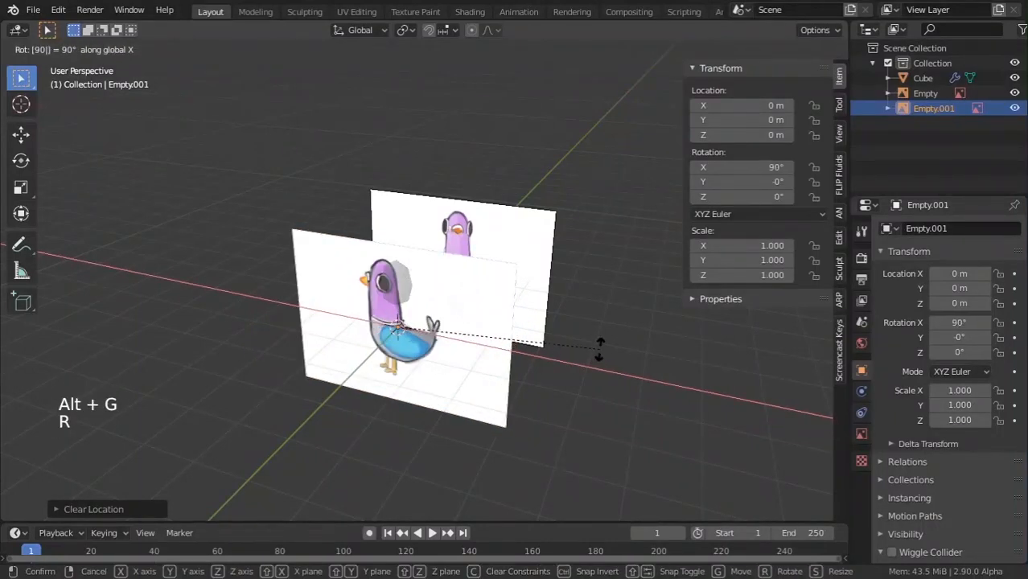
text(rackball: [90)
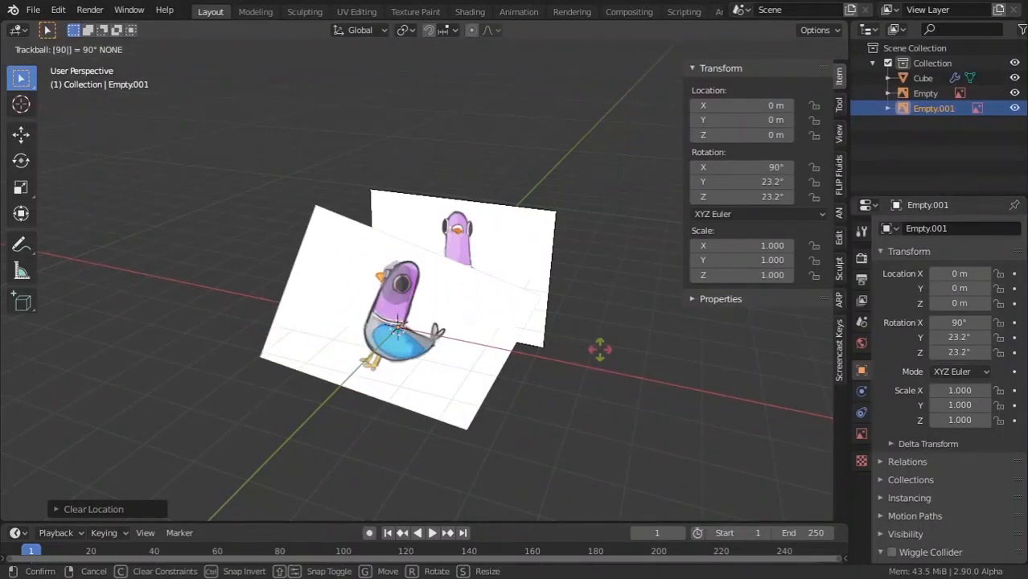
key(Escape)
key(r)
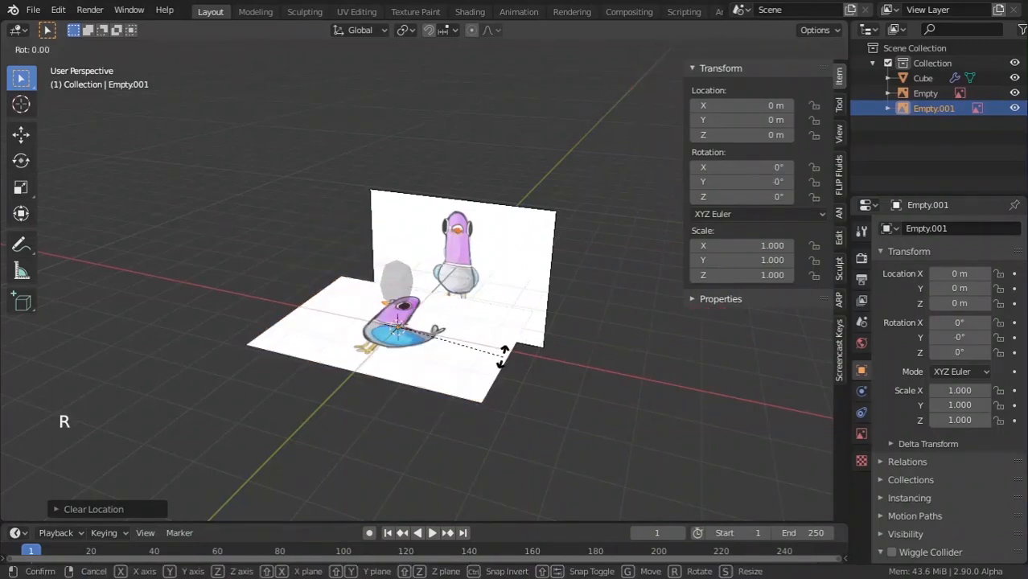
key(Escape)
Set the reference's X and Z rotation to 90° so it stands upright sideways.
drag(730, 167, 764, 167)
double_click(729, 167)
text(90)
key(Return)
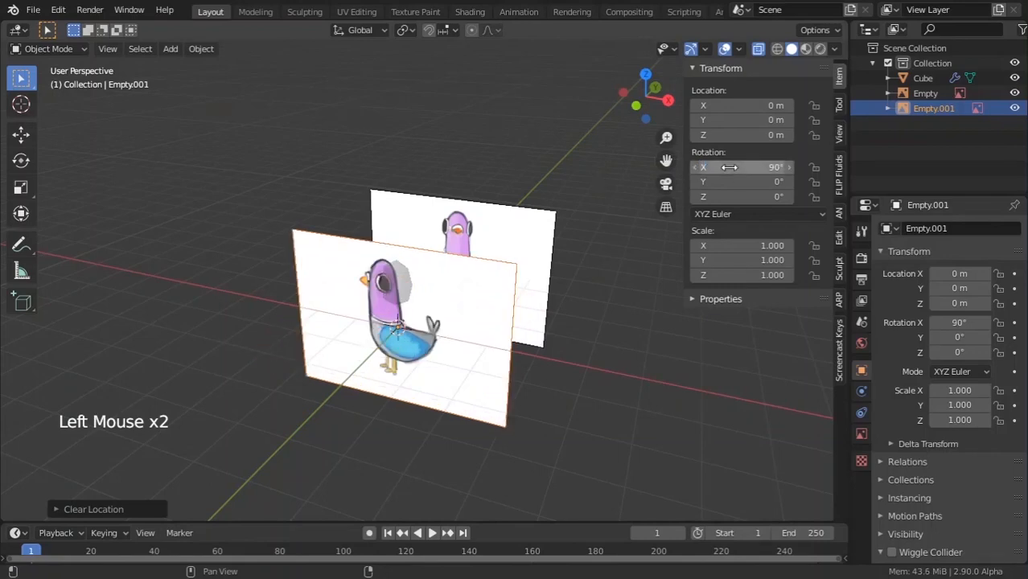
click(761, 197)
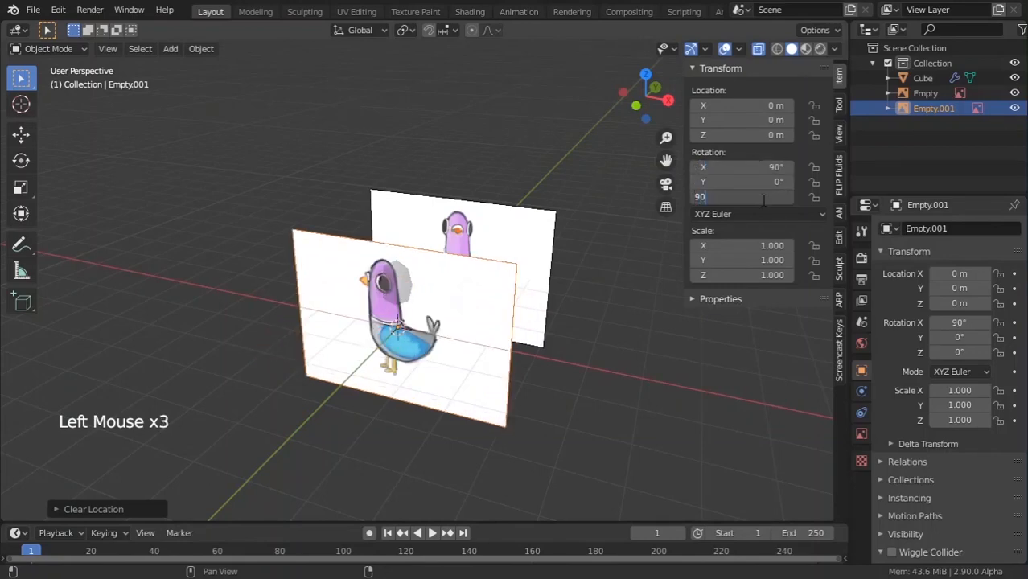
text(90)
key(Return)
Move the side reference along X to -2.5536 m.
drag(759, 135, 795, 135)
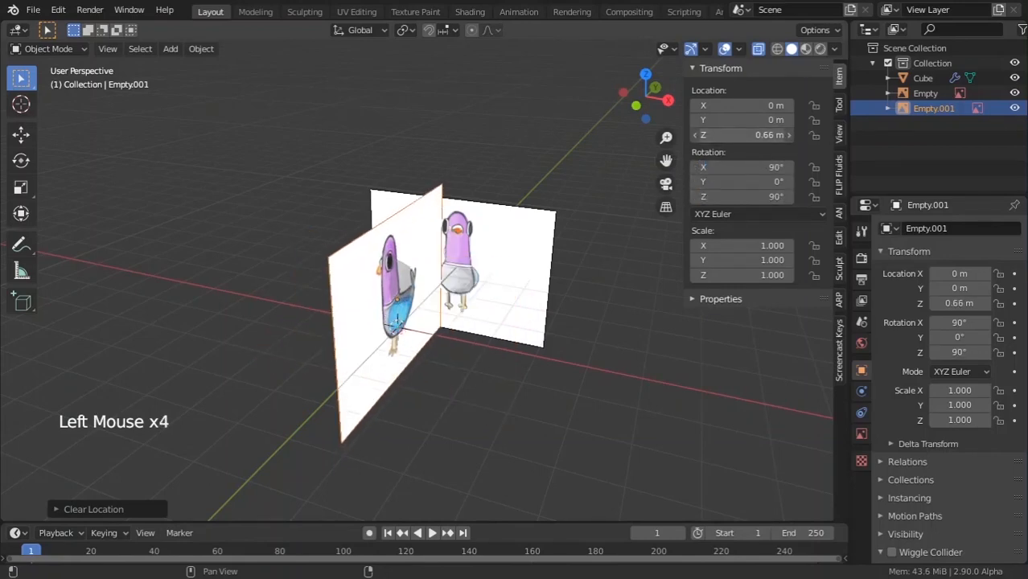
right_click(759, 136)
drag(754, 106, 674, 118)
right_click(738, 107)
drag(741, 120, 760, 120)
right_click(741, 119)
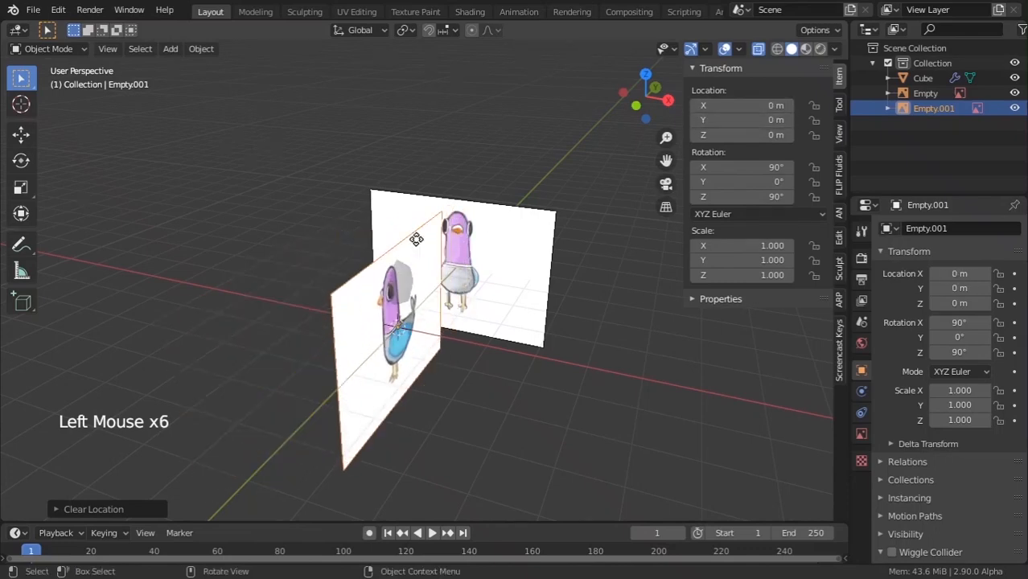
middle_drag(418, 239, 473, 300)
key(g)
key(x)
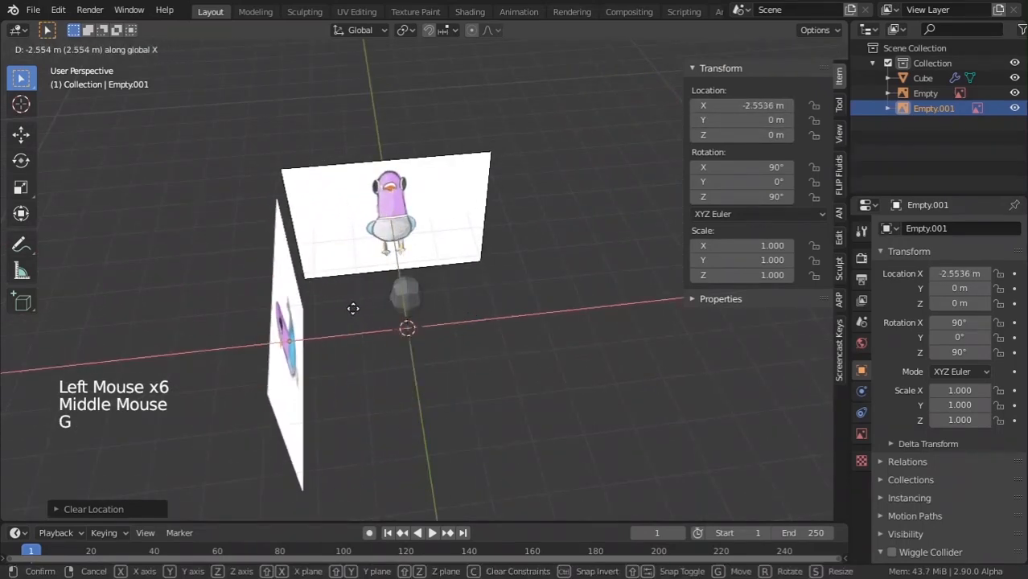
click(354, 306)
Check the references through the camera, front and right-side views.
key(KP_0)
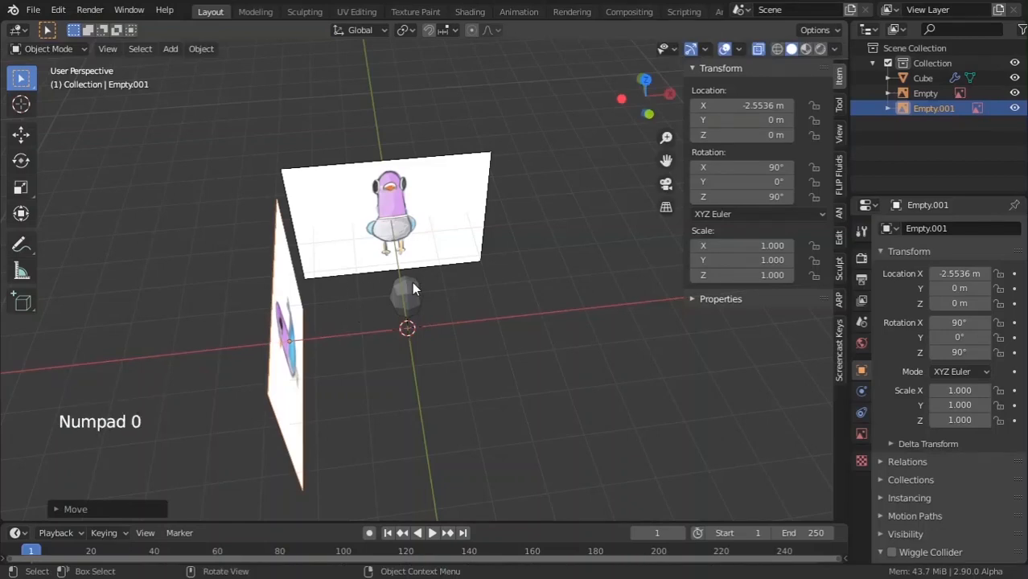
key(1)
key(2)
key(q)
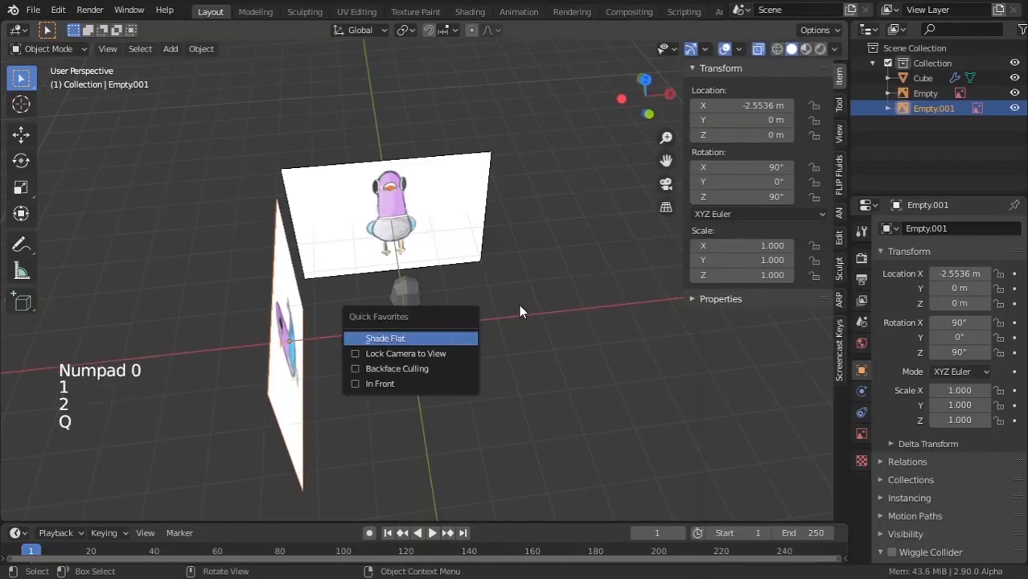
key(KP_1)
key(KP_1)
key(KP_1)
key(KP_3)
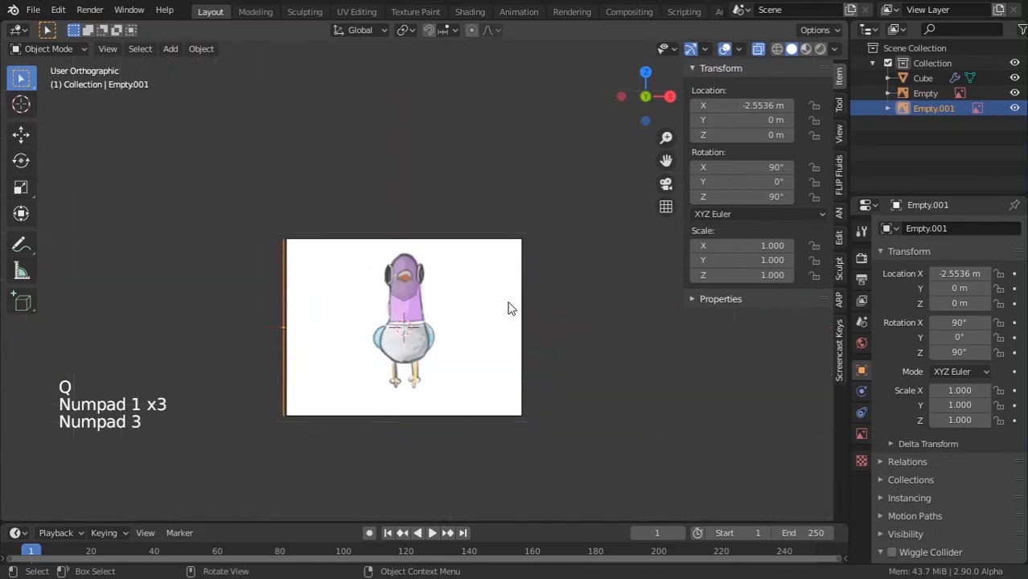
scroll(508, 301, up, 3)
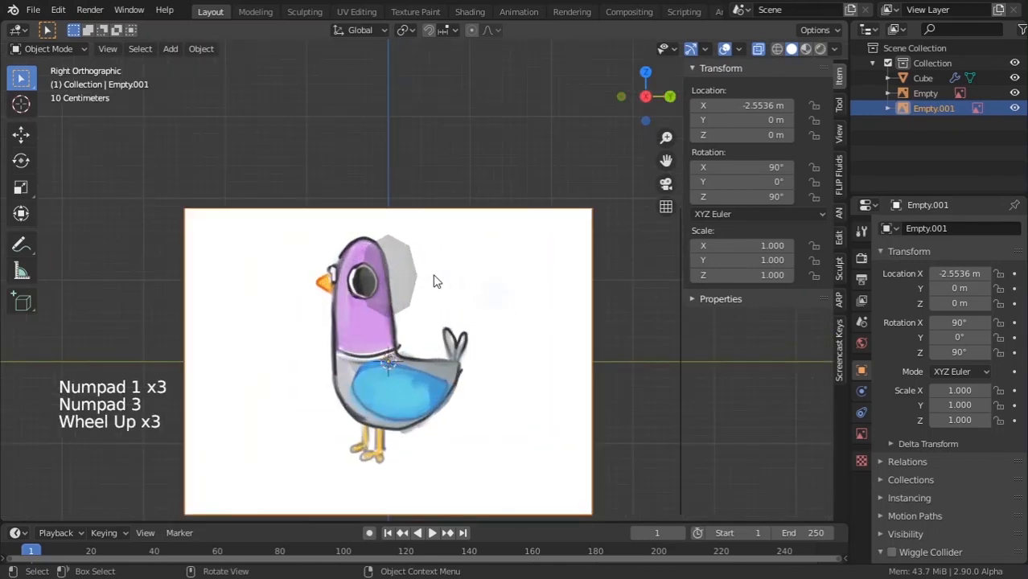
Shift the cube's top face along Y to -0.32297 m over the head and shrink it slightly.
click(412, 280)
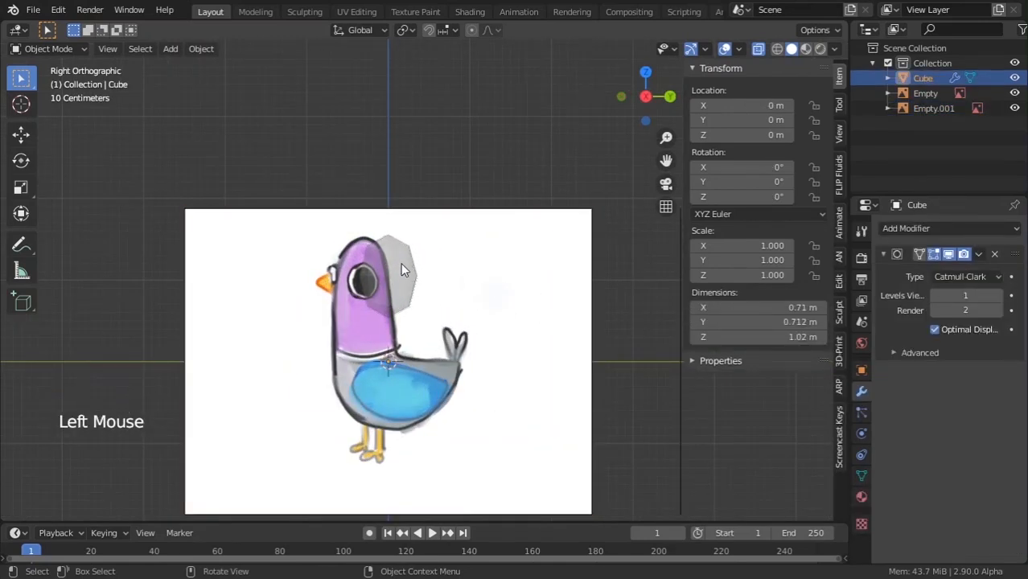
key(z)
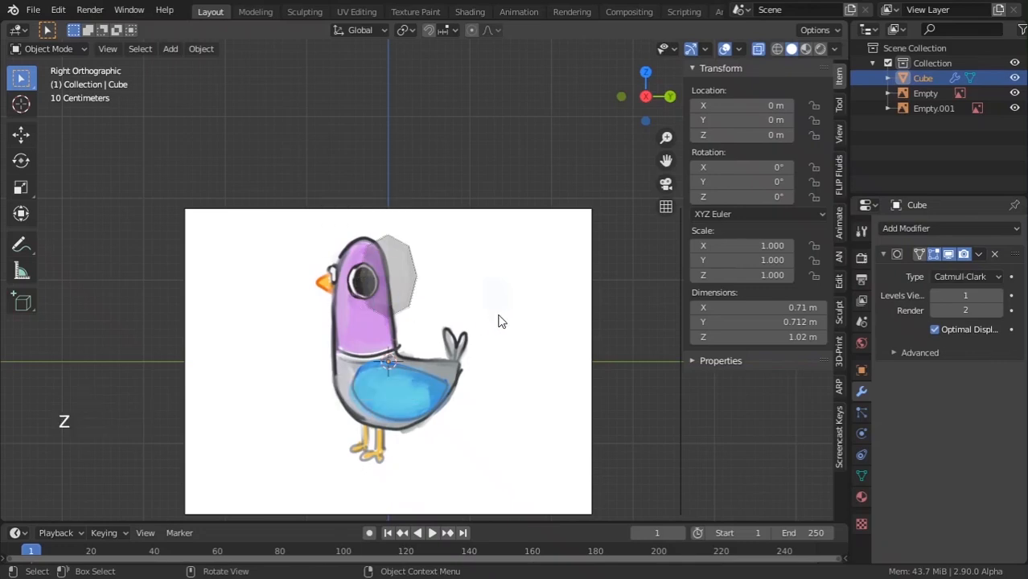
click(400, 290)
click(399, 279)
key(Tab)
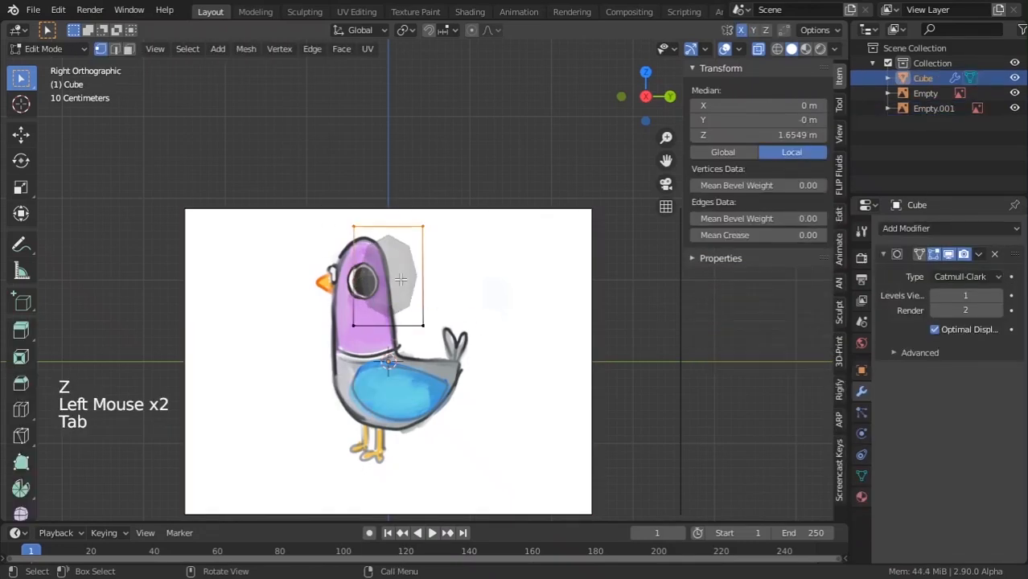
click(400, 278)
key(g)
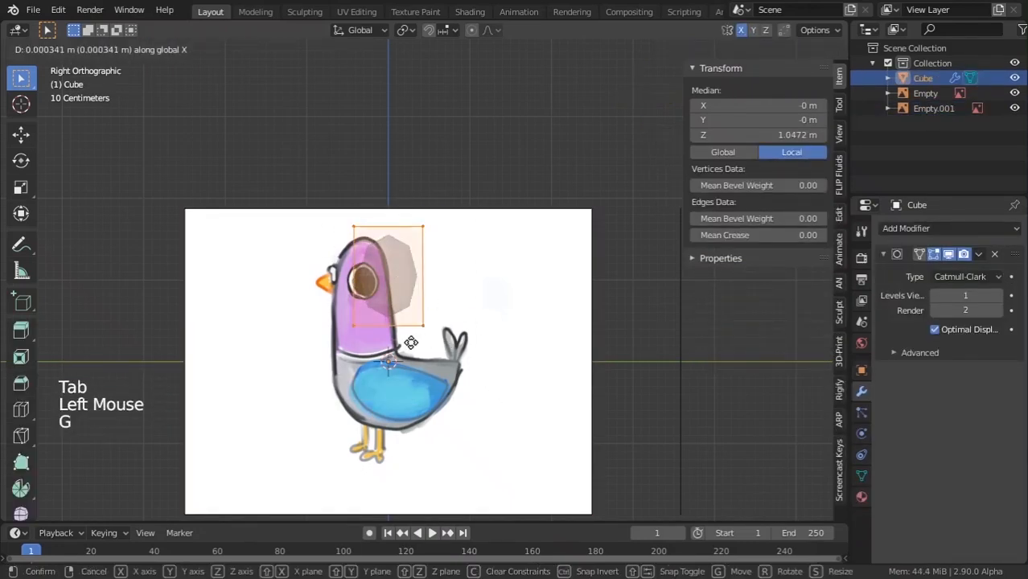
key(y)
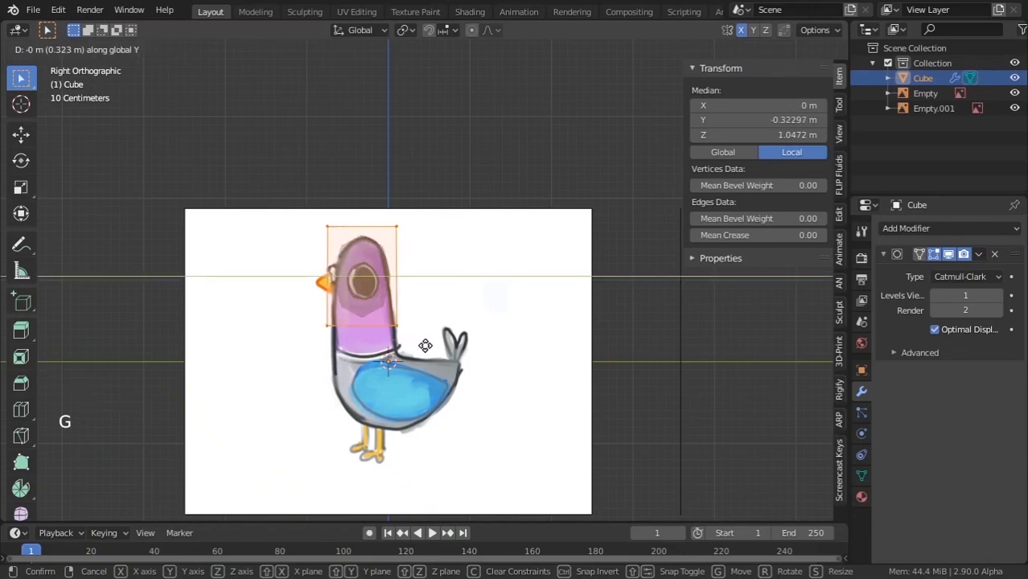
click(424, 345)
key(s)
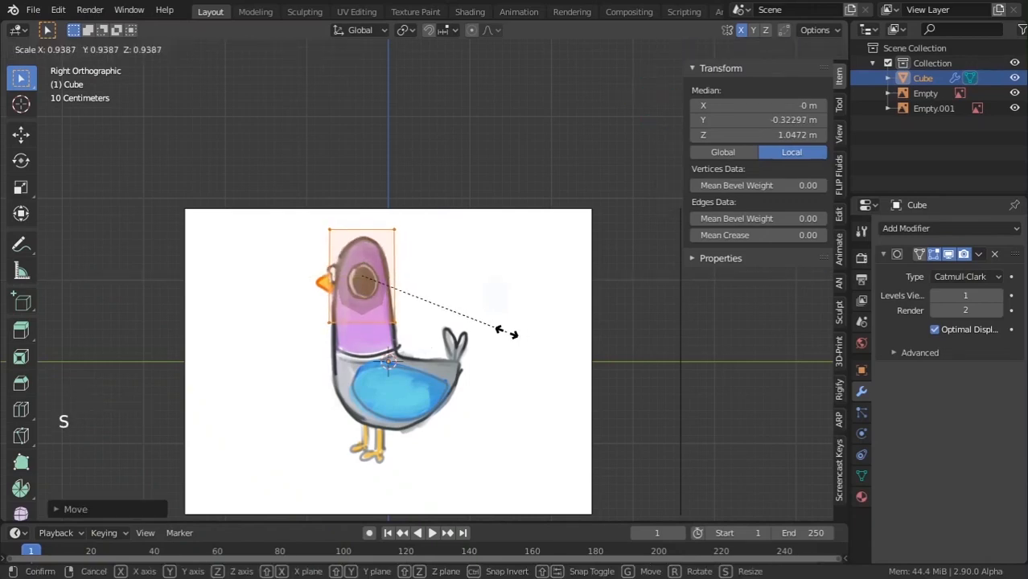
click(505, 332)
drag(464, 354, 464, 354)
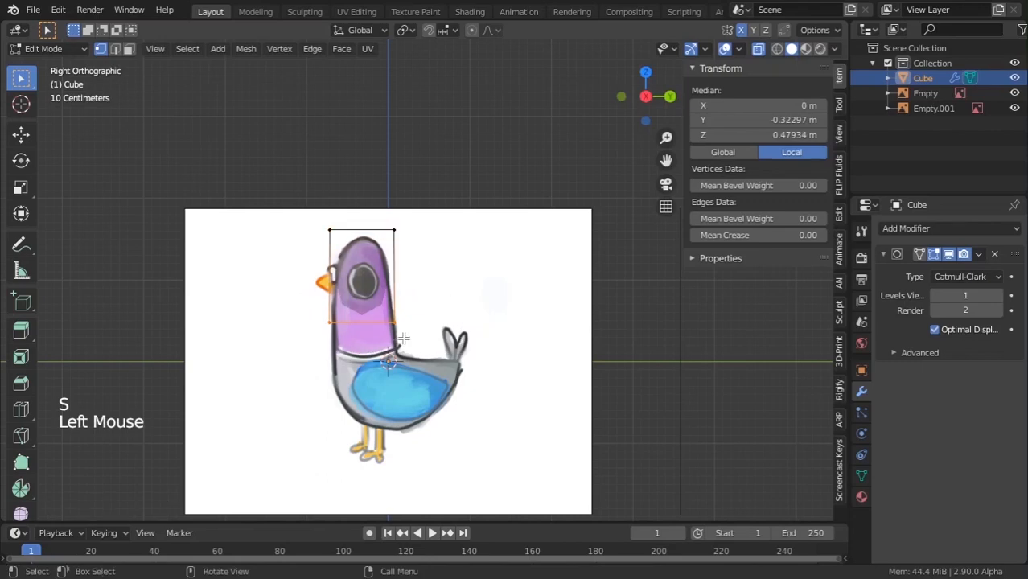
Extrude a neck section below the head and a body section down to the belly.
key(e)
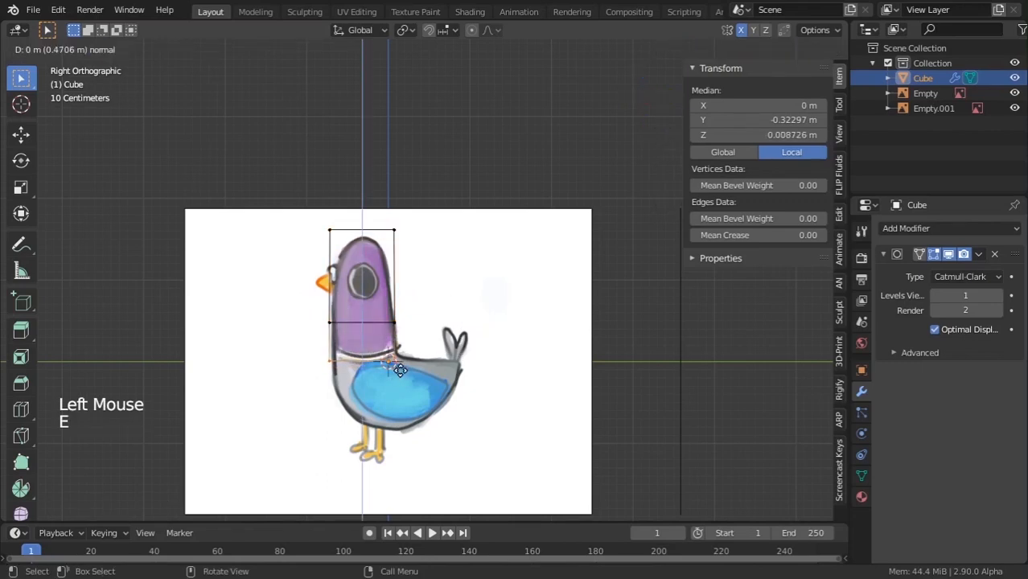
click(403, 374)
scroll(406, 378, up, 2)
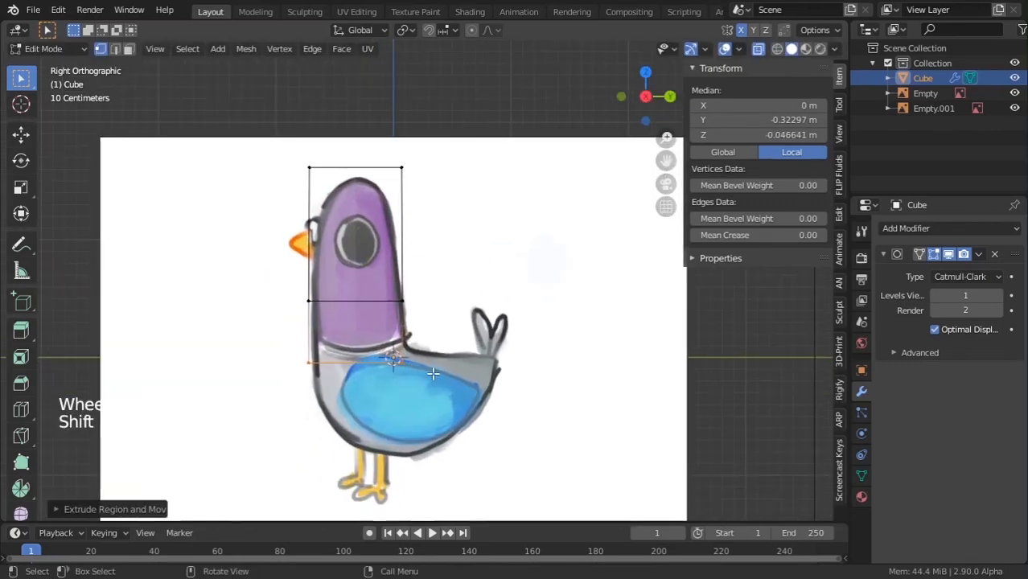
key(e)
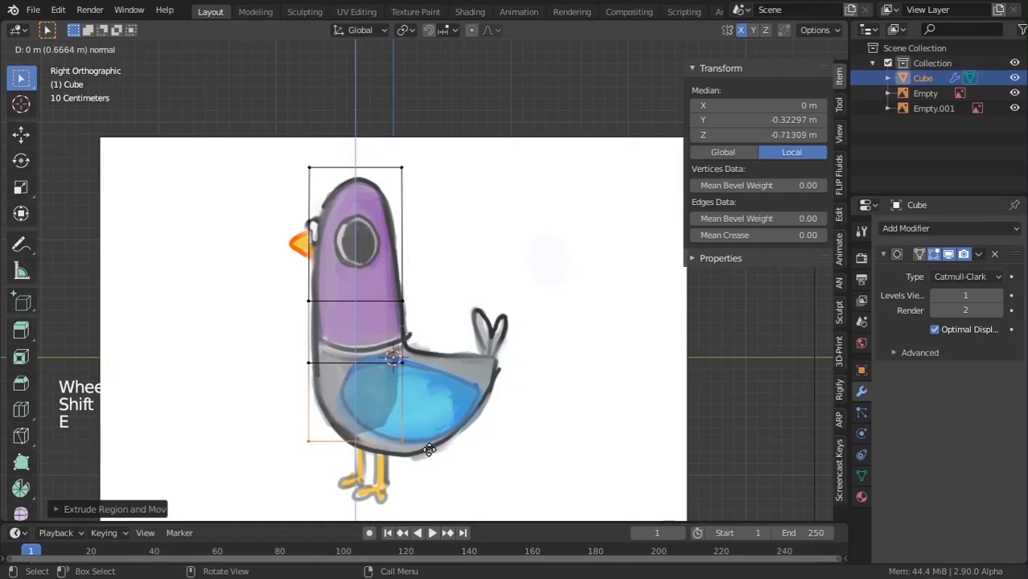
click(431, 446)
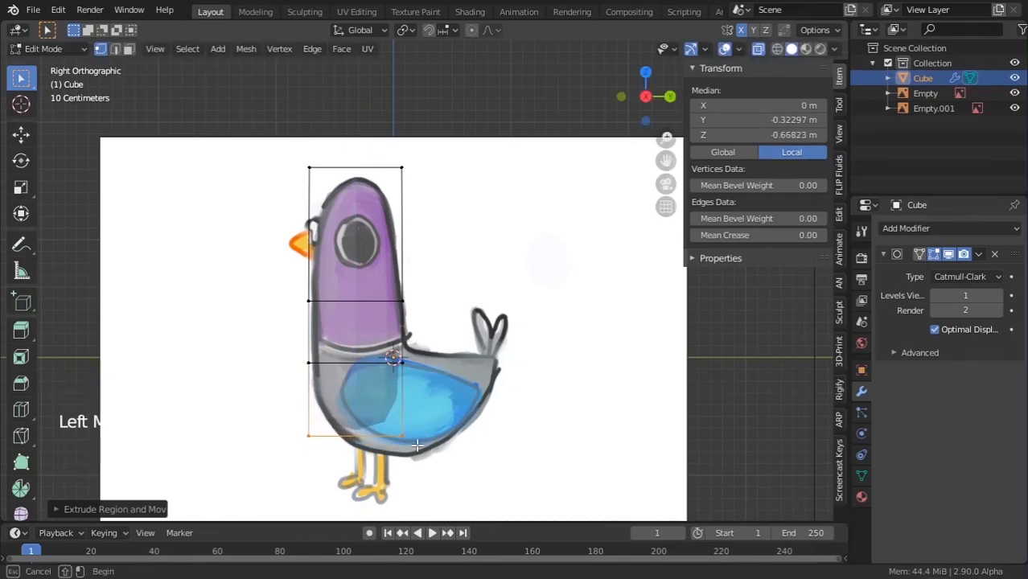
Move the bottom back edge to slant the belly toward the back.
click(433, 472)
key(g)
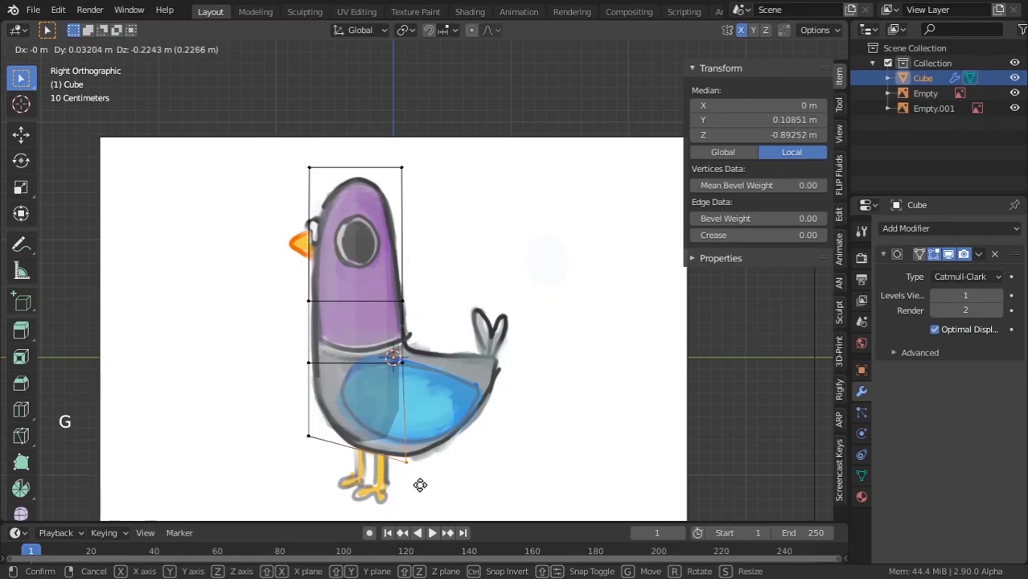
click(420, 482)
scroll(420, 483, down, 2)
middle_drag(420, 482, 400, 400)
scroll(528, 355, down, 3)
Switch to face selection and select two side faces of the body.
key(Tab)
scroll(398, 396, up, 4)
key(Tab)
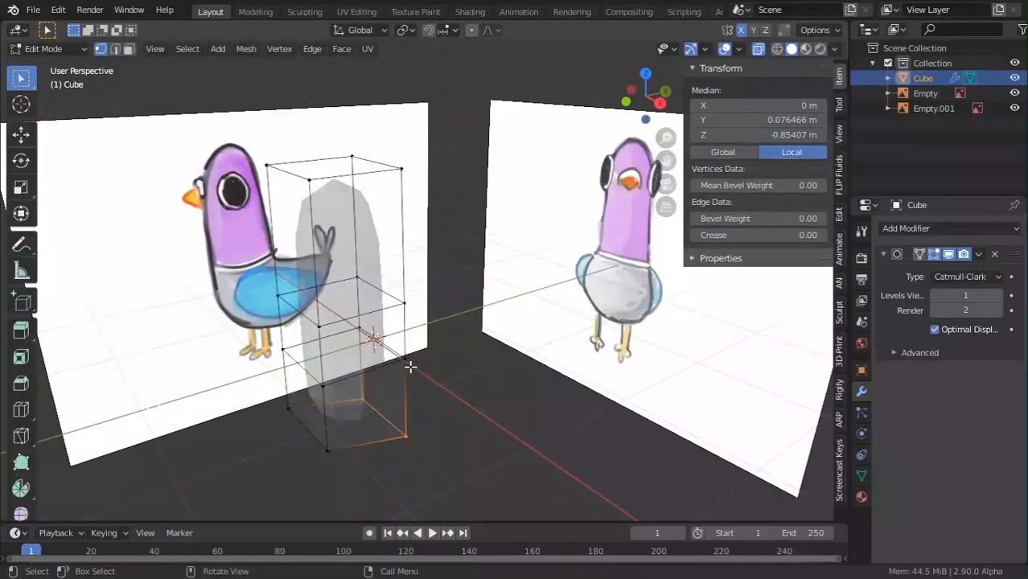
key(KP_1)
key(KP_3)
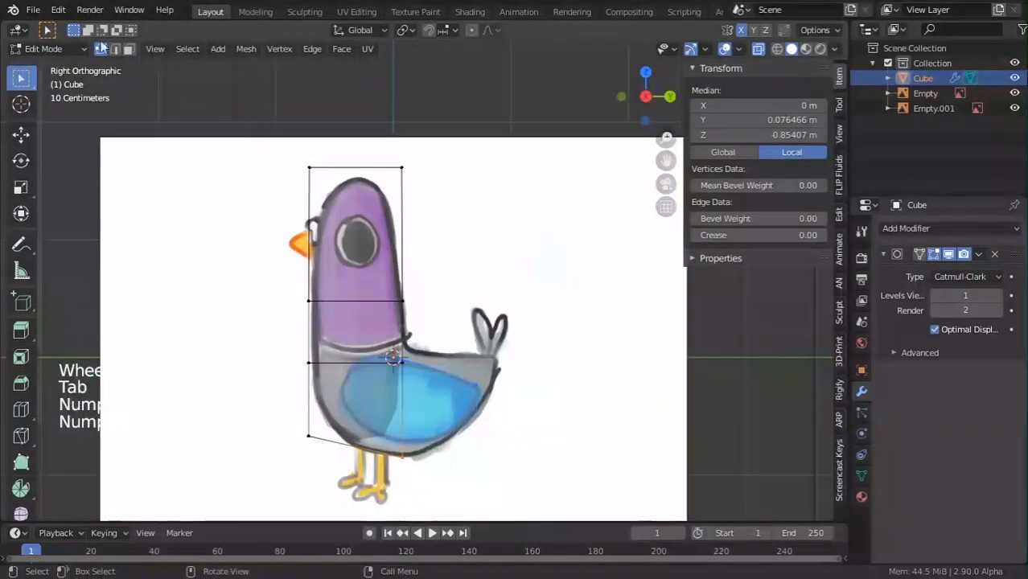
click(201, 120)
click(129, 48)
middle_drag(386, 321, 418, 338)
click(418, 337)
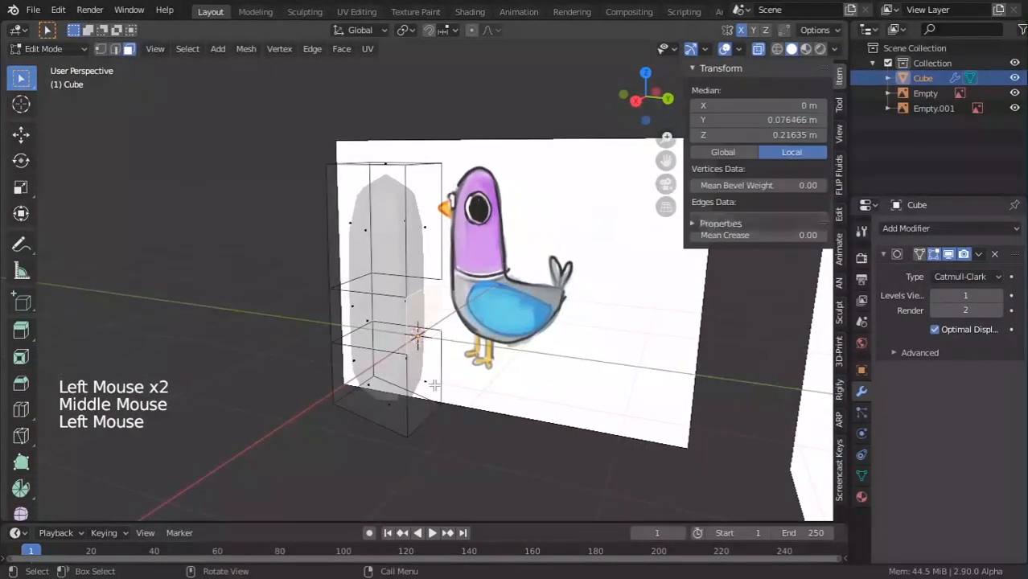
shift+click(425, 374)
key(KP_1)
key(KP_3)
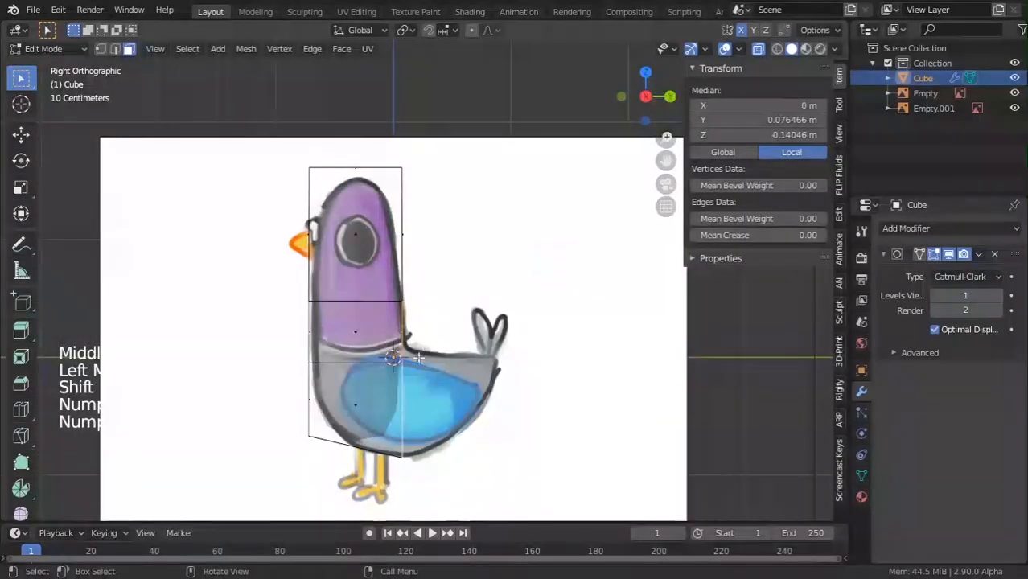
Pick a different face on the body's side and check it in front and side views.
middle_drag(410, 387, 425, 392)
click(430, 392)
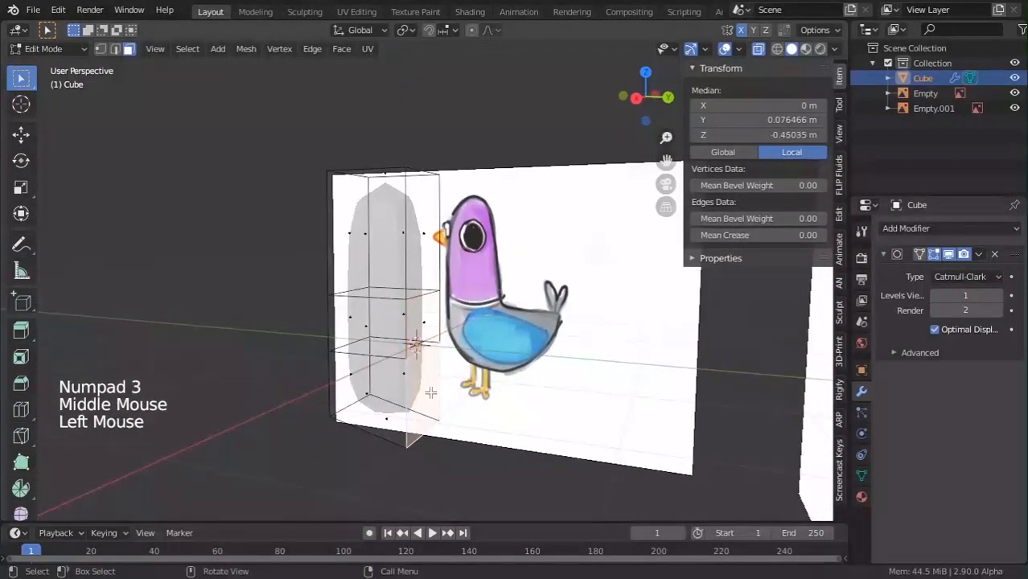
key(KP_1)
key(KP_3)
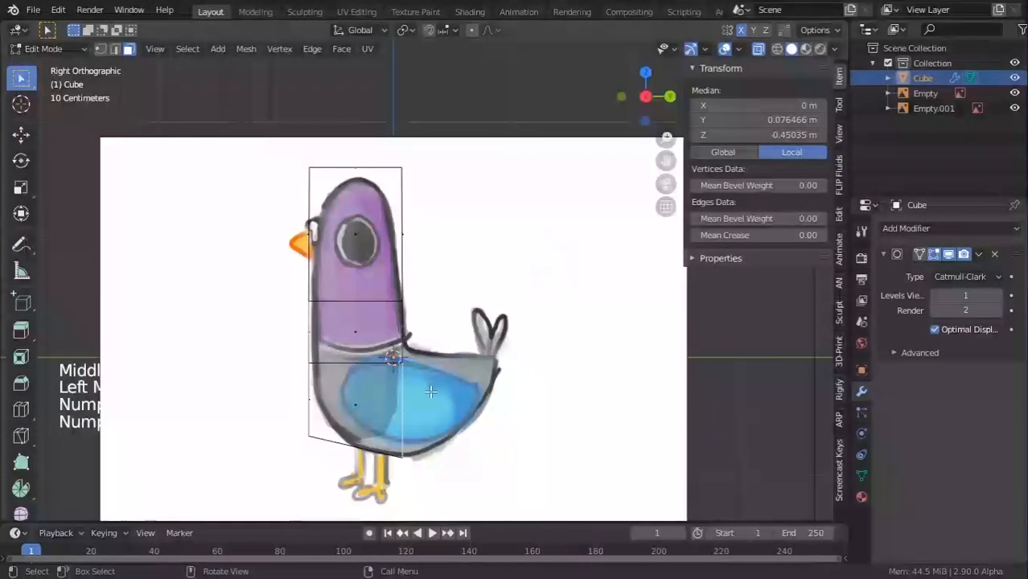
Extrude the rear body face into a smaller tail face, moved and tilted to the tail tip.
key(e)
key(s)
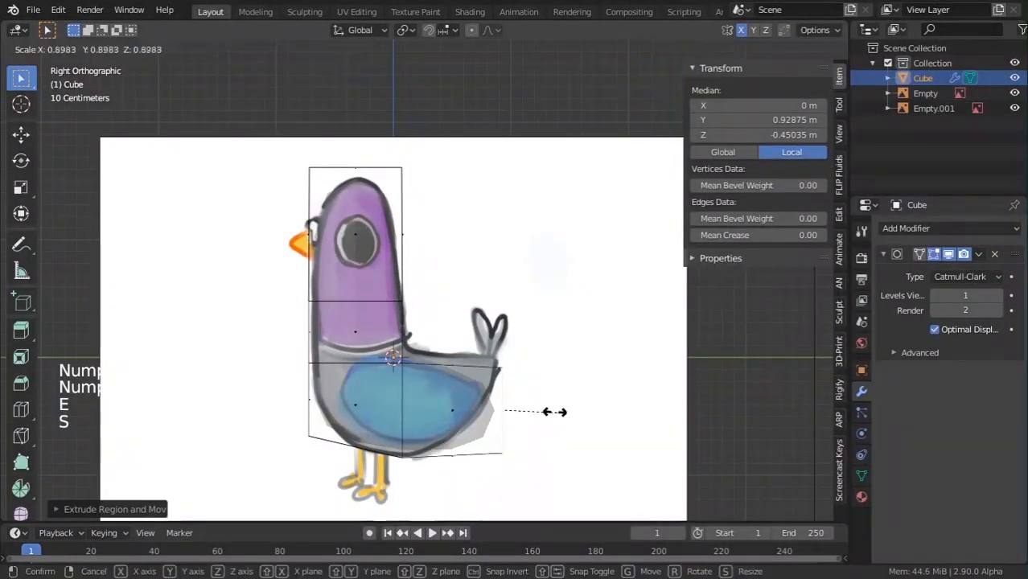
click(515, 414)
key(g)
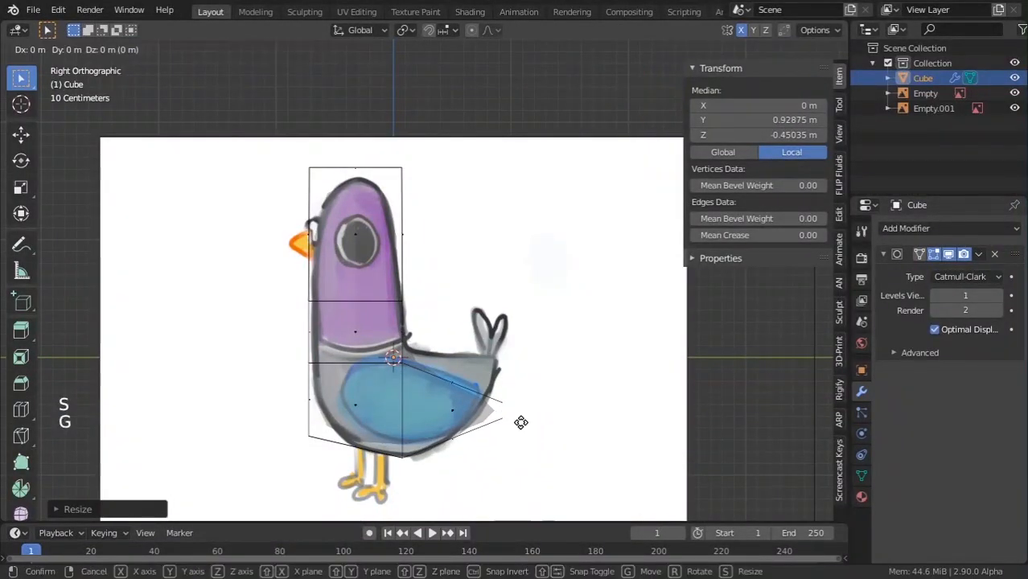
click(515, 372)
key(r)
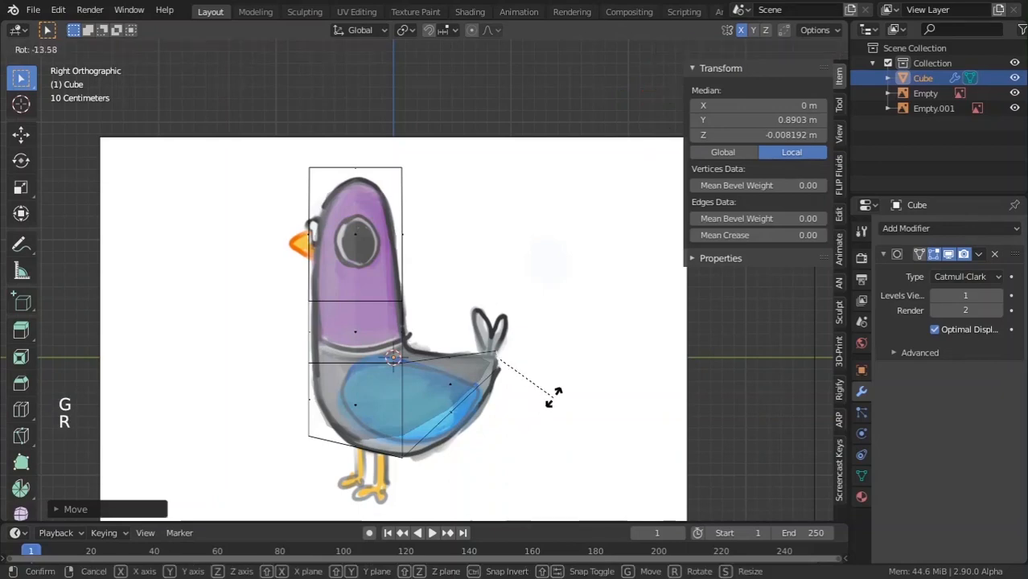
click(555, 381)
Add an edge loop across the tail and reposition its edges to shape the tail.
key(ctrl+r)
click(480, 366)
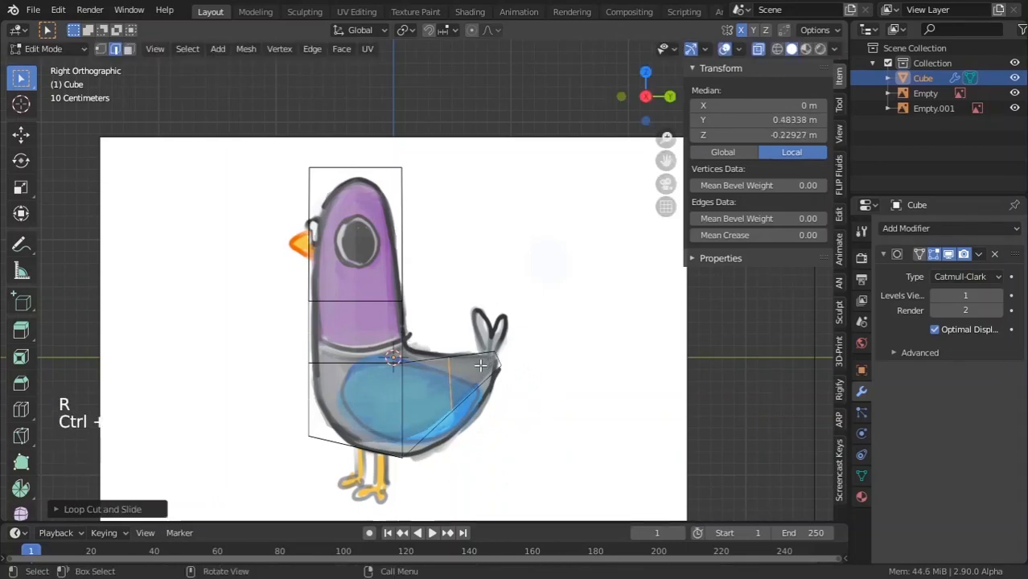
click(475, 432)
key(g)
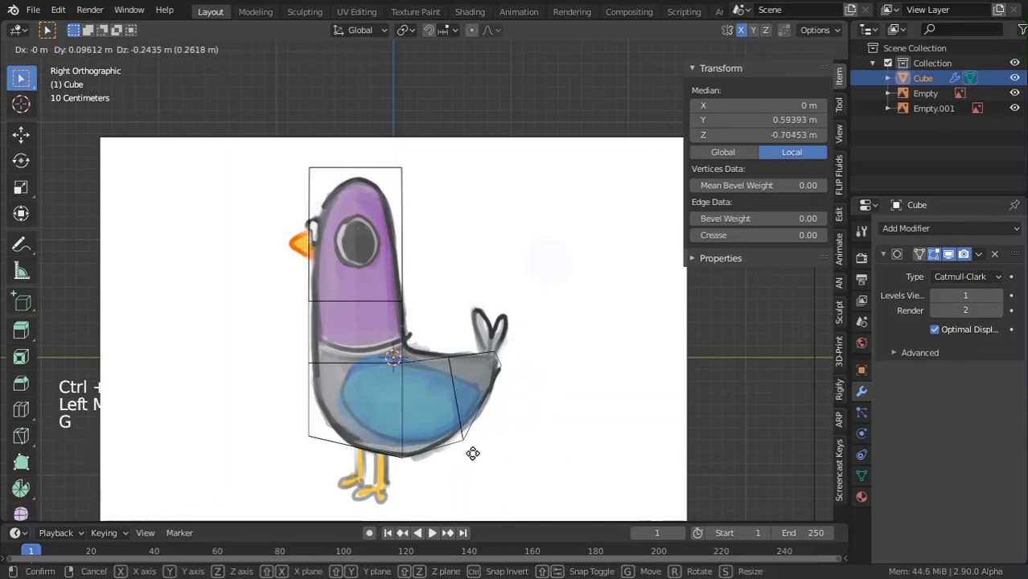
click(466, 448)
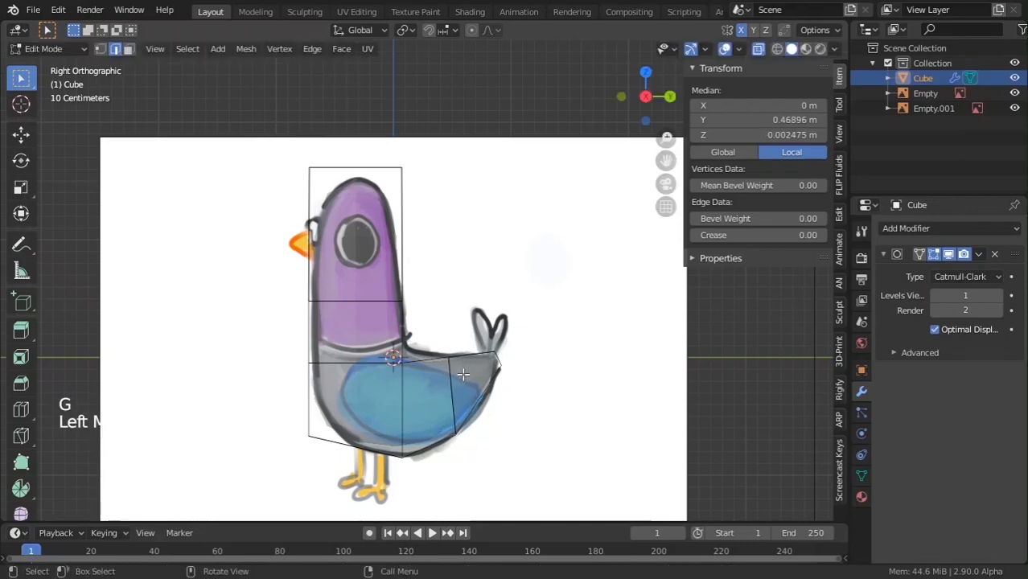
key(g)
click(406, 360)
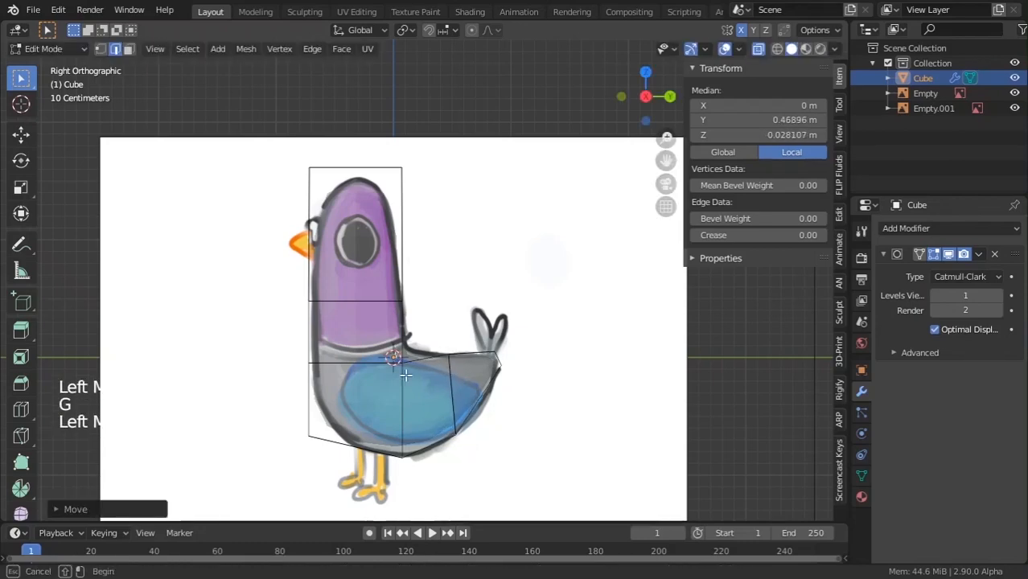
key(g)
click(417, 370)
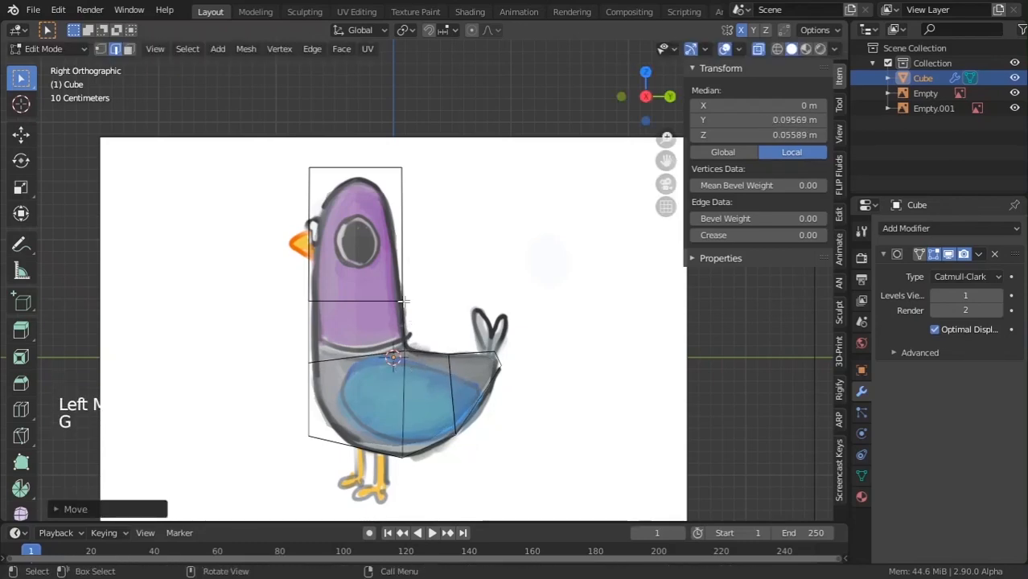
Check the tail shape outside Edit Mode, then return to Edit Mode in front view.
scroll(388, 220, down, 5)
key(Tab)
middle_drag(388, 220, 402, 358)
key(Tab)
key(Tab)
scroll(402, 358, up, 3)
key(Tab)
key(KP_1)
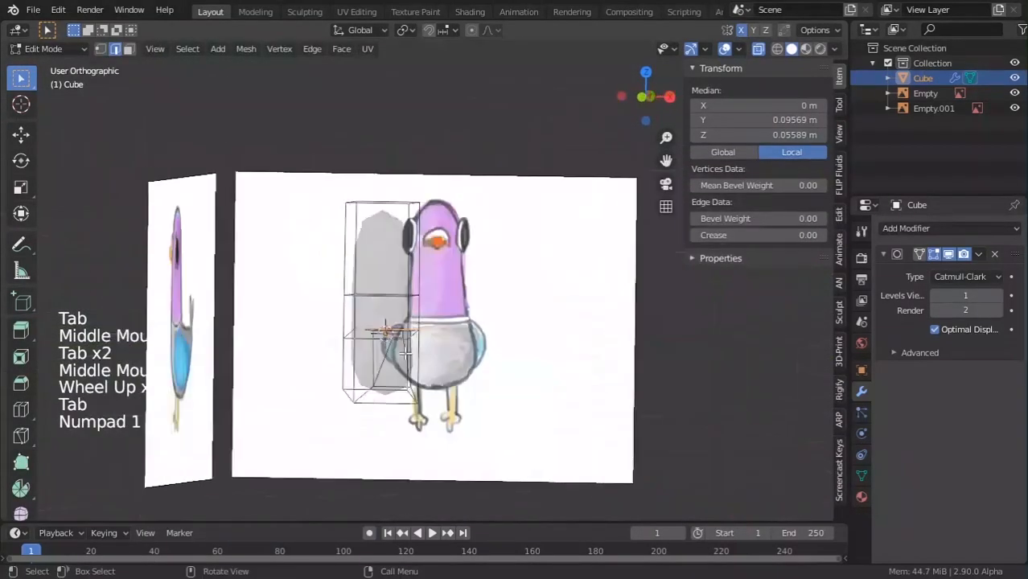
scroll(405, 354, up, 3)
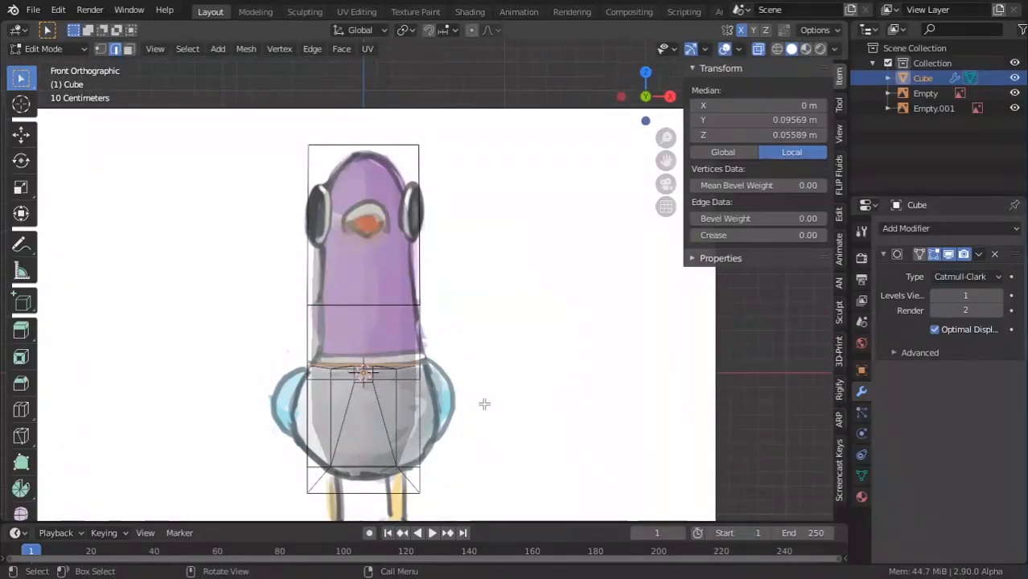
Compare the mesh against both reference images in wireframe, ending with solid grey shading.
key(shift+z)
middle_drag(511, 409, 393, 422)
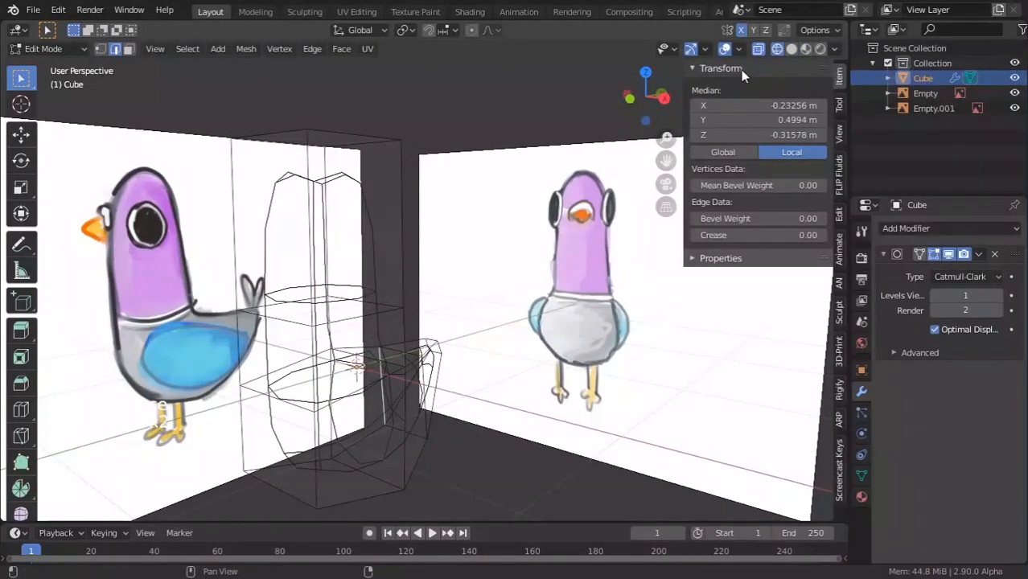
click(790, 50)
click(778, 49)
click(791, 50)
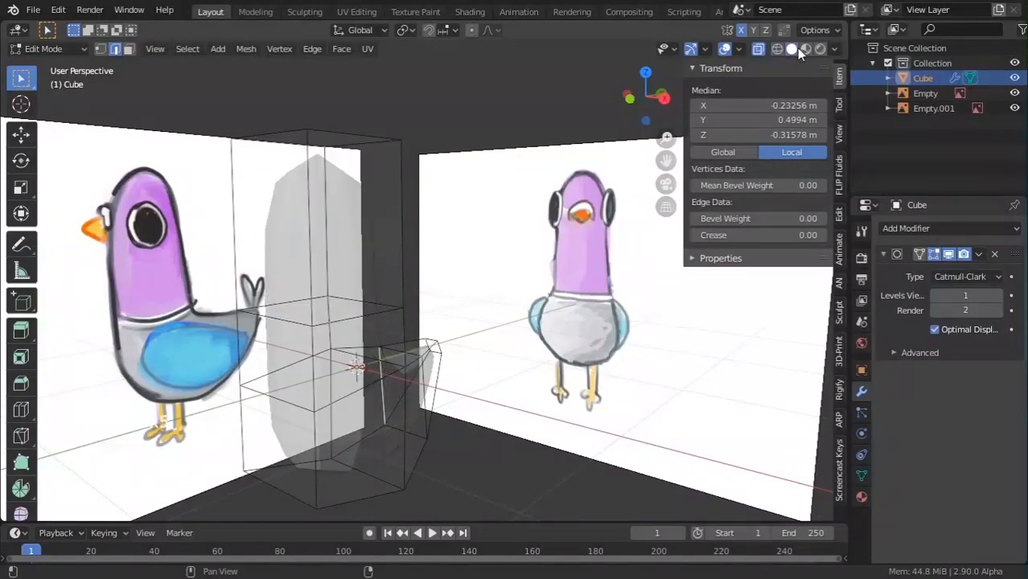
click(778, 48)
click(794, 49)
scroll(450, 272, down, 3)
middle_drag(378, 278, 388, 321)
scroll(388, 366, up, 3)
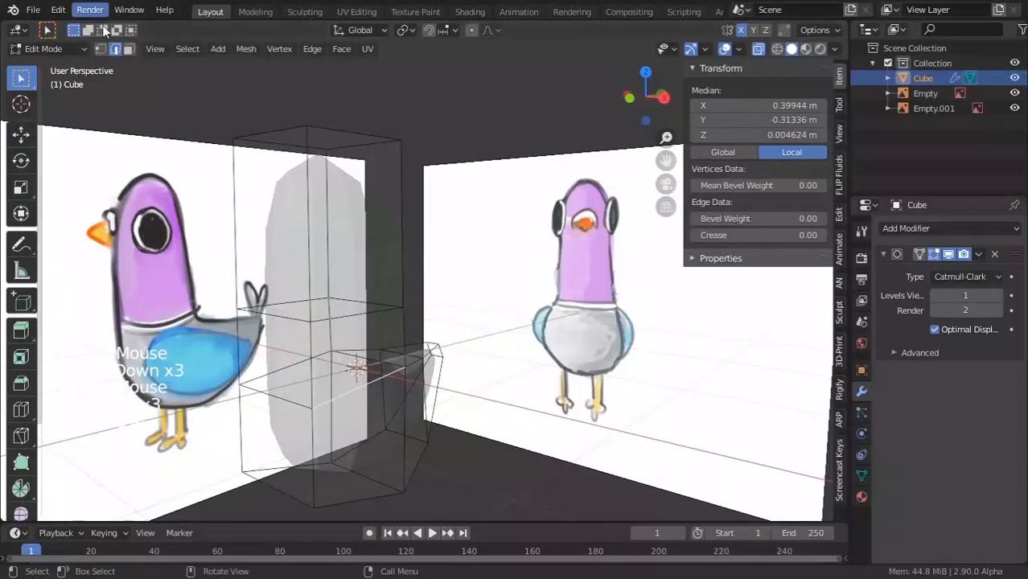
Select two lower-body corner vertices and start moving them outward in front view.
click(100, 48)
click(403, 367)
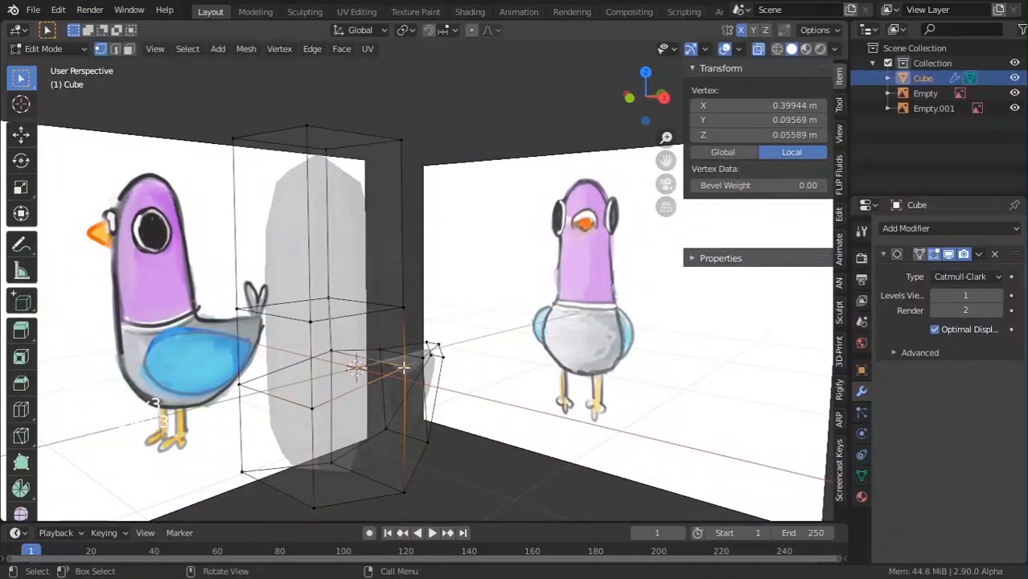
shift+click(403, 492)
key(KP_5)
key(KP_Decimal)
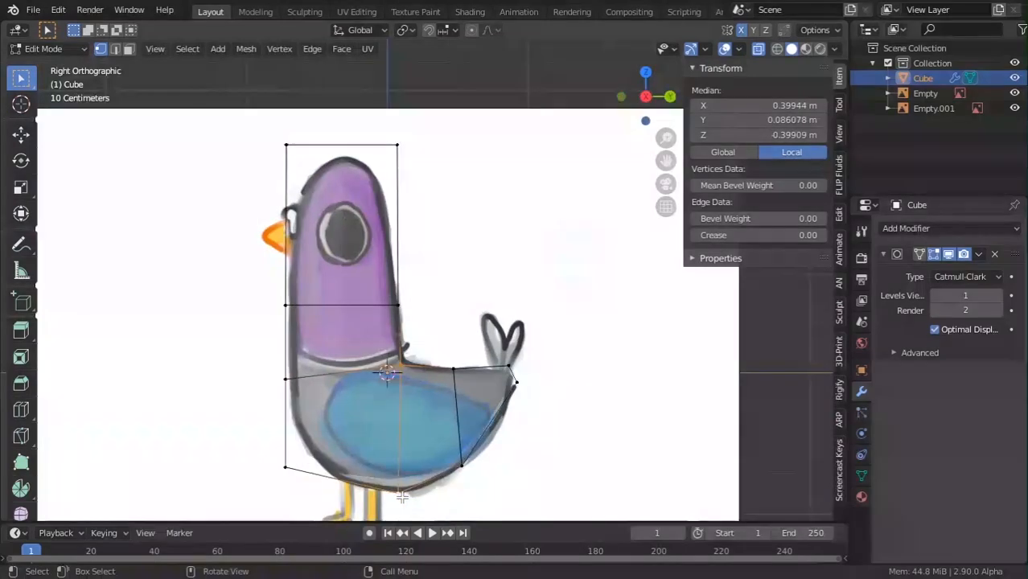
key(KP_1)
key(g)
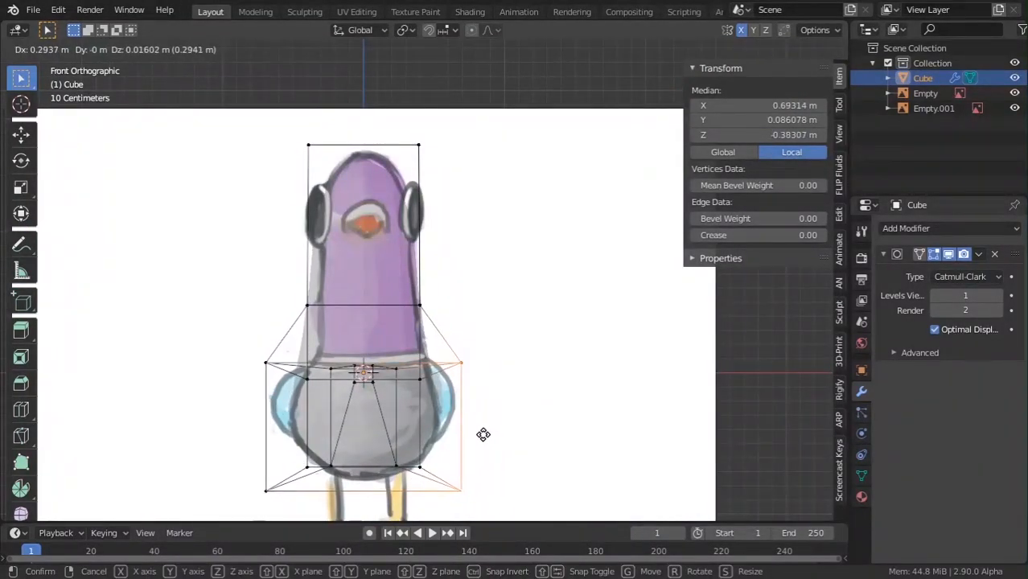
Set the belly sides about 0.29 m out along X, then hide and restore the lower-right vertex.
click(483, 435)
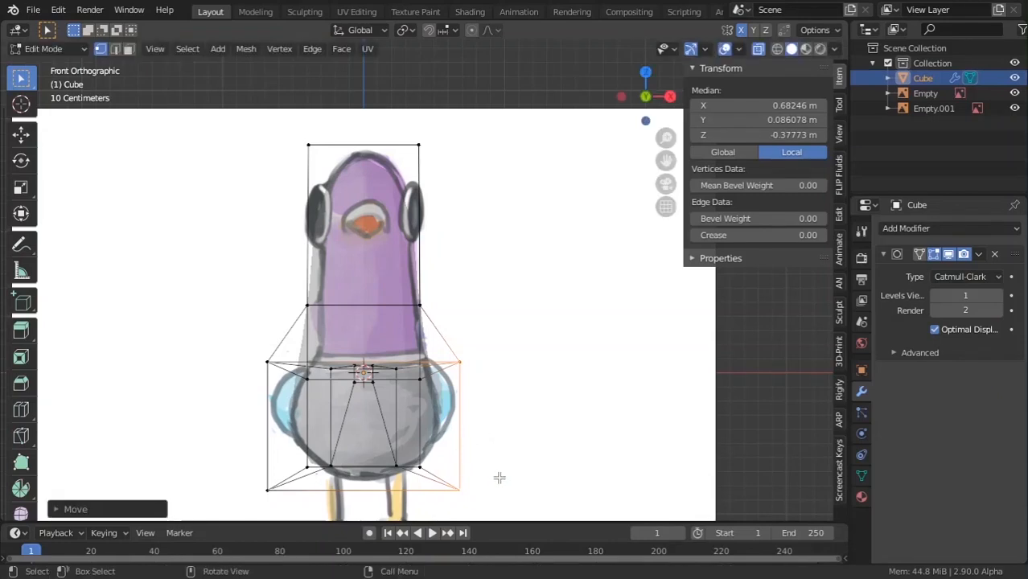
shift+middle_drag(490, 438, 492, 388)
click(464, 444)
key(h)
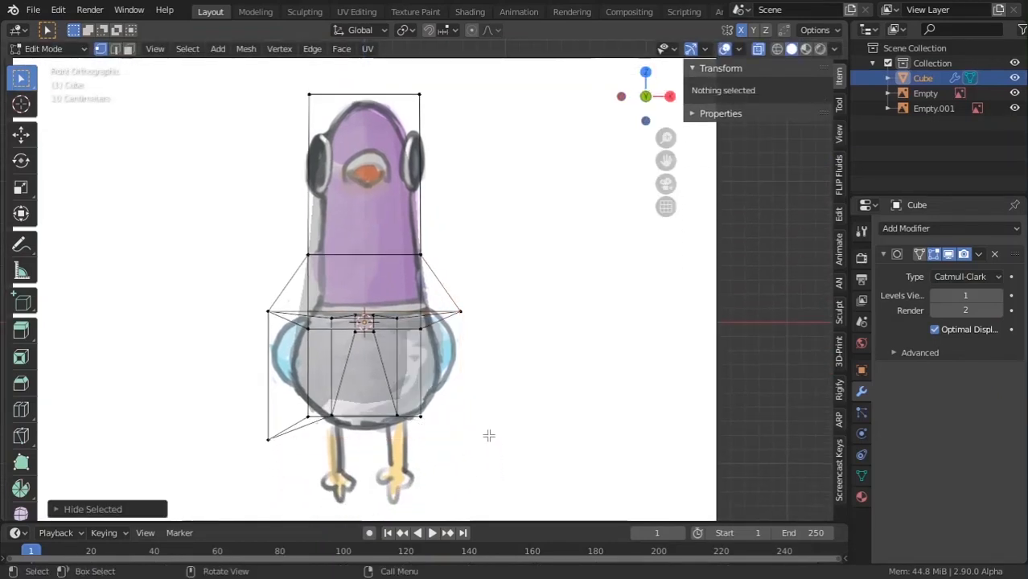
key(ctrl+z)
Cancel a move of the lower-right vertex and return to Object Mode.
key(g)
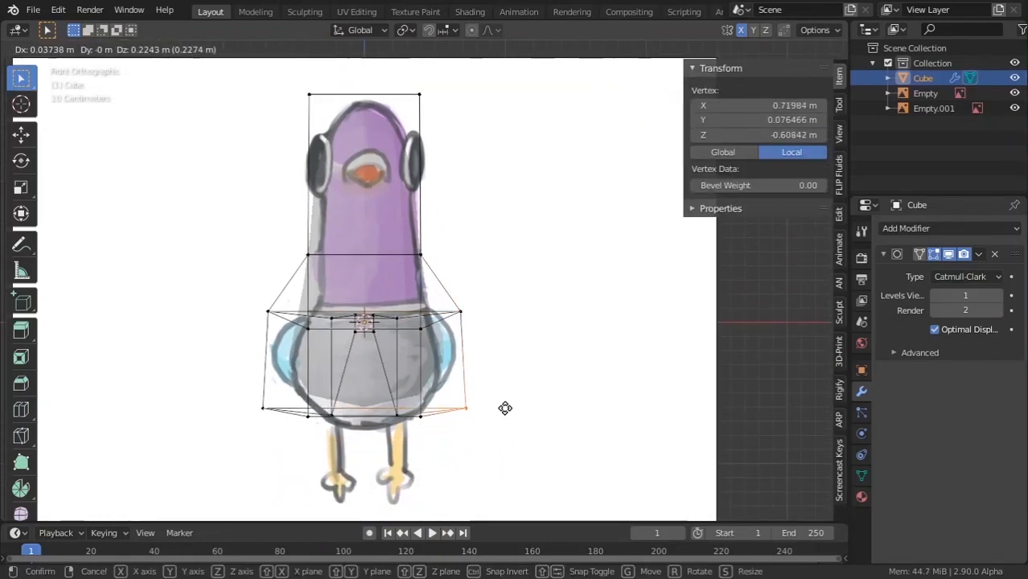
right_click(467, 432)
middle_drag(508, 424, 403, 449)
scroll(458, 431, down, 4)
key(Tab)
scroll(402, 449, up, 4)
Switch to solid shading with see-through display off, viewing the body in perspective.
key(z)
key(z)
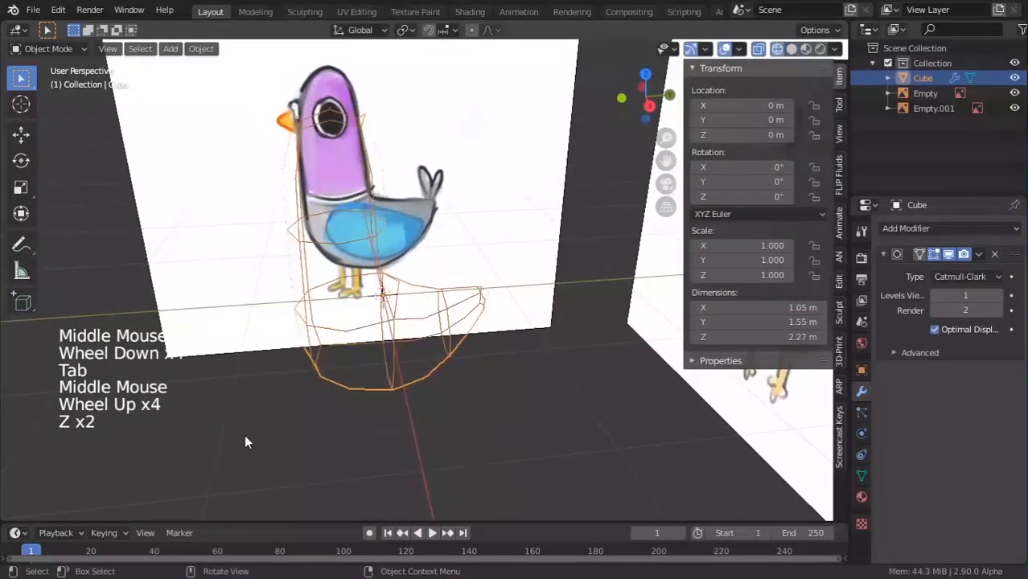
click(662, 434)
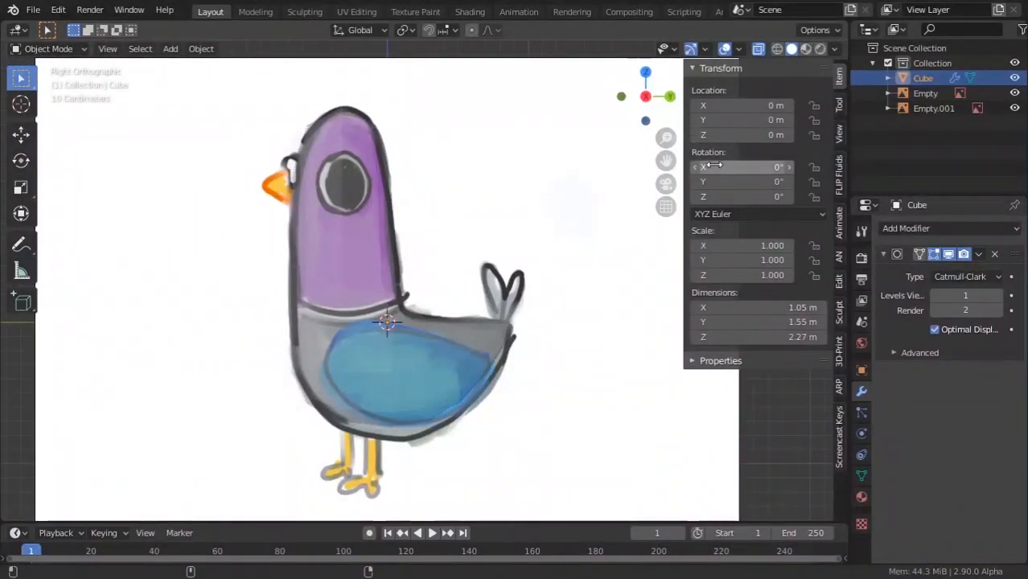
key(alt)
key(alt+z)
scroll(471, 210, down, 1)
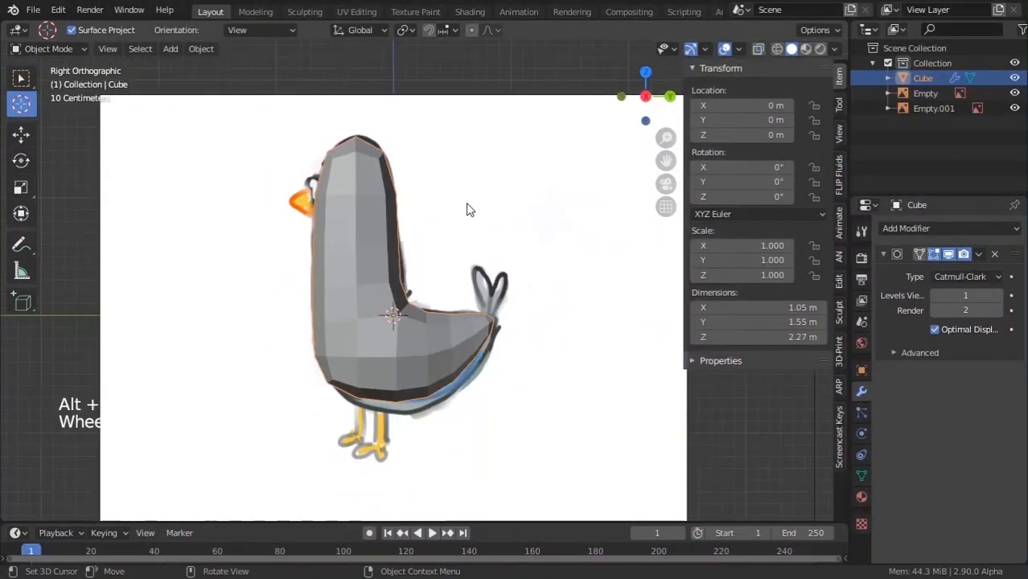
middle_drag(471, 210, 535, 297)
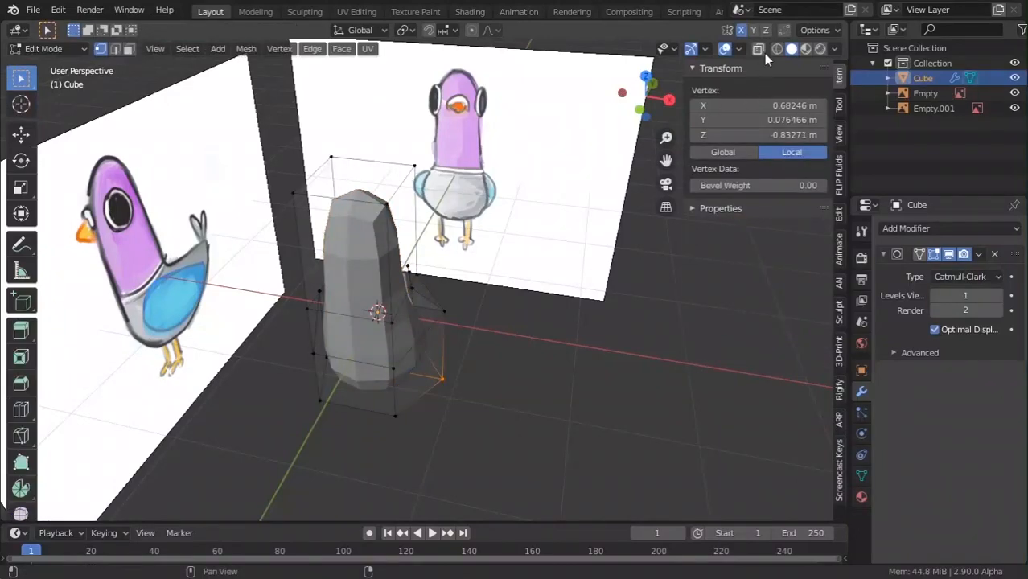
middle_drag(378, 362, 322, 321)
scroll(402, 346, down, 2)
key(Tab)
scroll(402, 345, up, 2)
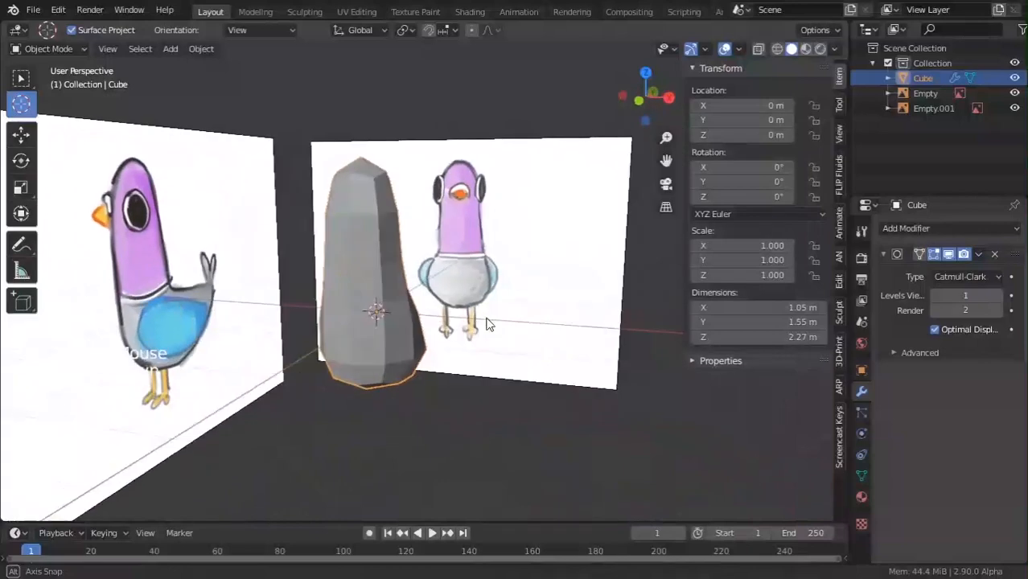
Apply the Subdivision modifier and inspect the resulting dense mesh in Edit Mode.
click(978, 254)
click(905, 271)
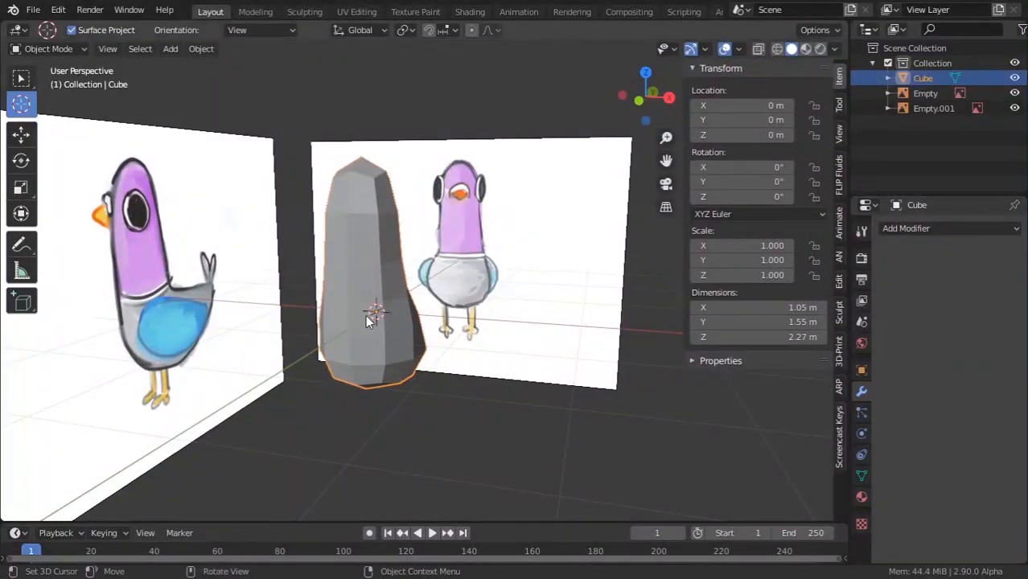
scroll(362, 323, down, 4)
middle_drag(357, 325, 378, 299)
key(Tab)
scroll(378, 337, up, 3)
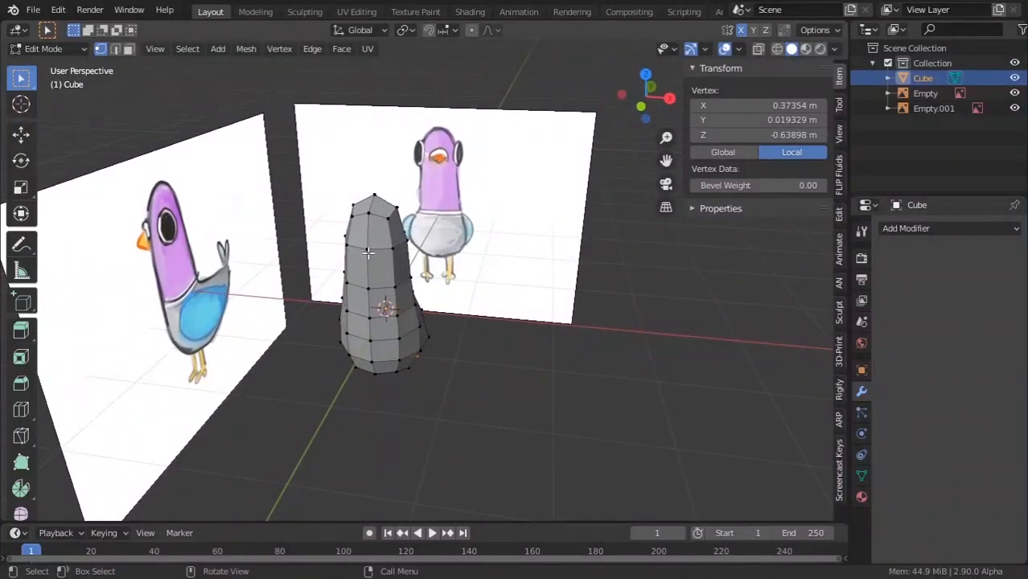
key(Tab)
scroll(451, 314, down, 4)
middle_drag(451, 314, 367, 323)
scroll(367, 323, up, 5)
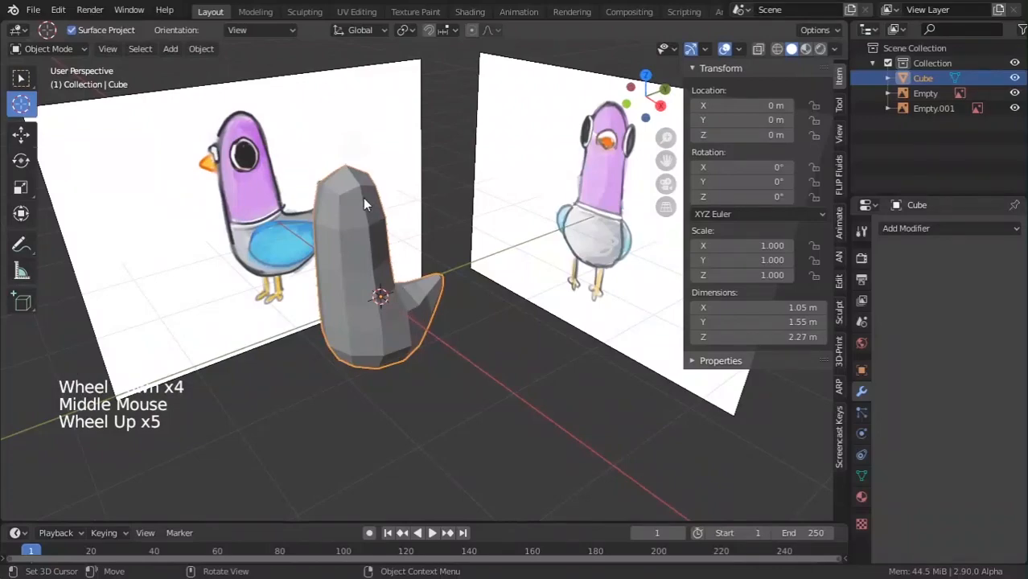
Glance at the Cinema 4D box modeling video, then go to the other Blender window.
key(alt+Tab)
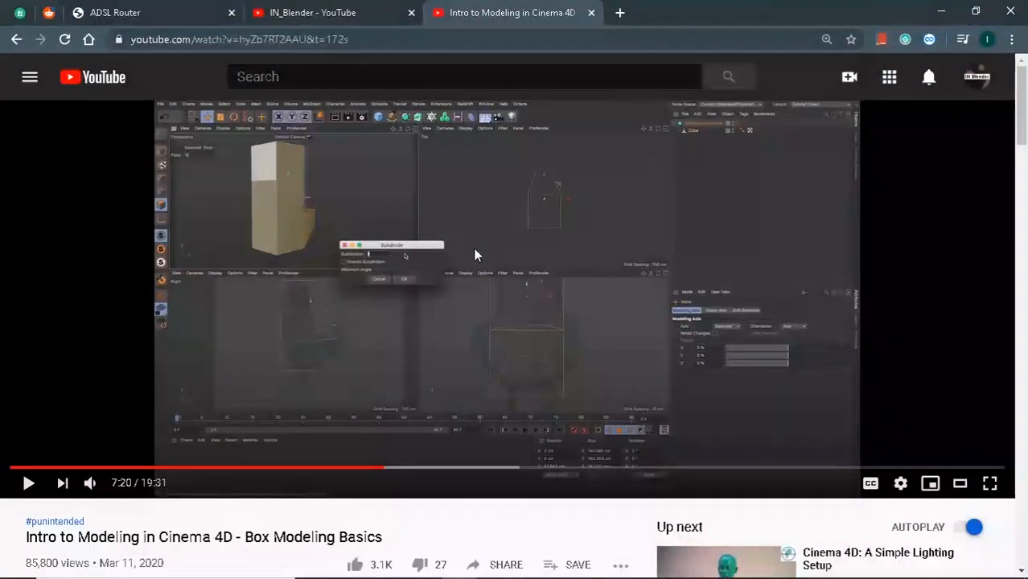
key(alt+Tab)
click(480, 269)
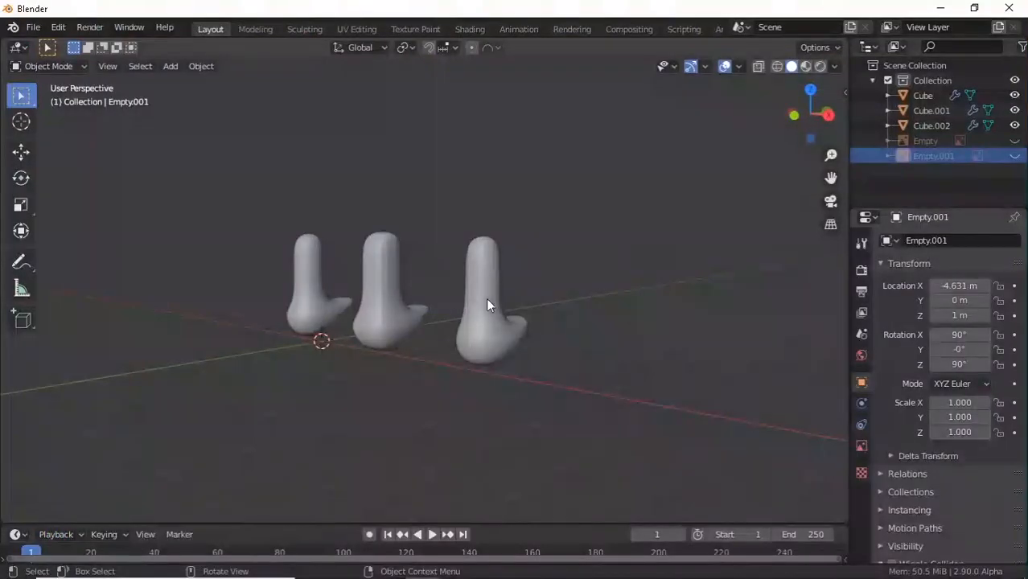
Look over the three bodies and open the left body, Cube, in Edit Mode.
scroll(312, 344, down, 1)
middle_drag(312, 344, 368, 317)
click(433, 333)
scroll(486, 337, up, 2)
click(502, 331)
shift+click(218, 300)
click(249, 302)
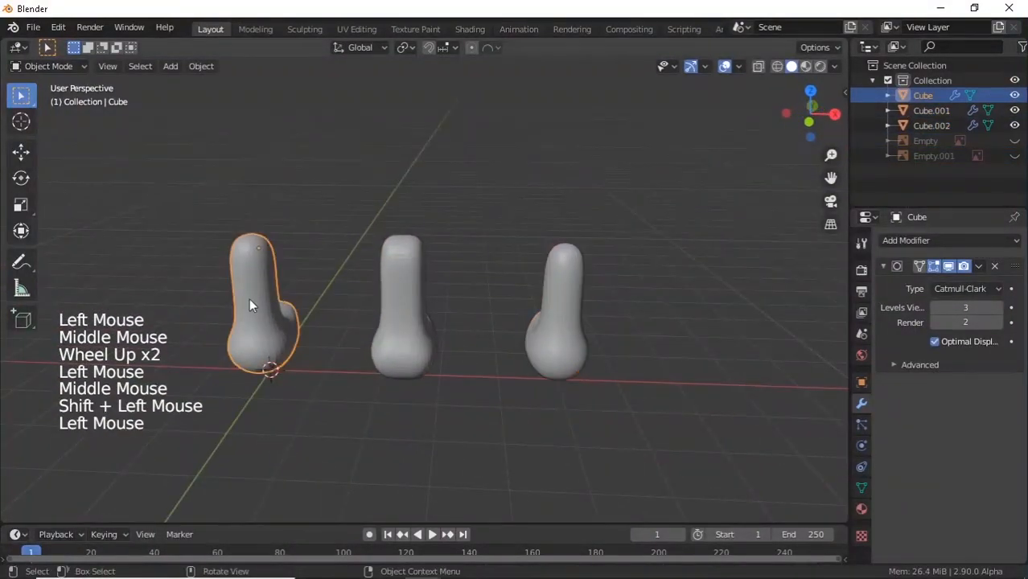
key(Tab)
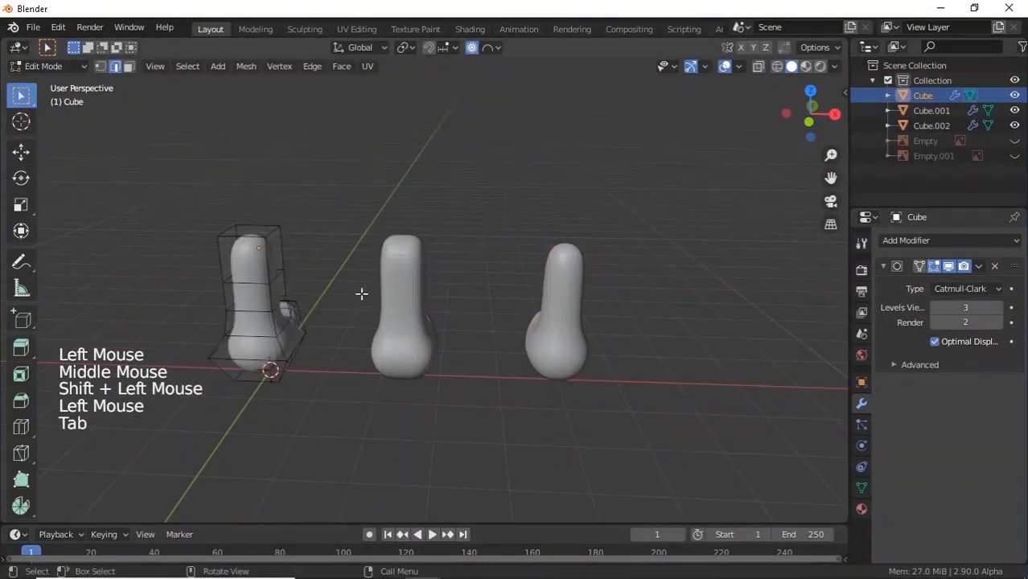
Preview lower Levels Viewport values on Cube, restore 3, and enter Edit Mode on Cube.001.
triple_click(934, 307)
triple_click(1000, 309)
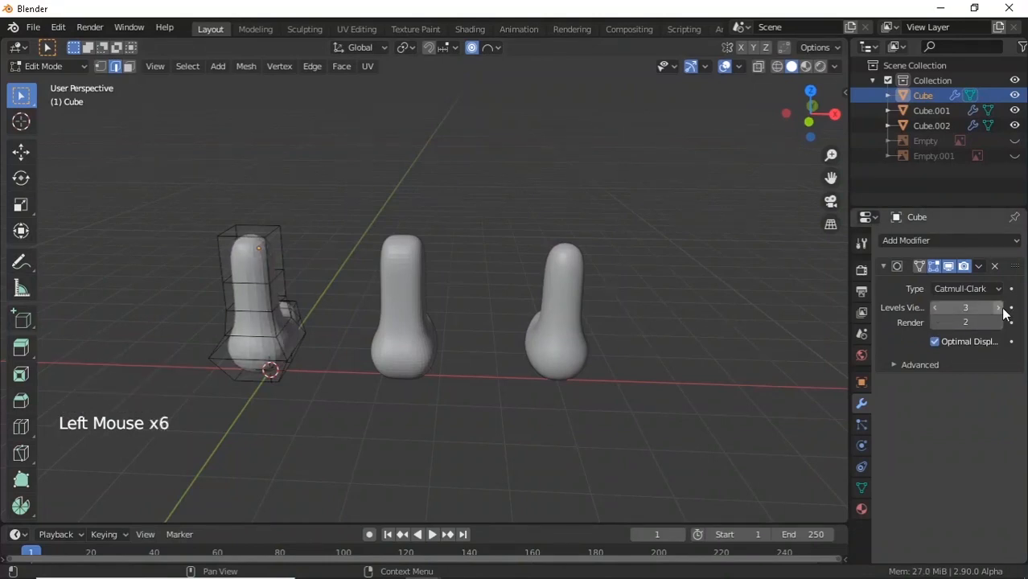
key(Tab)
click(398, 285)
key(Tab)
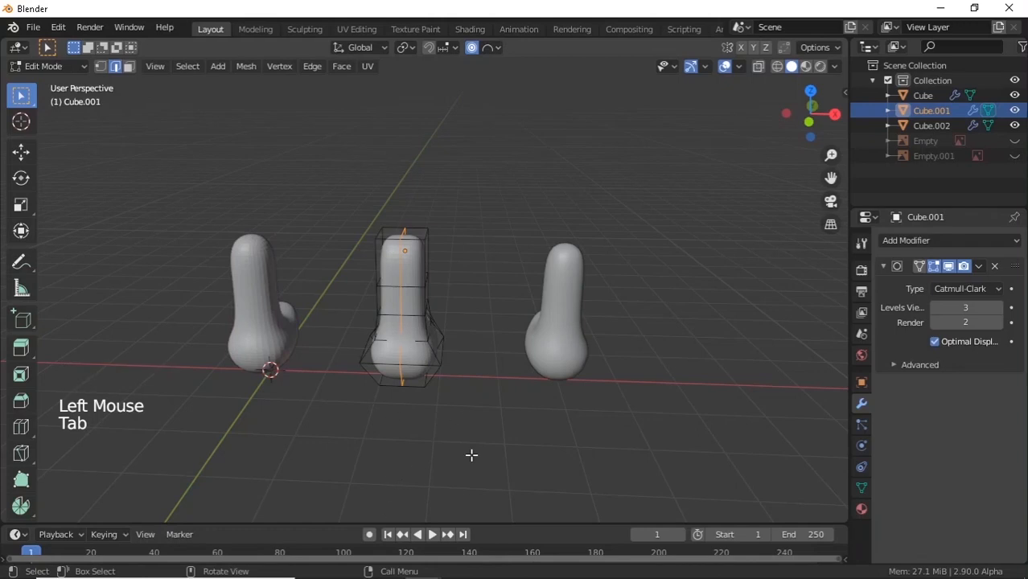
Inset and extrude a side face of Cube.001 into a leg, preview it, then undo it.
middle_drag(471, 455, 487, 236)
scroll(157, 151, up, 2)
click(128, 67)
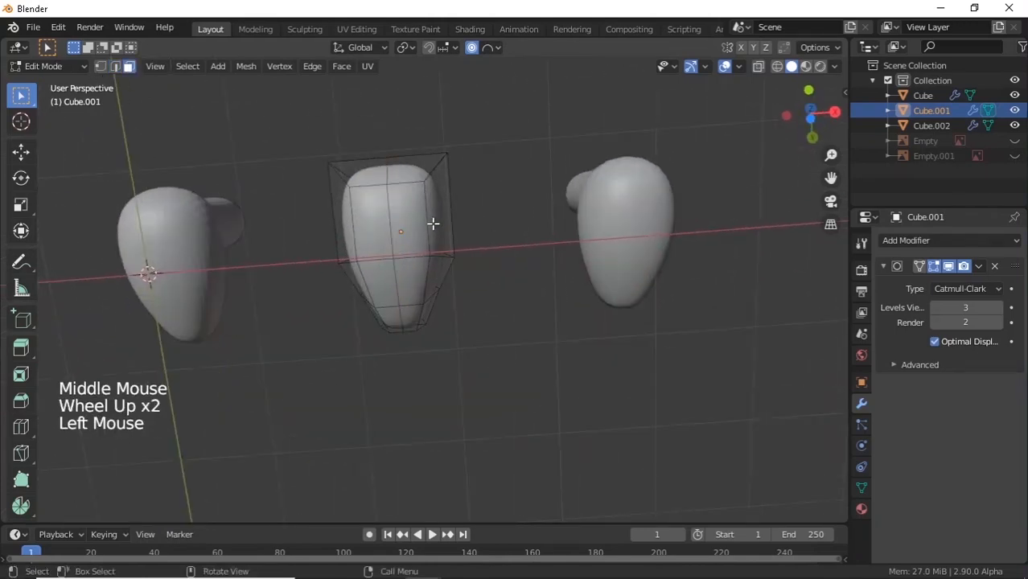
click(418, 228)
key(i)
click(575, 196)
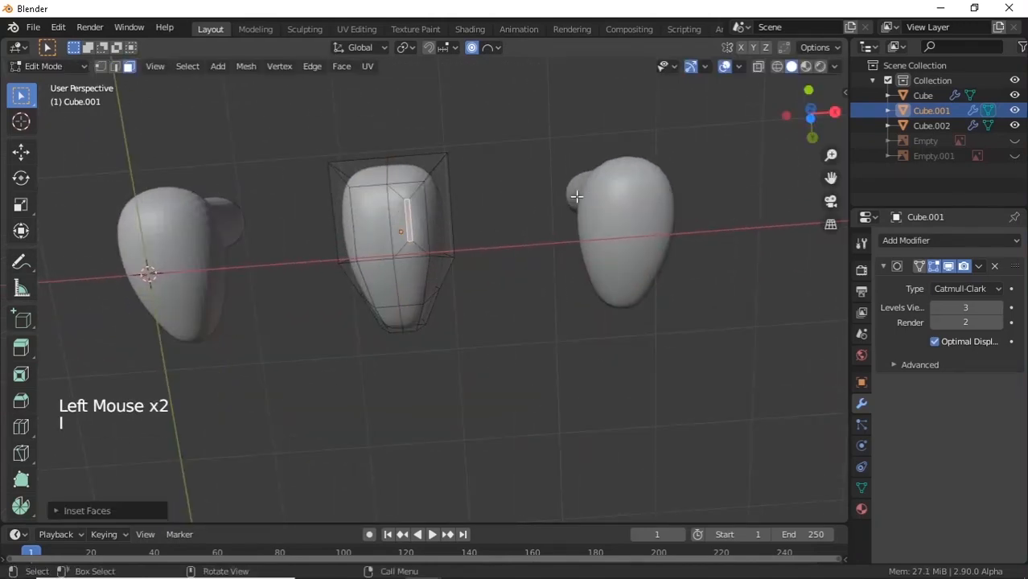
key(e)
click(413, 263)
key(Tab)
middle_drag(493, 223, 513, 345)
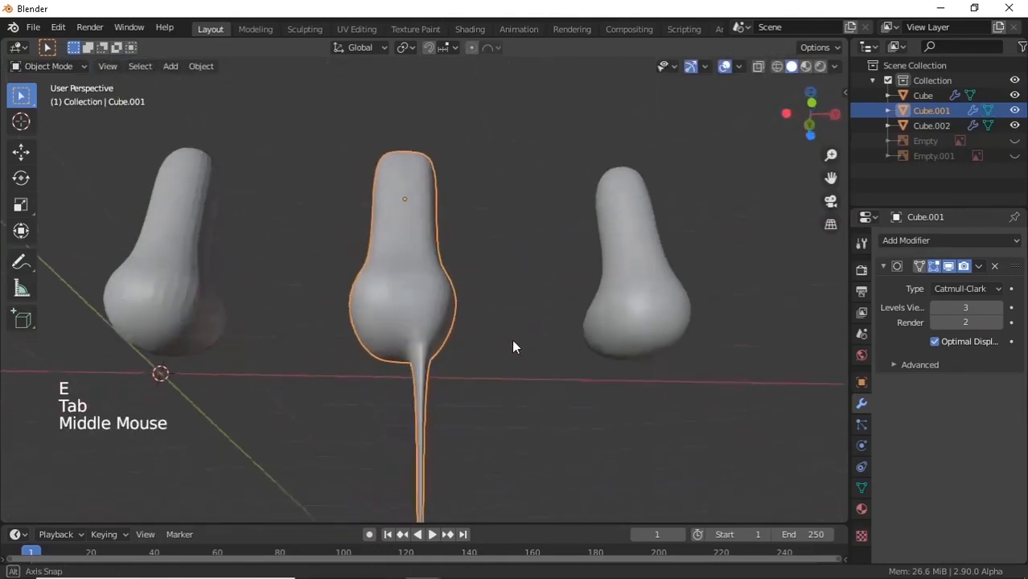
key(ctrl+z)
key(ctrl+z)
key(ctrl+z)
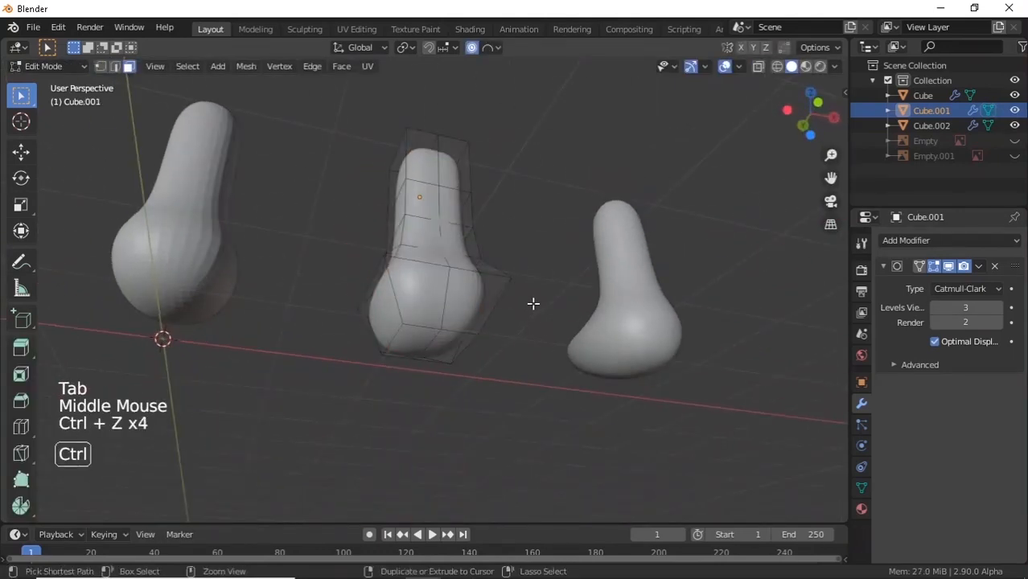
Re-enter Edit Mode on Cube.001 and orbit to face the middle body head-on.
key(Tab)
middle_drag(523, 295, 445, 346)
middle_drag(398, 254, 493, 304)
key(Tab)
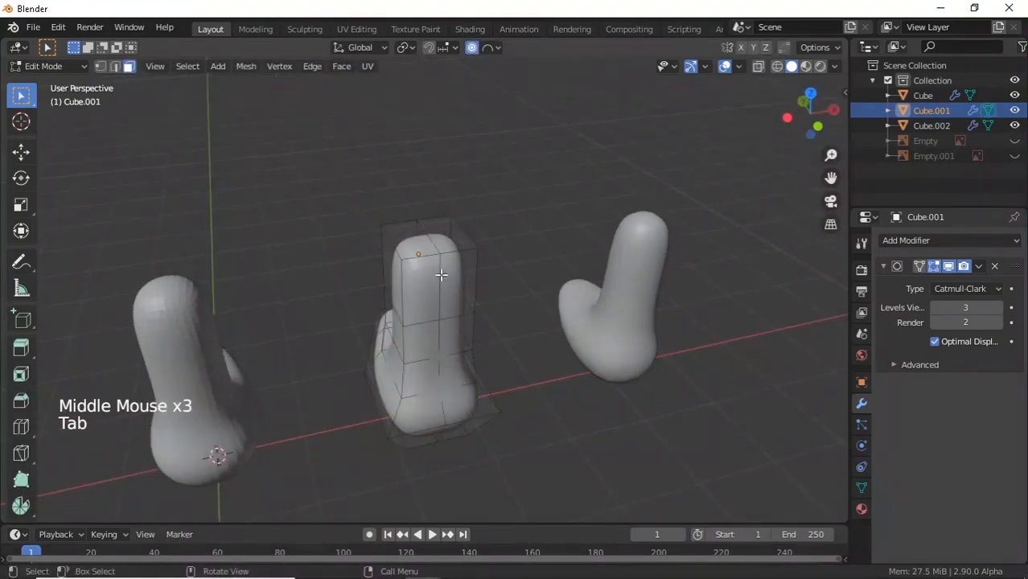
middle_drag(441, 275, 401, 344)
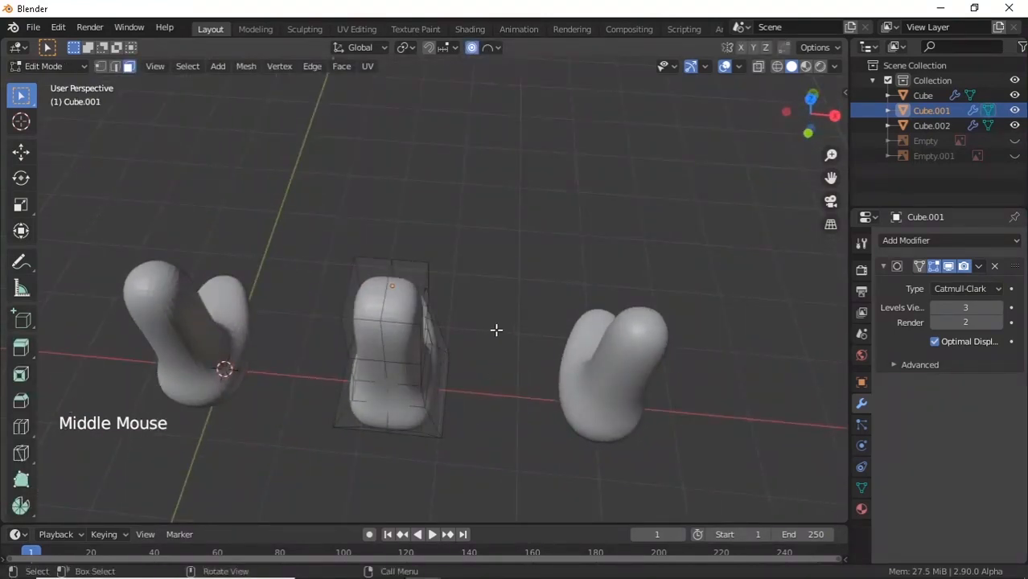
middle_drag(182, 320, 302, 257)
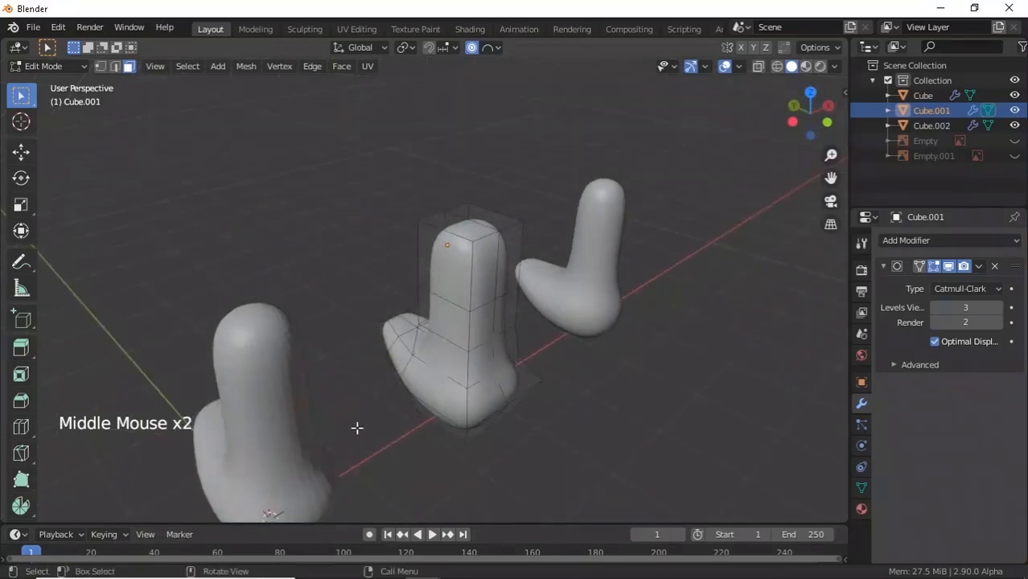
shift+middle_drag(546, 282, 482, 287)
middle_drag(483, 287, 423, 314)
scroll(388, 257, up, 2)
Select the upper side face of Cube.001, then switch to editing the left body, Cube.
click(409, 265)
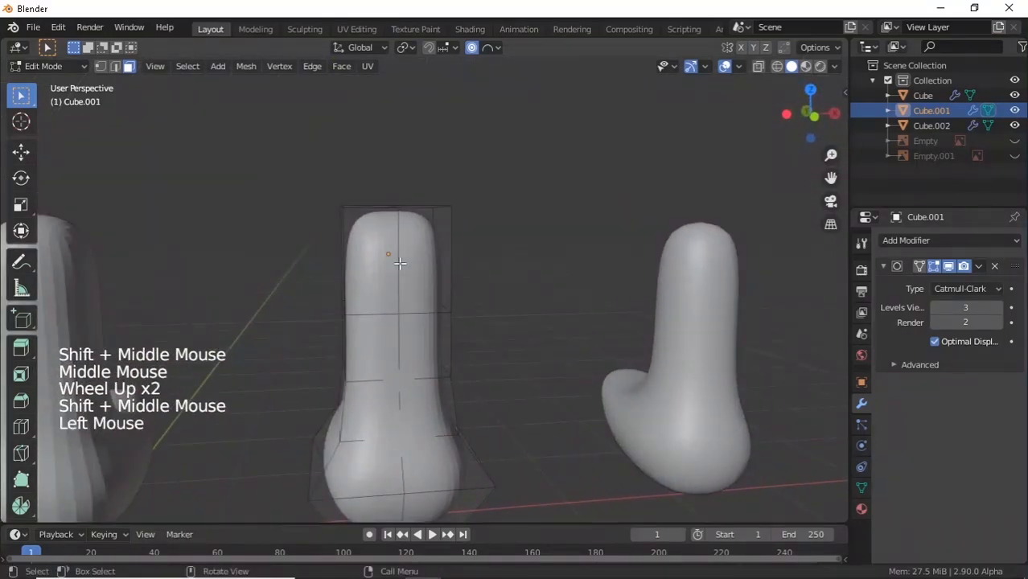
scroll(551, 323, down, 3)
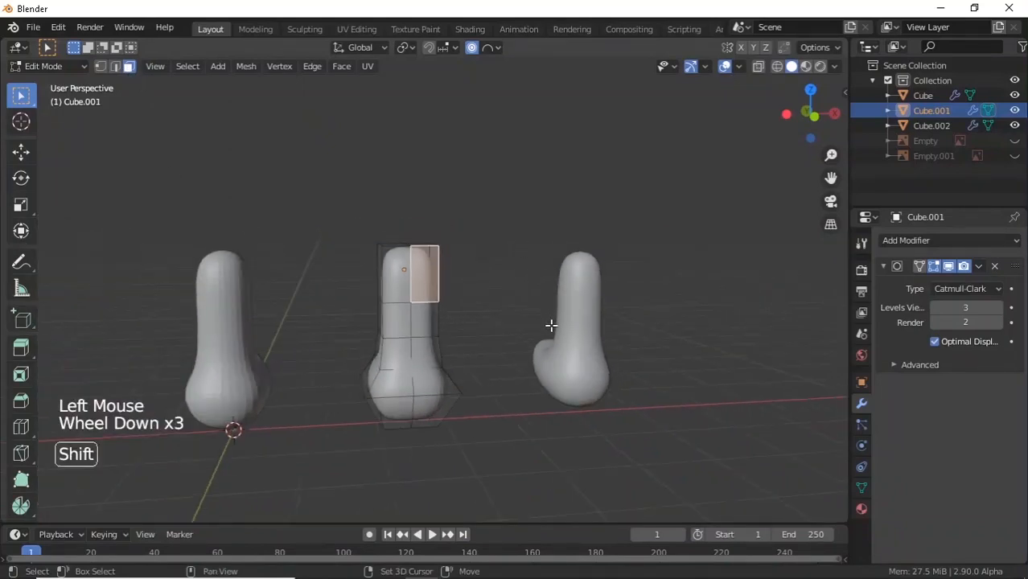
shift+middle_drag(551, 323, 492, 334)
key(Tab)
click(140, 299)
key(Tab)
key(Tab)
key(Tab)
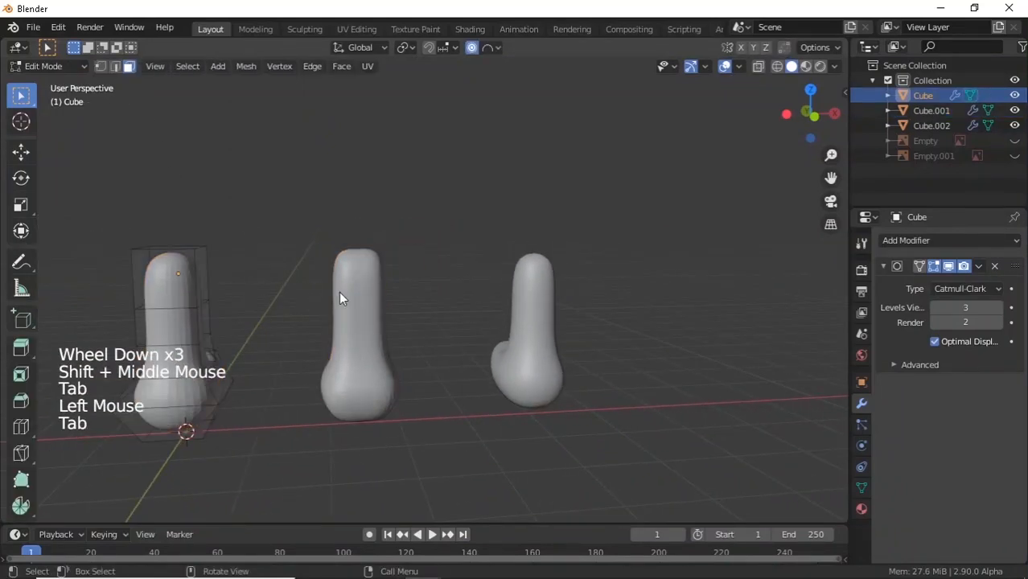
Lower the left body Cube's viewport subdivision level to 1.
click(946, 308)
click(946, 308)
click(945, 308)
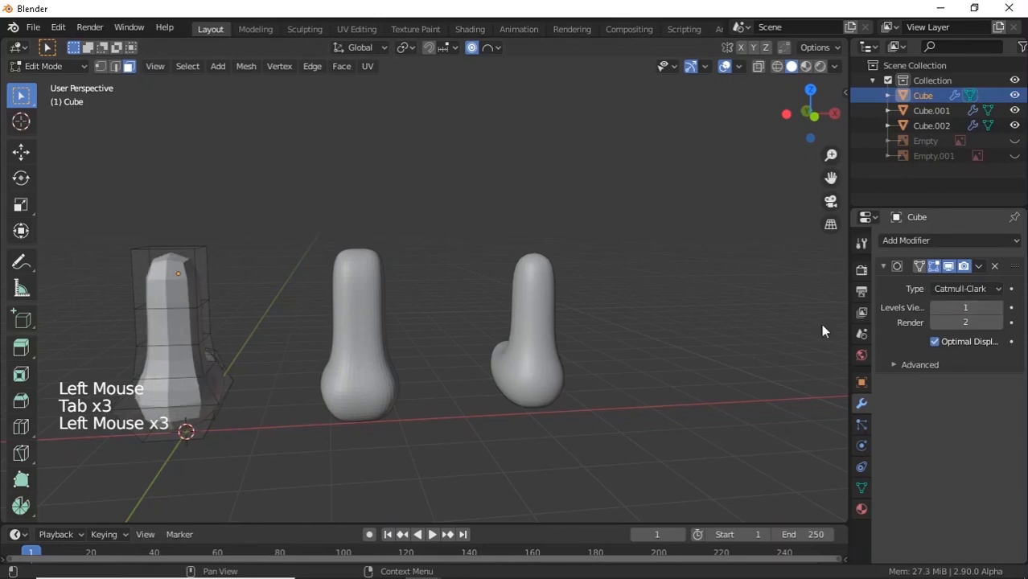
key(Tab)
middle_drag(384, 309, 413, 328)
click(543, 288)
key(Tab)
shift+middle_drag(624, 287, 532, 314)
scroll(533, 315, up, 3)
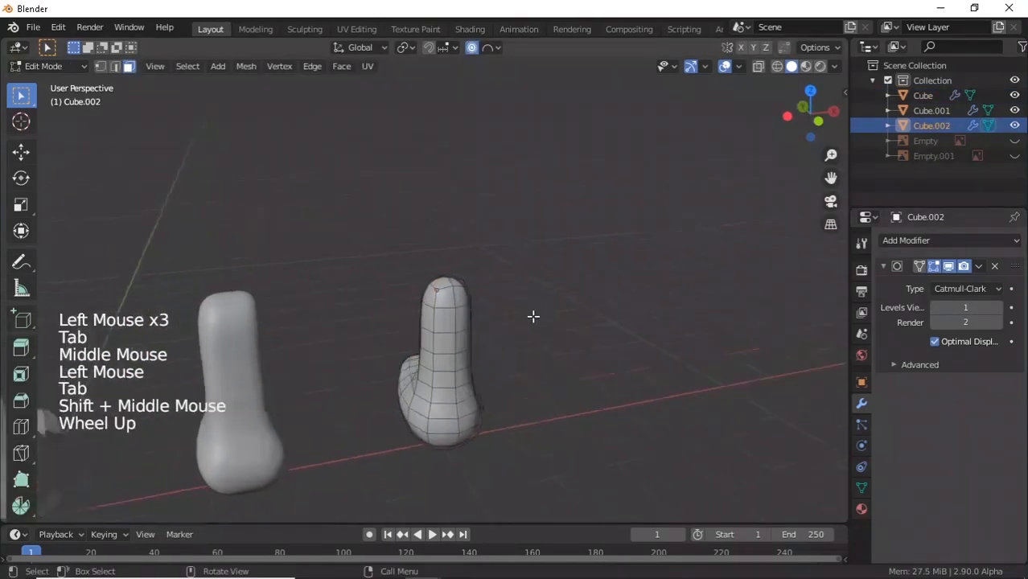
key(Tab)
scroll(306, 365, down, 3)
shift+middle_drag(306, 365, 213, 361)
key(Tab)
Check the left body Cube, then select the right body Cube.002.
key(Tab)
key(Tab)
key(Tab)
click(211, 355)
key(Tab)
click(210, 354)
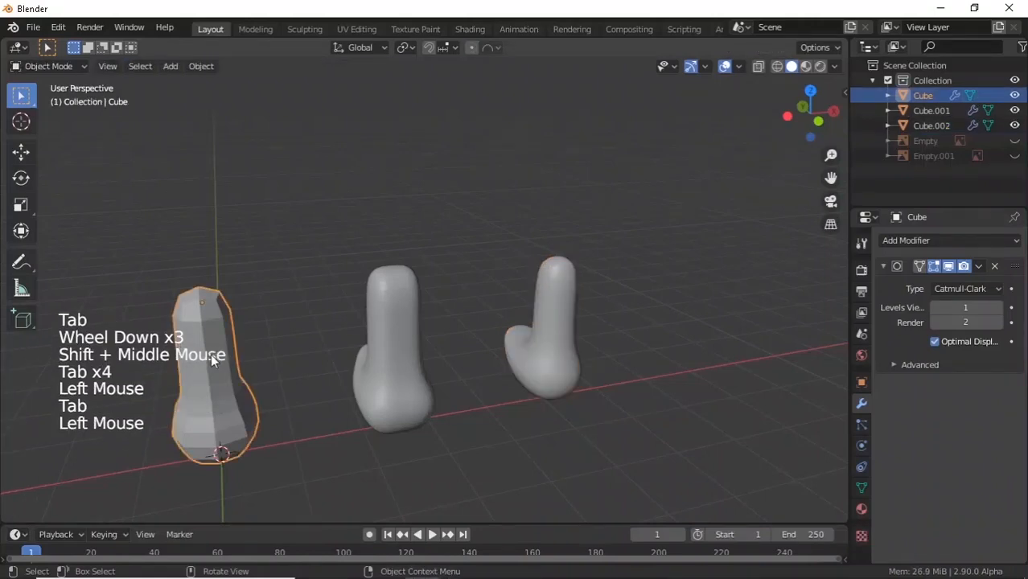
key(ctrl+3)
scroll(215, 368, down, 3)
shift+middle_drag(215, 368, 338, 346)
middle_drag(337, 346, 556, 327)
scroll(537, 328, up, 3)
key(Tab)
key(Tab)
scroll(401, 353, down, 2)
click(556, 326)
key(Tab)
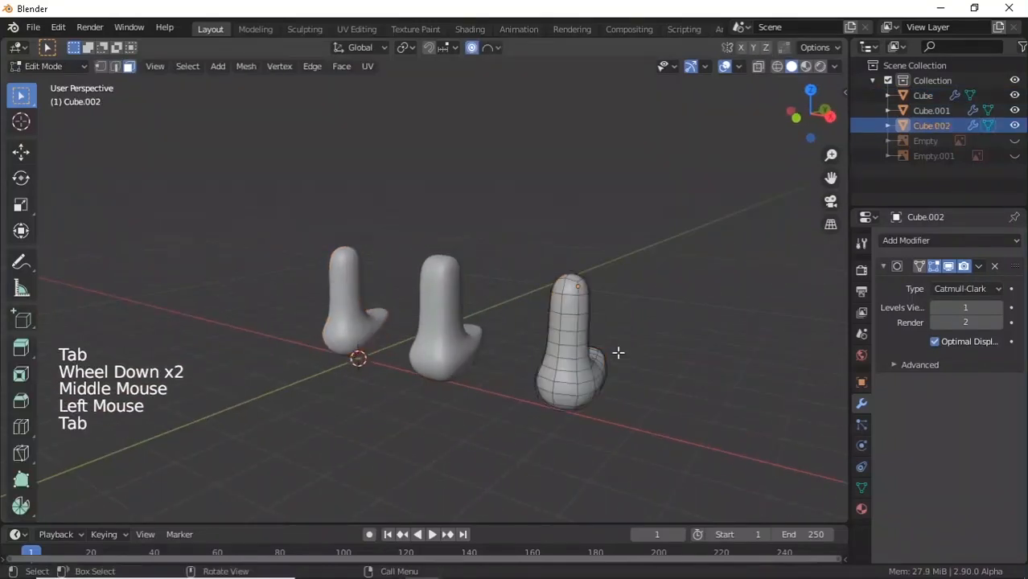
Set Cube.002's viewport subdivision to 0 and select its whole mesh.
click(941, 308)
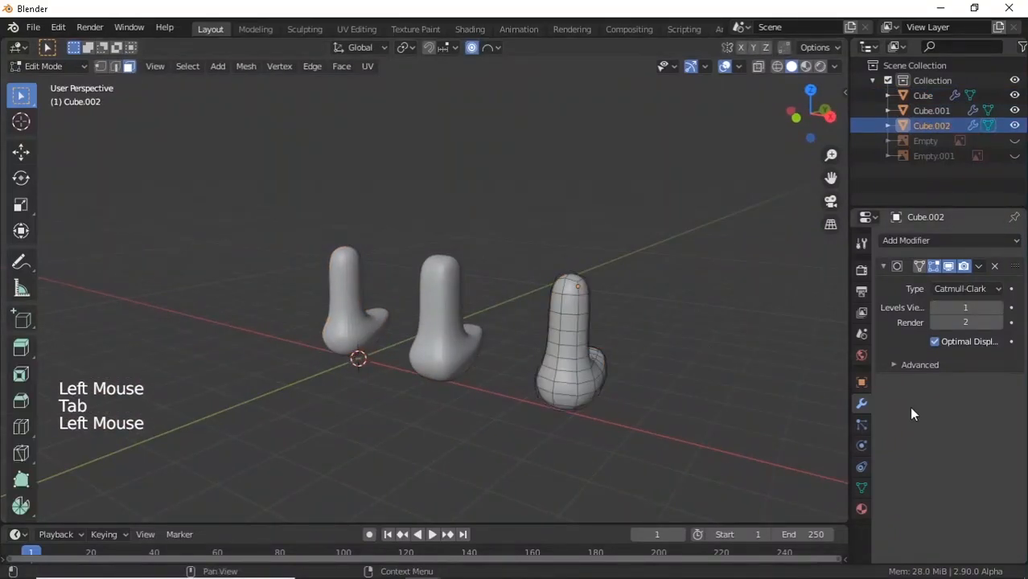
click(934, 309)
key(Tab)
middle_drag(509, 373, 587, 371)
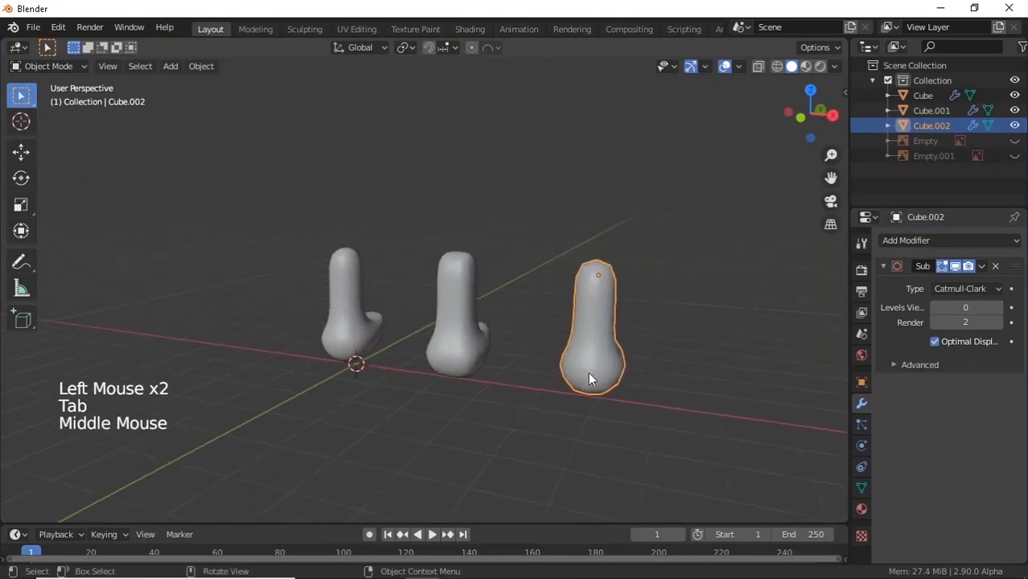
key(Tab)
key(a)
key(Tab)
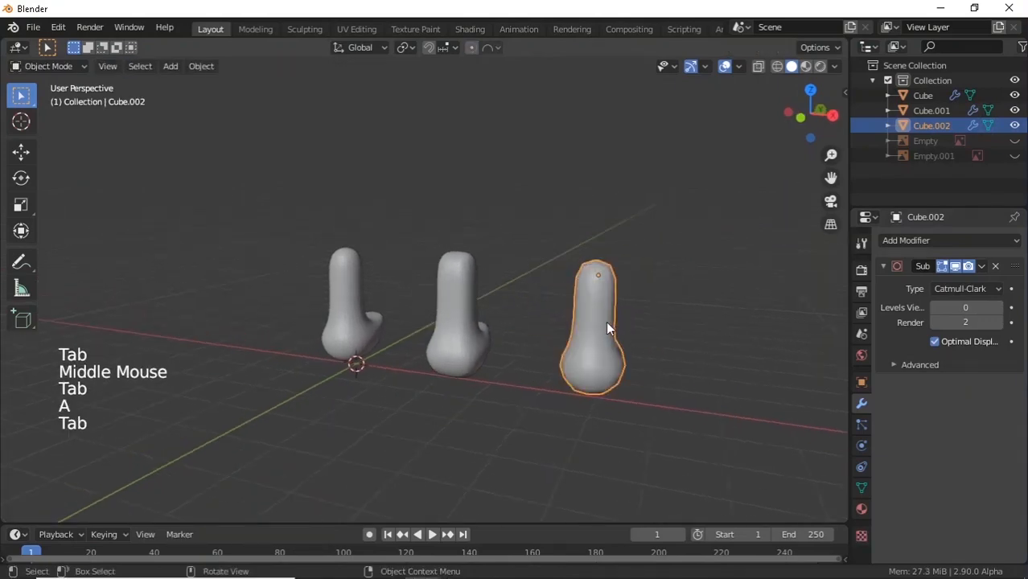
Shade Cube.002 flat and raise its viewport subdivision levels to 2.
right_click(606, 321)
click(580, 332)
shift+middle_drag(581, 332, 615, 331)
scroll(546, 308, up, 3)
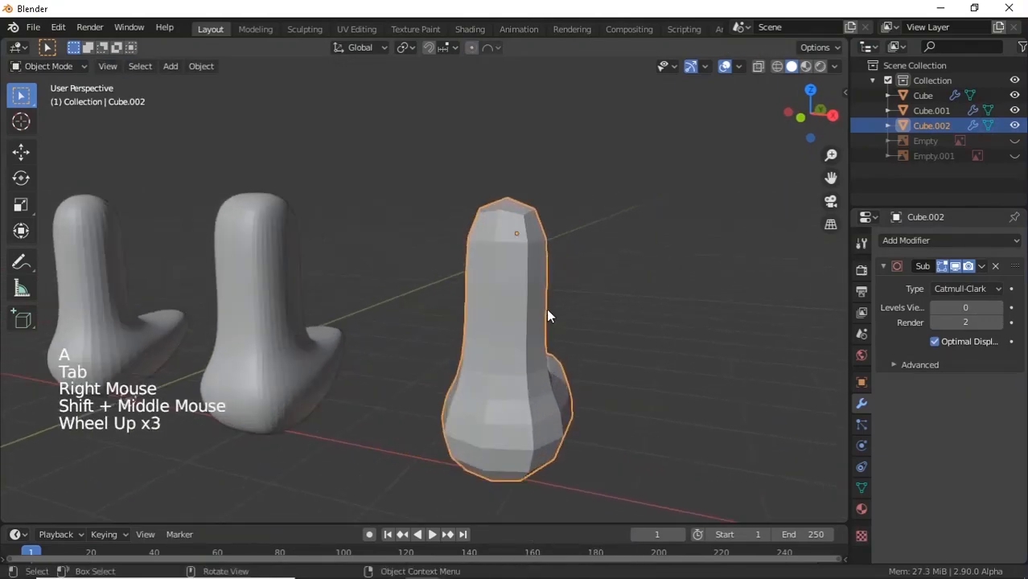
middle_drag(546, 308, 616, 323)
click(996, 308)
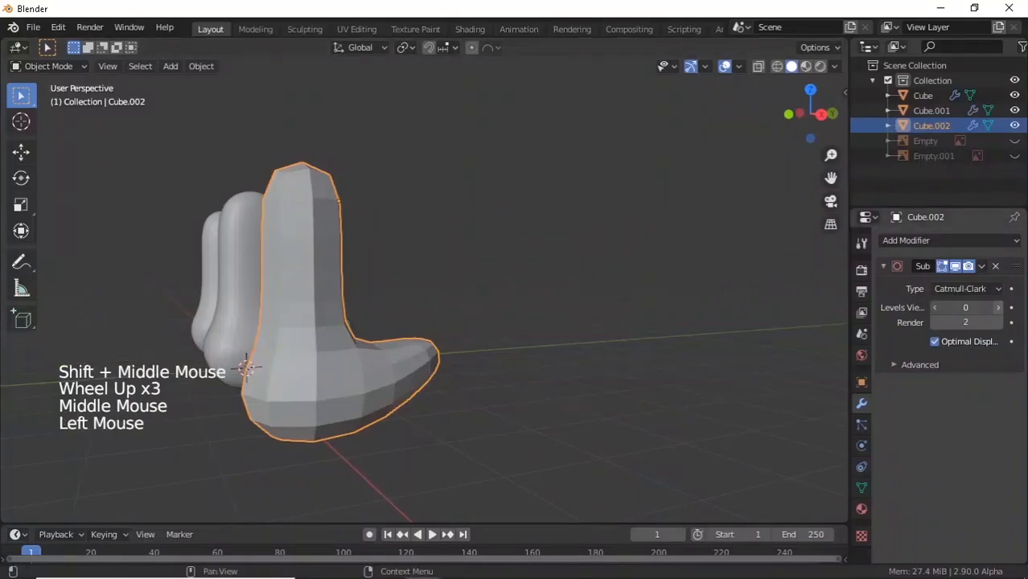
click(997, 307)
Switch to the window showing the pigeon reference drawings.
key(Tab)
middle_drag(438, 285, 425, 296)
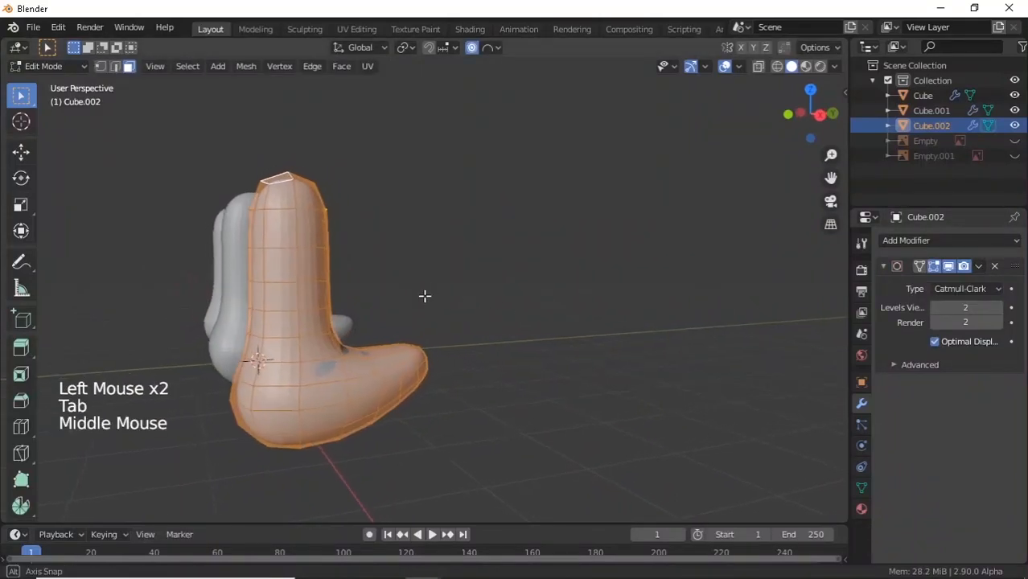
middle_drag(298, 235, 313, 233)
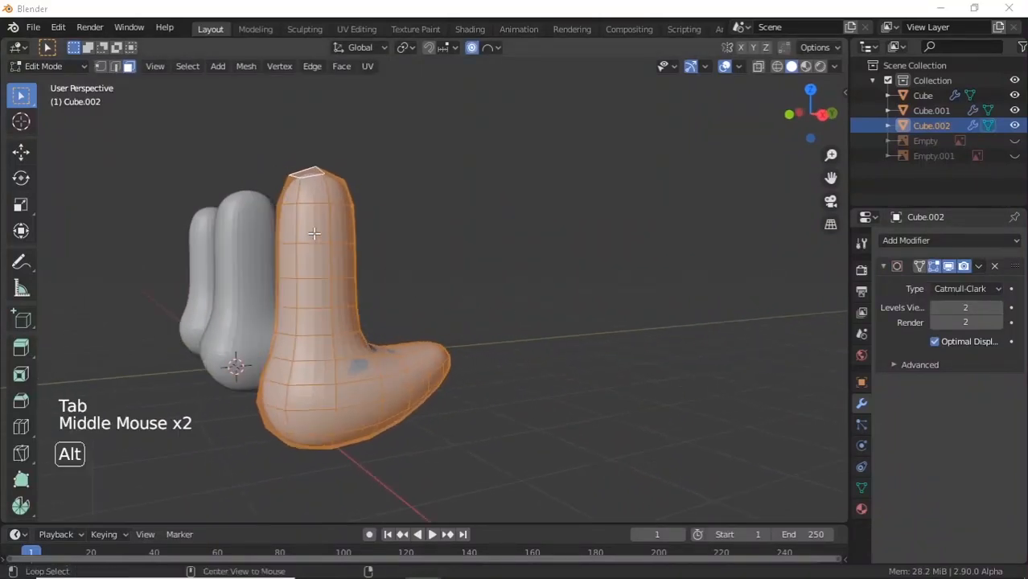
key(alt+Tab)
key(alt+Tab)
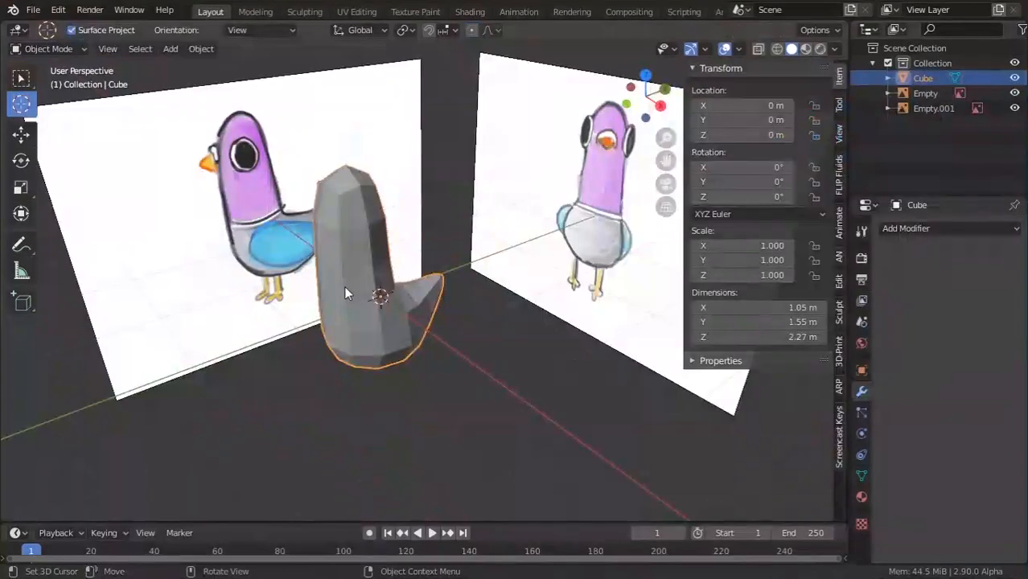
middle_drag(345, 287, 282, 262)
Frame the pigeon body in right-side view and select a vertex on its bottom rim.
key(KP_3)
key(KP_3)
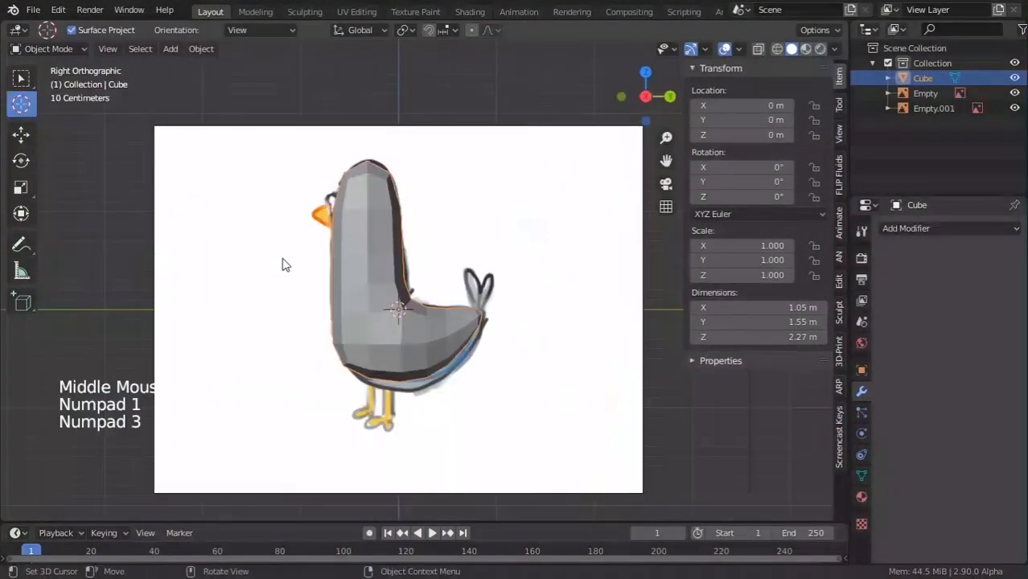
key(Tab)
scroll(399, 361, up, 2)
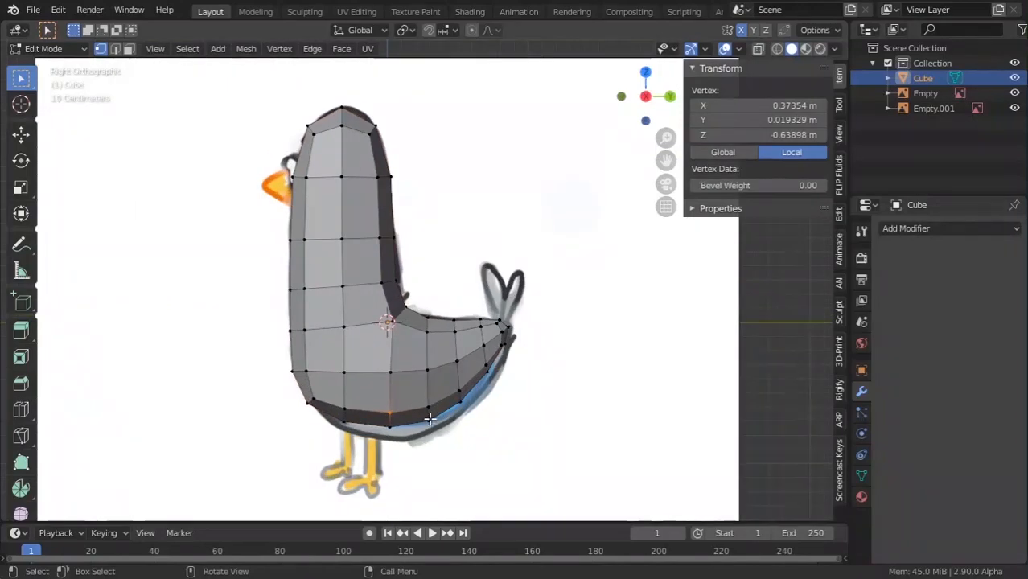
middle_drag(400, 361, 402, 402)
middle_drag(434, 331, 410, 422)
click(406, 431)
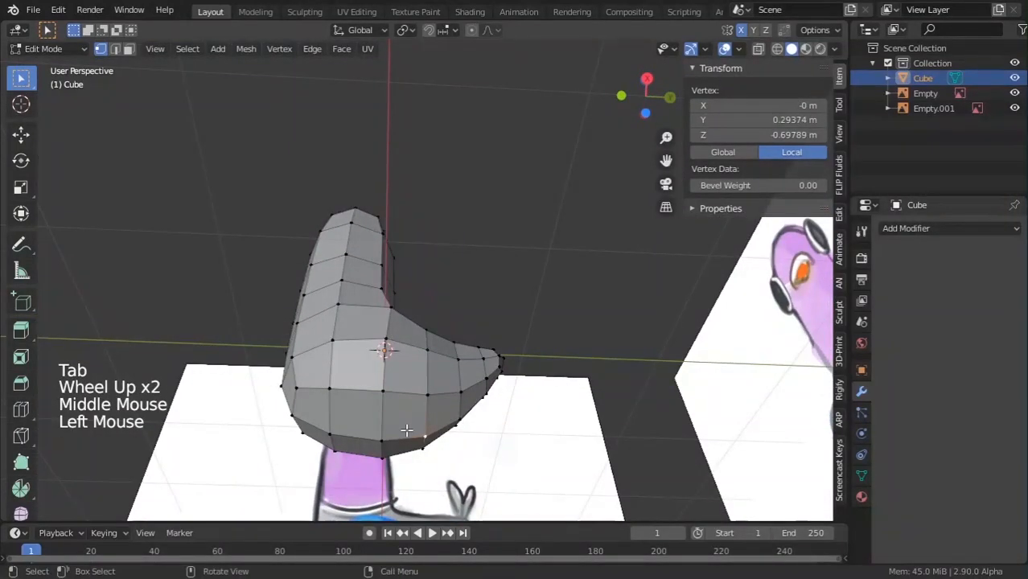
key(KP_7)
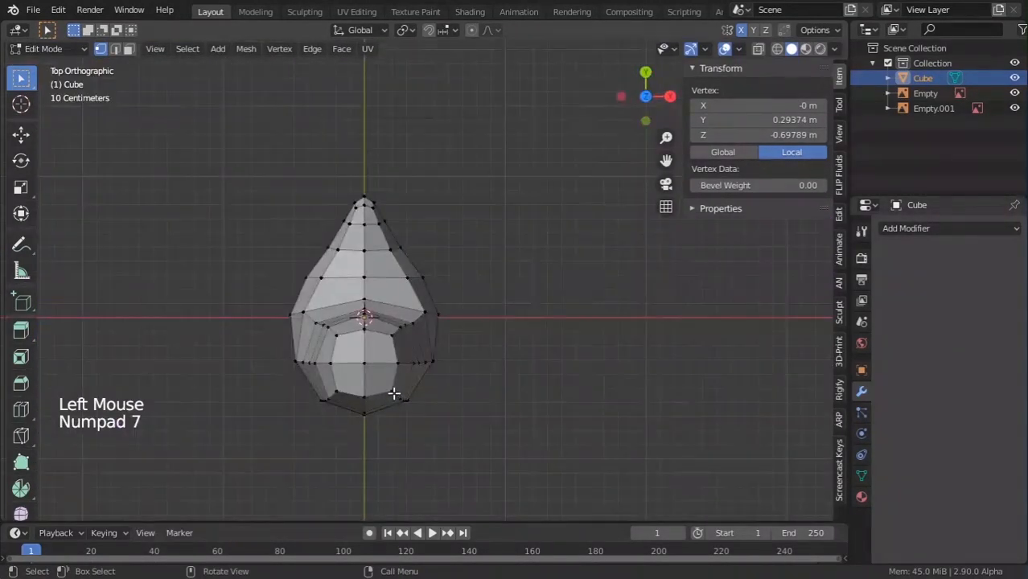
key(KP_1)
key(KP_3)
scroll(388, 386, down, 1)
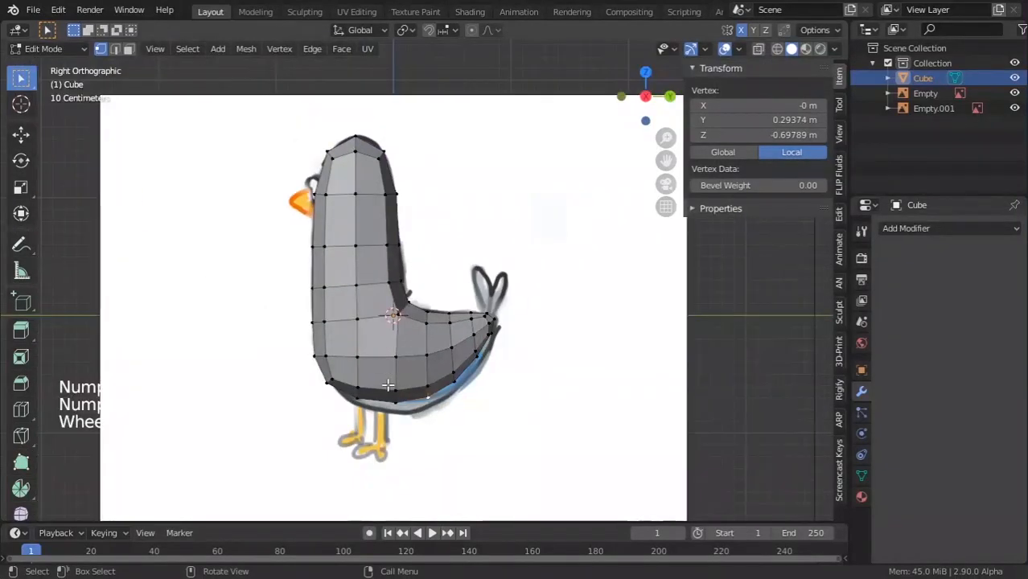
shift+middle_drag(433, 442, 430, 415)
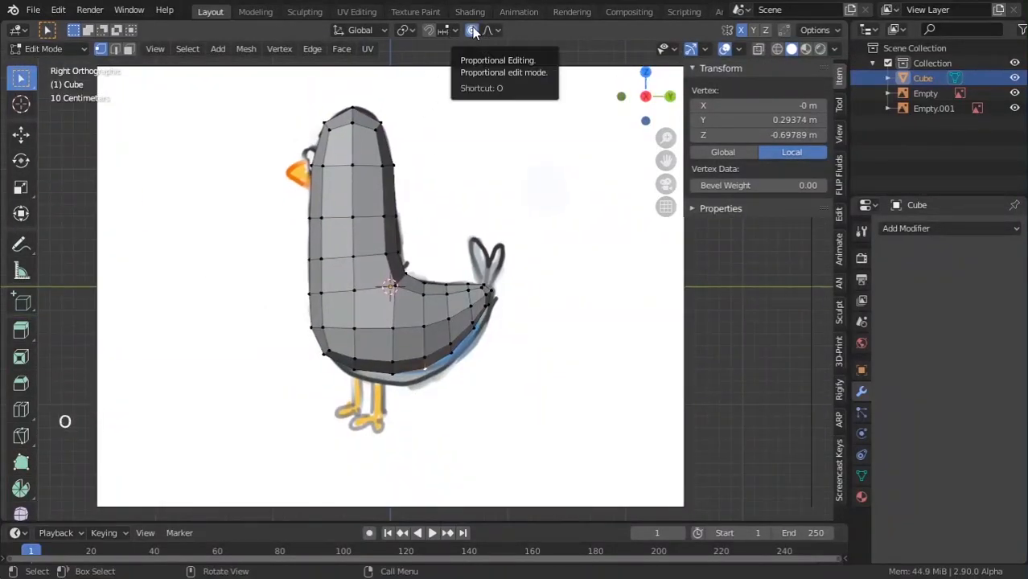
shift+middle_drag(488, 365, 485, 267)
scroll(485, 262, up, 3)
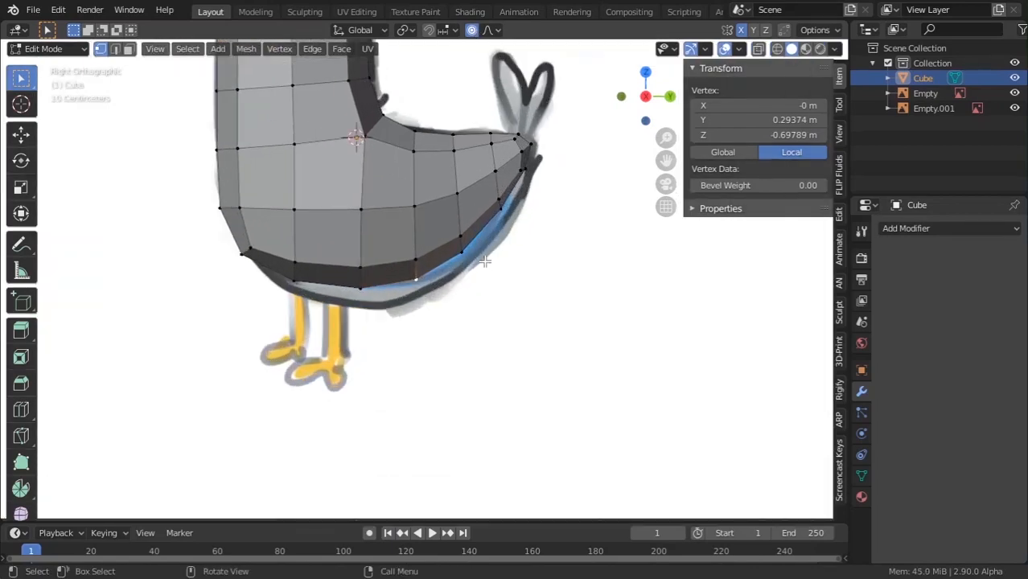
Proportionally move the bottom edge, tail underside and lowest belly vertex onto the sketch outline.
key(g)
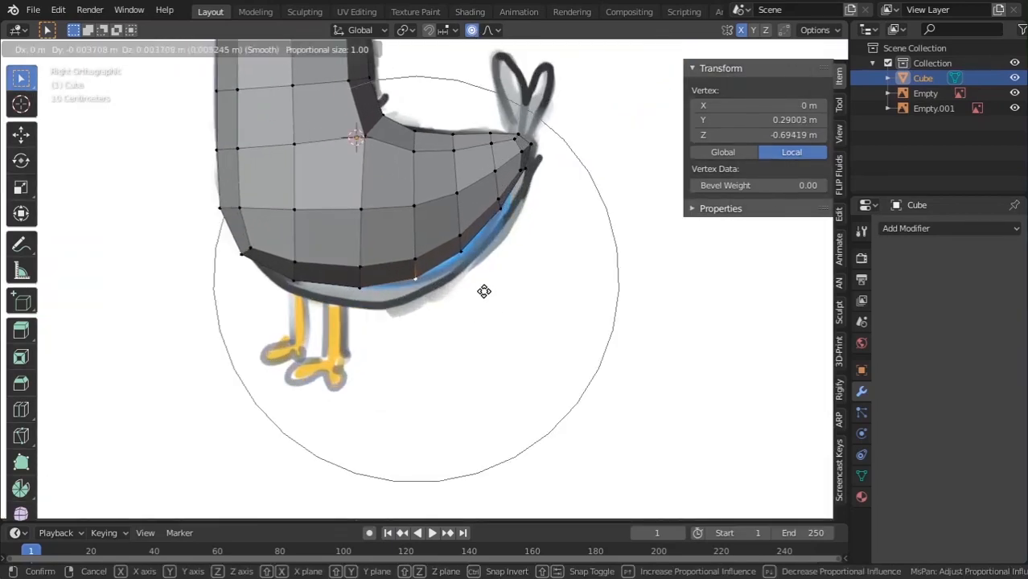
scroll(491, 302, up, 2)
scroll(491, 300, down, 1)
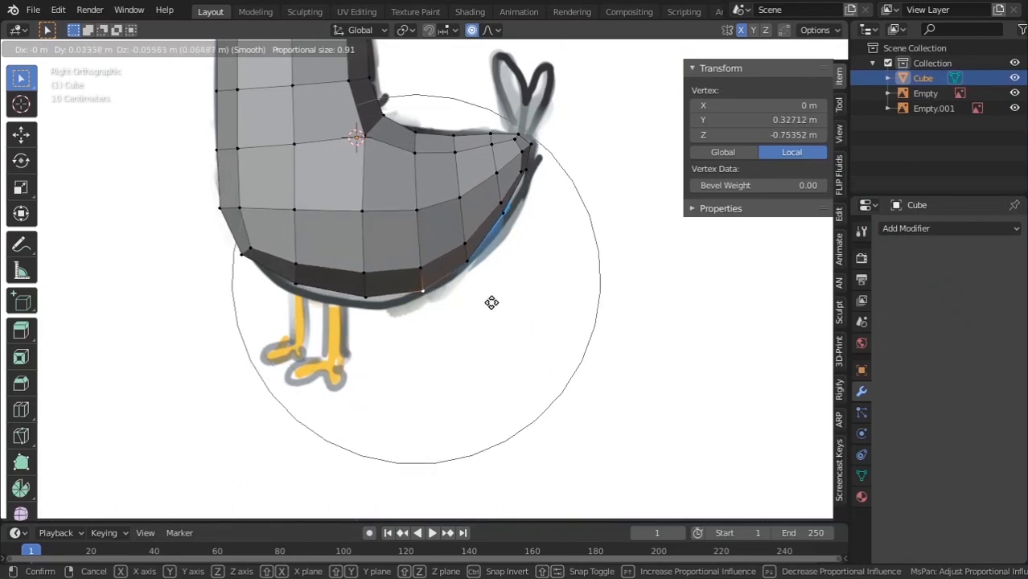
click(491, 302)
click(500, 215)
key(g)
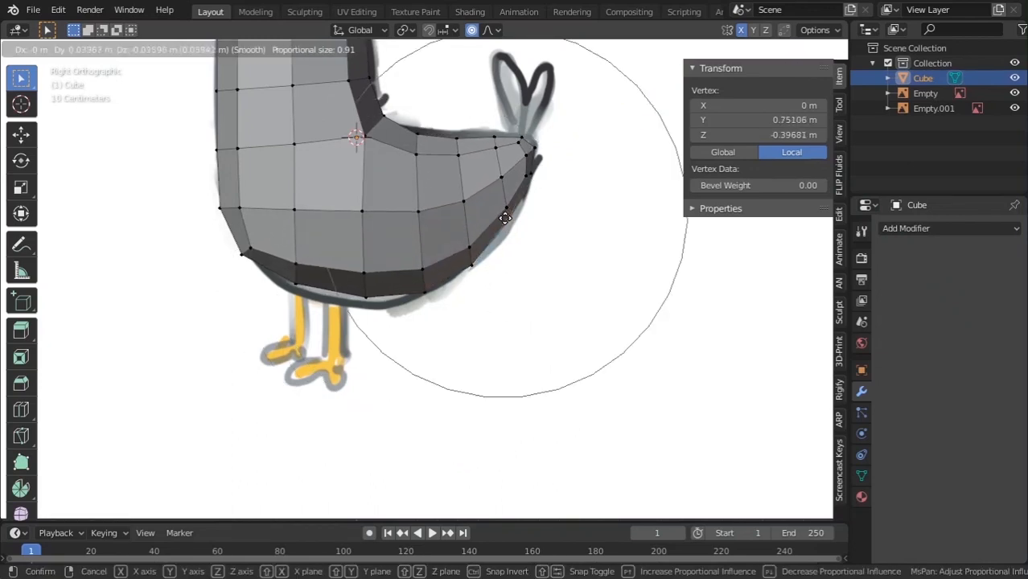
click(508, 218)
click(362, 304)
key(g)
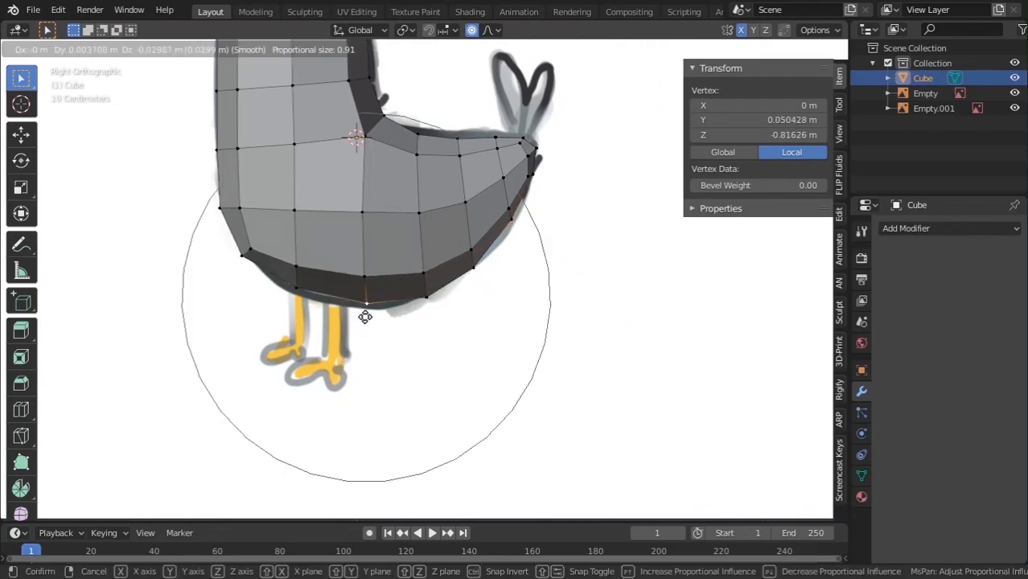
click(405, 303)
Nudge the remaining belly and lower-left body vertices to round the belly.
click(428, 295)
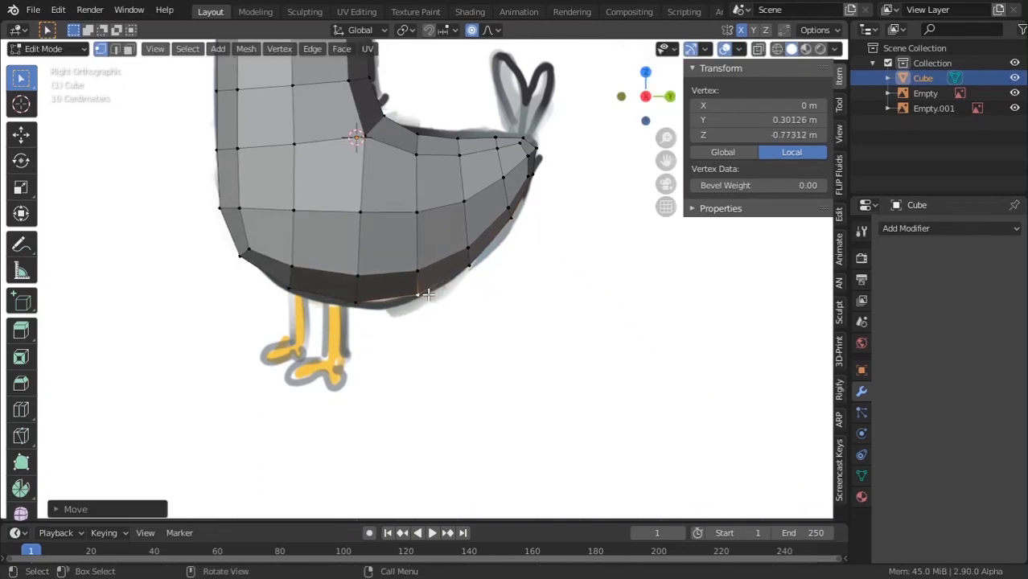
key(g)
click(427, 300)
click(291, 290)
key(g)
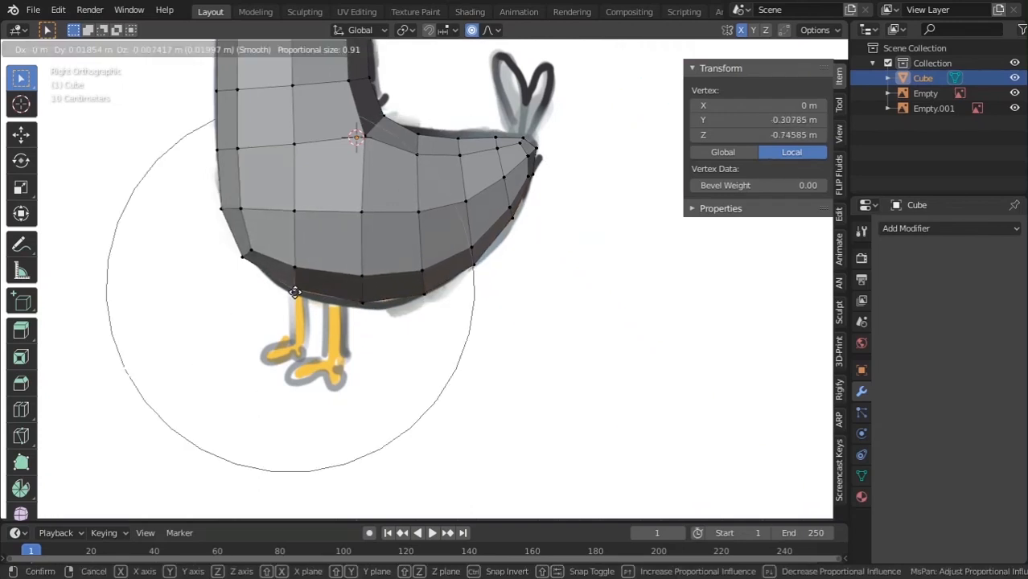
click(294, 289)
click(220, 209)
key(g)
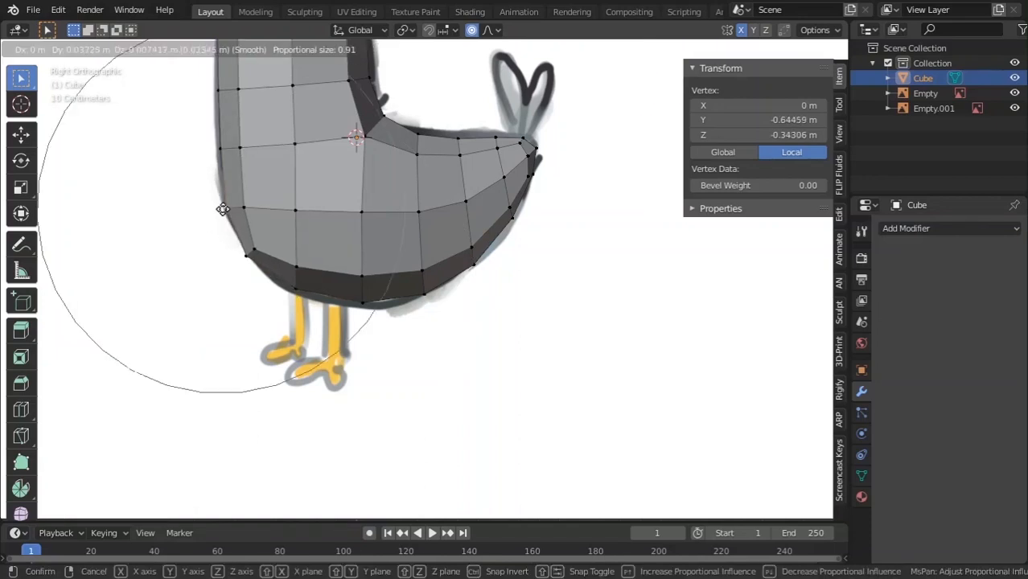
click(224, 208)
click(248, 250)
key(g)
click(251, 247)
key(g)
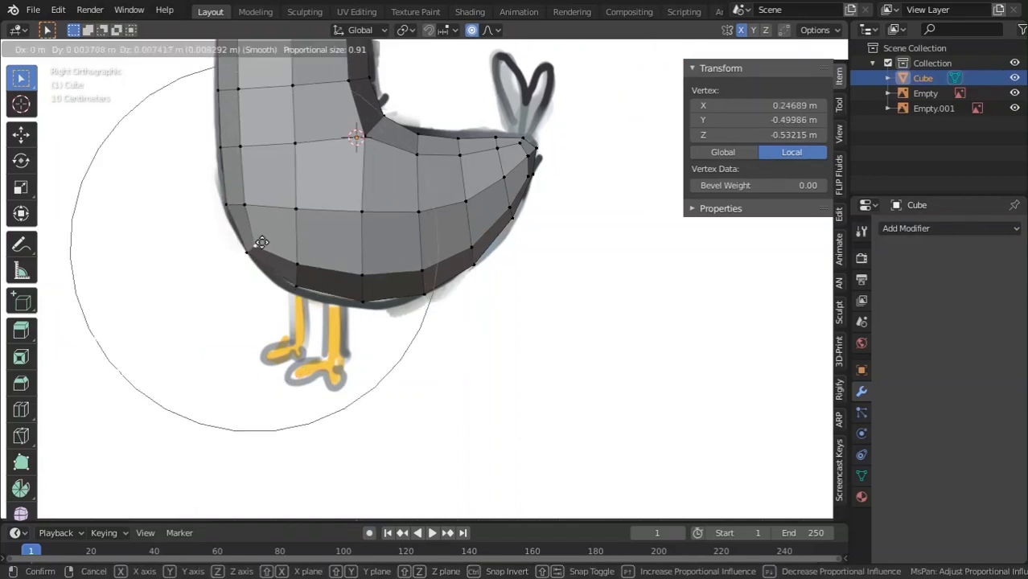
click(259, 244)
Zoom out to the whole bird and open the proportional falloff type list.
scroll(260, 244, down, 3)
shift+middle_drag(299, 232, 291, 338)
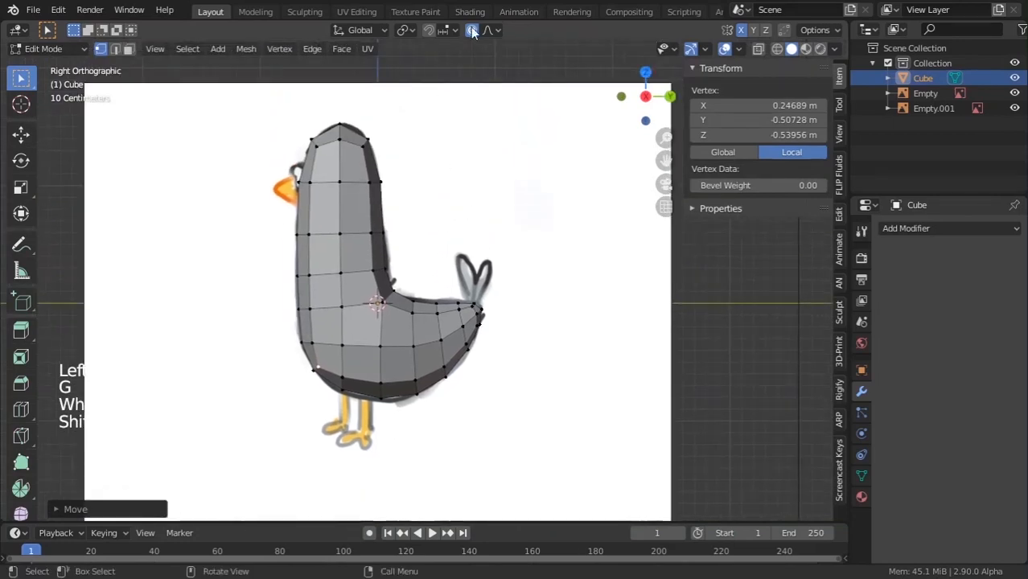
click(497, 30)
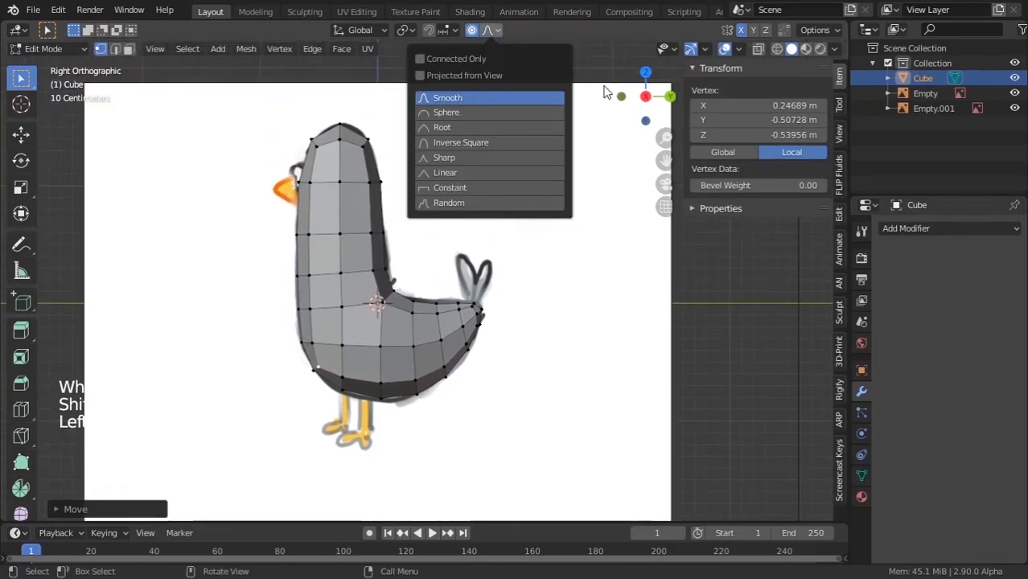
Orbit and zoom around the pigeon body, toggling edit mode to inspect it.
scroll(211, 262, down, 4)
middle_drag(211, 261, 344, 338)
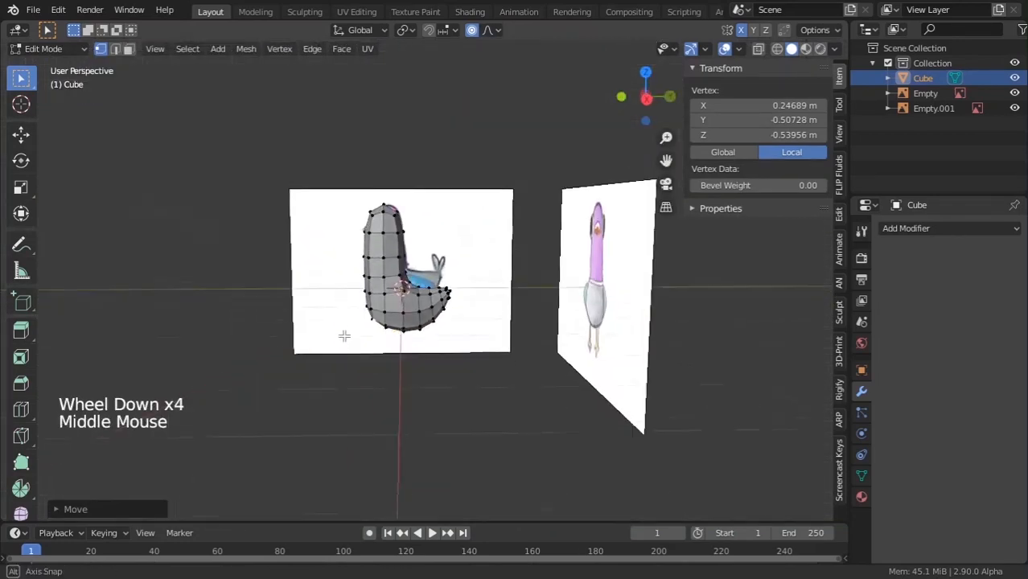
scroll(516, 279, up, 4)
key(Tab)
middle_drag(516, 279, 502, 169)
scroll(495, 241, up, 1)
scroll(454, 243, up, 4)
key(Tab)
scroll(450, 241, down, 1)
key(Tab)
scroll(465, 262, down, 1)
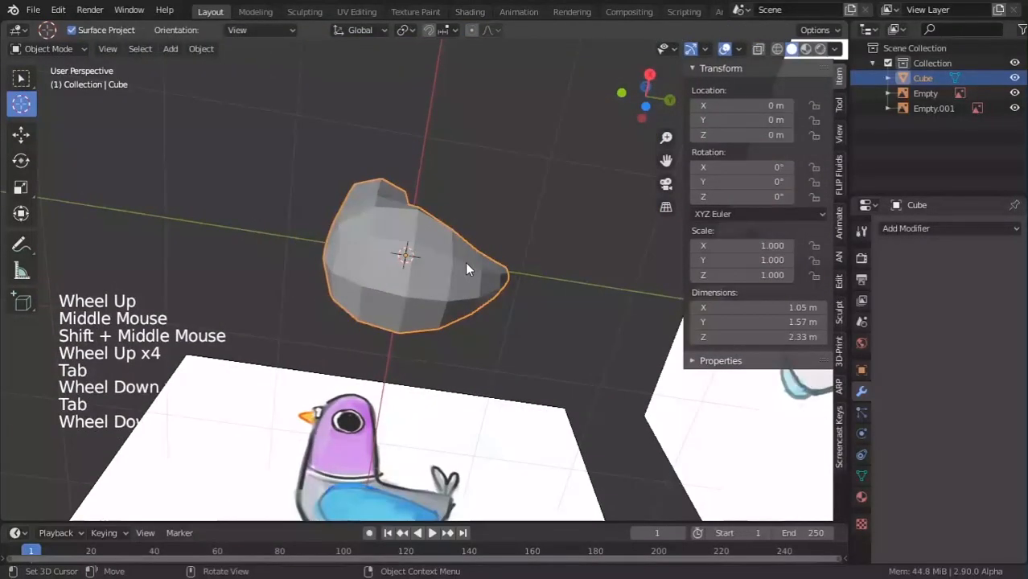
Enter edit mode on the body in right-side view and orbit to see its underside.
key(KP_1)
key(KP_3)
scroll(461, 360, up, 3)
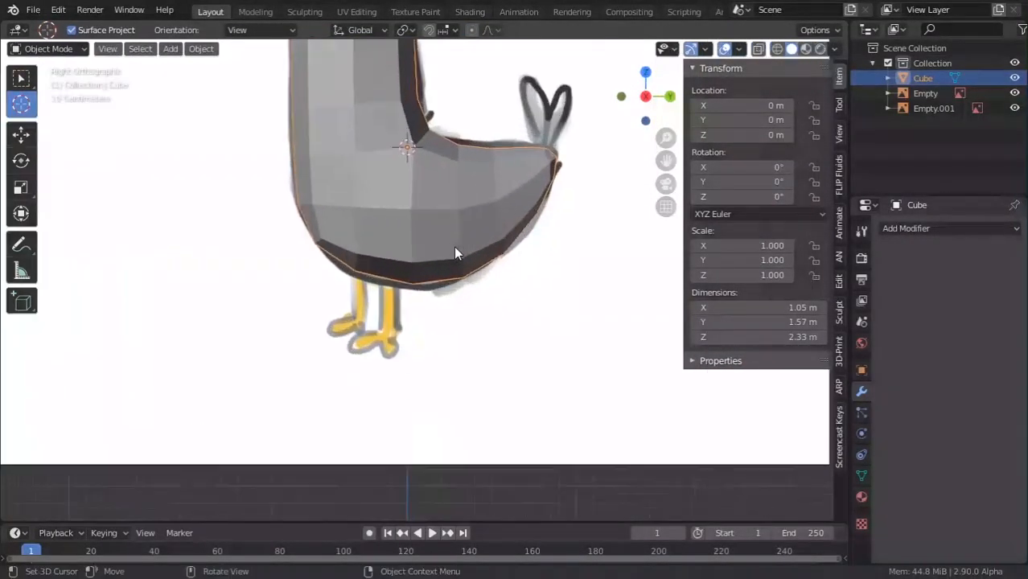
scroll(459, 252, up, 2)
key(Tab)
middle_drag(394, 256, 470, 129)
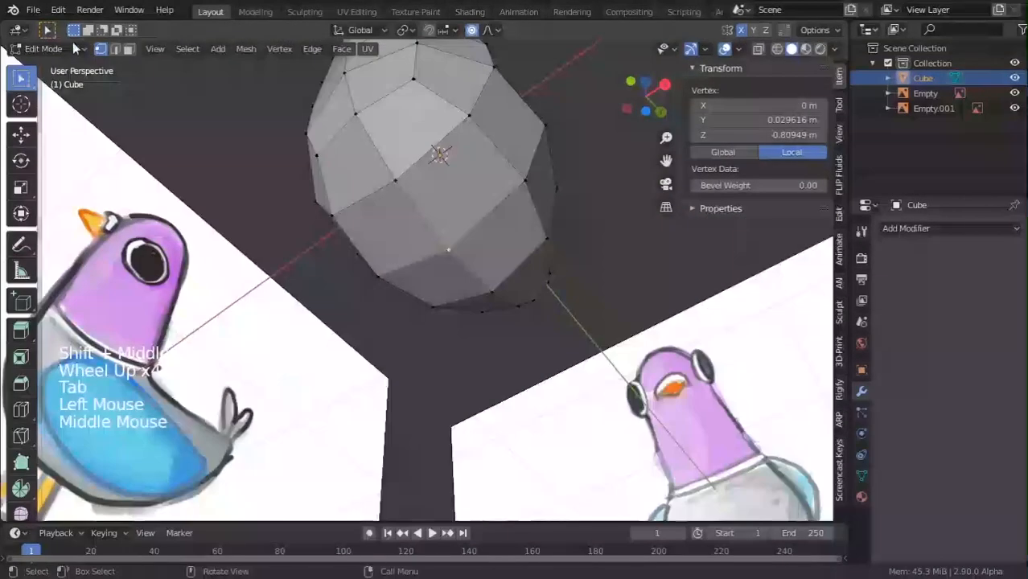
Switch to face select, try insetting one underside face, then undo it.
click(116, 49)
click(126, 50)
click(530, 222)
scroll(530, 222, down, 1)
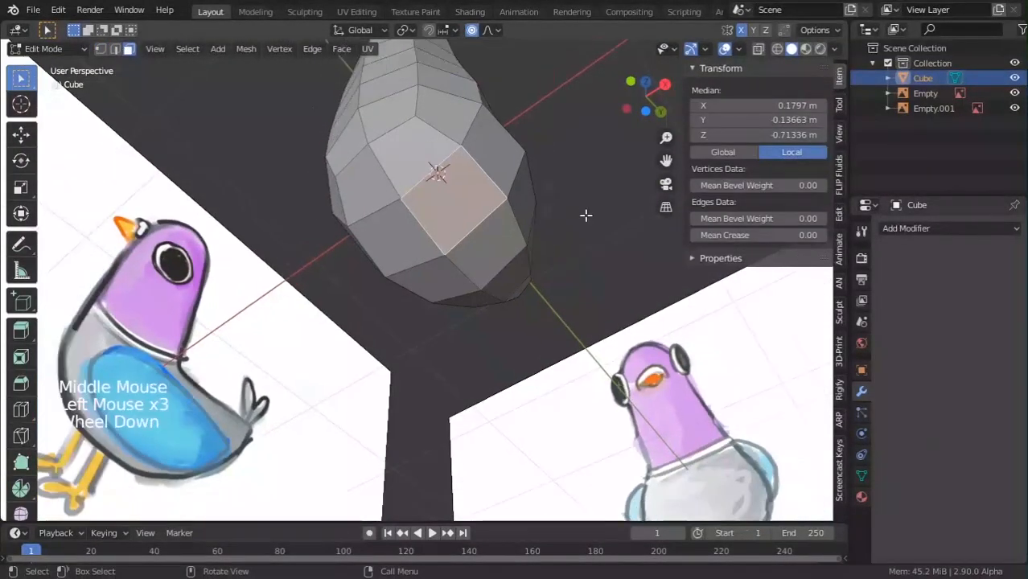
middle_drag(530, 222, 563, 169)
key(i)
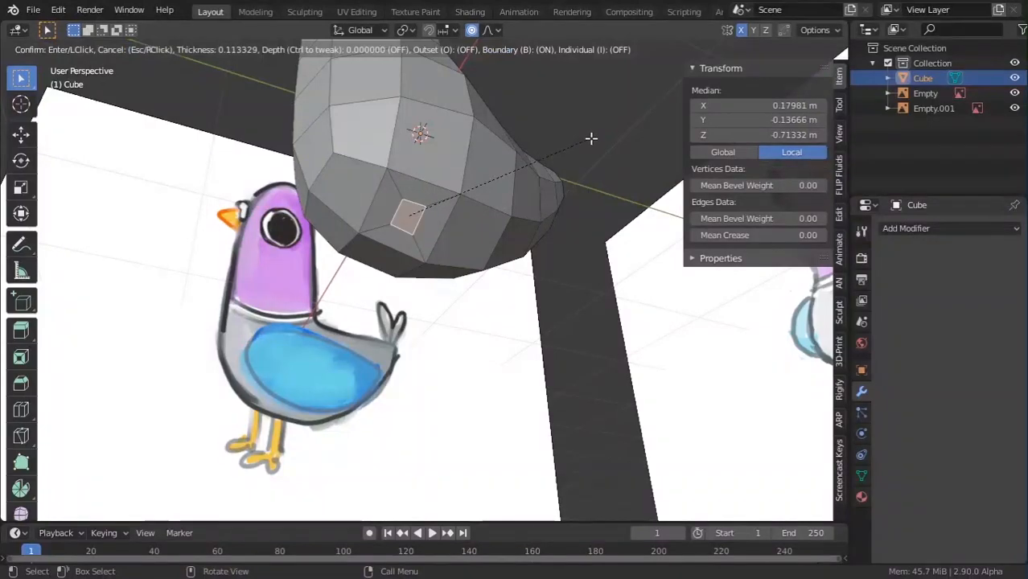
click(588, 139)
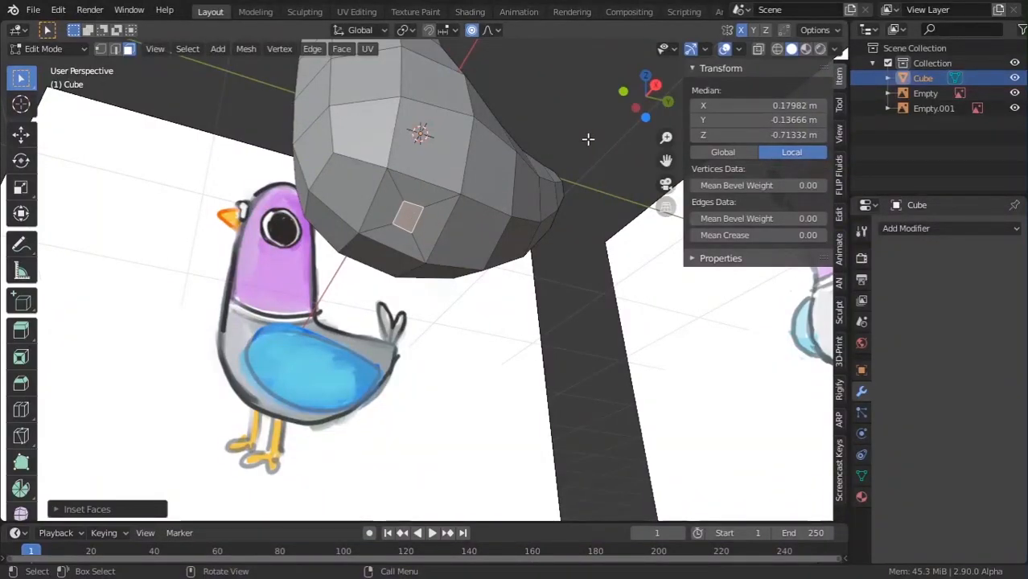
key(ctrl+z)
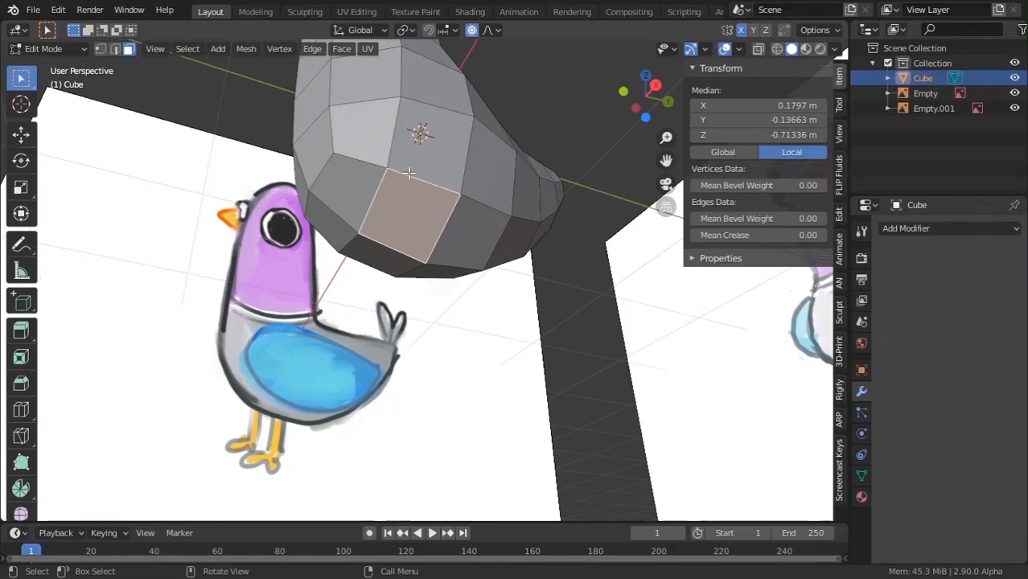
Select both bottom leg faces and inset them individually.
middle_drag(402, 180, 459, 235)
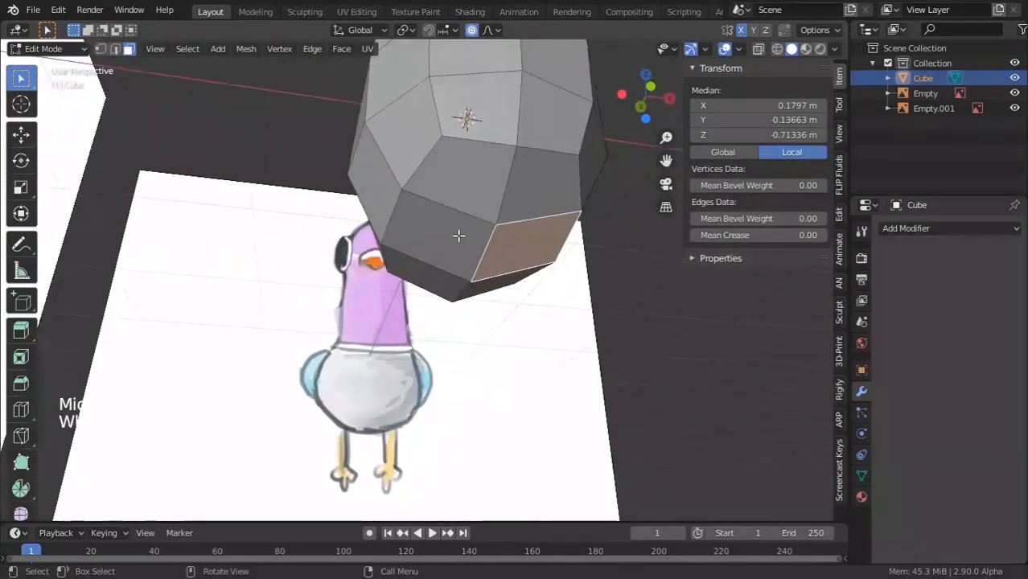
shift+click(447, 228)
middle_drag(527, 229, 644, 81)
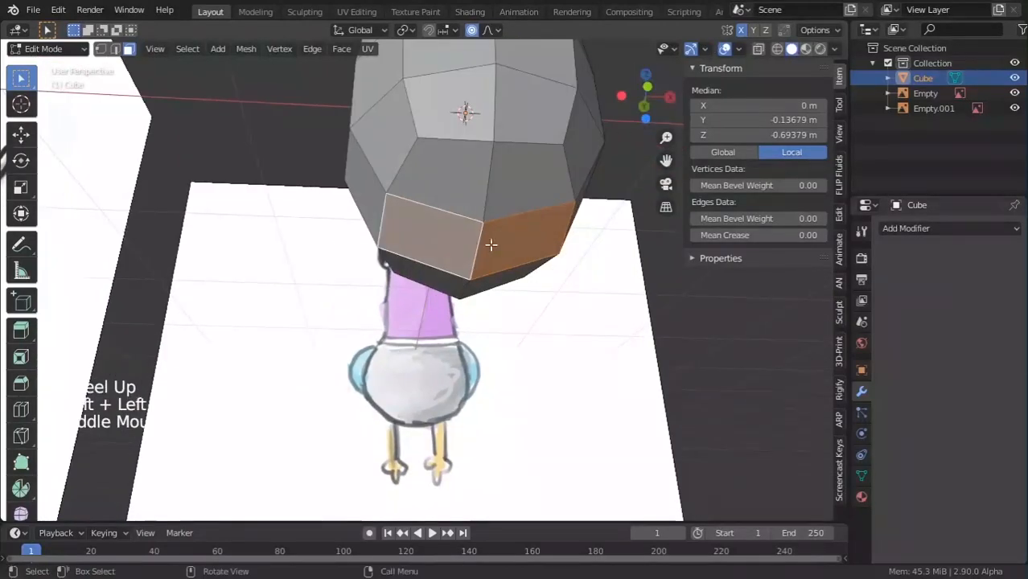
key(i)
click(543, 167)
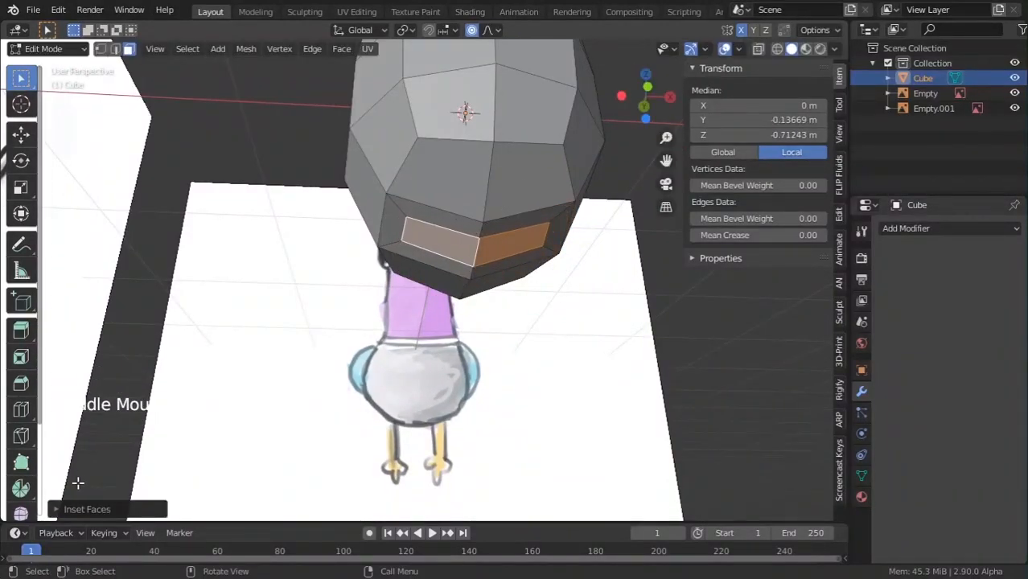
click(106, 514)
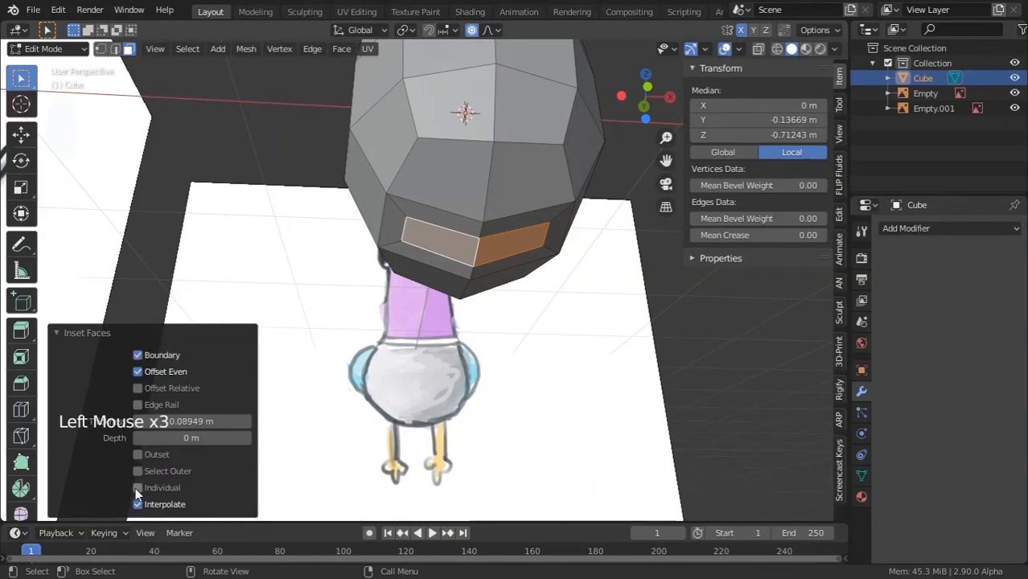
Set the inset thickness to 0.1304 m, then cancel a trial vertical move of the faces.
middle_drag(351, 189, 532, 146)
scroll(361, 209, down, 2)
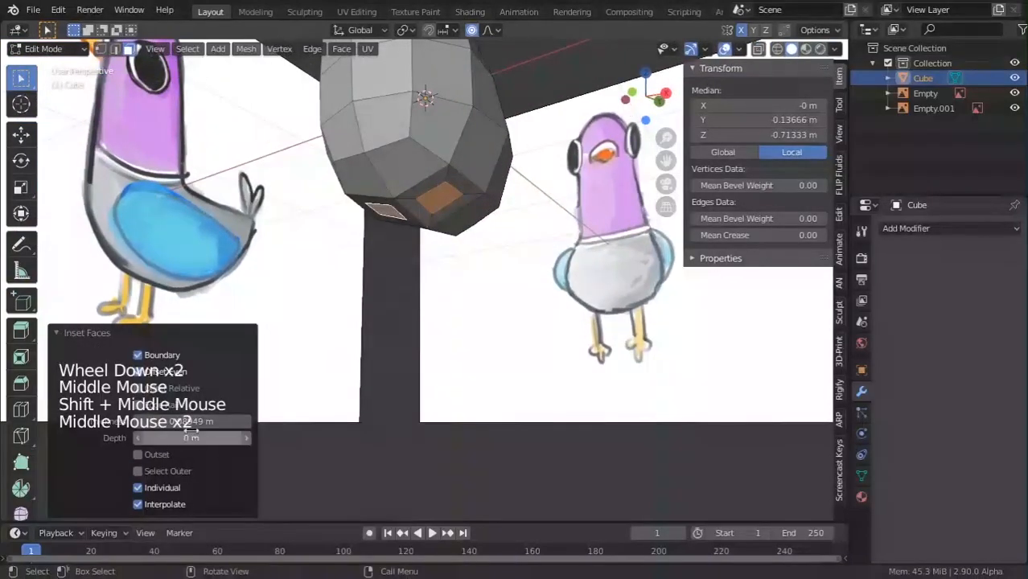
click(247, 421)
shift+drag(193, 421, 202, 421)
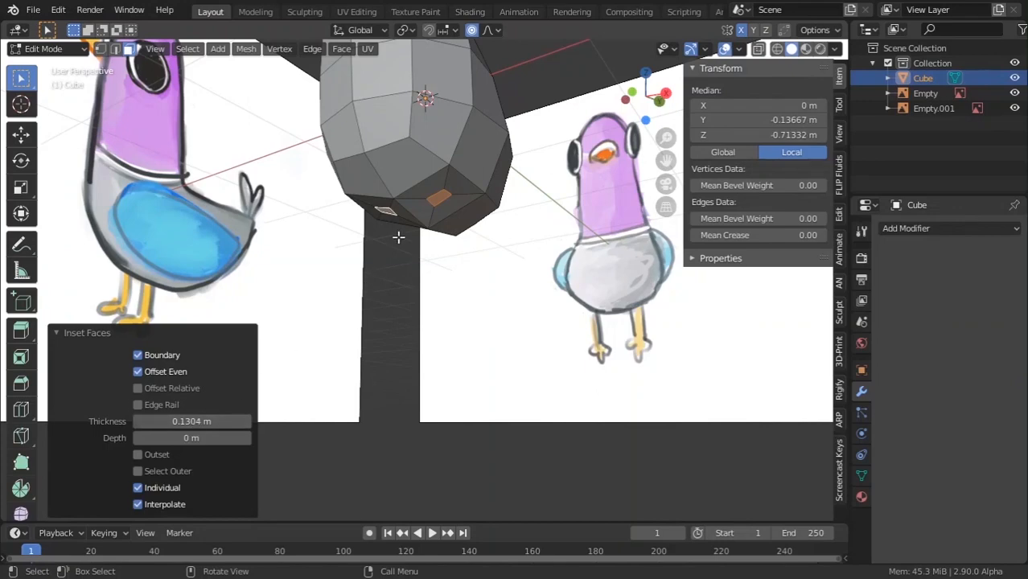
key(g)
key(z)
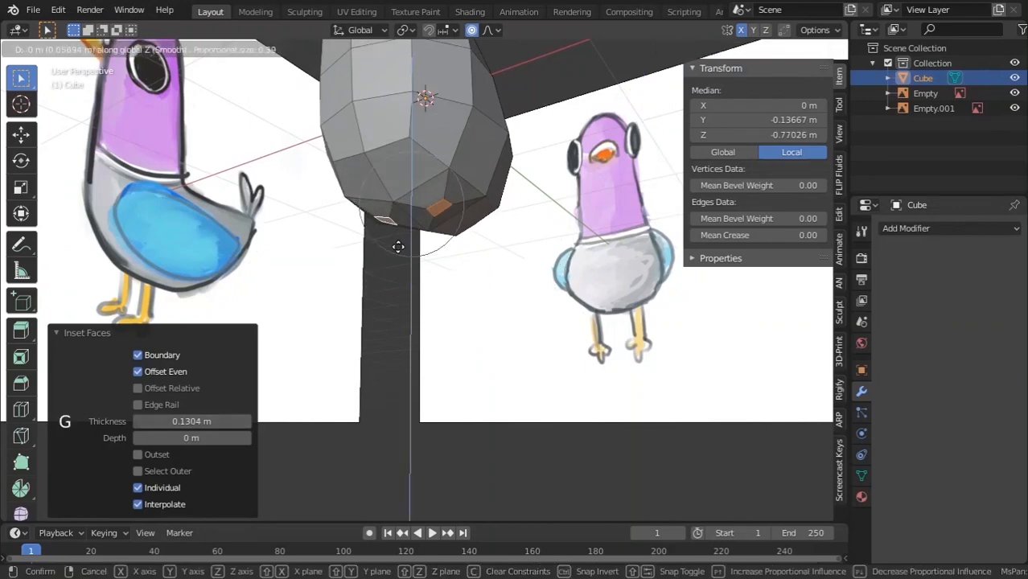
key(Escape)
Turn off proportional editing, add a Subdivision Surface modifier and preview the smoothed body in object mode.
key(o)
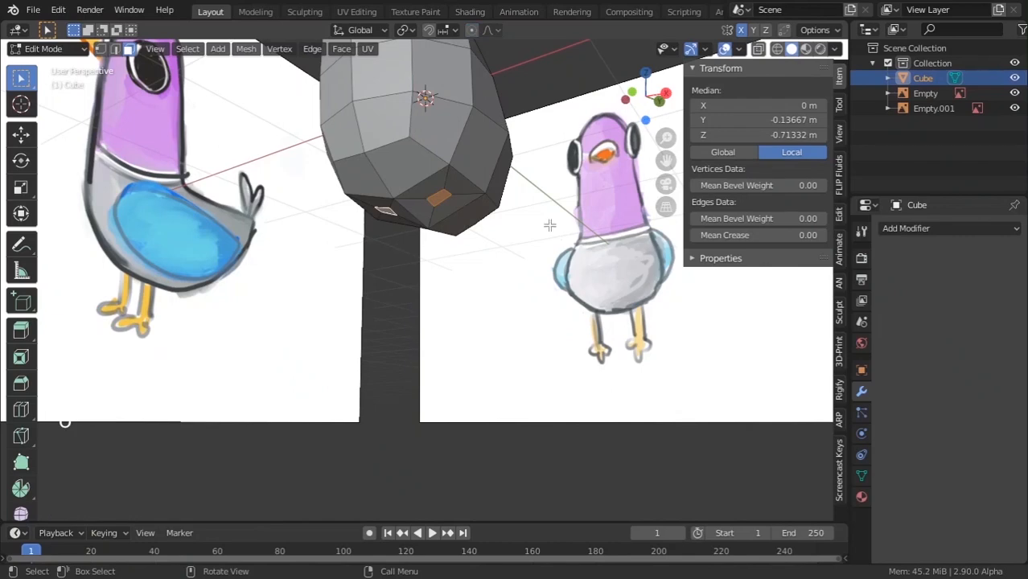
click(949, 228)
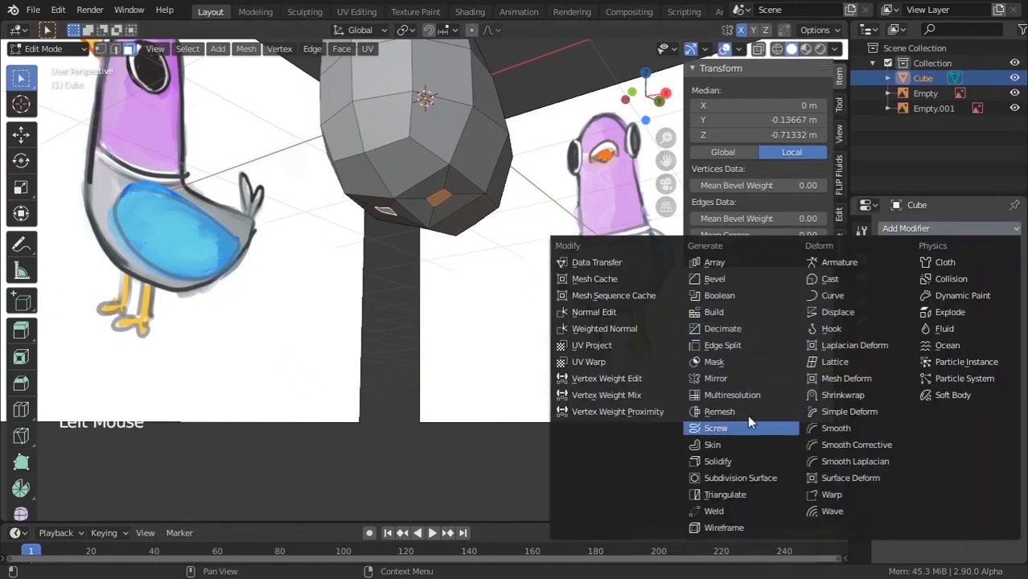
click(740, 478)
middle_drag(746, 478, 443, 260)
key(Tab)
scroll(383, 246, down, 5)
scroll(475, 201, up, 1)
scroll(476, 202, up, 3)
key(Tab)
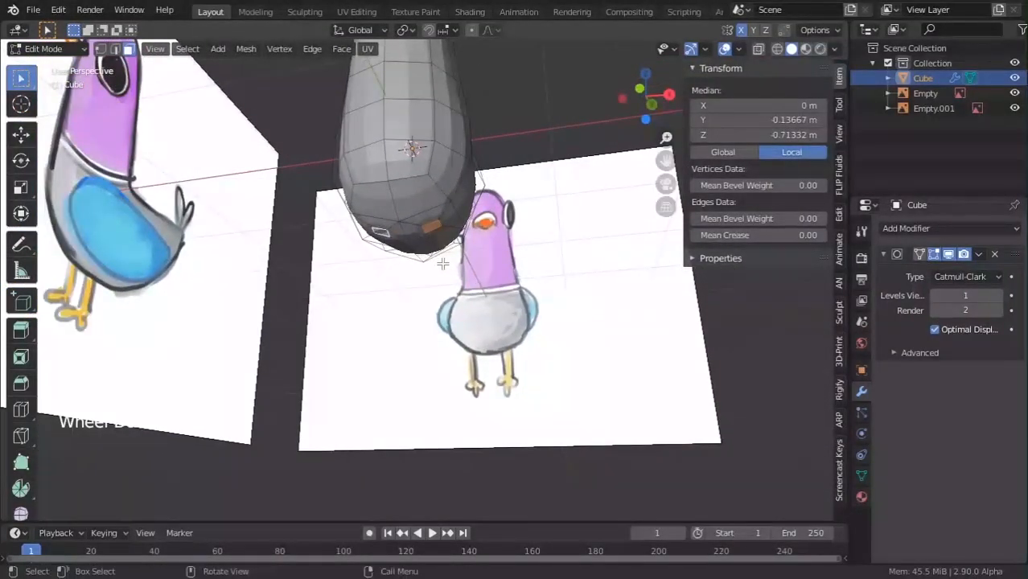
Extrude the leg faces downward as a test and check them from front and right side views.
key(e)
click(429, 370)
middle_drag(429, 370, 300, 399)
key(KP_1)
key(KP_3)
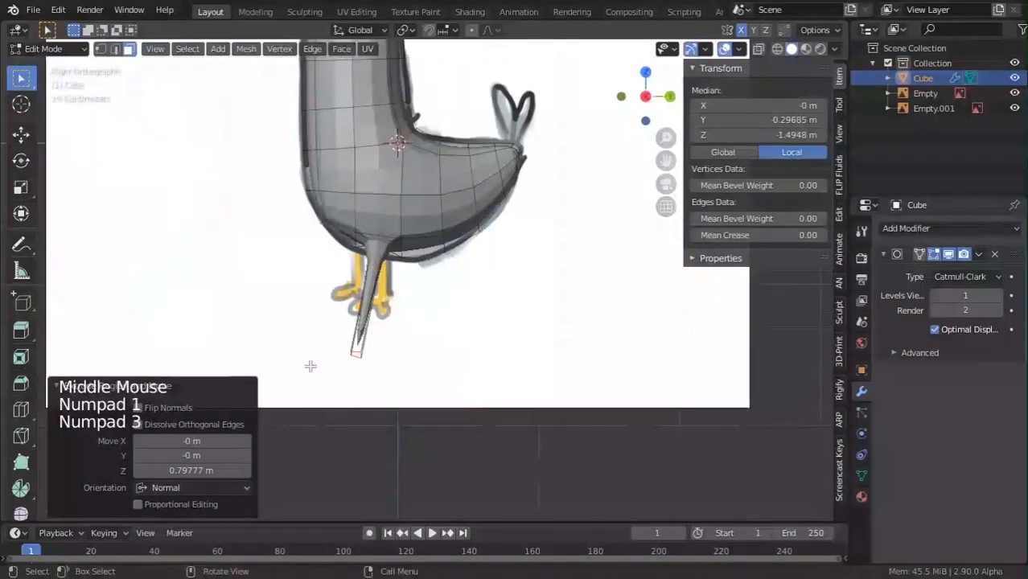
scroll(310, 366, up, 3)
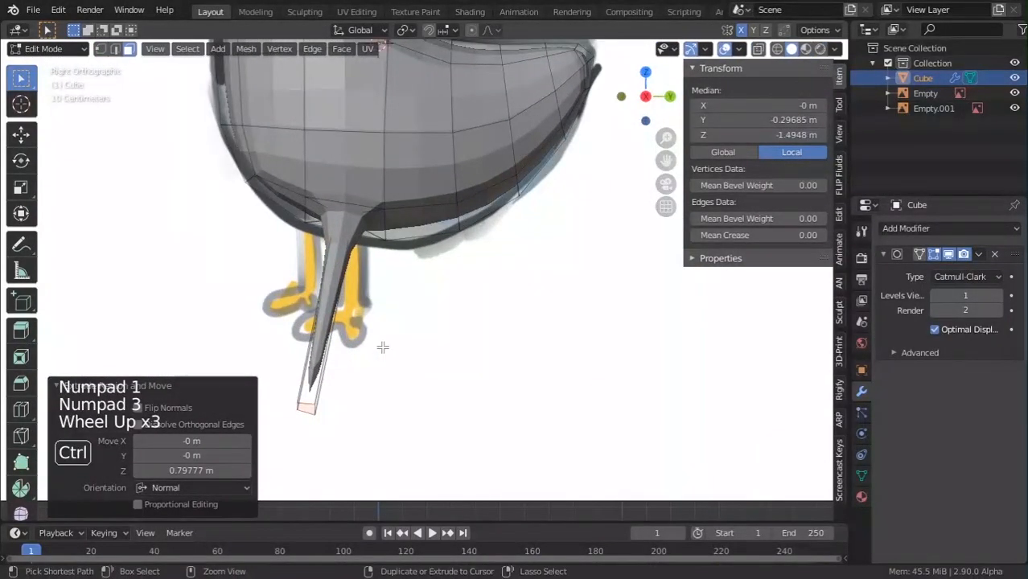
Back out of the leg extrusion, inspect the belly from below, and cancel a trial scaling of the leg faces.
key(Tab)
middle_drag(369, 352, 459, 286)
key(Tab)
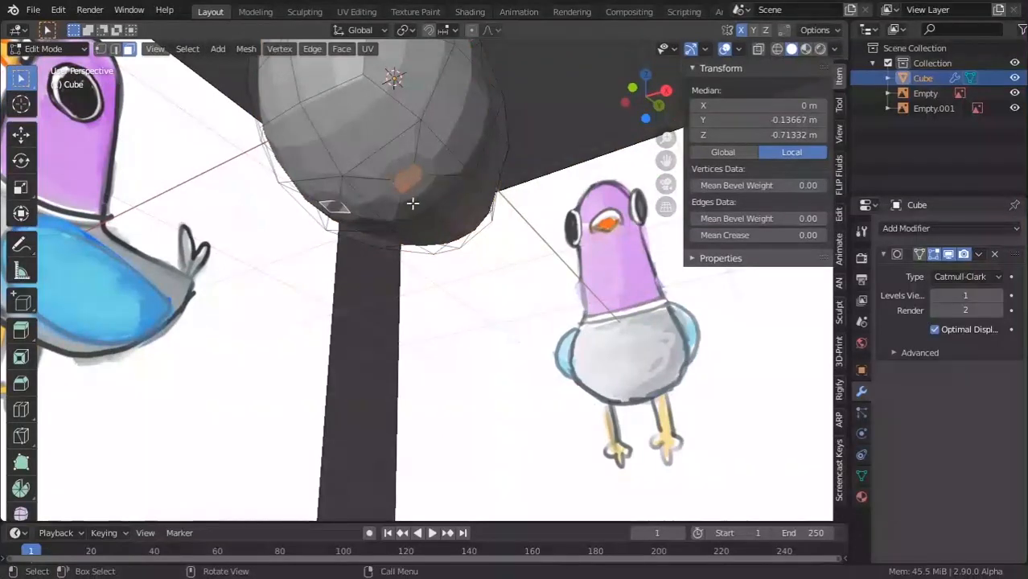
key(s)
right_click(537, 225)
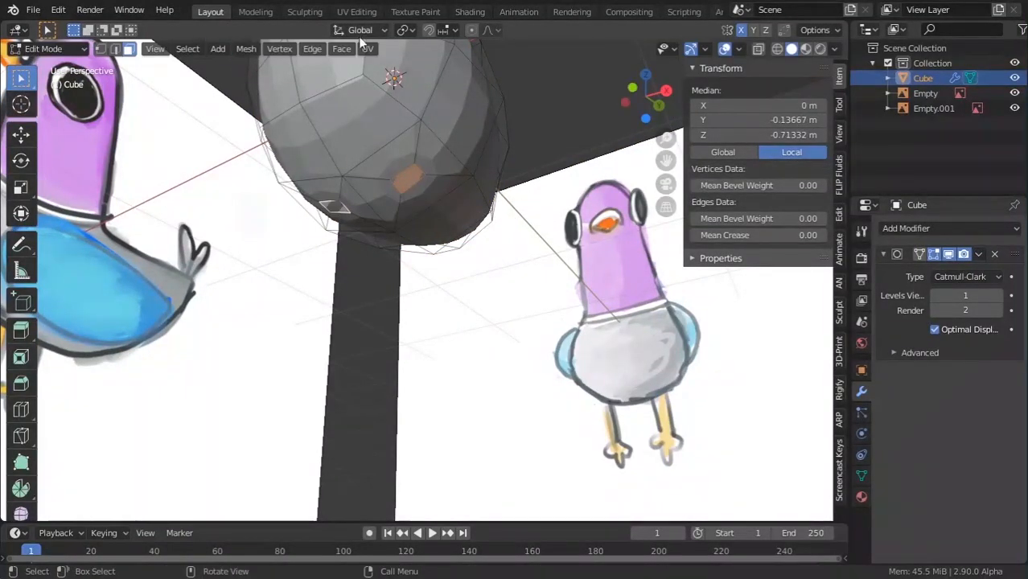
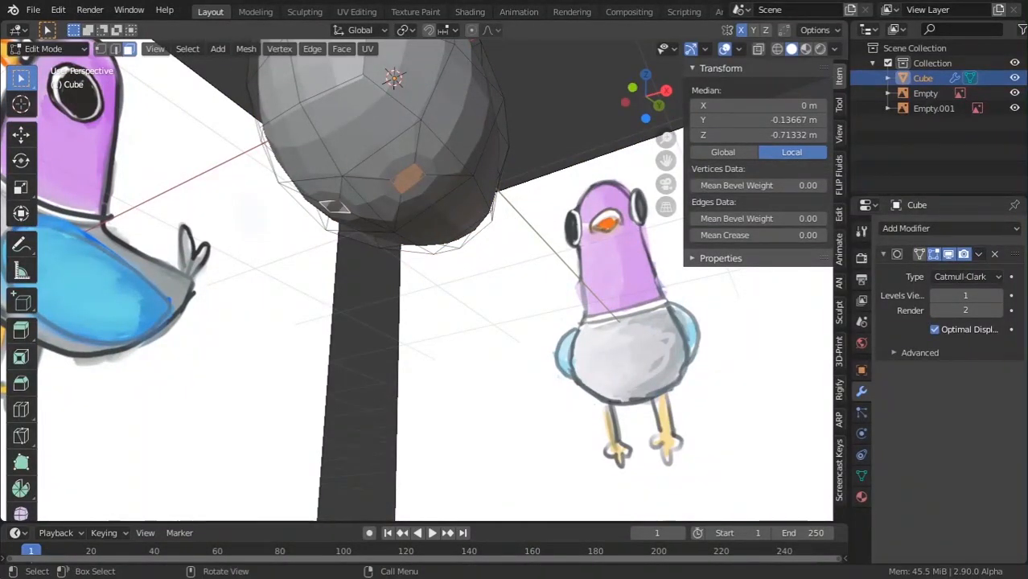
Enlarge the two bottom faces, each scaled around its own centre using Individual Origins pivot.
key(s)
right_click(549, 252)
click(412, 31)
click(444, 84)
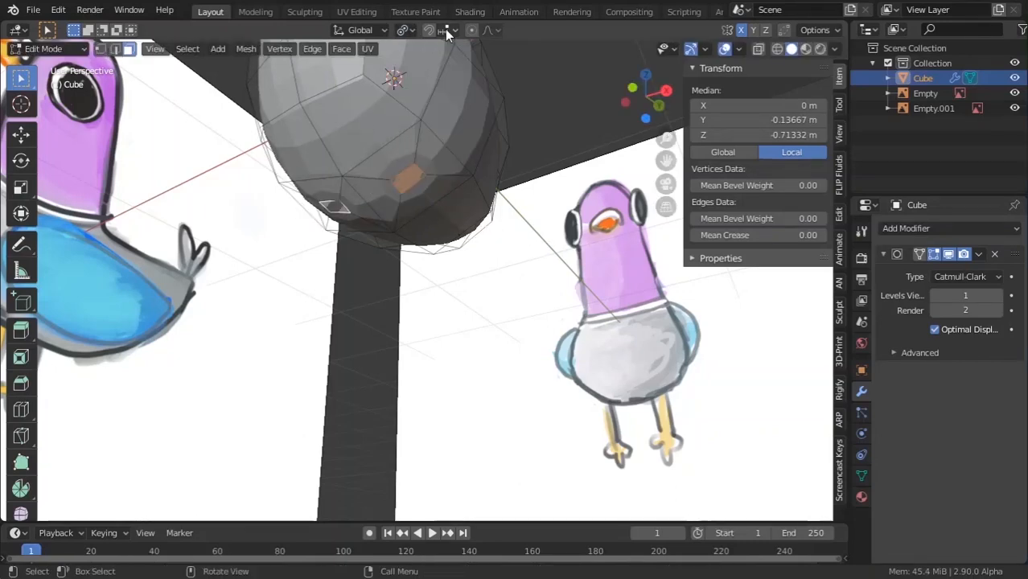
scroll(454, 208, up, 3)
key(s)
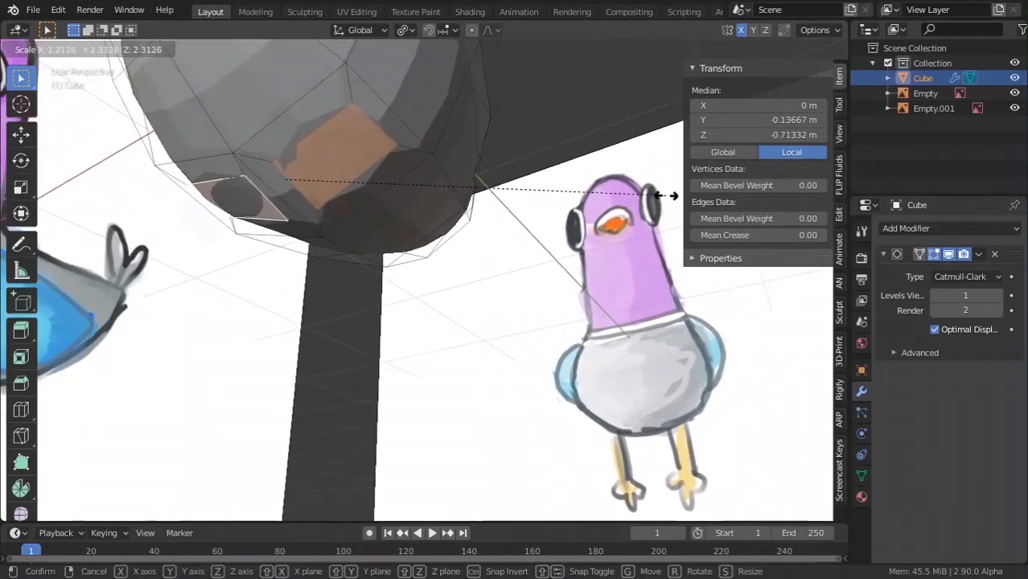
click(661, 190)
scroll(522, 138, down, 2)
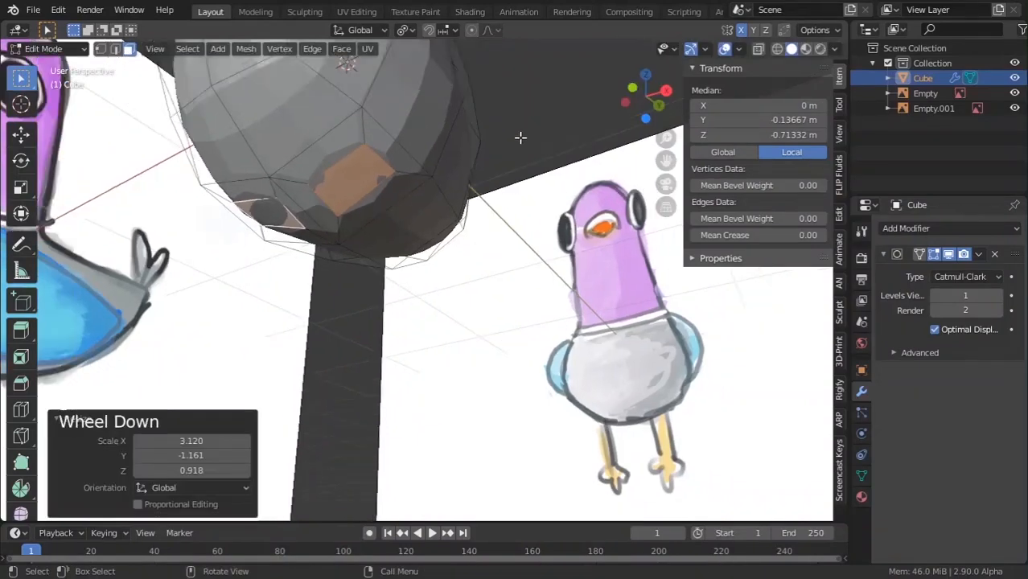
Extrude the bottom faces downward into two legs from the front view, then return to object mode.
middle_drag(522, 137, 371, 194)
key(KP_1)
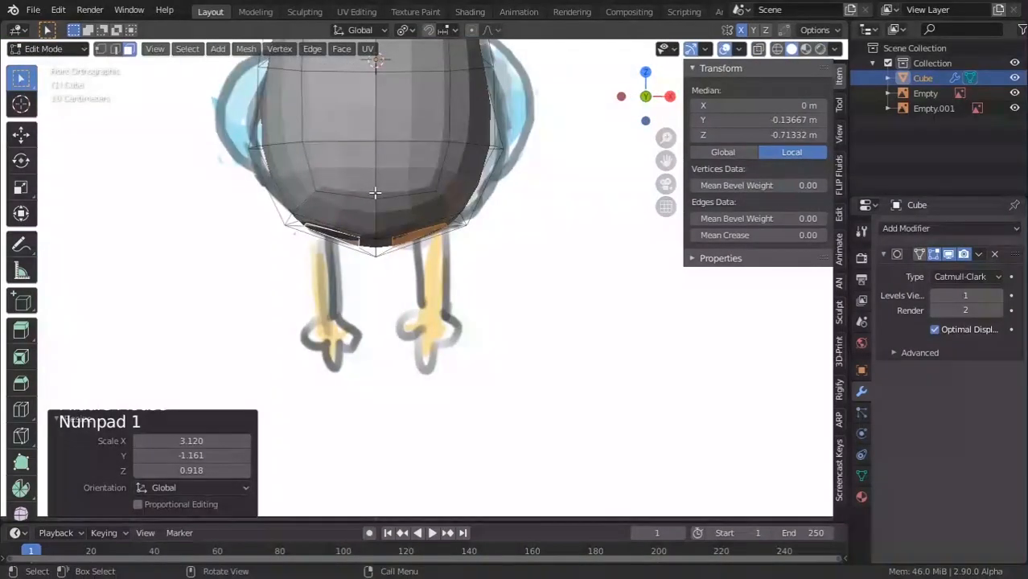
key(e)
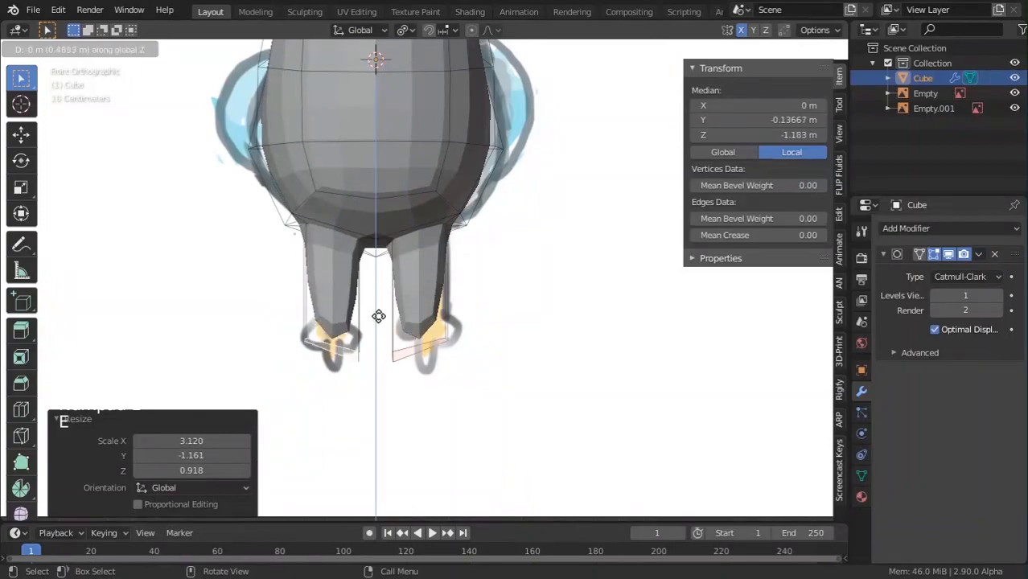
click(382, 314)
middle_drag(381, 314, 359, 280)
scroll(253, 374, down, 5)
key(Tab)
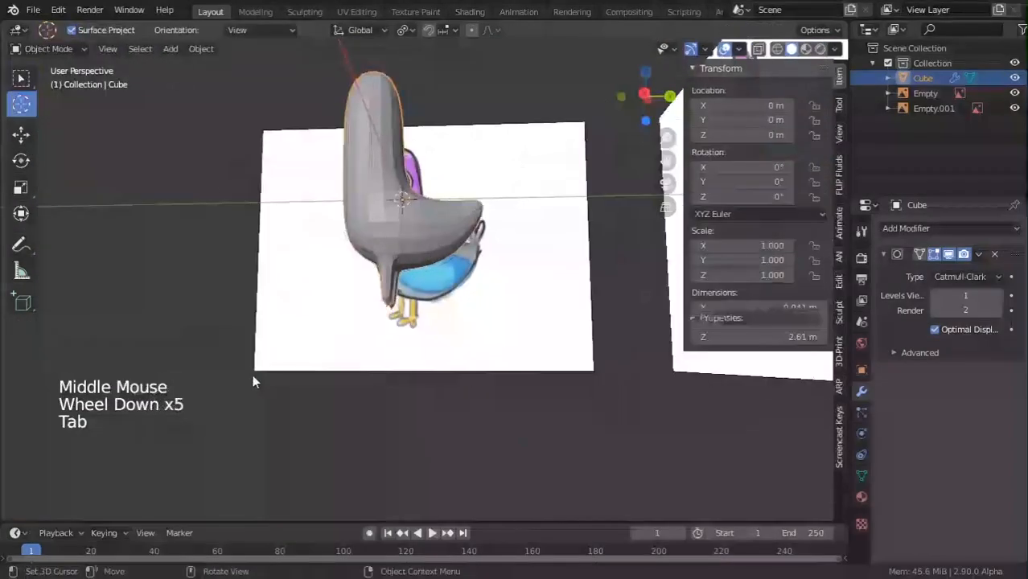
Narrow the leg faces by scaling them along the X axis.
middle_drag(257, 406, 441, 294)
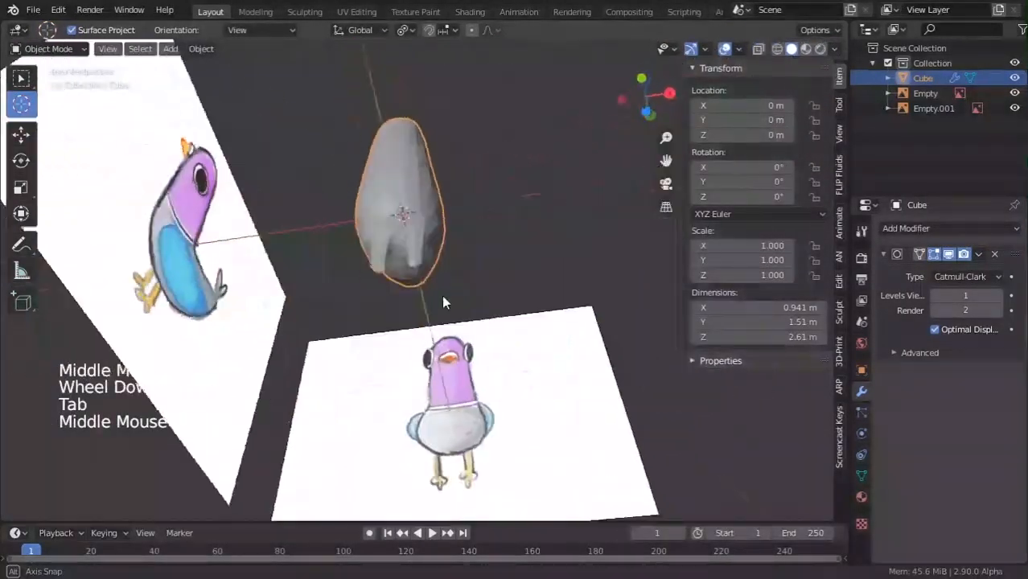
scroll(458, 259, up, 4)
key(Tab)
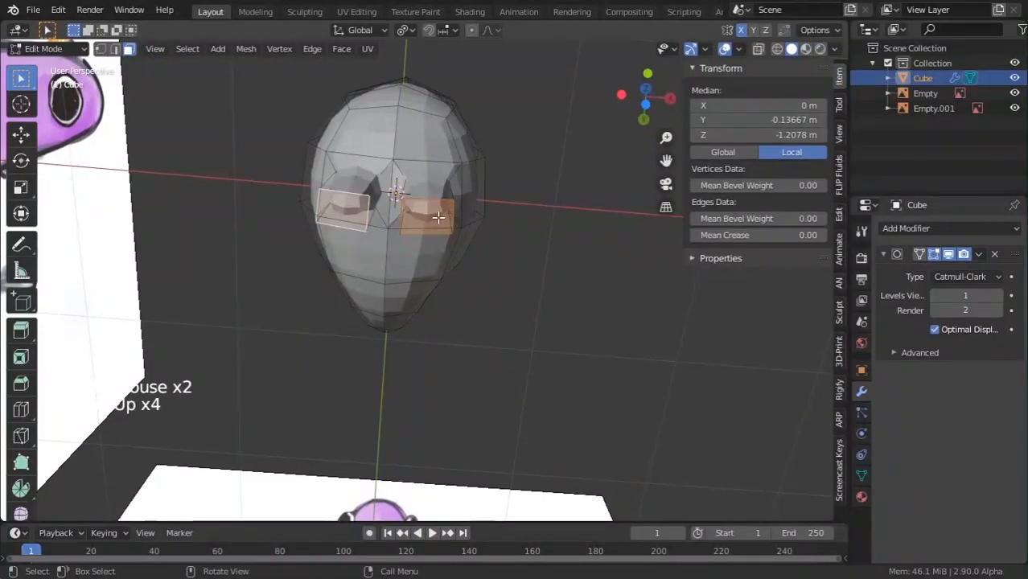
right_click(436, 212)
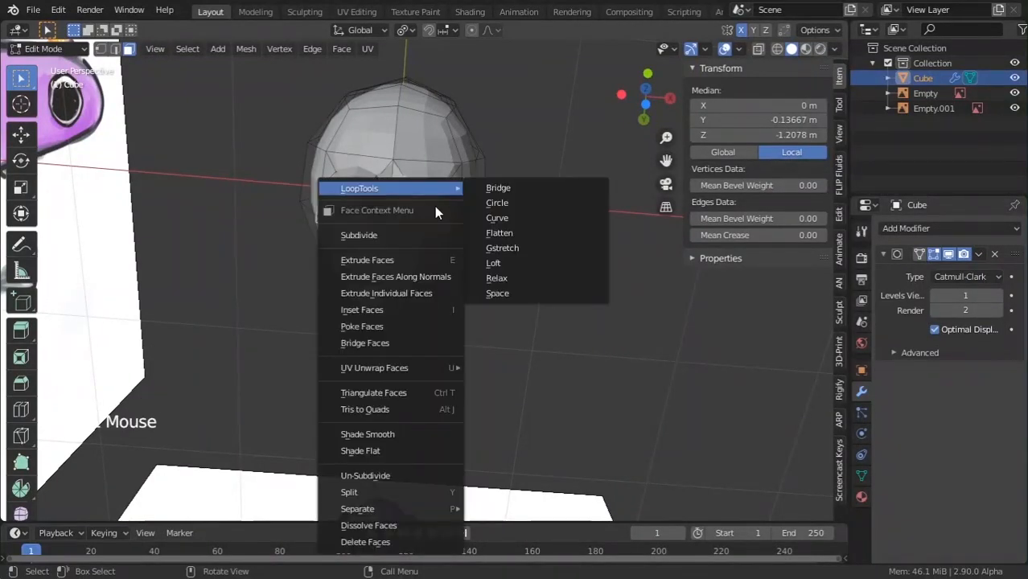
key(s)
key(x)
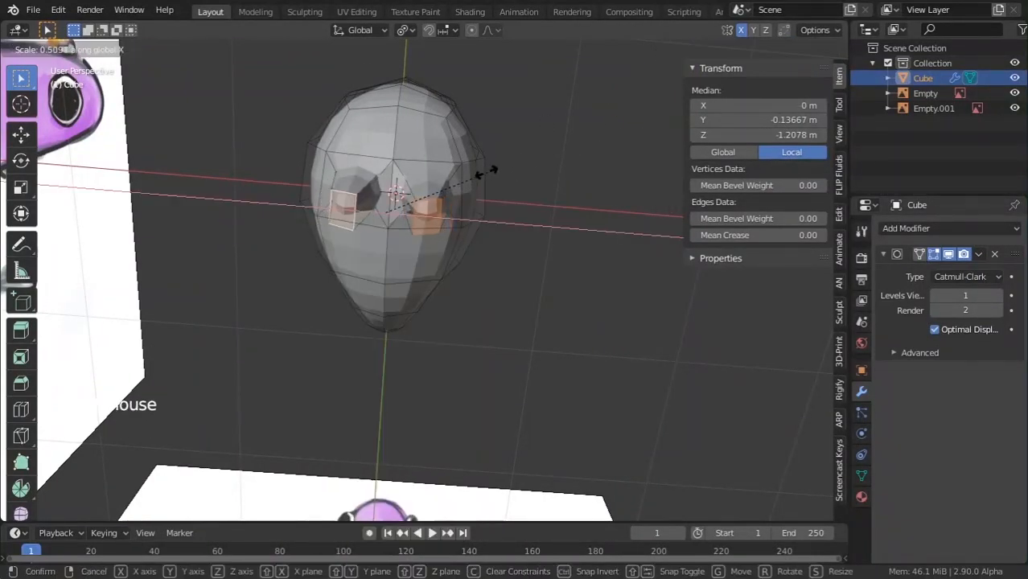
click(531, 161)
middle_drag(532, 161, 435, 329)
scroll(421, 238, up, 2)
Switch to edge select and raise the Subdivision Surface viewport level to 2.
click(115, 50)
scroll(371, 238, down, 2)
scroll(280, 282, down, 1)
key(Tab)
scroll(435, 328, up, 1)
click(997, 296)
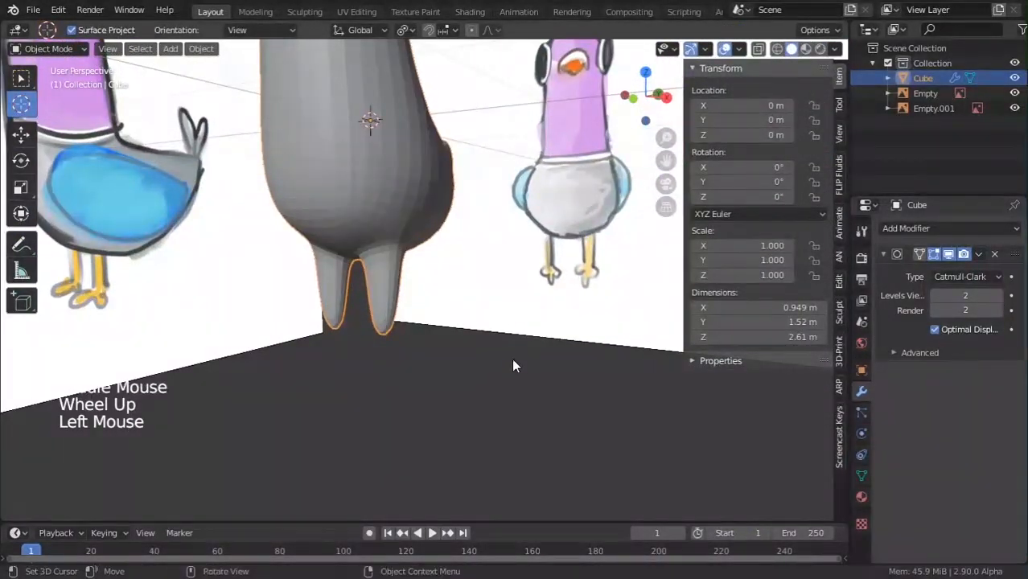
scroll(342, 330, down, 4)
middle_drag(511, 357, 476, 330)
scroll(476, 330, up, 3)
Loop-cut the right leg and slide the new edge loop up near its top.
key(Tab)
scroll(408, 294, up, 2)
middle_drag(409, 293, 392, 248)
scroll(393, 248, up, 3)
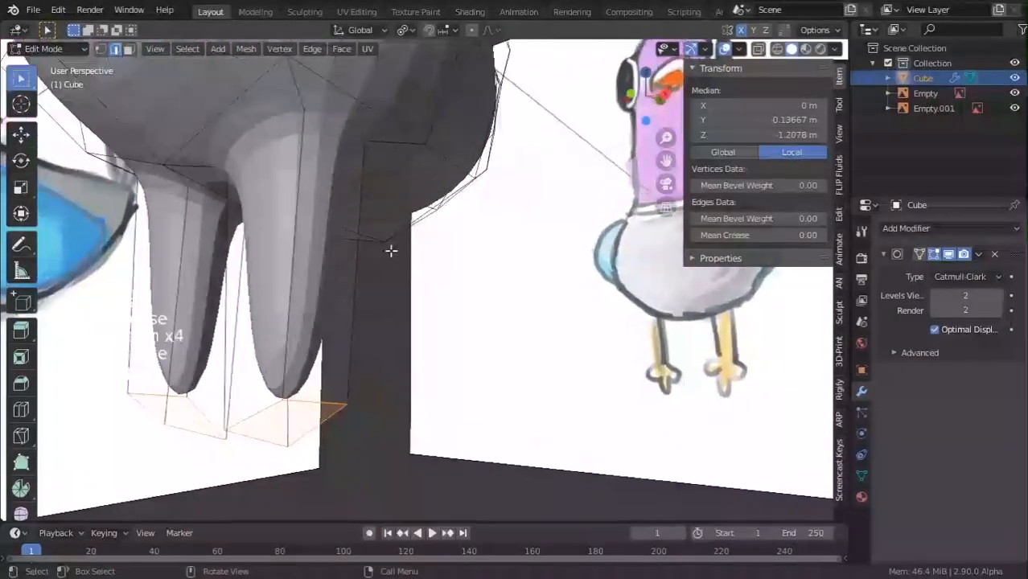
key(ctrl+r)
click(360, 204)
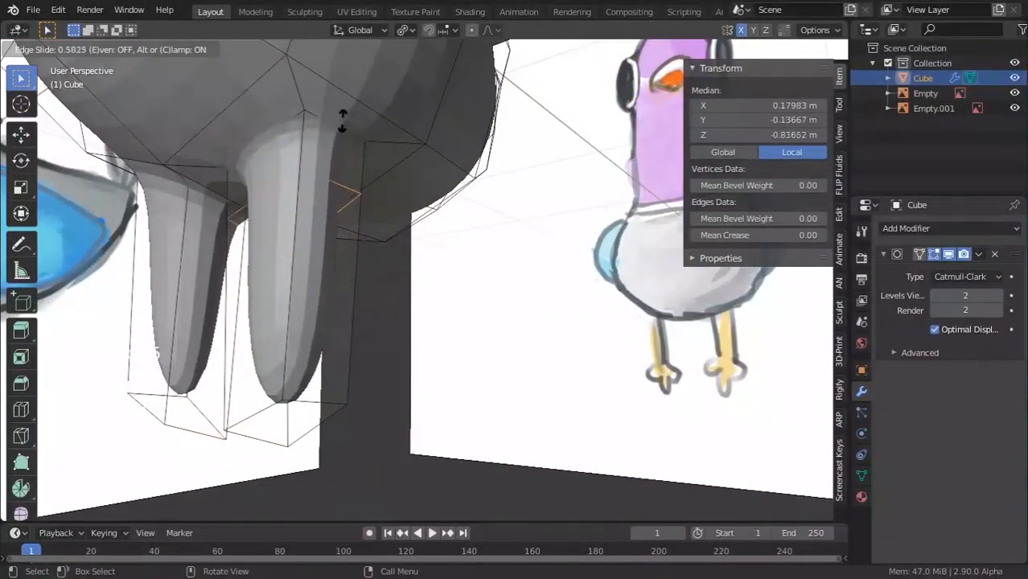
click(352, 78)
key(Tab)
scroll(369, 147, down, 3)
middle_drag(368, 147, 426, 144)
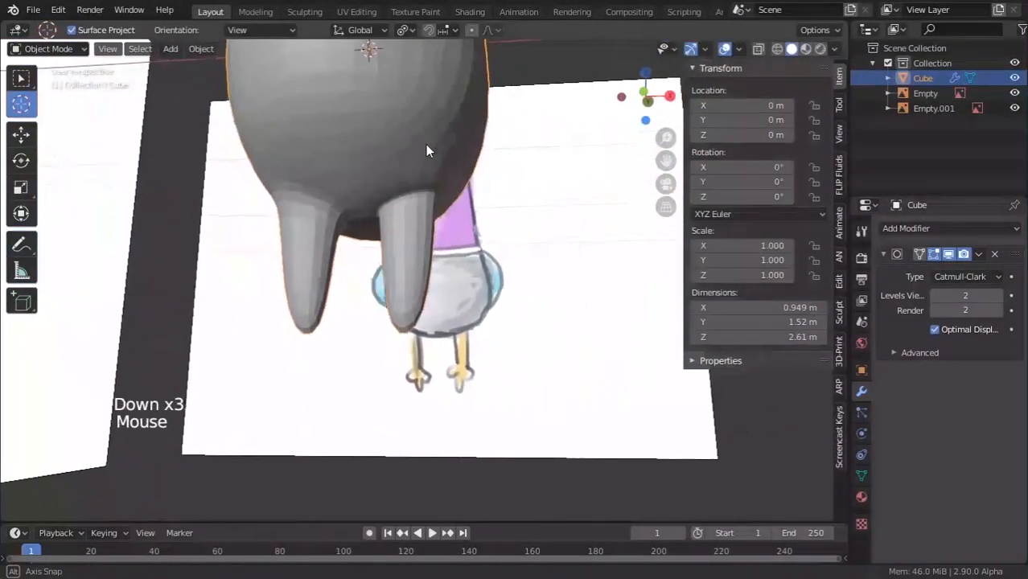
Add a matching loop cut near the top of the left leg, then view the wireframe from the front.
key(Tab)
key(ctrl+r)
click(322, 241)
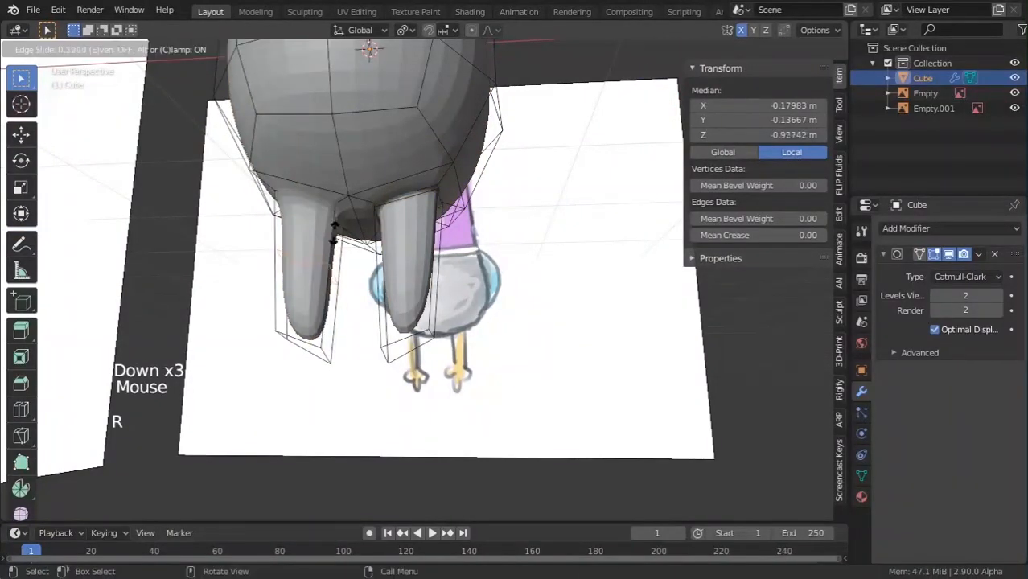
click(337, 186)
key(Tab)
scroll(345, 219, down, 3)
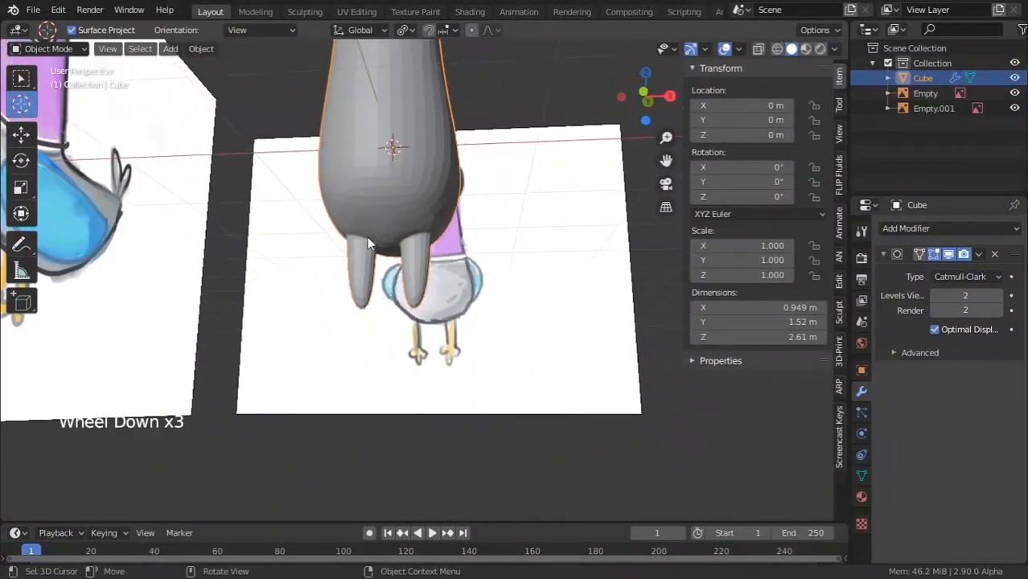
middle_drag(346, 218, 329, 288)
key(Tab)
scroll(400, 257, down, 4)
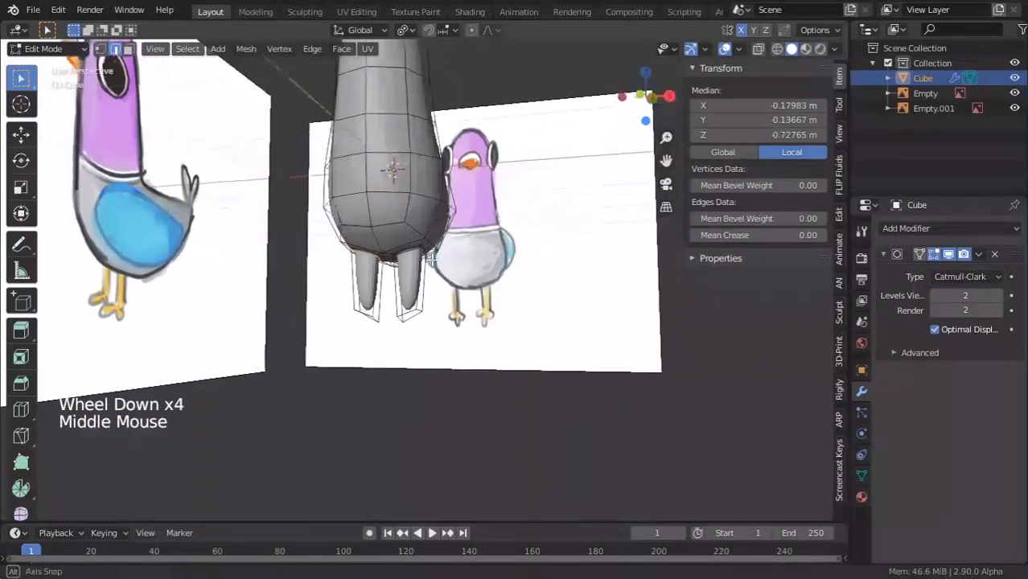
scroll(330, 288, down, 2)
key(z)
key(KP_0)
key(KP_1)
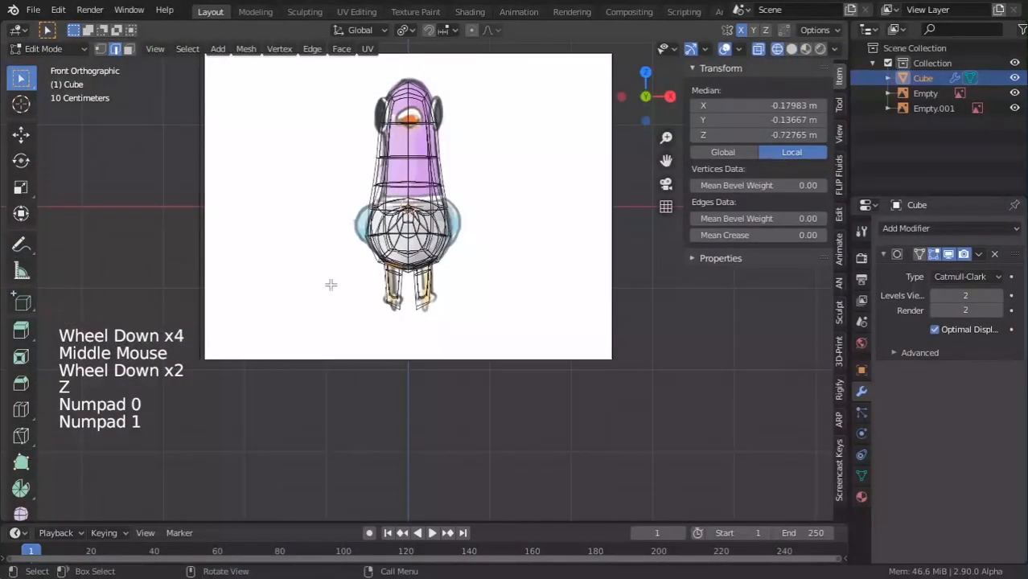
Box-select the left half of the body and delete its vertices.
key(z)
drag(338, 60, 402, 319)
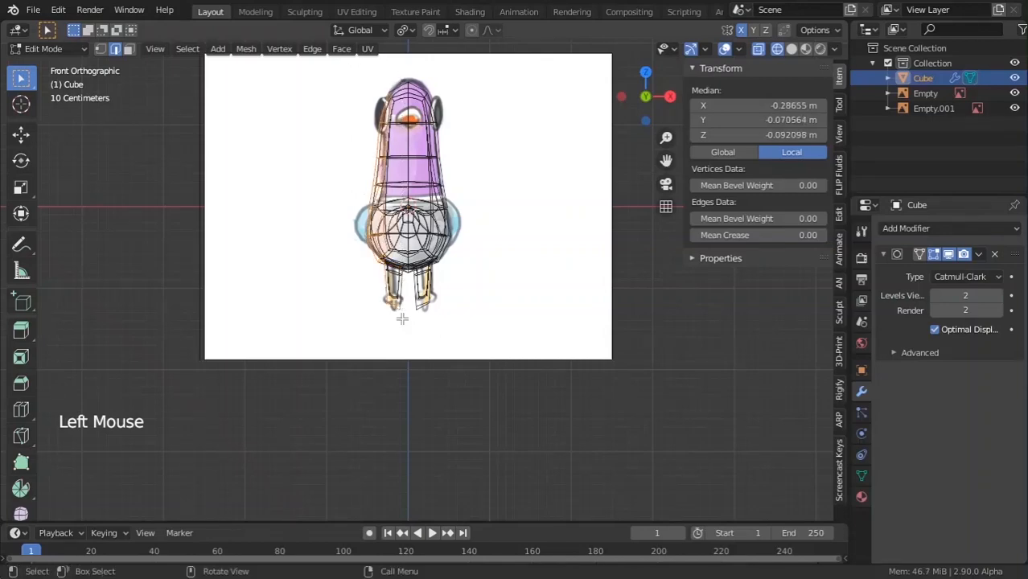
key(Delete)
click(371, 311)
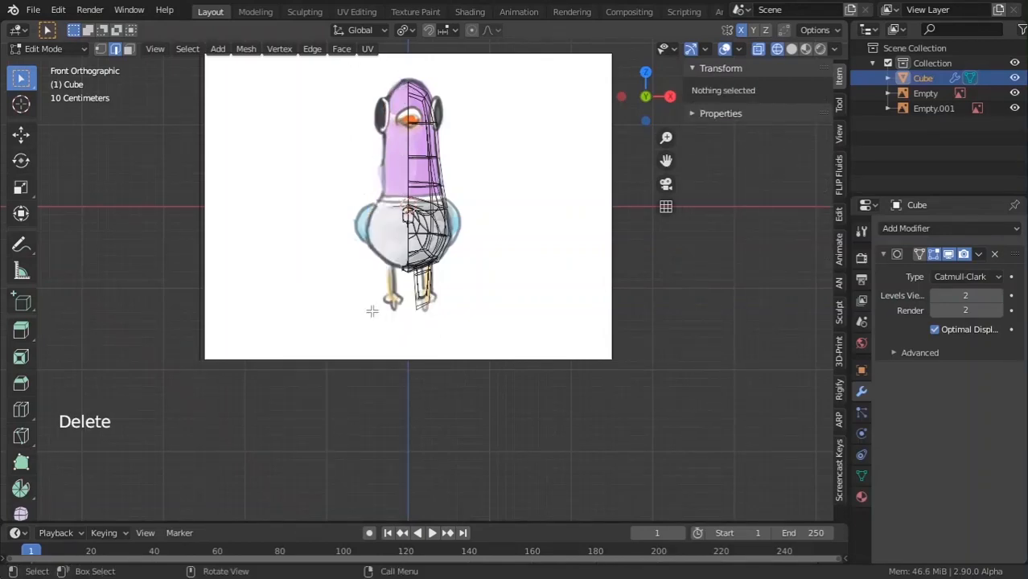
key(Tab)
middle_drag(371, 311, 417, 321)
scroll(418, 322, up, 2)
Delete the two stray vertices left on the cut side.
key(Tab)
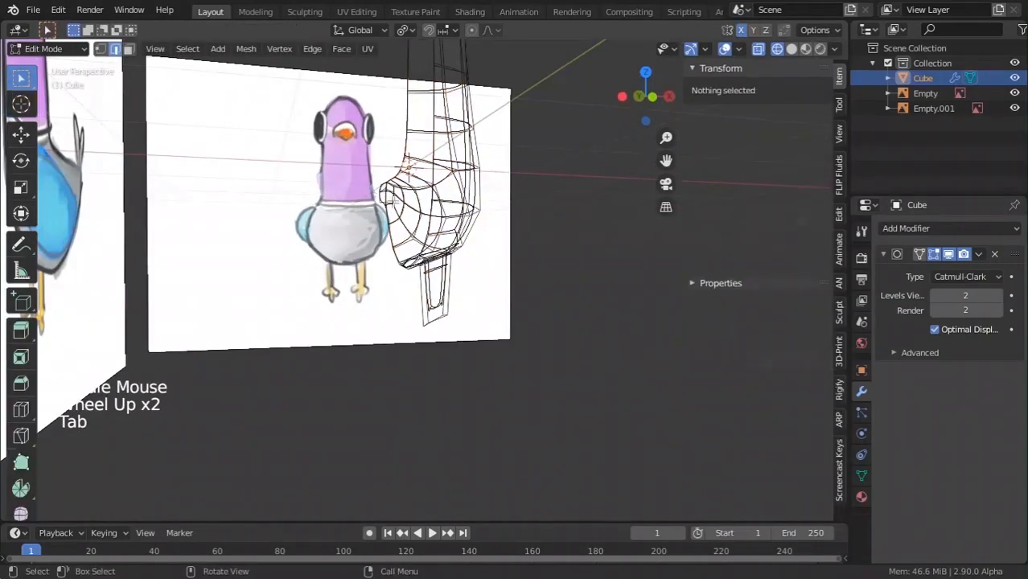
scroll(386, 202, up, 2)
click(357, 157)
shift+click(359, 153)
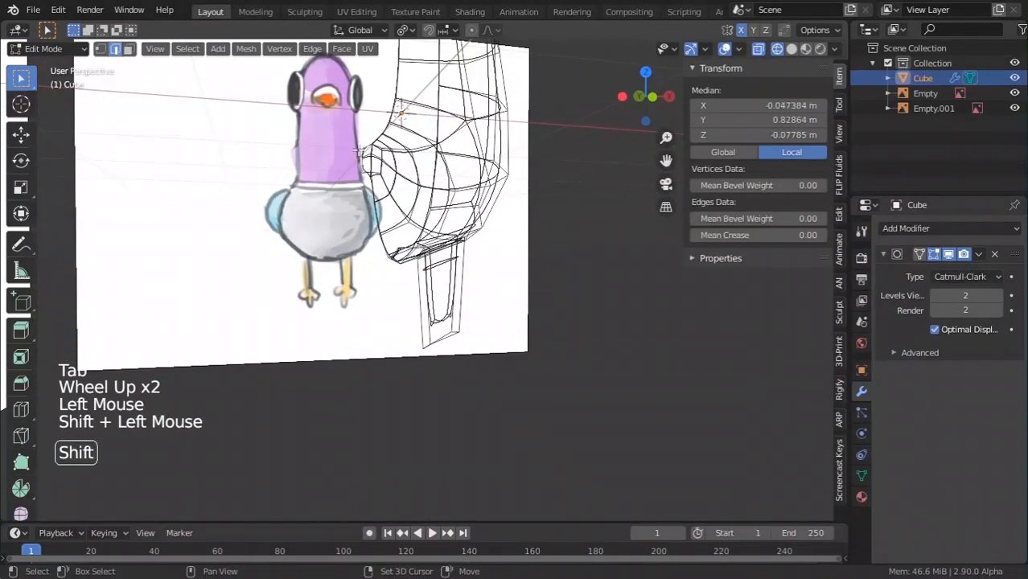
key(x)
click(360, 168)
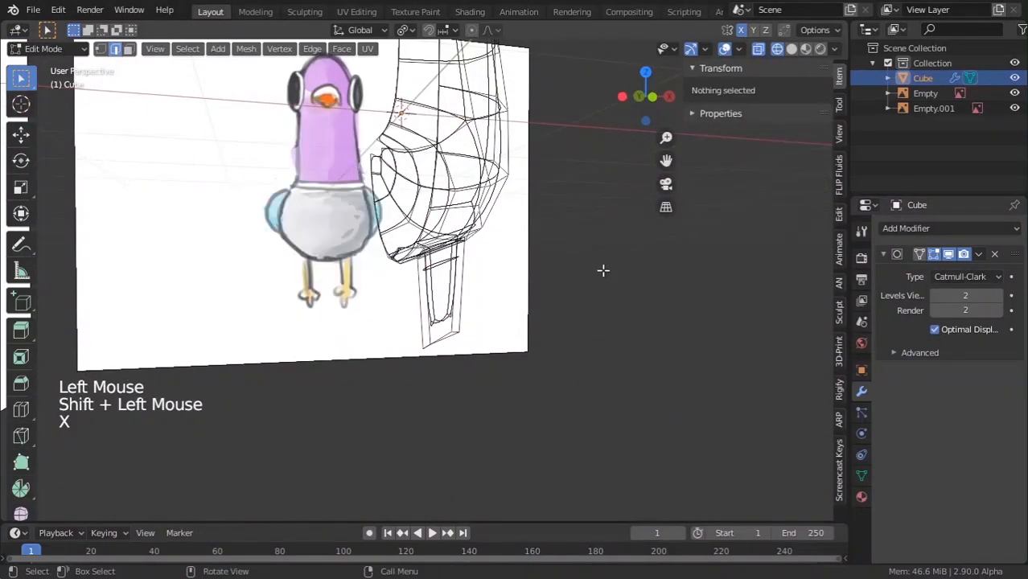
Add a Mirror modifier and move it above the Subdivision Surface modifier.
click(927, 229)
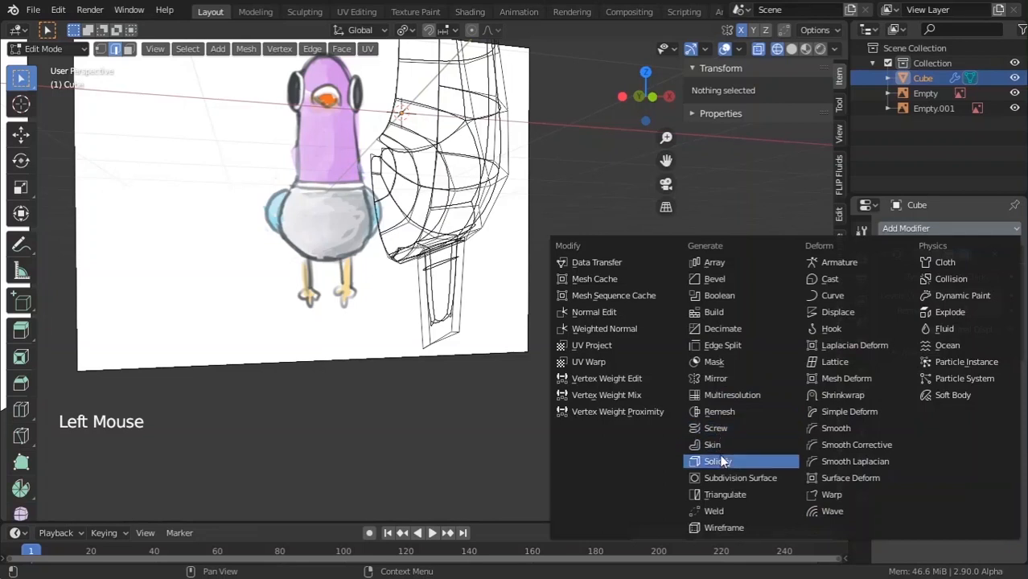
click(714, 378)
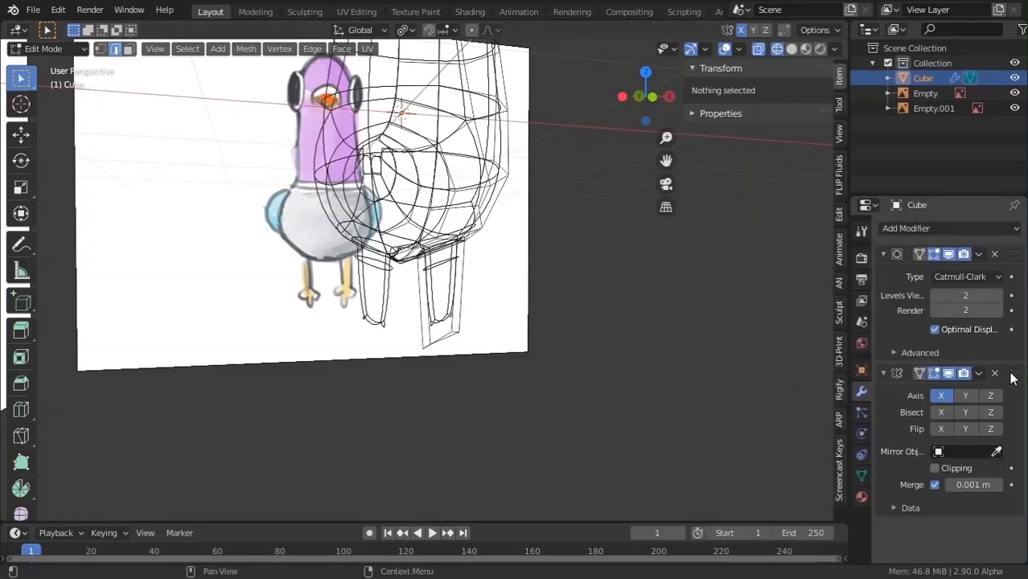
drag(1012, 374, 1015, 243)
scroll(453, 236, down, 3)
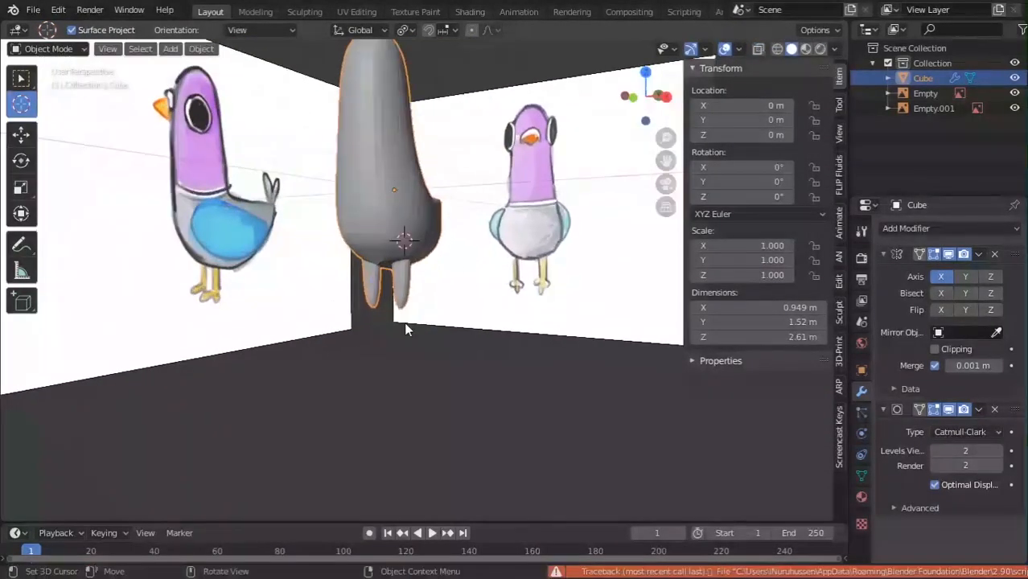
Select the edge between the legs and raise it along the Z axis.
middle_drag(405, 324, 419, 260)
scroll(419, 260, up, 3)
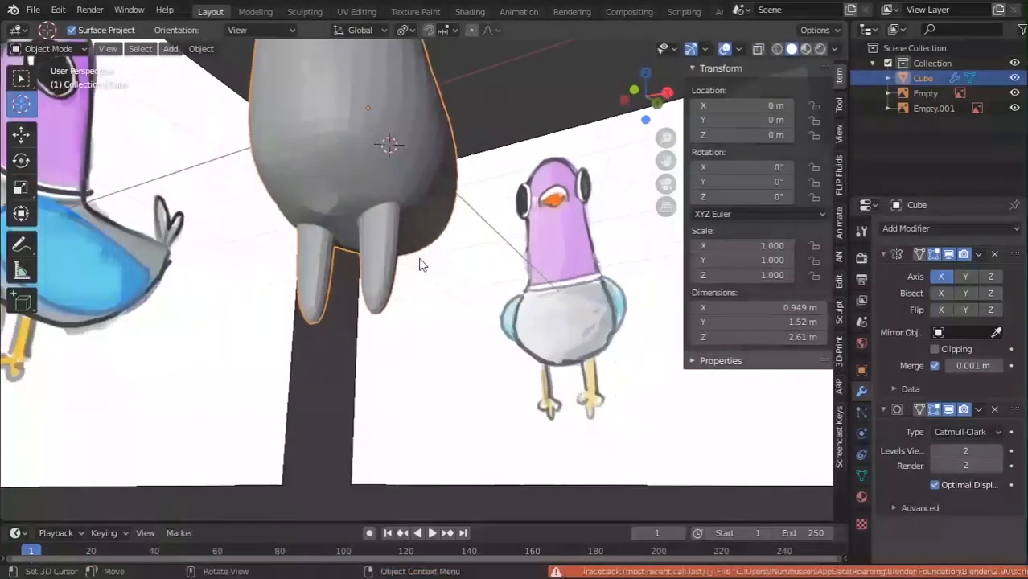
scroll(417, 259, up, 1)
key(Tab)
key(Tab)
middle_drag(333, 241, 396, 175)
scroll(396, 174, up, 2)
Inspect the legs from below, select the linked leg geometry, and collapse the Mirror modifier panel.
key(Tab)
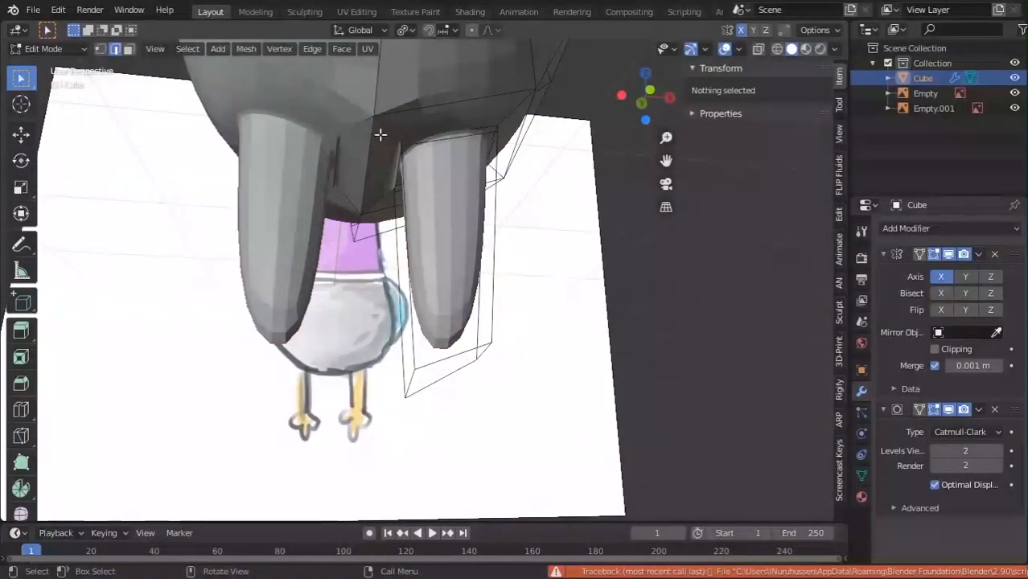
click(363, 204)
shift+click(354, 234)
middle_drag(355, 235, 391, 172)
key(g)
key(z)
click(374, 267)
key(Tab)
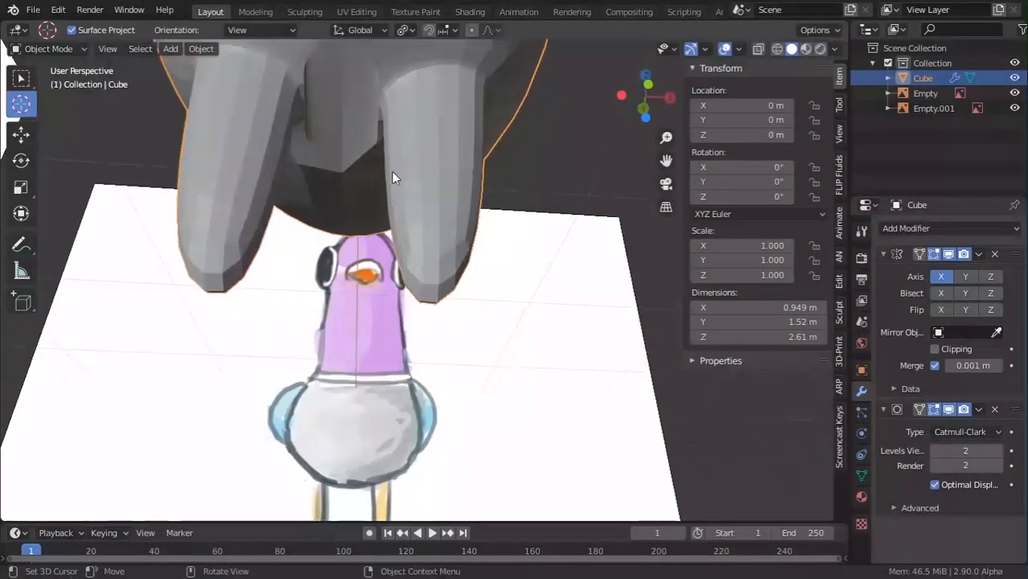
key(Tab)
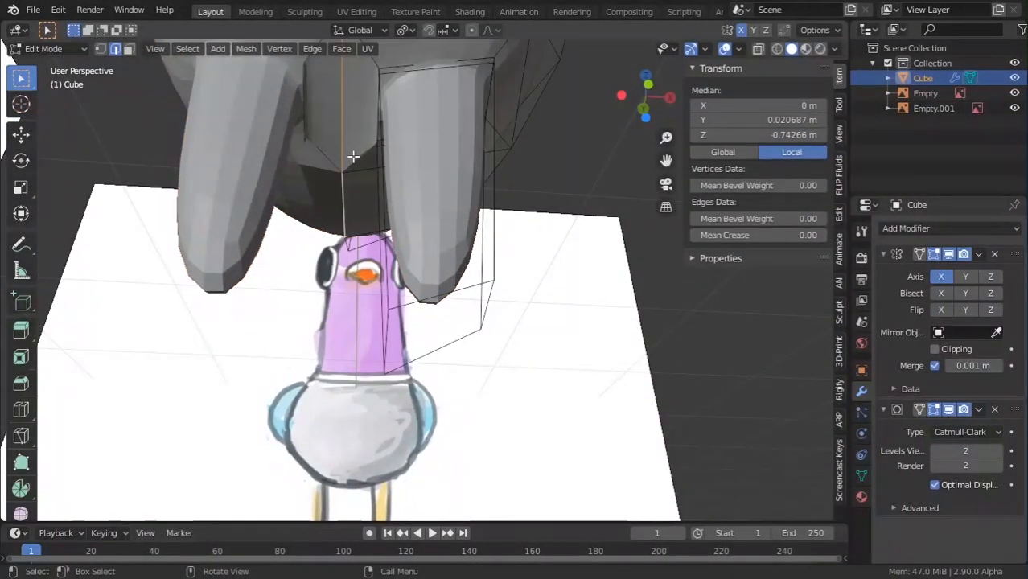
key(g)
right_click(450, 168)
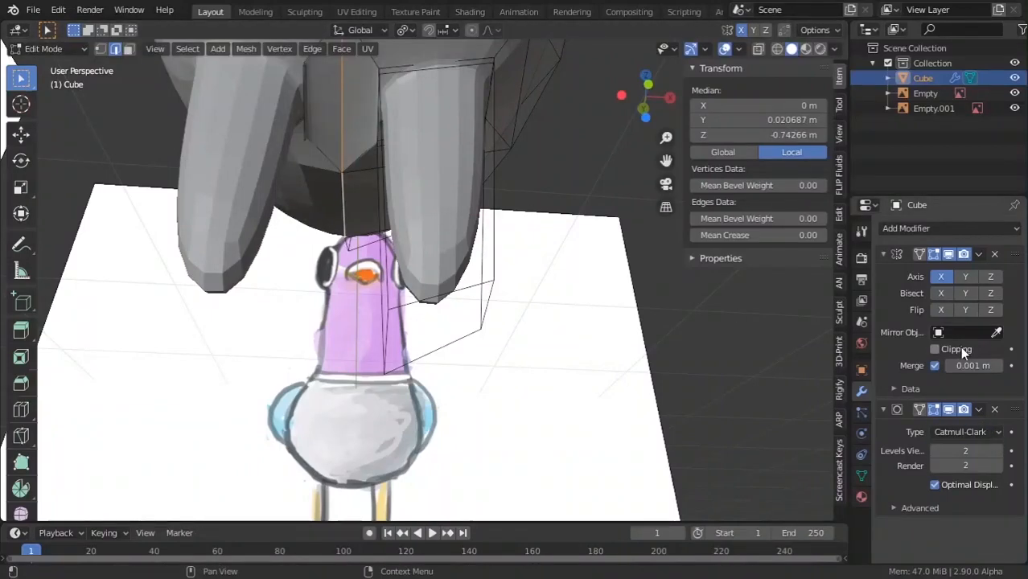
key(Tab)
mouse_move(449, 245)
middle_down()
mouse_move(420, 250)
mouse_move(472, 196)
mouse_move(482, 148)
mouse_move(629, 139)
mouse_move(459, 237)
middle_up()
key(Tab)
scroll(496, 292, up, 3)
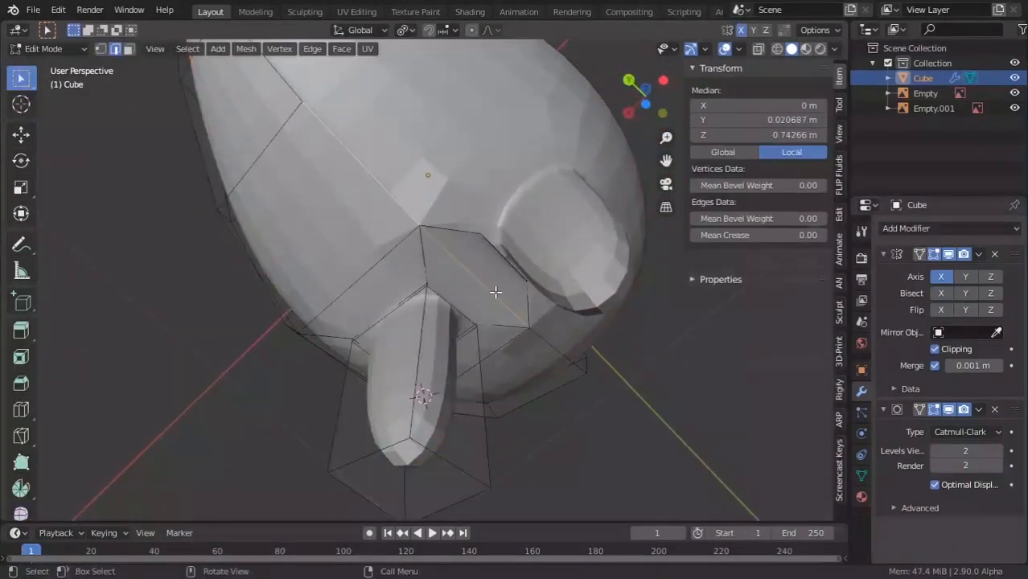
key(l)
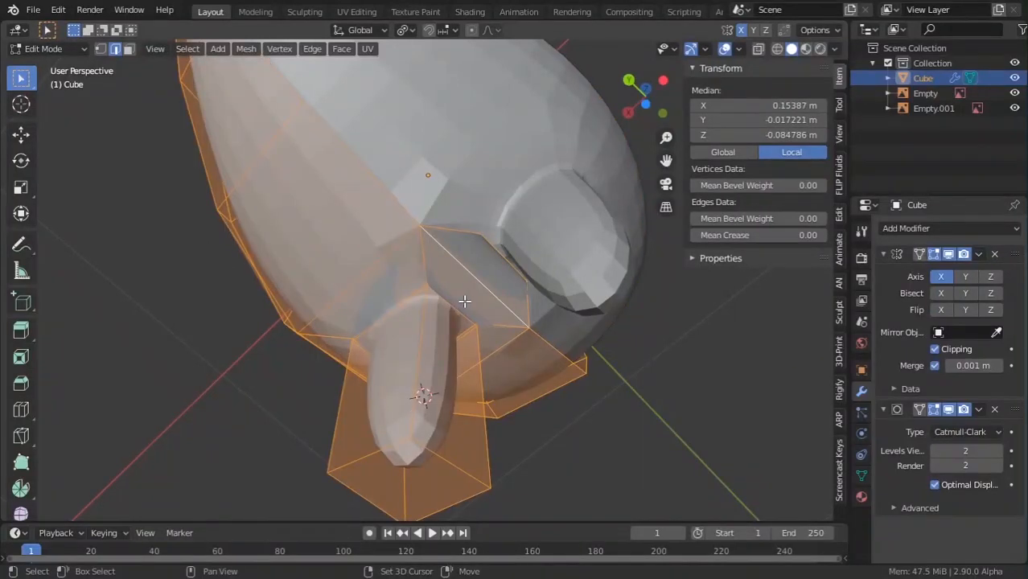
key(Tab)
middle_drag(464, 300, 563, 201)
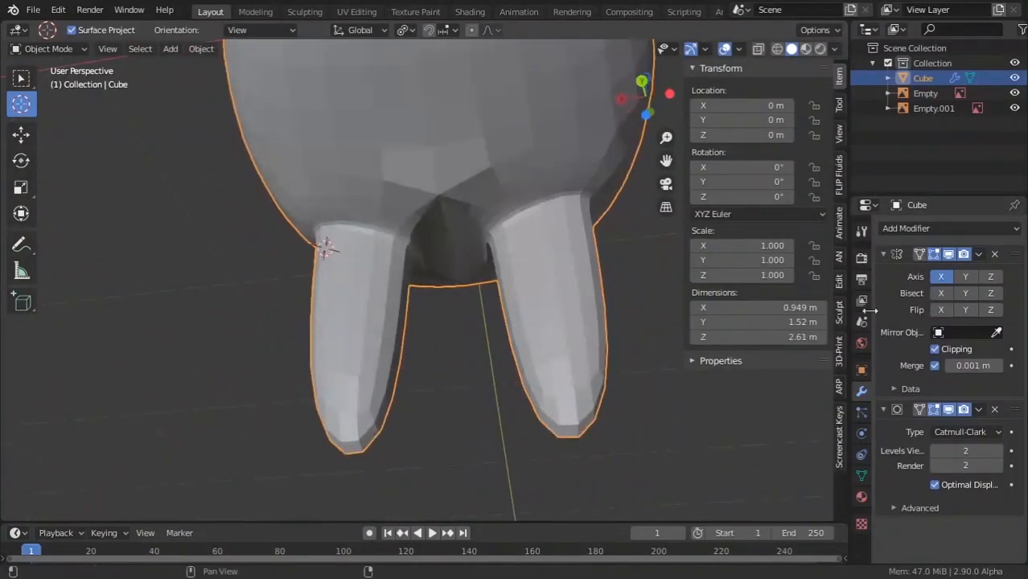
click(883, 253)
In wireframe shading, box-select the stray edge between the legs and delete its vertices.
key(Tab)
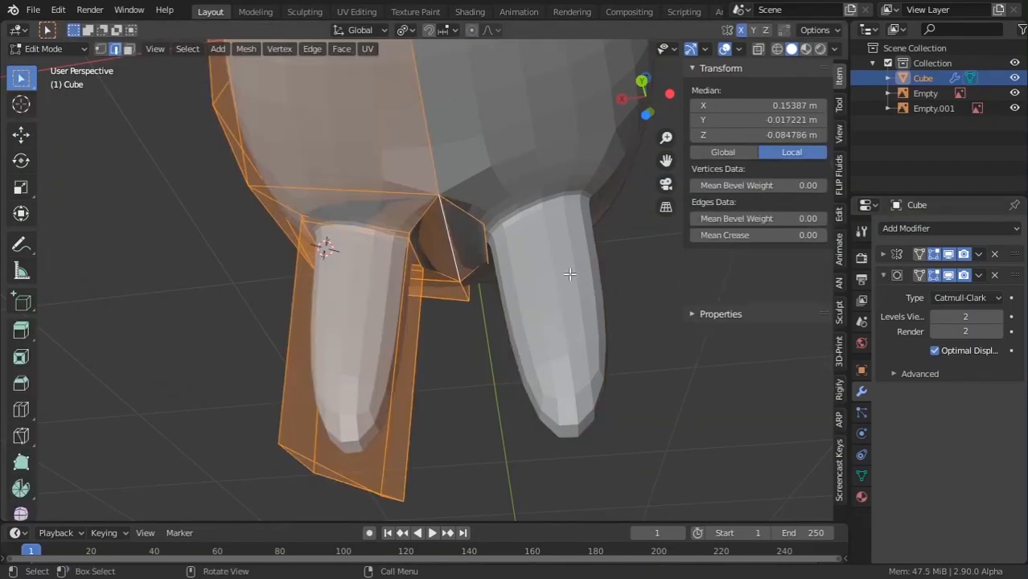
middle_drag(570, 274, 524, 301)
click(492, 223)
middle_drag(493, 239, 532, 182)
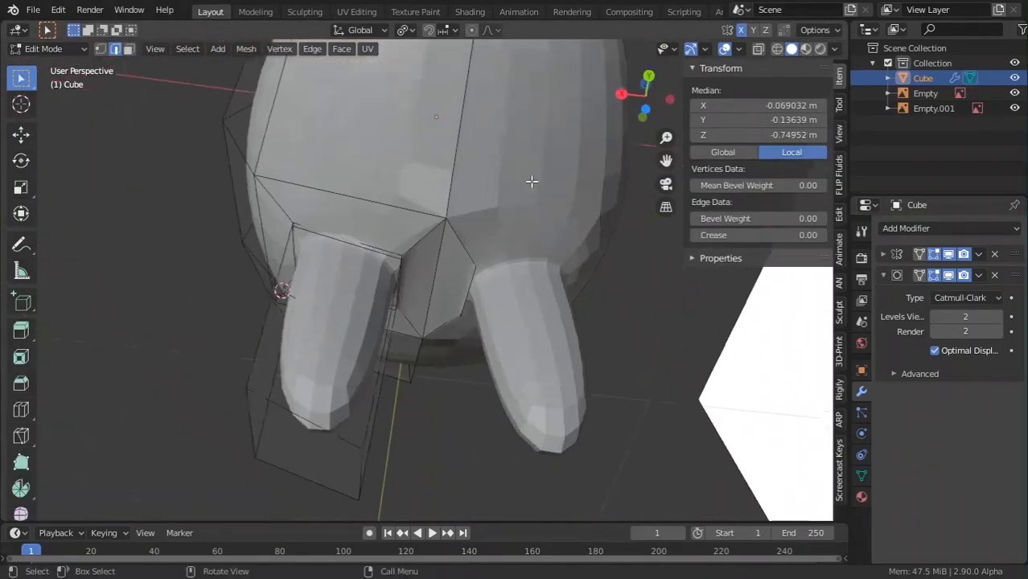
scroll(514, 209, up, 1)
drag(489, 315, 513, 364)
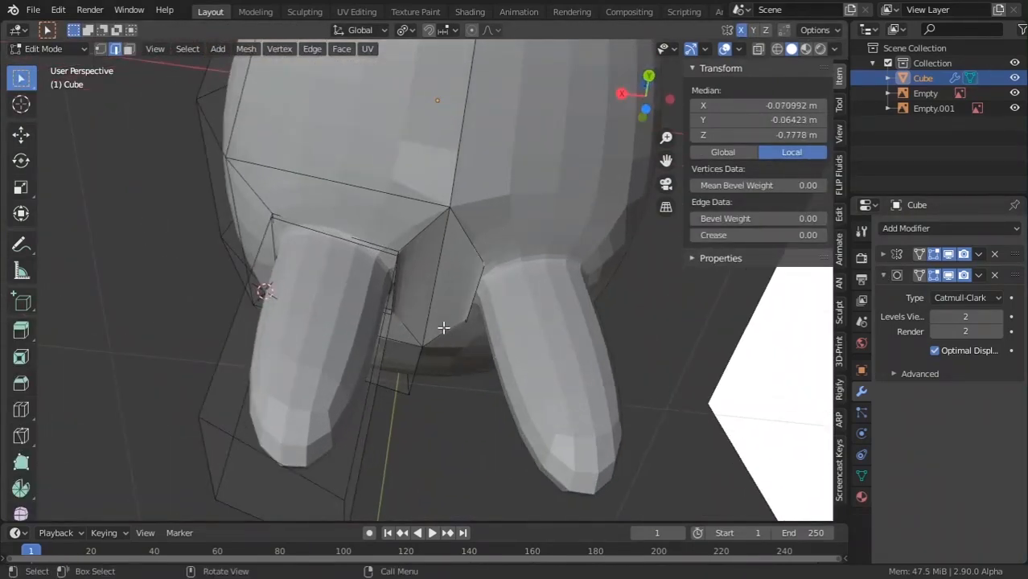
key(z)
click(354, 327)
drag(452, 247, 527, 340)
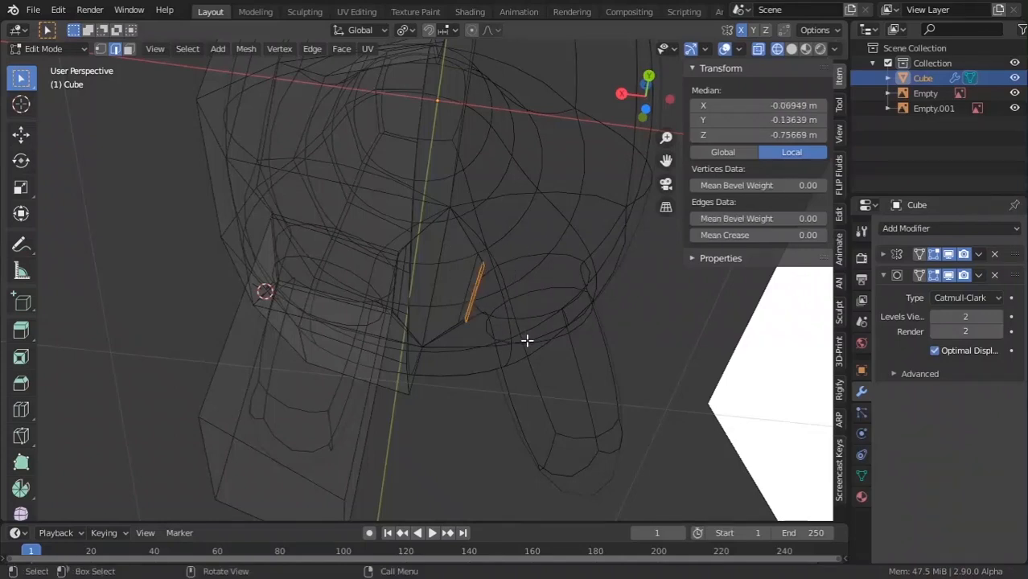
key(x)
click(527, 339)
Return to object mode with solid shading and orbit to check the cleaned underside.
key(Tab)
key(z)
click(751, 407)
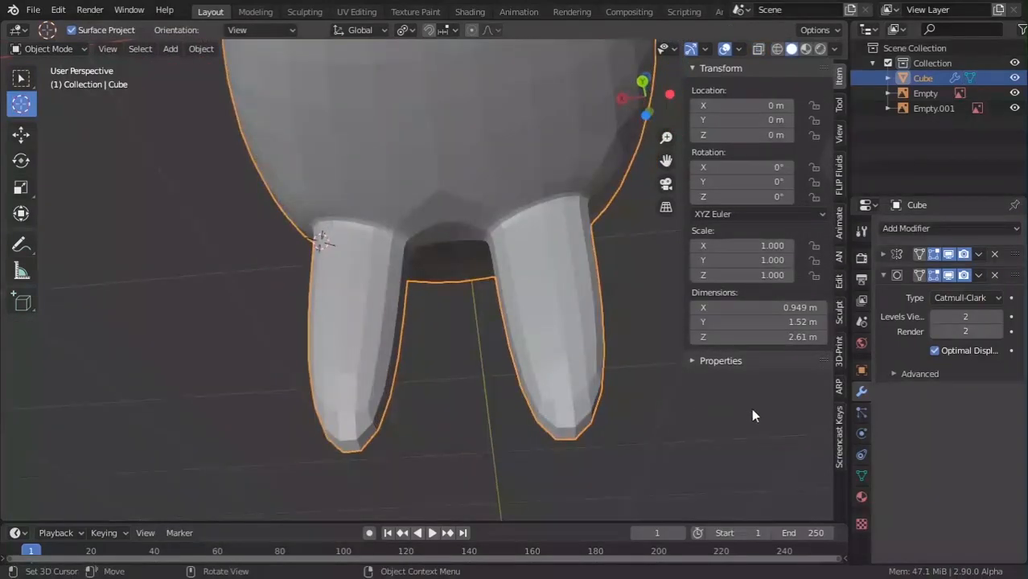
scroll(502, 275, down, 2)
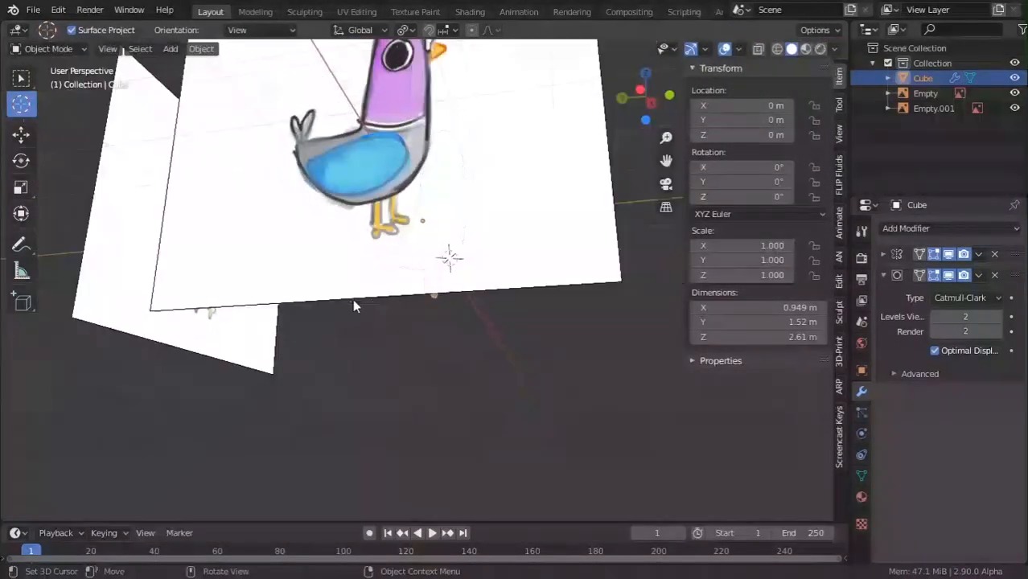
scroll(353, 299, down, 5)
middle_drag(353, 299, 257, 328)
scroll(258, 327, up, 2)
middle_drag(258, 328, 459, 282)
scroll(438, 343, up, 3)
Slide an edge loop along the leg, then undo the change.
scroll(402, 343, up, 2)
scroll(455, 328, up, 2)
key(Tab)
scroll(459, 282, up, 2)
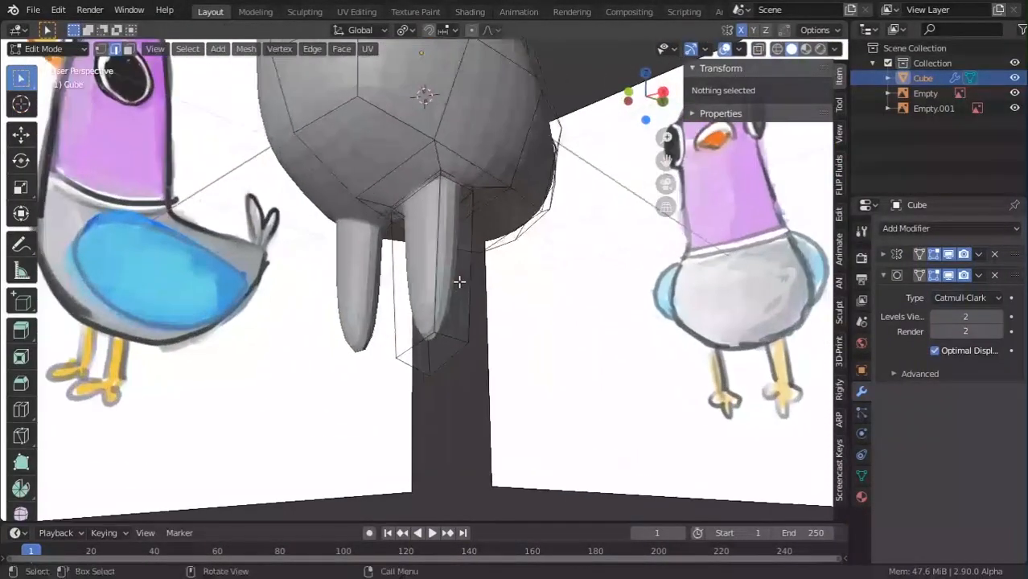
alt+click(455, 287)
key(g)
key(g)
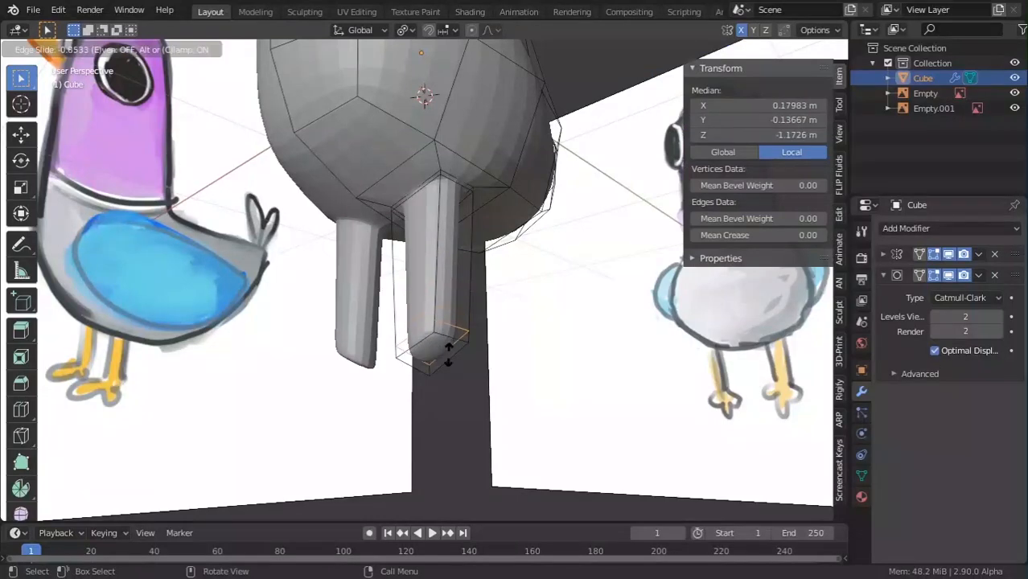
click(448, 351)
middle_drag(452, 349, 468, 301)
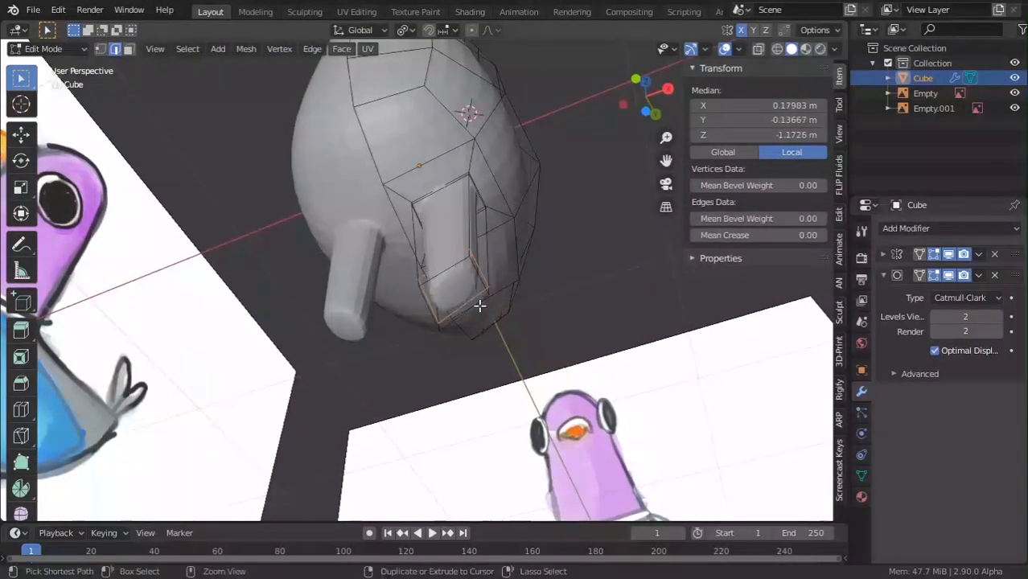
key(ctrl+z)
Select the leg's bottom face and narrow it to a scale of 0.742.
click(451, 278)
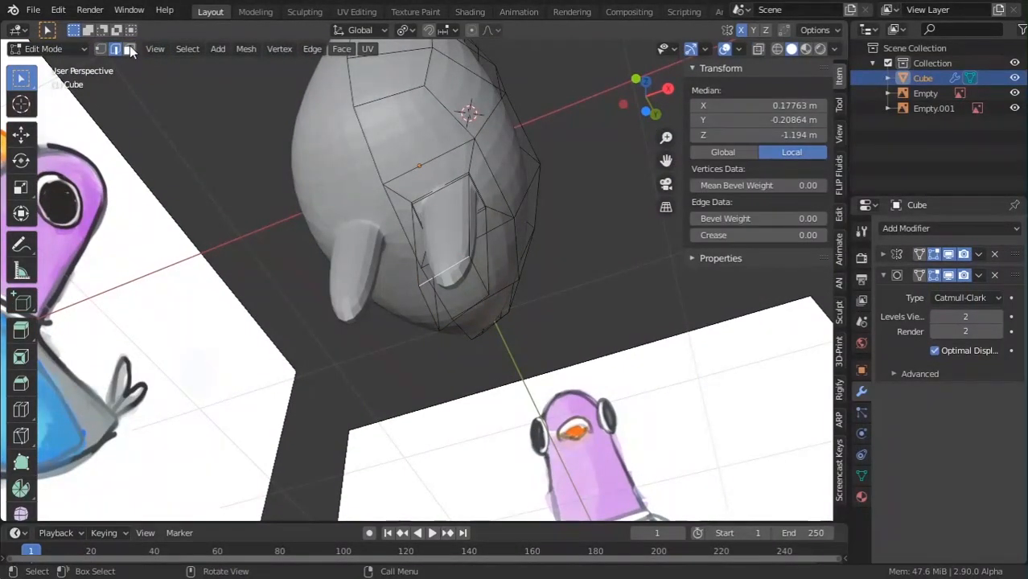
click(129, 49)
click(475, 295)
key(s)
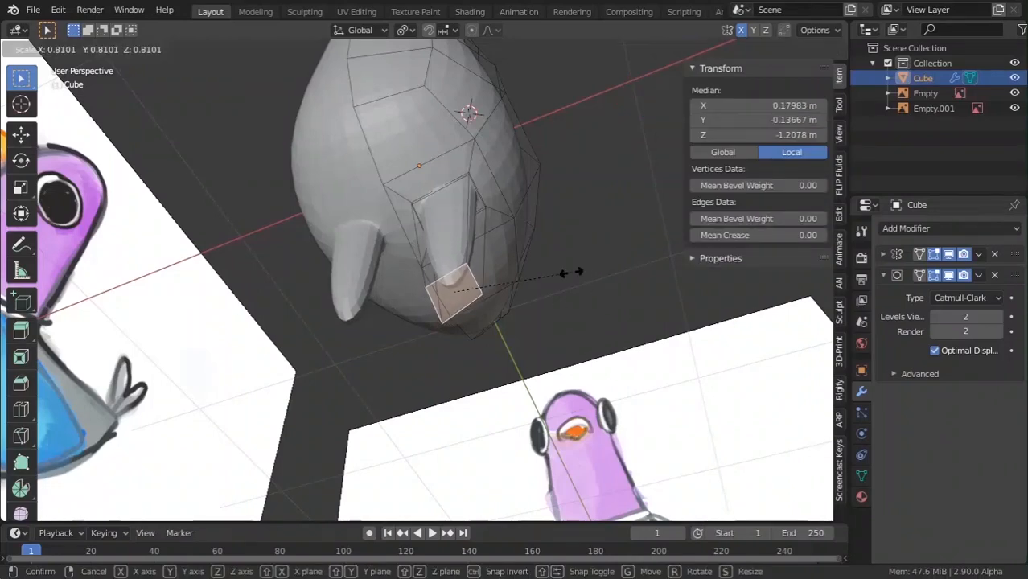
click(562, 280)
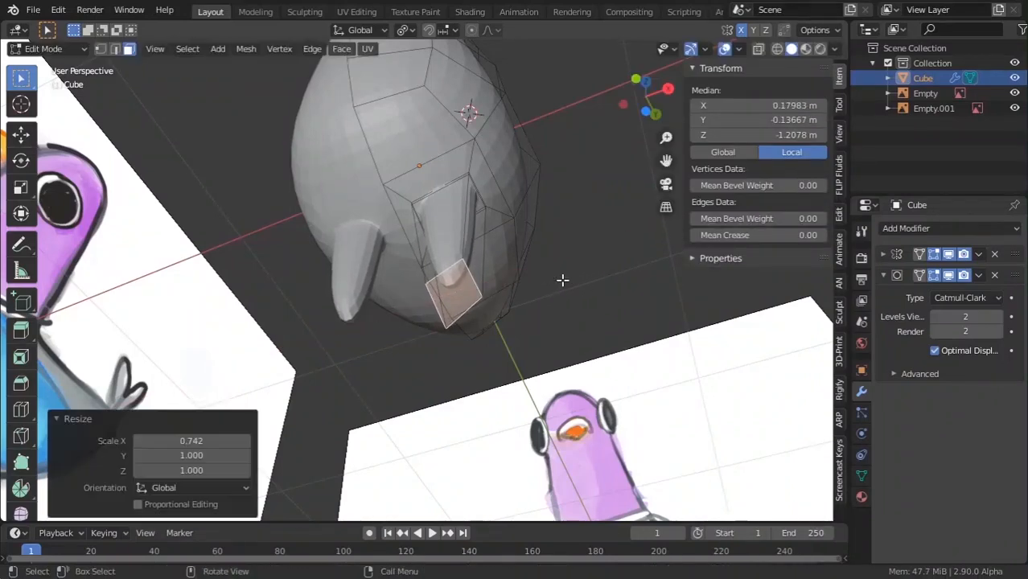
Apply LoopTools Flatten to the leg's bottom face.
middle_drag(490, 248, 490, 313)
right_click(490, 312)
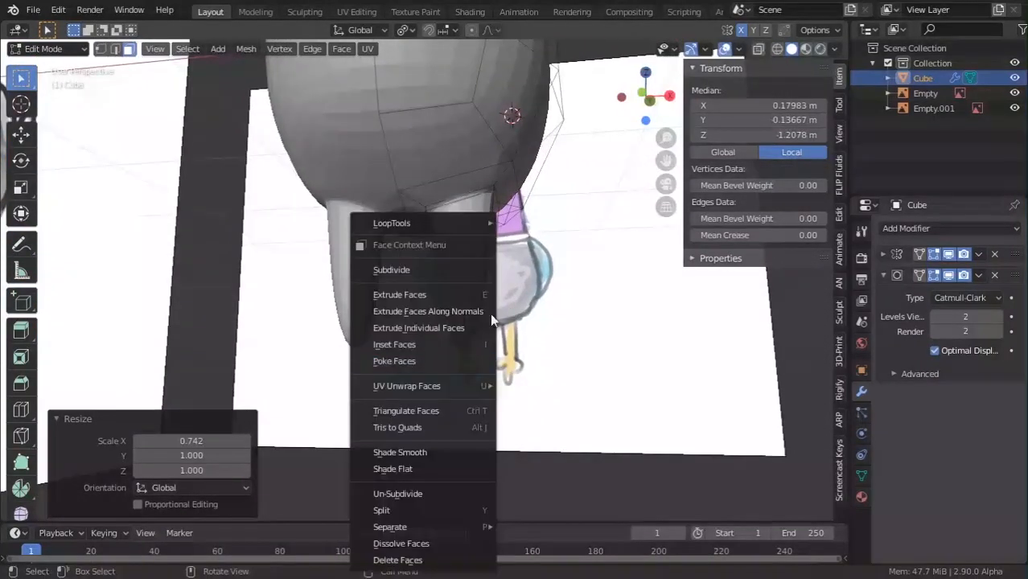
mouse_move(439, 223)
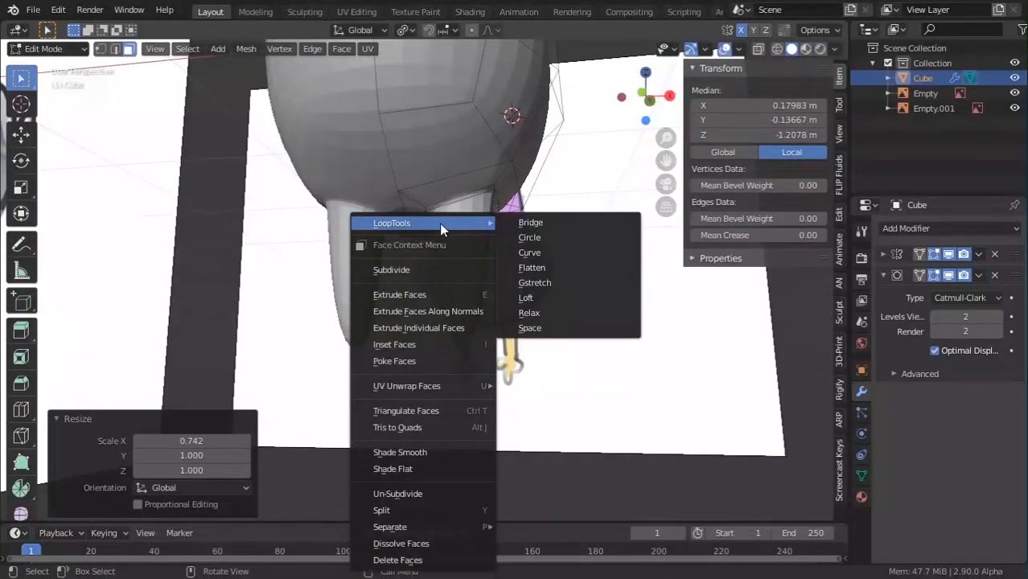
click(530, 267)
Scale the bottom face to 0 on Z so it sits perfectly level.
middle_drag(440, 300, 442, 203)
middle_drag(470, 157, 427, 172)
key(s)
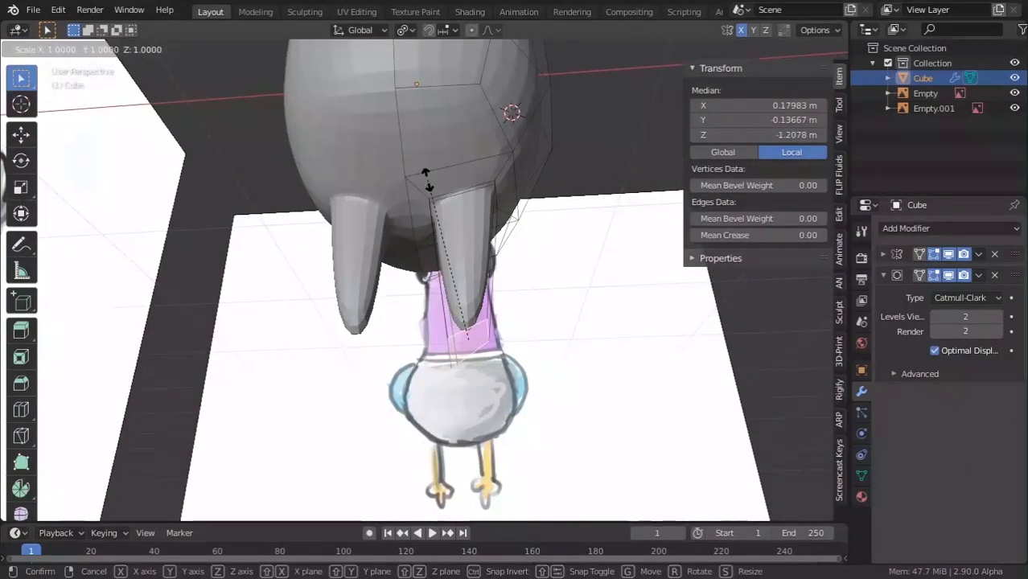
key(z)
key(0)
key(Return)
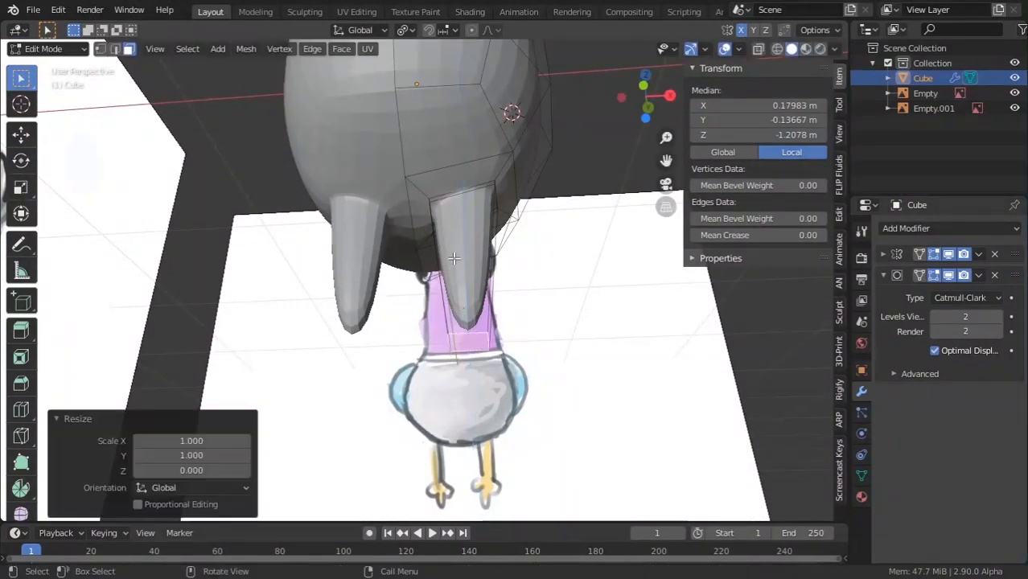
key(Tab)
middle_drag(454, 258, 461, 346)
key(Tab)
Add a loop cut near the leg bottom and flatten it level on Z.
click(461, 346)
click(474, 367)
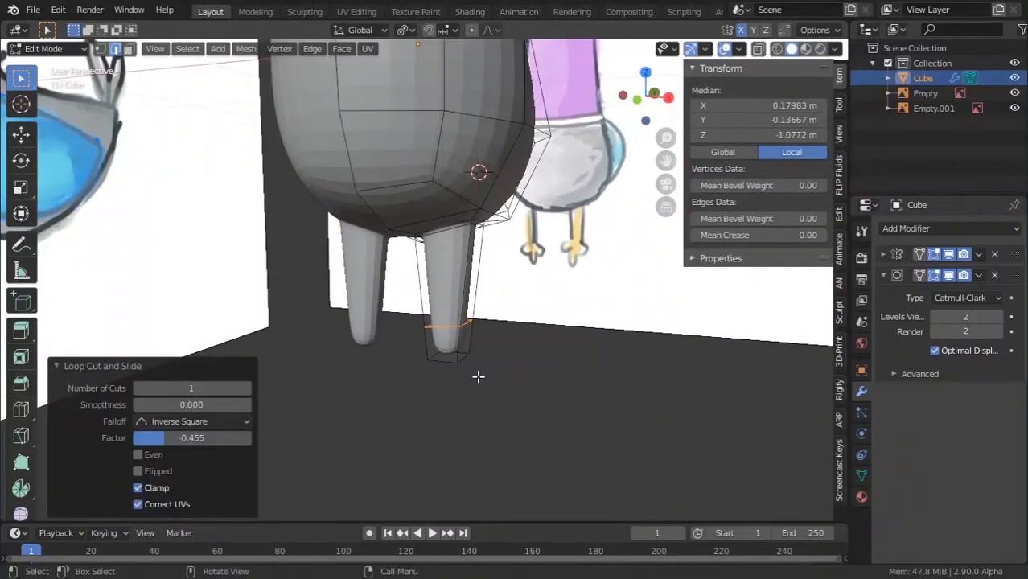
key(s)
key(z)
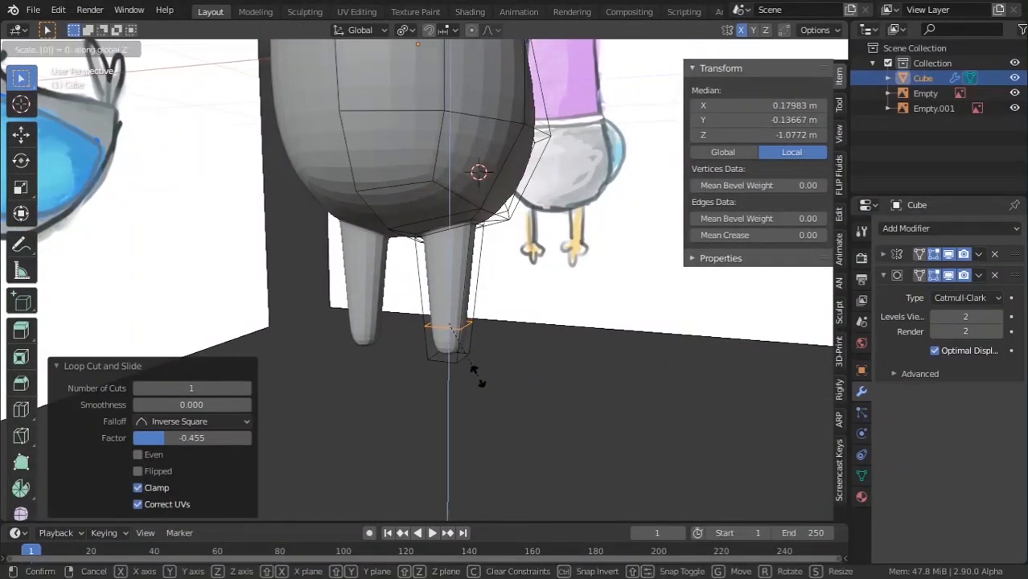
key(Return)
scroll(476, 375, up, 3)
key(Tab)
middle_drag(477, 376, 517, 380)
scroll(433, 392, down, 4)
scroll(517, 379, up, 3)
key(Tab)
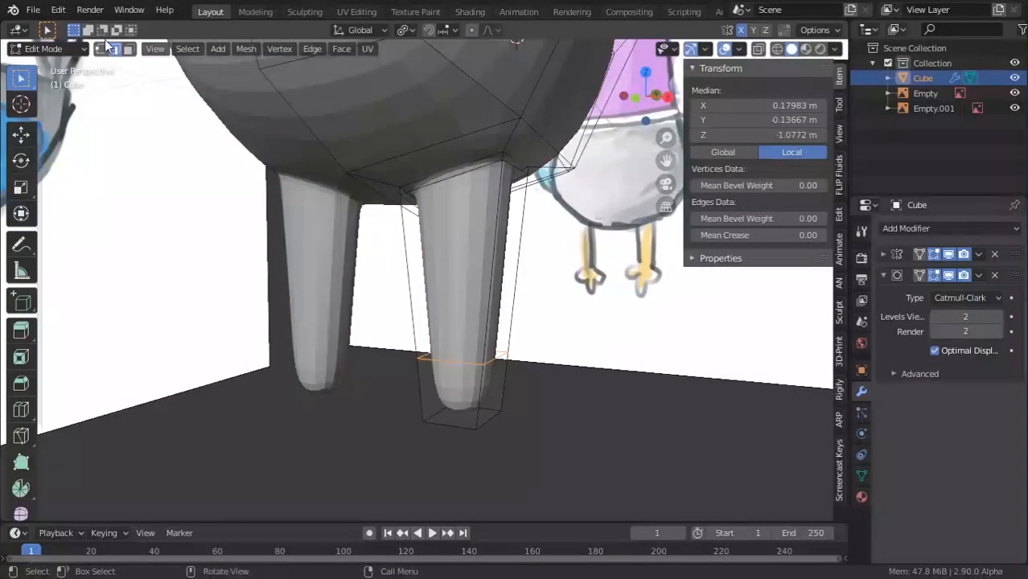
Extrude the leg's front lower face forward into a foot and scale it slightly.
click(129, 49)
click(454, 372)
middle_drag(453, 371, 399, 388)
scroll(399, 387, down, 2)
key(KP_1)
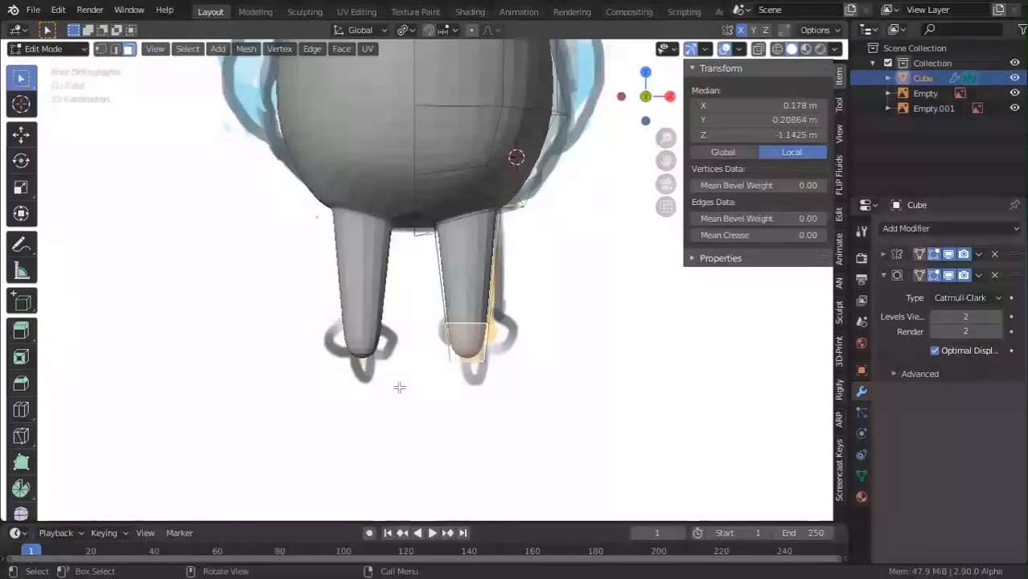
key(KP_3)
scroll(398, 388, up, 2)
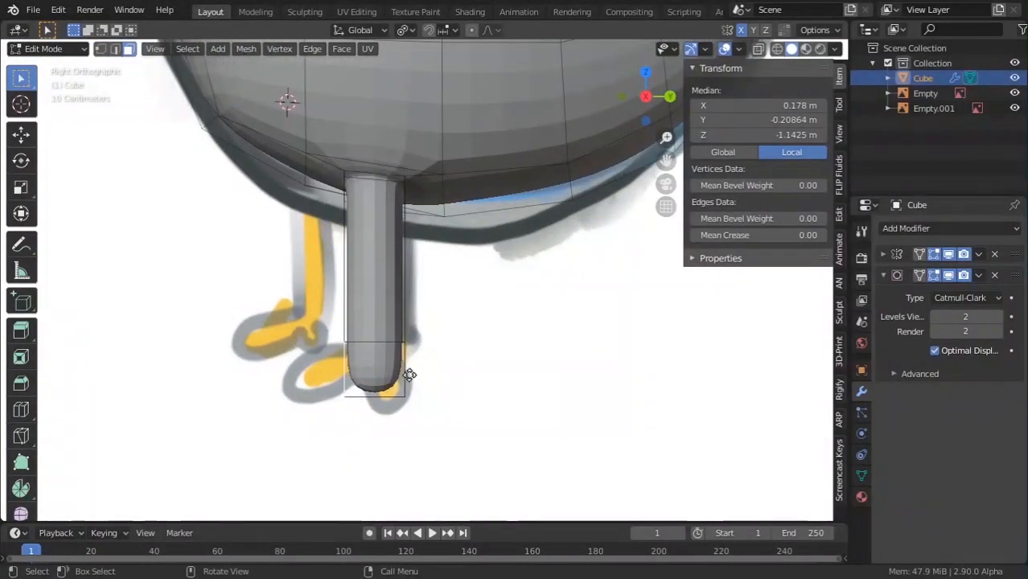
key(e)
click(342, 381)
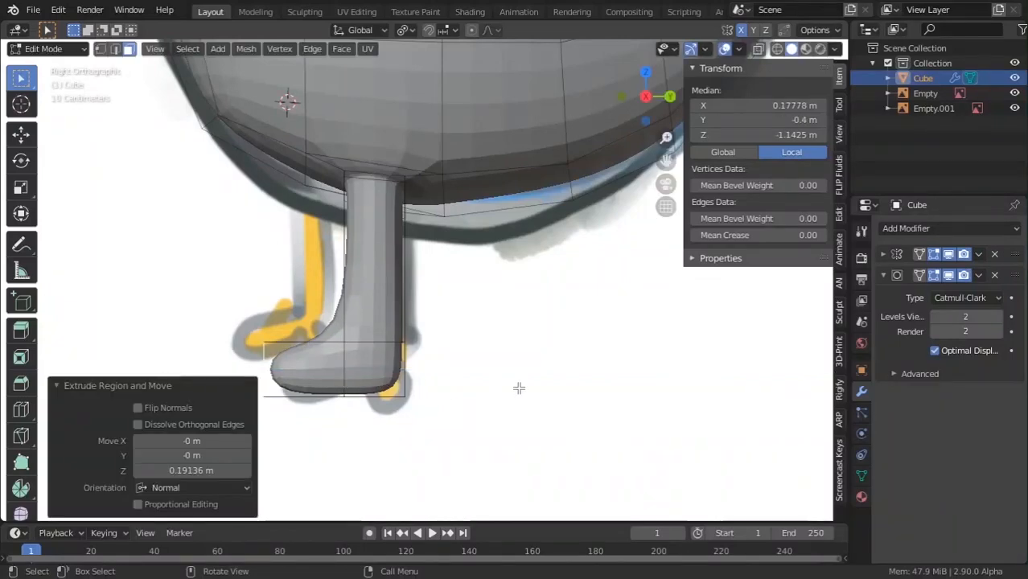
key(s)
click(435, 359)
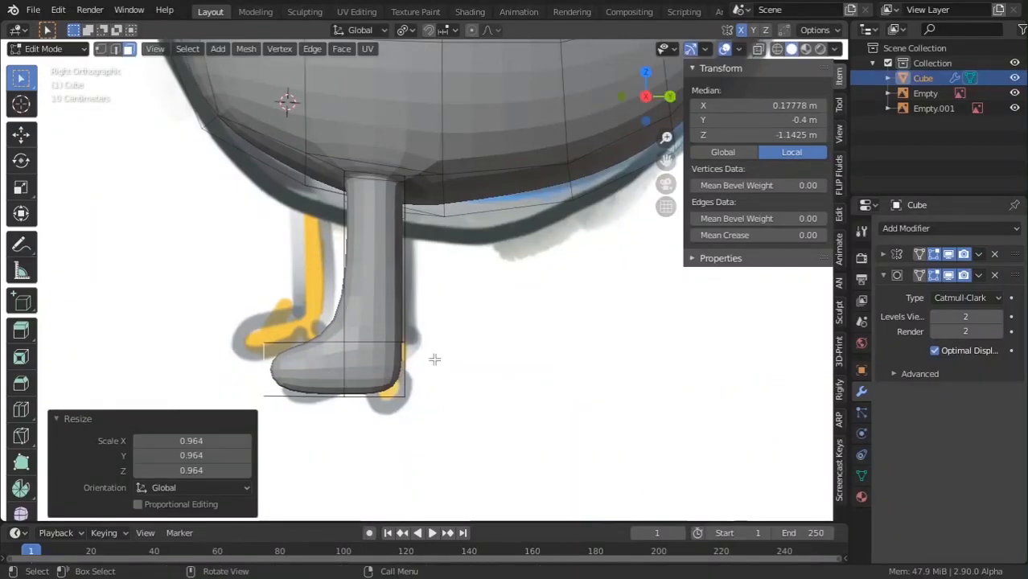
Add a loop cut across the foot, then view the whole pigeon.
key(ctrl+r)
click(307, 344)
click(340, 345)
key(Tab)
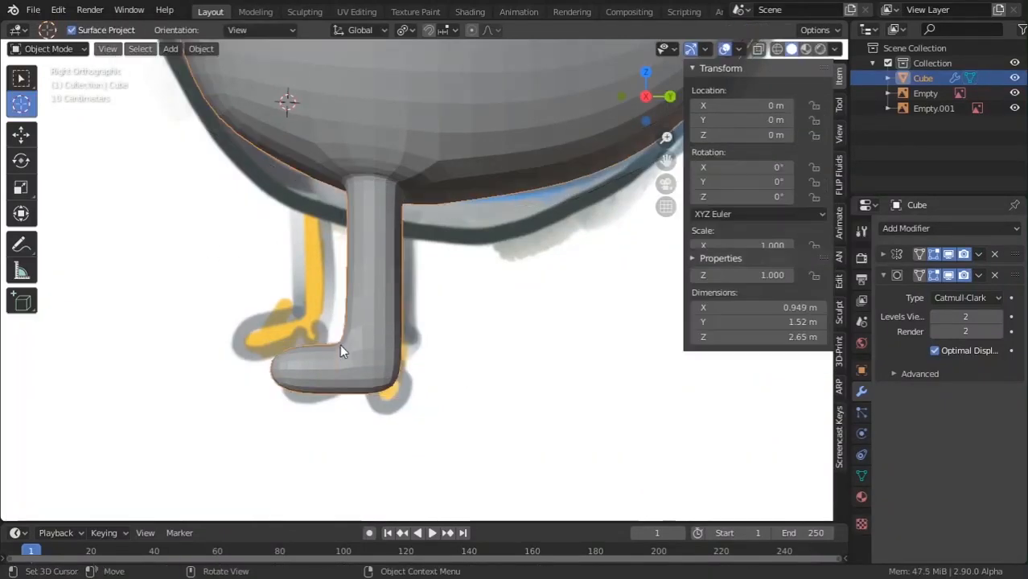
scroll(343, 351, down, 4)
middle_drag(343, 351, 385, 376)
scroll(490, 408, down, 5)
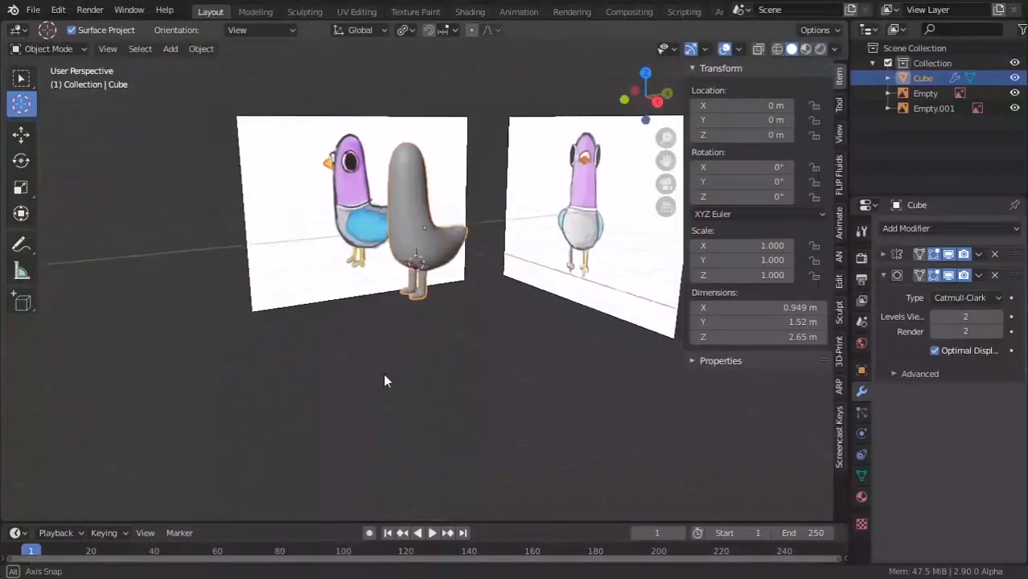
scroll(397, 339, up, 5)
Extrude the foot's heel face and its inner side face outward.
scroll(472, 332, up, 3)
key(Tab)
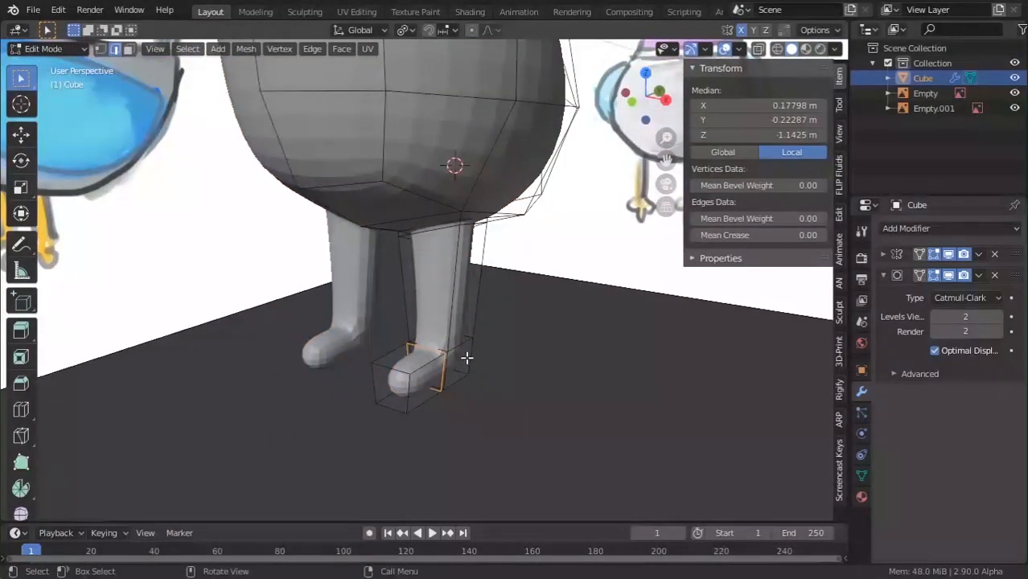
click(129, 50)
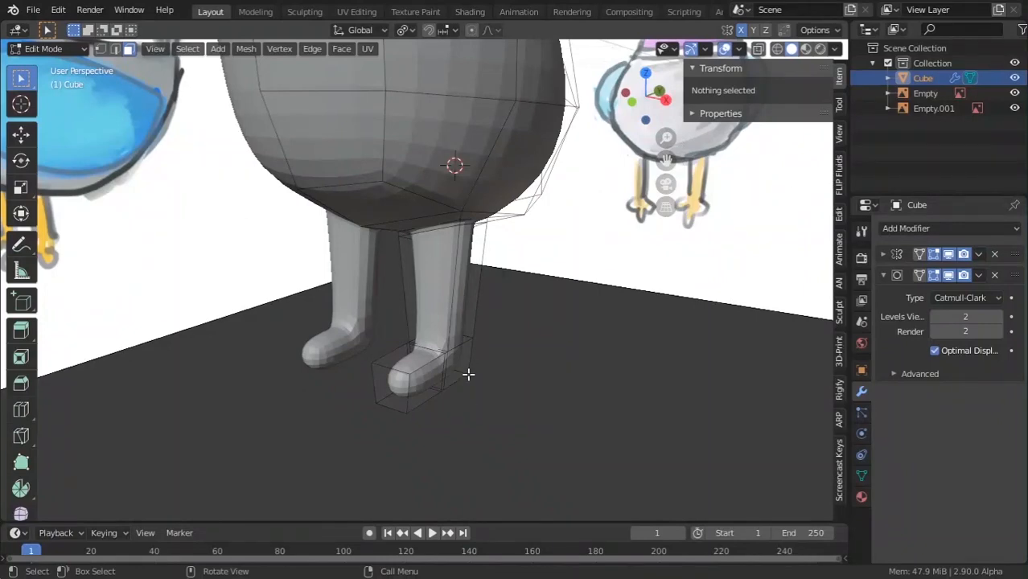
click(456, 363)
middle_drag(484, 367, 492, 365)
scroll(494, 365, up, 3)
key(e)
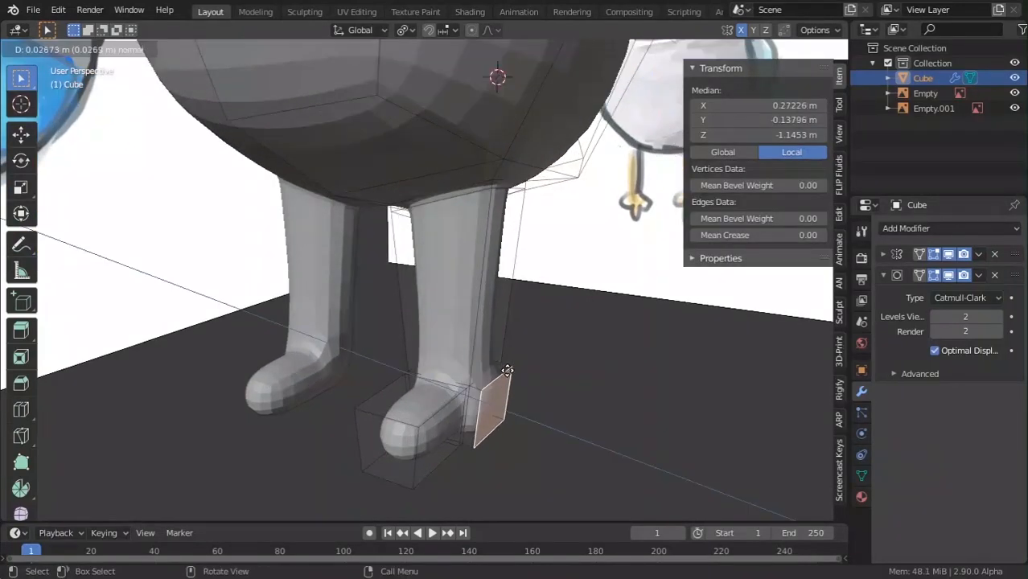
click(534, 385)
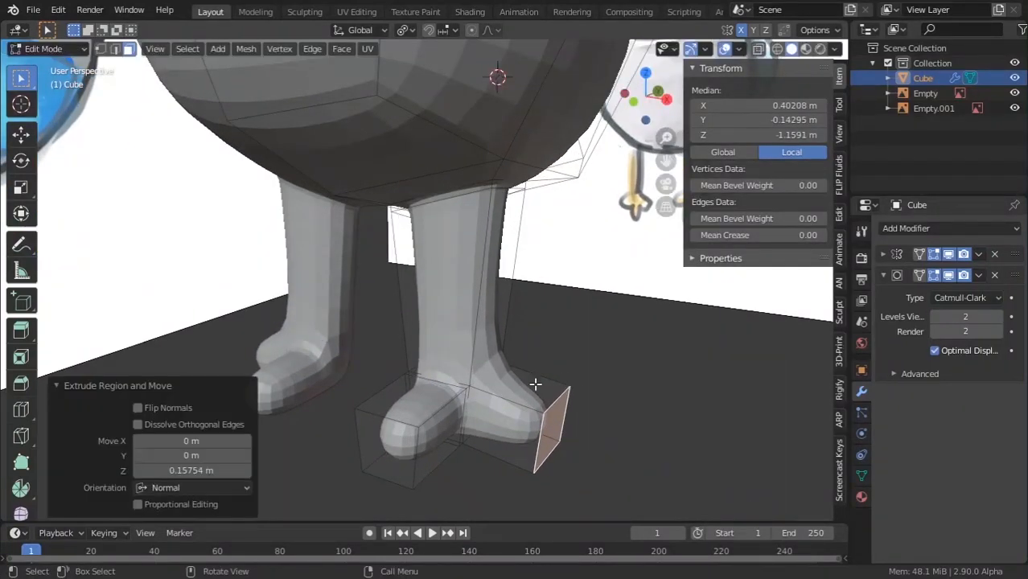
middle_drag(535, 385, 581, 383)
click(467, 378)
key(e)
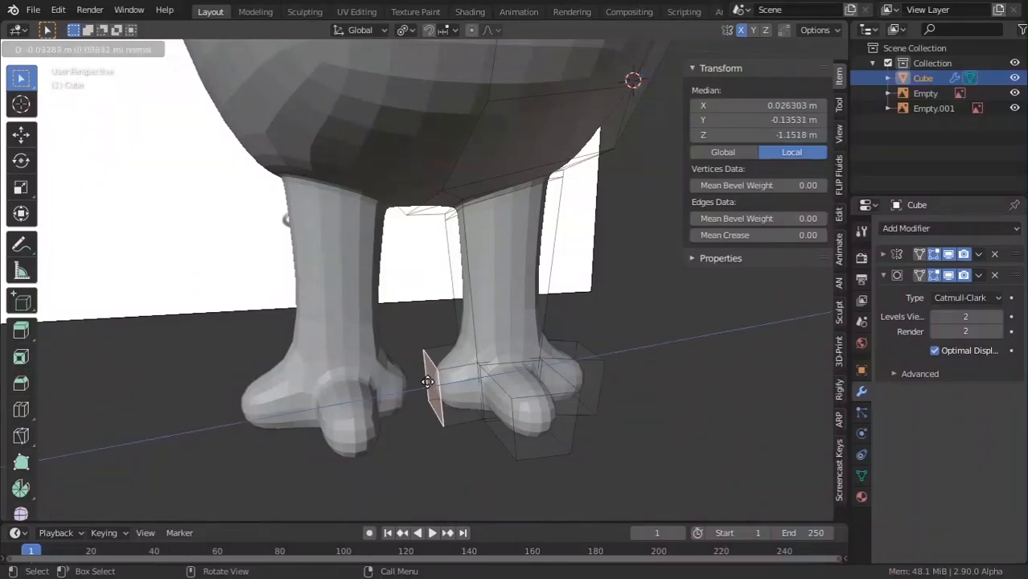
click(427, 379)
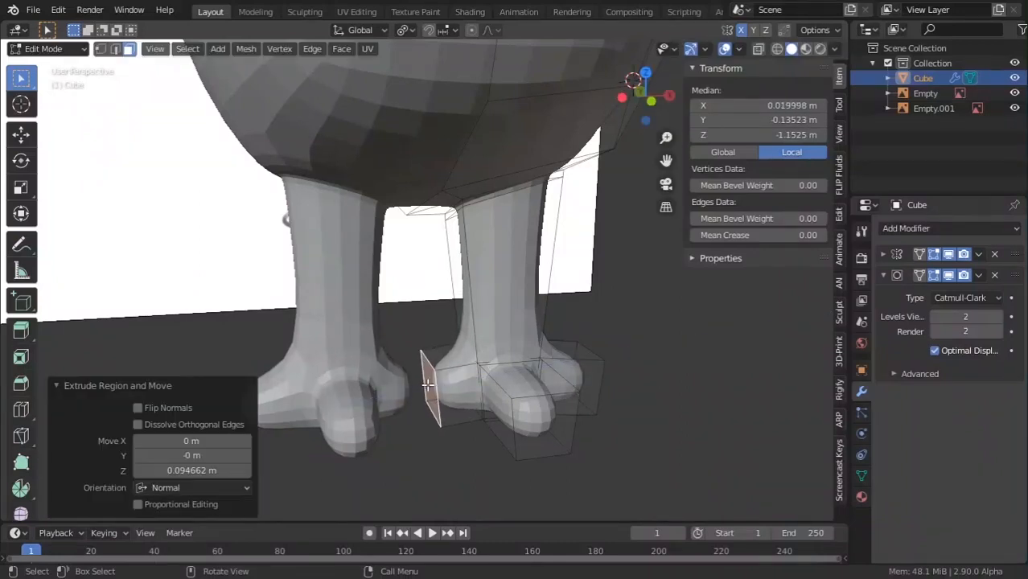
Extrude both side faces of the foot, scale them, and extend them forward as toes.
click(484, 393)
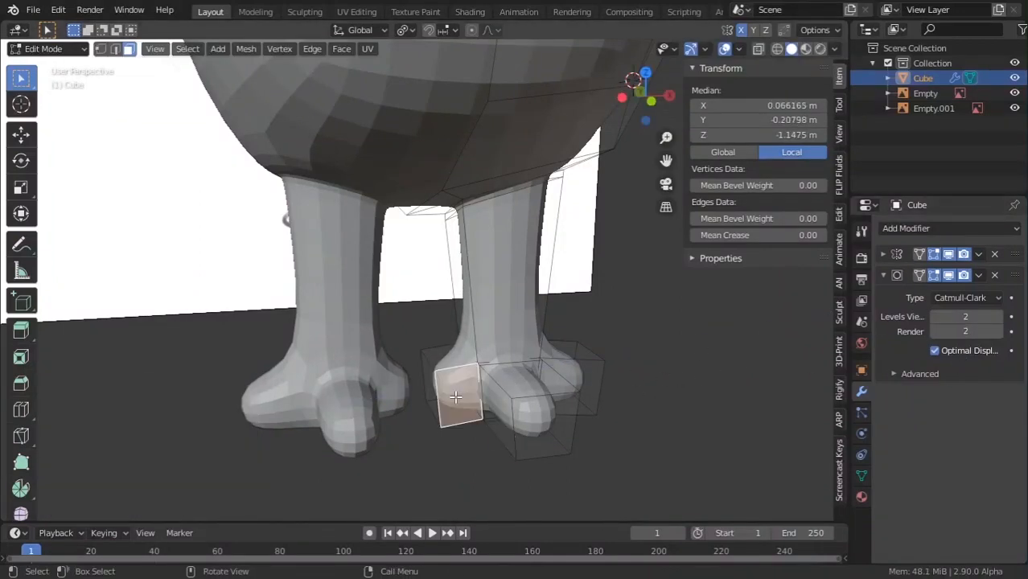
middle_drag(484, 393, 491, 400)
shift+click(565, 402)
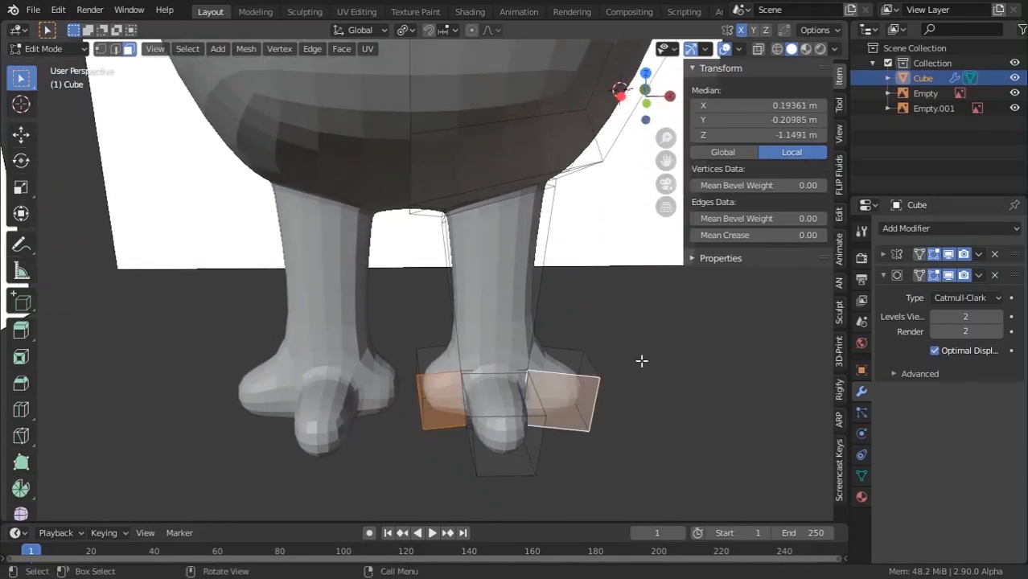
key(e)
right_click(629, 360)
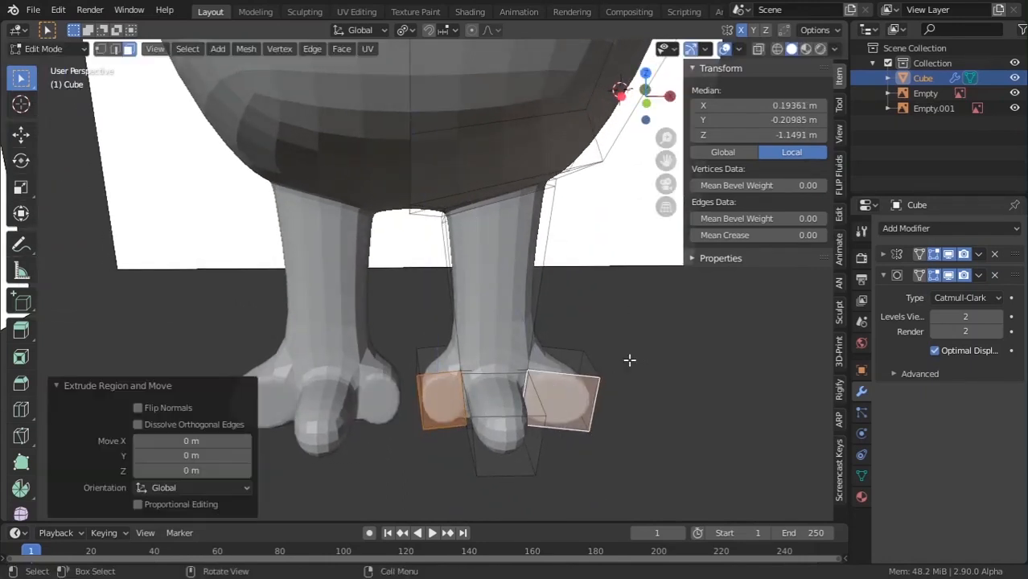
key(s)
click(655, 362)
middle_drag(654, 362, 585, 389)
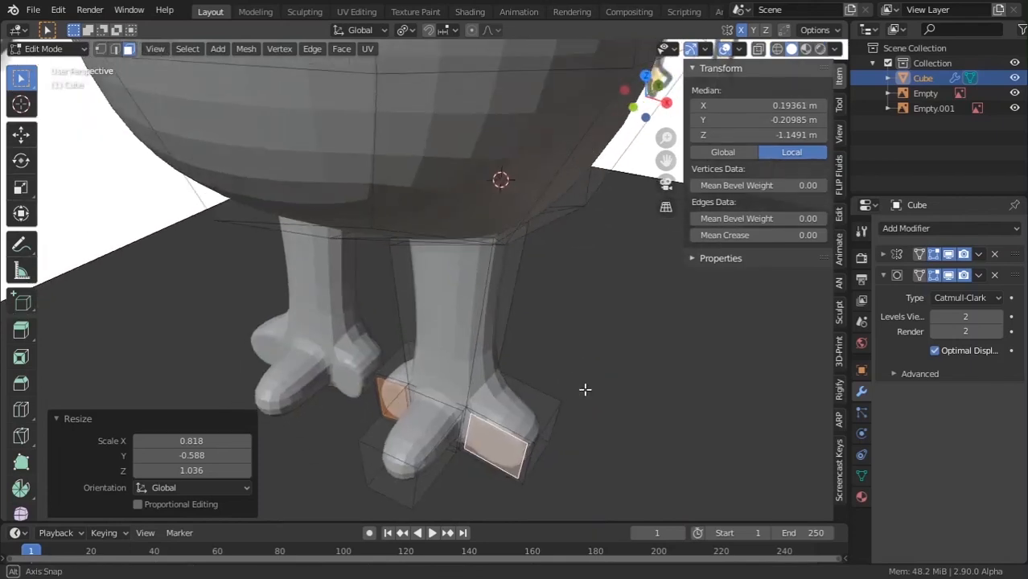
key(e)
click(524, 442)
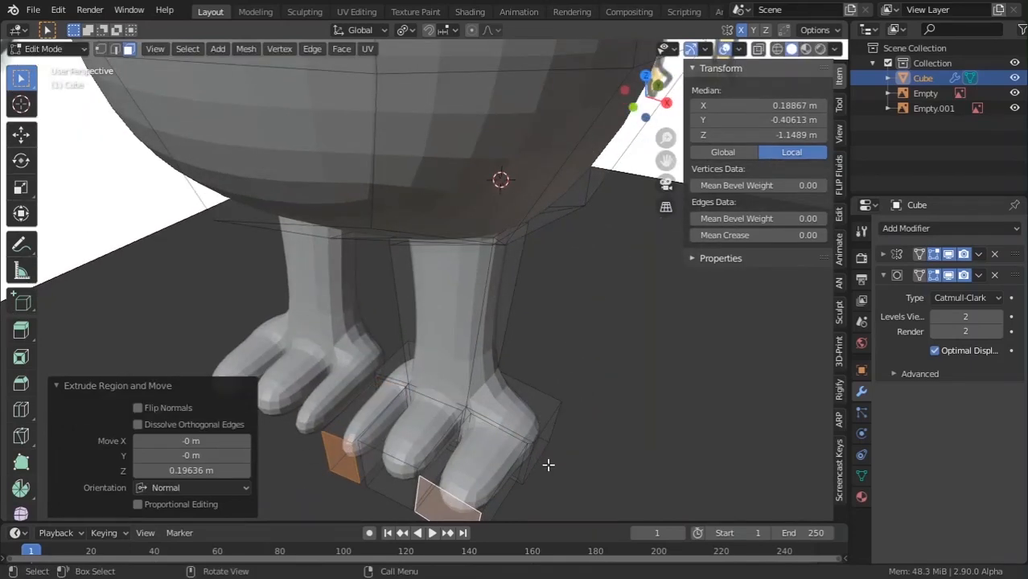
Flatten the outer toe's side face along global X and vertex-slide it about halfway.
key(Tab)
middle_drag(582, 429, 608, 441)
key(Tab)
click(527, 419)
click(476, 411)
key(s)
key(x)
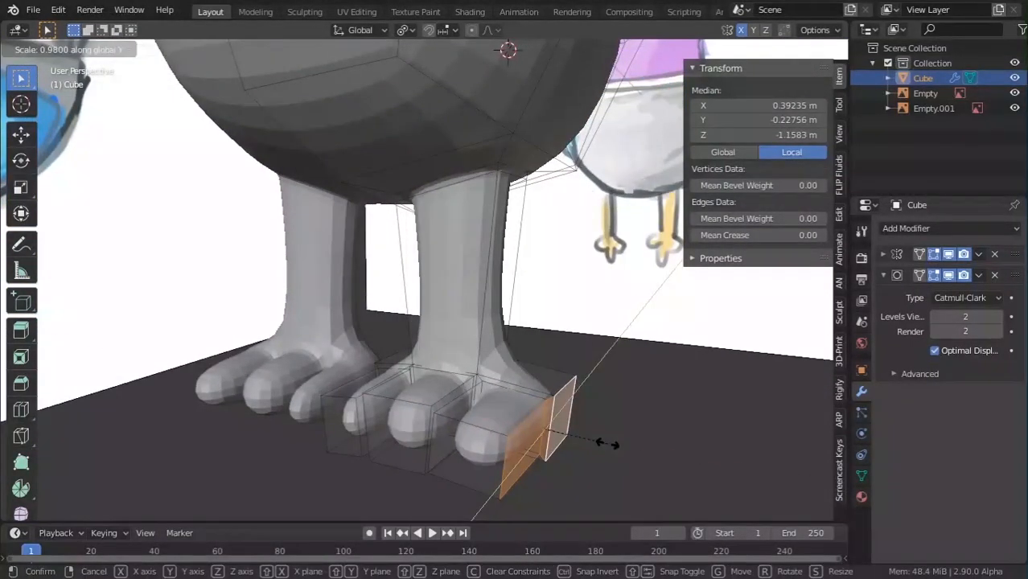
key(x)
key(Return)
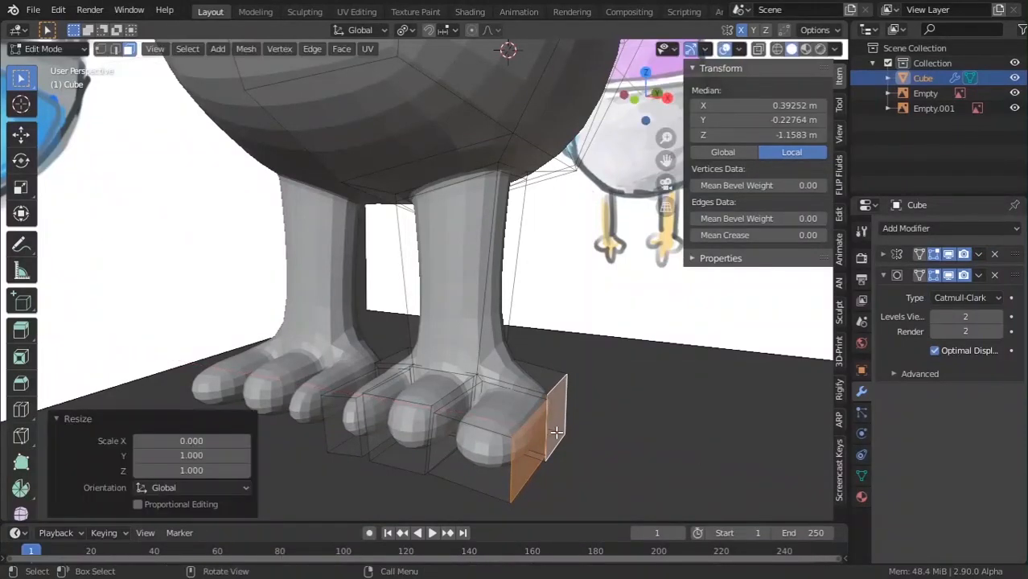
key(shift+v)
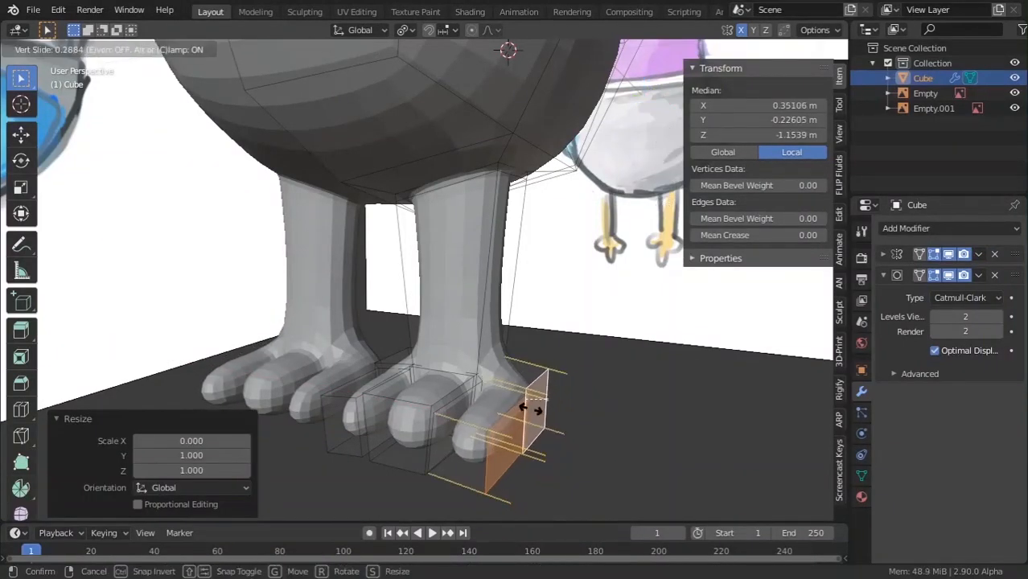
click(516, 410)
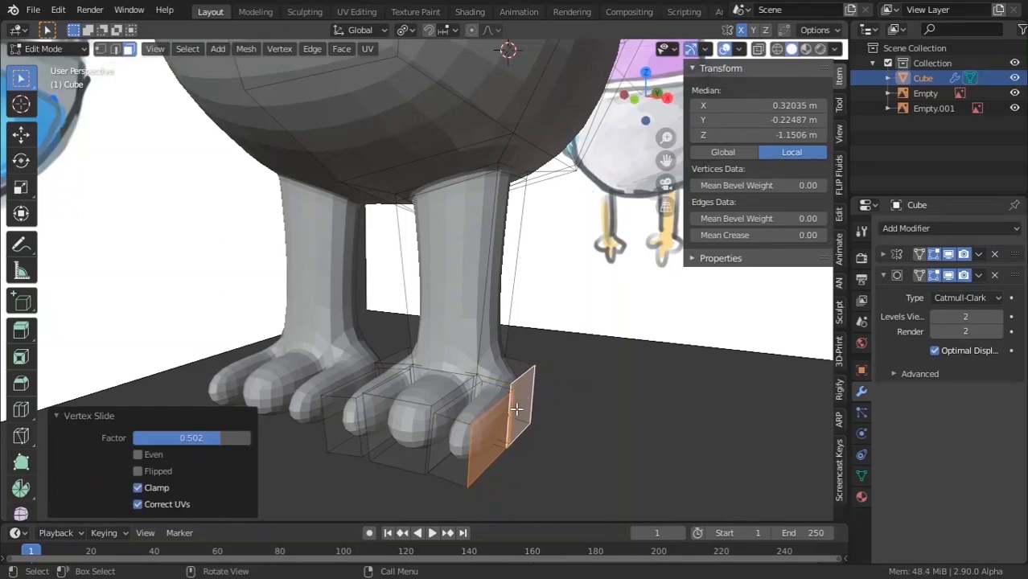
Inspect the three-toed feet from the front in Object Mode.
key(Tab)
scroll(481, 345, down, 4)
middle_drag(481, 345, 514, 336)
scroll(473, 380, down, 4)
scroll(481, 385, down, 3)
scroll(430, 354, up, 5)
key(Tab)
scroll(473, 316, up, 3)
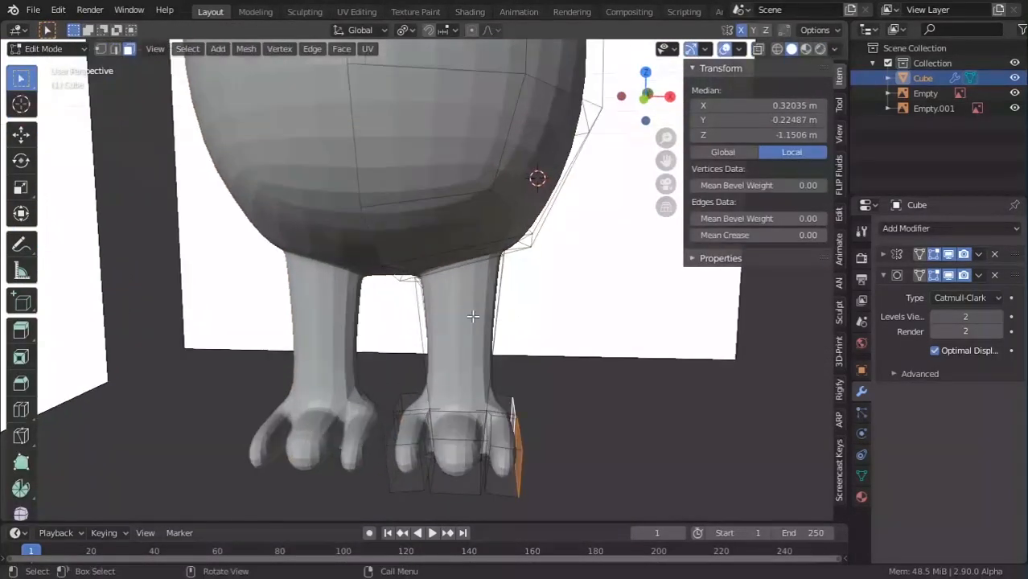
Add an edge loop across the right leg and scale it in to narrow the leg.
click(504, 330)
key(ctrl+r)
click(502, 329)
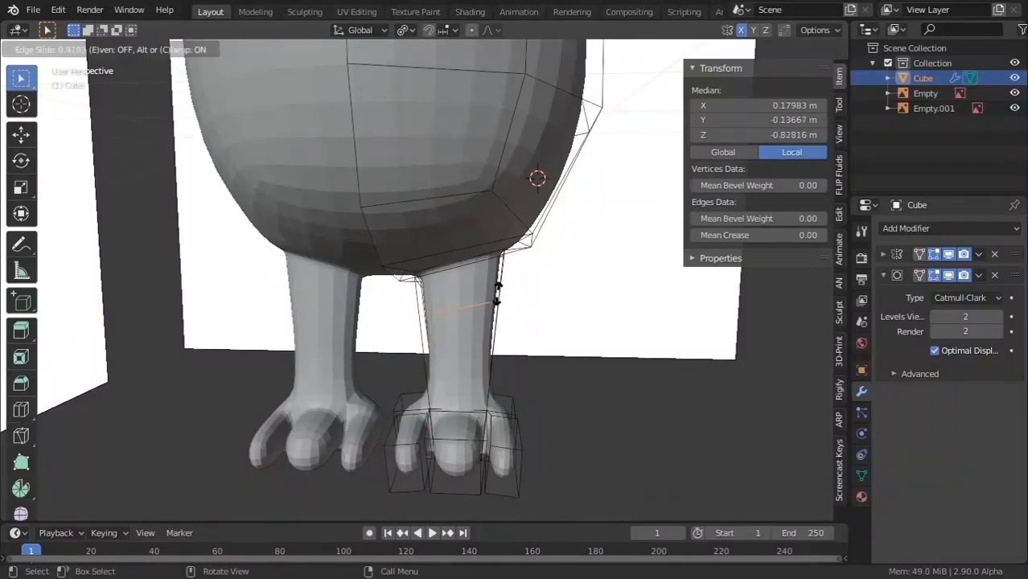
click(497, 291)
key(s)
click(496, 315)
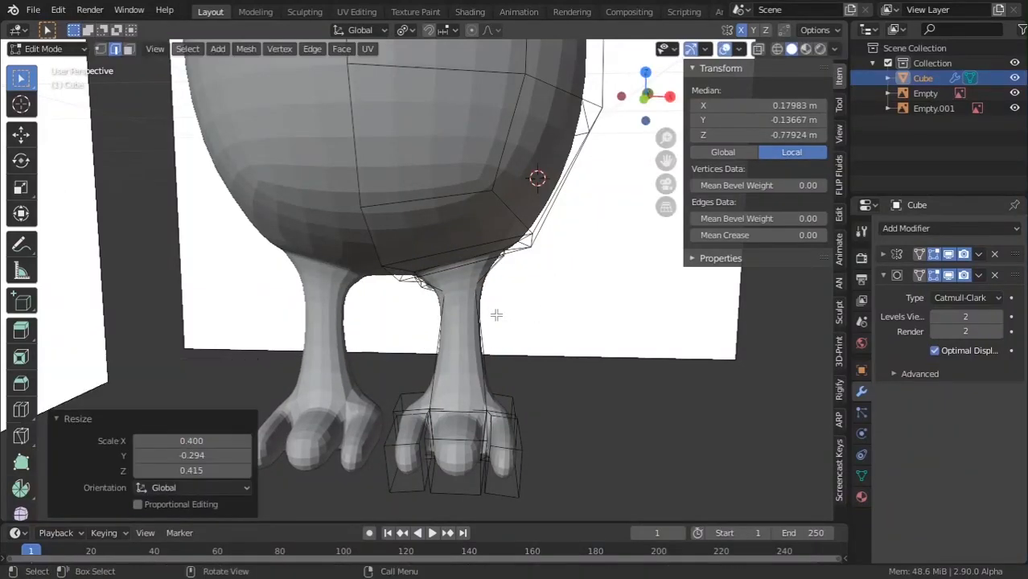
Cut a second loop near the ankle and scale it outward to widen the leg.
middle_drag(522, 364, 500, 348)
shift+middle_drag(500, 348, 456, 320)
scroll(440, 318, up, 3)
key(ctrl+r)
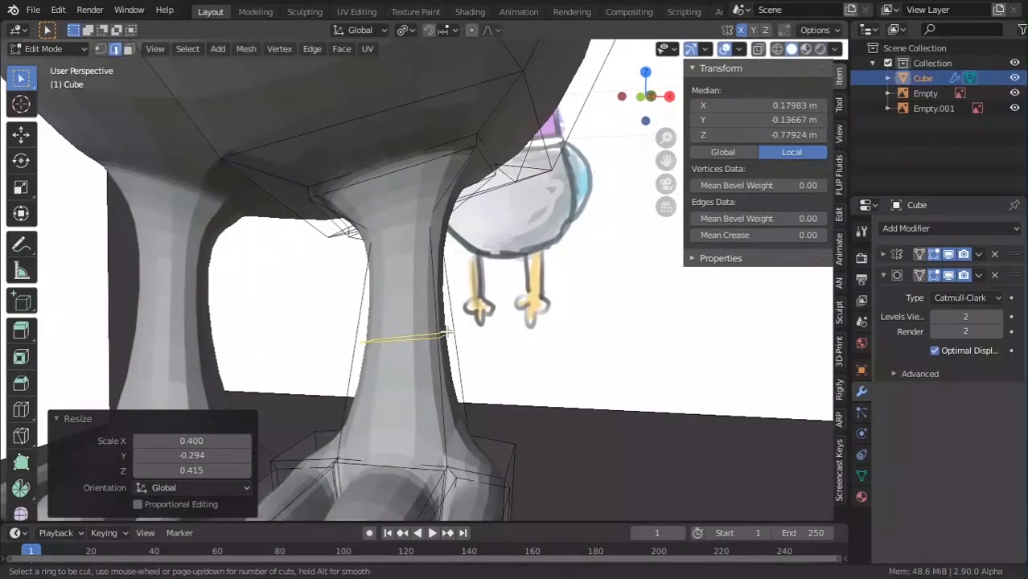
click(446, 333)
click(455, 414)
key(s)
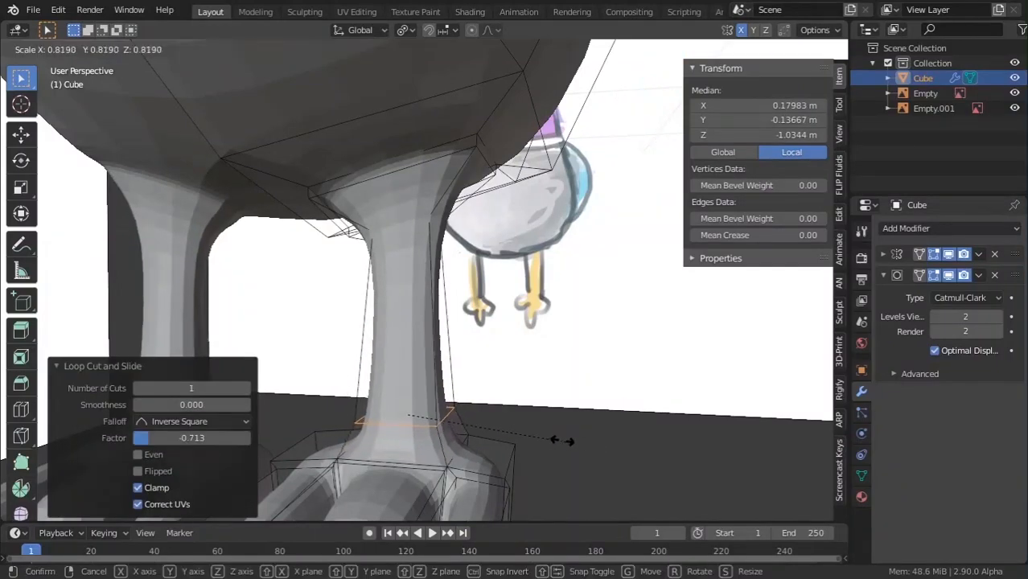
click(534, 434)
Move that loop further down the leg and scale it along the X axis.
key(g)
key(g)
click(550, 455)
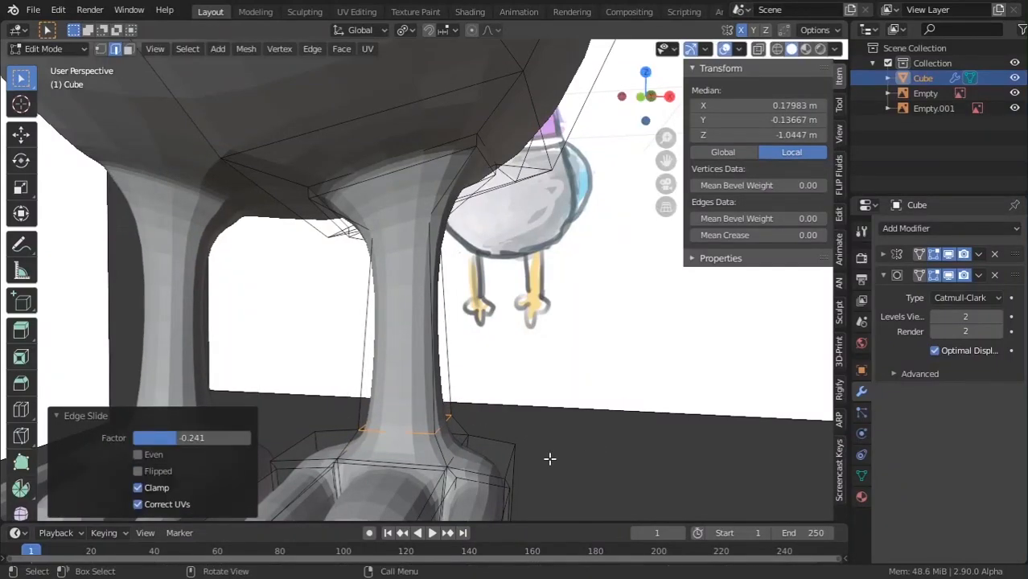
key(s)
key(x)
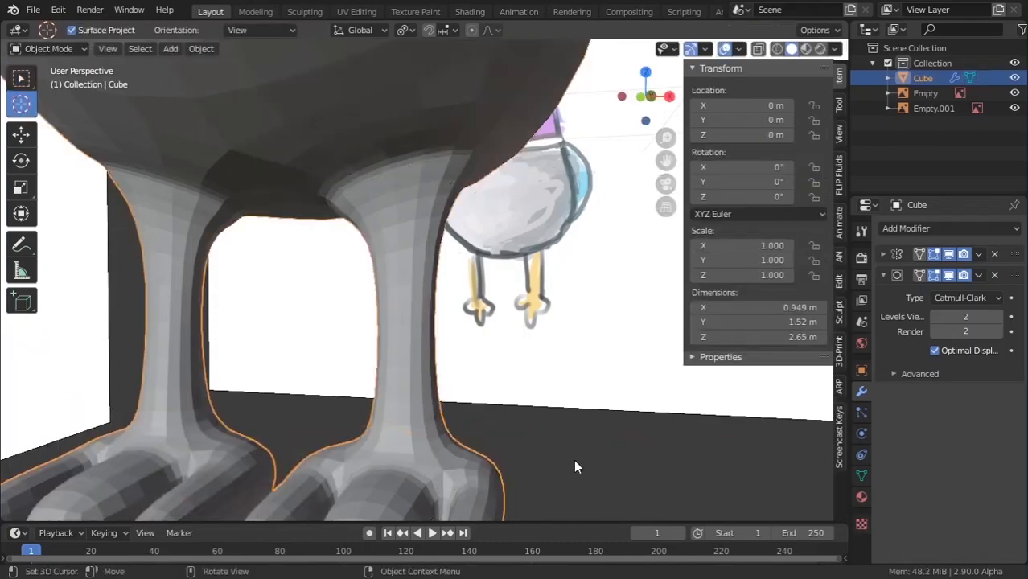
In edge select mode, scale the selected leg loop to taper the leg.
middle_drag(574, 460, 420, 443)
scroll(412, 441, down, 3)
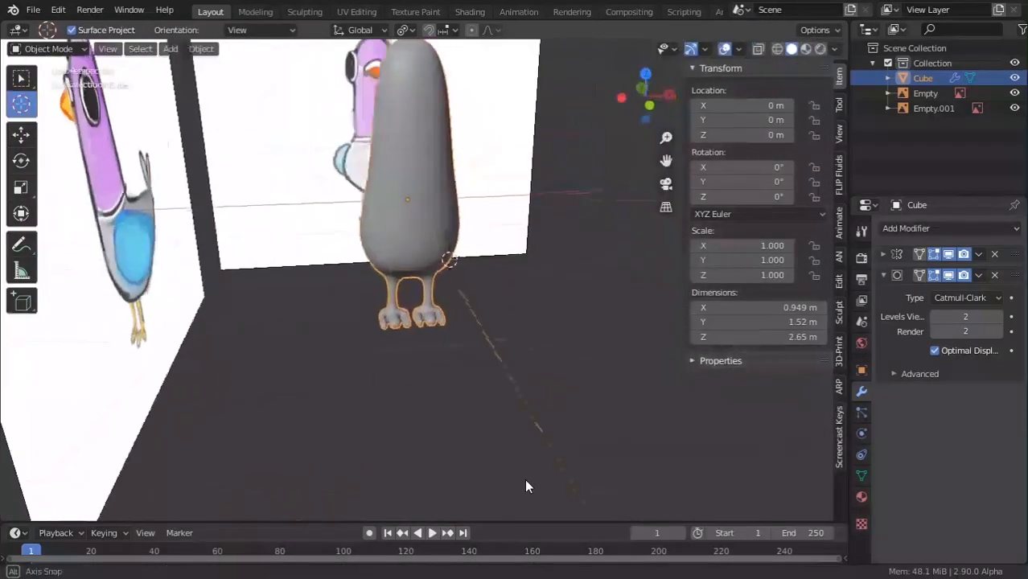
key(Tab)
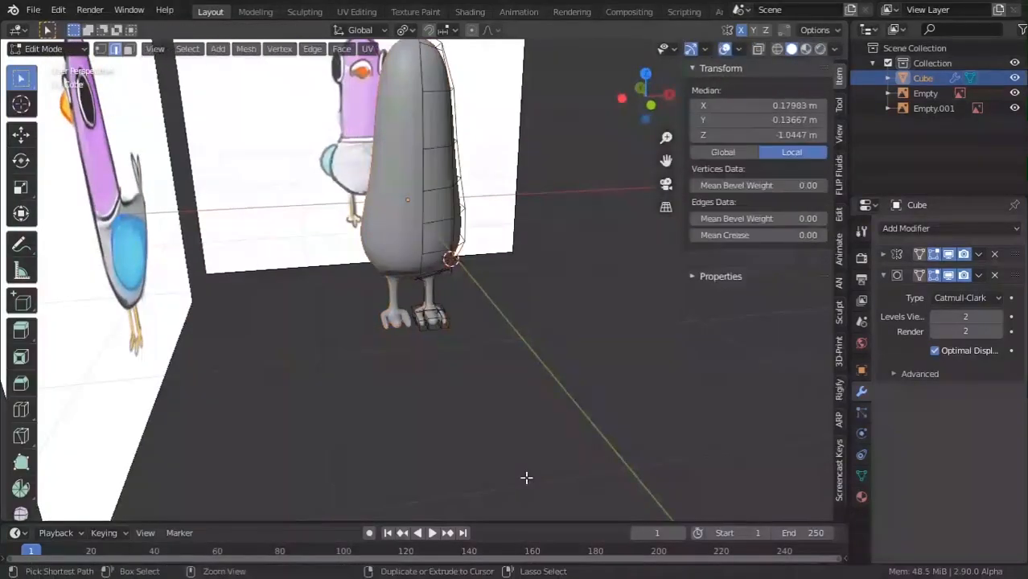
middle_drag(524, 485, 443, 404)
scroll(443, 404, up, 4)
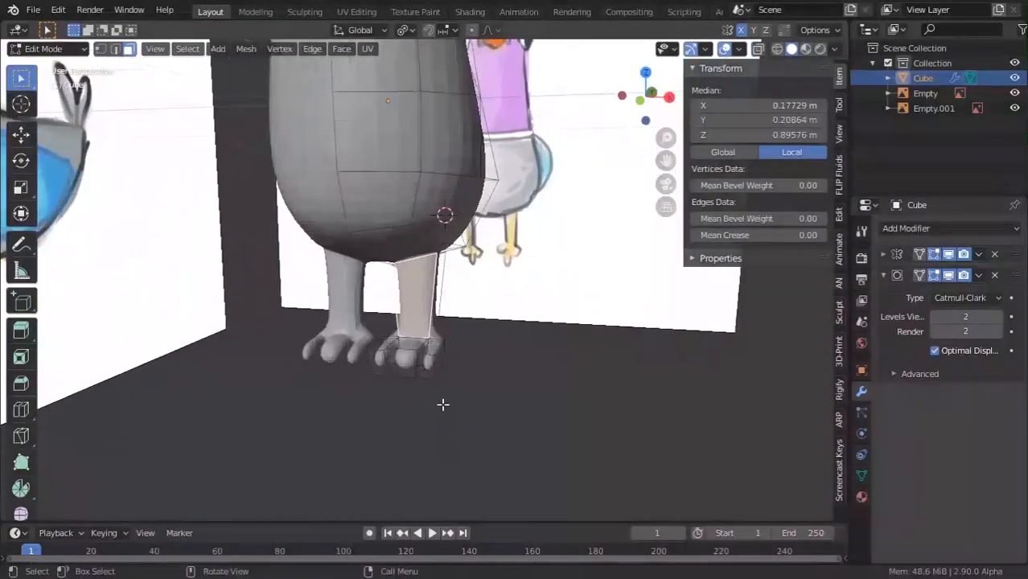
key(Tab)
key(Tab)
click(116, 51)
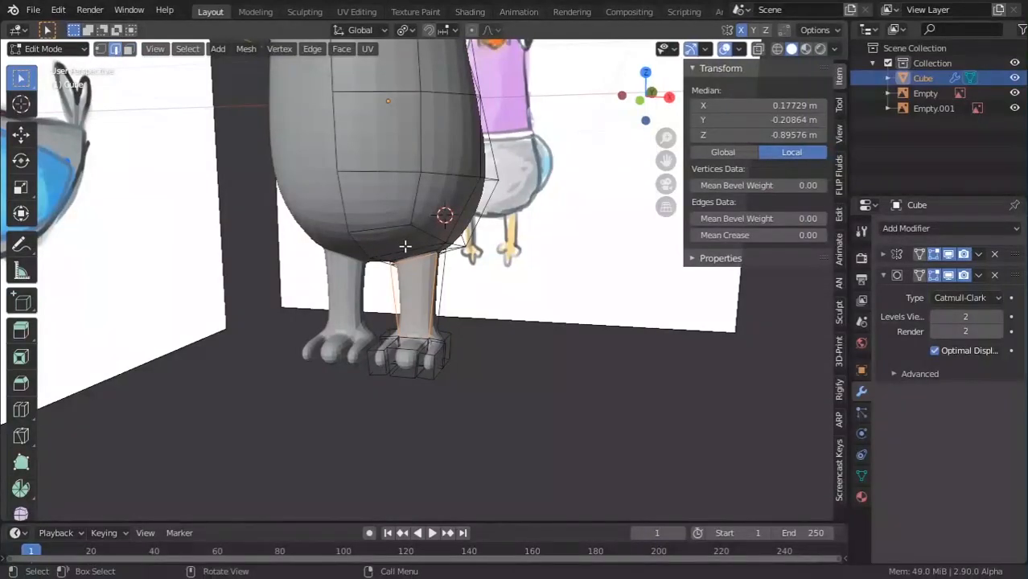
middle_drag(404, 246, 303, 193)
middle_drag(410, 204, 692, 273)
key(s)
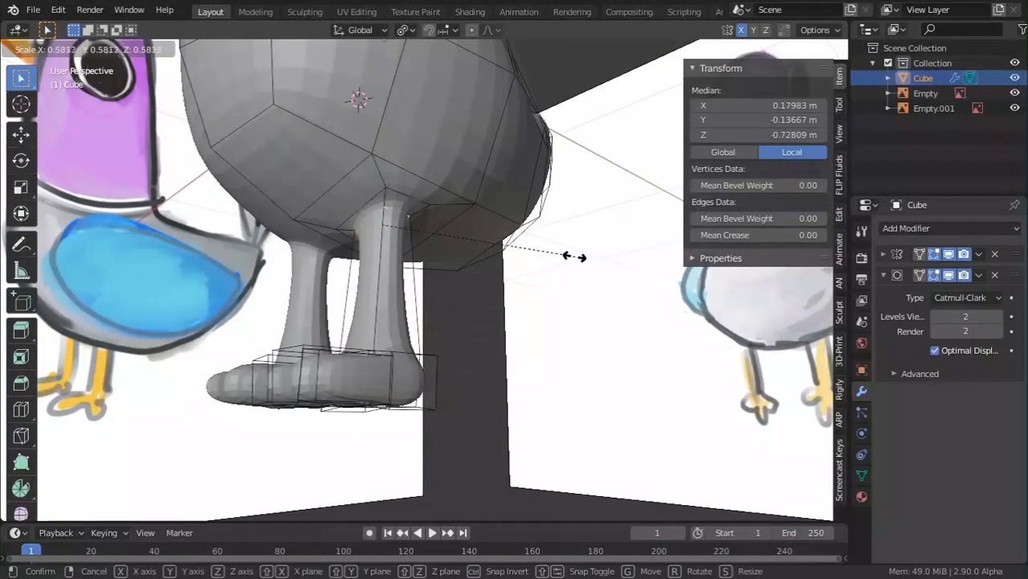
click(566, 256)
Add another loop cut low on the leg and scale it down.
middle_drag(435, 378, 427, 426)
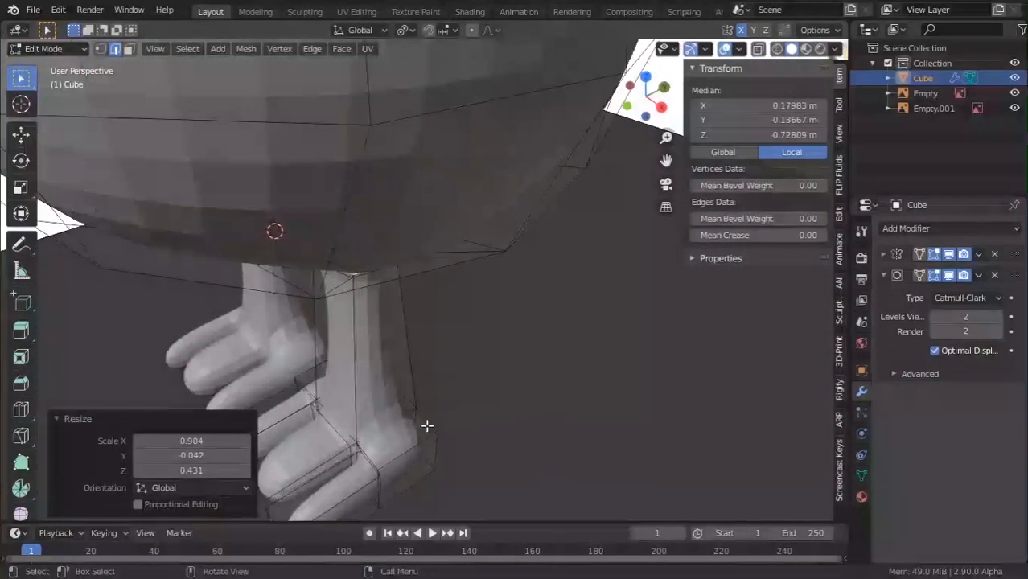
key(ctrl+r)
click(355, 430)
click(363, 502)
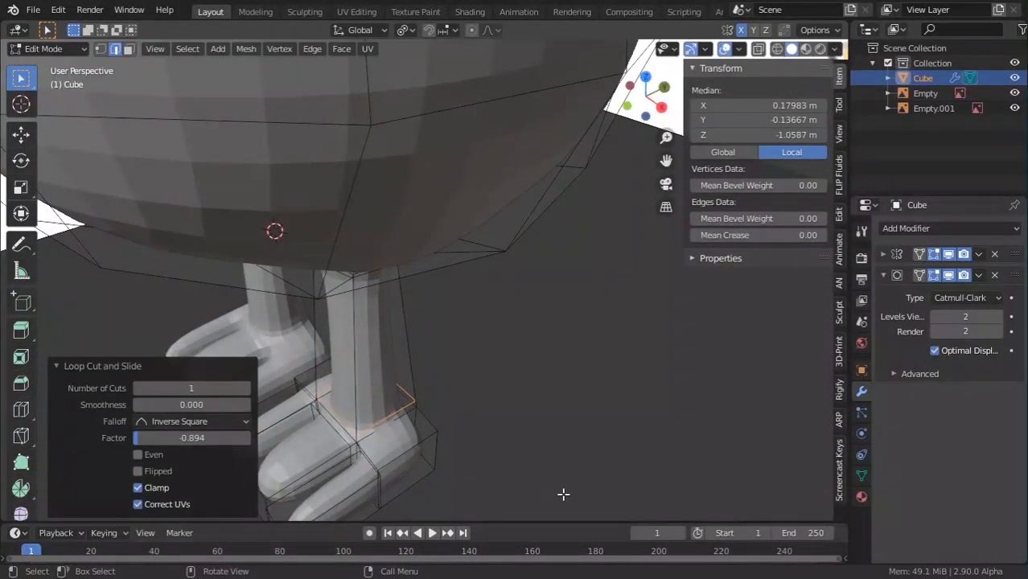
key(s)
click(465, 453)
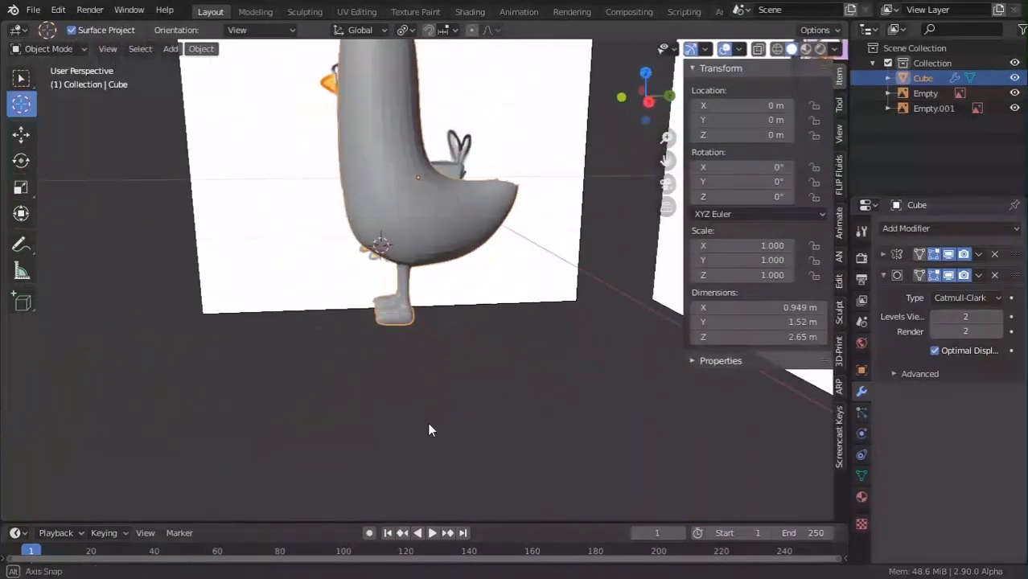
Dissolve the stray edges on the feet with X > Dissolve Edges, then return to Object Mode.
scroll(368, 469, up, 5)
middle_drag(429, 424, 325, 435)
scroll(461, 412, up, 3)
key(Tab)
scroll(413, 409, down, 3)
scroll(326, 435, up, 3)
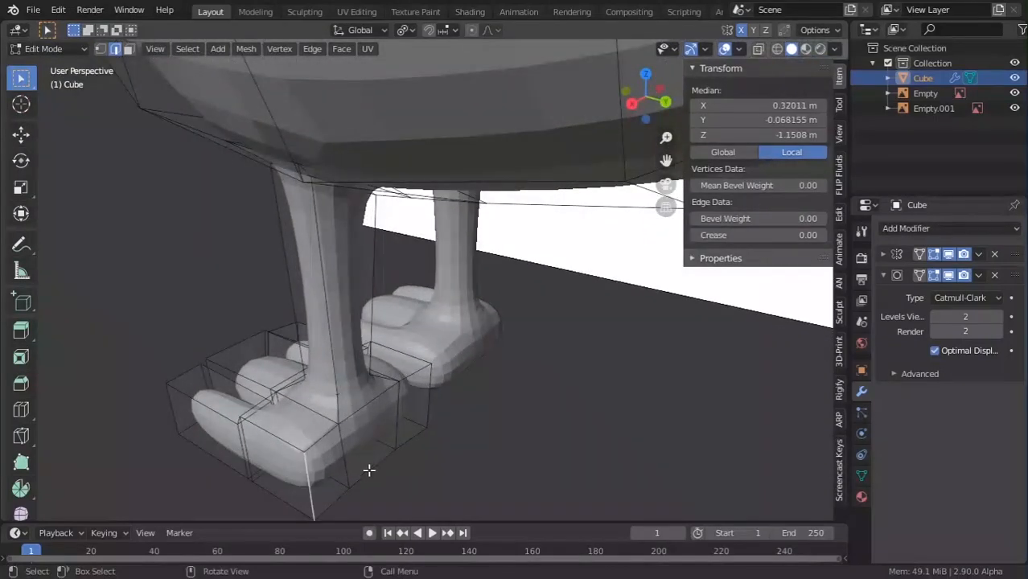
middle_drag(461, 412, 421, 416)
key(x)
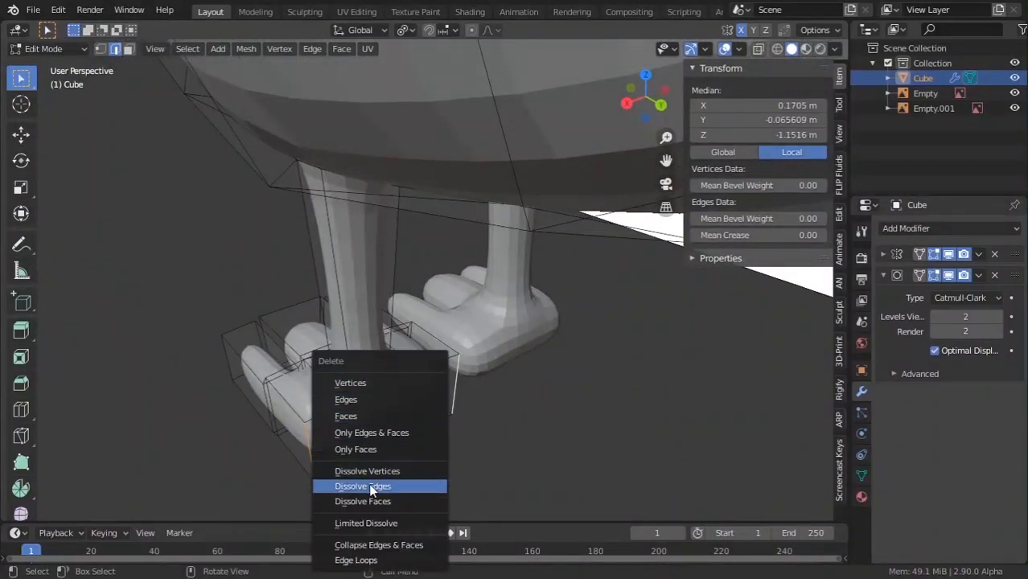
click(387, 486)
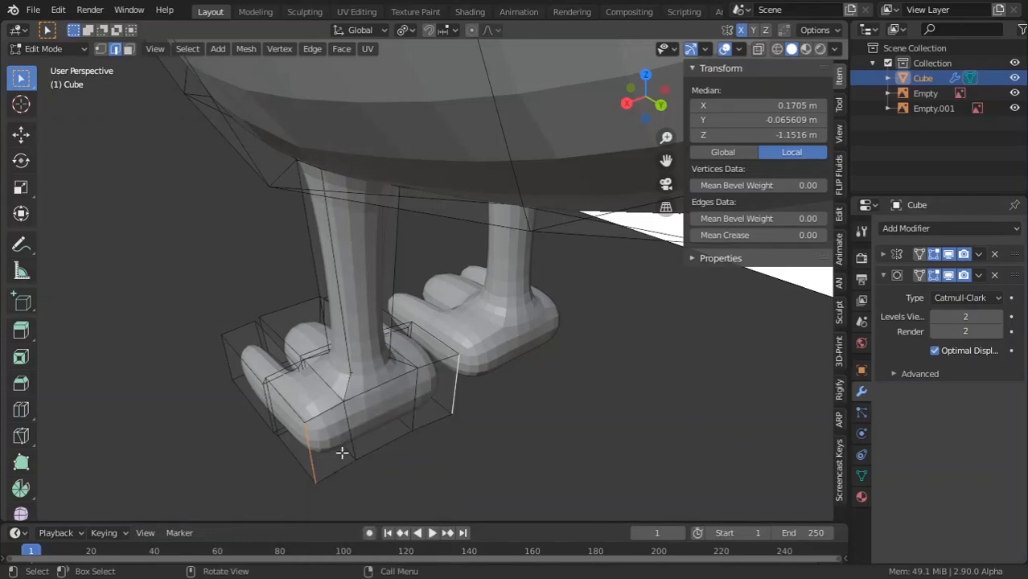
key(x)
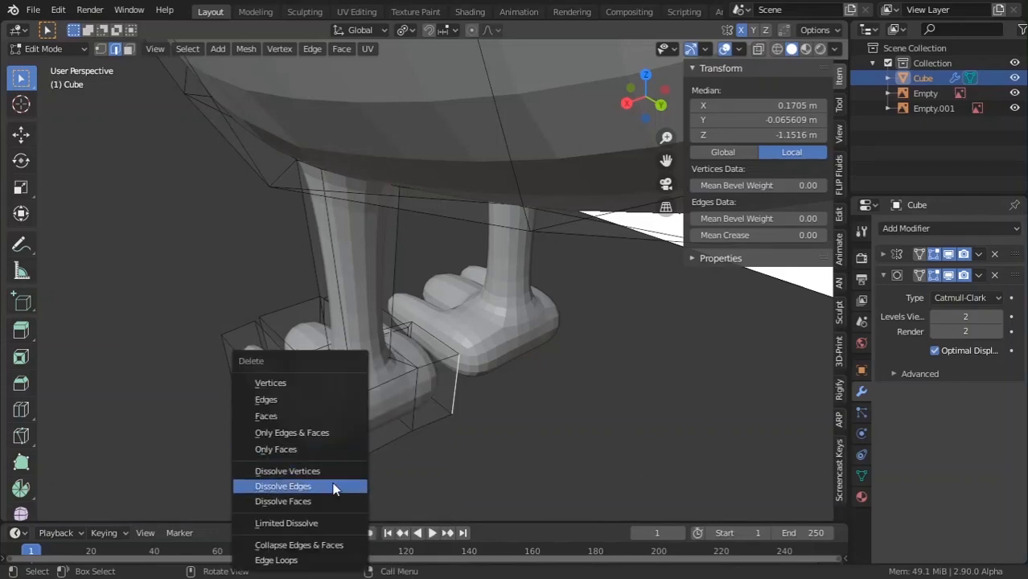
click(334, 486)
key(Tab)
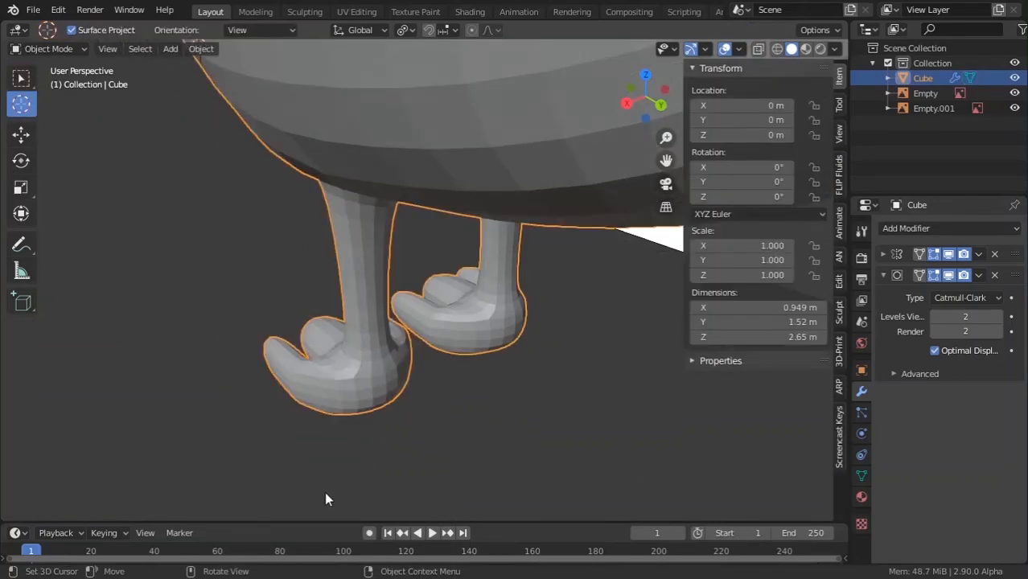
Add loop cuts across the right and middle toes of the foot.
mouse_move(324, 492)
middle_down()
mouse_move(422, 403)
mouse_move(592, 367)
mouse_move(565, 401)
mouse_move(543, 474)
mouse_move(509, 462)
middle_up()
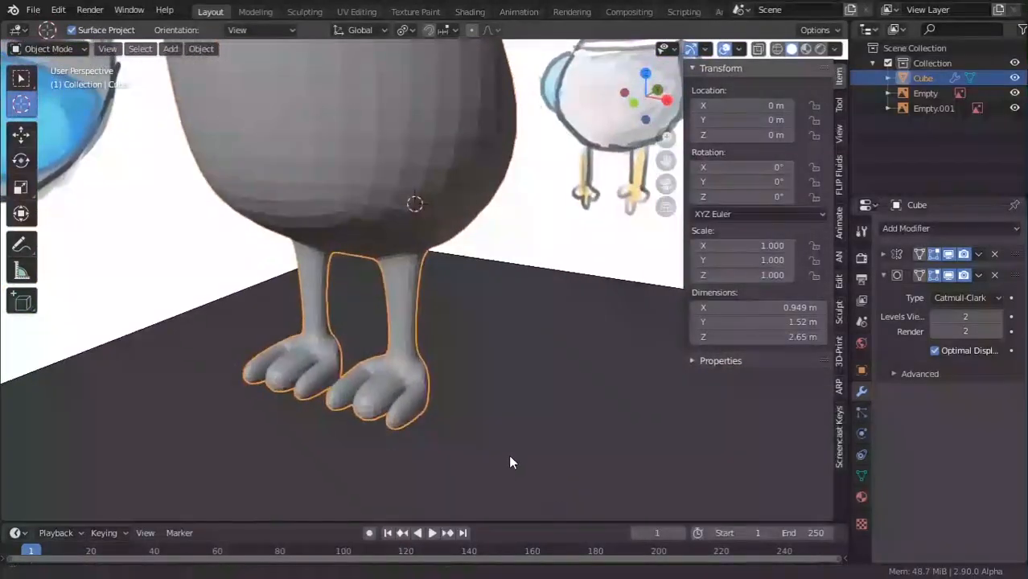
key(Tab)
scroll(523, 435, up, 3)
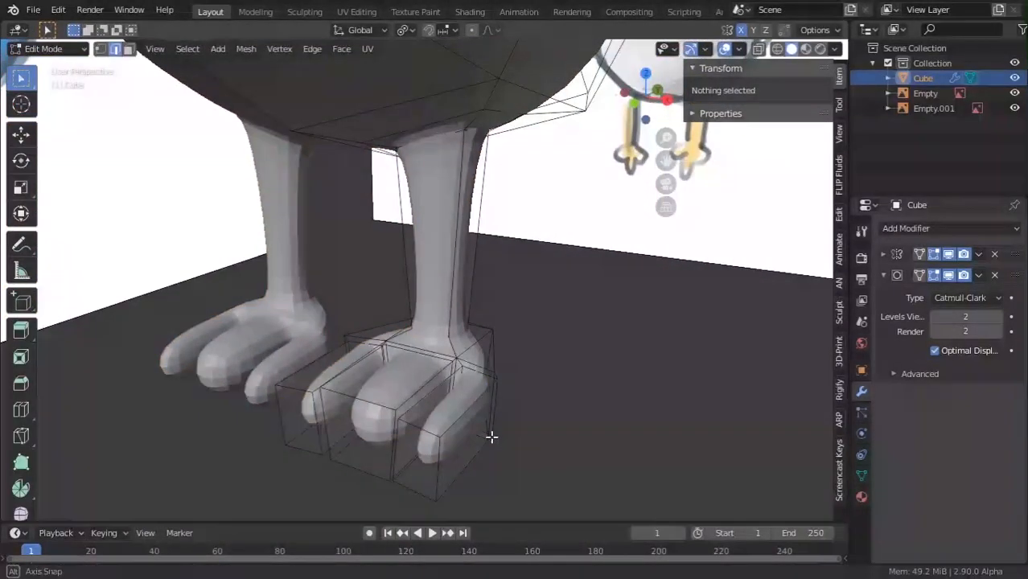
key(ctrl+r)
click(493, 451)
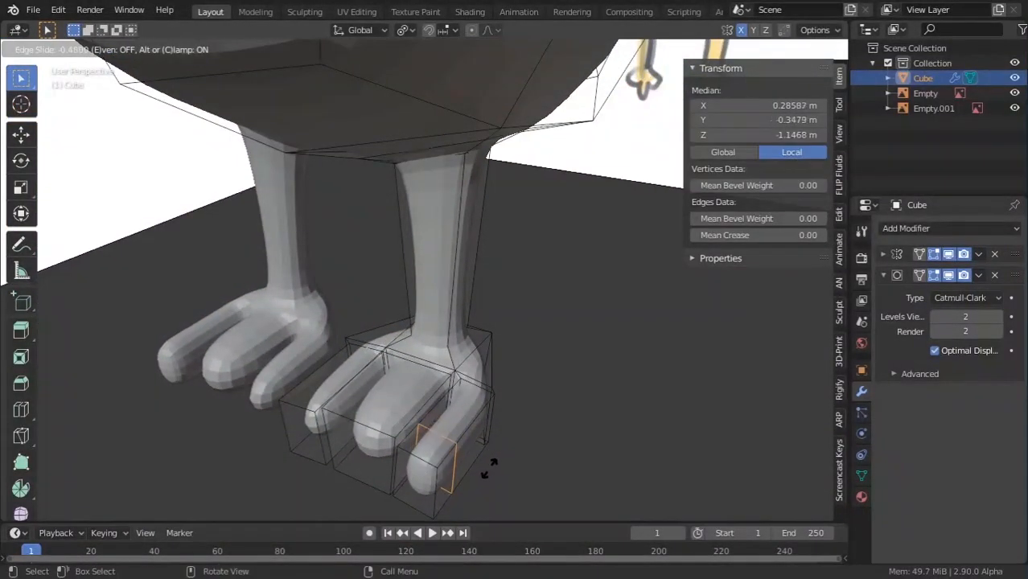
click(479, 468)
key(ctrl+r)
click(394, 405)
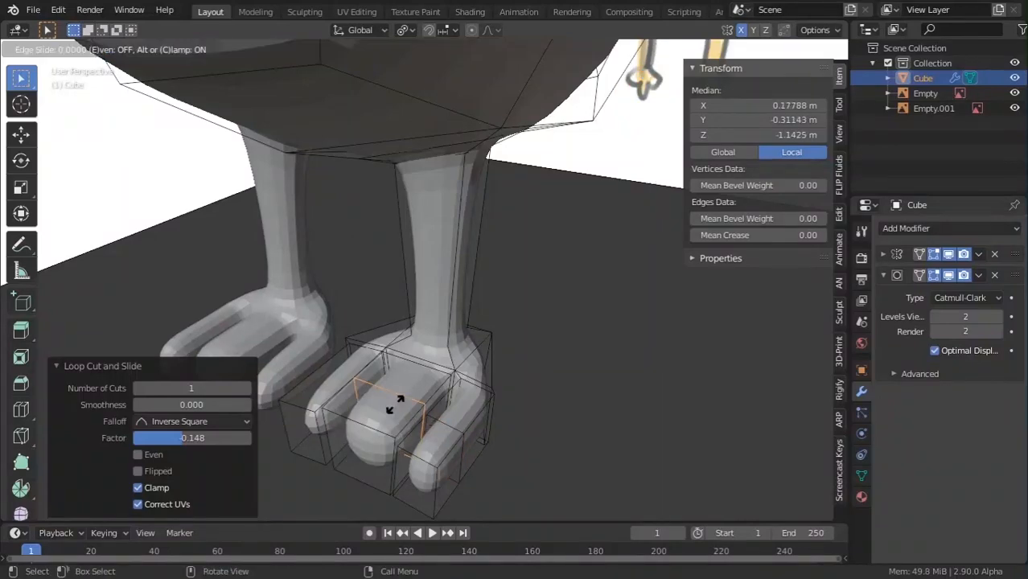
right_click(395, 404)
key(ctrl+r)
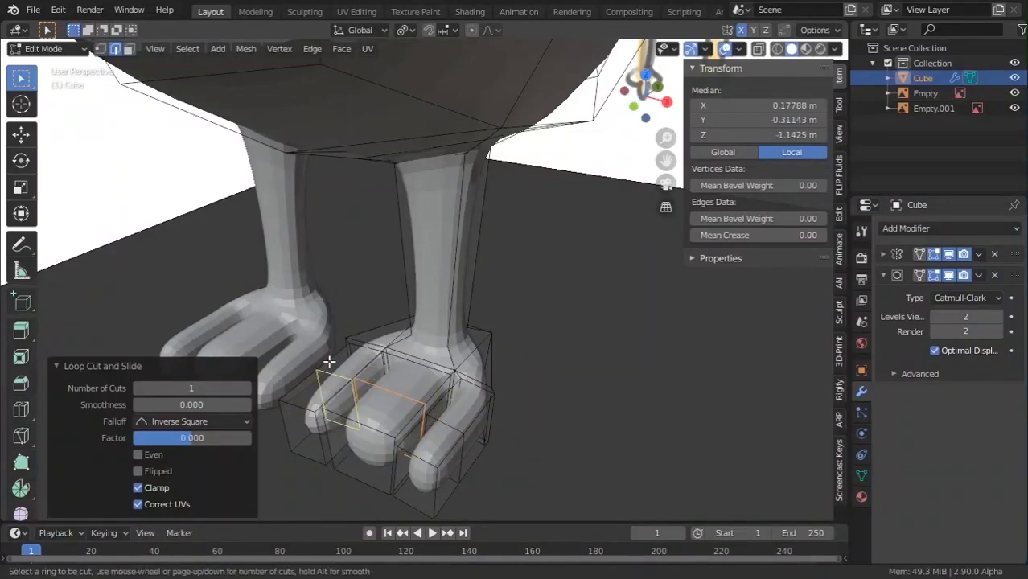
right_click(330, 366)
Select the outer toe's side face and scale it on X to narrow it.
middle_drag(332, 372, 419, 399)
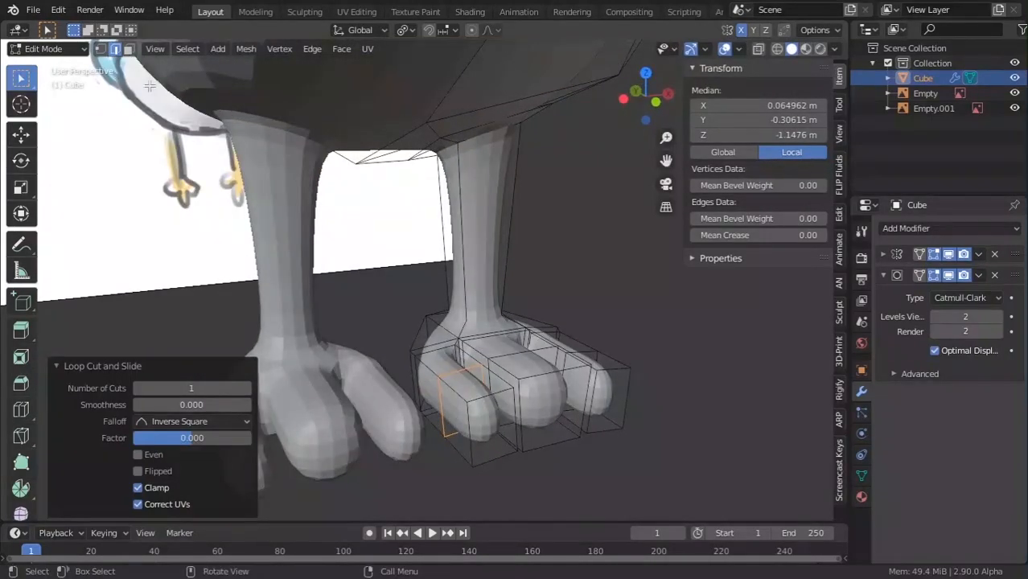
click(128, 49)
click(426, 383)
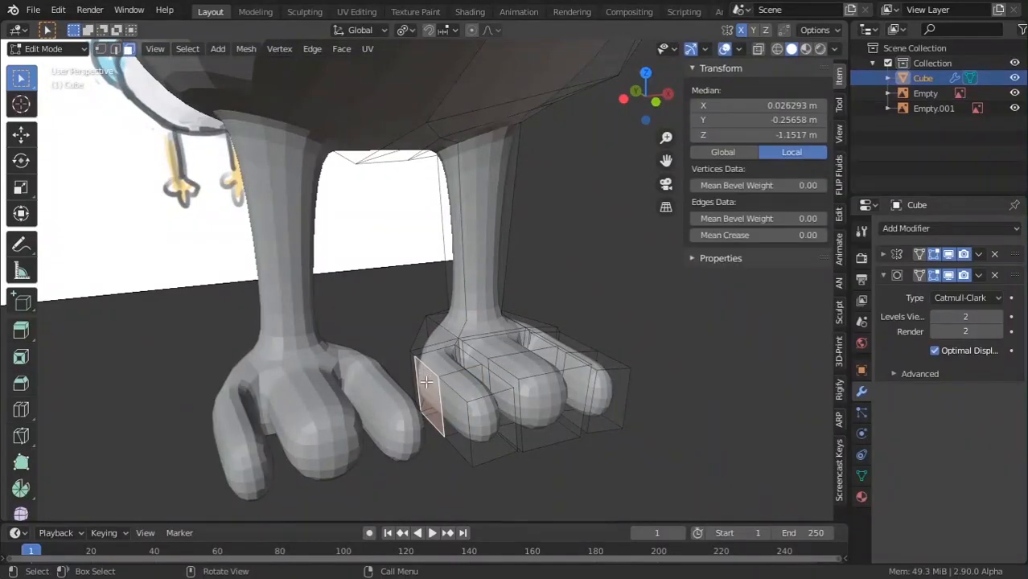
click(416, 389)
click(409, 384)
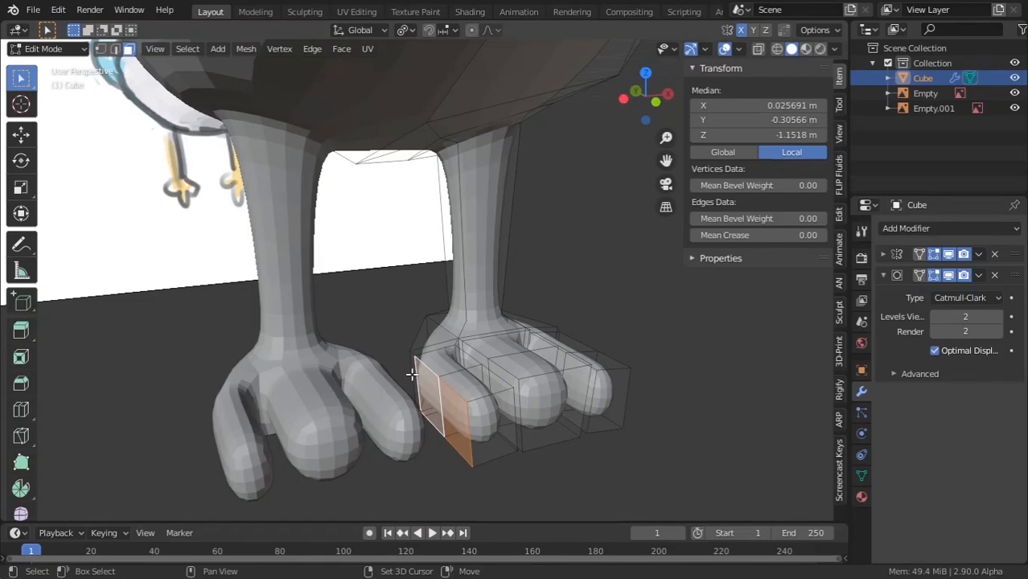
key(s)
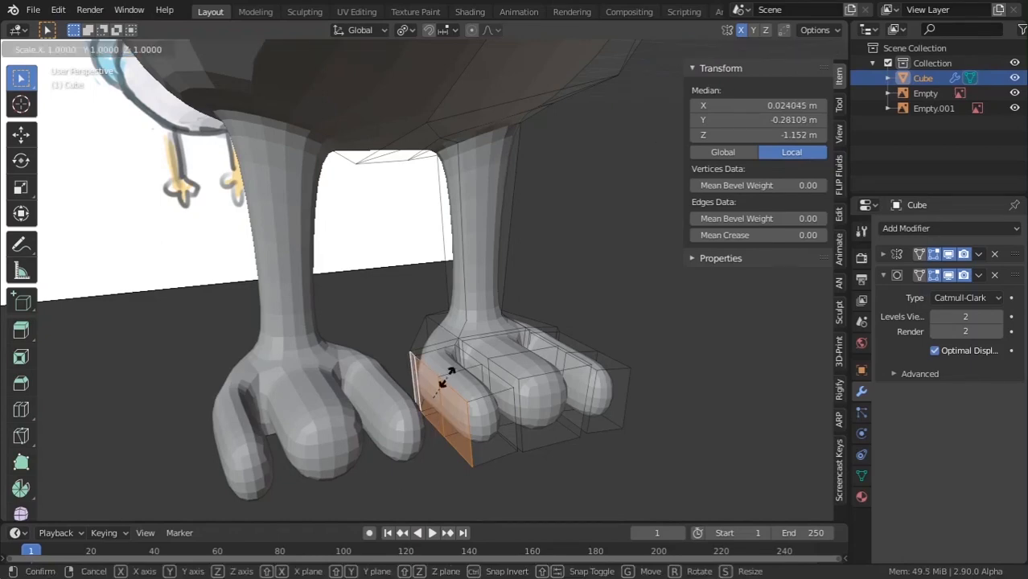
key(x)
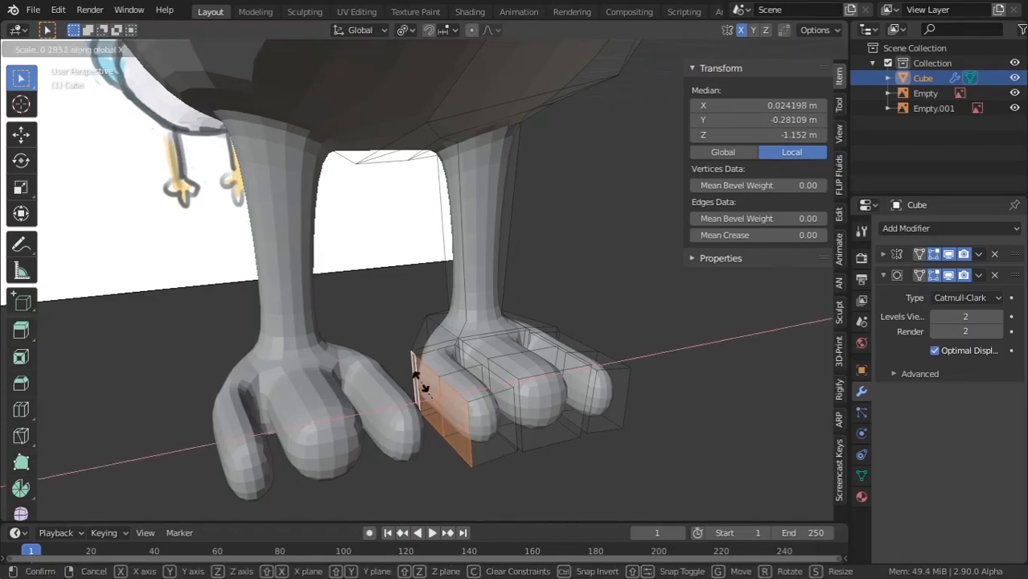
click(419, 380)
Inspect the whole bird in Object Mode, then go back into Edit Mode close on the feet.
key(Tab)
scroll(436, 387, down, 3)
middle_drag(436, 388, 322, 346)
scroll(322, 346, up, 4)
middle_drag(321, 346, 370, 350)
key(Tab)
scroll(344, 336, up, 2)
scroll(393, 358, up, 2)
click(370, 392)
middle_drag(370, 392, 381, 427)
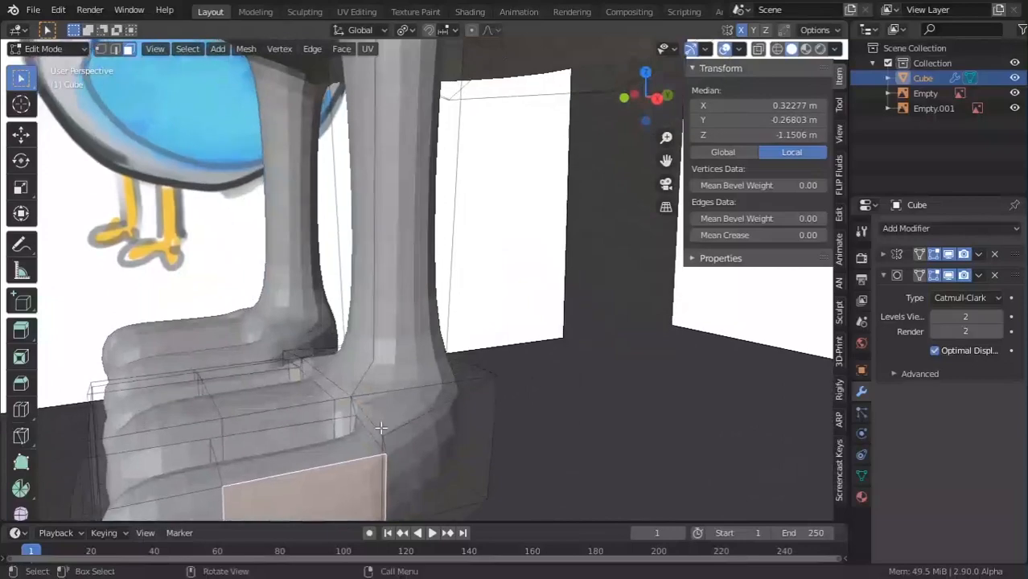
Select a vertical edge of the foot block and edge-slide it to tighten the corner.
click(121, 49)
middle_drag(450, 346, 537, 416)
scroll(481, 360, up, 4)
click(506, 360)
key(g)
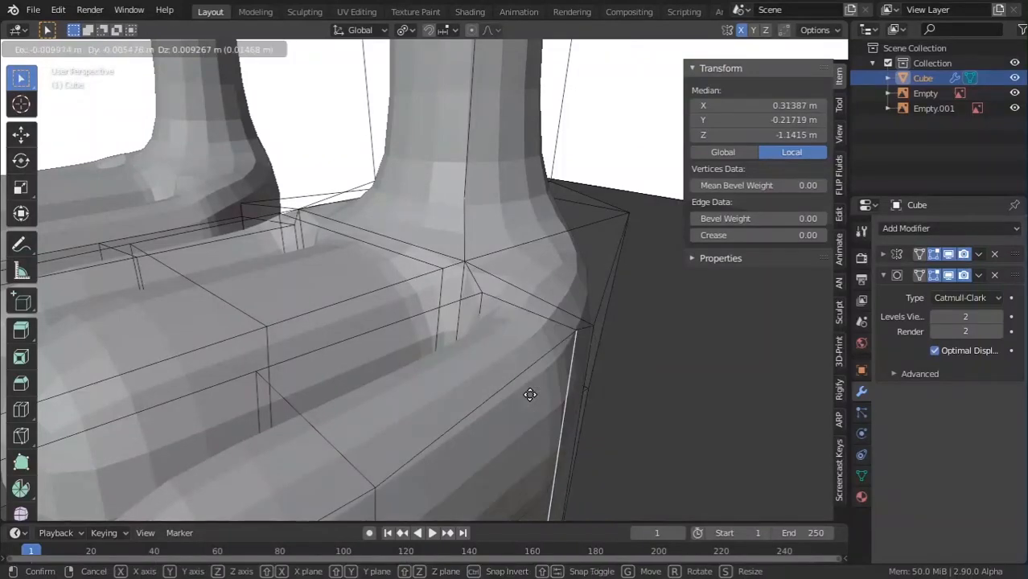
key(g)
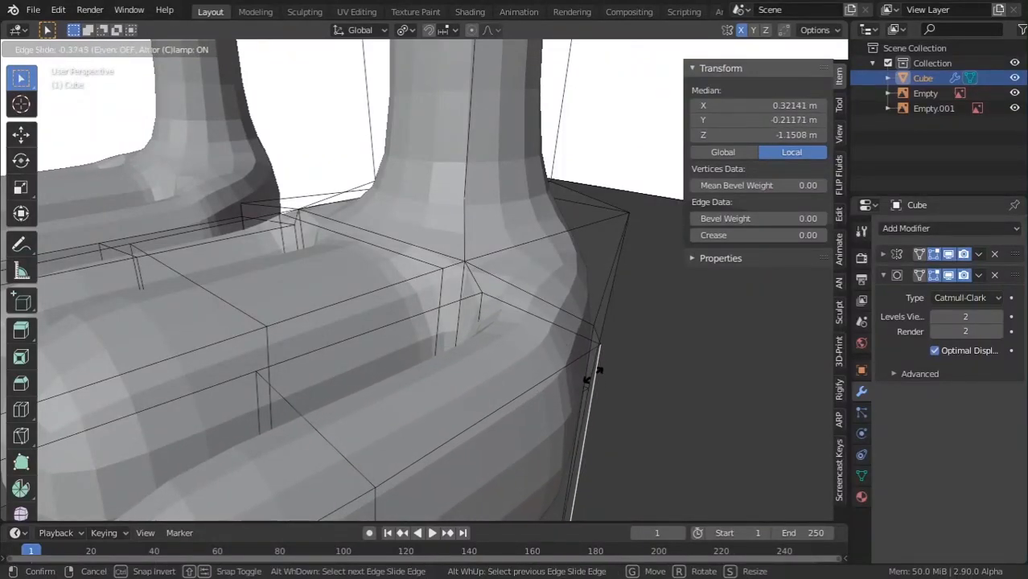
click(633, 392)
Move the foot block's back edge along the X axis to reshape it.
key(g)
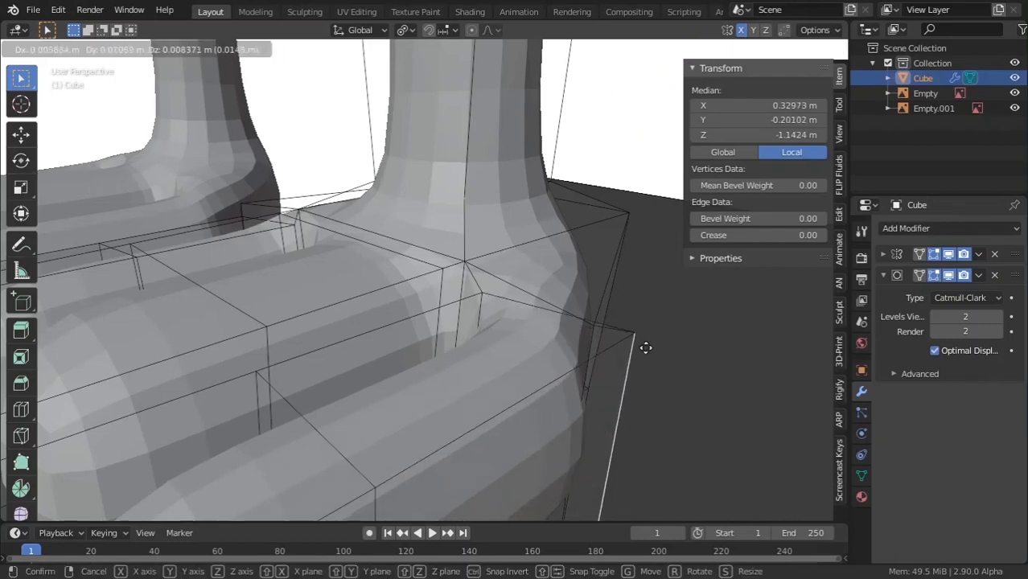
key(y)
key(x)
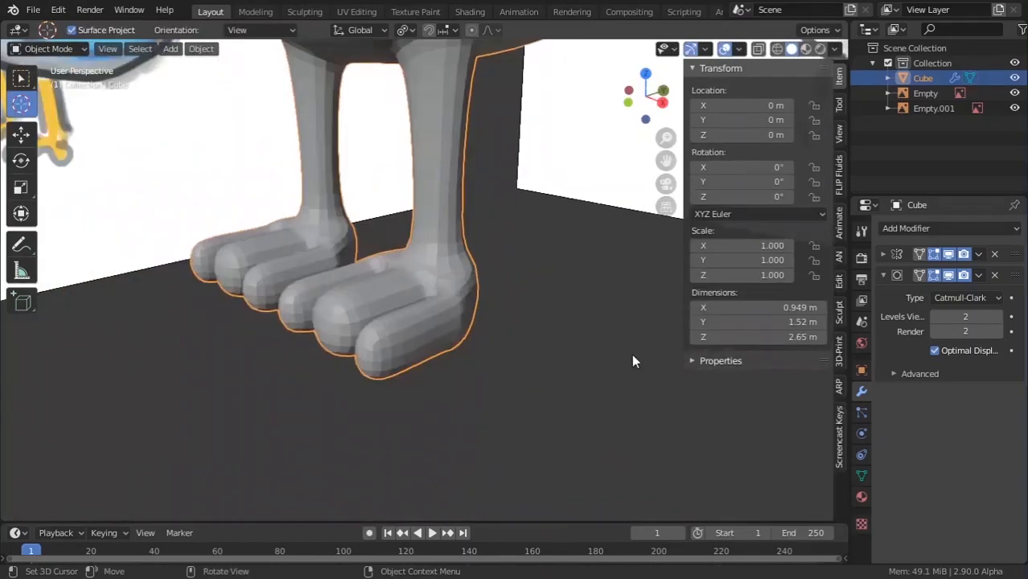
scroll(343, 442, down, 3)
middle_drag(343, 441, 378, 398)
key(Tab)
click(127, 50)
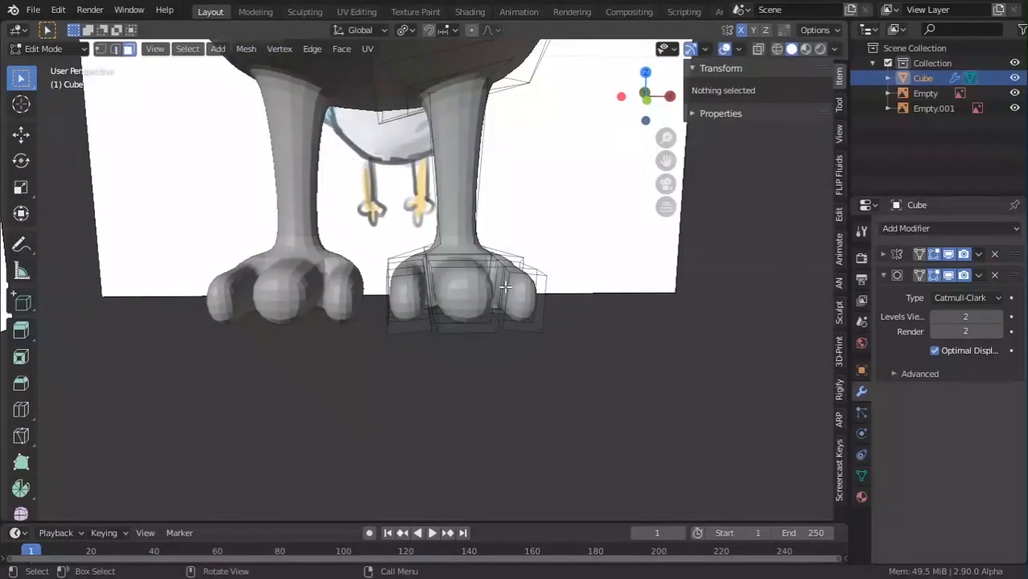
Select the three toe-tip faces and flatten them by scaling along Z.
click(524, 296)
shift+click(474, 300)
shift+click(405, 303)
middle_drag(515, 308, 589, 311)
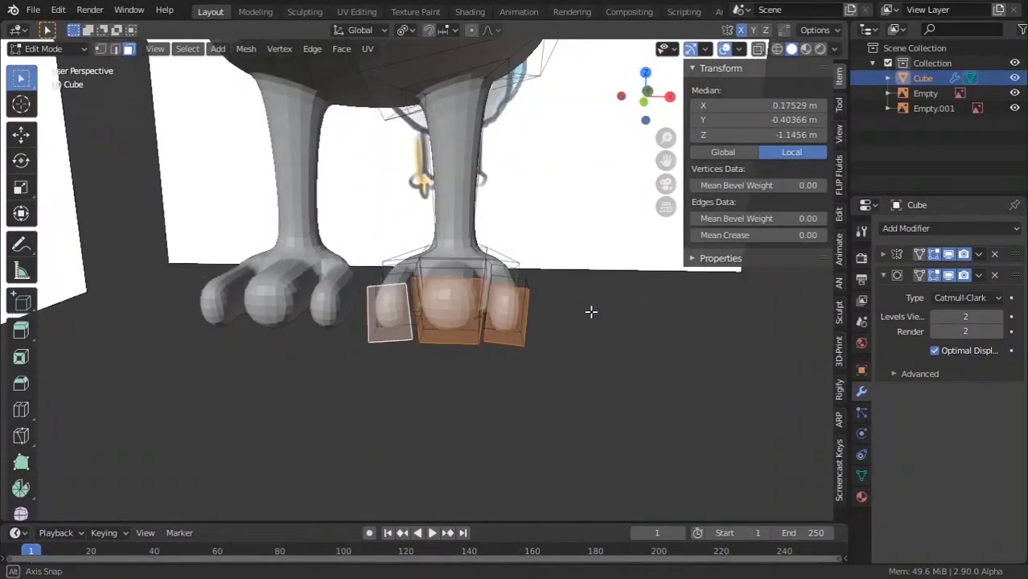
scroll(591, 311, up, 2)
key(s)
key(z)
click(519, 322)
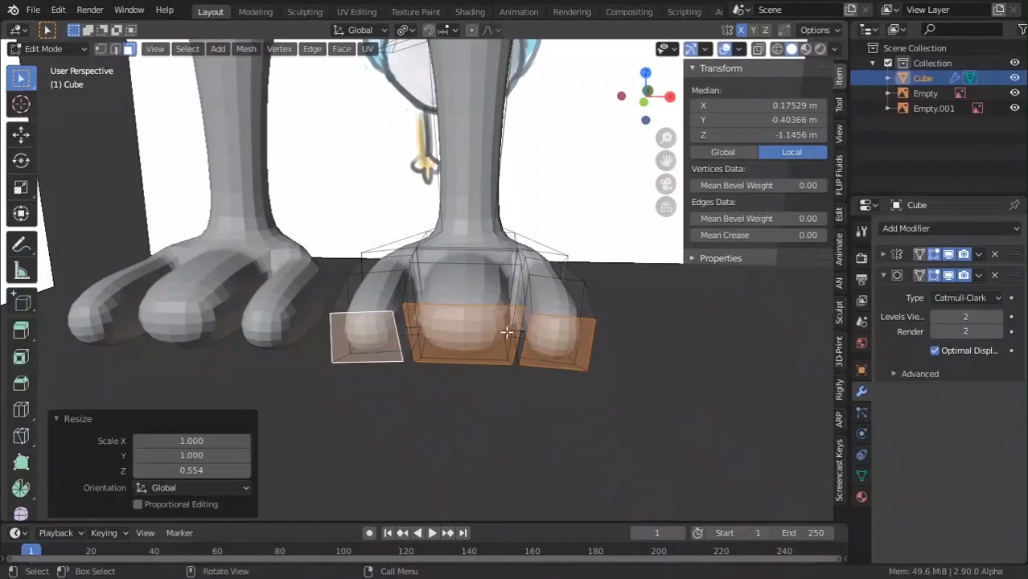
Narrow the middle toe tip along the X axis and preview the smoothed feet.
click(503, 333)
key(s)
key(x)
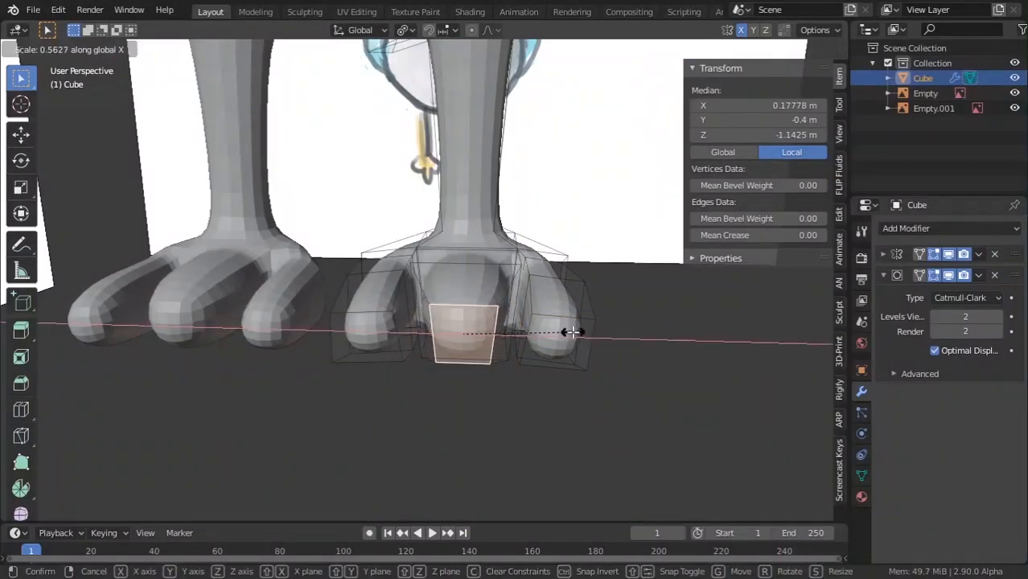
click(563, 332)
scroll(476, 337, down, 3)
middle_drag(476, 337, 451, 313)
scroll(491, 378, up, 3)
key(Tab)
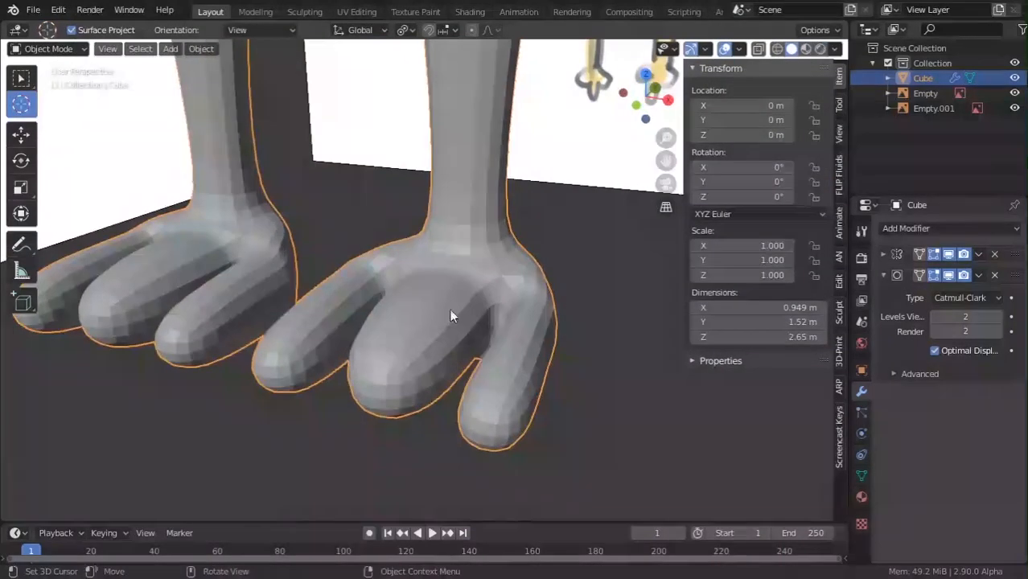
key(Tab)
Scale the middle toe's edge loop and give the object smooth shading.
click(114, 49)
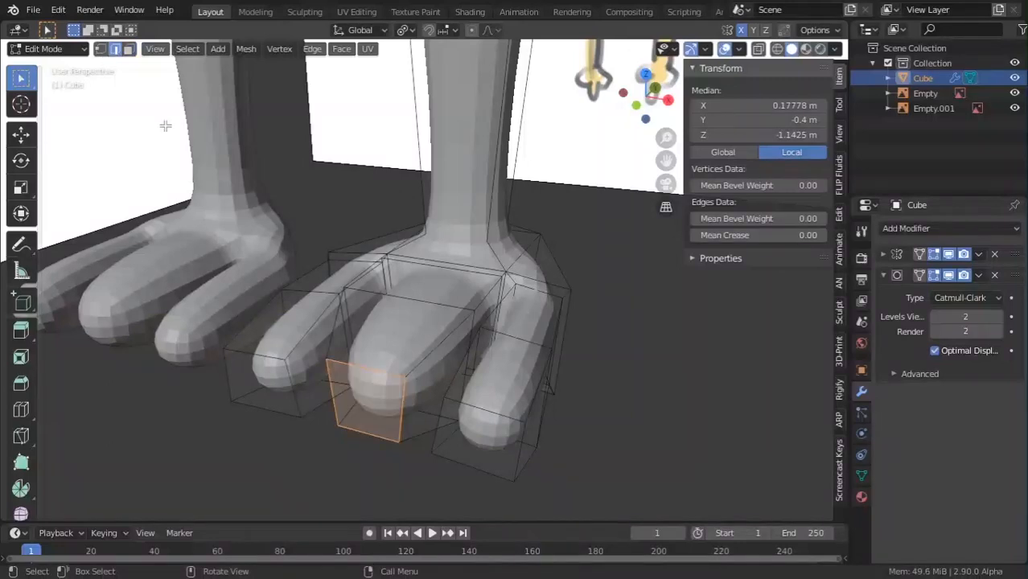
click(433, 324)
key(s)
click(545, 349)
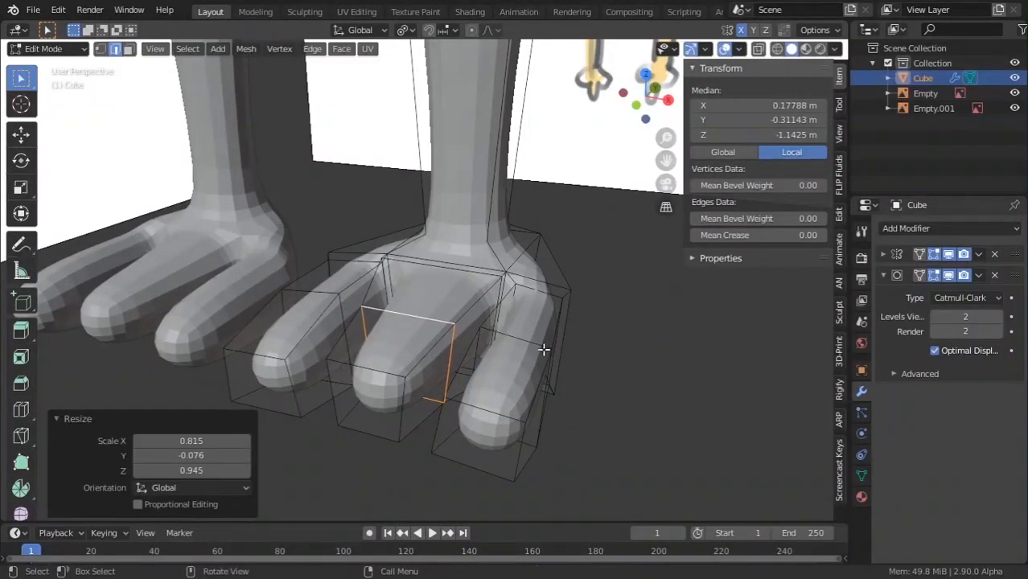
key(Tab)
middle_drag(543, 349, 435, 328)
scroll(439, 347, down, 5)
right_click(401, 314)
click(406, 314)
scroll(438, 358, up, 3)
key(Tab)
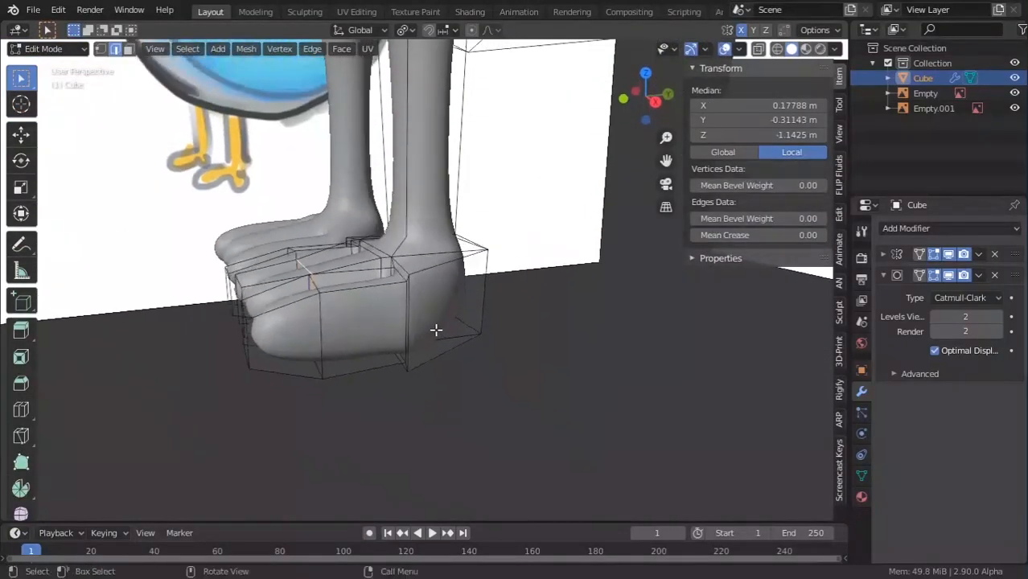
Slide and scale the edge loops between the toes and on the left toe.
scroll(401, 318, up, 2)
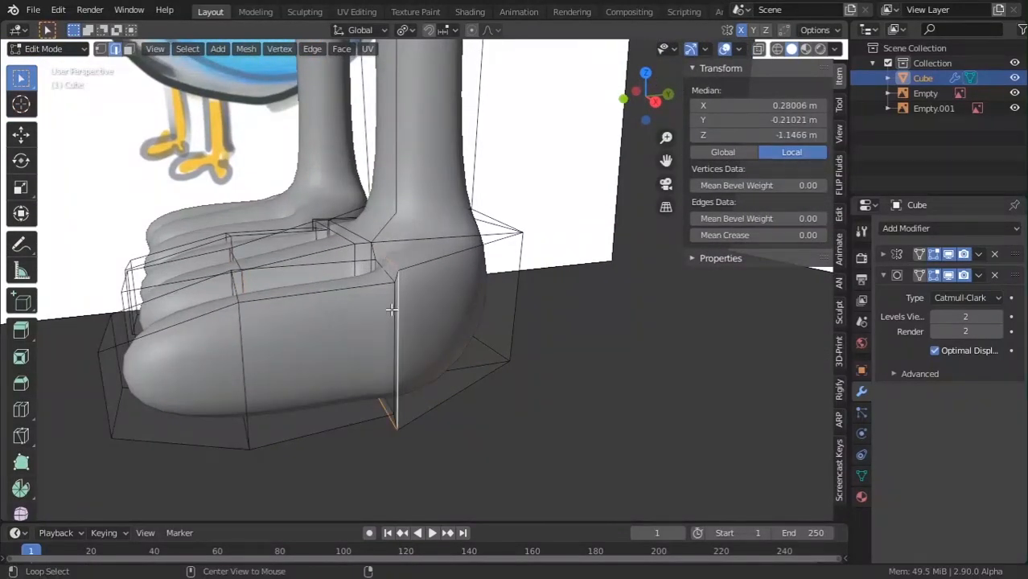
mouse_move(391, 309)
middle_down()
mouse_move(365, 317)
mouse_move(361, 332)
mouse_move(390, 311)
middle_up()
key(g)
key(g)
click(364, 322)
alt+click(388, 308)
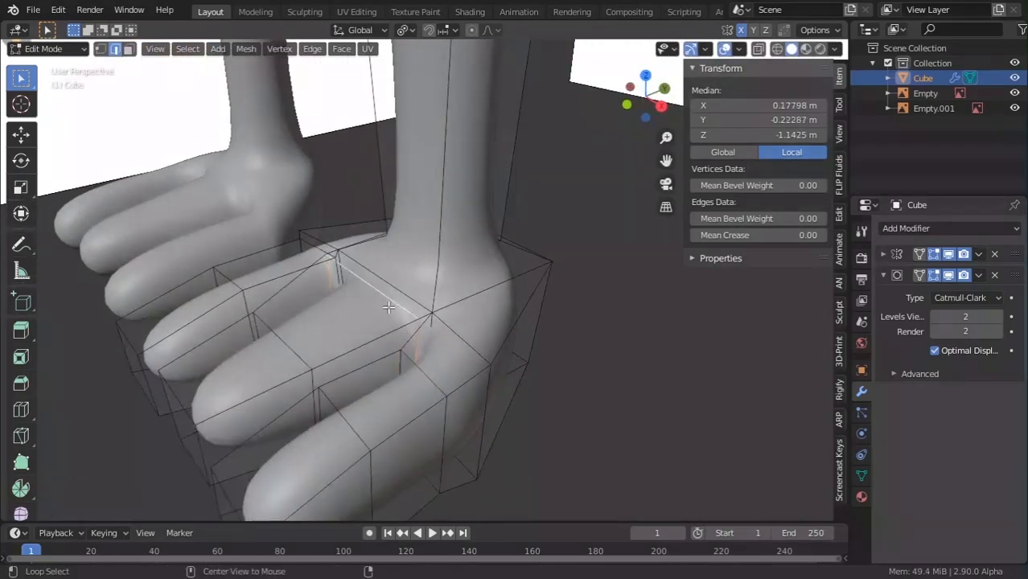
key(g)
key(g)
click(387, 321)
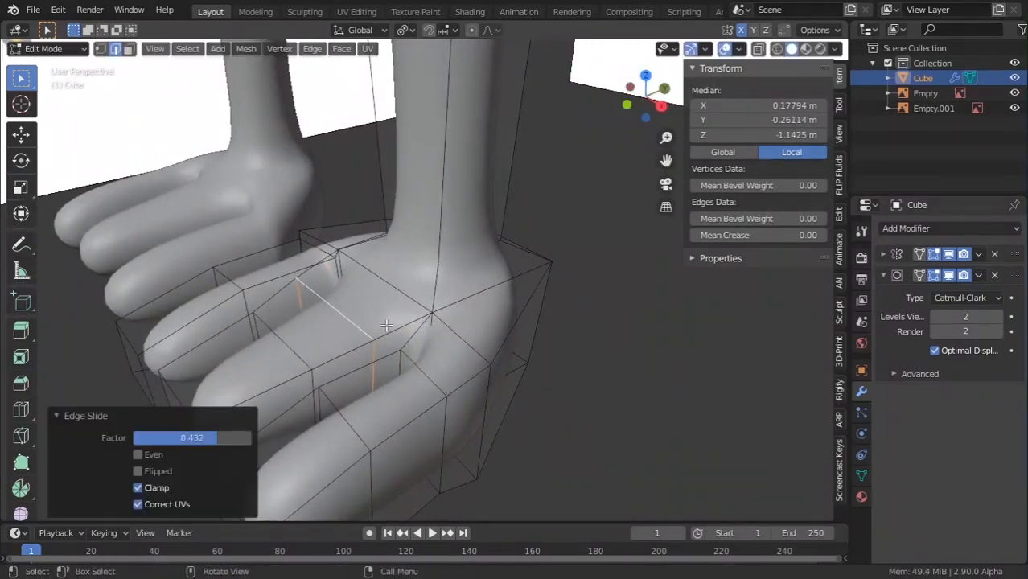
middle_drag(388, 323, 692, 358)
key(s)
click(361, 289)
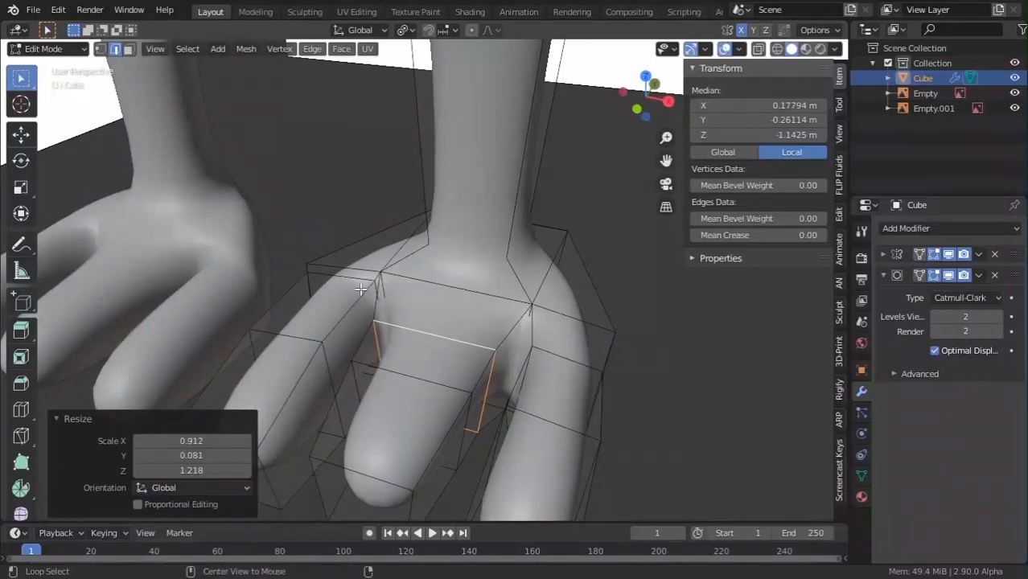
alt+click(354, 281)
key(g)
key(g)
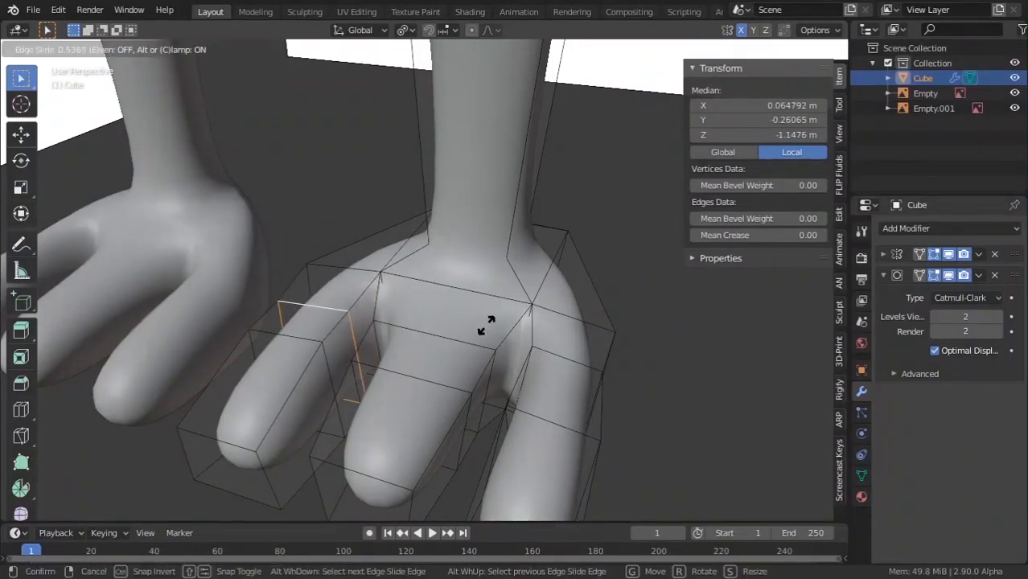
click(486, 325)
Inspect the whole bird from the side, then return to editing the feet.
key(Tab)
scroll(494, 340, down, 12)
middle_drag(380, 384, 406, 385)
key(alt+Tab)
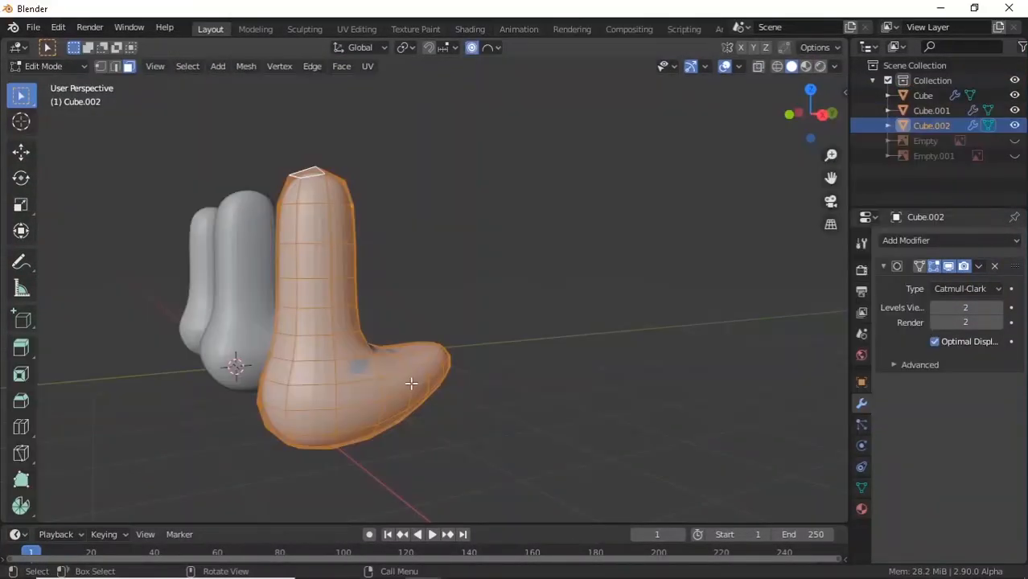
key(alt+Tab)
middle_drag(412, 387, 393, 328)
scroll(436, 386, up, 4)
key(Tab)
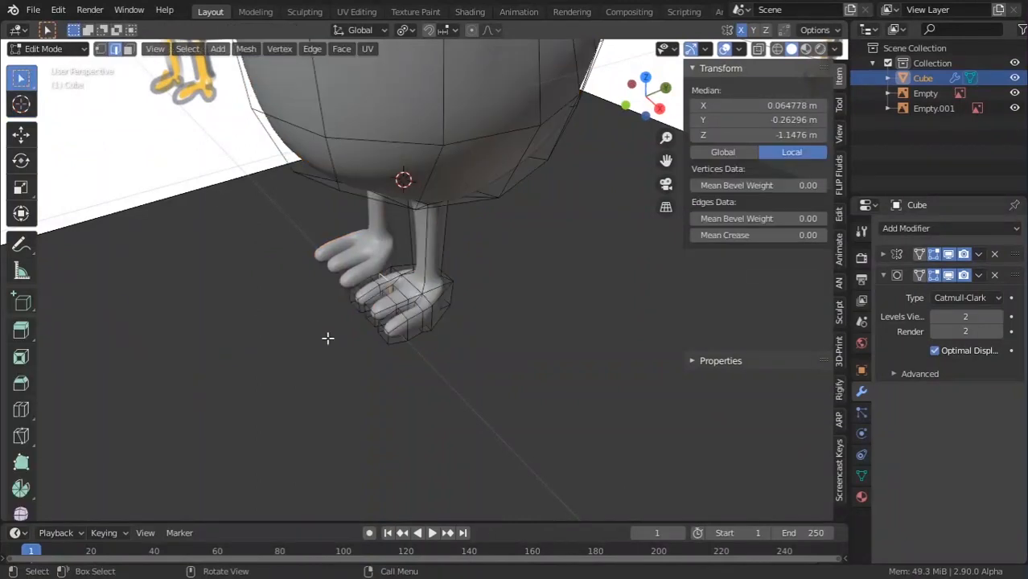
scroll(346, 365, up, 3)
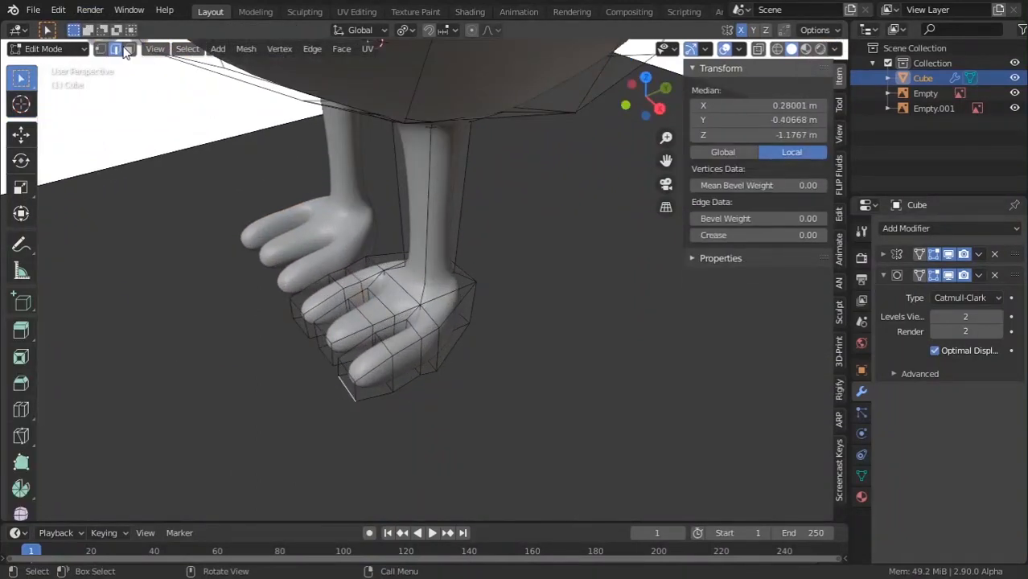
Move two toe-tip faces outward along the Y axis.
click(128, 49)
click(298, 319)
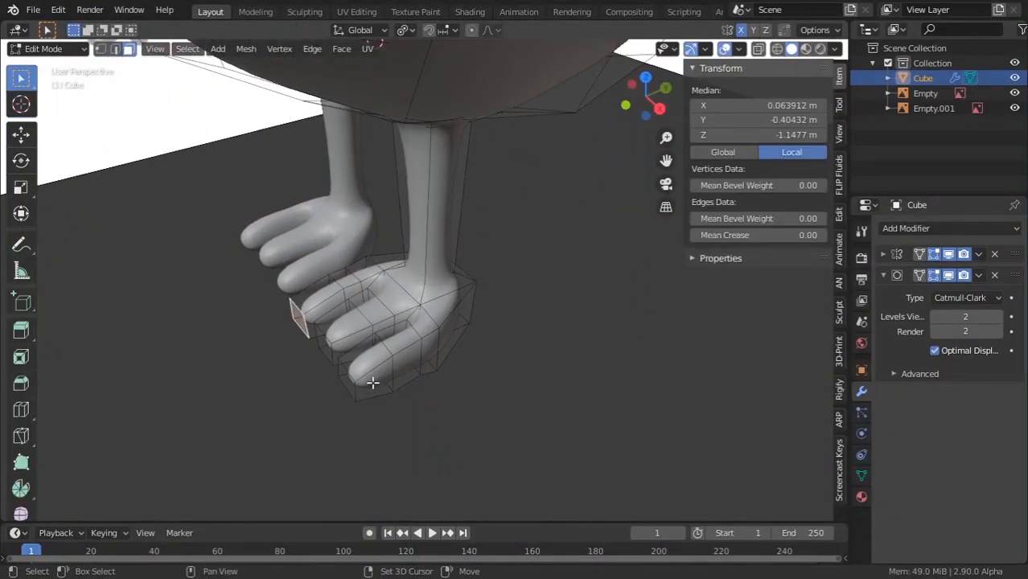
shift+click(354, 387)
middle_drag(354, 388, 374, 415)
key(g)
key(y)
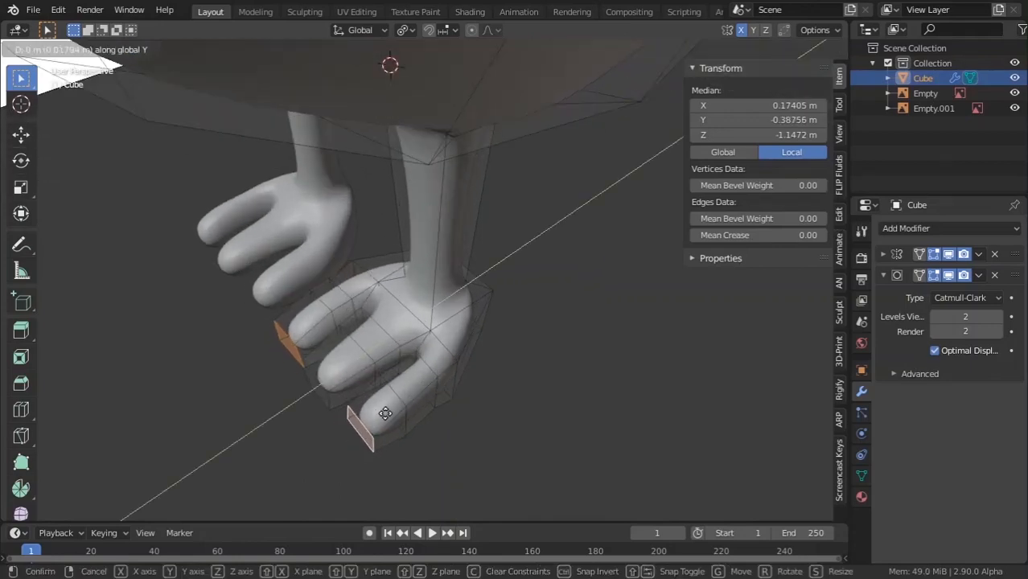
click(404, 419)
Check the foot from below and shrink the selected toe-tip face slightly.
key(Tab)
scroll(406, 414, down, 5)
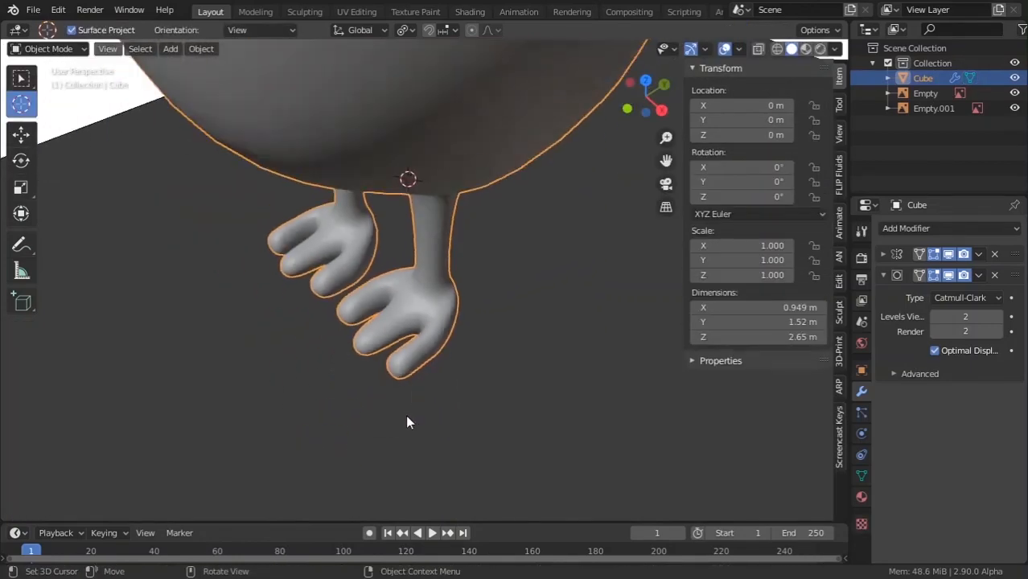
scroll(386, 391, up, 5)
middle_drag(406, 415, 460, 399)
key(Tab)
key(s)
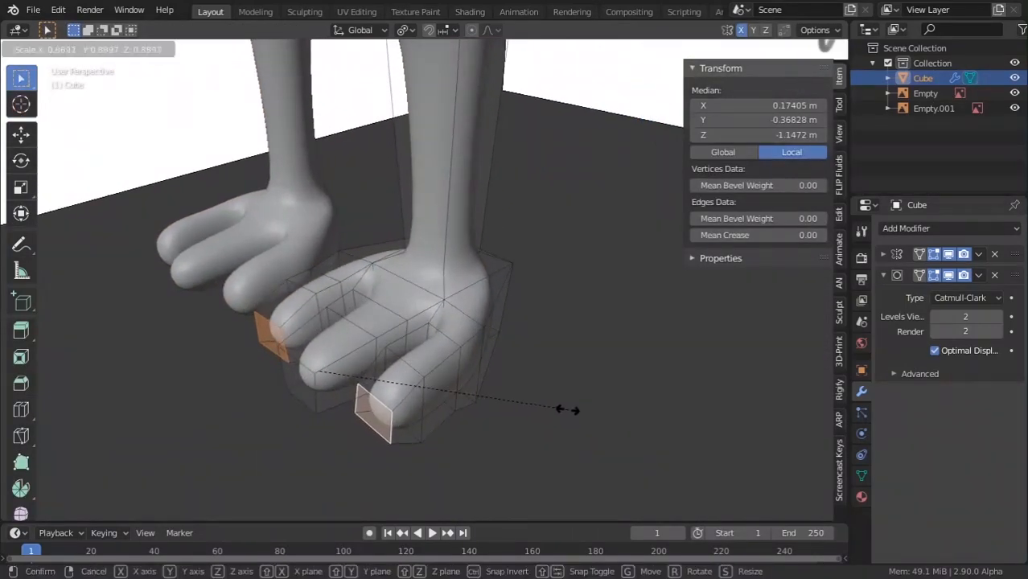
click(563, 409)
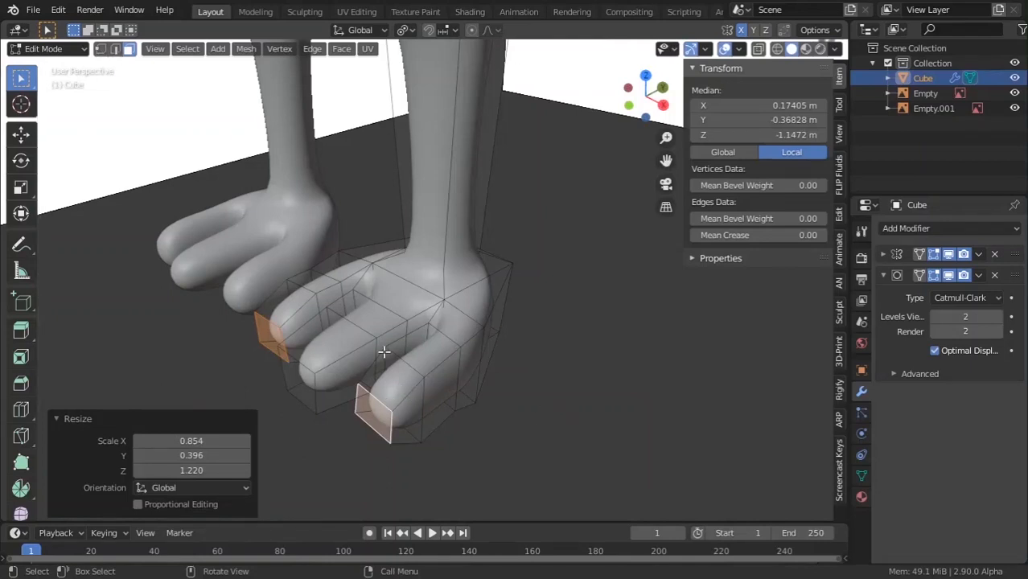
Scale and edge-slide the extra toe edges, then dissolve them.
key(2)
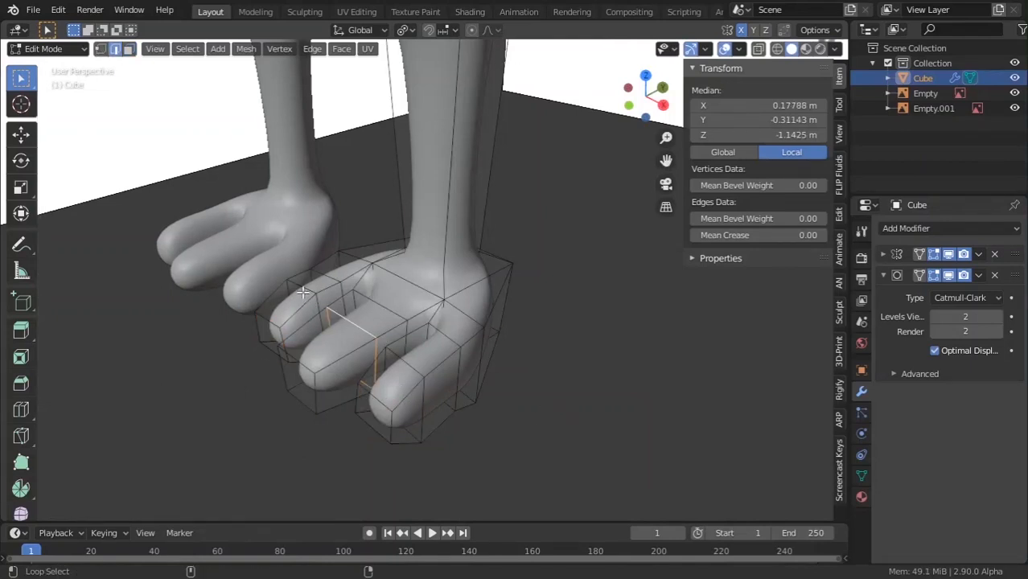
key(s)
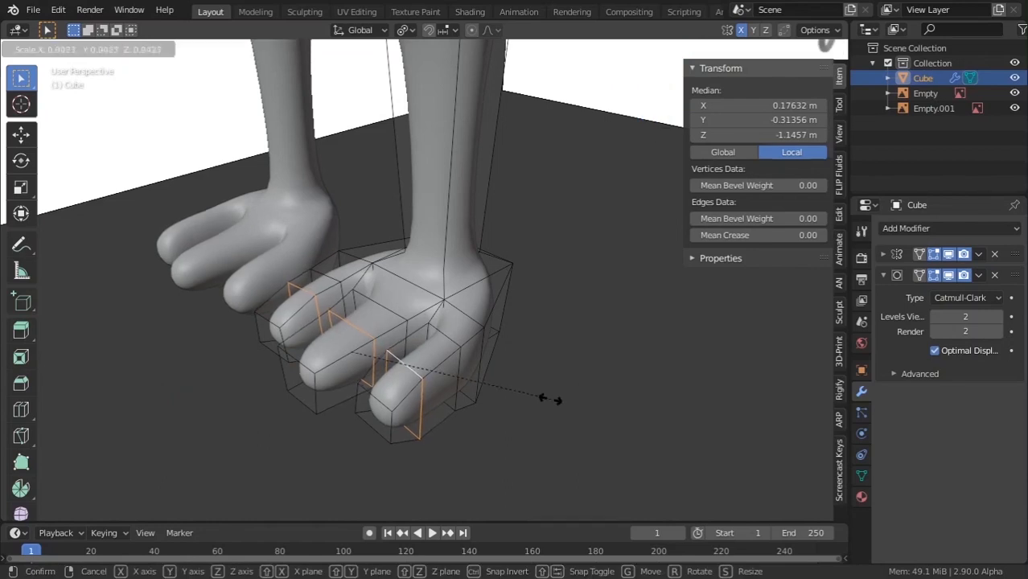
click(545, 399)
middle_drag(541, 400, 508, 420)
key(g)
key(g)
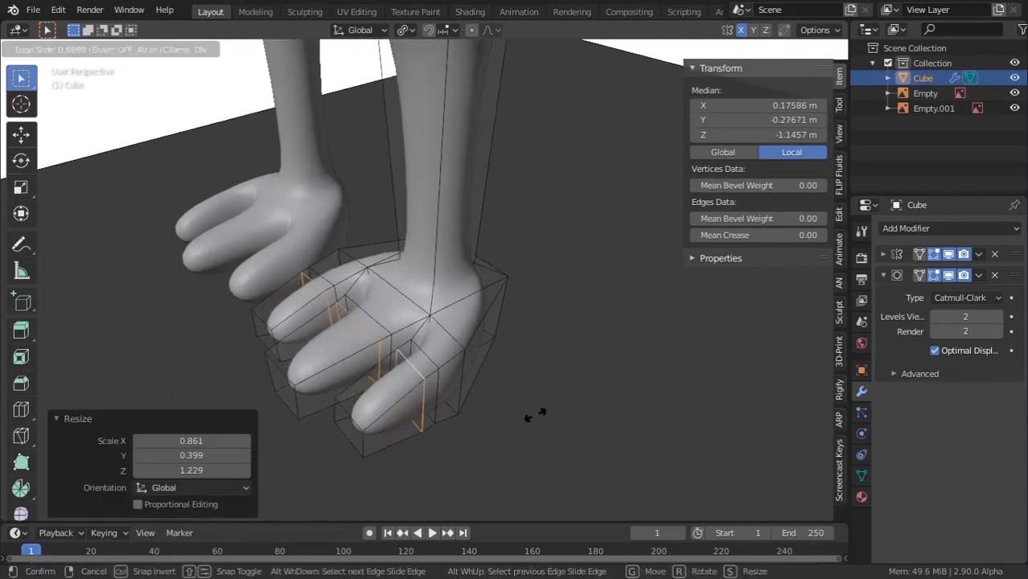
click(517, 416)
key(x)
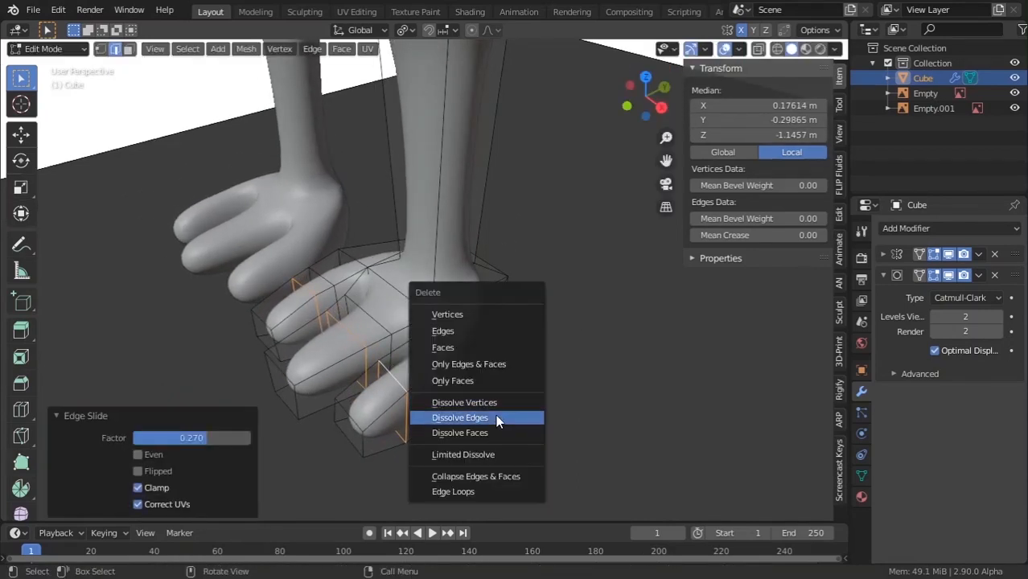
click(494, 417)
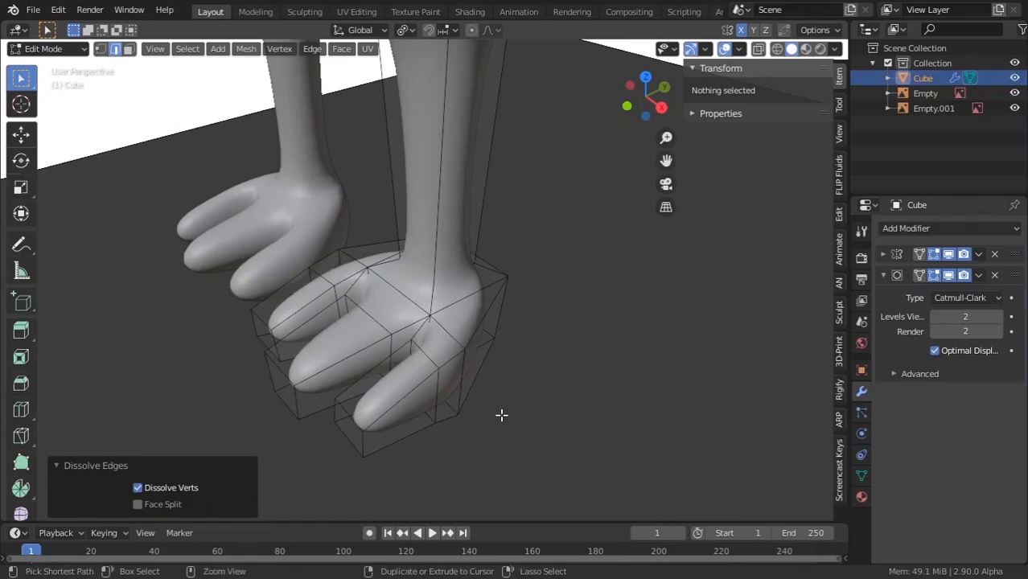
Slide the heel edge down and lower the foot's bottom edge along Z.
key(Tab)
scroll(482, 414, down, 5)
middle_drag(473, 414, 400, 364)
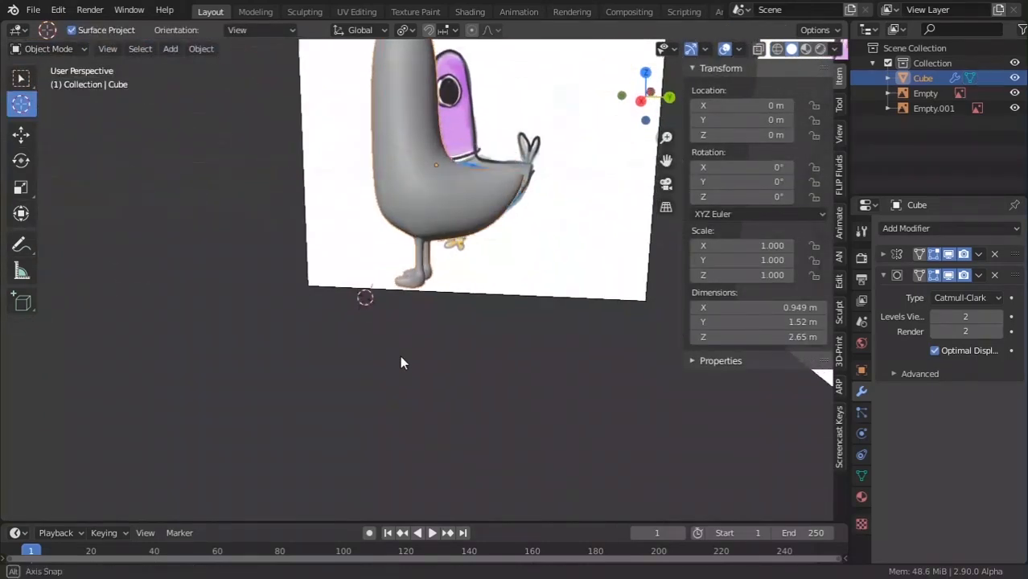
scroll(399, 360, up, 7)
key(Tab)
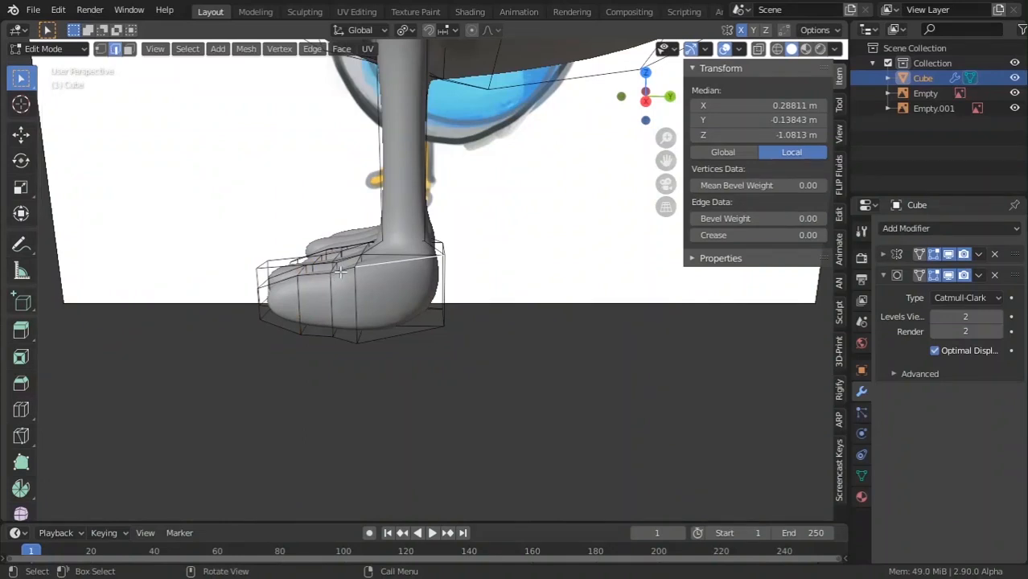
key(g)
key(g)
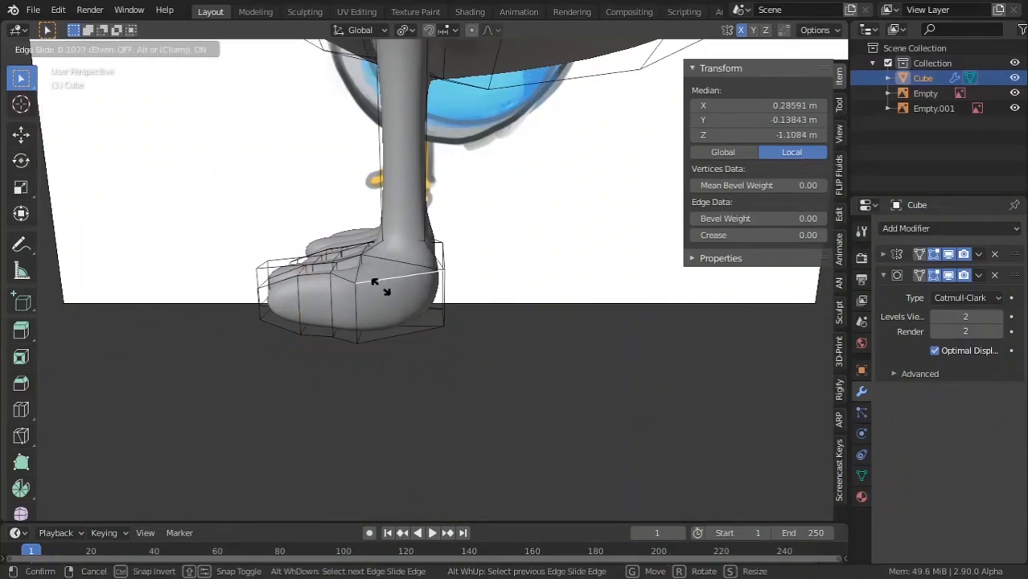
click(382, 294)
click(396, 334)
key(g)
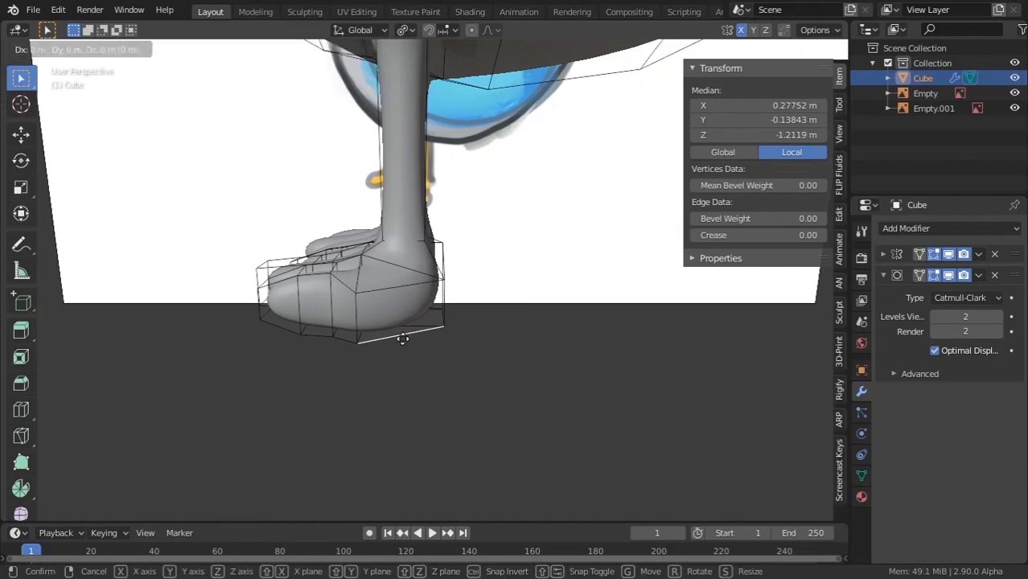
key(z)
click(402, 325)
Exit Edit Mode and zoom out to view the whole pigeon with rounded feet.
key(Tab)
scroll(390, 348, down, 3)
middle_drag(390, 347, 395, 382)
scroll(423, 410, down, 6)
scroll(521, 390, down, 5)
scroll(432, 287, up, 6)
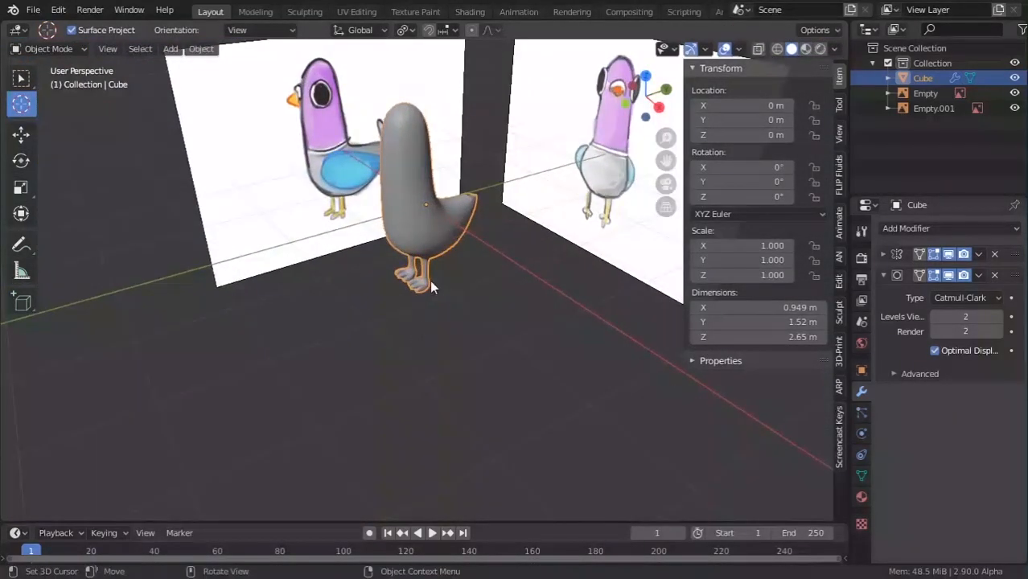
Snap the 3D cursor to a selected face on the pigeon's side.
scroll(435, 322, up, 3)
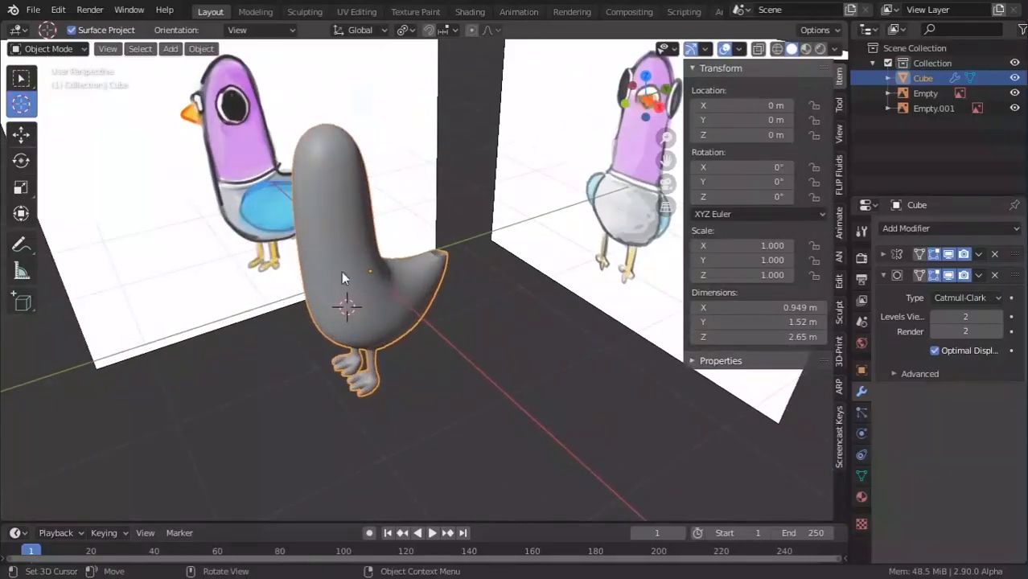
click(28, 74)
key(Tab)
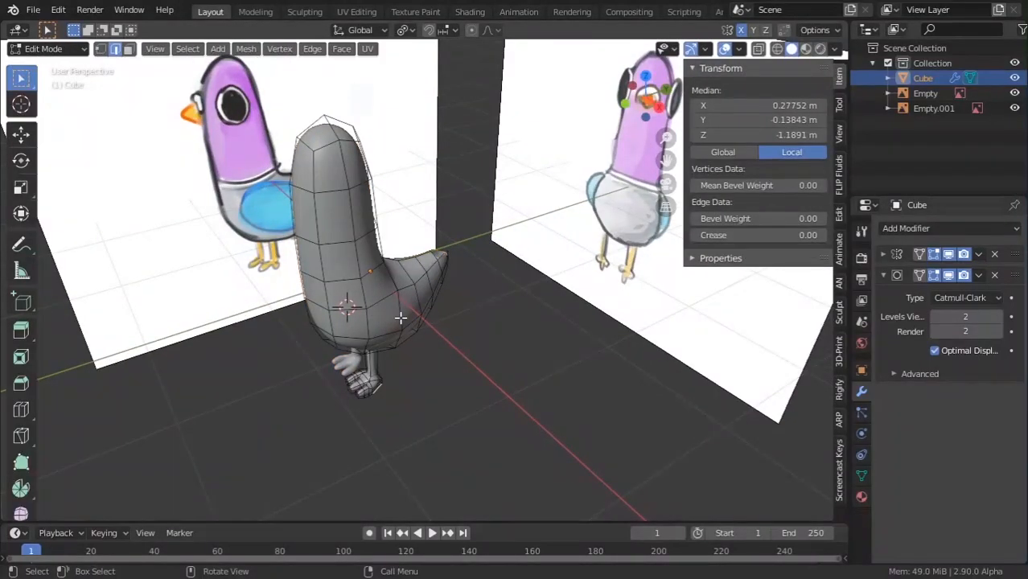
click(401, 319)
middle_drag(400, 319, 328, 300)
scroll(328, 300, up, 2)
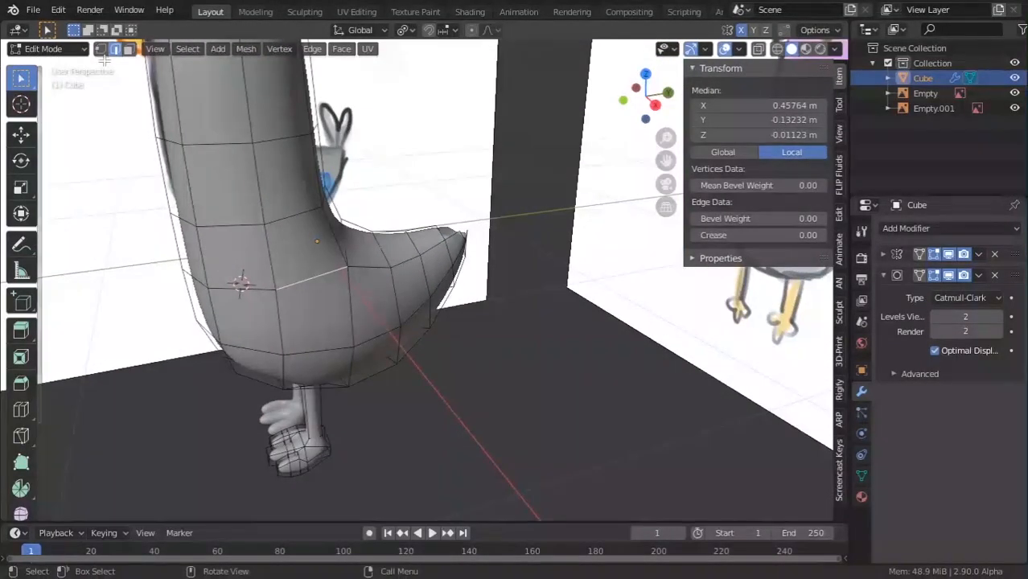
click(129, 49)
click(308, 316)
key(shift+s)
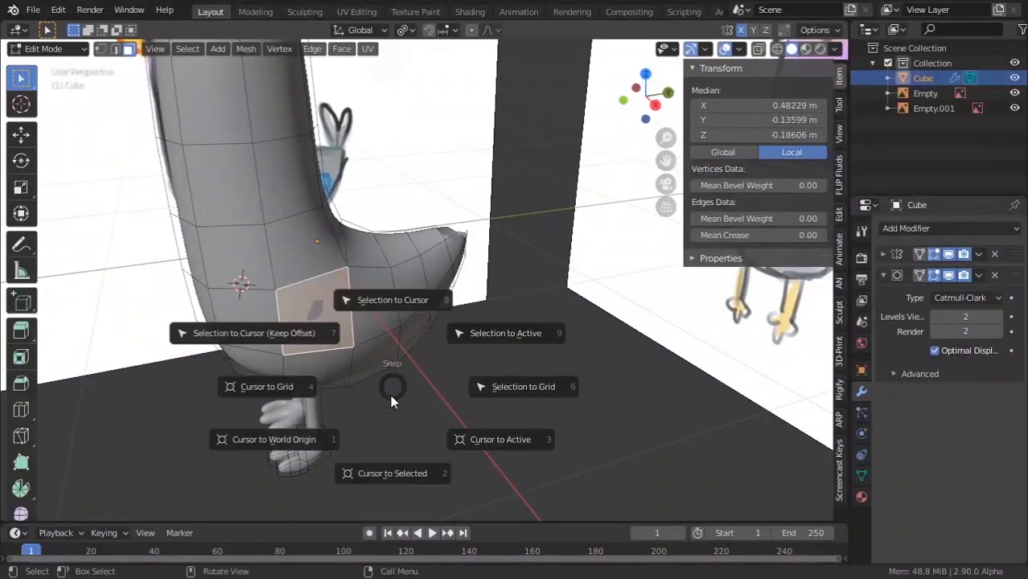
click(390, 465)
Add a cube at the 3D cursor and shrink it down in two scalings.
key(Tab)
key(shift+a)
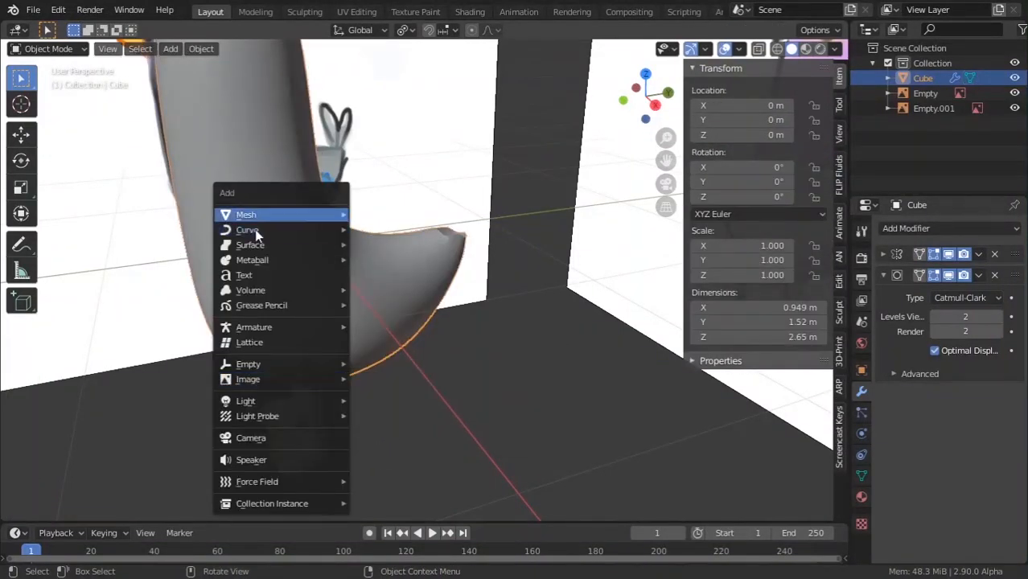
mouse_move(299, 219)
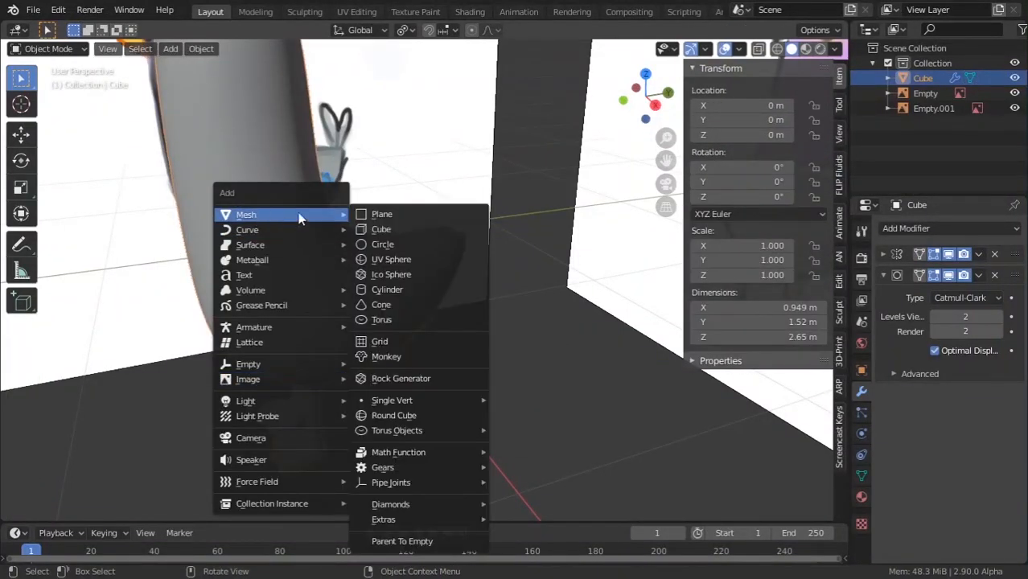
click(388, 228)
scroll(387, 234, down, 6)
key(s)
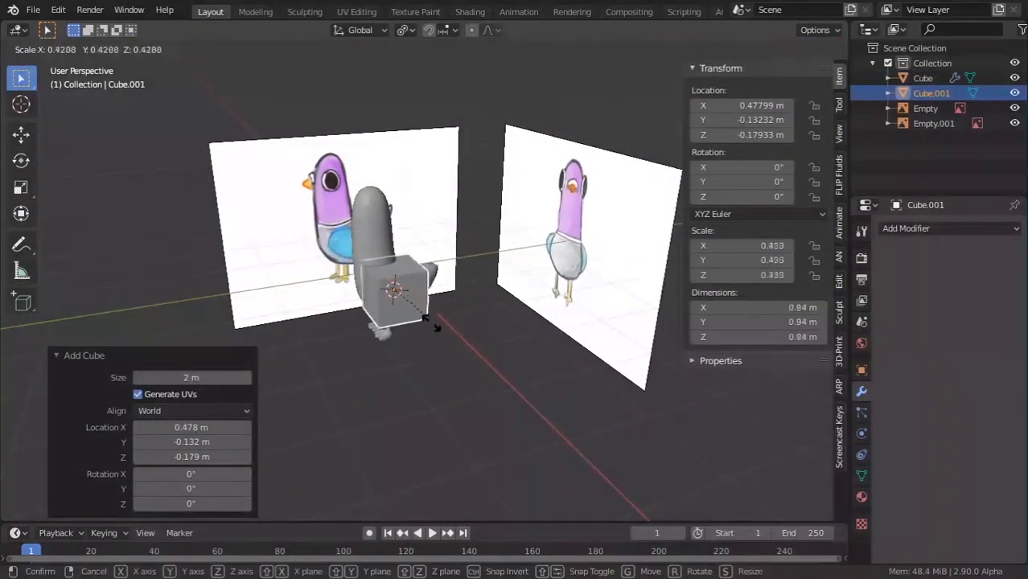
click(405, 306)
scroll(407, 309, up, 5)
key(s)
click(410, 340)
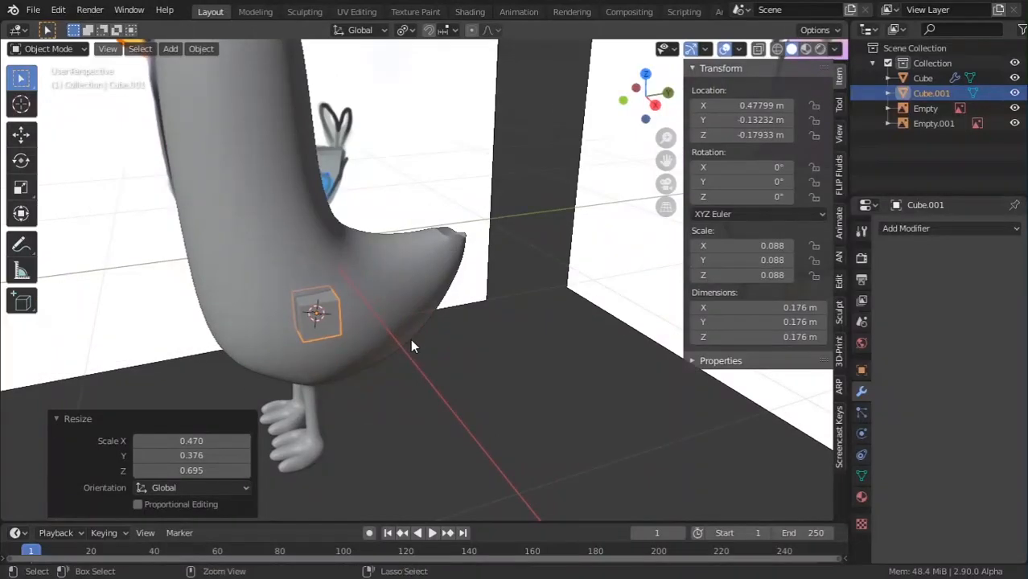
Round the cube with subdivision level 2 and enter its Edit Mode.
key(ctrl+3)
middle_drag(343, 351, 373, 348)
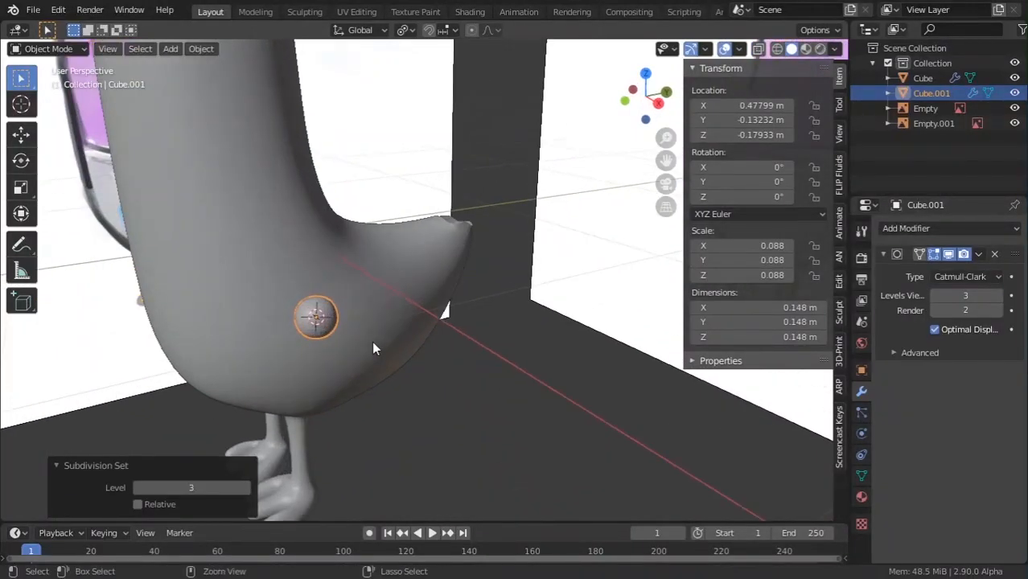
key(ctrl+2)
key(Tab)
key(Tab)
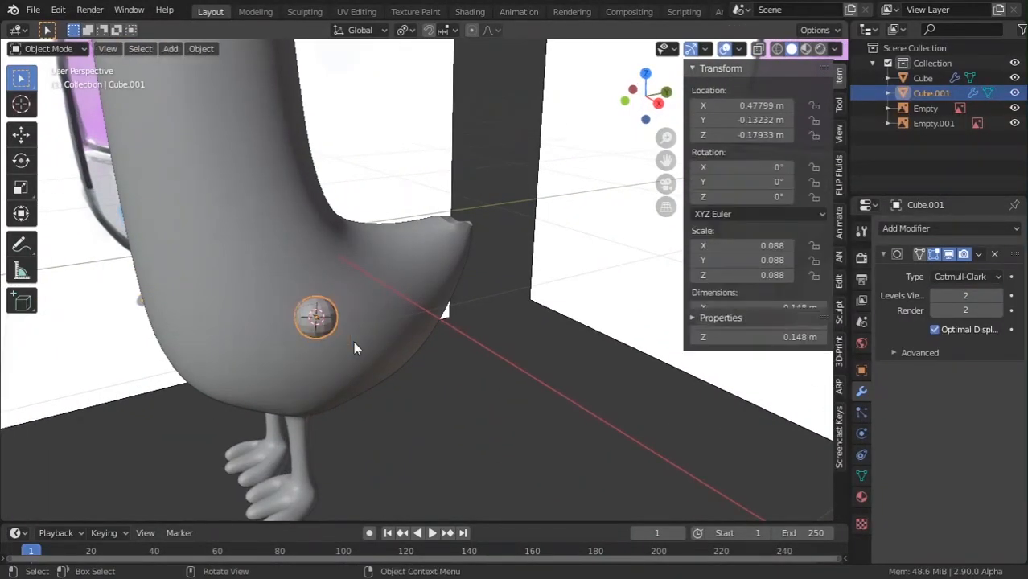
middle_drag(355, 348, 415, 344)
key(Tab)
Flatten the sphere along X into a thin disc and switch to Right view.
key(s)
key(x)
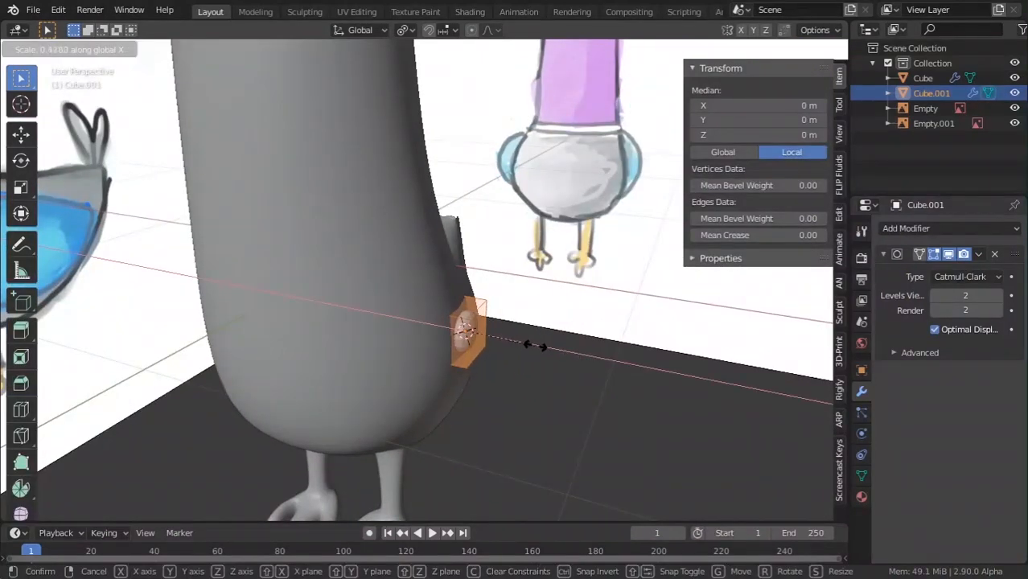
click(507, 331)
key(KP_1)
key(KP_3)
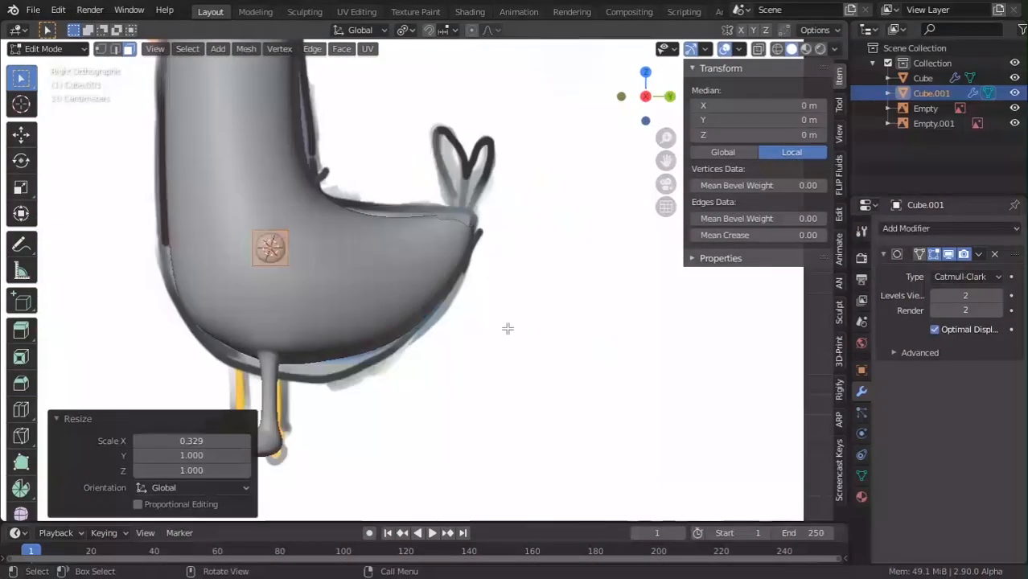
Enlarge the disc in Y and Z only and box-select its back vertices.
key(s)
key(shift+z)
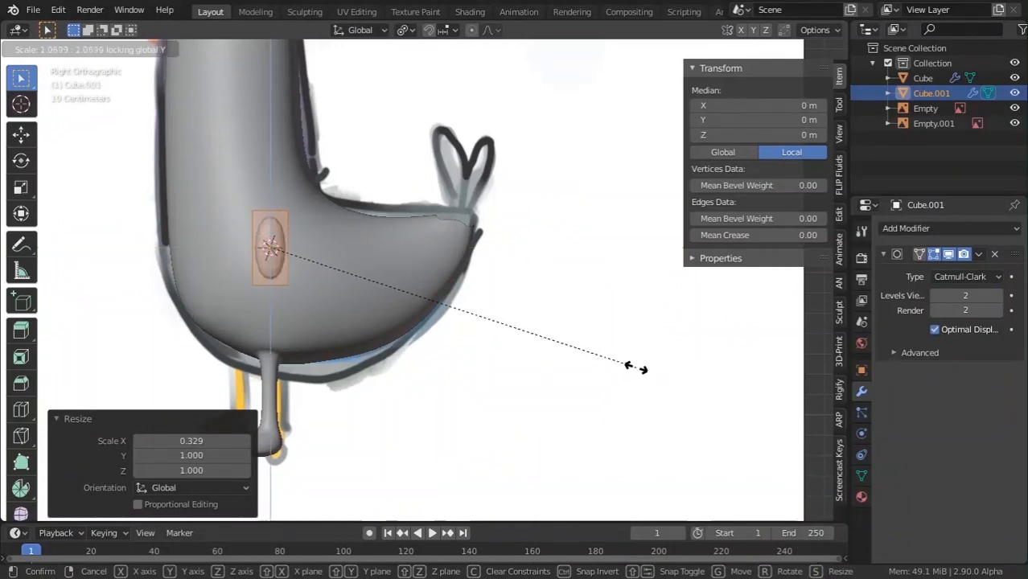
key(shift+x)
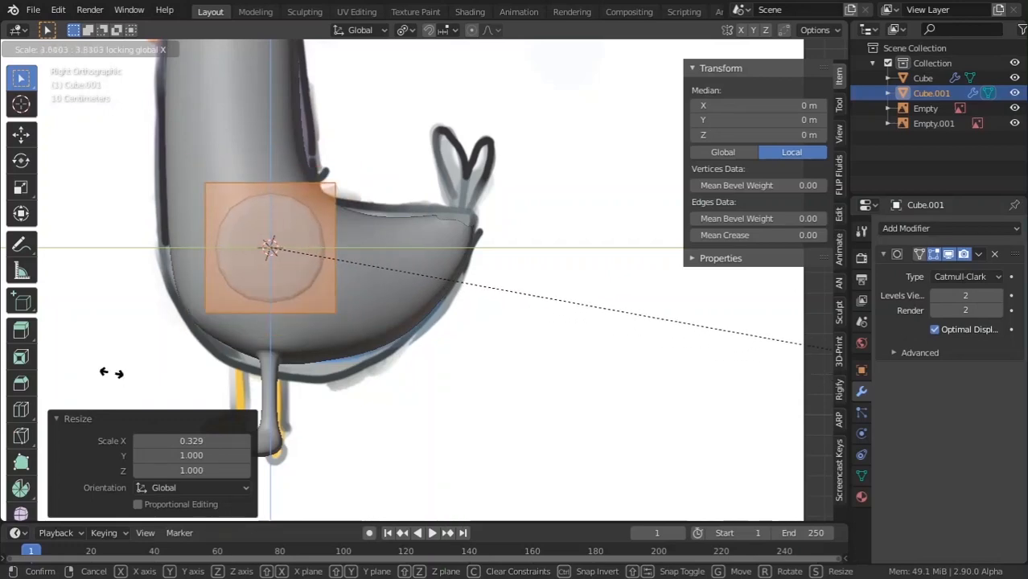
click(304, 340)
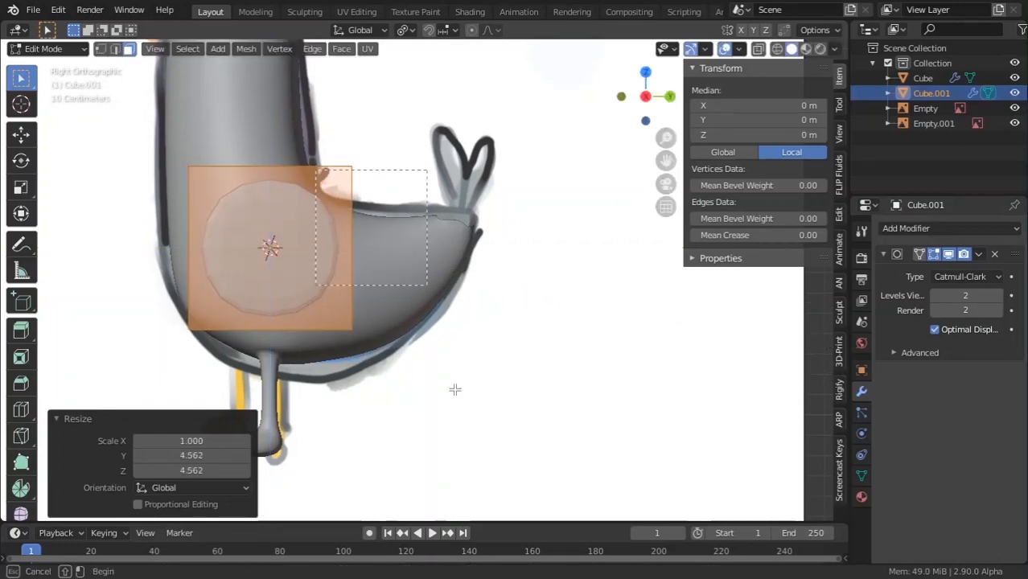
drag(454, 389, 425, 349)
middle_drag(201, 161, 320, 293)
Stretch the wing's rear vertices toward the tail, narrow them vertically, then rescale them (0.524, 1.196) in X-ray.
key(g)
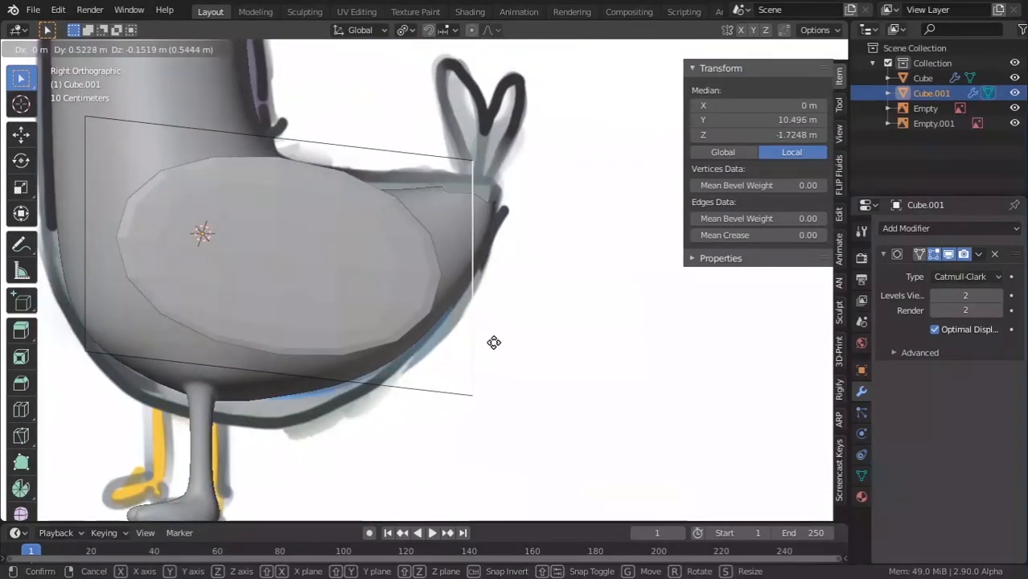
click(493, 339)
key(s)
key(z)
click(532, 326)
key(alt+z)
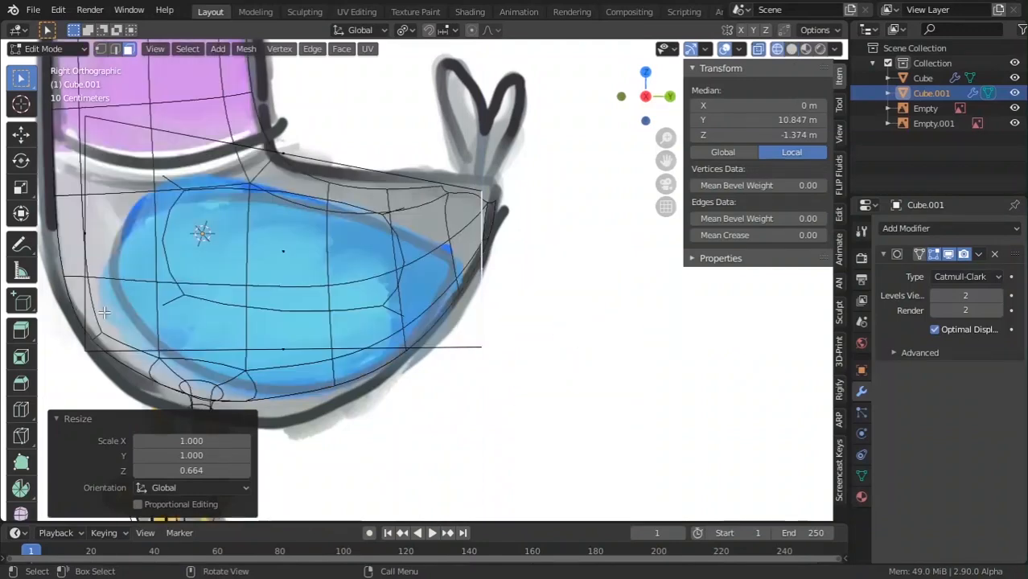
key(s)
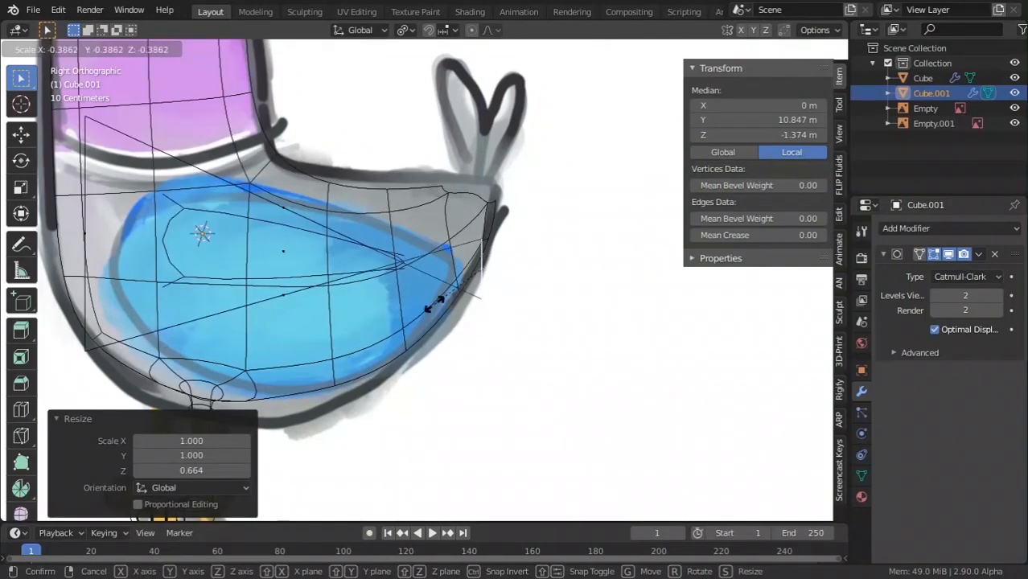
click(548, 313)
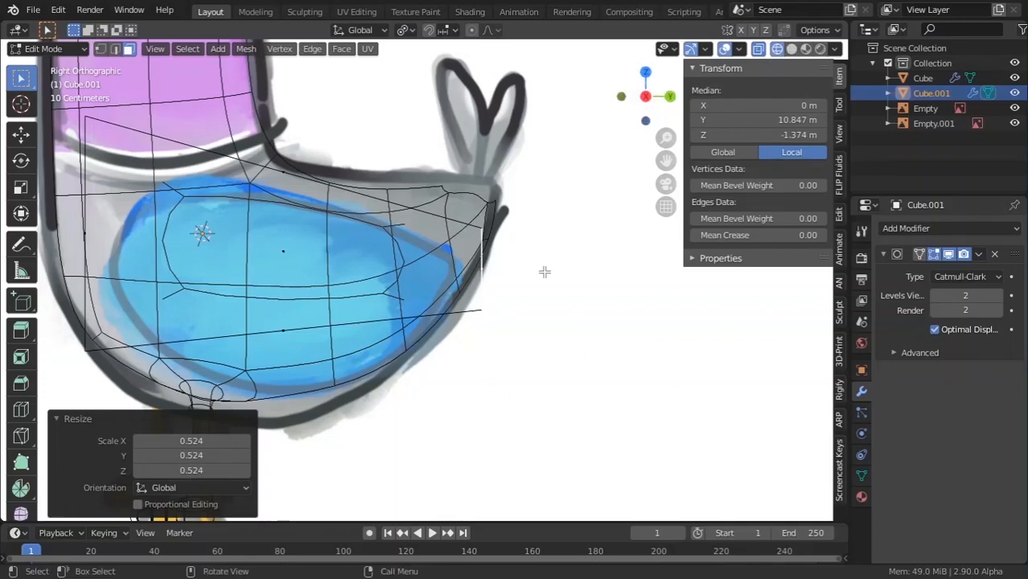
key(s)
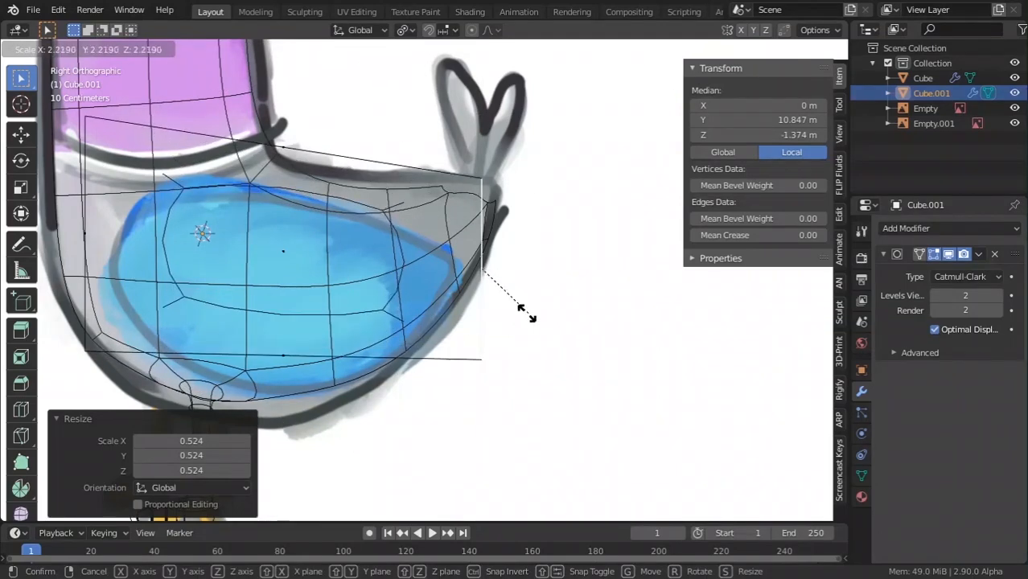
click(494, 297)
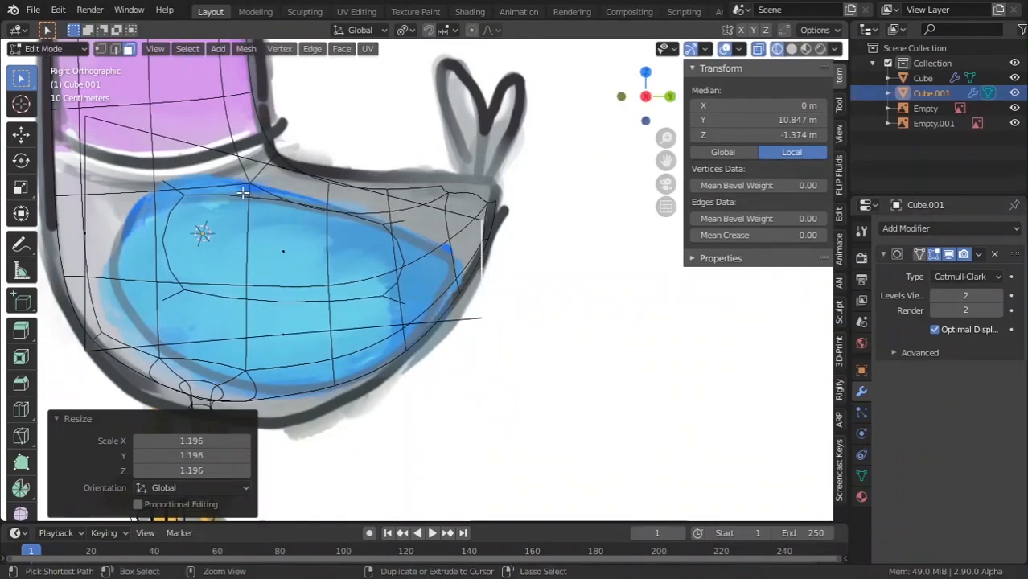
Add a vertical edge loop through the wing, then reposition it and scale it to 0.792 and 0.942.
key(ctrl+r)
right_click(242, 192)
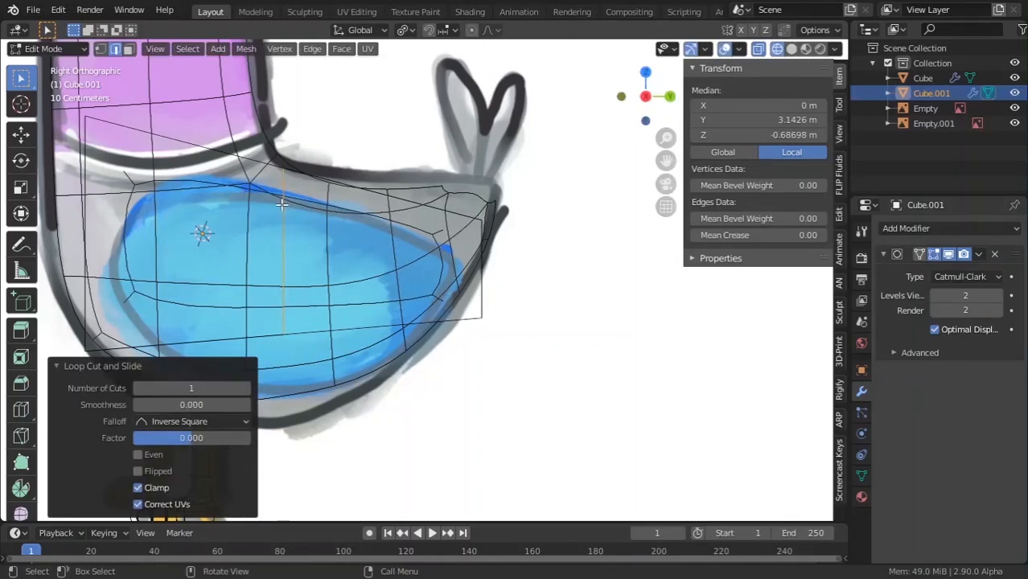
key(g)
click(287, 231)
key(s)
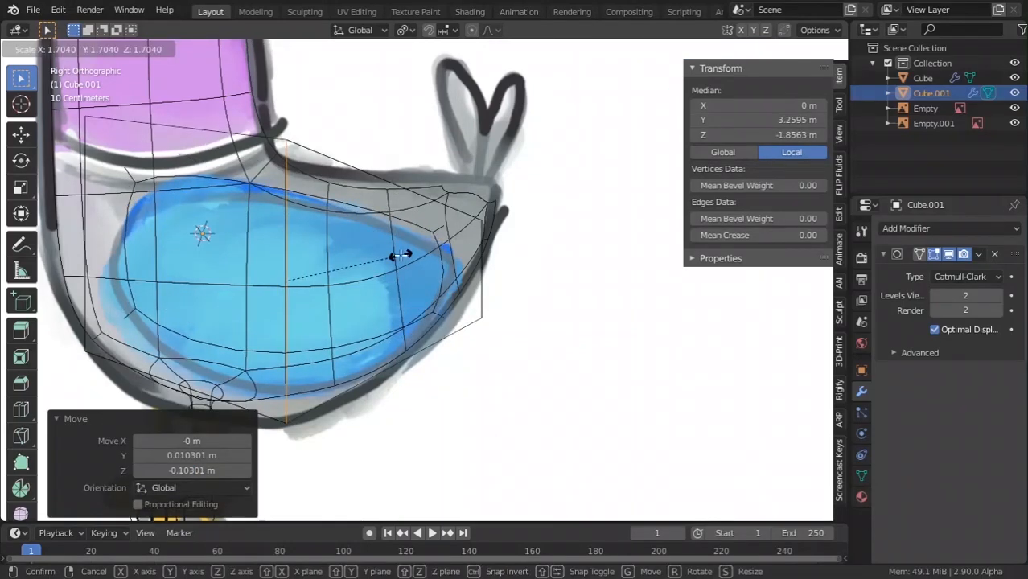
click(345, 256)
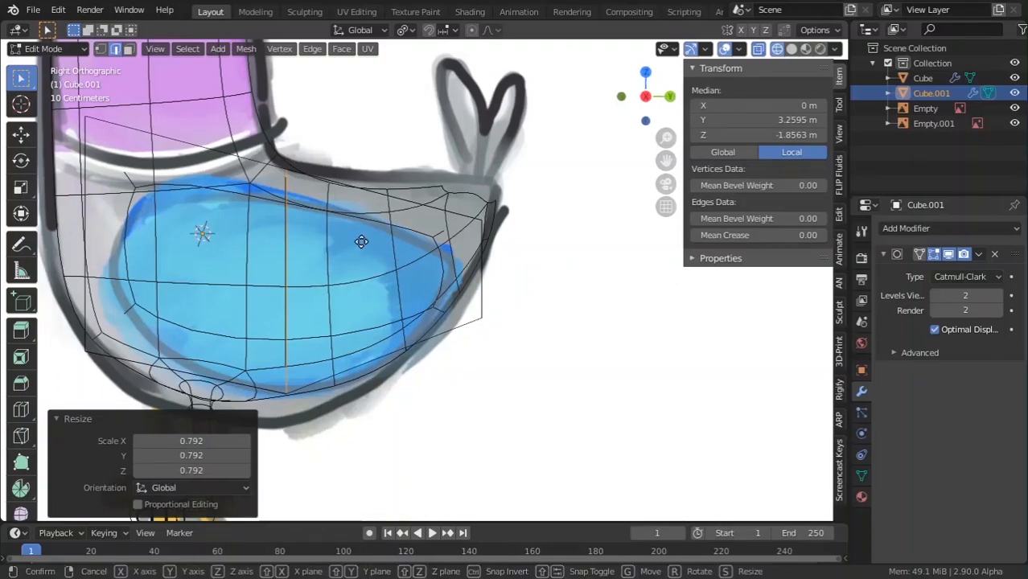
click(362, 257)
key(s)
click(358, 259)
Select a wing face in face select mode and return to the right side view.
middle_drag(146, 212, 132, 220)
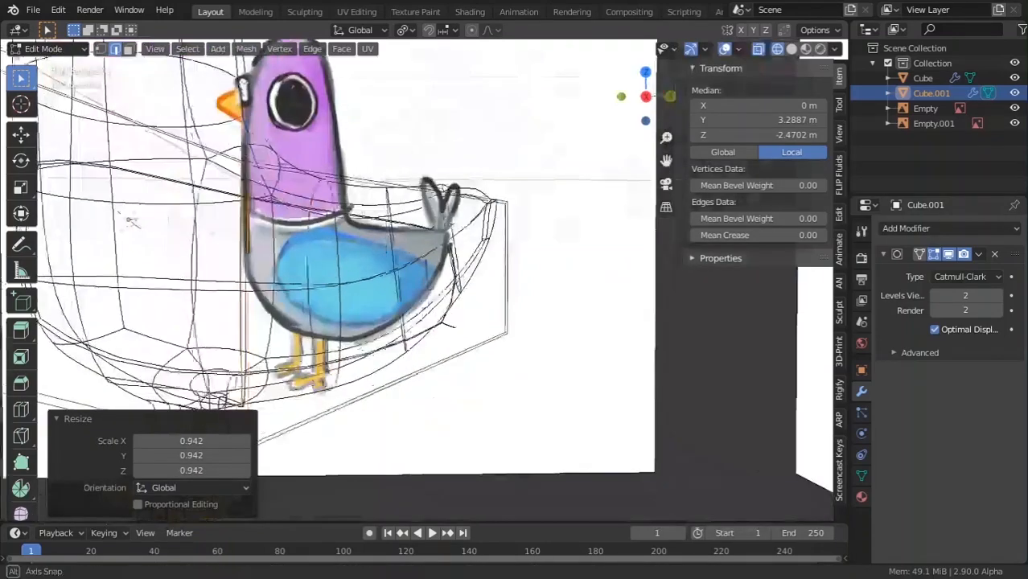
middle_drag(386, 316, 447, 318)
middle_drag(334, 315, 338, 330)
click(336, 335)
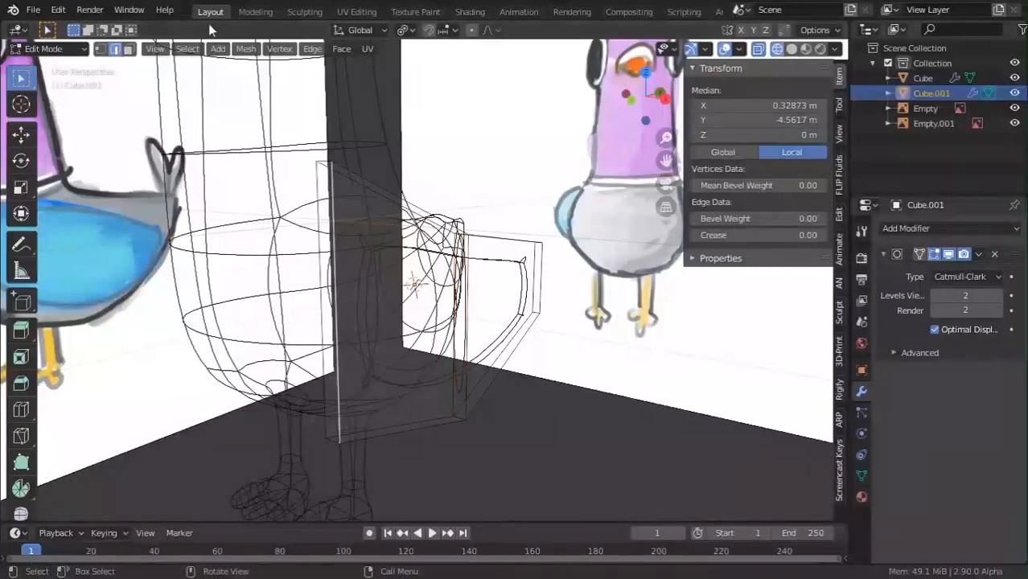
click(128, 49)
click(340, 353)
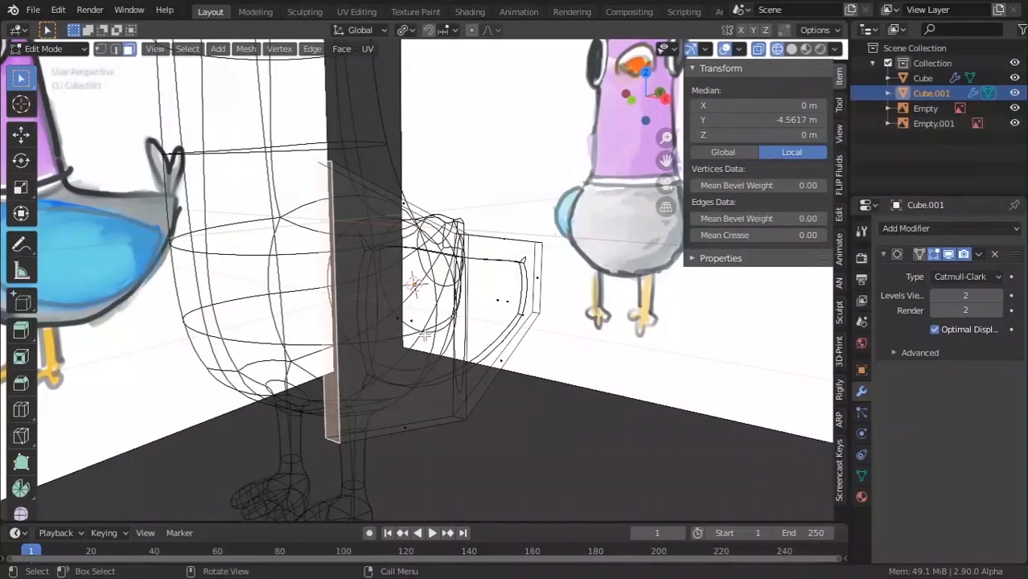
key(KP_1)
key(KP_3)
scroll(424, 329, up, 4)
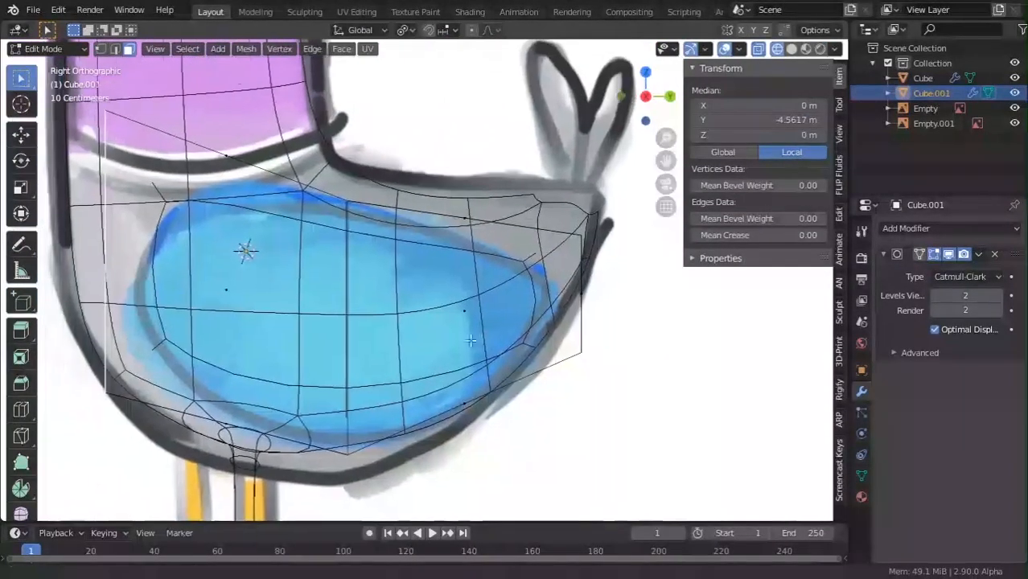
Fit the wing faces to the drawing: move along Y, scale to 1.319, rotate 17.2°, nudge.
key(s)
click(350, 309)
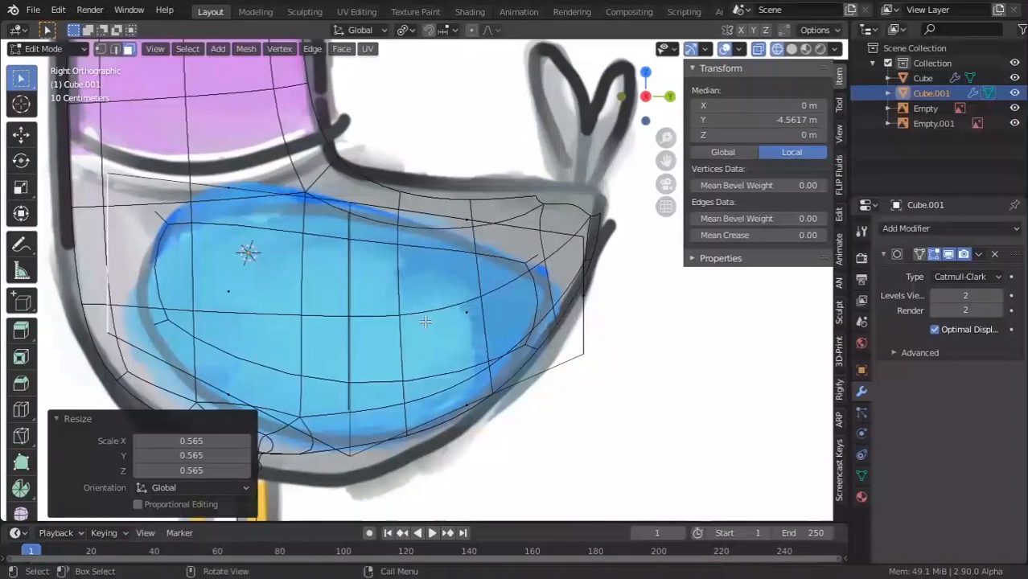
key(g)
key(y)
click(502, 327)
key(s)
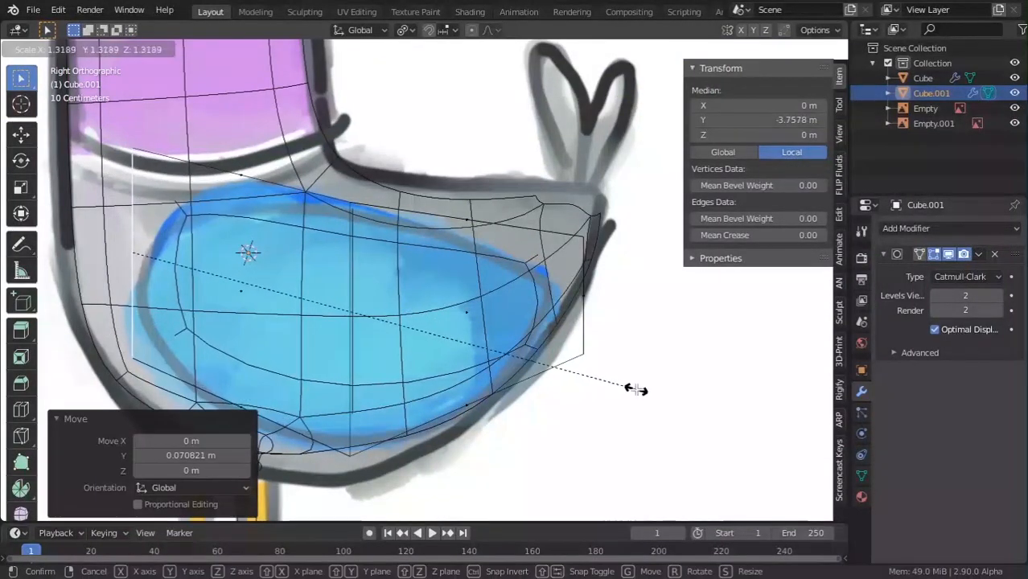
click(587, 338)
key(r)
click(590, 336)
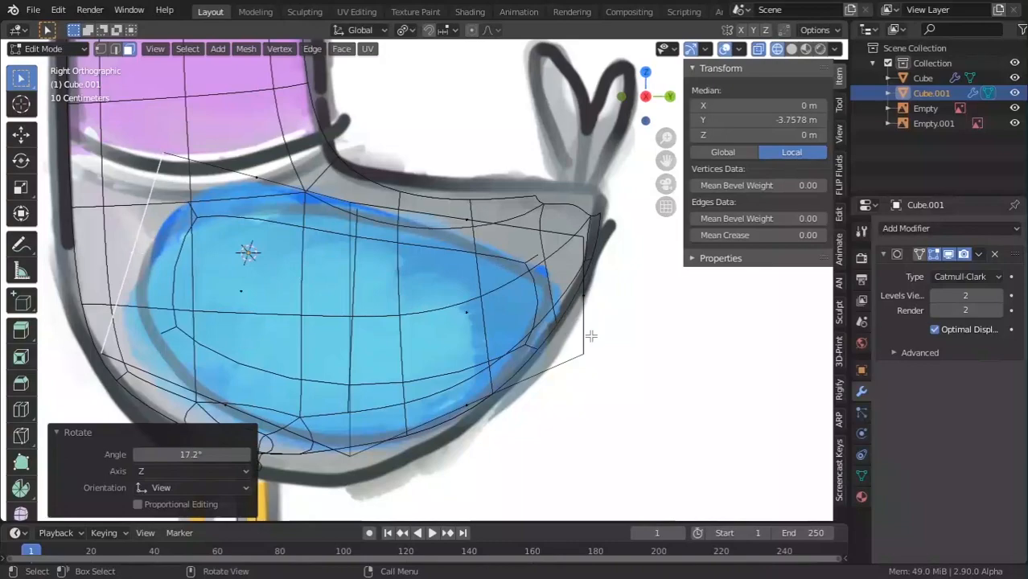
key(g)
click(486, 267)
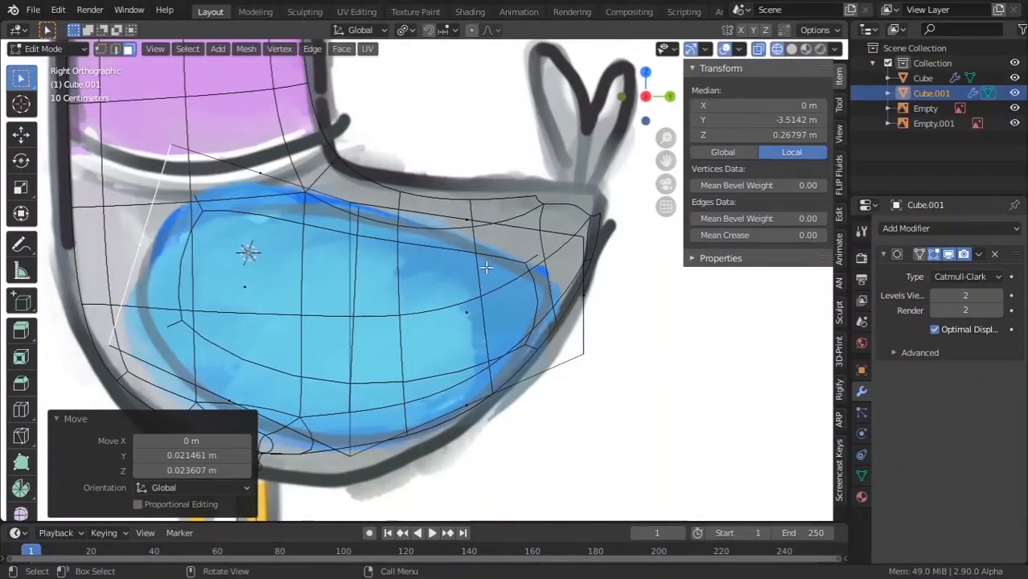
scroll(386, 209, down, 3)
Check the pigeon in Object Mode with Solid shading, then go back into Edit Mode on the wing.
key(Tab)
middle_drag(551, 185, 615, 197)
click(792, 50)
mouse_move(525, 286)
middle_down()
mouse_move(521, 336)
mouse_move(497, 393)
mouse_move(472, 385)
mouse_move(468, 394)
middle_up()
key(Tab)
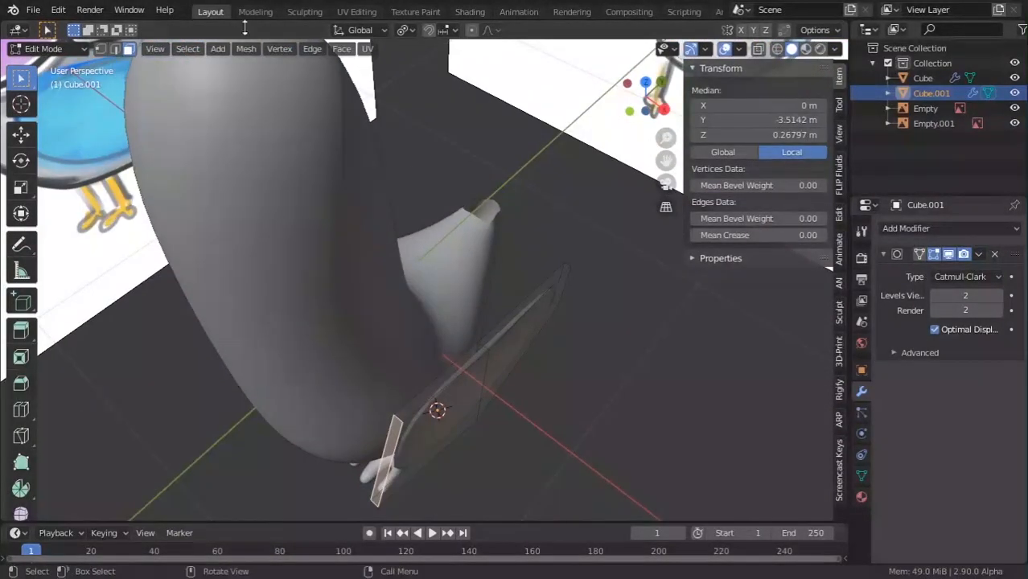
Shift the wing's flat face along the X axis and check the result in Object Mode.
click(434, 410)
middle_drag(505, 360, 555, 347)
key(g)
key(x)
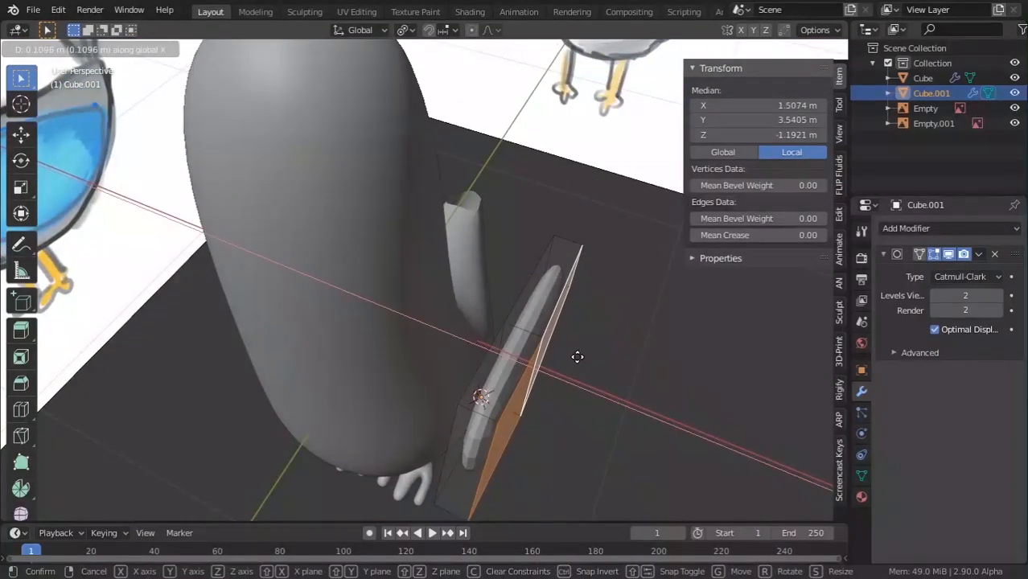
click(571, 357)
key(Tab)
middle_drag(537, 352, 428, 372)
scroll(398, 247, down, 4)
scroll(429, 373, up, 4)
key(Tab)
middle_drag(524, 371, 517, 391)
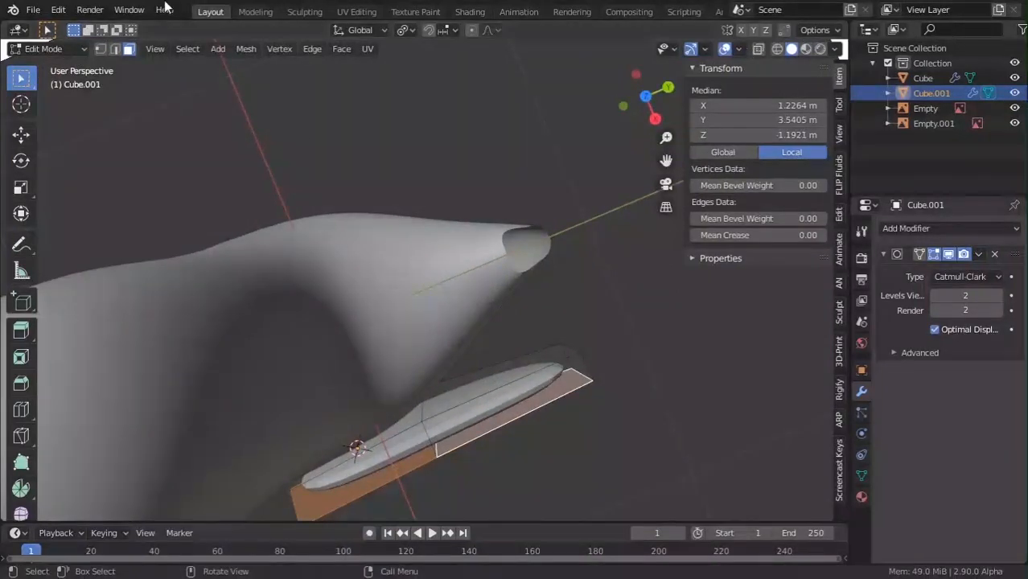
In Top view, move and rotate the wing's end edge so it angles inward along the body.
click(115, 49)
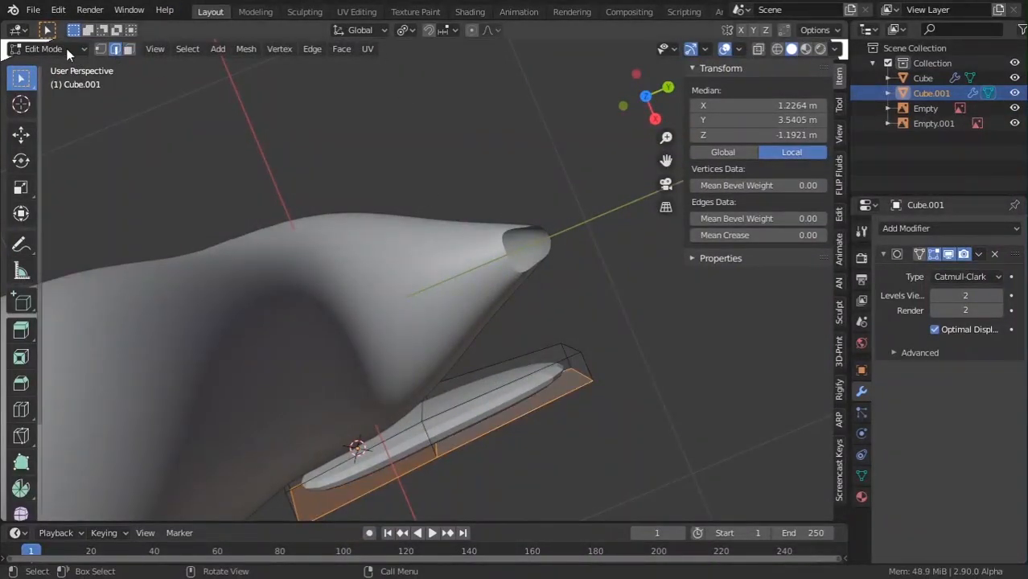
click(578, 353)
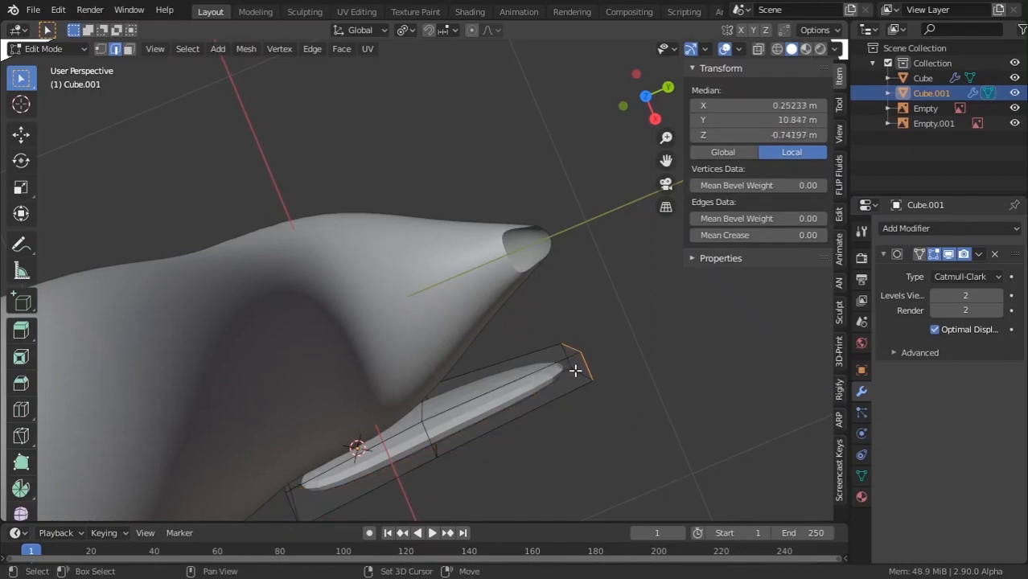
mouse_move(596, 378)
middle_down()
mouse_move(451, 351)
mouse_move(468, 413)
mouse_move(453, 443)
mouse_move(481, 477)
mouse_move(489, 466)
middle_up()
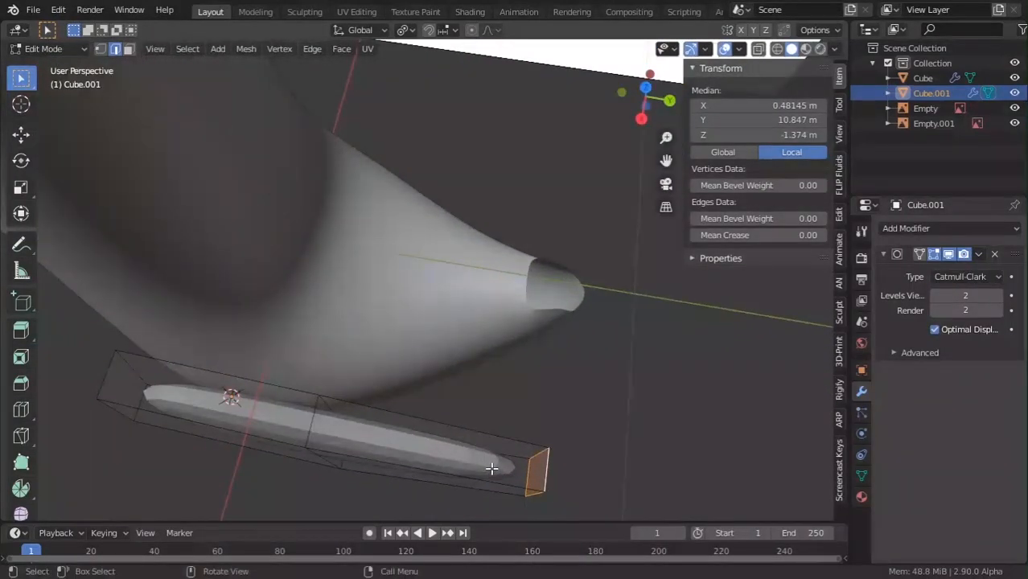
key(KP_7)
key(g)
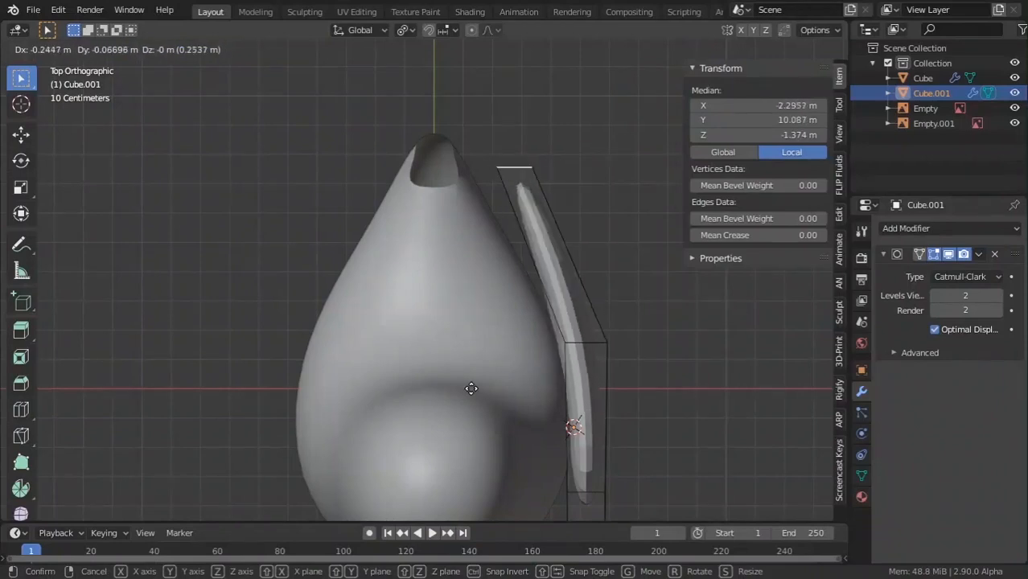
click(456, 393)
key(r)
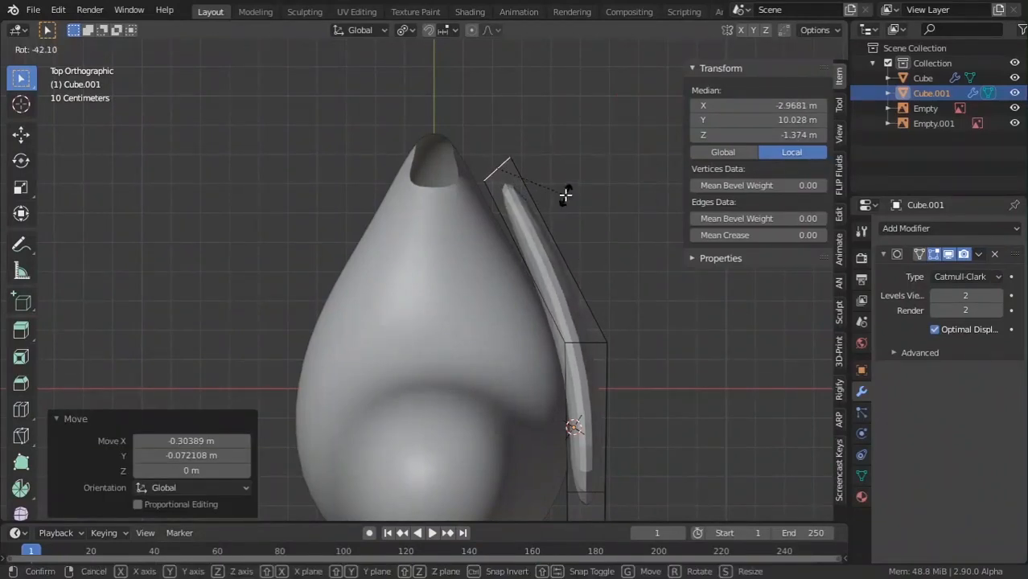
click(565, 194)
key(g)
click(548, 229)
Move a middle edge of the wing outward to smooth the curve, then return to Object Mode.
click(581, 344)
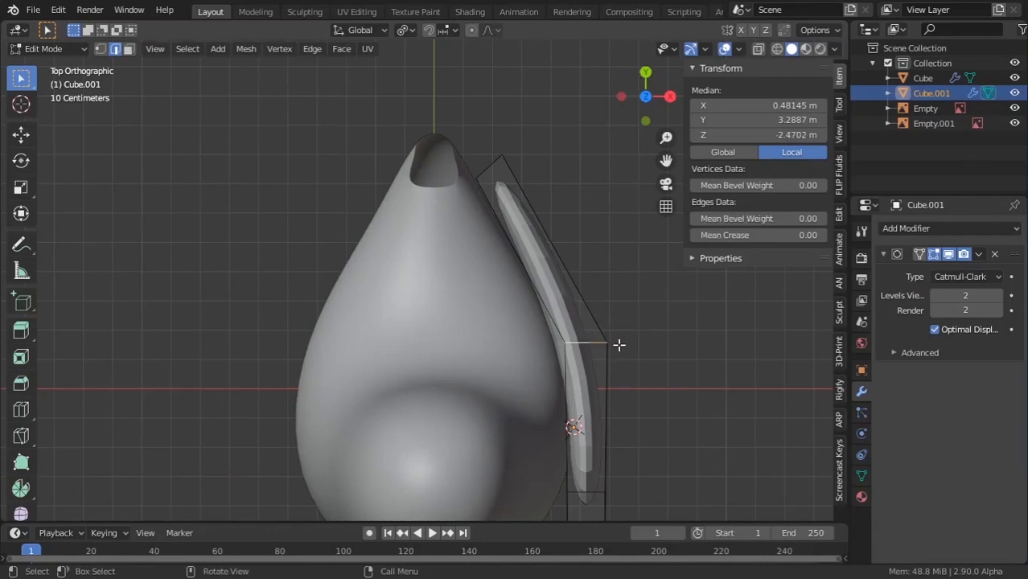
key(s)
key(Escape)
key(g)
click(651, 347)
key(Tab)
scroll(562, 280, down, 4)
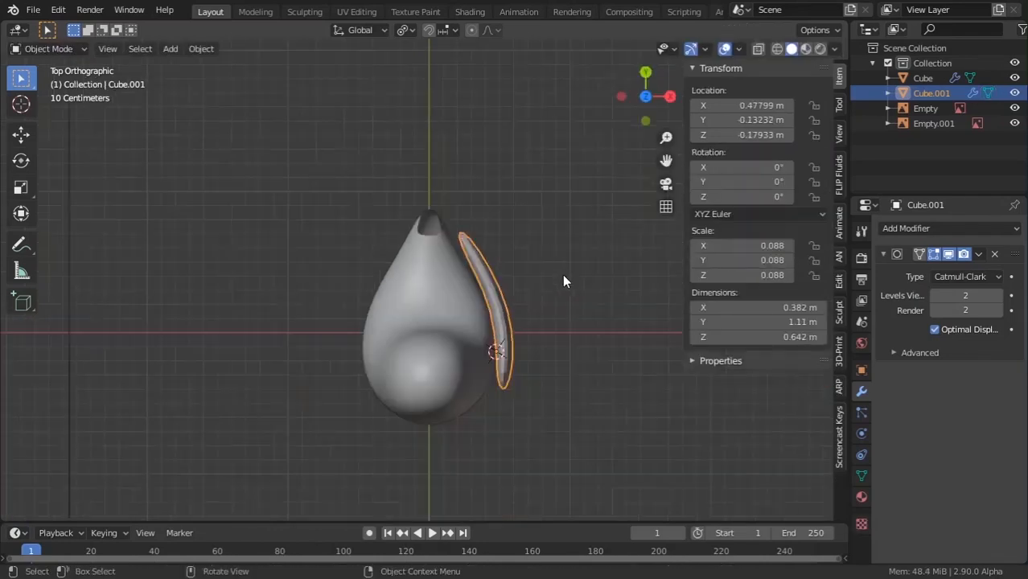
Move the whole wing 0.069 m along X, closer to the pigeon body.
middle_drag(599, 410, 587, 269)
scroll(563, 362, up, 3)
click(548, 458)
middle_drag(549, 460, 571, 510)
click(578, 355)
middle_drag(578, 355, 588, 411)
scroll(588, 411, up, 1)
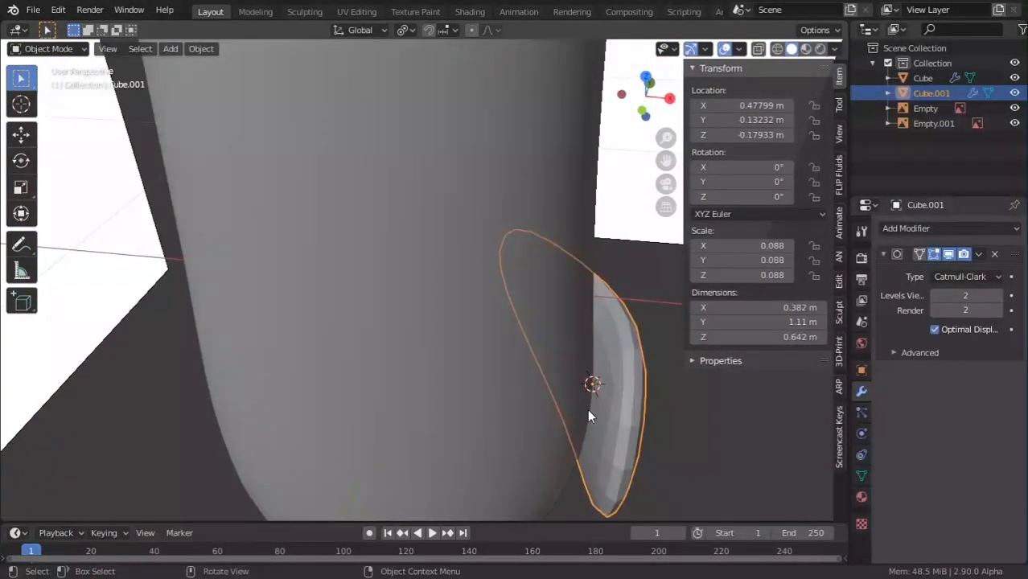
scroll(587, 408, down, 1)
key(g)
key(y)
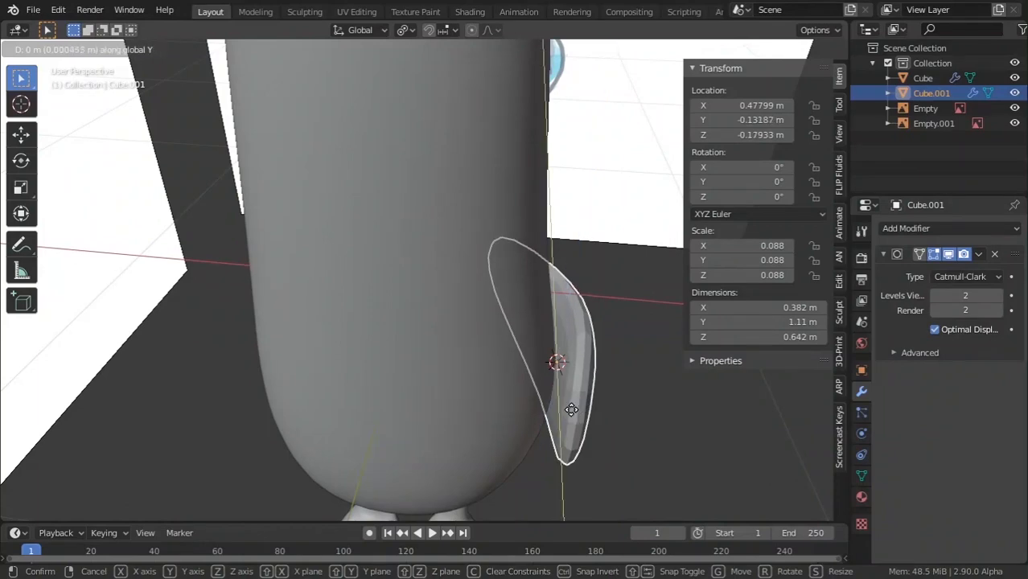
key(x)
click(565, 409)
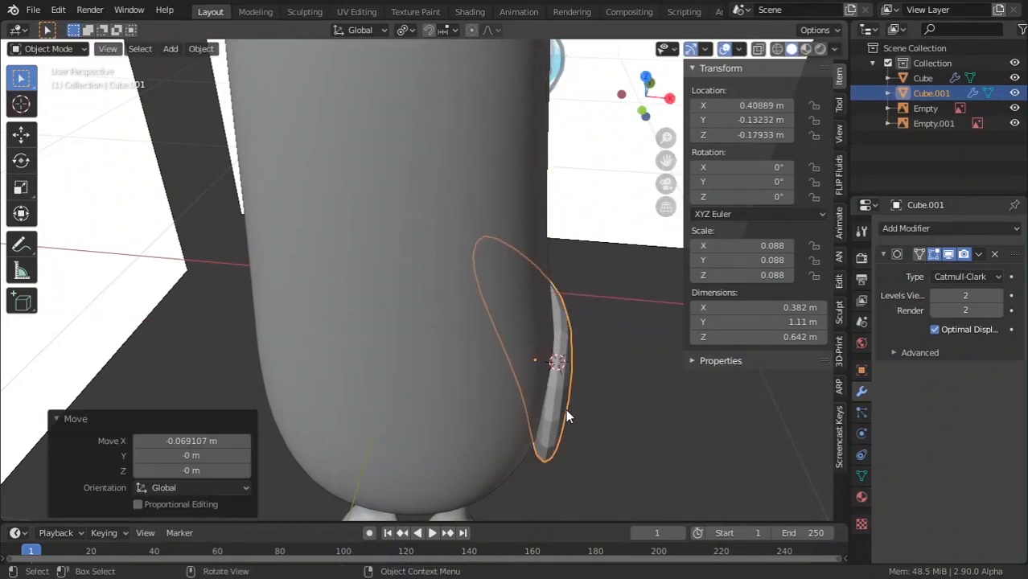
scroll(611, 442, down, 1)
Raise the selected wing vertices to tuck the corner in, then view the pigeon from above in Object Mode.
click(611, 442)
middle_drag(611, 443, 514, 404)
scroll(482, 385, up, 1)
key(Tab)
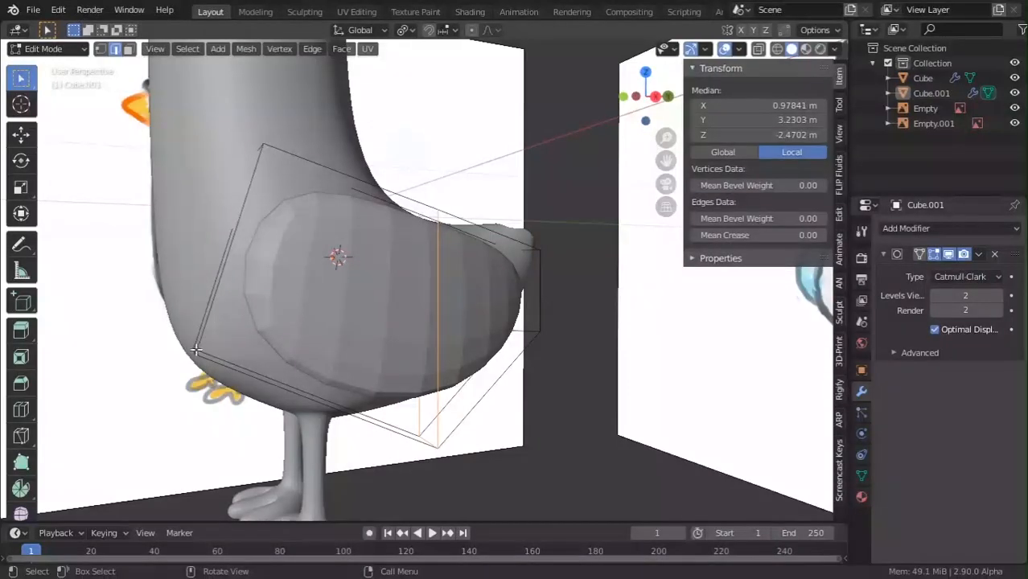
key(g)
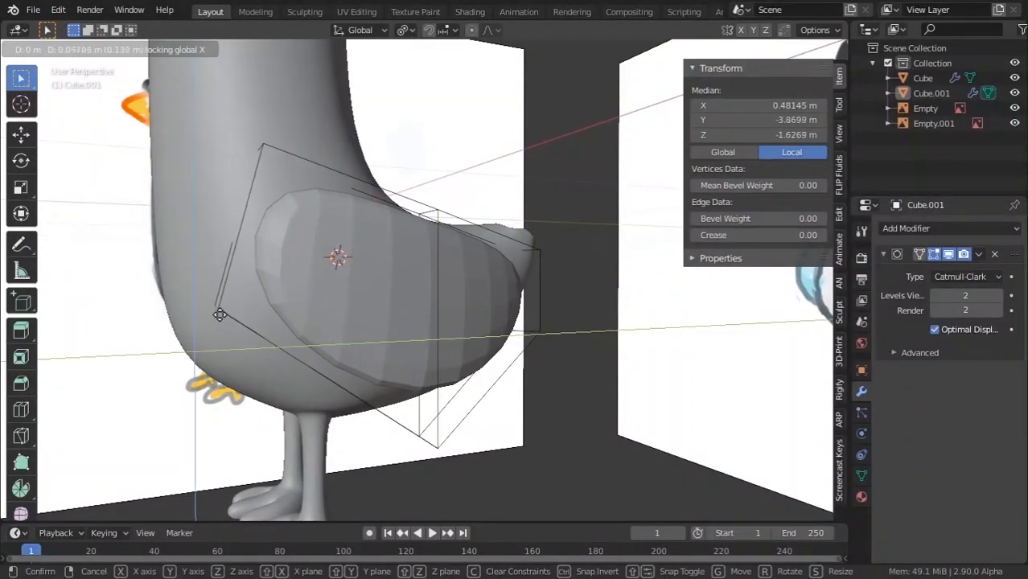
click(218, 318)
key(Tab)
scroll(218, 318, down, 3)
middle_drag(223, 320, 180, 342)
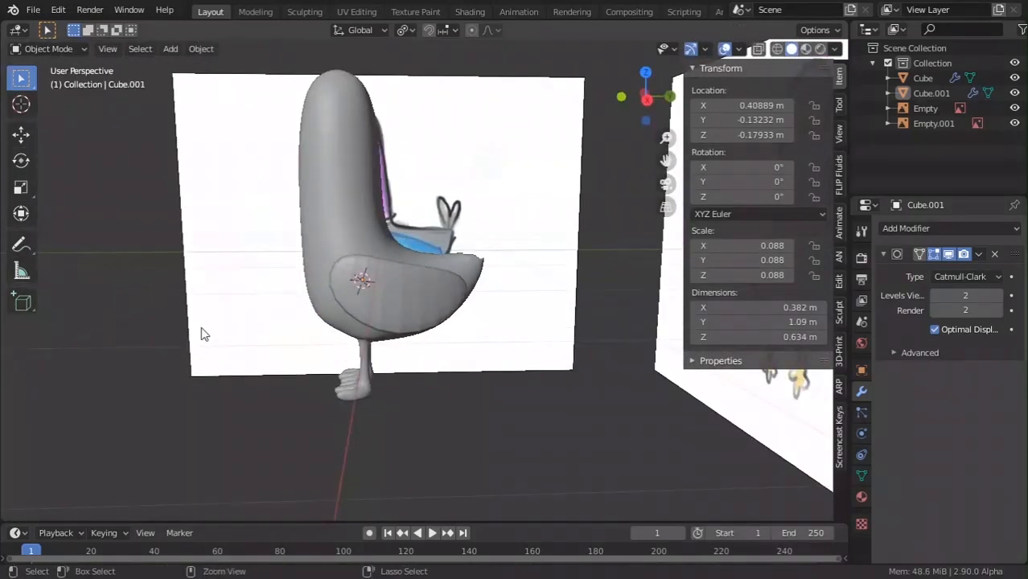
key(Tab)
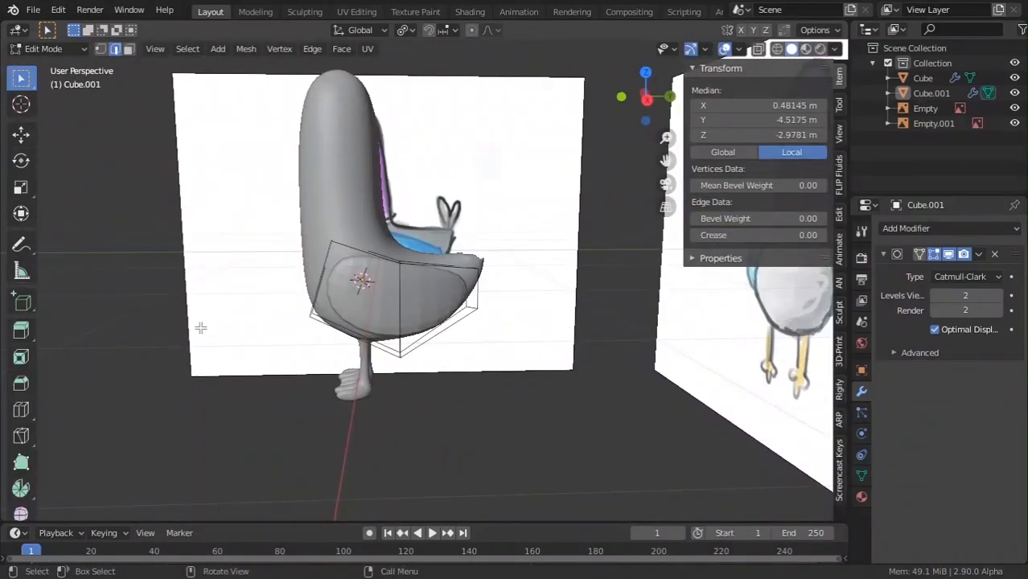
key(Tab)
middle_drag(200, 328, 521, 339)
Add a Mirror modifier to the wing and place it above the Subdivision modifier.
click(883, 254)
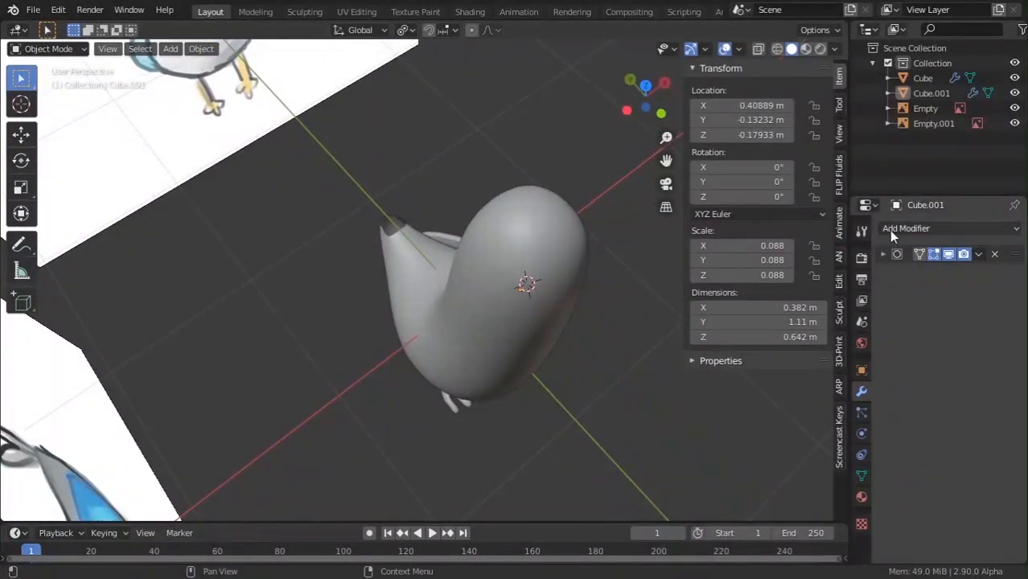
click(890, 231)
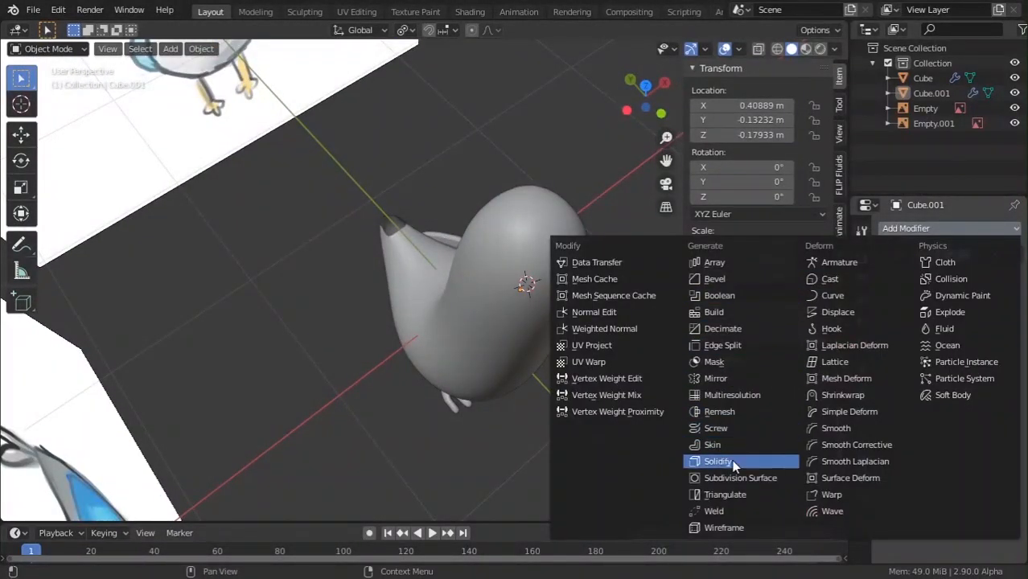
click(729, 378)
middle_drag(489, 337, 369, 285)
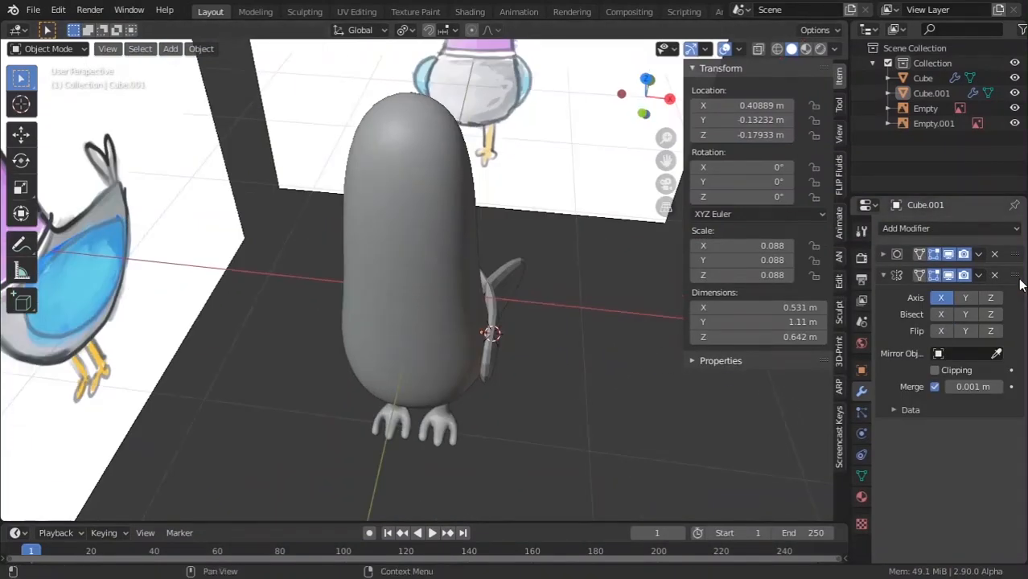
drag(1020, 283, 1020, 251)
click(871, 254)
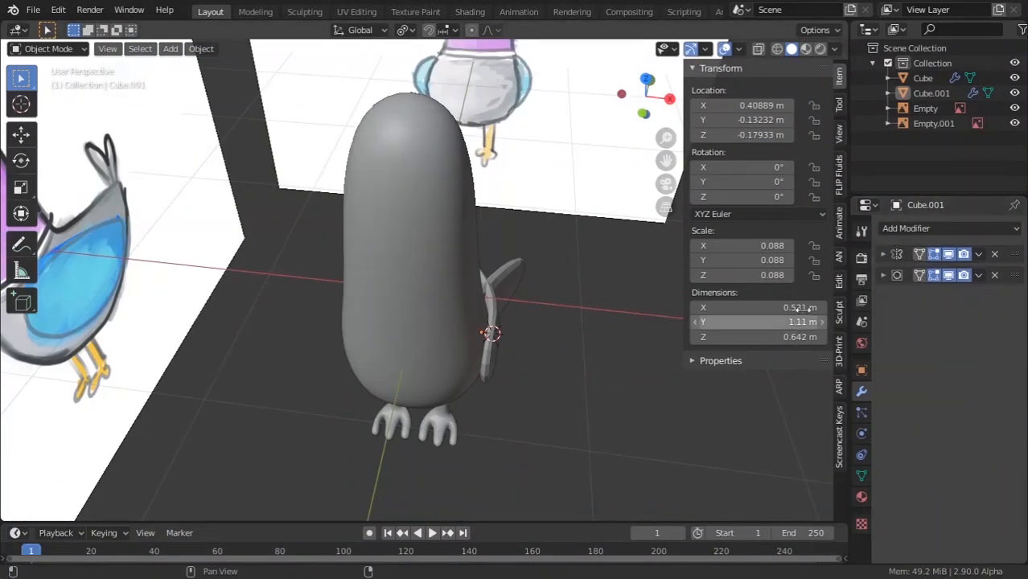
click(882, 274)
click(884, 275)
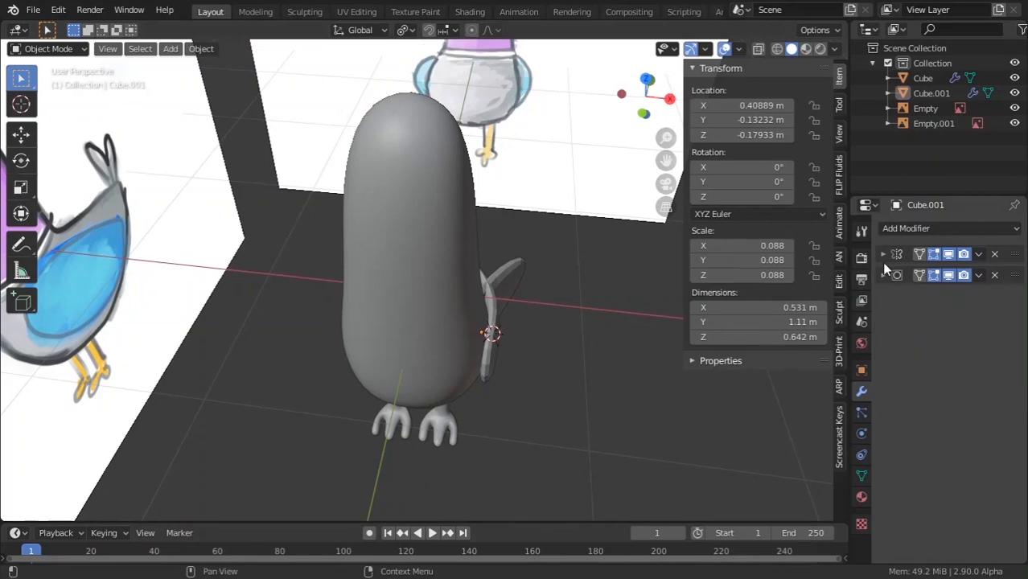
click(882, 254)
middle_drag(418, 314, 462, 299)
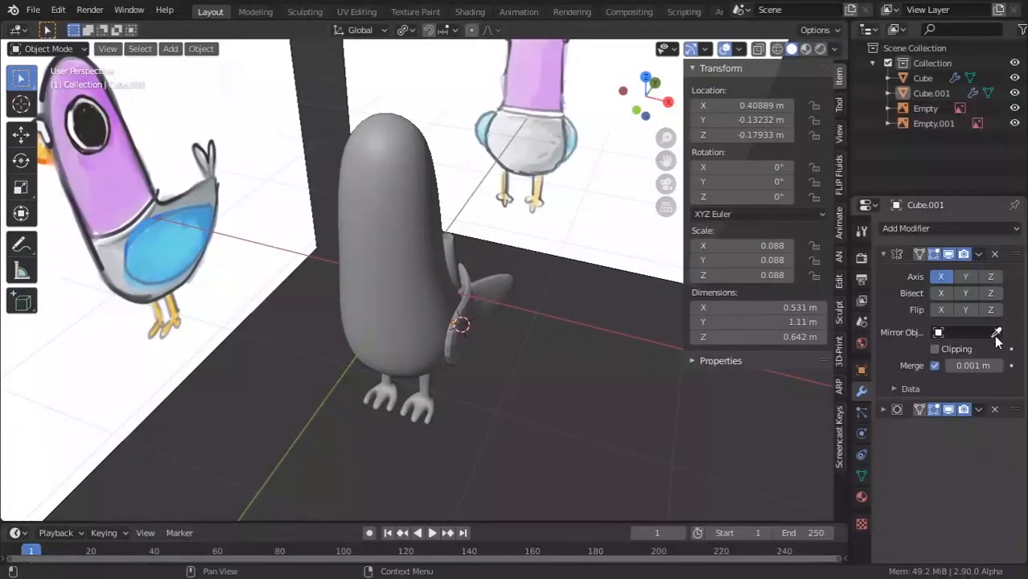
Set the body Cube as the Mirror Object and shade the wing smooth.
click(405, 243)
middle_drag(517, 281, 471, 331)
scroll(392, 347, up, 4)
right_click(392, 342)
click(379, 317)
scroll(432, 335, down, 5)
scroll(458, 315, up, 2)
Enter Edit Mode, then select the reference plane, the wing Cube.001 and the body Cube in turn.
key(Tab)
key(Tab)
scroll(377, 335, down, 3)
click(487, 375)
scroll(427, 452, up, 3)
scroll(427, 446, up, 2)
click(478, 328)
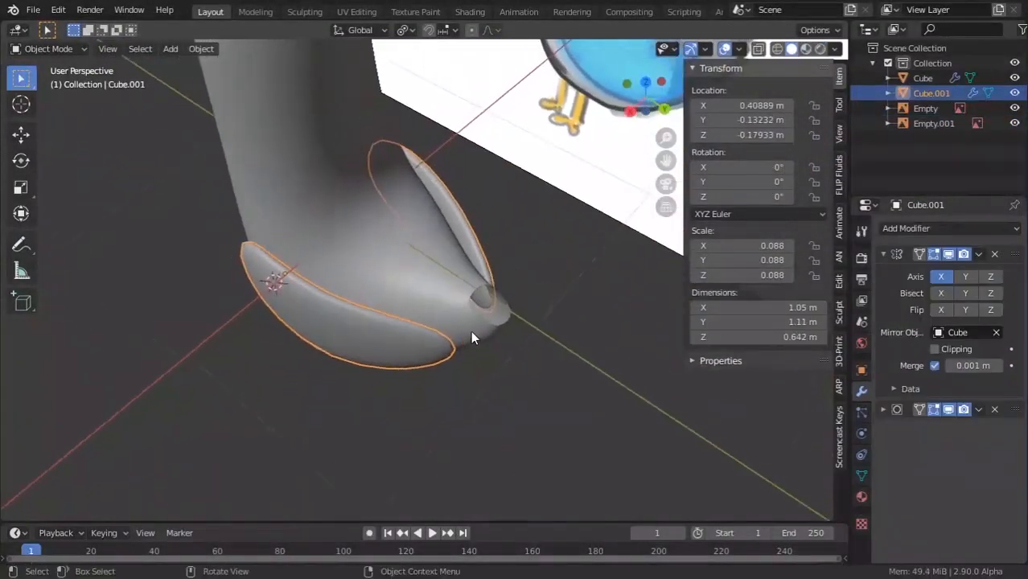
scroll(476, 326, up, 2)
click(475, 336)
Snap the tail-edge vertex onto the mirror centre line and fill the tail hole with a face.
key(Tab)
scroll(472, 338, up, 2)
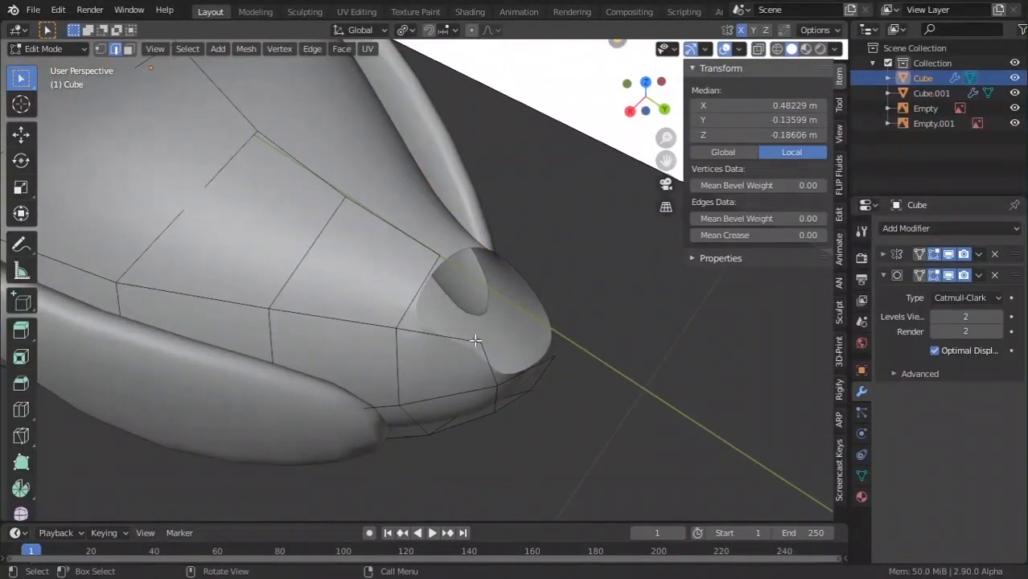
click(481, 340)
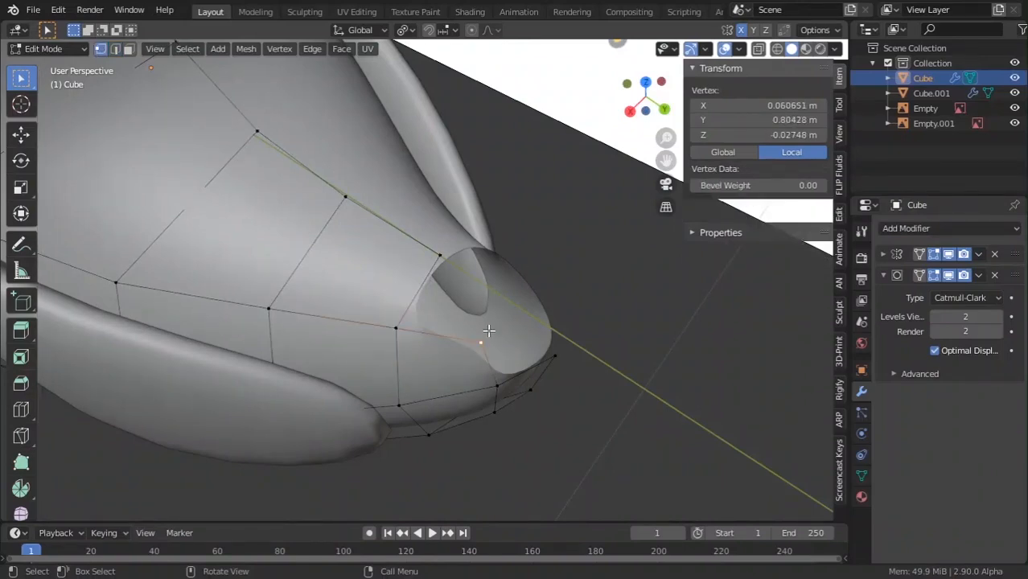
key(g)
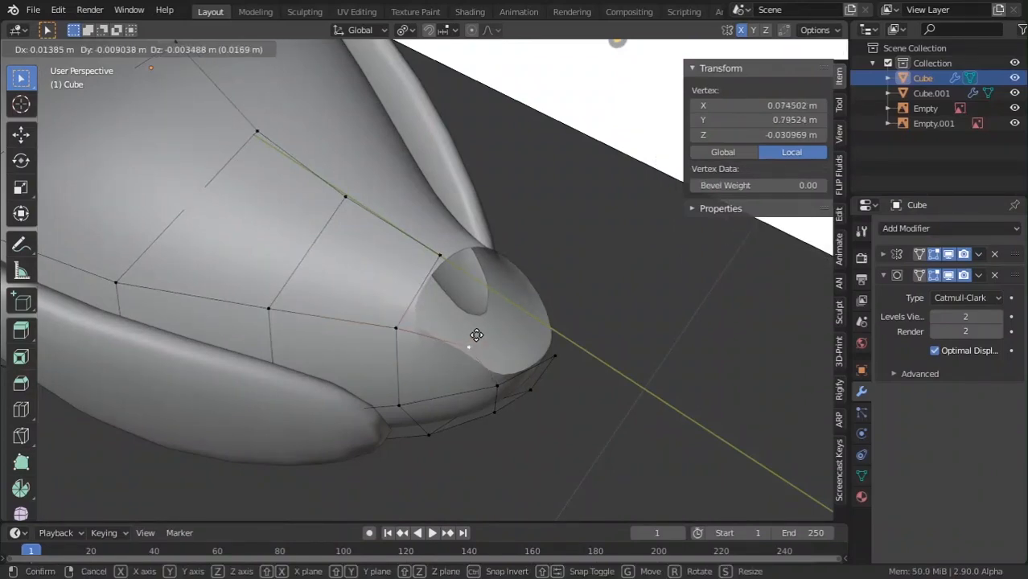
key(x)
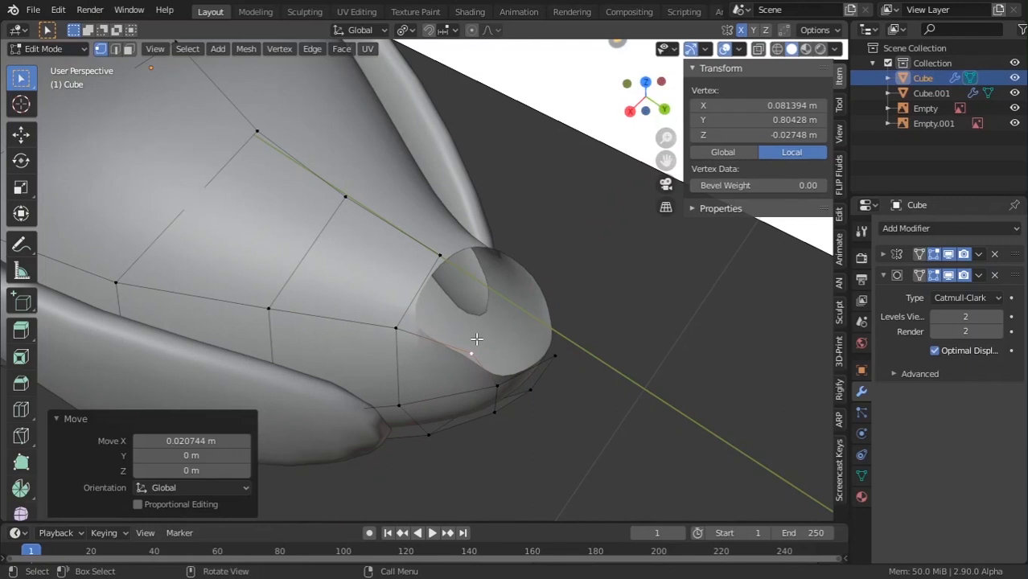
key(g)
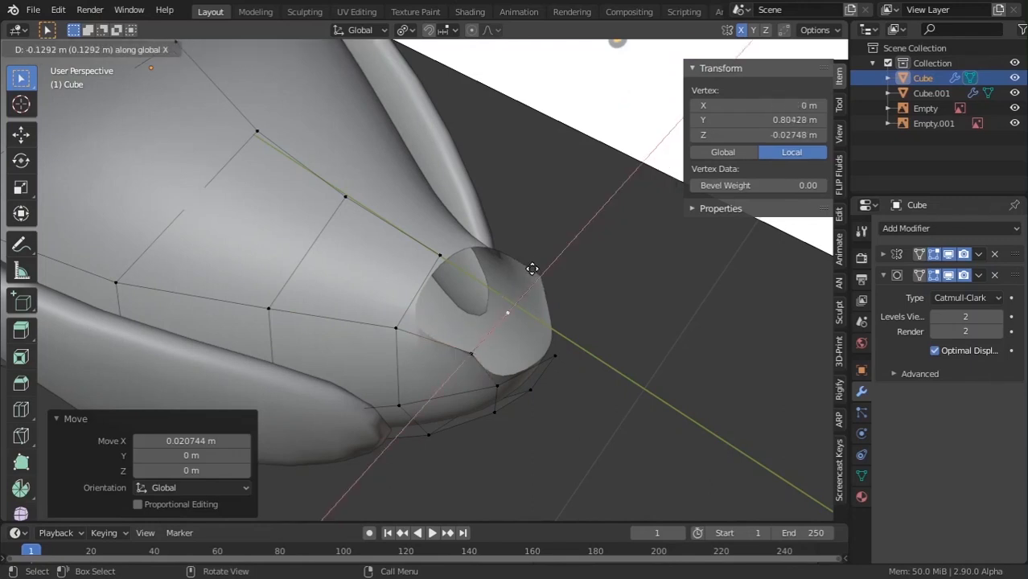
click(488, 287)
shift+click(399, 324)
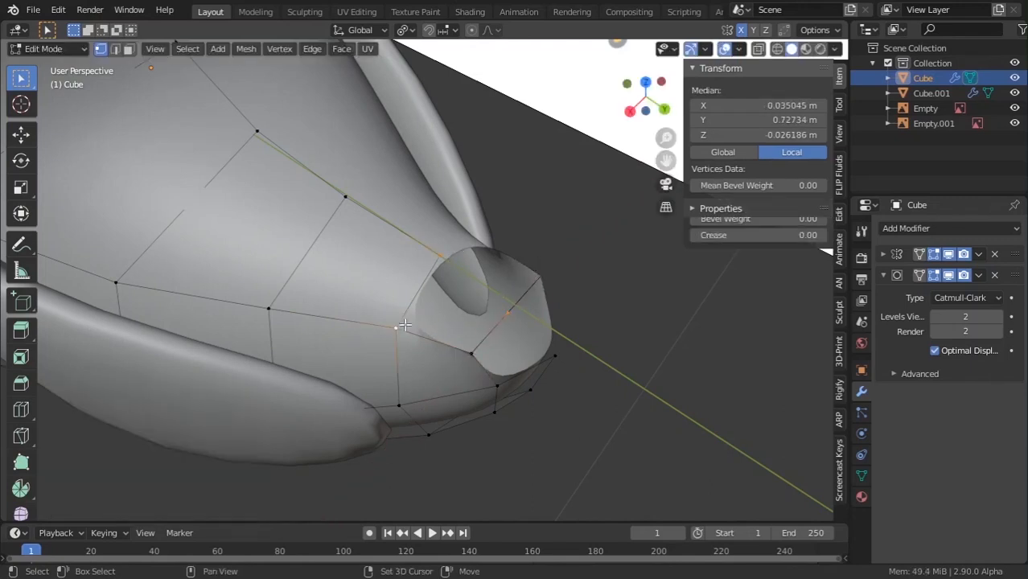
key(f)
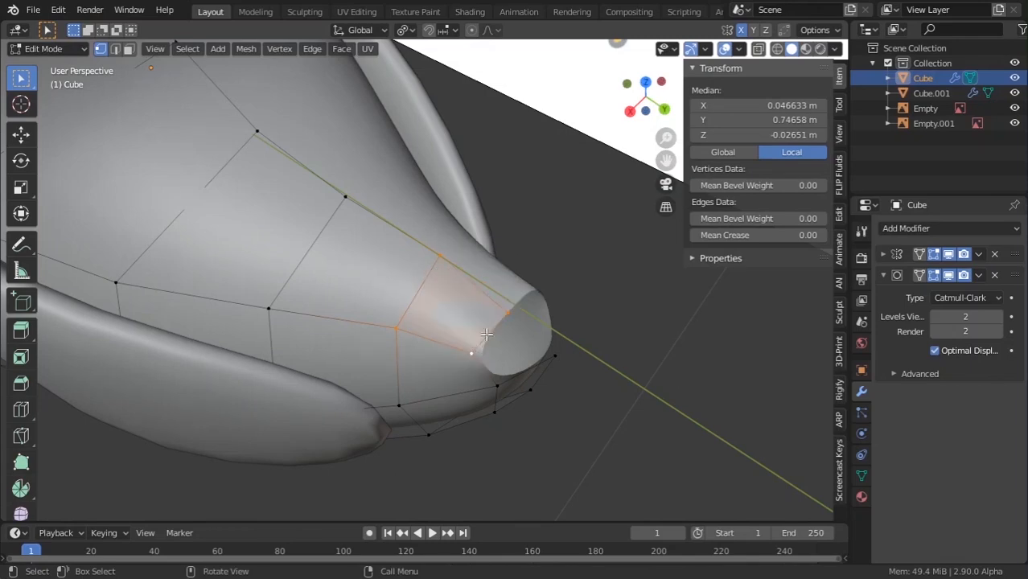
shift+click(514, 319)
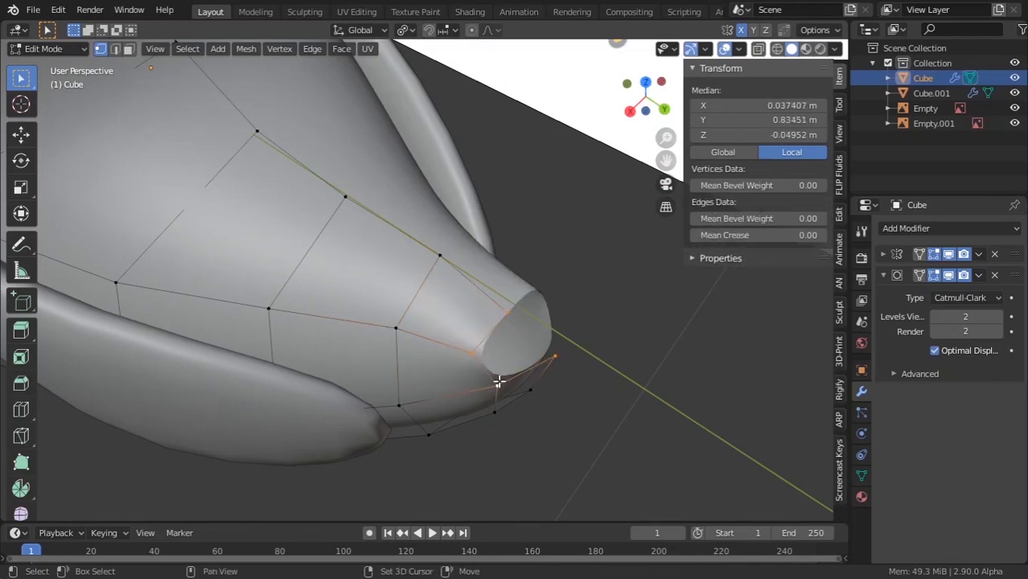
Extrude the tail faces into a fin, redoing the first extrusion attempt.
key(Tab)
mouse_move(501, 372)
middle_down()
mouse_move(518, 319)
mouse_move(483, 353)
mouse_move(468, 350)
mouse_move(461, 379)
middle_up()
scroll(468, 351, up, 3)
scroll(468, 349, down, 2)
key(Tab)
scroll(461, 379, up, 2)
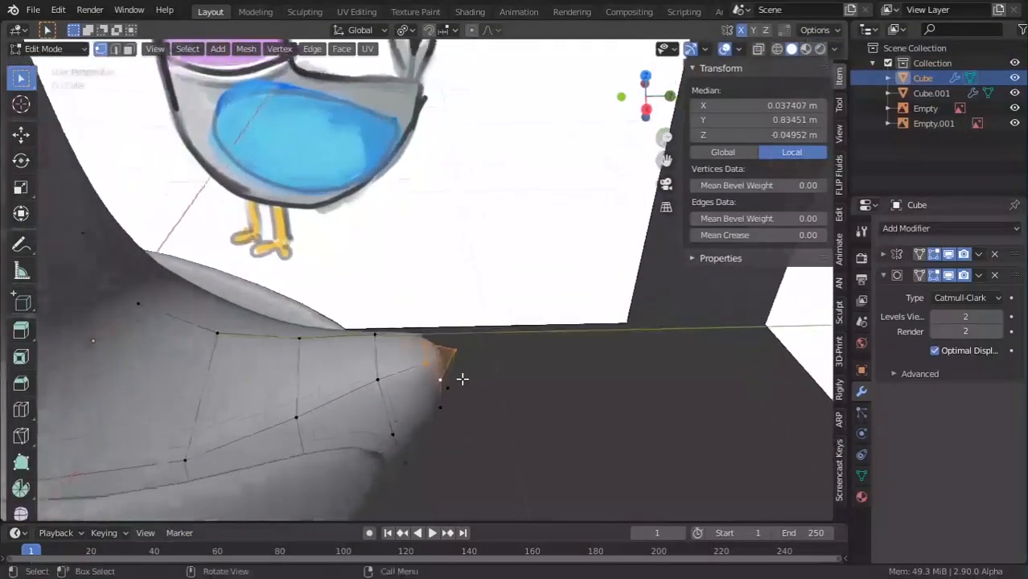
key(e)
click(582, 296)
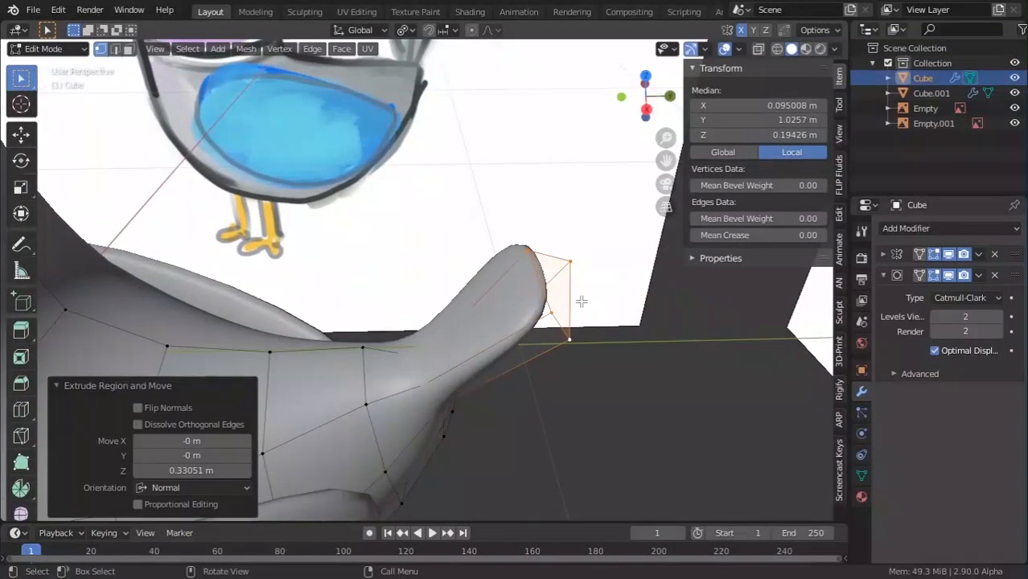
key(ctrl+z)
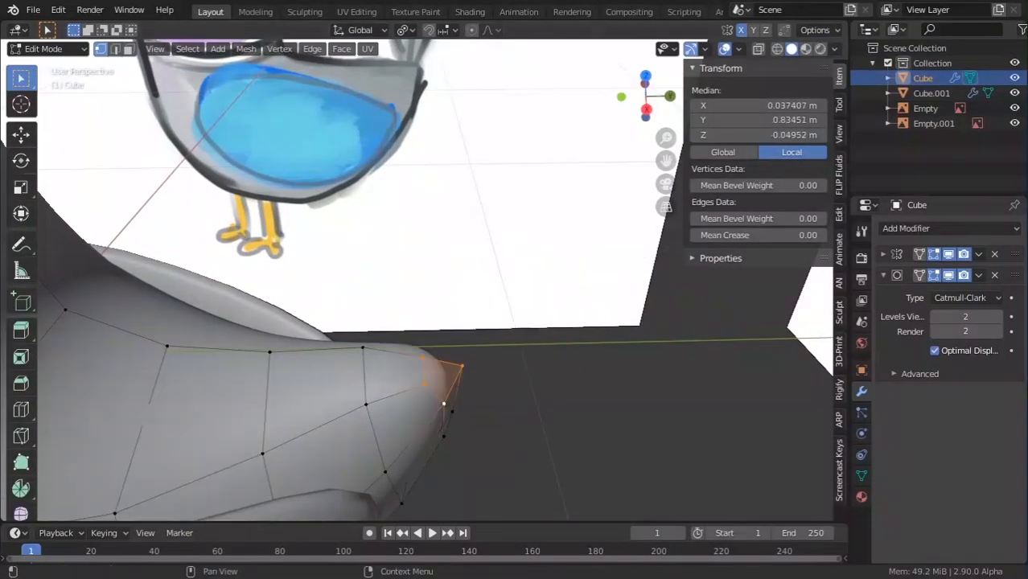
click(883, 275)
click(882, 255)
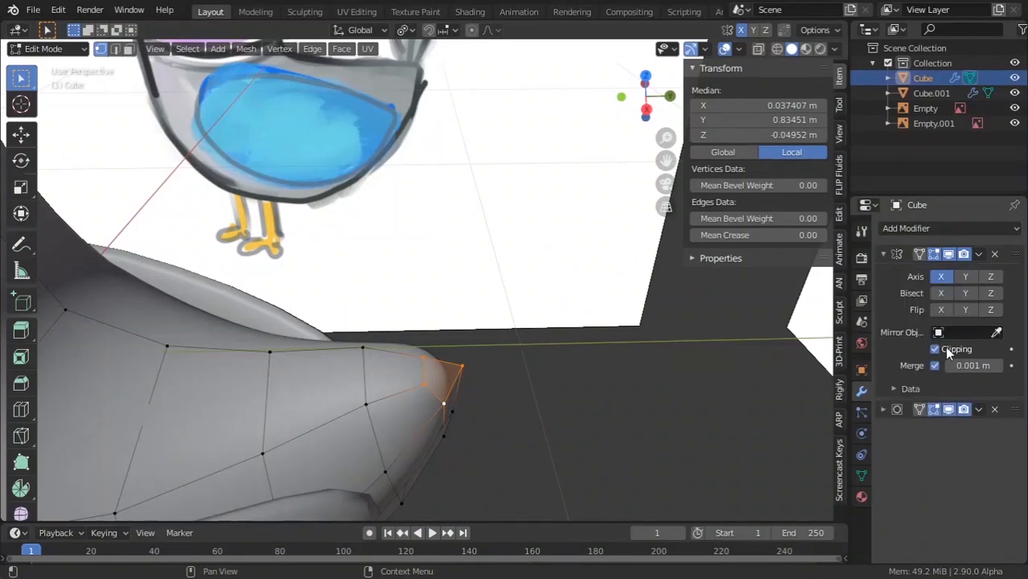
key(e)
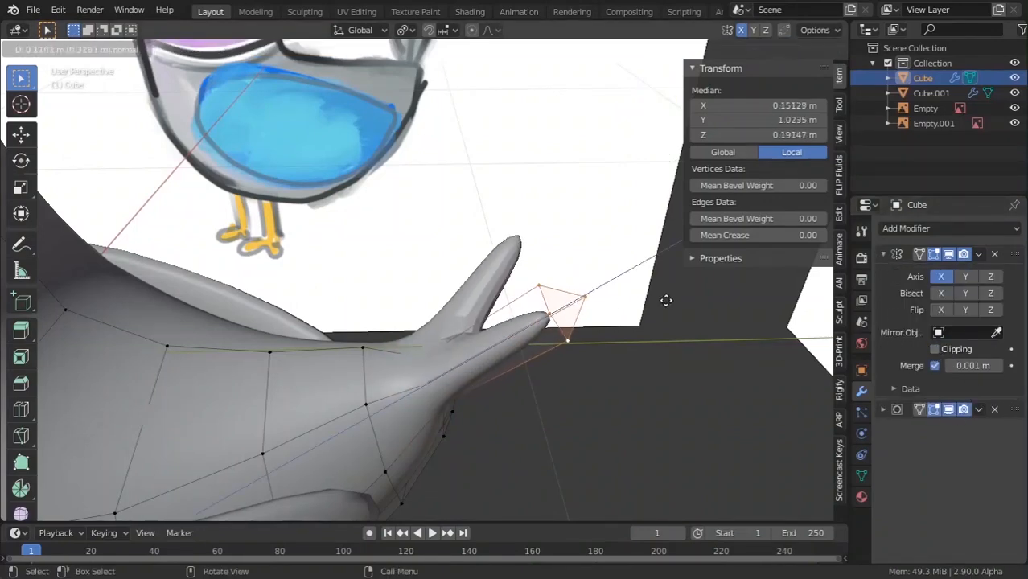
click(453, 313)
Add an edge loop across the tail fin.
middle_drag(453, 314, 533, 302)
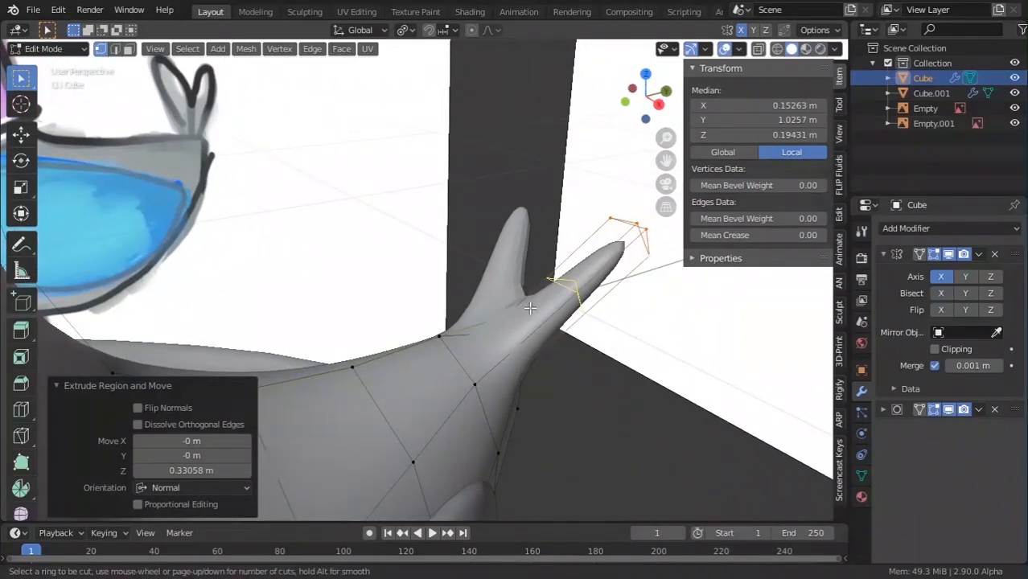
click(530, 308)
click(464, 360)
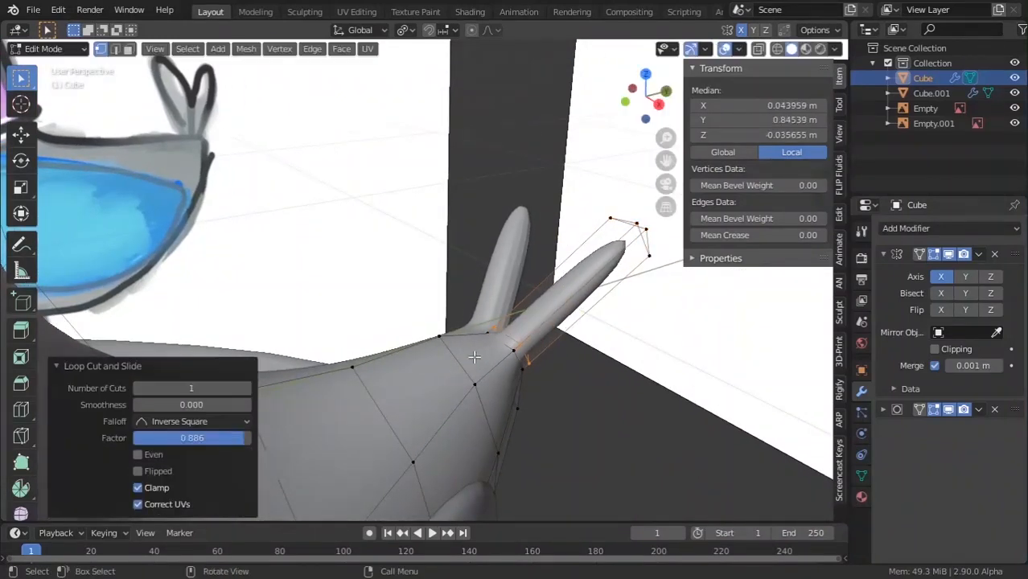
middle_drag(471, 361, 565, 449)
scroll(511, 366, down, 1)
key(Tab)
scroll(565, 449, up, 2)
shift+middle_drag(451, 418, 257, 412)
scroll(266, 410, down, 1)
Scale up the vertices at the fin tip to widen it.
key(Tab)
drag(411, 262, 534, 361)
key(s)
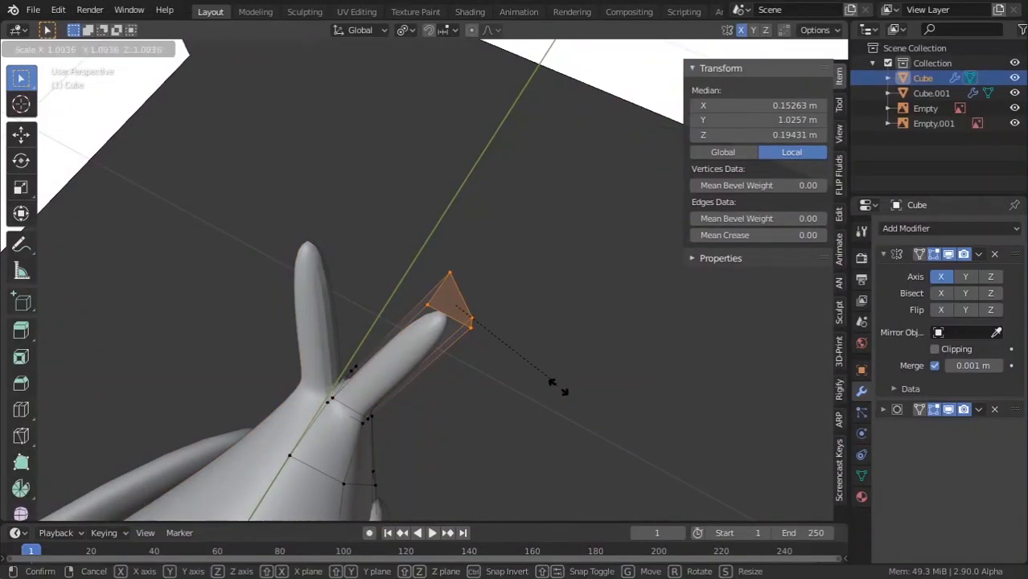
click(580, 435)
Keep the pigeon body smooth shaded after briefly trying flat shading.
key(Tab)
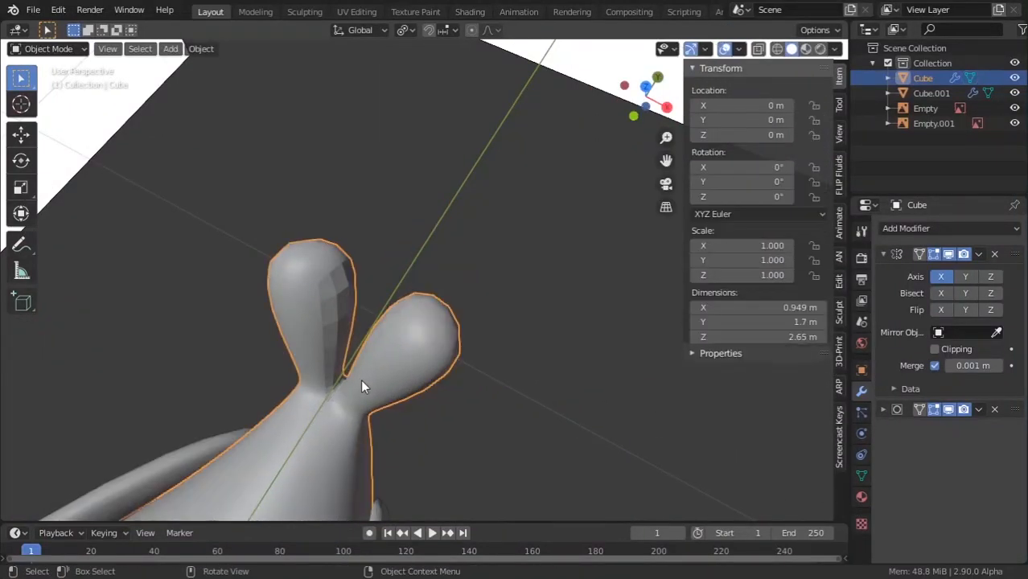
right_click(323, 332)
click(322, 332)
right_click(327, 314)
click(321, 300)
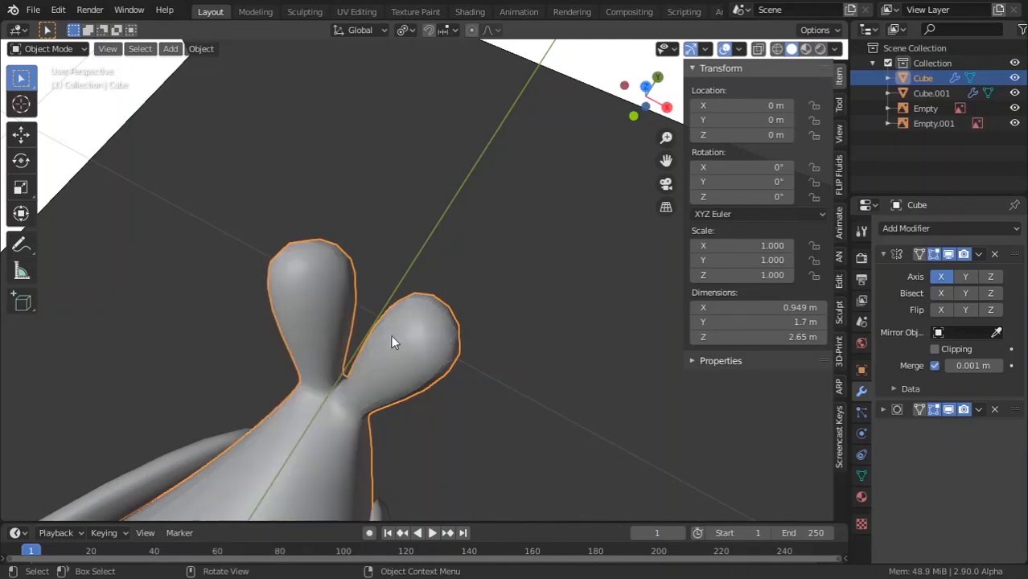
middle_drag(390, 335, 491, 186)
Widen the edge loop at the base of the tail prongs to blend them in.
key(Tab)
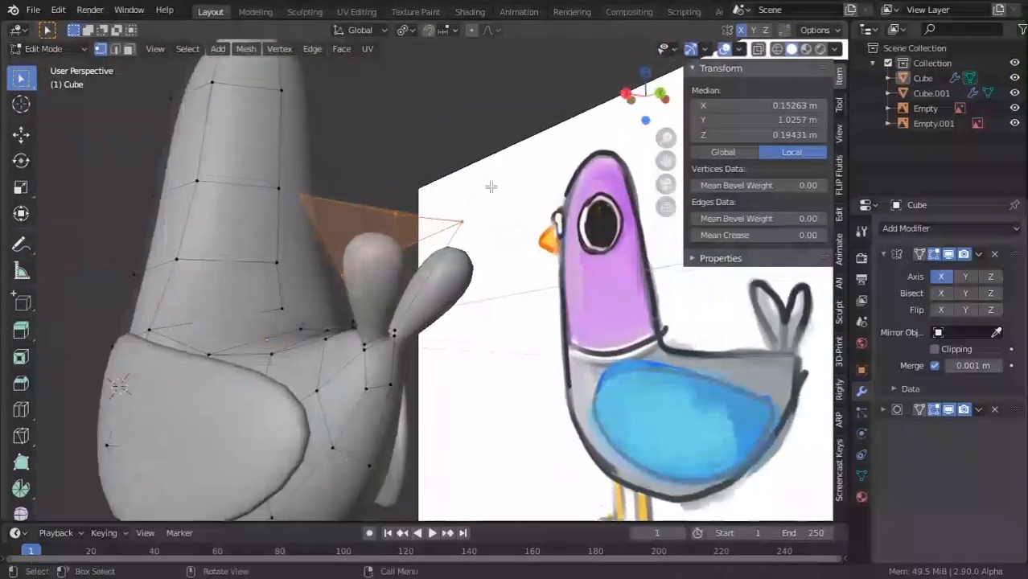
alt+click(390, 332)
key(s)
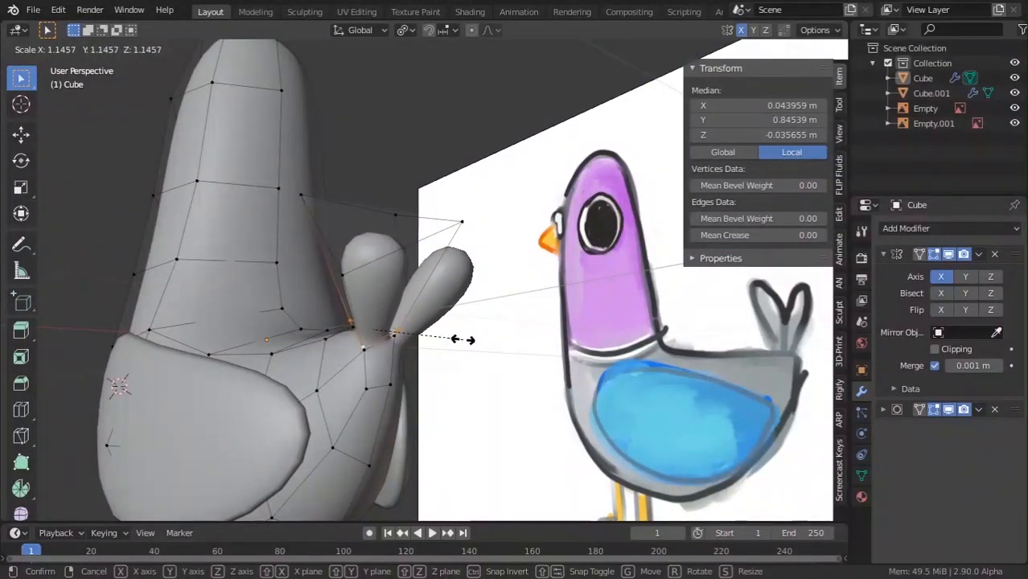
click(449, 350)
key(Tab)
scroll(447, 351, down, 2)
middle_drag(447, 352, 436, 445)
scroll(355, 443, down, 3)
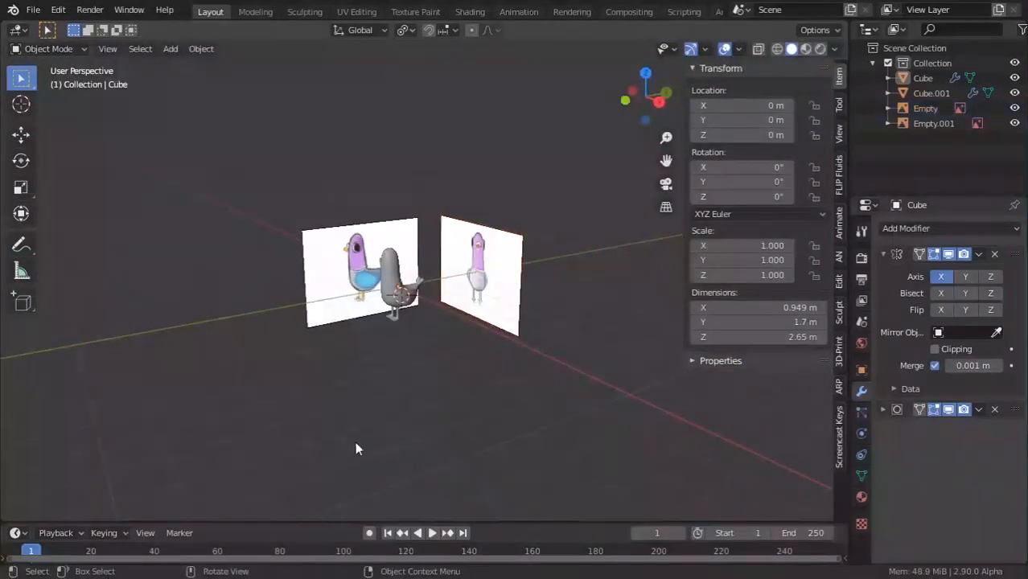
scroll(356, 449, up, 2)
middle_drag(357, 449, 335, 411)
scroll(426, 372, up, 4)
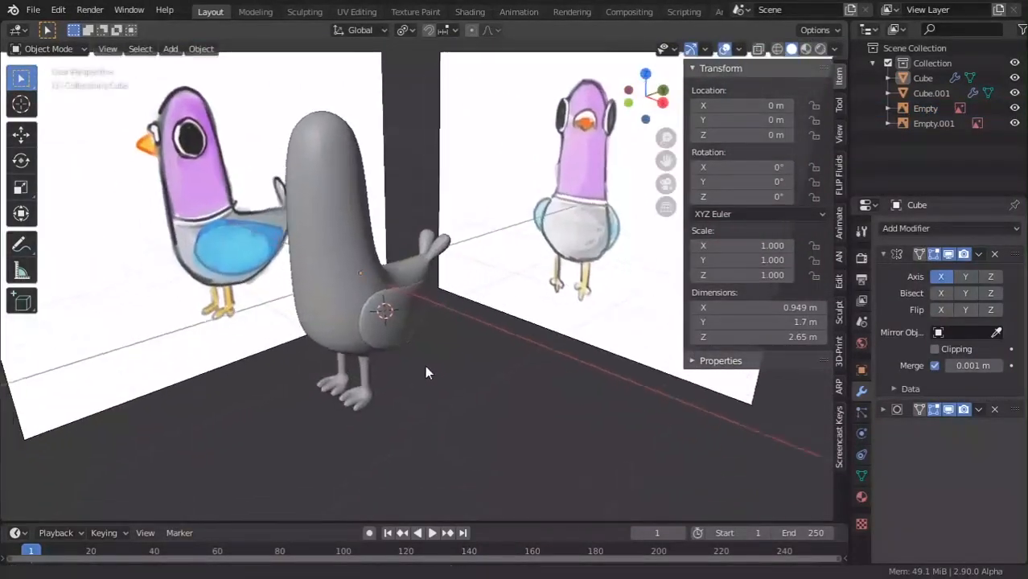
Shift a toe edge sideways along the X axis.
scroll(381, 386, up, 5)
shift+middle_drag(382, 387, 468, 269)
scroll(468, 269, up, 2)
key(Tab)
key(Tab)
key(Tab)
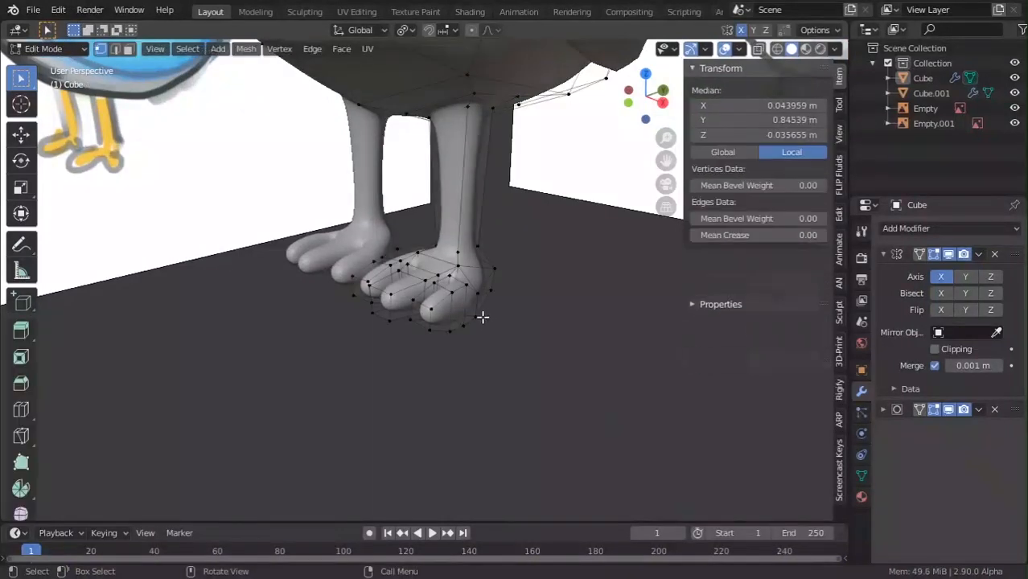
scroll(397, 351, up, 4)
middle_drag(482, 317, 591, 277)
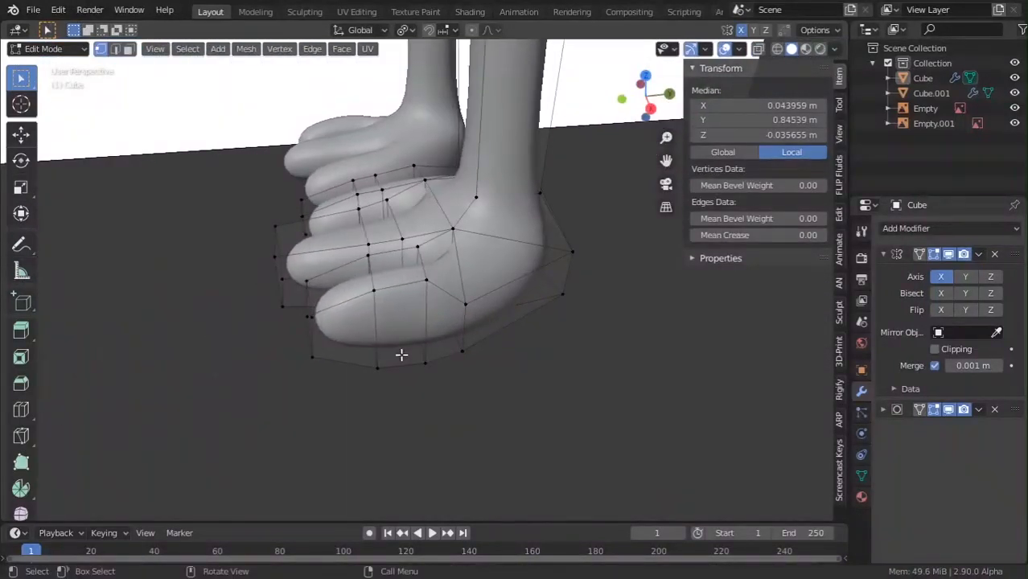
click(427, 279)
shift+click(375, 291)
middle_drag(377, 291, 555, 338)
shift+middle_drag(555, 338, 449, 324)
scroll(451, 326, up, 4)
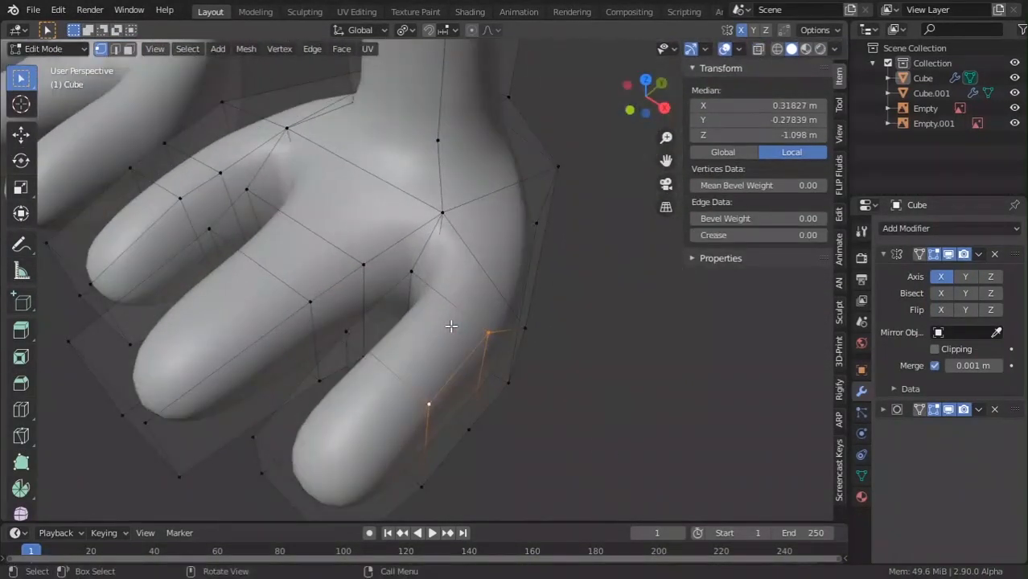
key(g)
key(x)
click(477, 354)
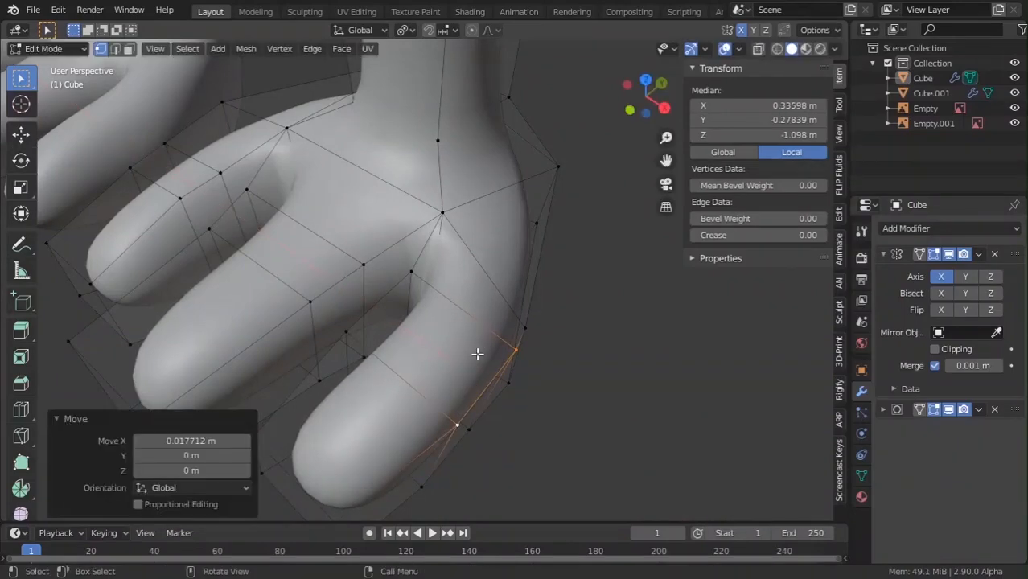
Raise two vertices on another toe vertically along Z.
scroll(484, 348, down, 4)
middle_drag(477, 353, 420, 179)
key(Tab)
shift+middle_drag(420, 179, 422, 268)
scroll(397, 140, up, 3)
key(Tab)
scroll(398, 140, down, 2)
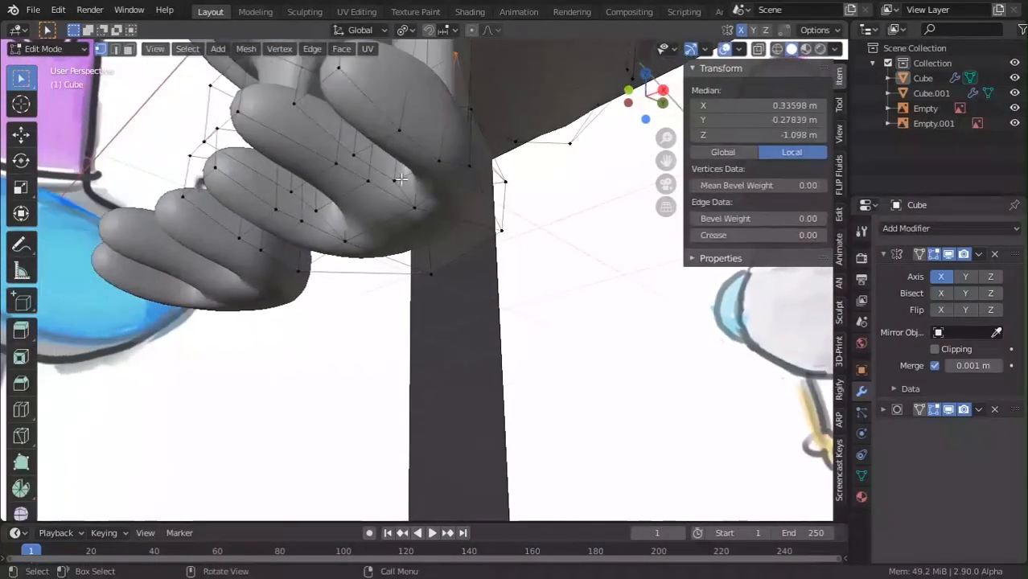
click(402, 128)
shift+click(355, 155)
middle_drag(355, 155, 387, 179)
key(g)
key(y)
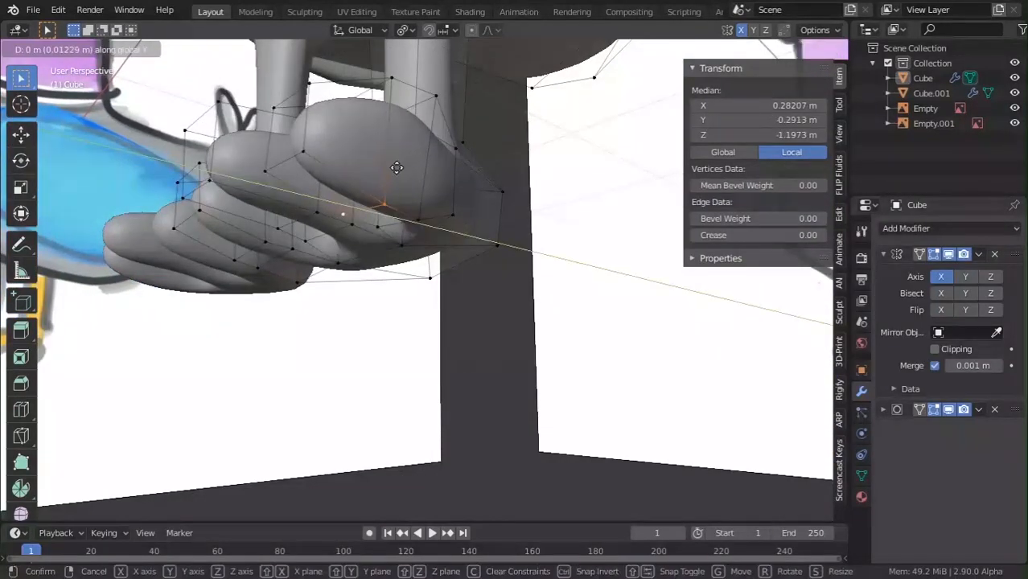
key(z)
click(375, 190)
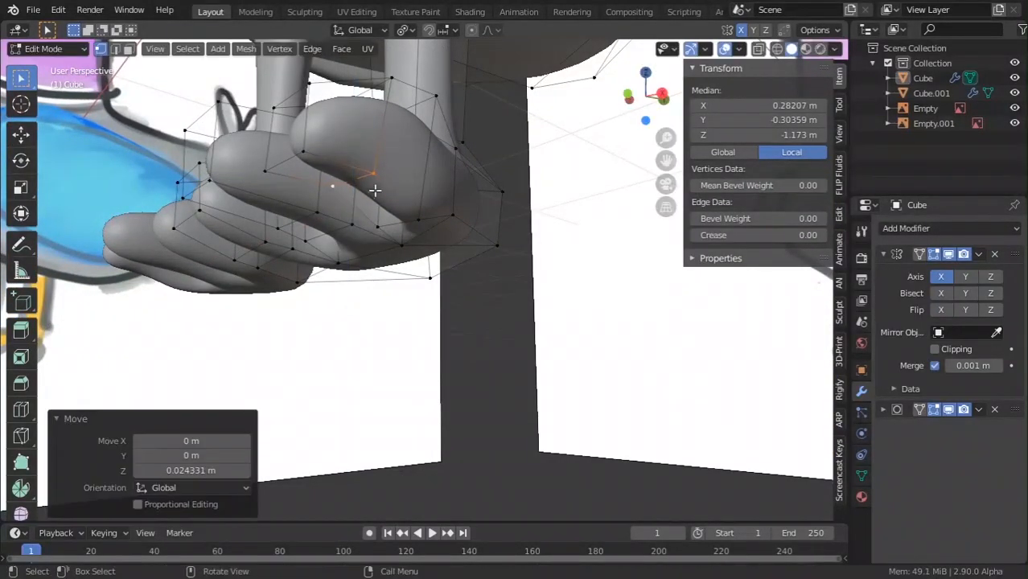
Adjust the height of a single toe vertex and then a vertex pair along Z.
click(272, 235)
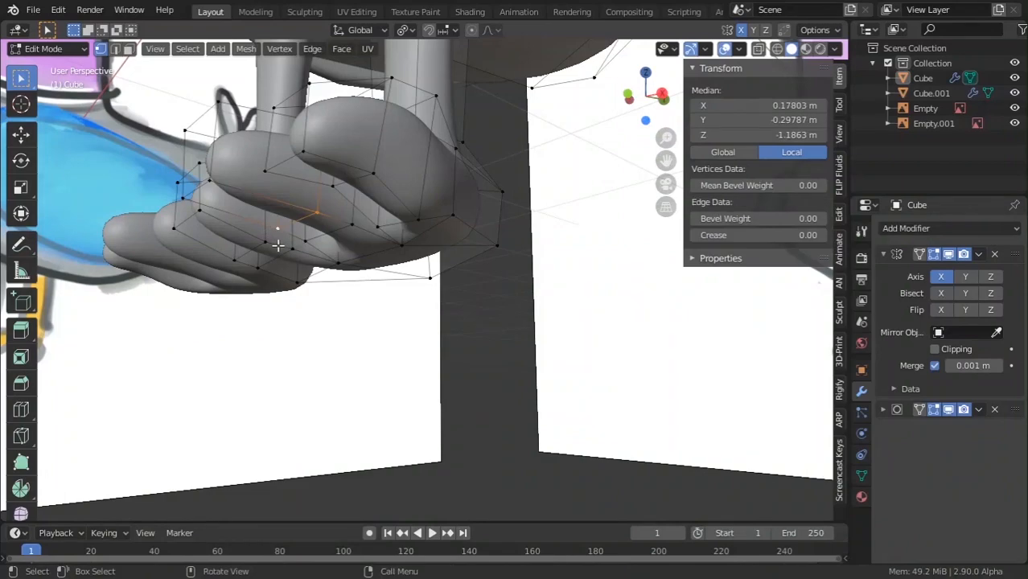
key(g)
key(z)
click(281, 223)
middle_drag(283, 222, 415, 235)
click(427, 217)
shift+click(346, 231)
middle_drag(345, 231, 523, 335)
key(g)
key(z)
click(399, 267)
Lower the three toe-tip faces 0.017258 m along Z in face select mode.
key(Tab)
scroll(416, 268, down, 3)
key(Tab)
scroll(590, 308, up, 3)
middle_drag(590, 308, 487, 315)
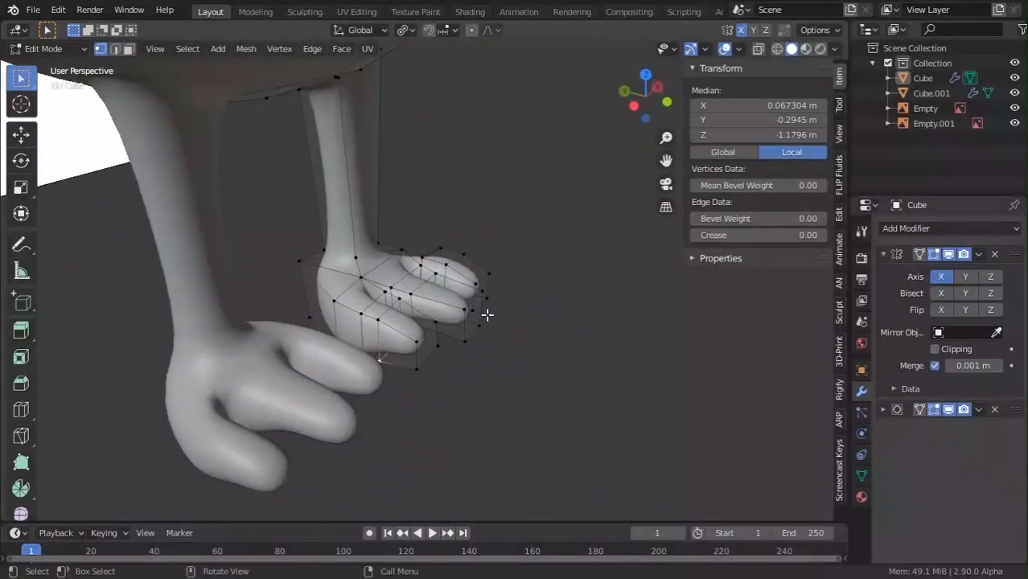
click(127, 50)
click(426, 342)
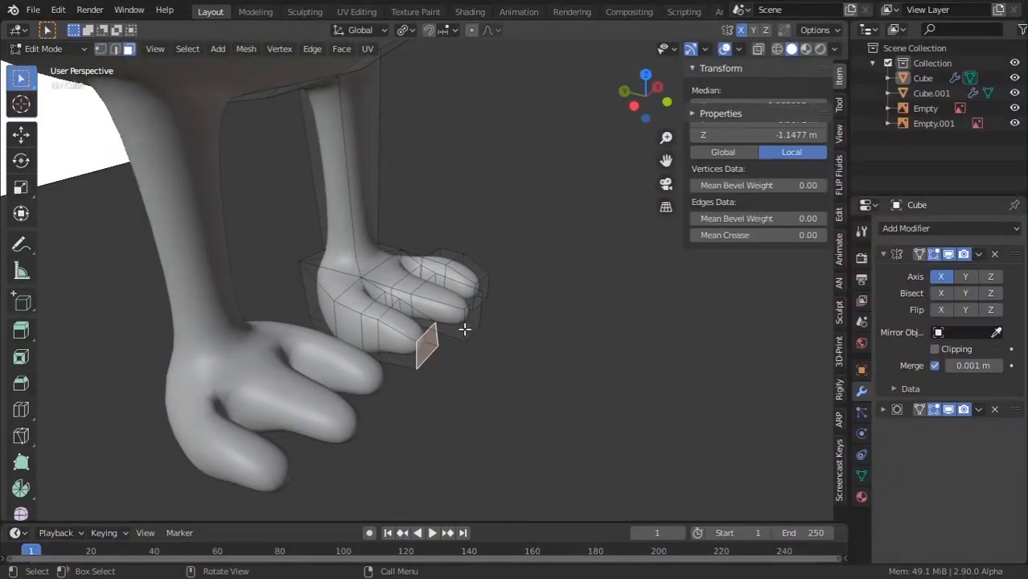
middle_drag(484, 320, 501, 309)
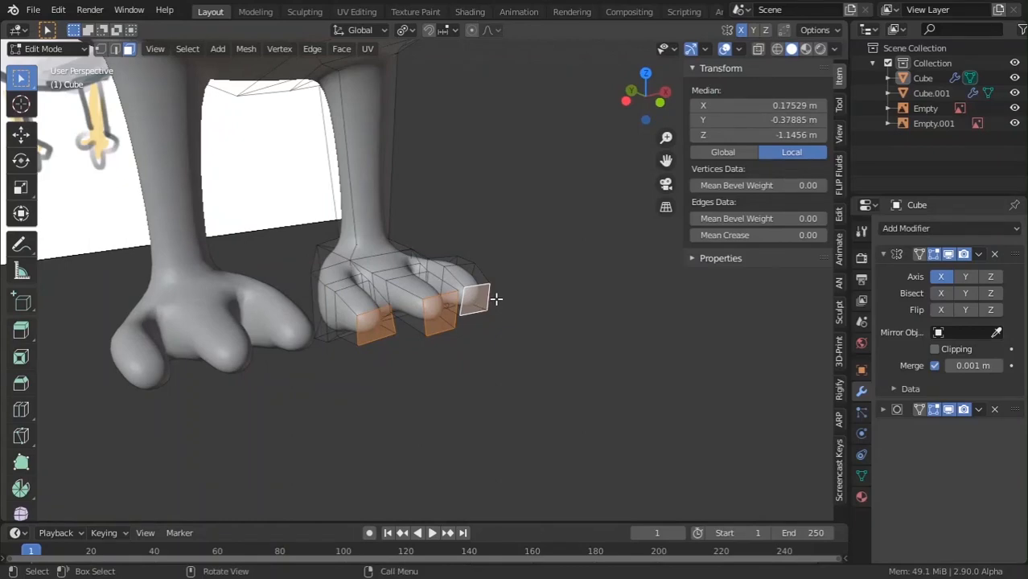
key(g)
key(z)
click(493, 307)
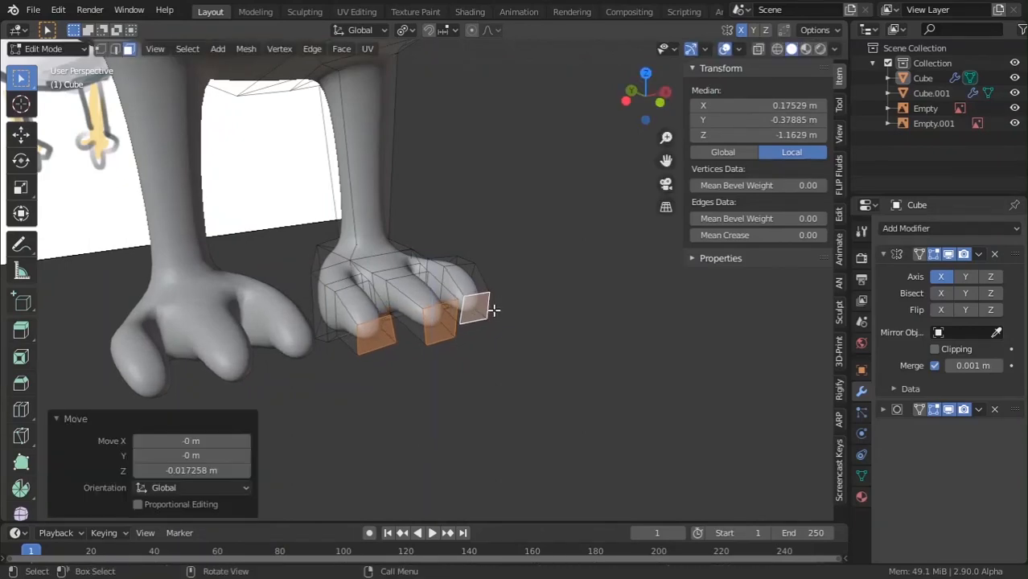
key(Tab)
middle_drag(493, 306, 433, 303)
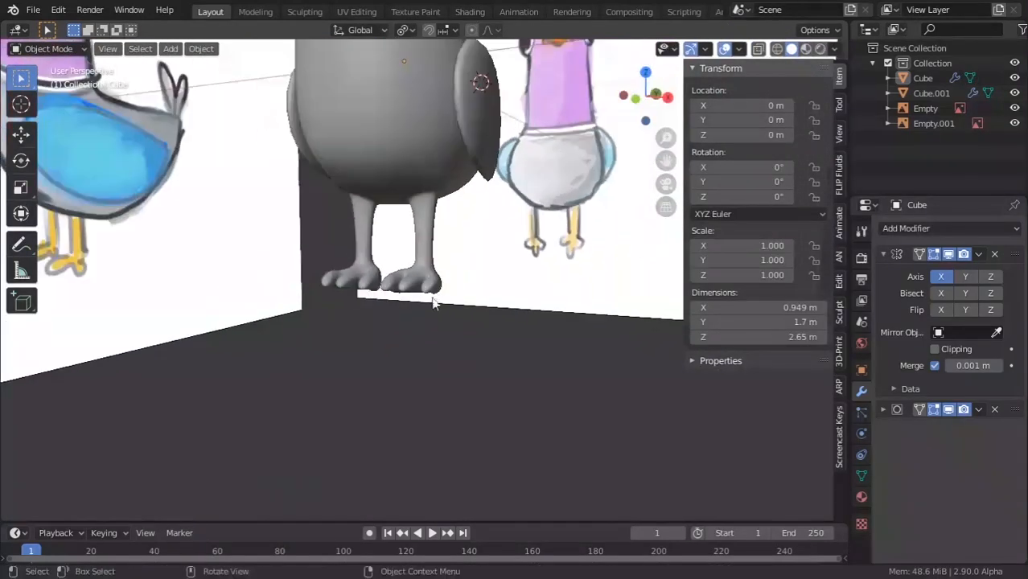
Slide a vertex on the other foot along its edge in Edit Mode.
middle_drag(444, 338, 420, 268)
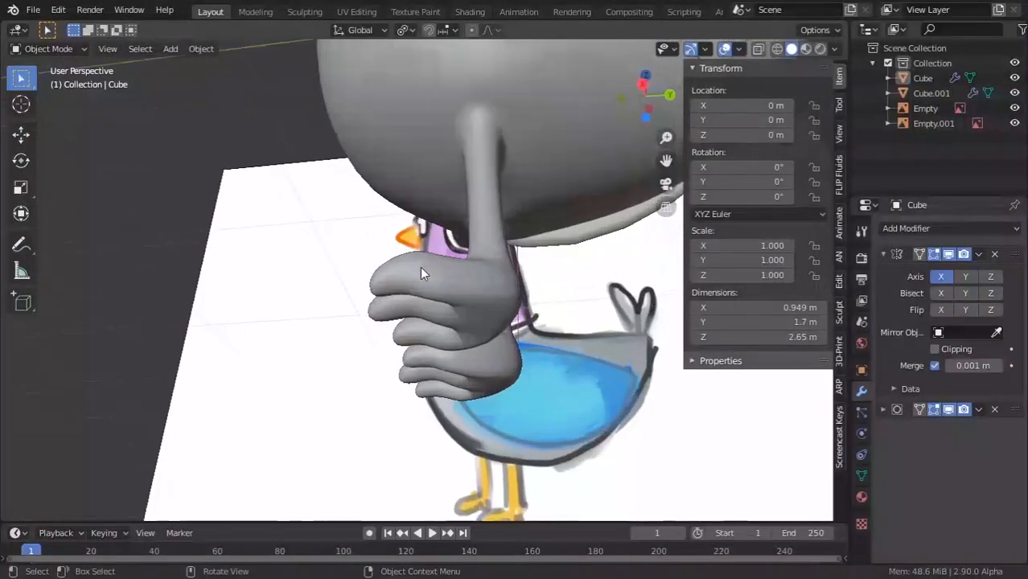
key(Tab)
middle_drag(437, 313, 97, 62)
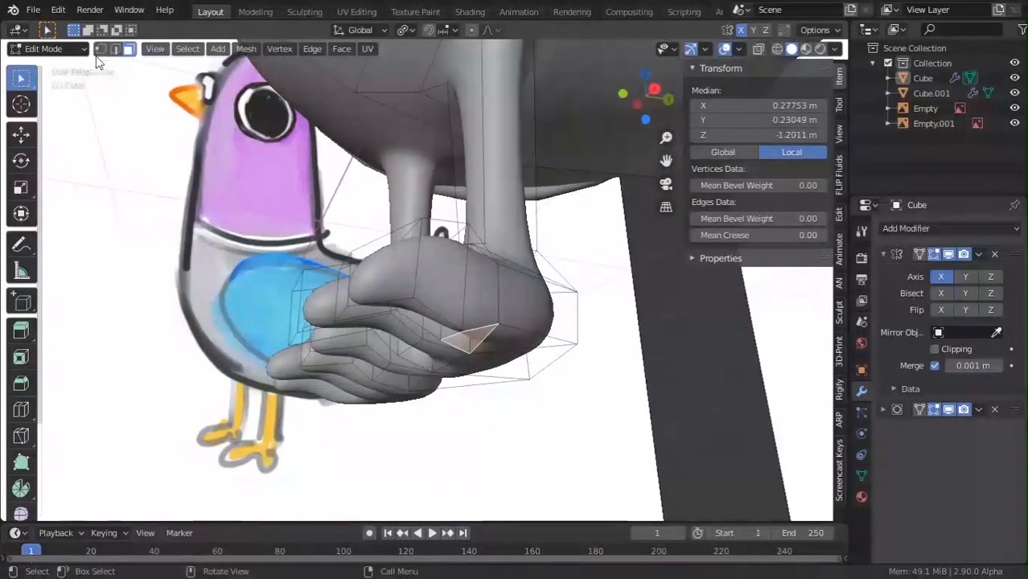
click(115, 49)
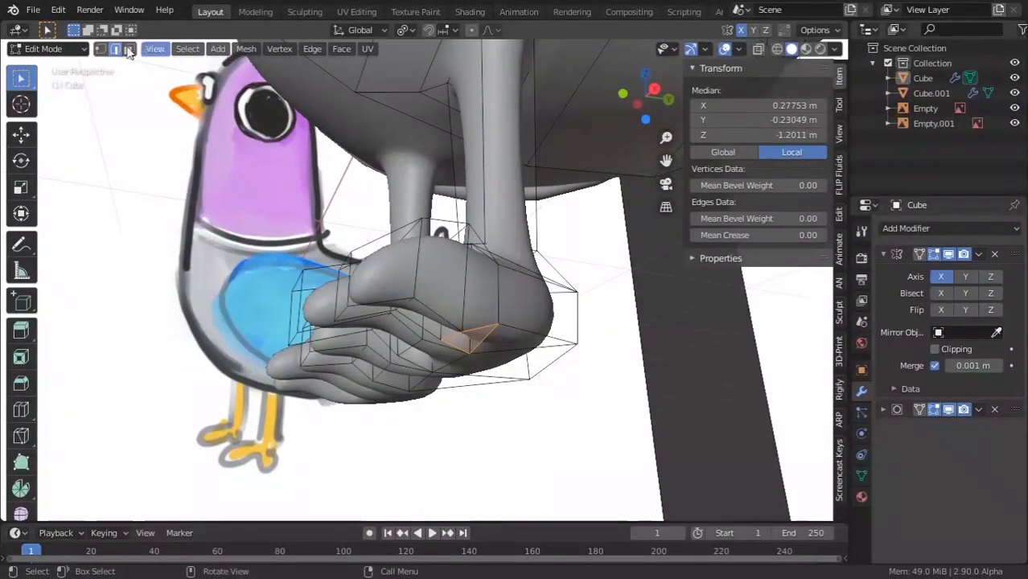
click(461, 326)
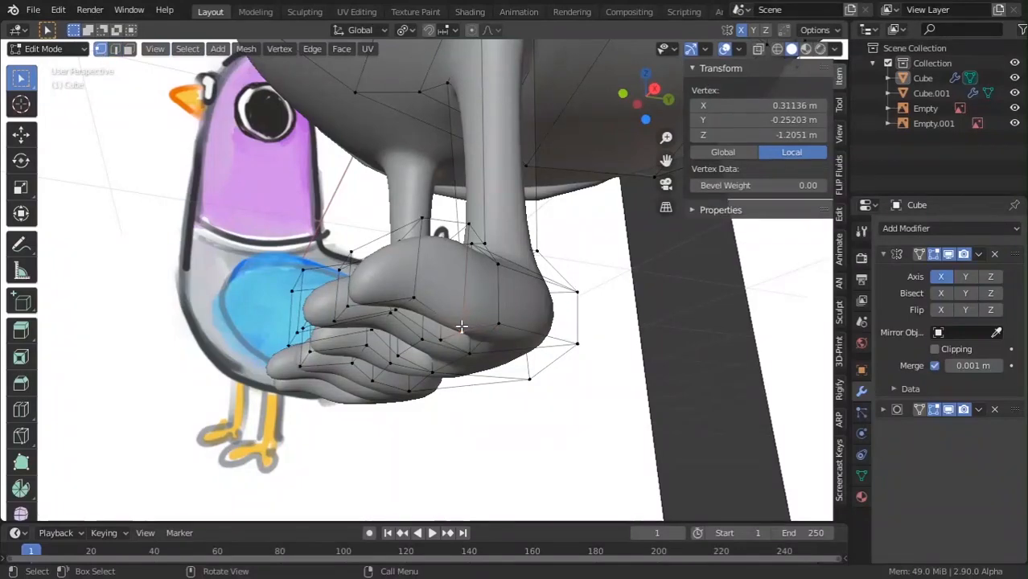
key(shift+v)
middle_drag(485, 327, 420, 383)
click(475, 347)
Review the feet from the front, then move two toe-tip vertices along Y.
key(Tab)
click(483, 361)
scroll(420, 383, down, 5)
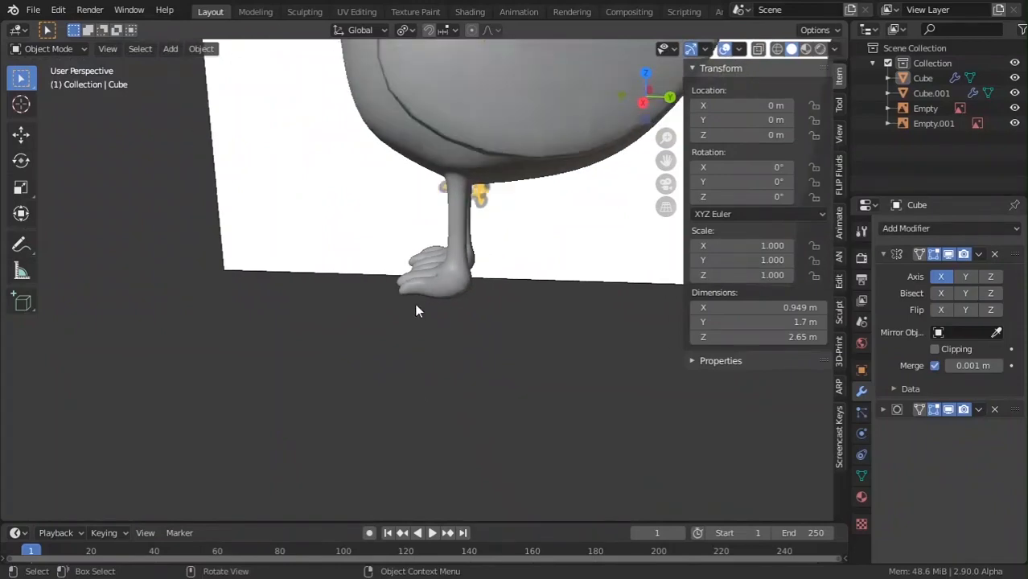
scroll(416, 308, down, 2)
middle_drag(417, 308, 365, 369)
scroll(495, 376, down, 6)
scroll(559, 349, up, 3)
scroll(559, 350, up, 3)
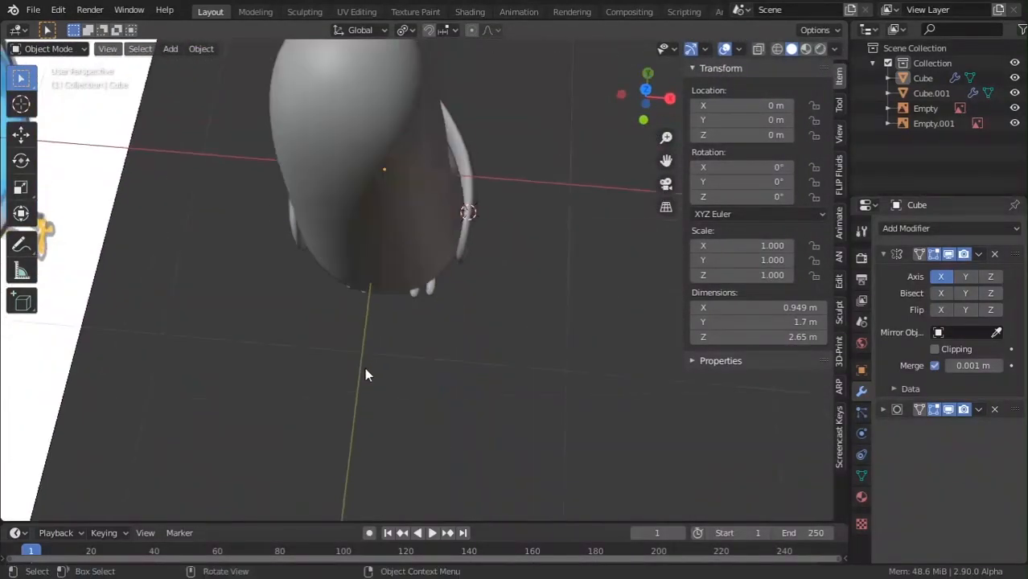
scroll(365, 368, up, 4)
middle_drag(425, 329, 445, 281)
scroll(446, 316, up, 3)
click(446, 317)
key(Tab)
middle_drag(410, 343, 395, 387)
shift+click(434, 332)
key(g)
key(y)
click(403, 376)
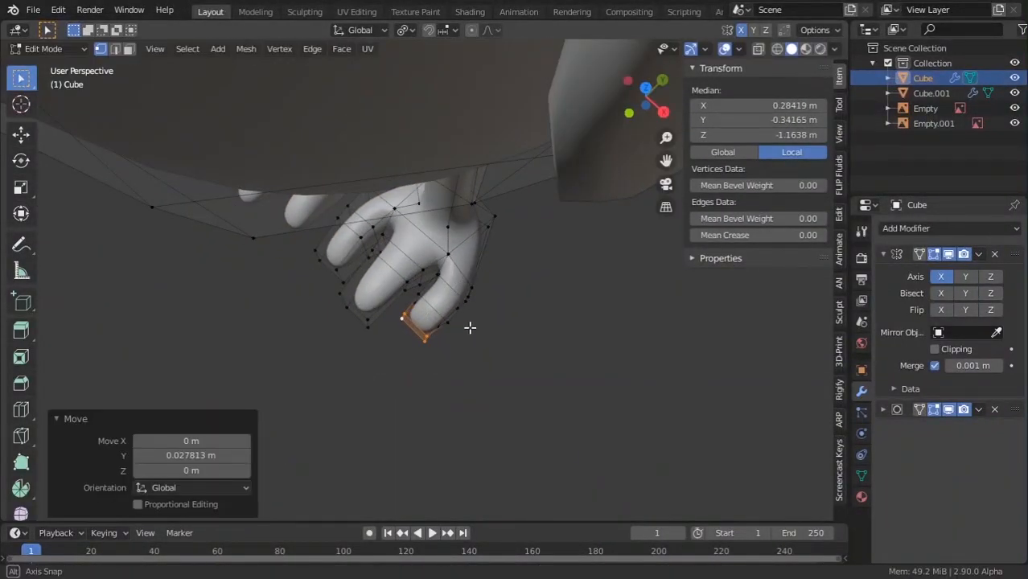
Slide two more foot vertices along their edges with G G.
middle_drag(471, 326, 439, 336)
click(461, 307)
shift+click(457, 334)
key(g)
key(g)
click(484, 345)
key(Tab)
key(Tab)
scroll(451, 344, down, 5)
key(Tab)
key(Tab)
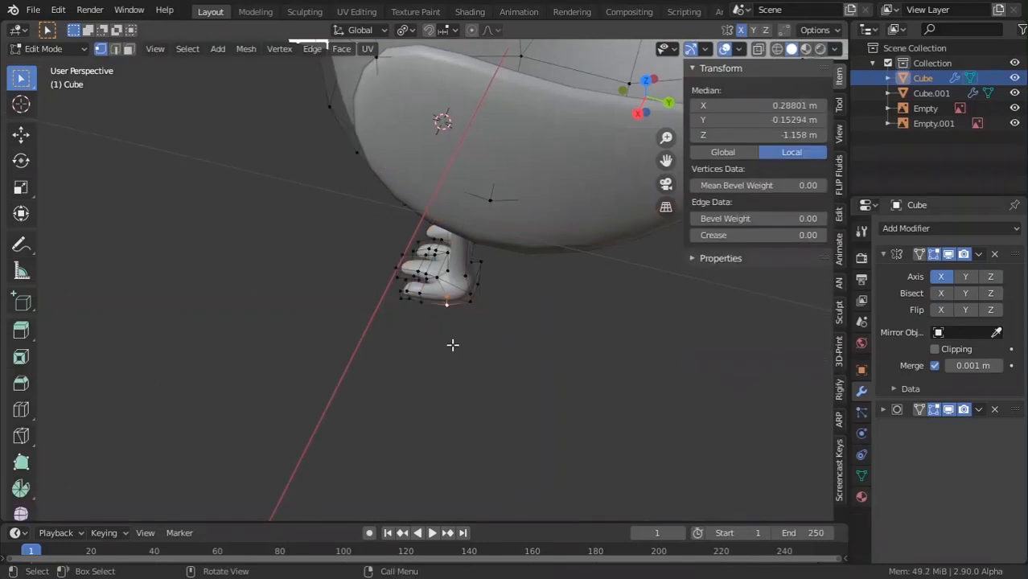
Flatten the heel edge by scaling its two vertices along Z.
middle_drag(548, 340, 485, 333)
scroll(481, 324, up, 2)
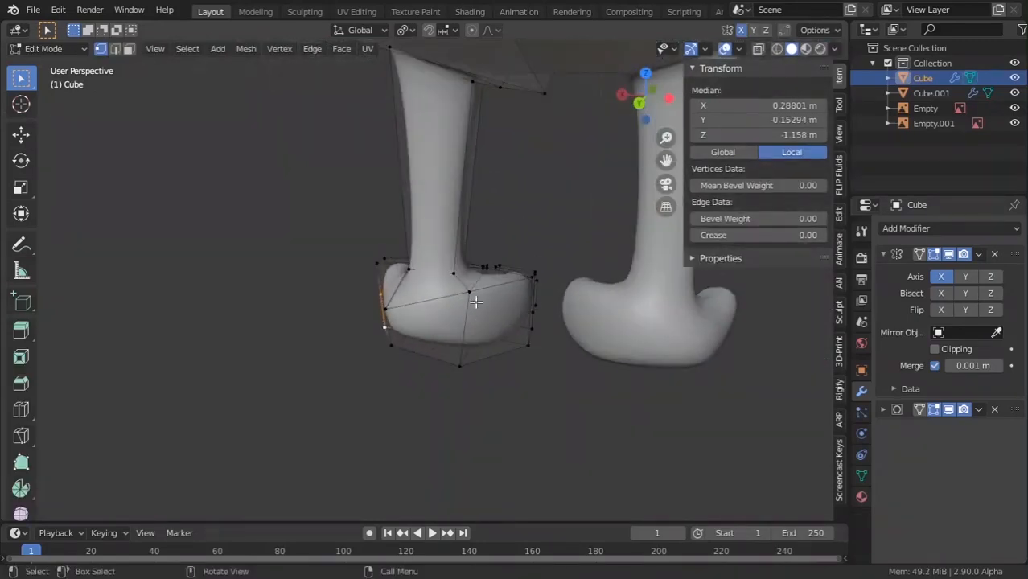
click(471, 294)
middle_drag(473, 296, 480, 369)
shift+click(464, 394)
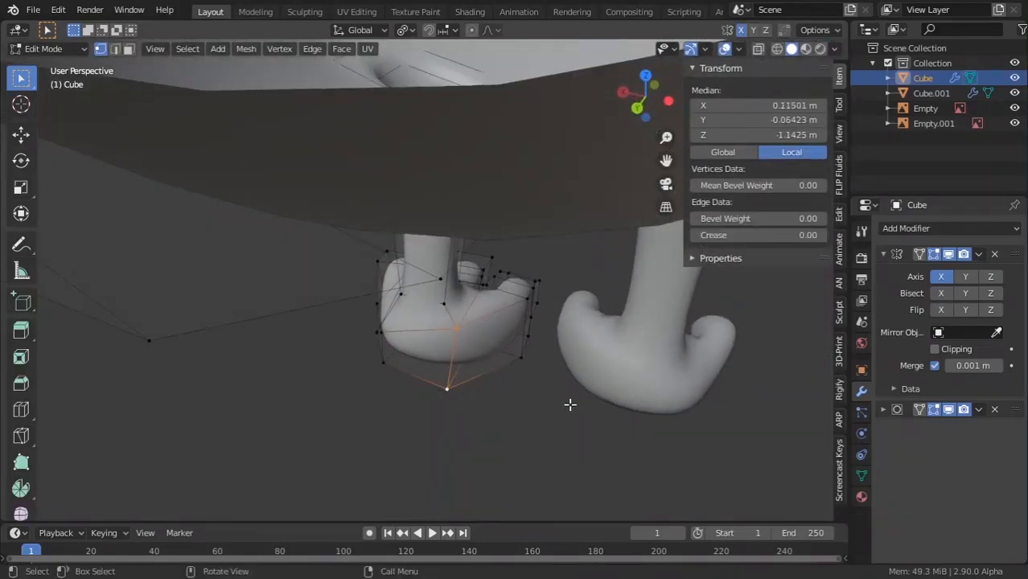
key(z)
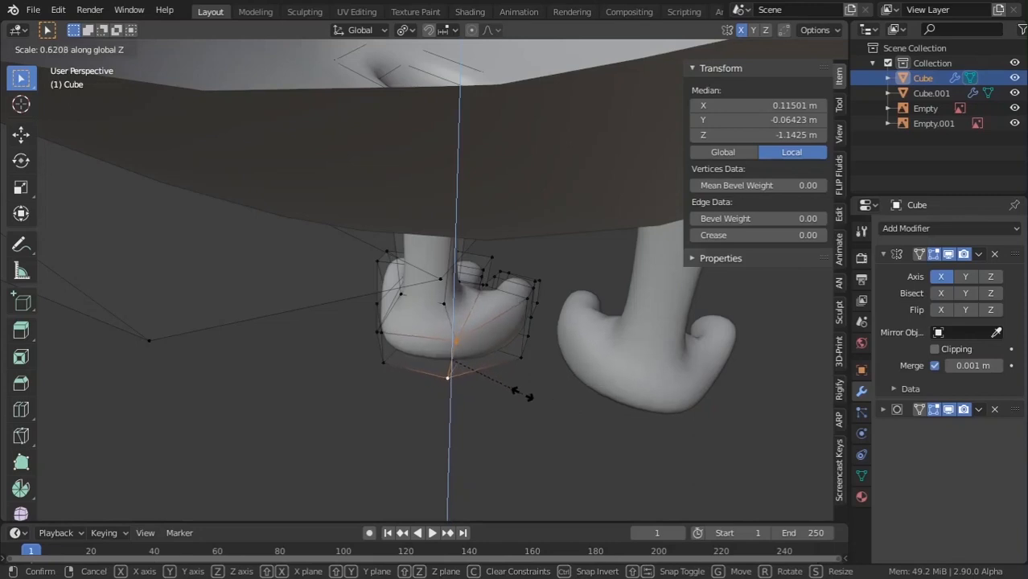
click(523, 394)
key(Tab)
middle_drag(522, 394, 569, 377)
key(Tab)
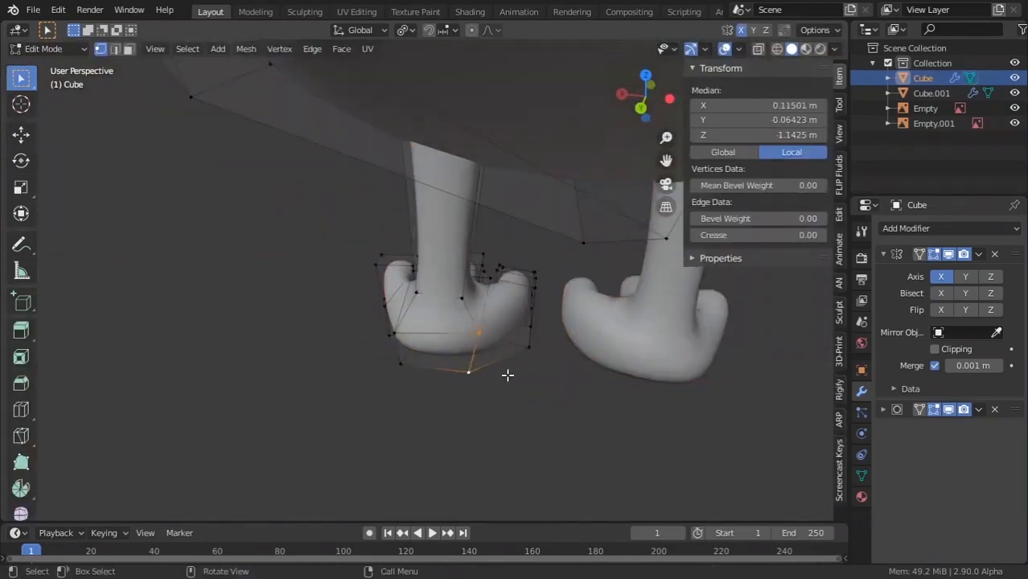
Shift the bottom heel vertex along X and review both feet from the front.
click(476, 377)
key(g)
key(x)
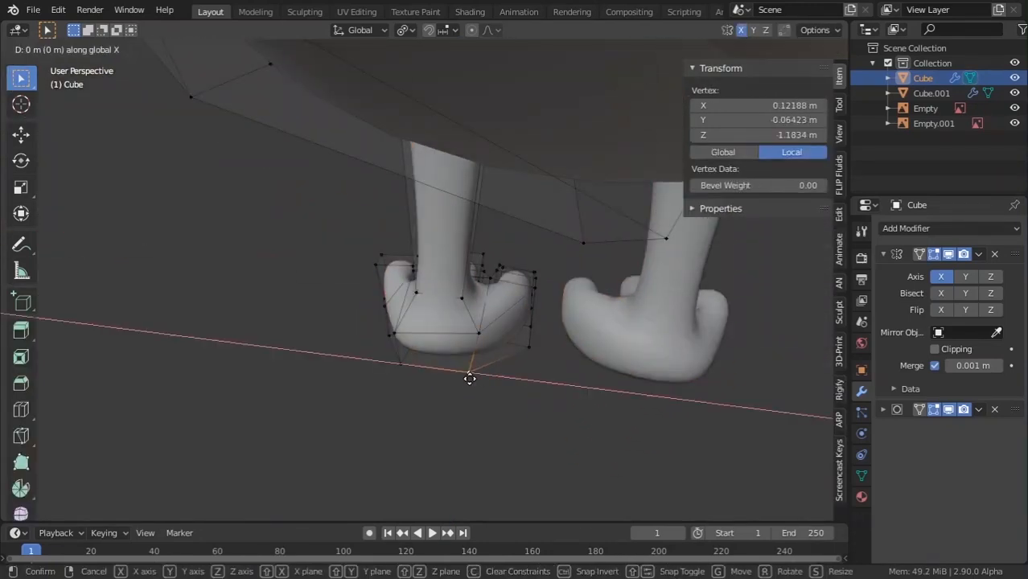
click(476, 391)
key(Tab)
scroll(480, 392, down, 3)
middle_drag(480, 392, 389, 206)
scroll(295, 351, down, 1)
scroll(295, 356, down, 3)
scroll(464, 312, down, 3)
scroll(416, 370, up, 4)
scroll(445, 229, up, 3)
In Edit Mode, select two head vertices forming an edge.
key(Tab)
scroll(436, 260, up, 2)
scroll(439, 227, up, 2)
scroll(441, 223, down, 3)
shift+click(405, 209)
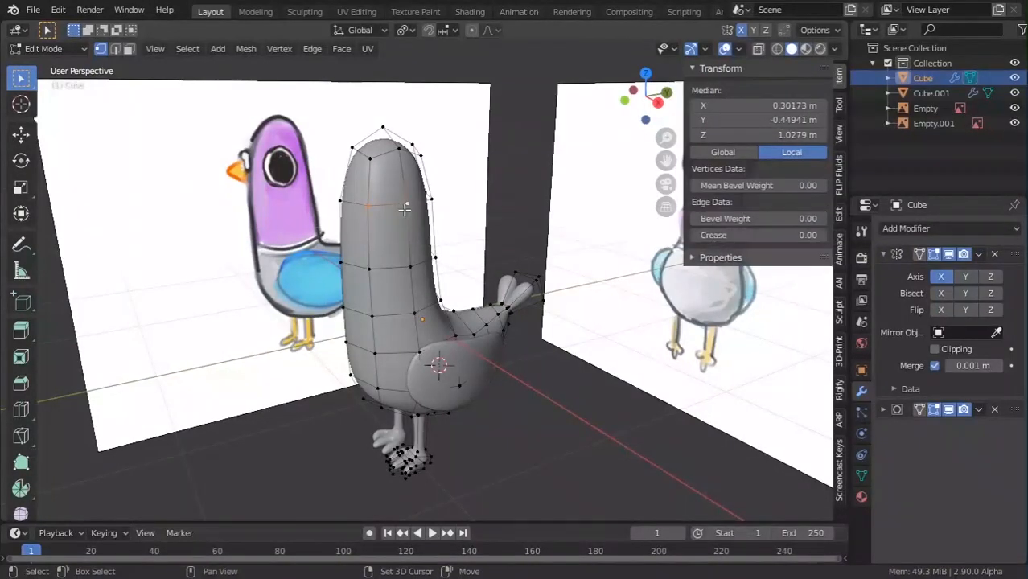
Snap the 3D cursor to the selected head edge and add a UV sphere there.
key(shift+s)
click(397, 269)
key(Tab)
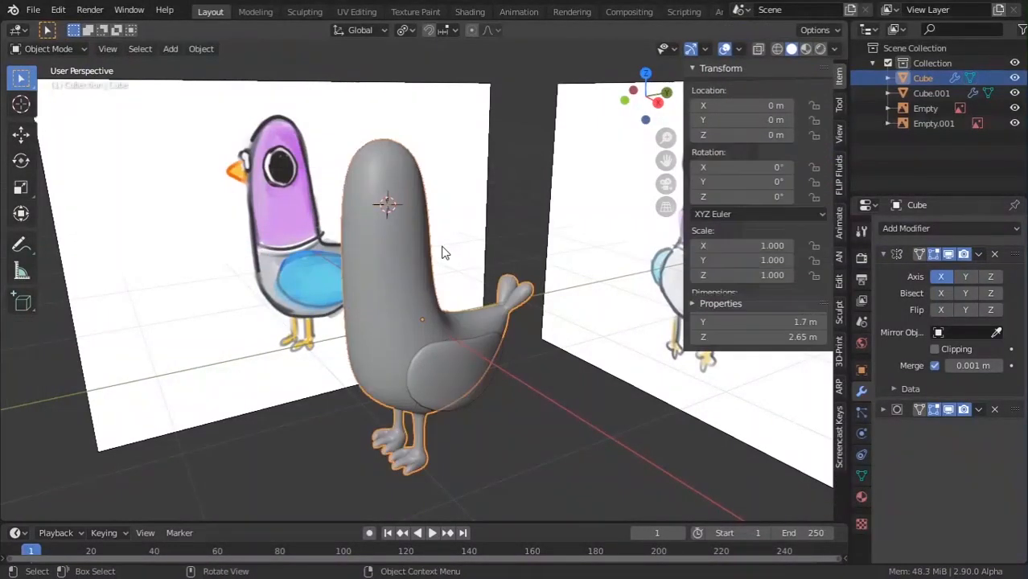
middle_drag(443, 248, 457, 227)
key(shift+a)
mouse_move(439, 227)
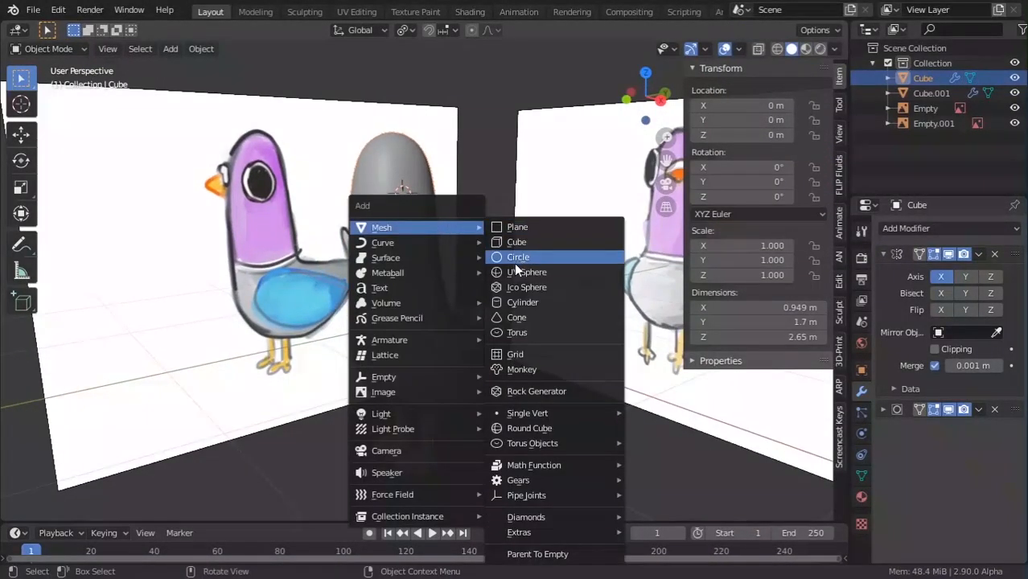
click(517, 272)
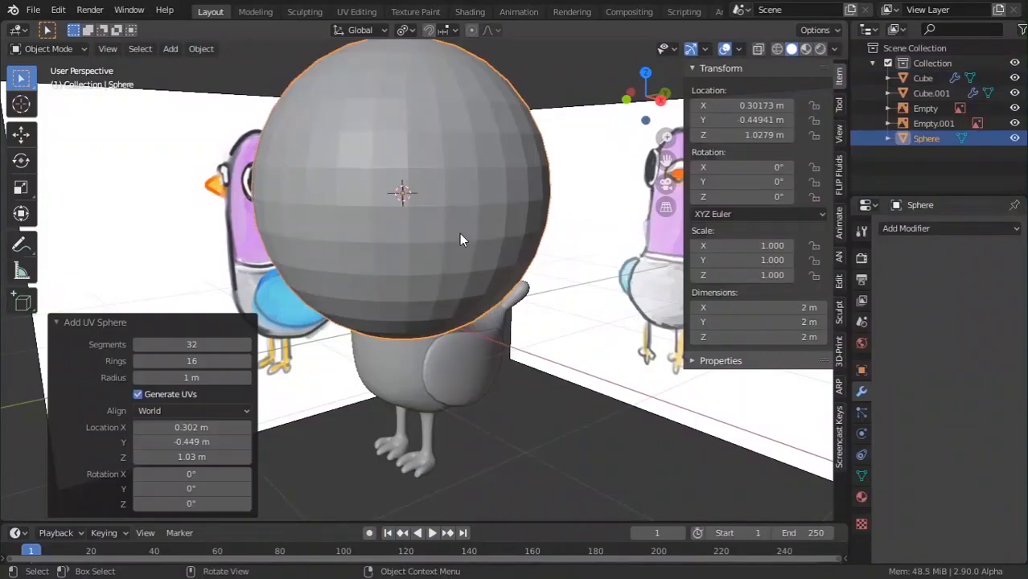
Give the UV sphere 16 segments and scale it down to about 0.231.
click(207, 346)
text(16)
key(Return)
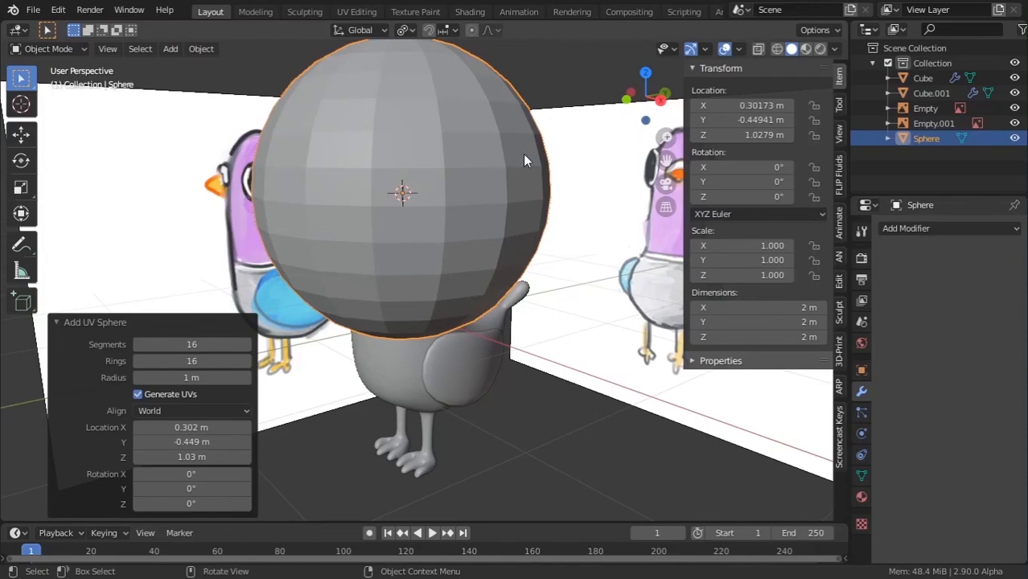
key(s)
click(443, 184)
scroll(443, 185, up, 2)
Rotate the sphere 90° around Y and flatten it along X to 0.441.
key(s)
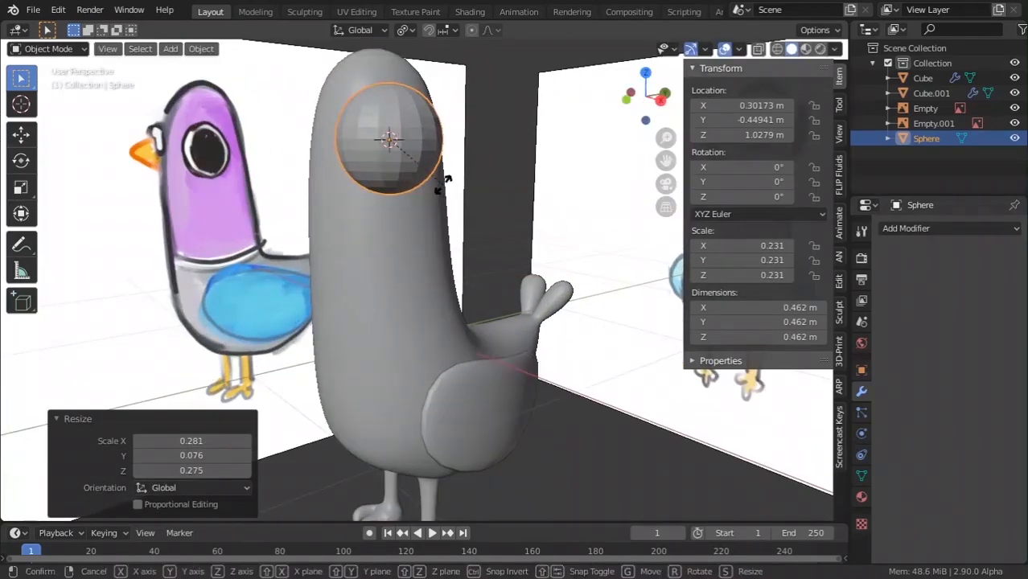
key(r)
key(x)
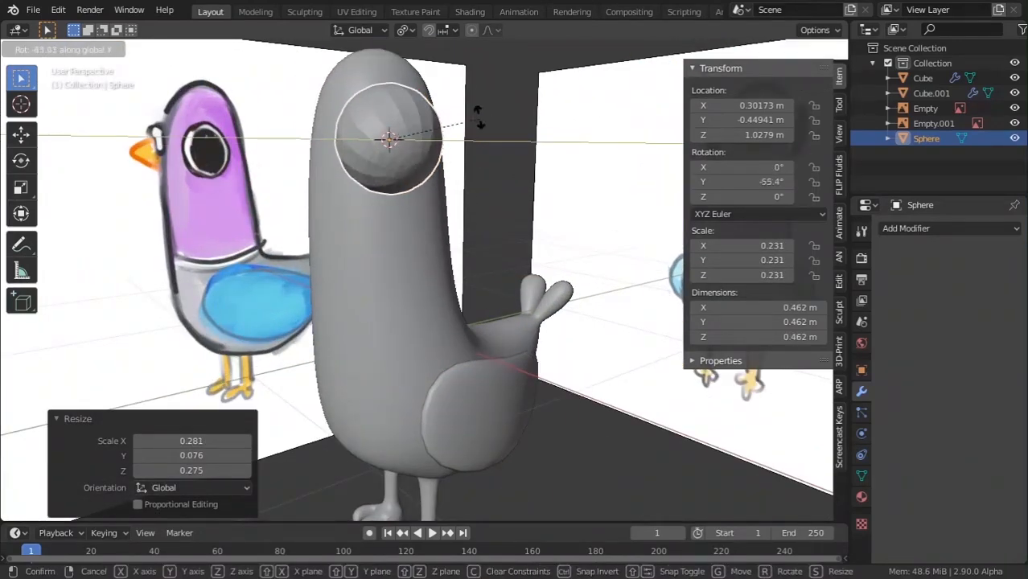
key(Return)
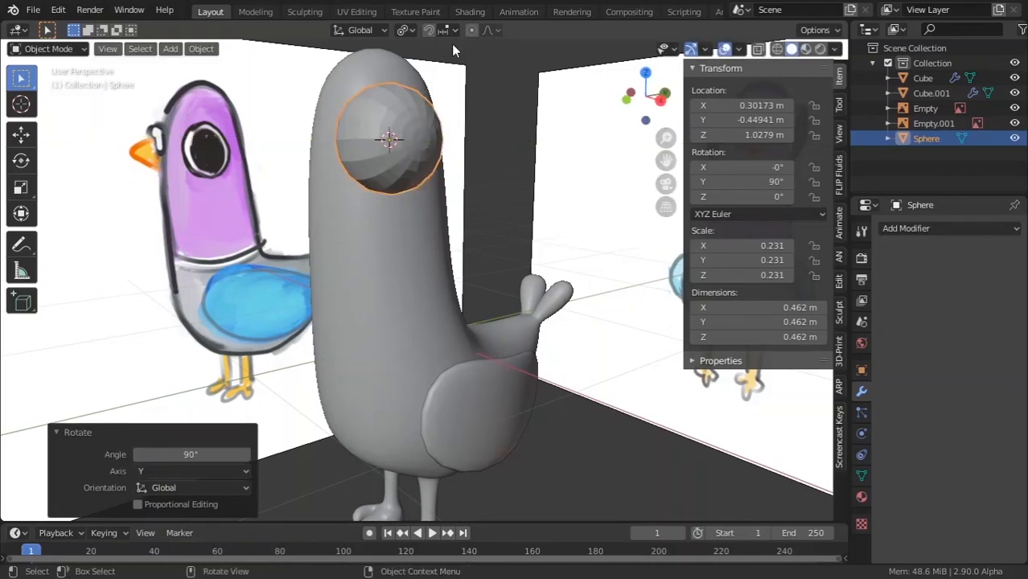
key(s)
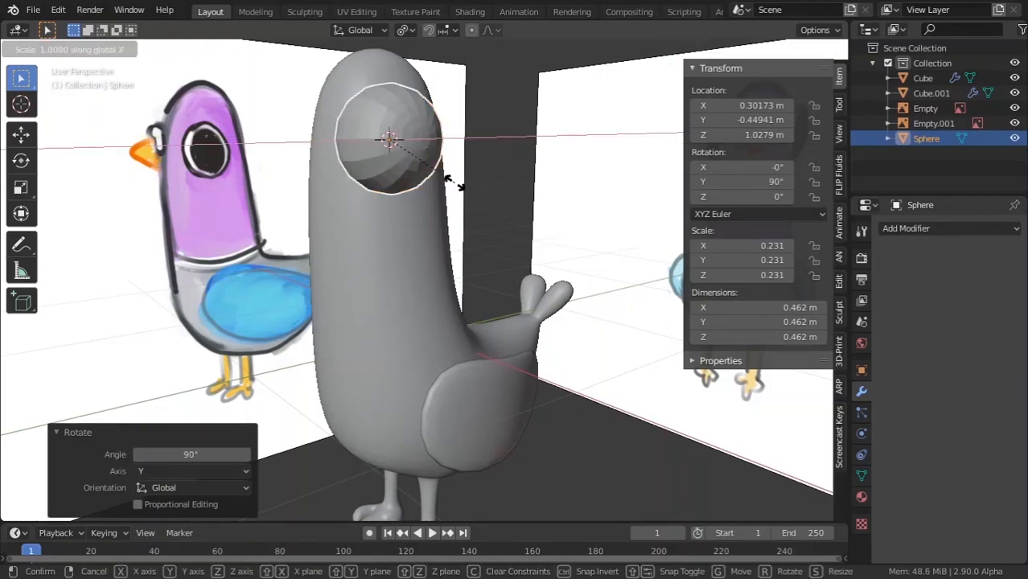
click(400, 165)
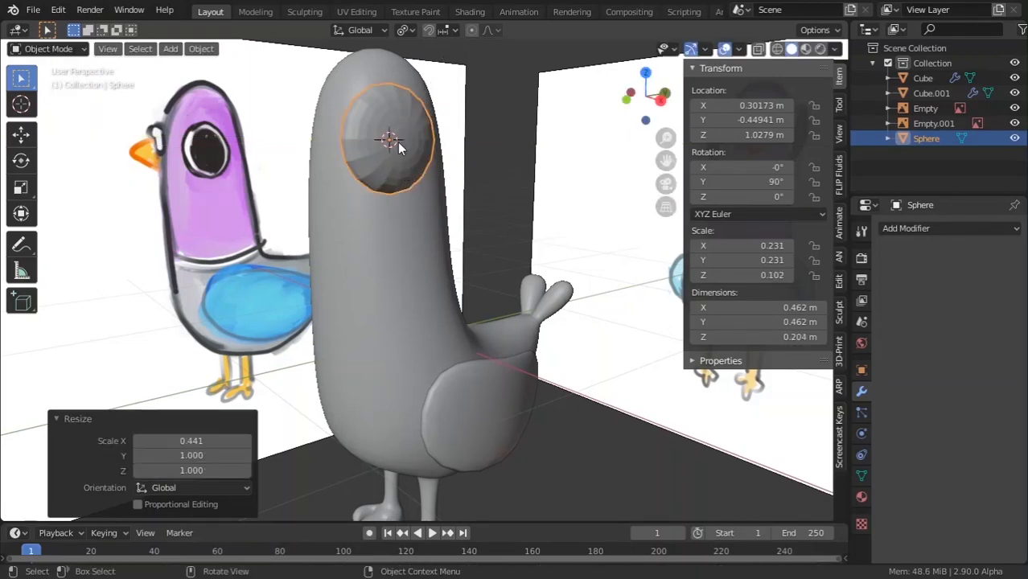
Switch to top view, collapse the last-operation panel, and enable the on-screen key display.
middle_drag(397, 141, 464, 211)
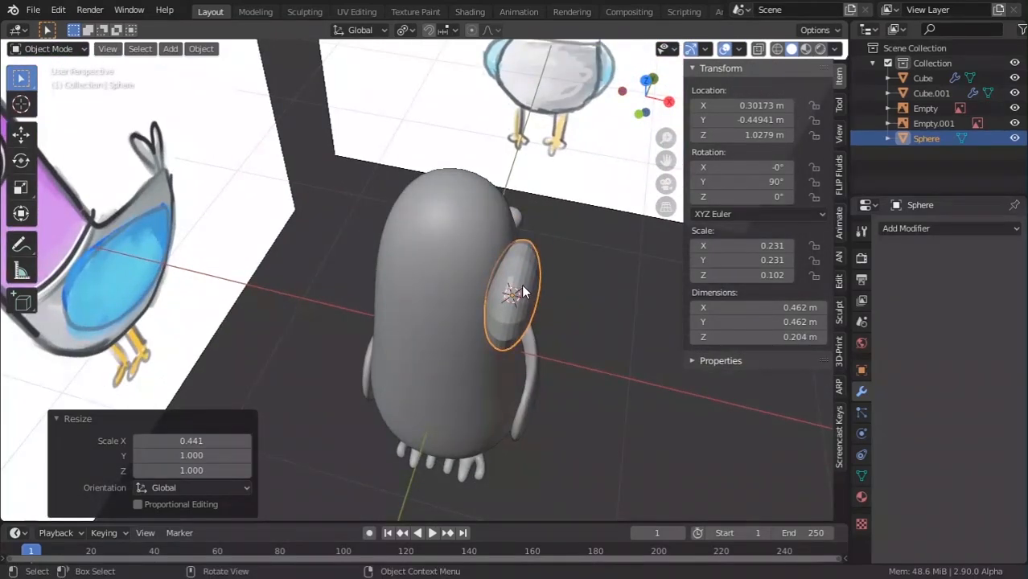
key(KP_7)
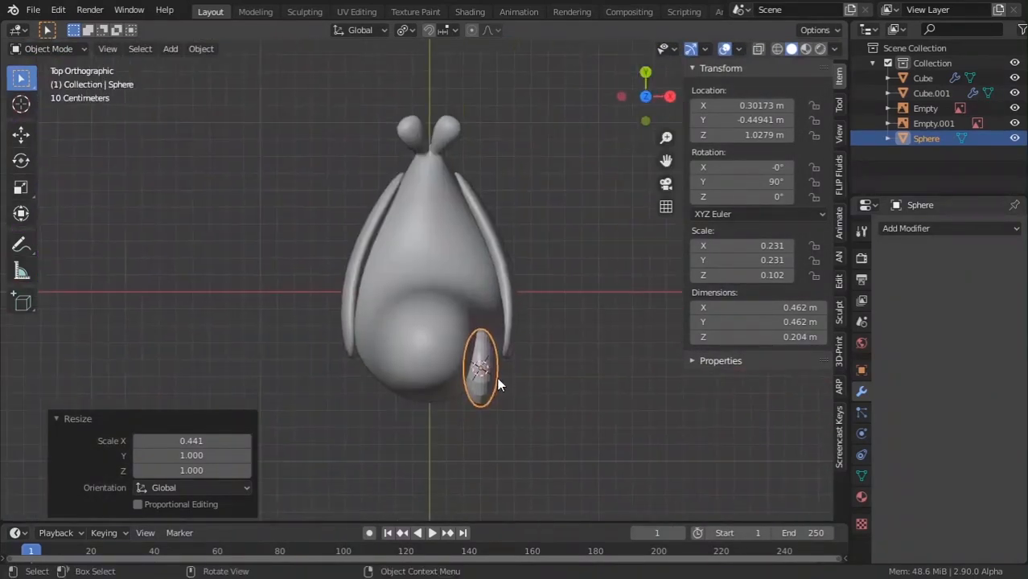
click(66, 420)
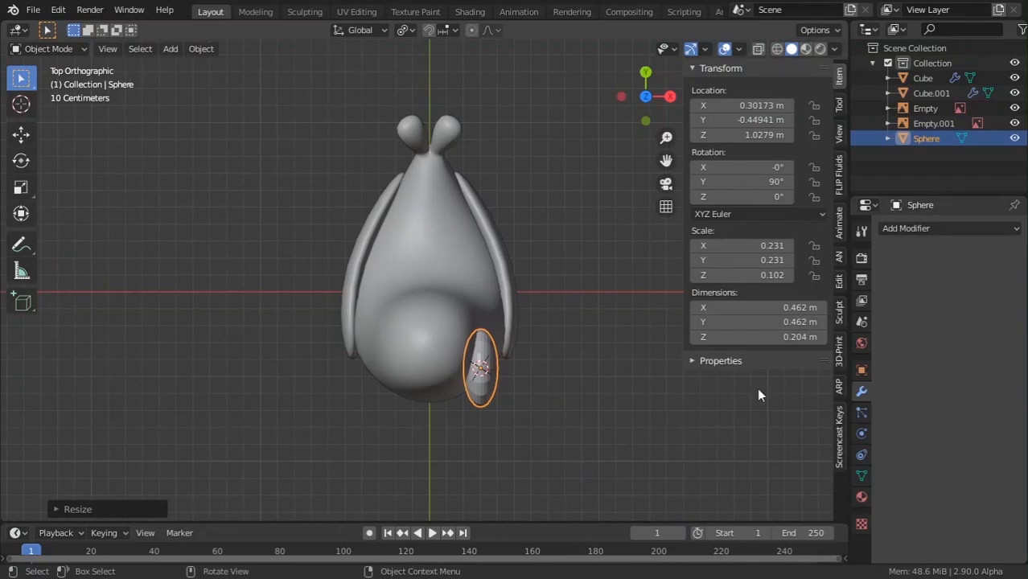
click(840, 430)
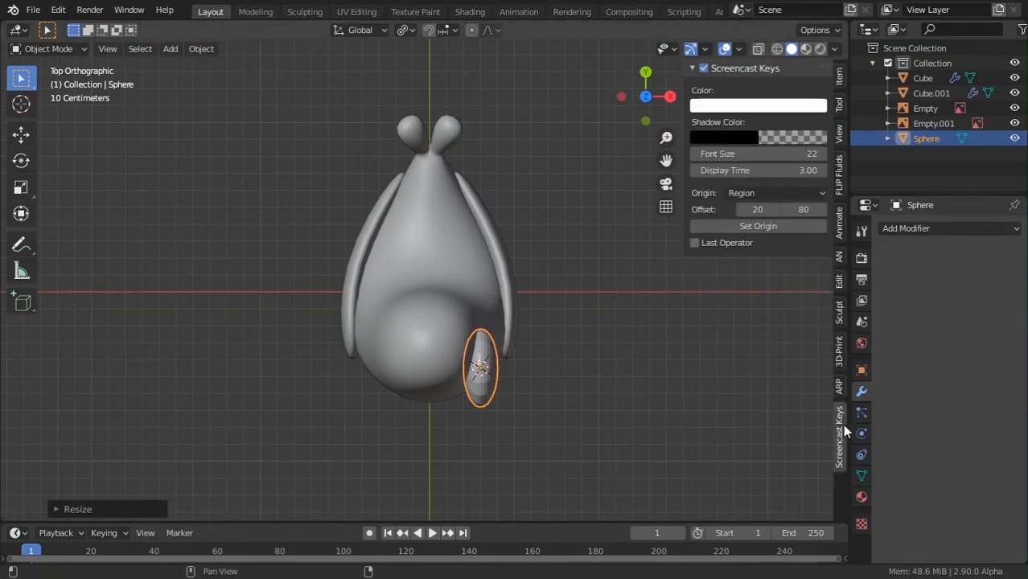
click(704, 68)
Rotate the eye disc about 18° and move it against the side of the head.
scroll(415, 209, down, 4)
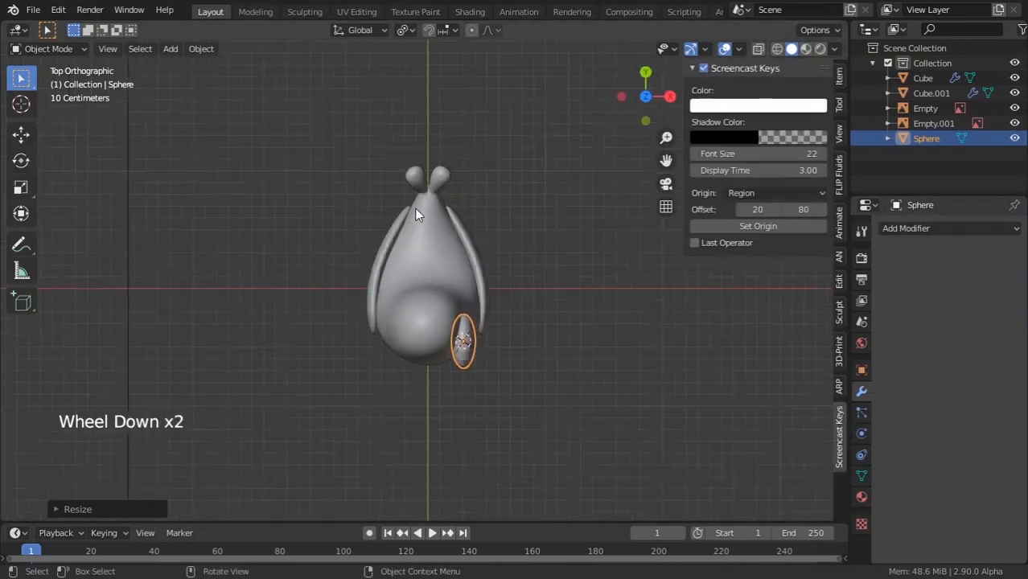
scroll(417, 214, up, 4)
key(r)
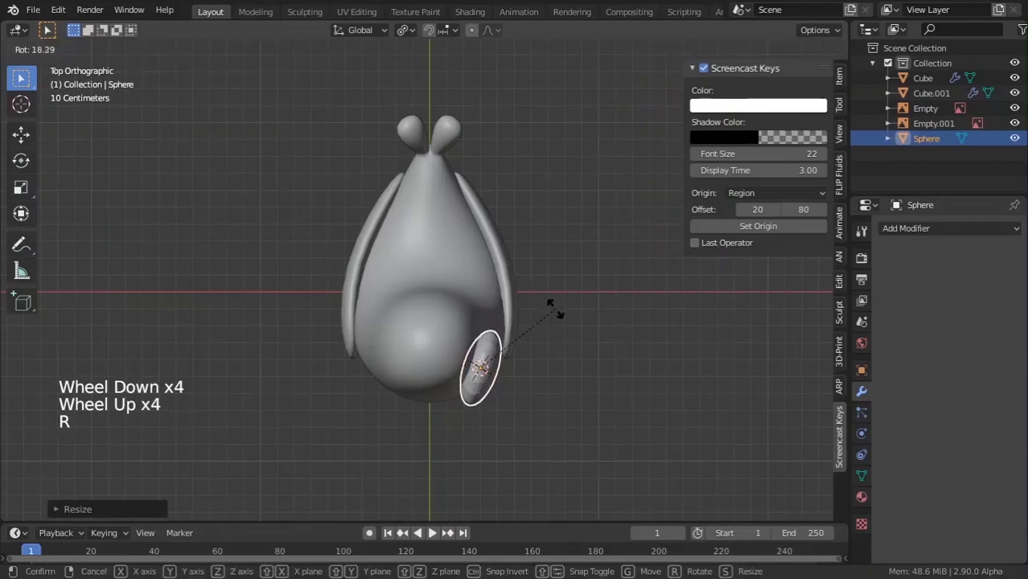
key(g)
click(579, 315)
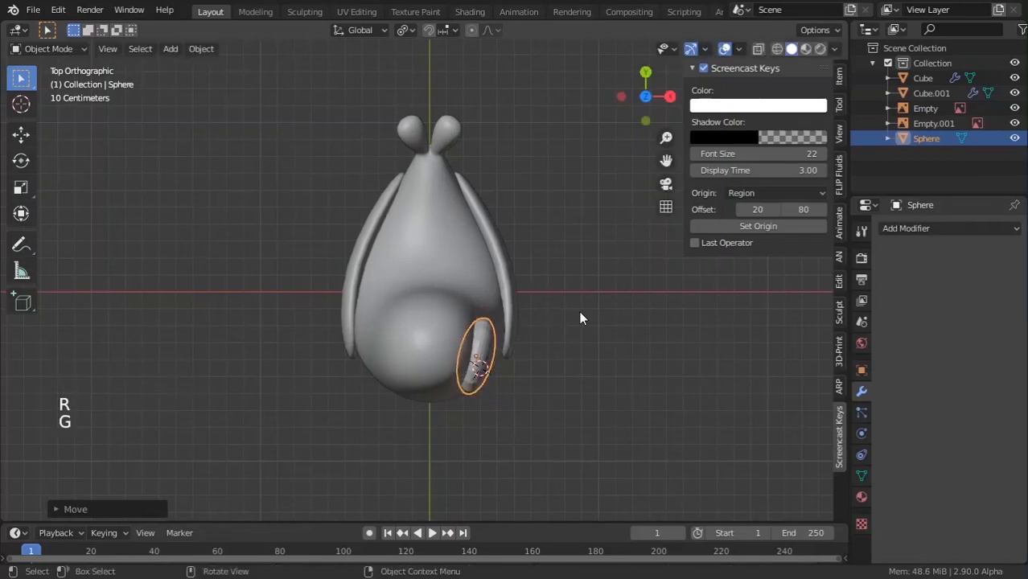
In X-ray side view, move and scale the eye to match the drawn eye in the reference.
key(s)
click(550, 322)
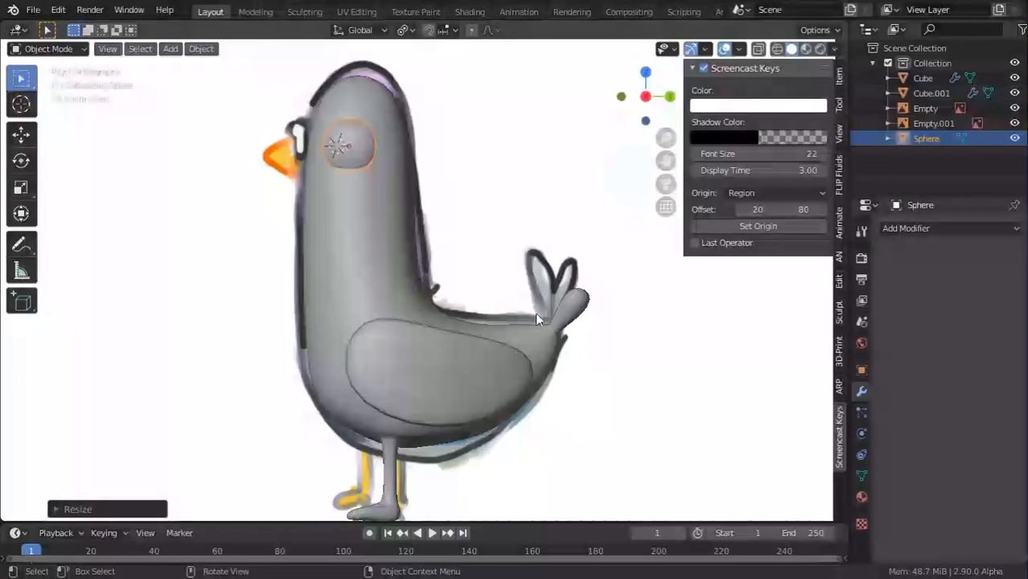
key(s)
click(521, 227)
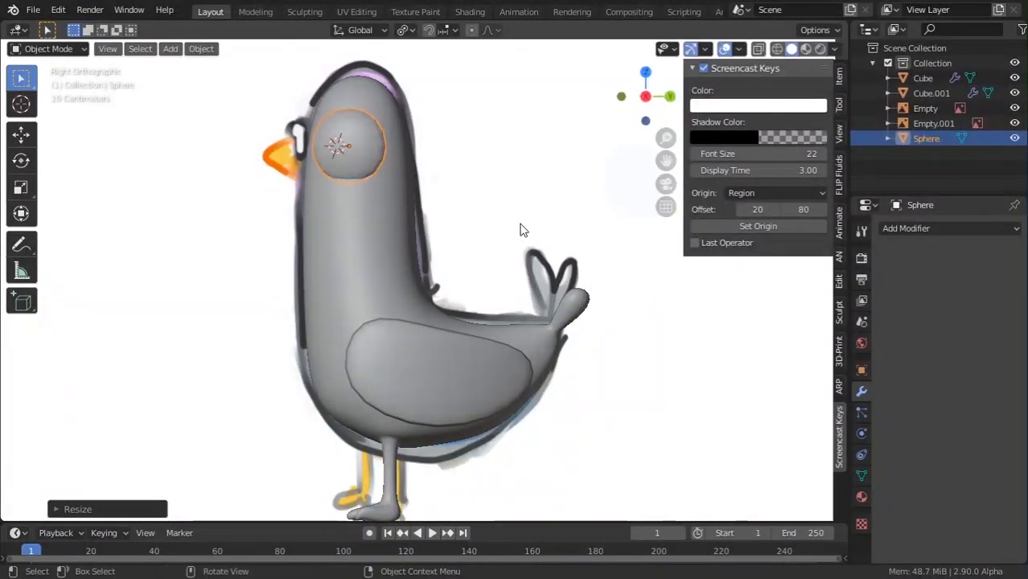
key(z)
shift+middle_drag(298, 238, 304, 248)
scroll(305, 256, up, 2)
key(g)
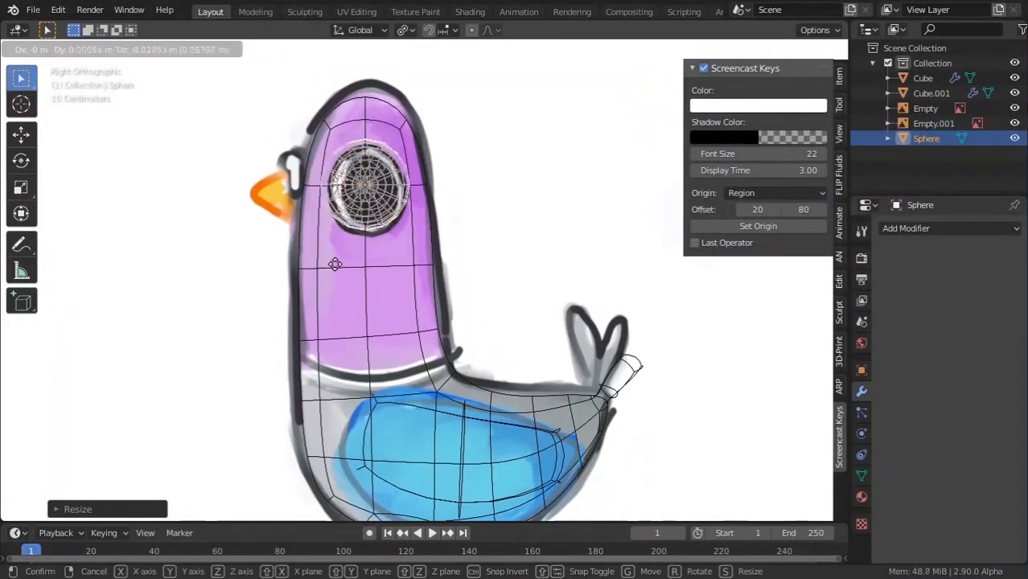
click(323, 266)
key(s)
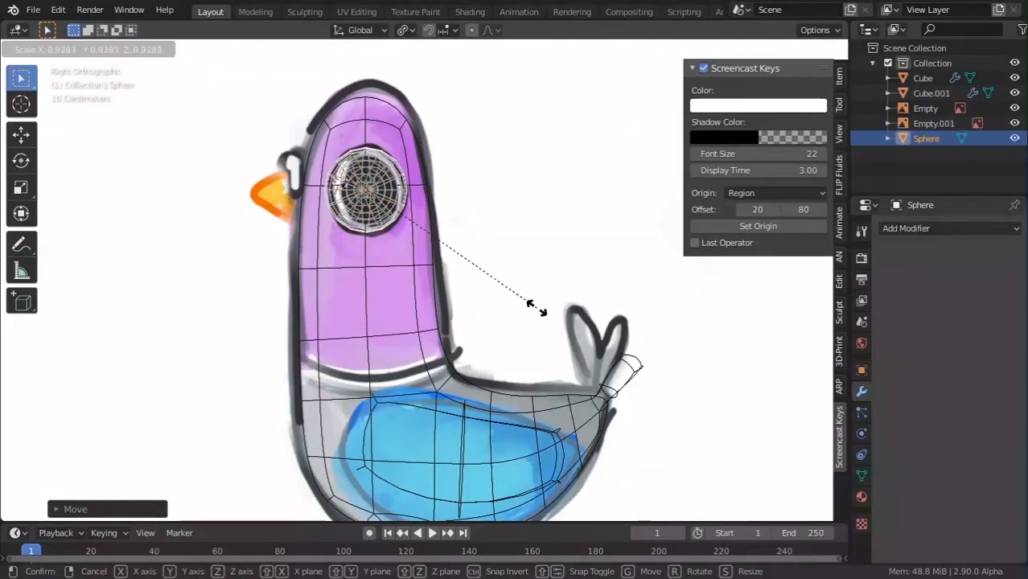
click(517, 303)
In front view, tilt the eye to follow the head and move it onto the head surface.
key(Tab)
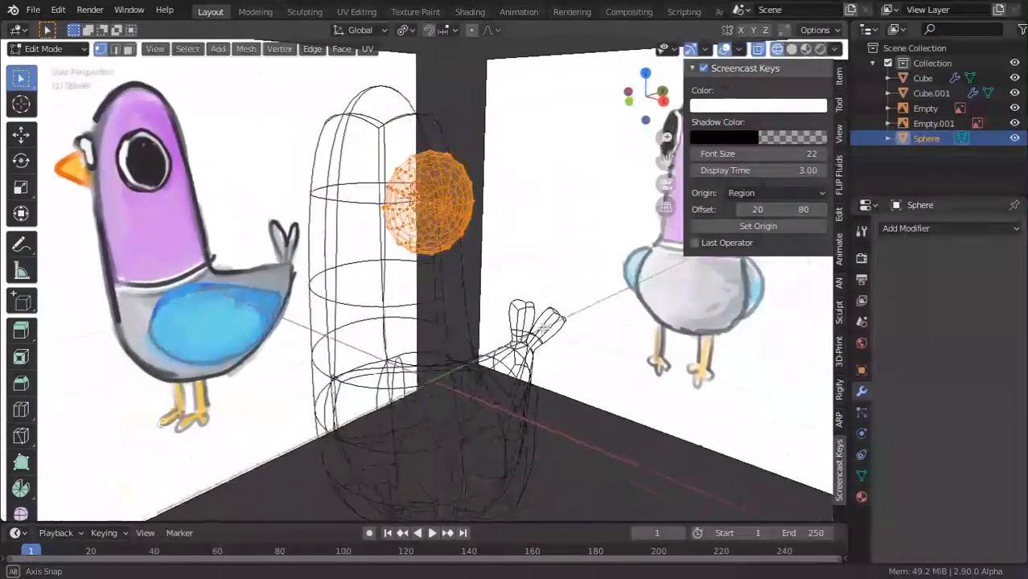
key(Tab)
key(z)
mouse_move(509, 332)
middle_down()
mouse_move(494, 359)
mouse_move(553, 268)
middle_up()
scroll(515, 354, down, 2)
key(KP_1)
key(KP_3)
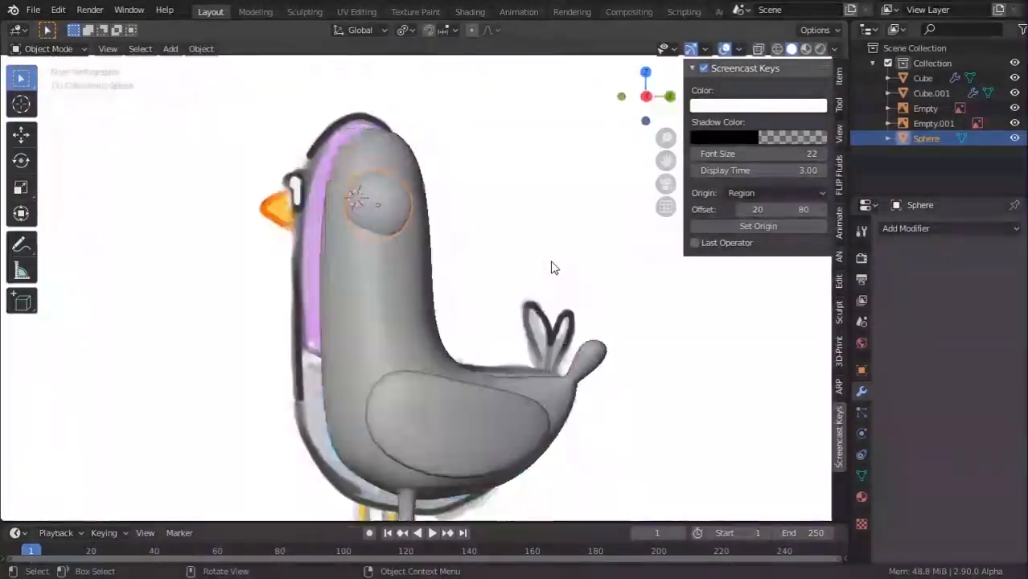
key(KP_1)
scroll(551, 266, up, 3)
key(r)
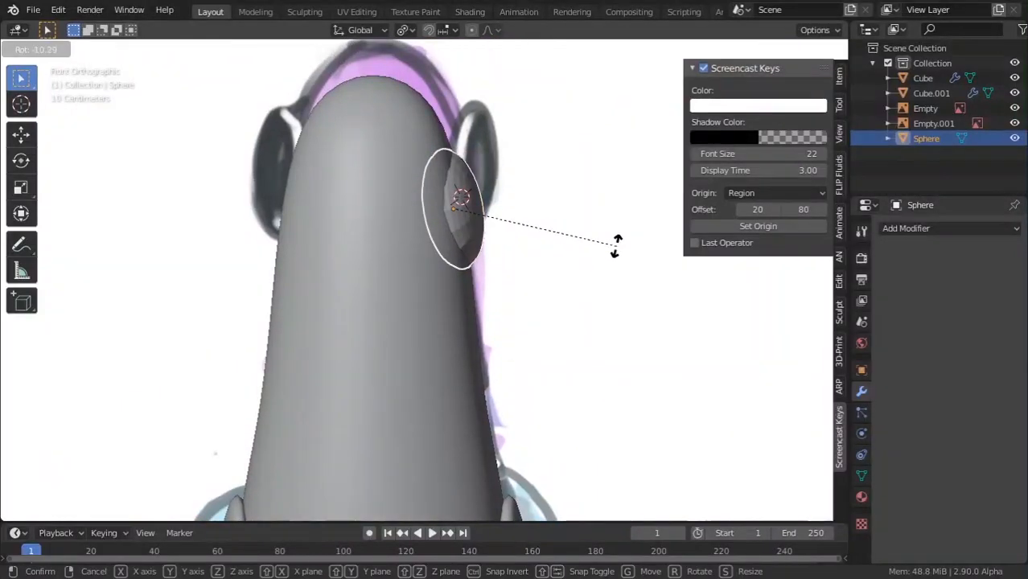
click(615, 253)
key(g)
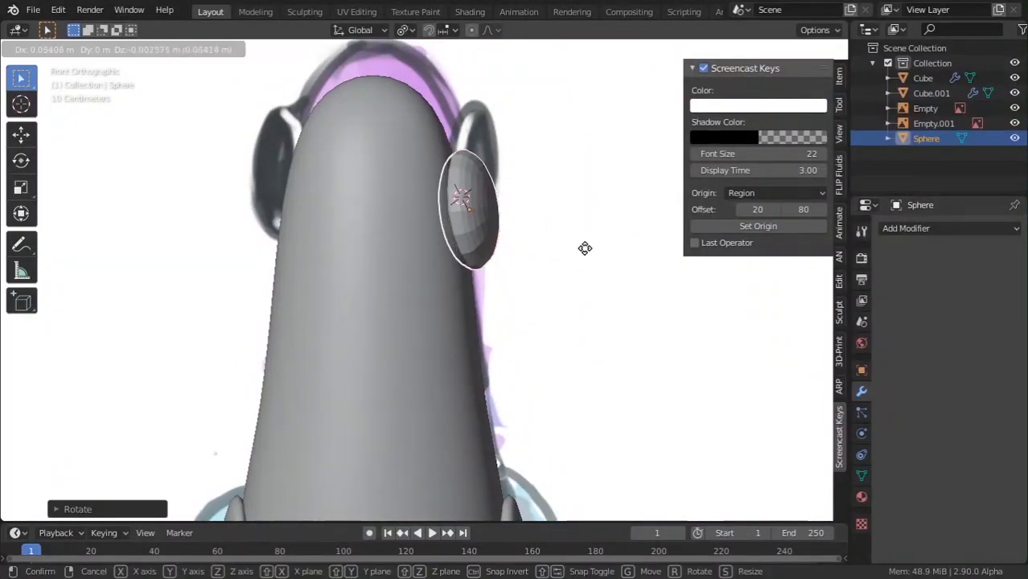
click(586, 254)
Reselect the eye and slide it along Y with the Move gizmo.
click(592, 294)
scroll(561, 352, down, 4)
key(Tab)
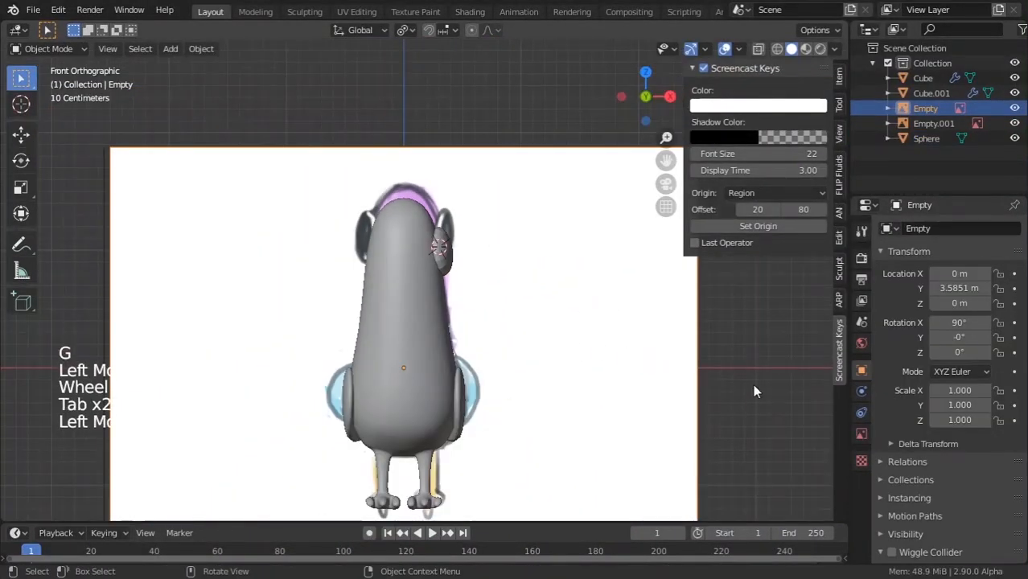
scroll(754, 391, down, 3)
middle_drag(755, 391, 373, 304)
key(Tab)
scroll(398, 347, up, 5)
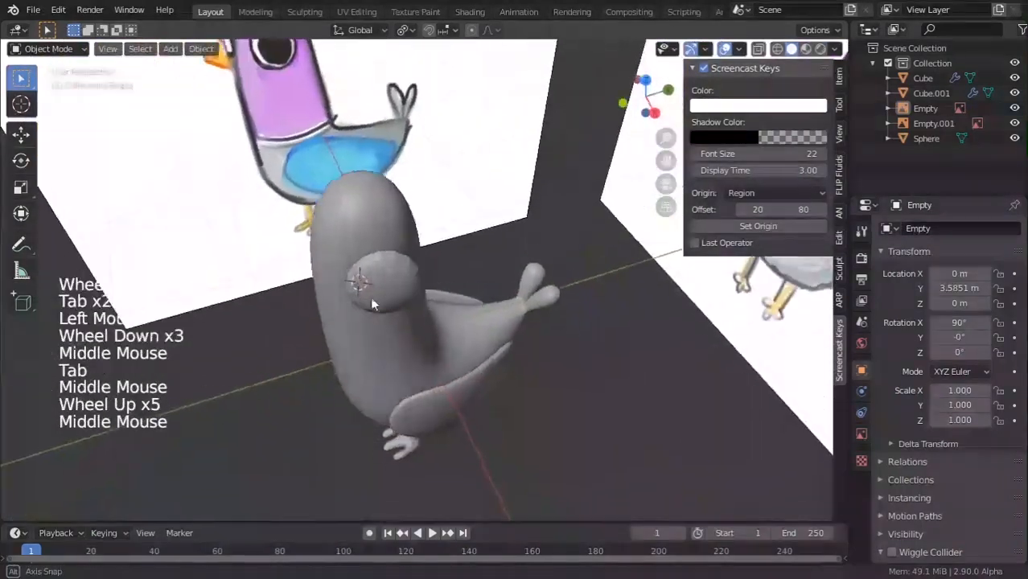
click(405, 287)
scroll(403, 285, up, 2)
click(21, 133)
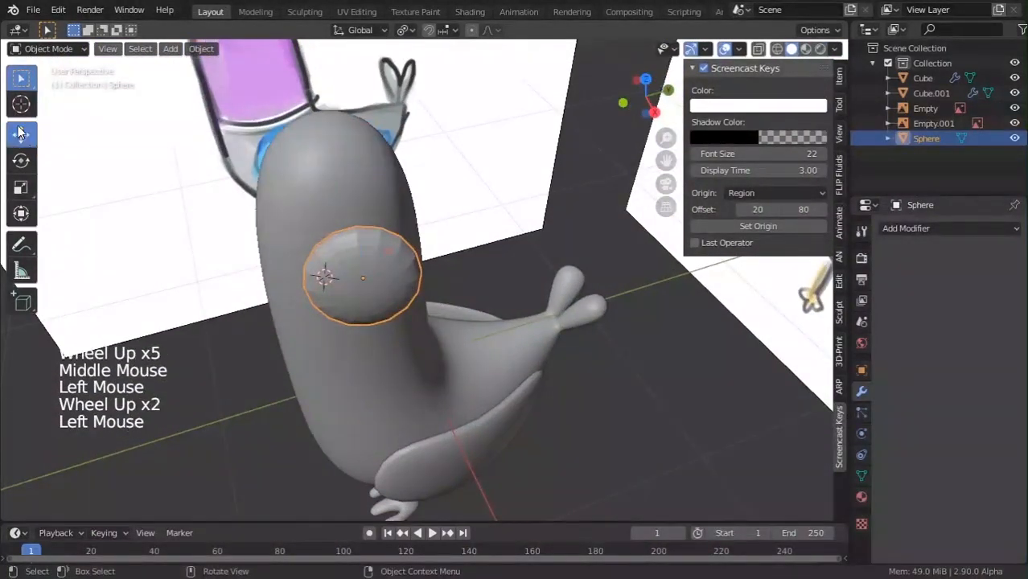
drag(434, 264, 390, 279)
right_click(384, 266)
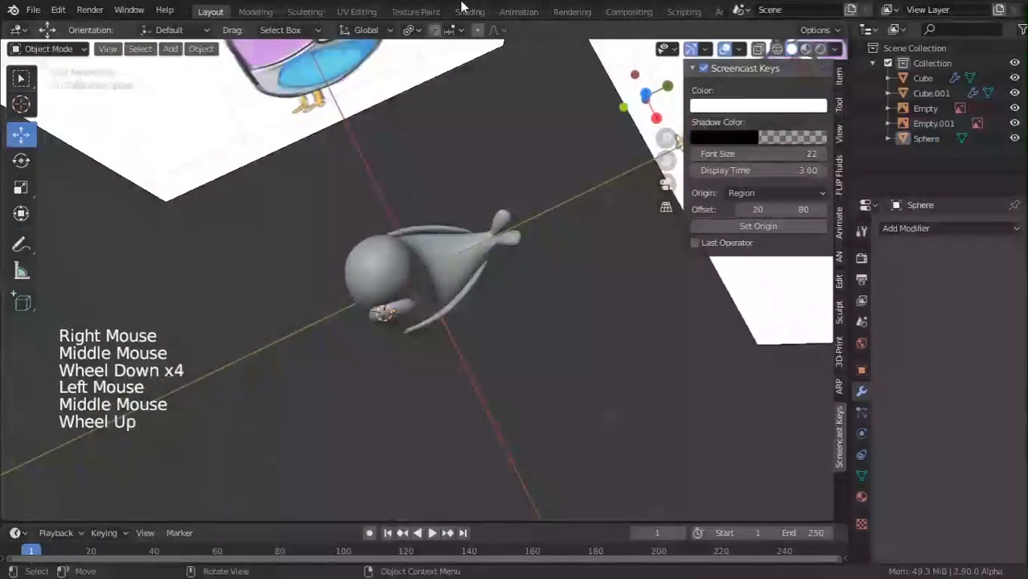
From the side and top, nudge the eye slightly into the head.
scroll(435, 351, up, 2)
middle_drag(472, 333, 387, 253)
scroll(508, 304, down, 3)
scroll(368, 265, up, 4)
click(367, 257)
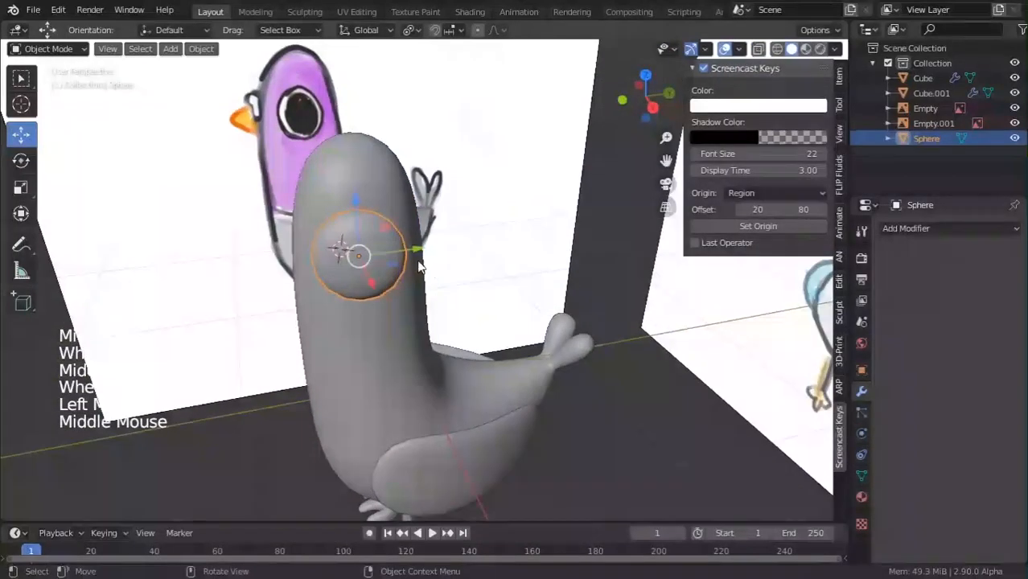
drag(387, 253, 413, 254)
middle_drag(416, 270, 415, 379)
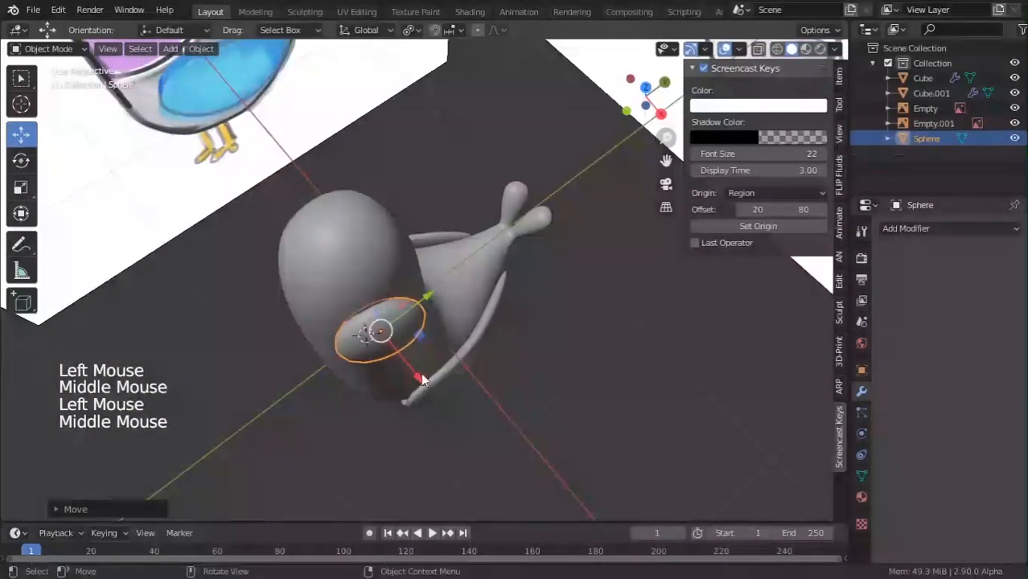
drag(417, 367, 408, 357)
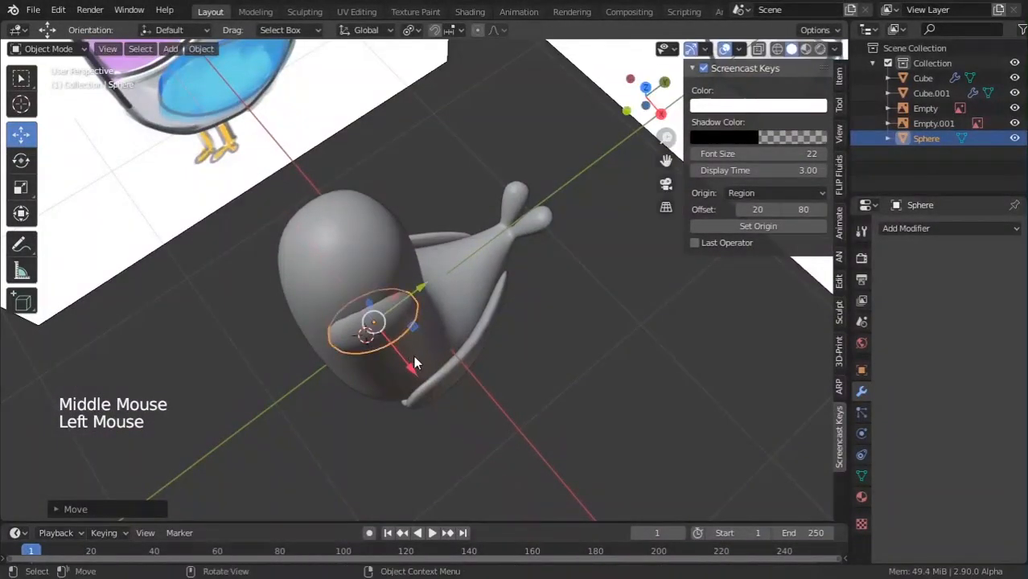
middle_drag(415, 359, 679, 346)
Reselect the eye sphere and slide it along X until it sits flush with the head.
key(Tab)
key(Tab)
click(705, 372)
middle_drag(705, 379, 459, 246)
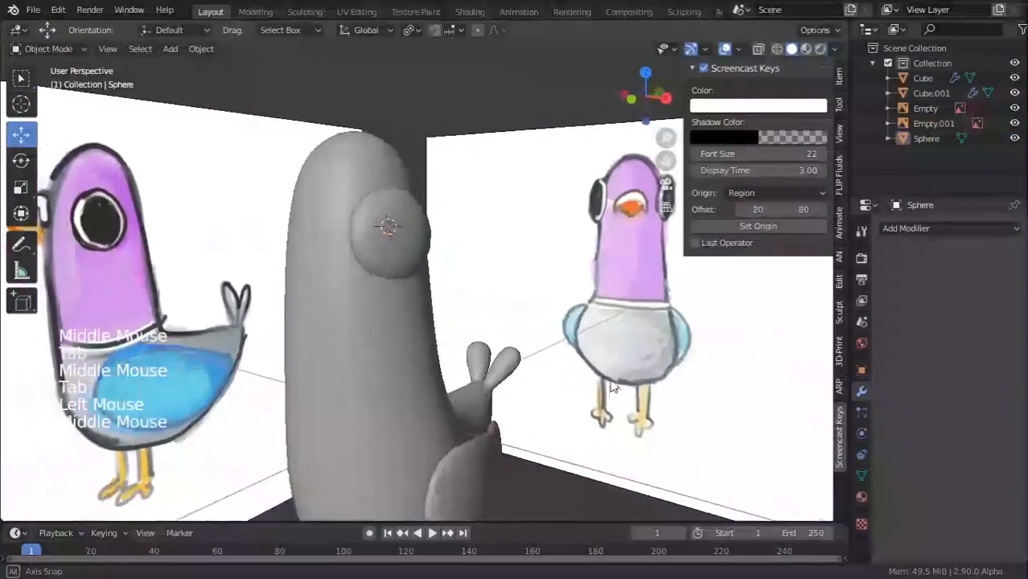
scroll(459, 246, up, 3)
click(459, 245)
click(388, 219)
scroll(398, 217, down, 4)
middle_drag(400, 216, 473, 297)
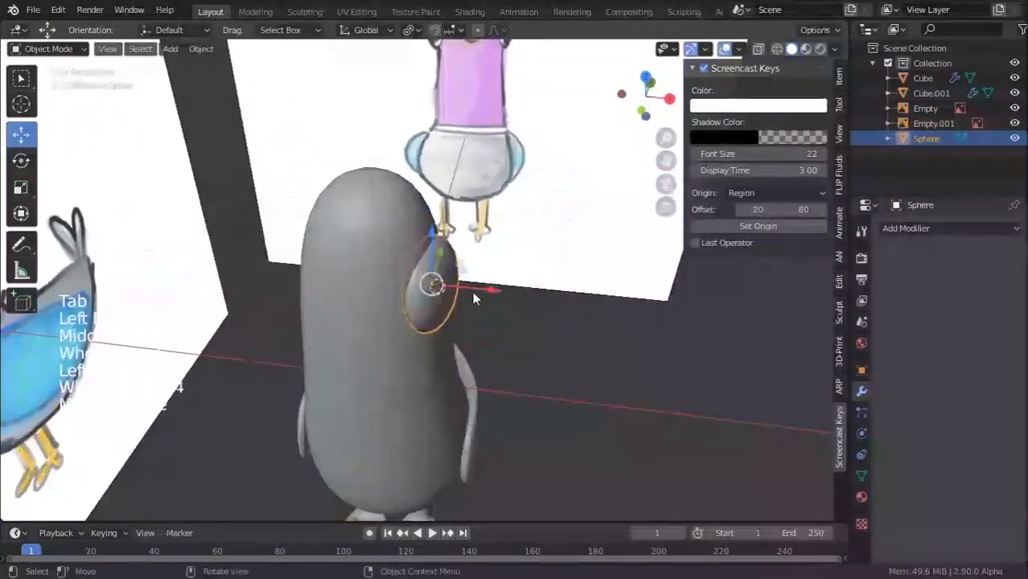
drag(493, 289, 505, 291)
middle_drag(504, 292, 474, 259)
Add a Mirror modifier to the eye sphere with the Cube body as mirror object.
click(483, 266)
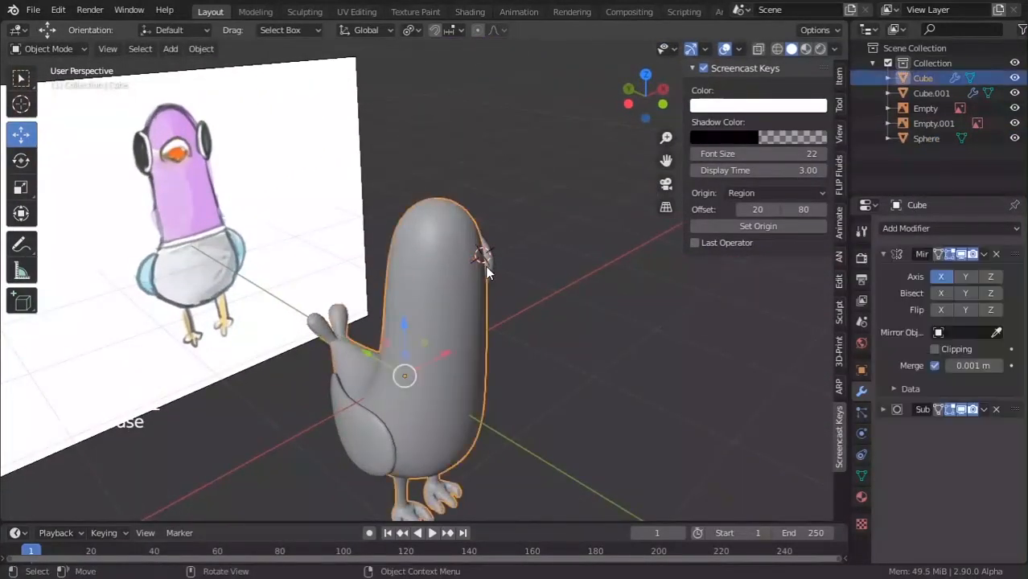
click(492, 259)
click(943, 231)
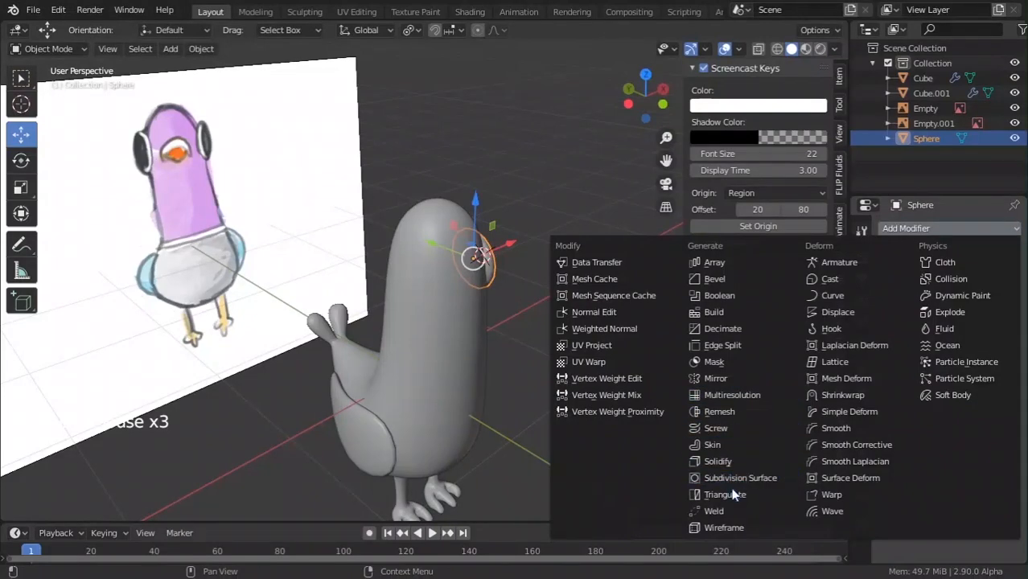
click(742, 379)
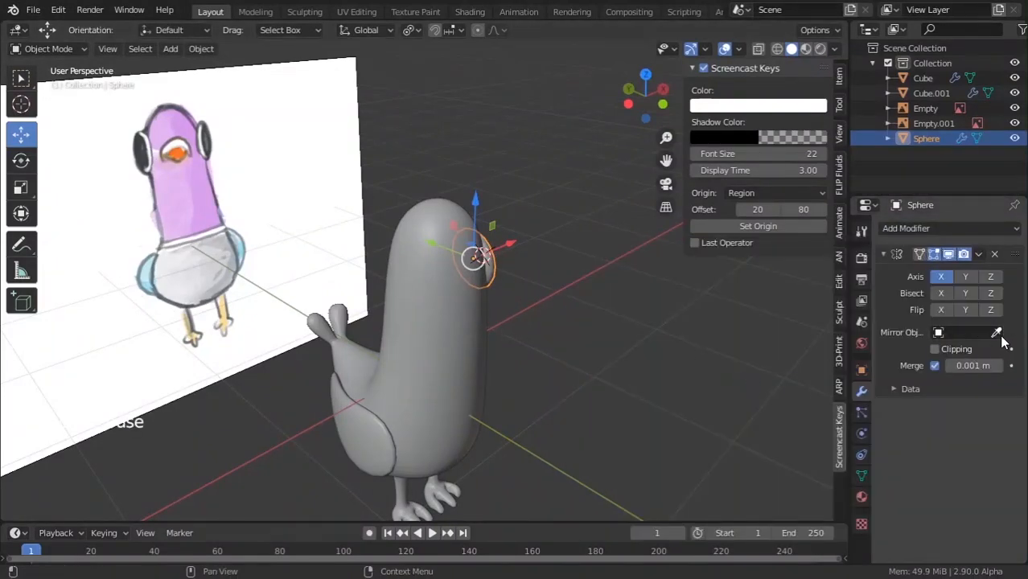
click(531, 330)
Reposition the eye so both mirrored eyes sit symmetrically on the head.
middle_drag(554, 358, 455, 302)
scroll(686, 316, down, 4)
scroll(455, 303, up, 3)
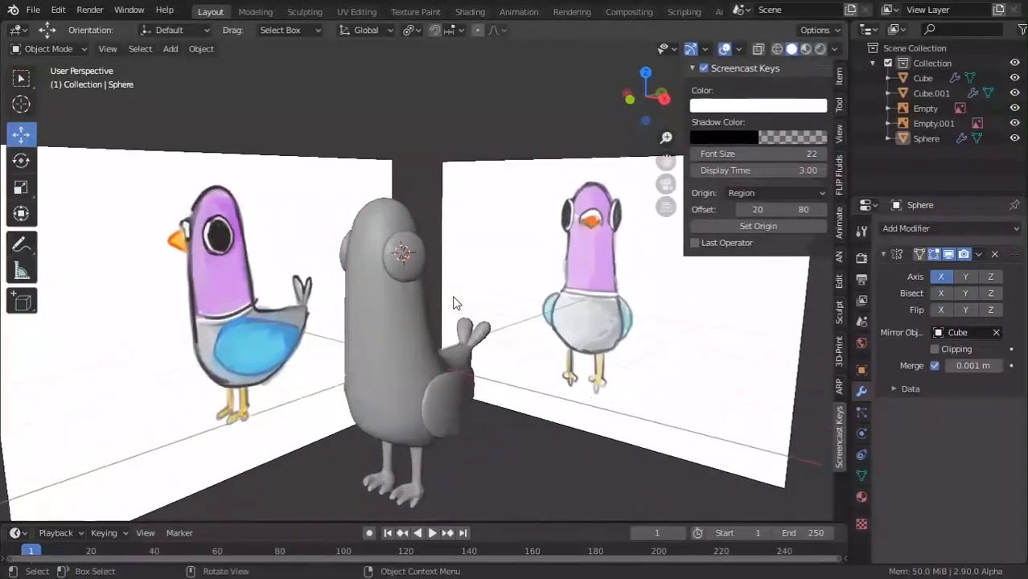
click(396, 257)
middle_drag(396, 257, 378, 289)
key(g)
click(424, 257)
Enter Edit Mode on the pigeon body and snap the 3D cursor to a head vertex.
scroll(378, 290, up, 3)
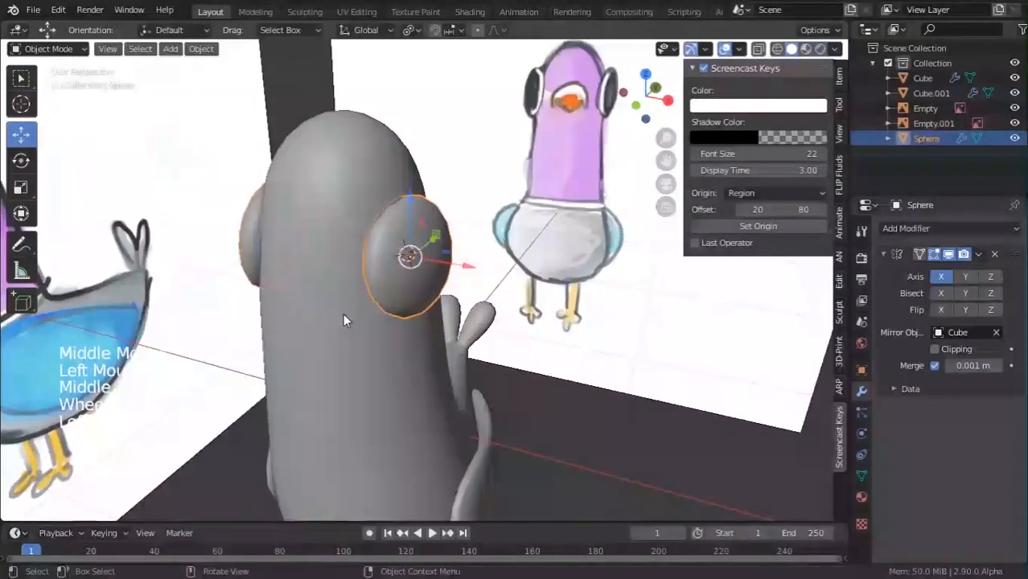
click(342, 312)
key(Tab)
scroll(322, 321, down, 3)
middle_drag(307, 333, 332, 284)
scroll(332, 283, up, 5)
key(shift+s)
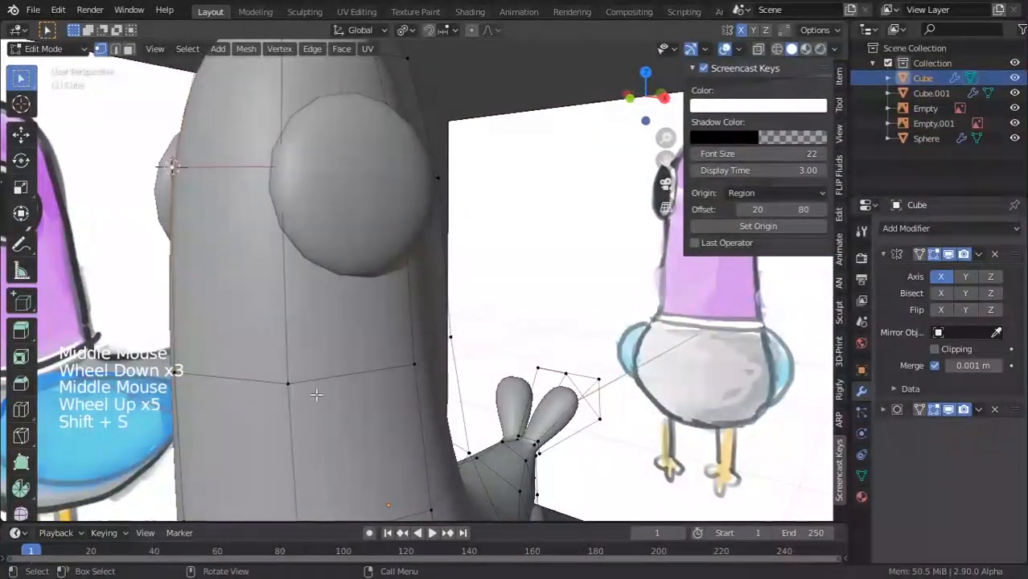
Add a new cube at the 3D cursor and shrink it down to beak size.
key(Tab)
key(shift+a)
mouse_move(307, 276)
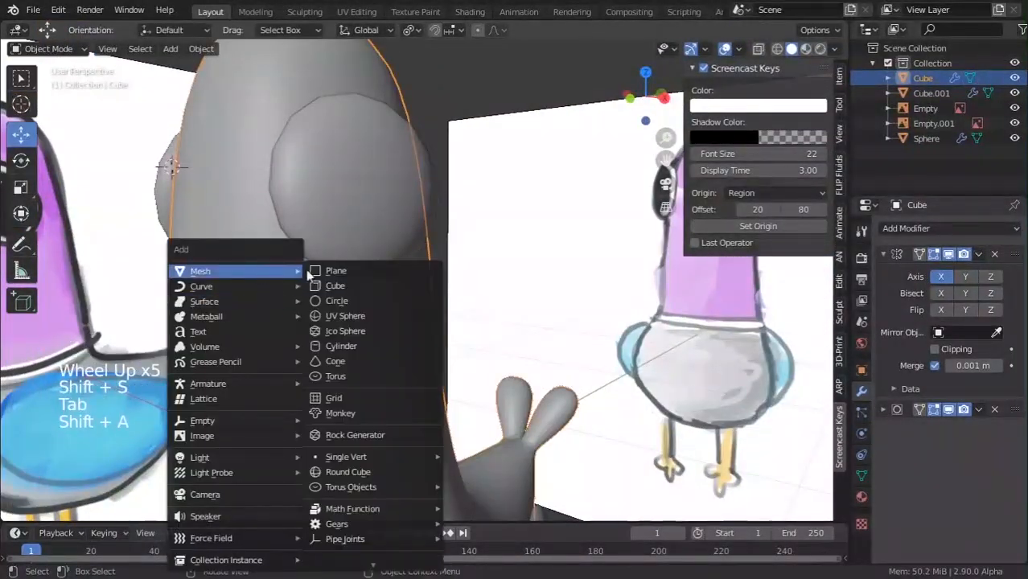
click(372, 284)
scroll(372, 275, down, 5)
key(s)
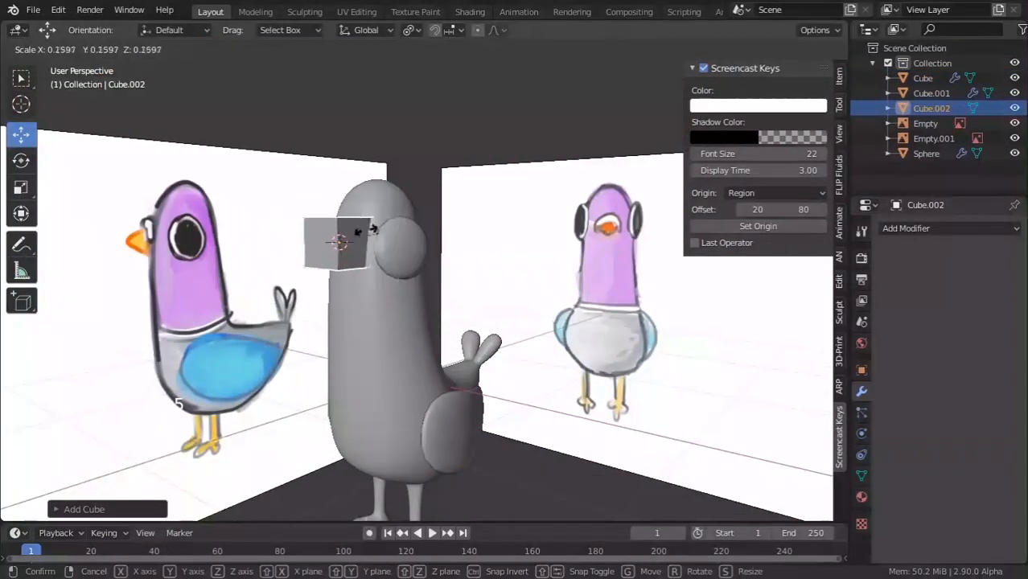
click(354, 226)
scroll(354, 226, up, 3)
key(s)
click(474, 279)
scroll(473, 279, down, 3)
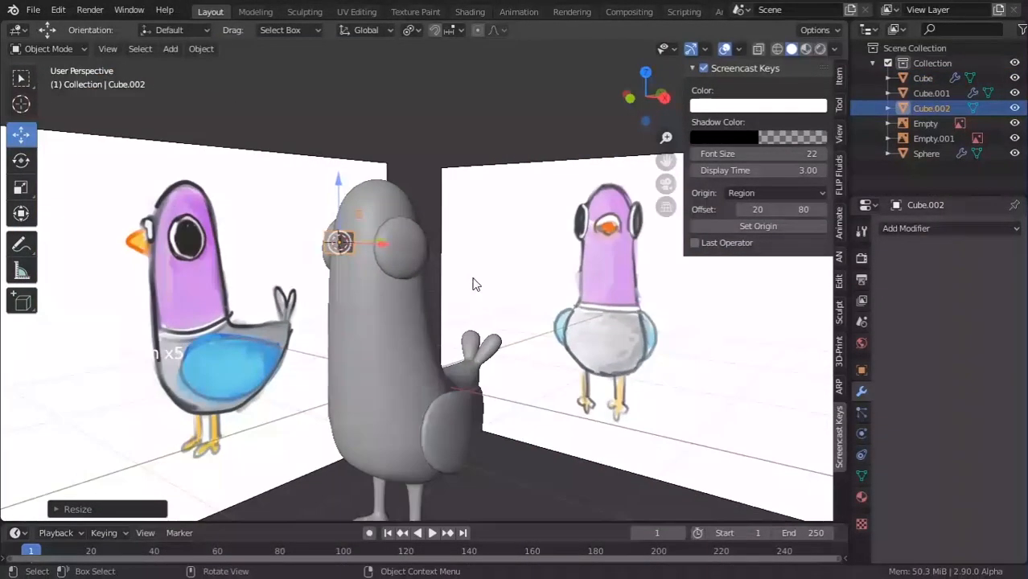
In side view, enlarge the cube, place it over the drawn beak and flatten it vertically.
key(ctrl+KP_3)
key(KP_3)
scroll(271, 216, up, 4)
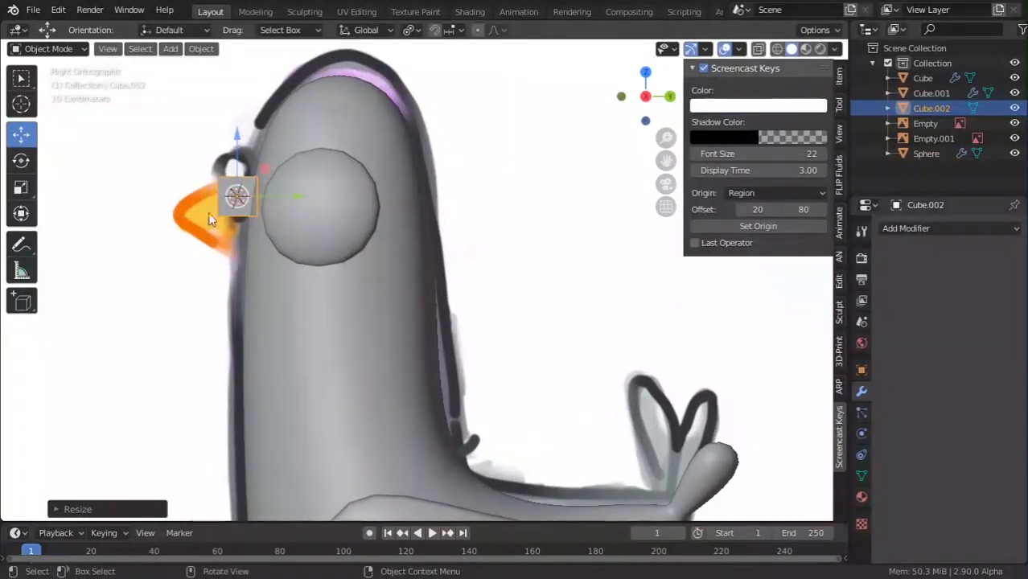
shift+middle_drag(307, 243, 478, 284)
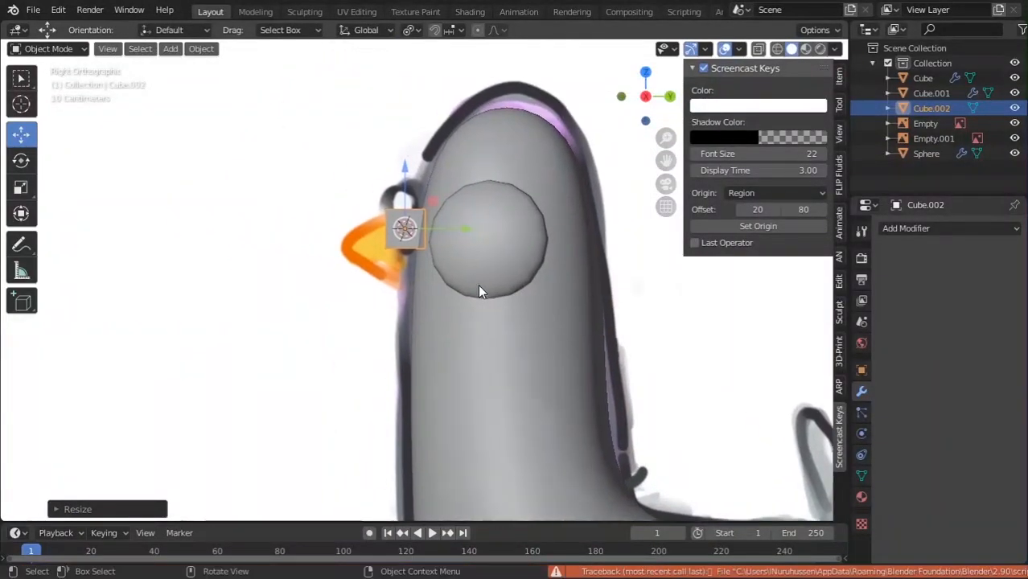
scroll(478, 283, up, 2)
key(s)
click(591, 304)
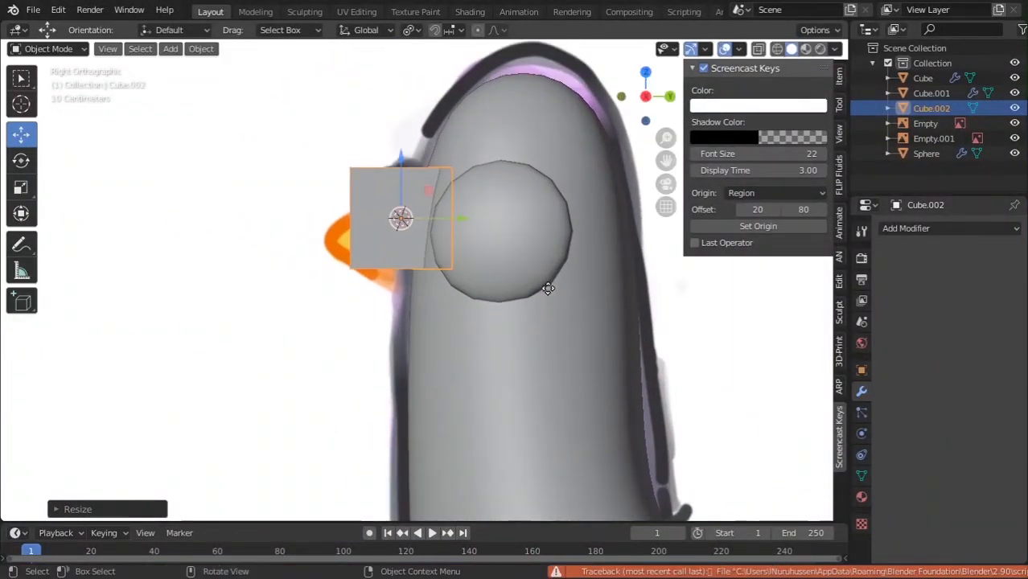
key(g)
click(521, 314)
key(s)
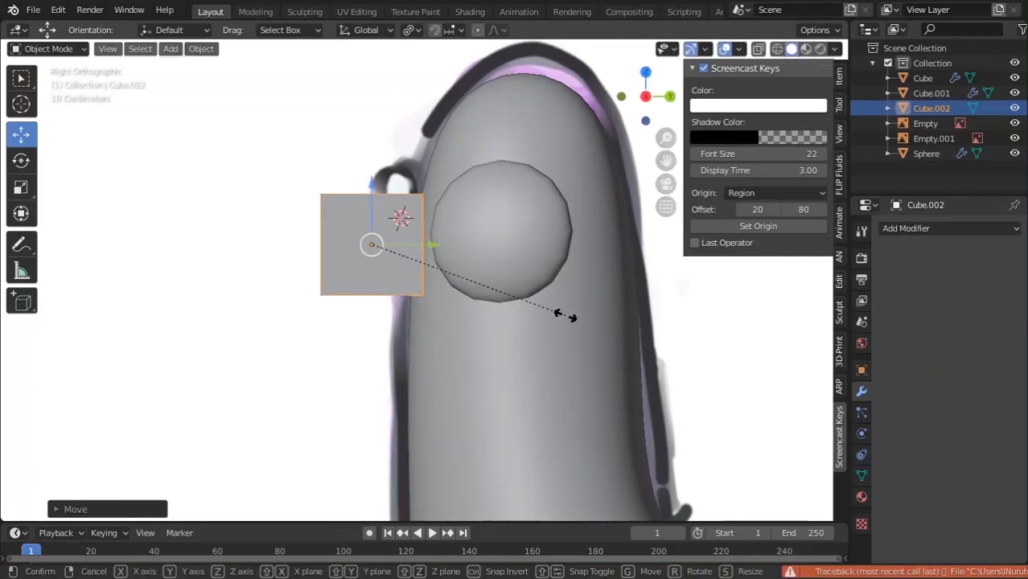
key(z)
click(453, 306)
In wireframe, select the beak cube and scale its vertices along Z in Edit Mode.
key(shift+z)
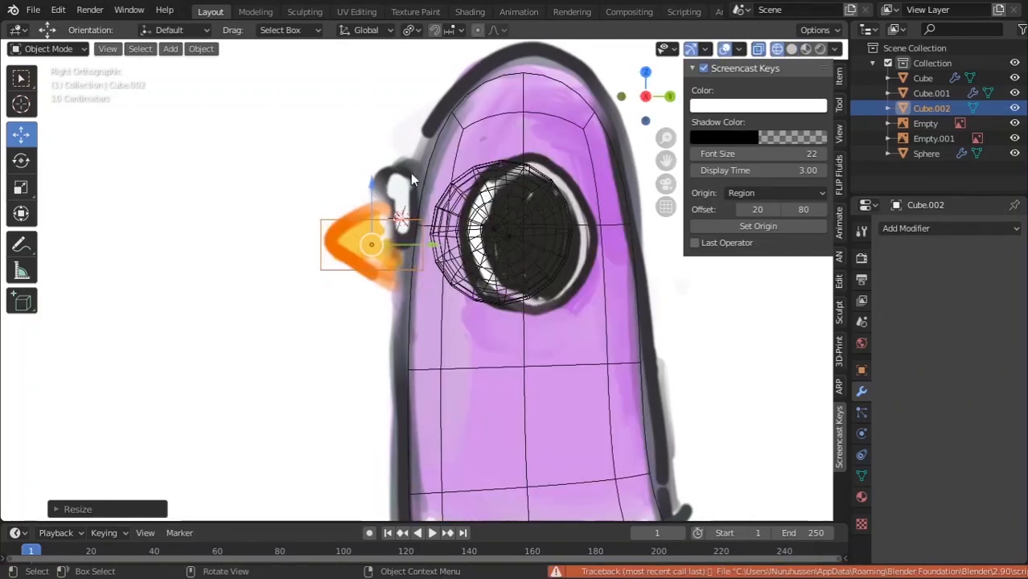
drag(410, 172, 497, 369)
click(408, 224)
click(422, 267)
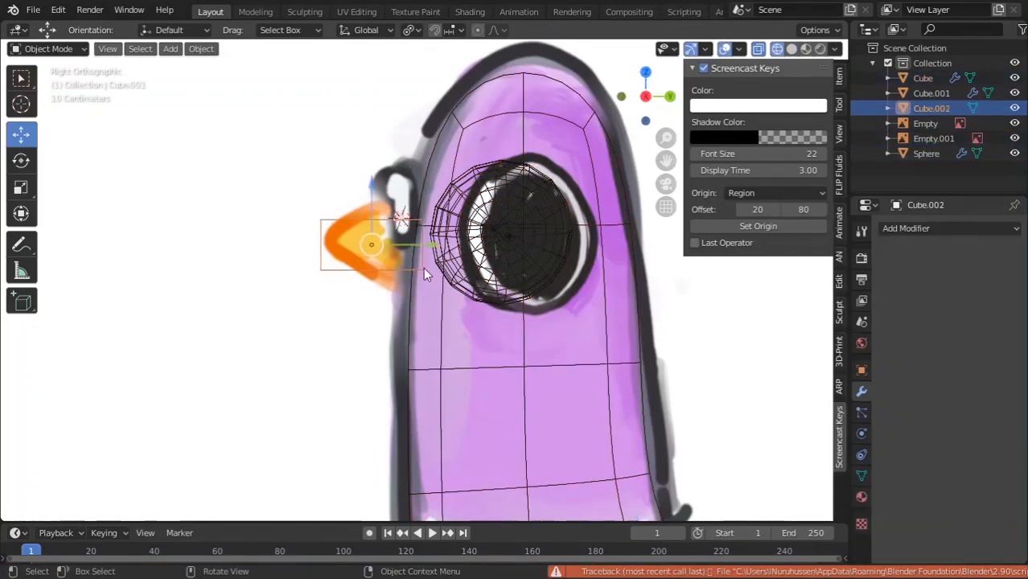
middle_drag(421, 264, 454, 329)
shift+middle_drag(454, 329, 418, 279)
key(Tab)
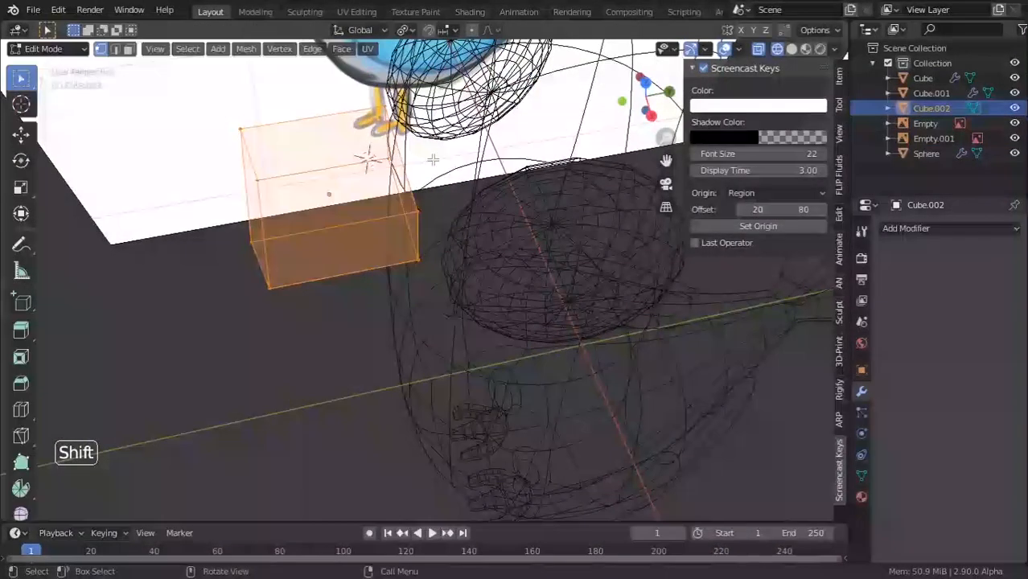
click(422, 187)
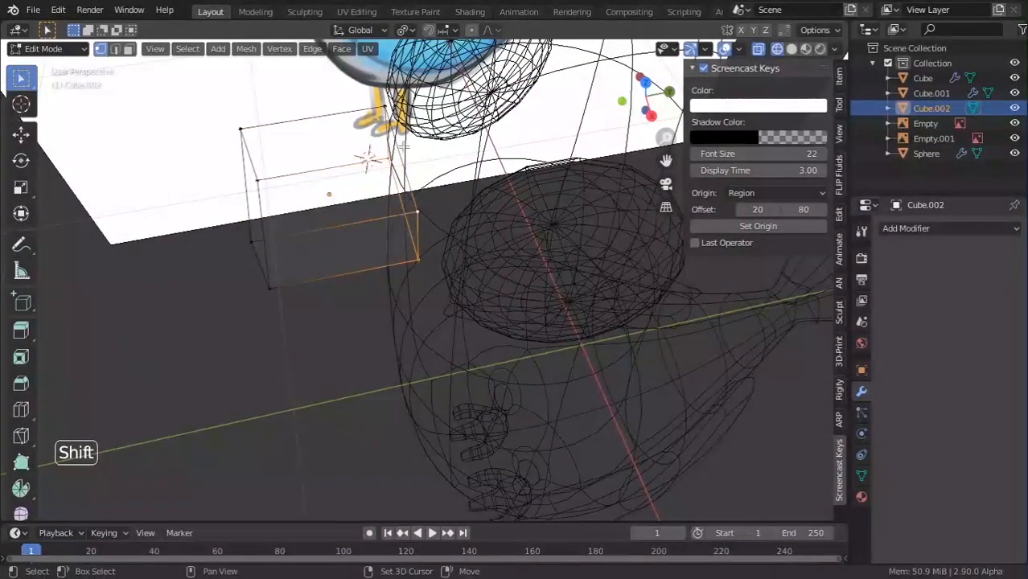
key(KP_3)
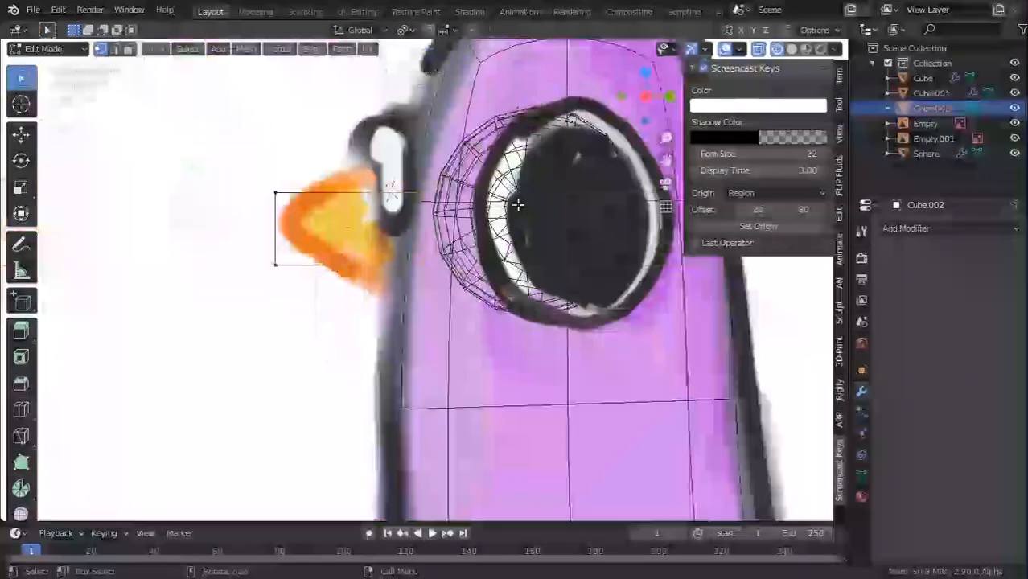
key(s)
key(z)
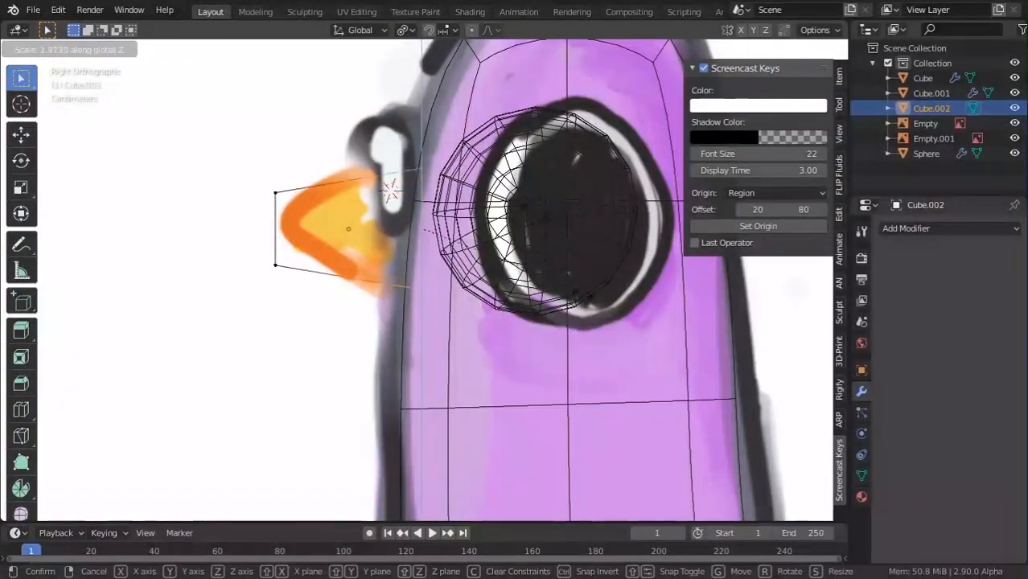
click(594, 307)
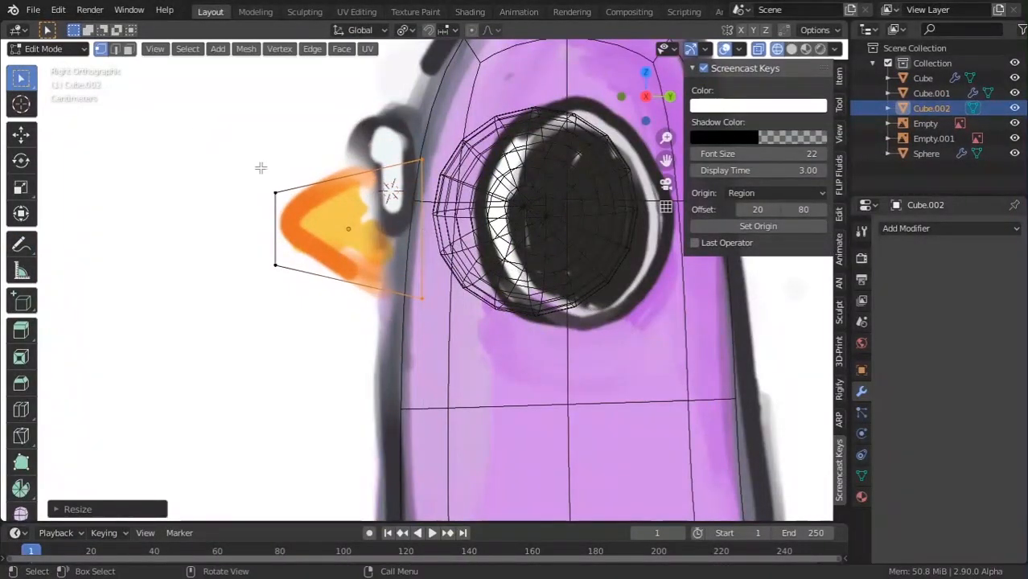
Squeeze the front vertices into a tapered tip and add a scaled edge loop.
drag(324, 327, 325, 327)
key(s)
key(z)
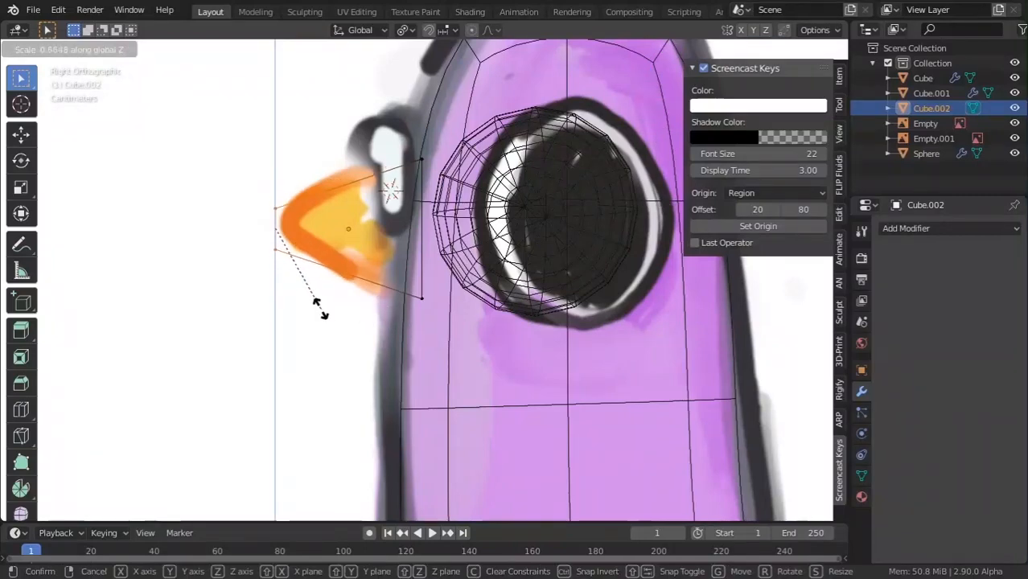
click(319, 307)
key(g)
click(334, 304)
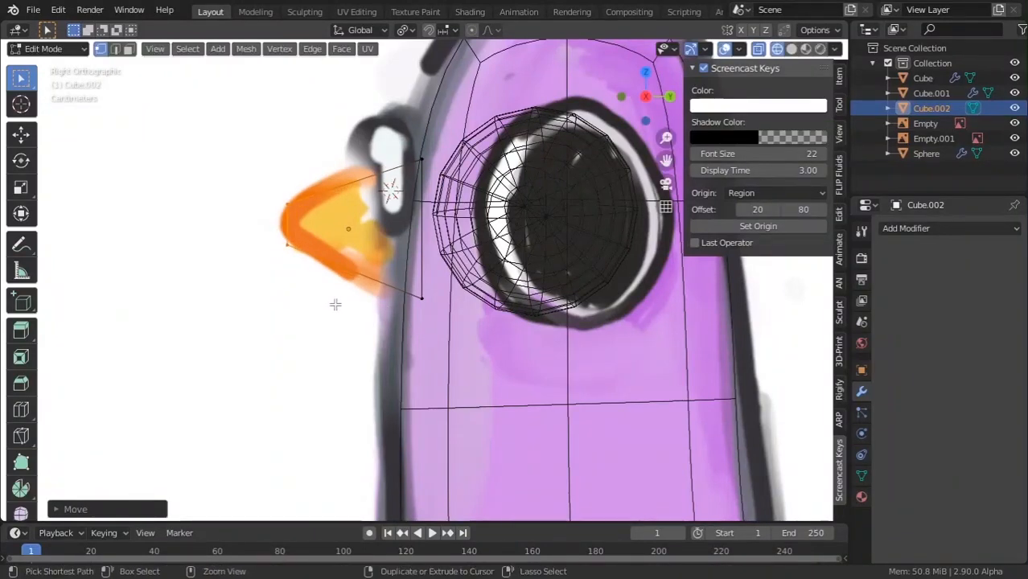
click(335, 303)
click(334, 302)
key(s)
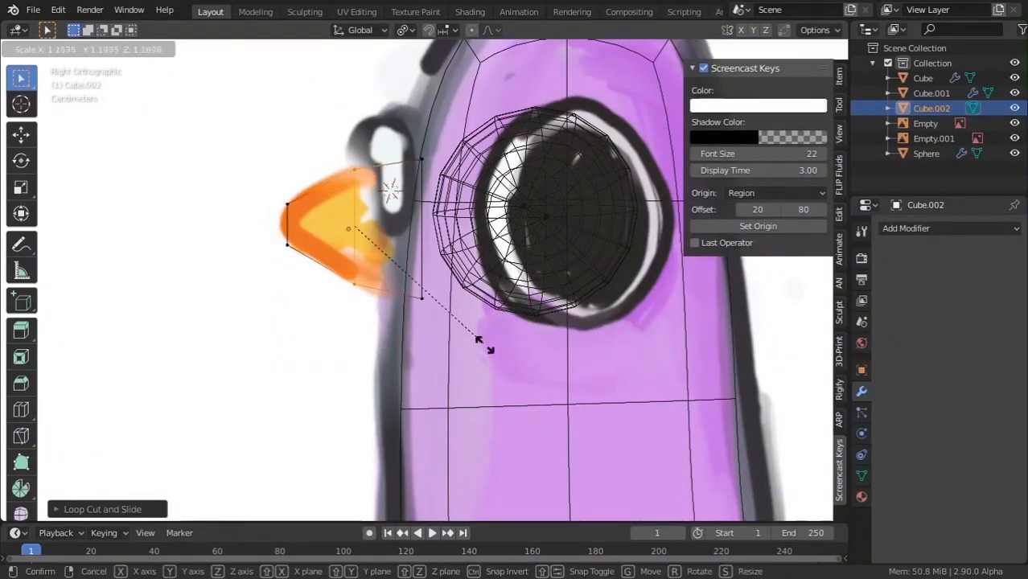
click(474, 342)
Narrow the beak's edges and edge loop along X into a pointed wedge.
key(Tab)
mouse_move(411, 333)
middle_down()
mouse_move(447, 366)
mouse_move(686, 400)
mouse_move(575, 389)
middle_up()
key(shift+z)
key(KP_Decimal)
key(Tab)
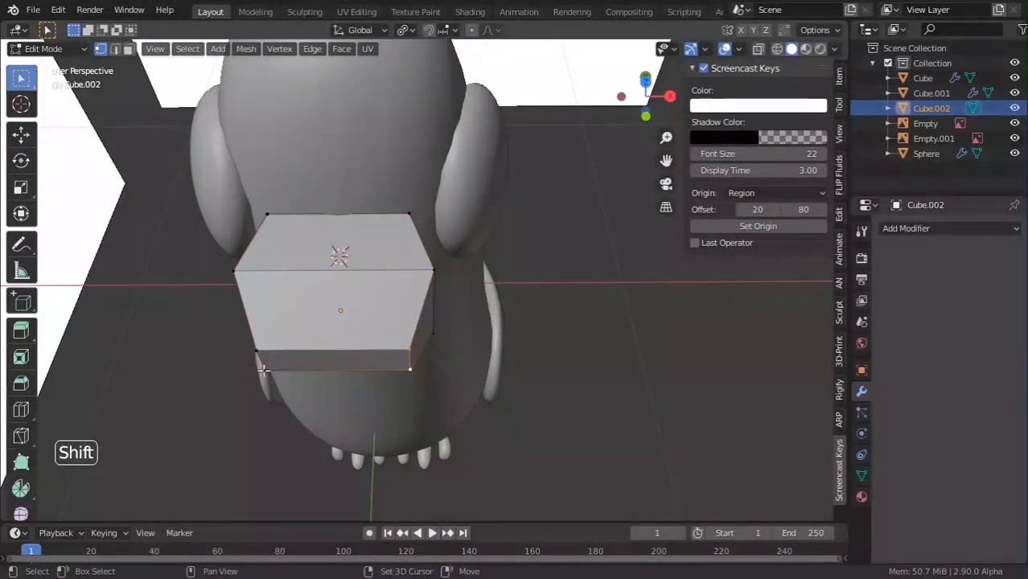
key(s)
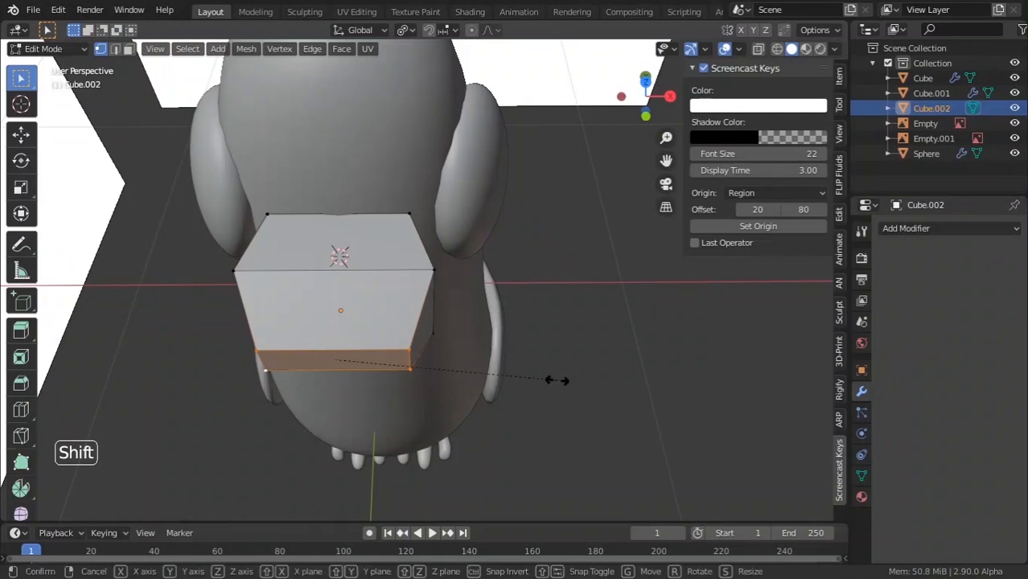
key(x)
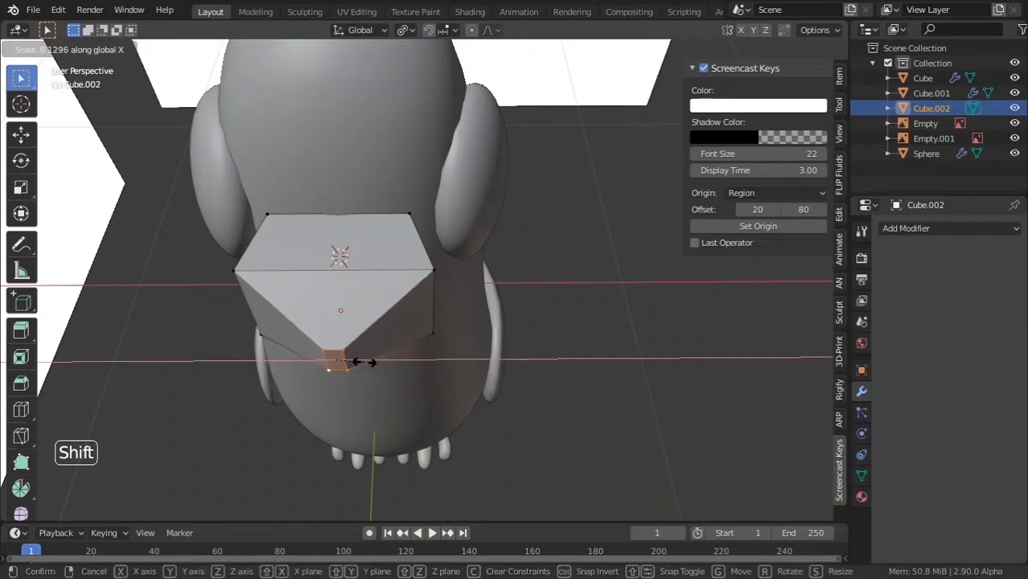
click(363, 362)
middle_drag(239, 306, 233, 289)
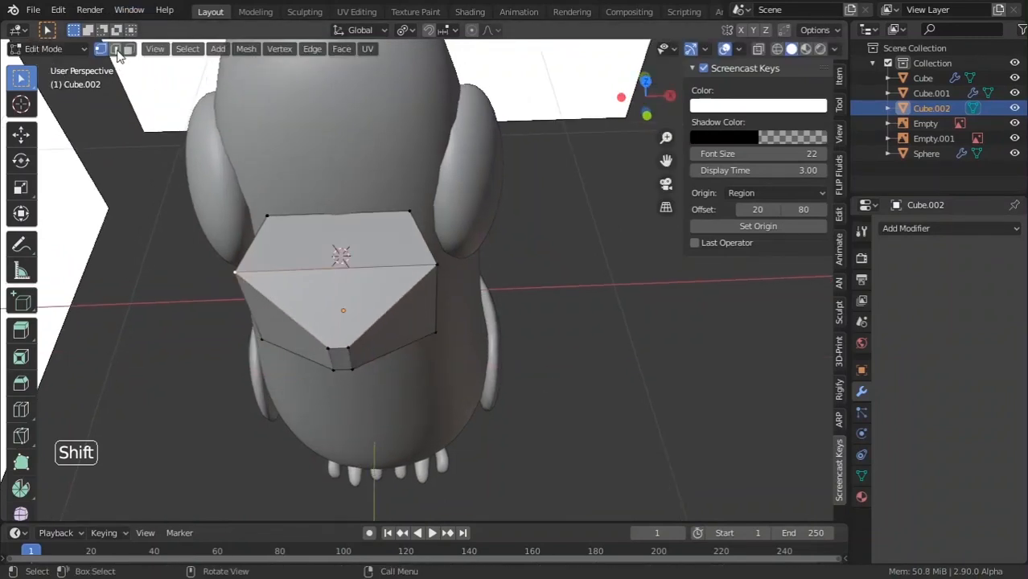
key(s)
key(x)
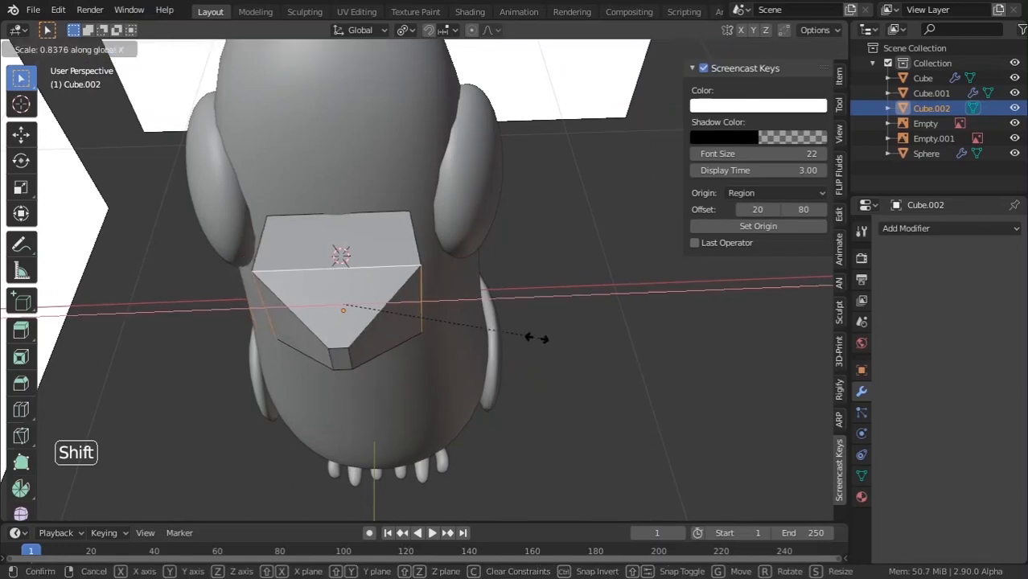
click(461, 324)
key(Tab)
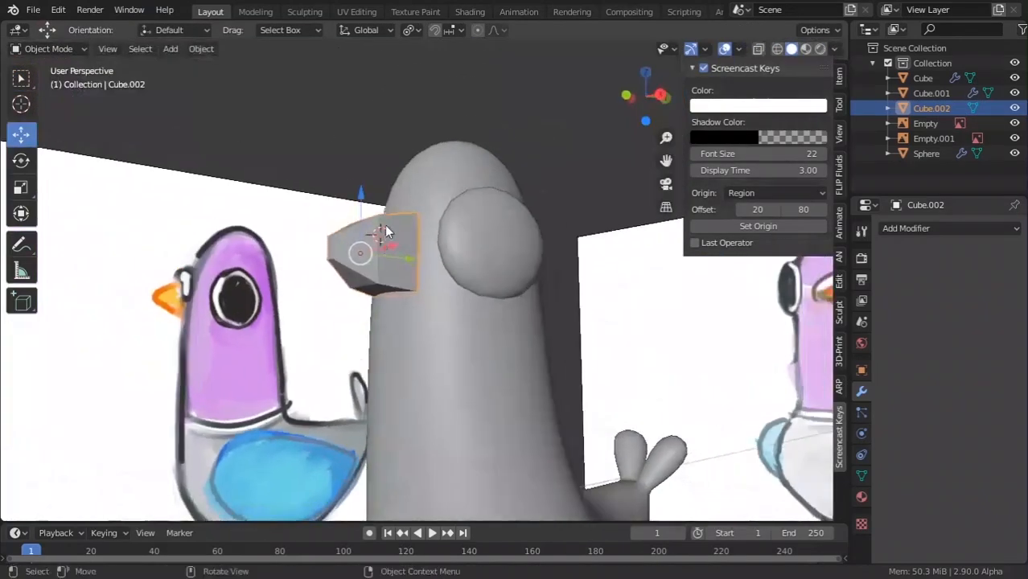
Smooth the beak with a level-3 Catmull-Clark subdivision modifier (Ctrl+3).
right_click(382, 266)
key(ctrl+3)
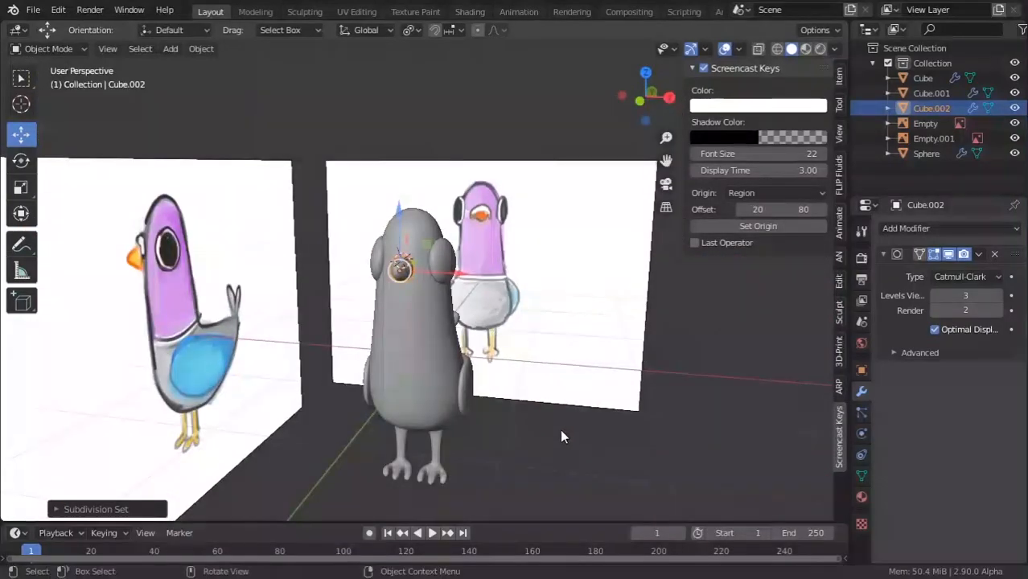
scroll(526, 387, up, 4)
middle_drag(561, 435, 537, 345)
scroll(537, 346, up, 1)
shift+middle_drag(537, 345, 523, 344)
Squash the beak mesh along Z, then switch to the straight side view.
key(Tab)
key(Tab)
key(s)
key(z)
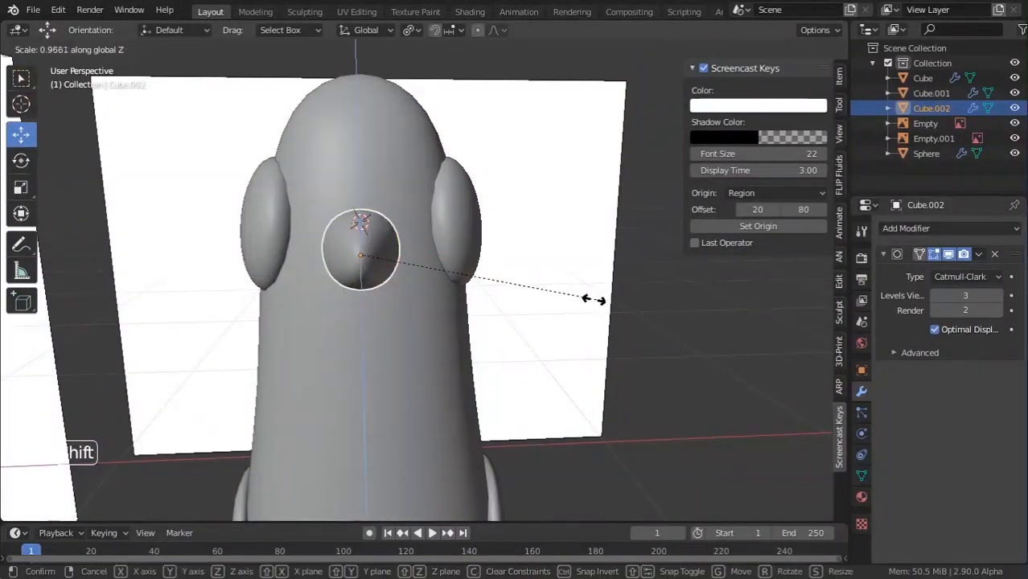
click(508, 291)
key(Tab)
middle_drag(506, 291, 387, 288)
scroll(387, 287, down, 4)
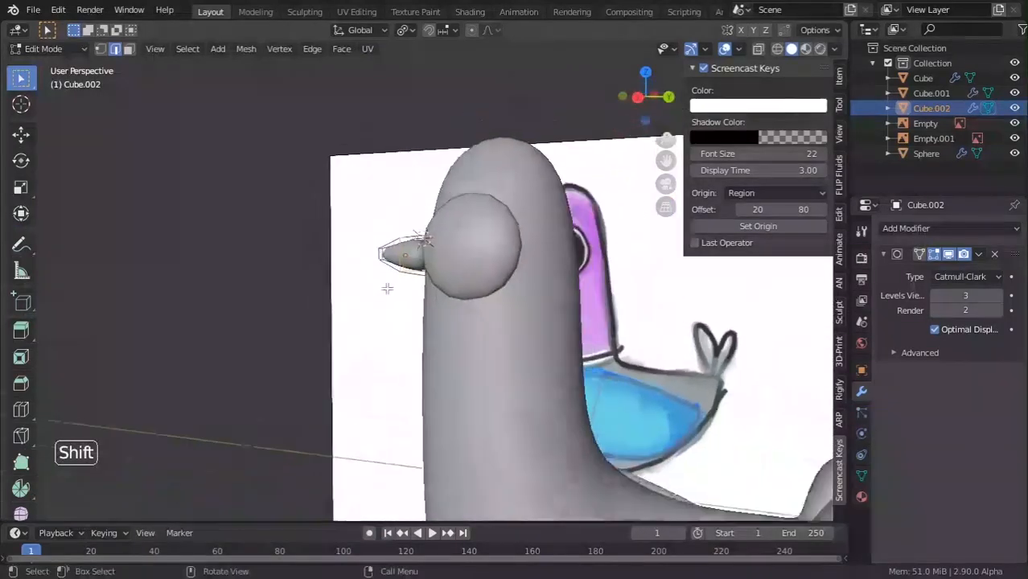
key(KP_1)
key(KP_3)
scroll(387, 282, up, 4)
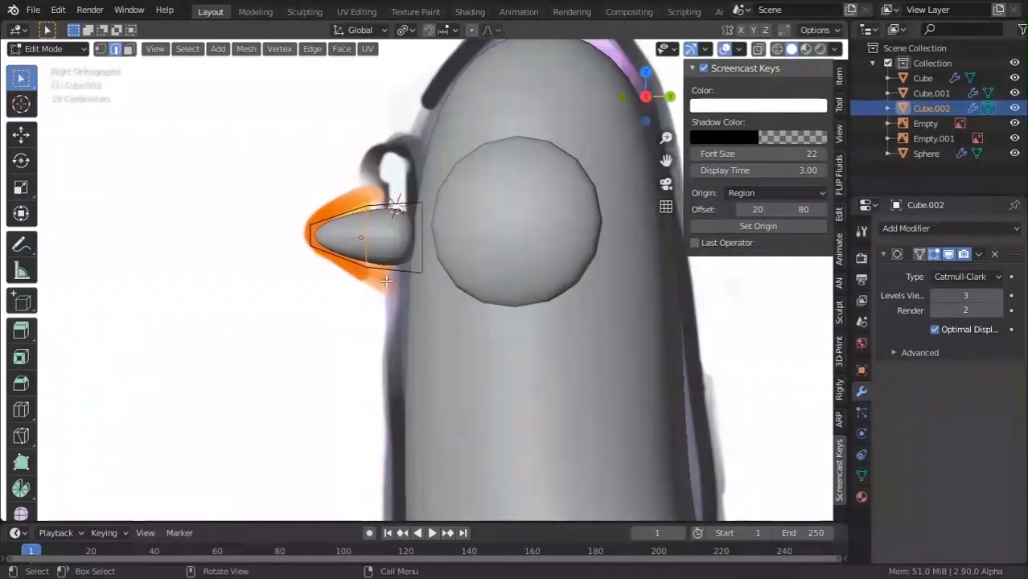
Resize the whole beak object and flatten it further along Z.
key(Tab)
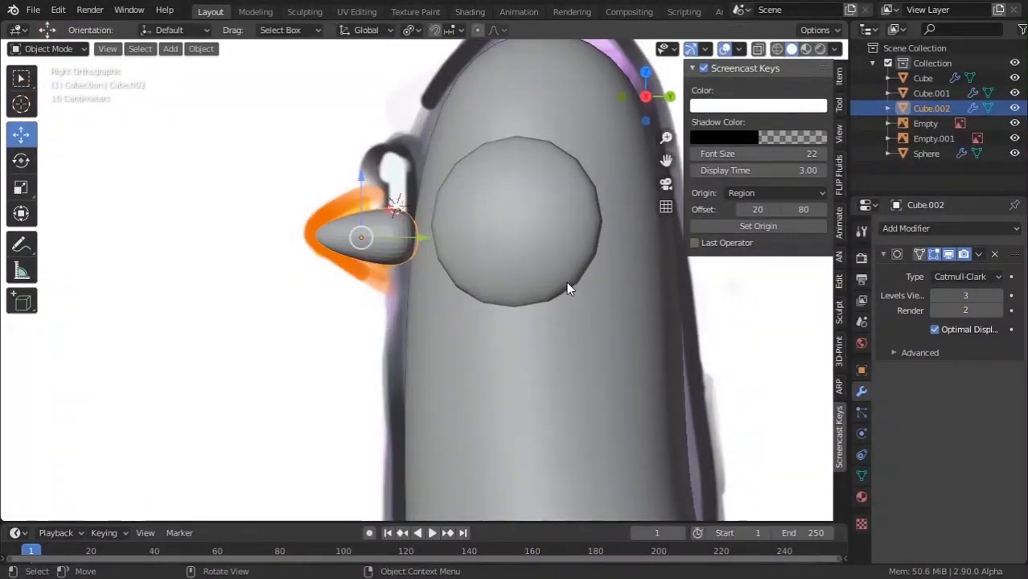
key(s)
click(650, 312)
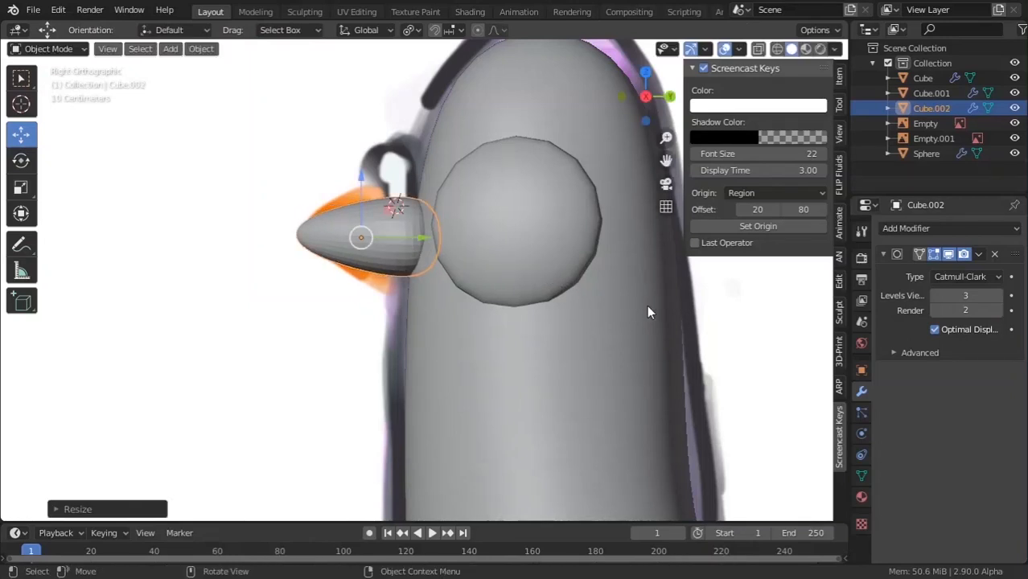
key(s)
key(z)
click(696, 394)
In wireframe, flatten the beak's tip edges vertically, then return to solid shading.
key(Tab)
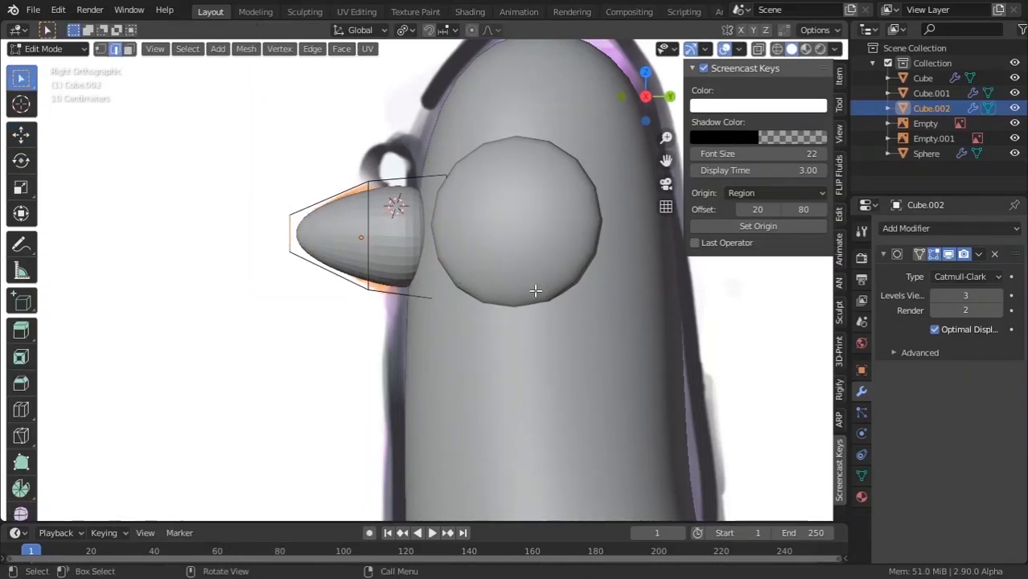
key(s)
key(z)
right_click(489, 279)
key(z)
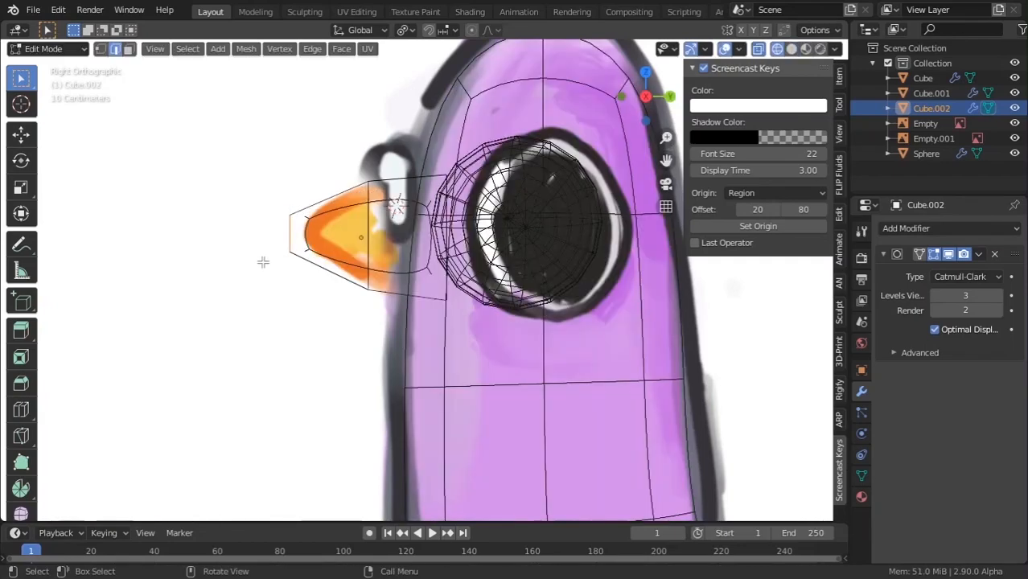
key(s)
key(z)
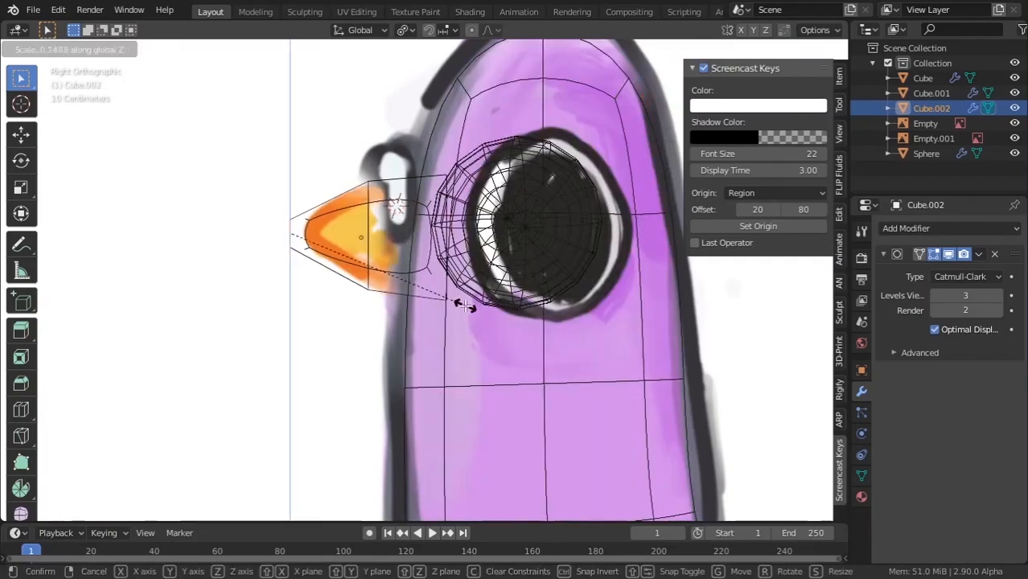
click(460, 306)
key(Tab)
key(z)
scroll(563, 313, down, 4)
Deselect the beak tip, view the pigeon from the front and open the beak's object menu.
middle_drag(538, 285, 651, 370)
shift+middle_drag(651, 369, 589, 370)
scroll(590, 370, up, 4)
key(Tab)
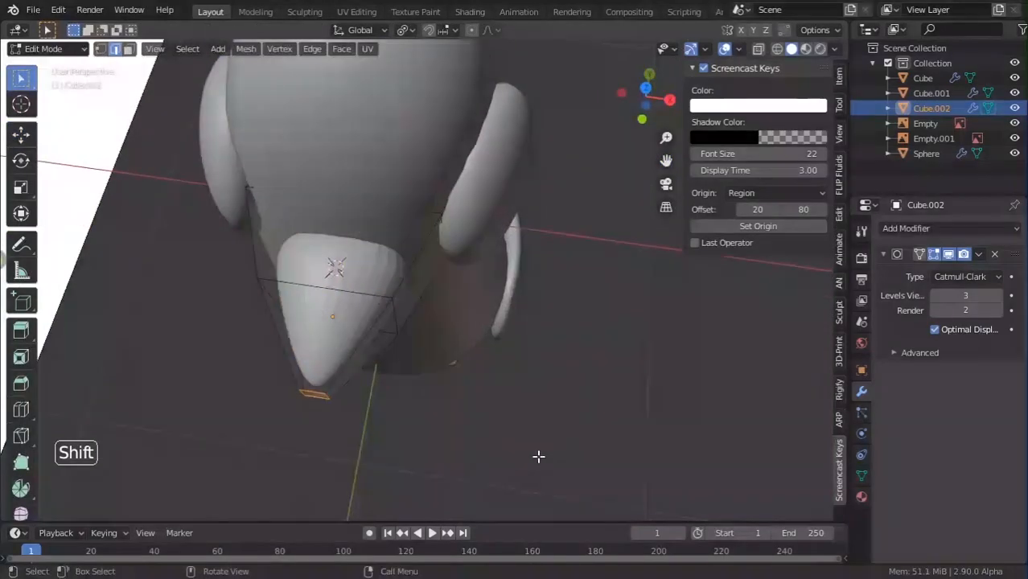
click(545, 424)
middle_drag(545, 424, 490, 313)
key(Tab)
scroll(542, 346, up, 2)
scroll(483, 306, down, 2)
right_click(314, 241)
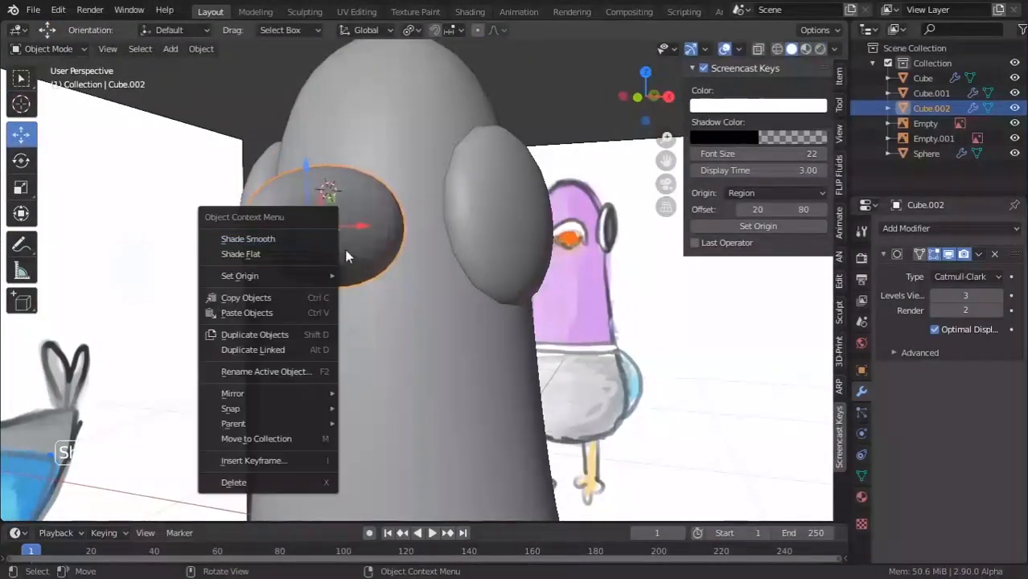
Apply Shade Smooth to the beak and inspect it from the side and underneath.
click(310, 239)
middle_drag(366, 261, 395, 259)
scroll(337, 316, down, 5)
scroll(322, 264, up, 4)
key(Tab)
scroll(395, 259, up, 2)
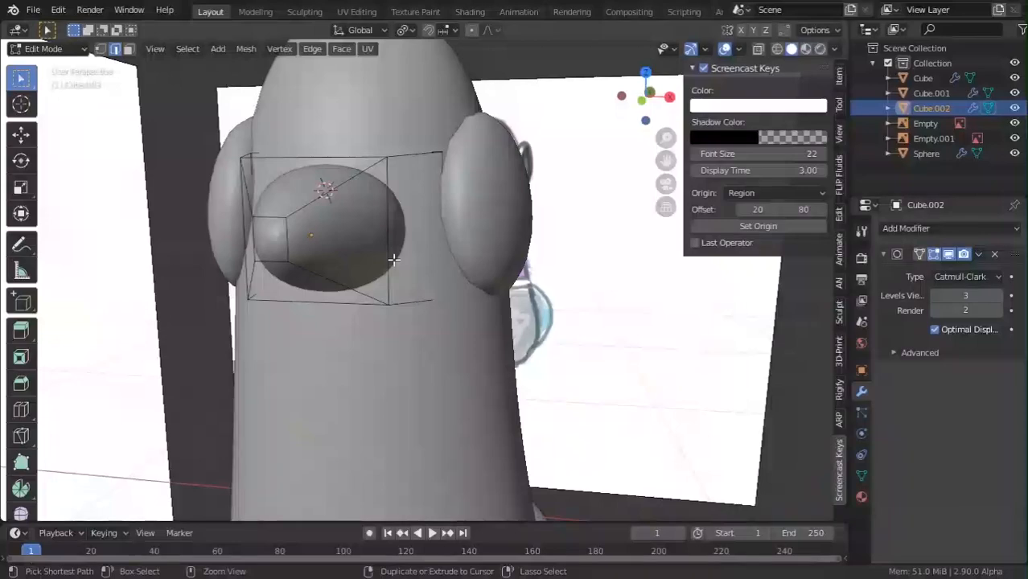
alt+click(392, 305)
middle_drag(392, 305, 378, 335)
scroll(377, 334, down, 4)
key(Tab)
scroll(434, 406, down, 6)
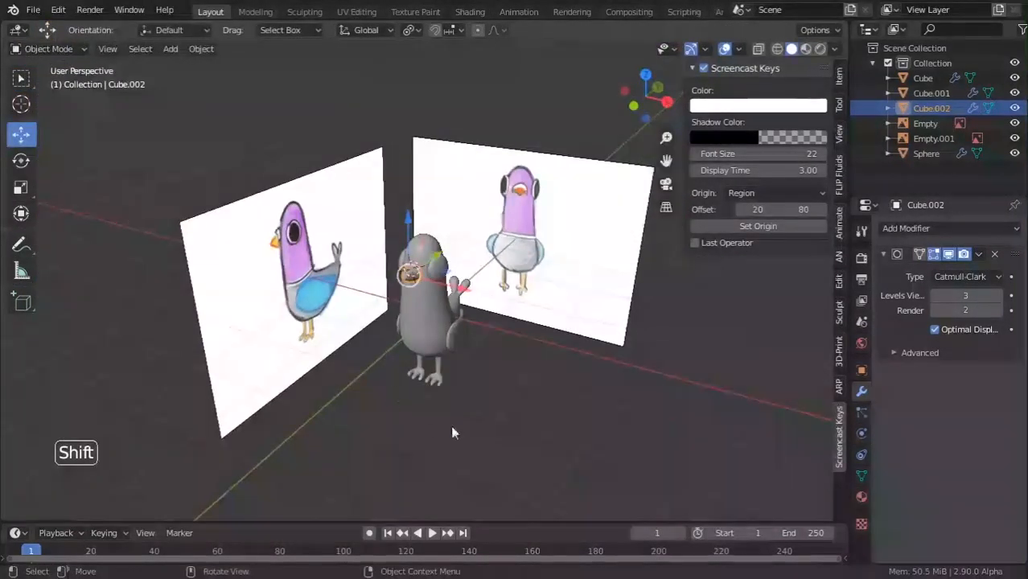
click(452, 427)
mouse_move(452, 427)
middle_down()
mouse_move(484, 441)
mouse_move(458, 424)
mouse_move(485, 392)
mouse_move(497, 328)
mouse_move(401, 329)
mouse_move(458, 330)
mouse_move(424, 239)
mouse_move(374, 270)
mouse_move(412, 299)
mouse_move(390, 339)
mouse_move(341, 337)
mouse_move(337, 322)
mouse_move(357, 325)
mouse_move(387, 284)
mouse_move(413, 287)
mouse_move(398, 252)
middle_up()
scroll(457, 425, up, 5)
Move the beak slightly lower on the head along the Z axis.
key(Tab)
key(g)
key(z)
click(390, 327)
key(Tab)
scroll(396, 321, down, 2)
key(ctrl+z)
scroll(357, 322, up, 3)
key(Tab)
key(Tab)
key(Tab)
click(370, 236)
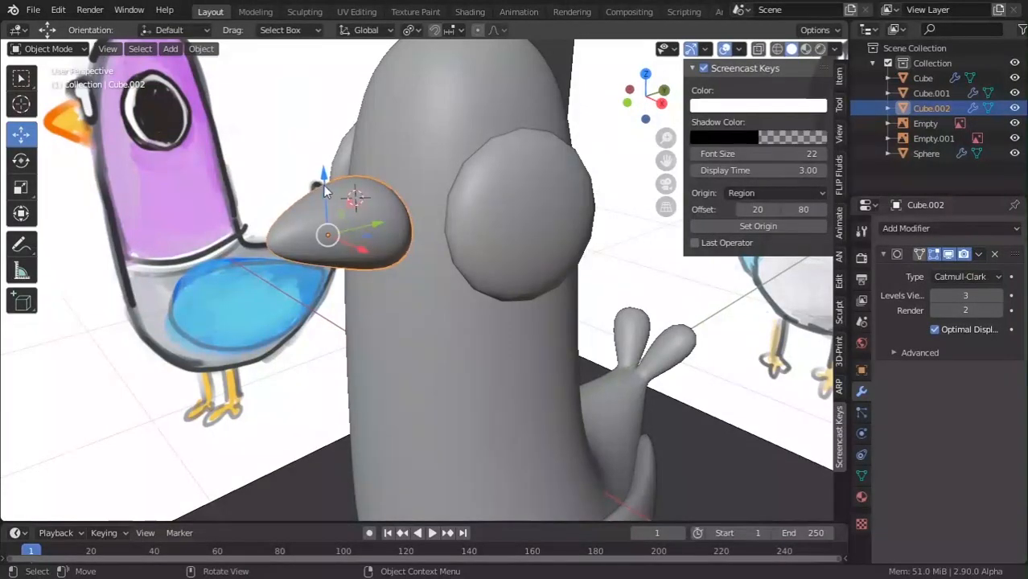
drag(325, 170, 324, 174)
scroll(346, 427, down, 7)
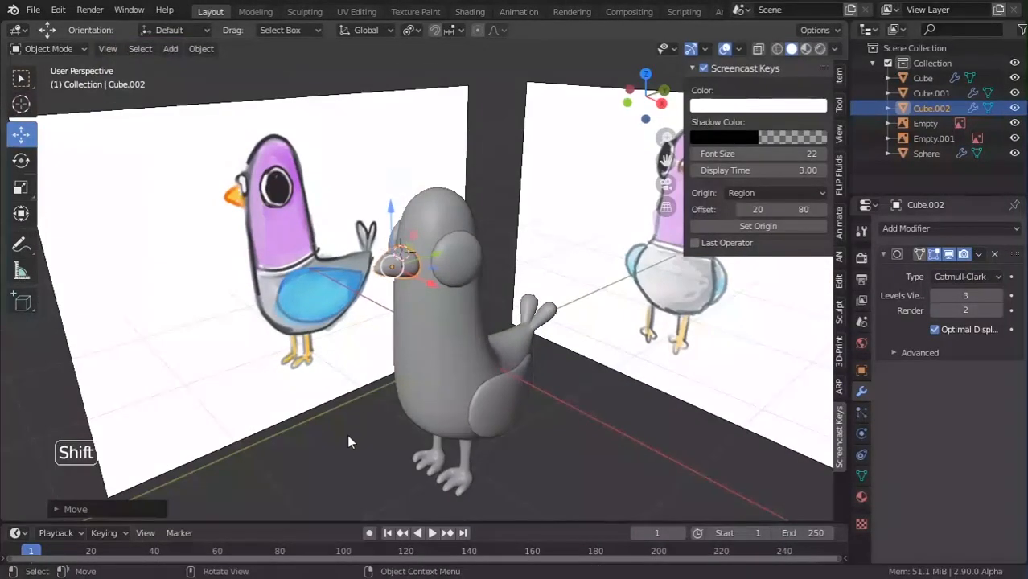
click(347, 430)
Snap the 3D cursor to the selected beak with Cursor to Selected.
middle_drag(348, 432, 487, 312)
scroll(450, 302, up, 3)
shift+middle_drag(422, 287, 395, 289)
scroll(389, 281, up, 1)
key(Tab)
key(Tab)
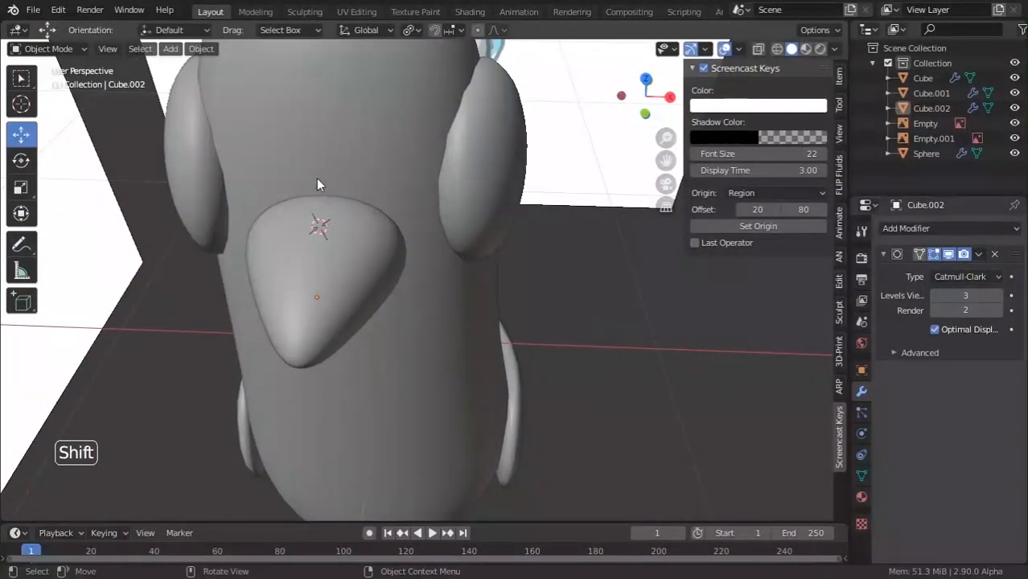
click(318, 225)
click(323, 185)
click(318, 258)
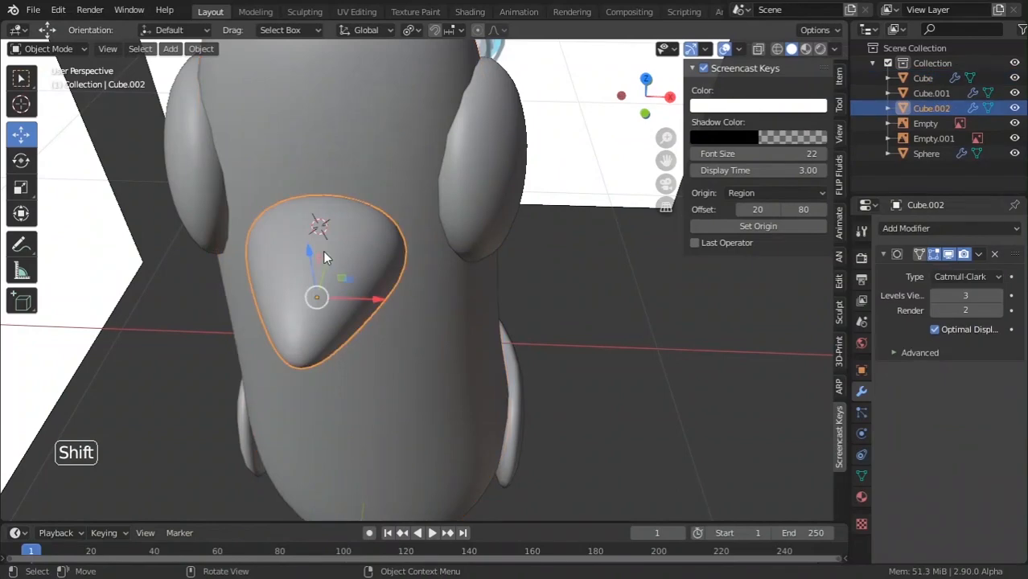
key(shift+s)
click(326, 378)
key(Tab)
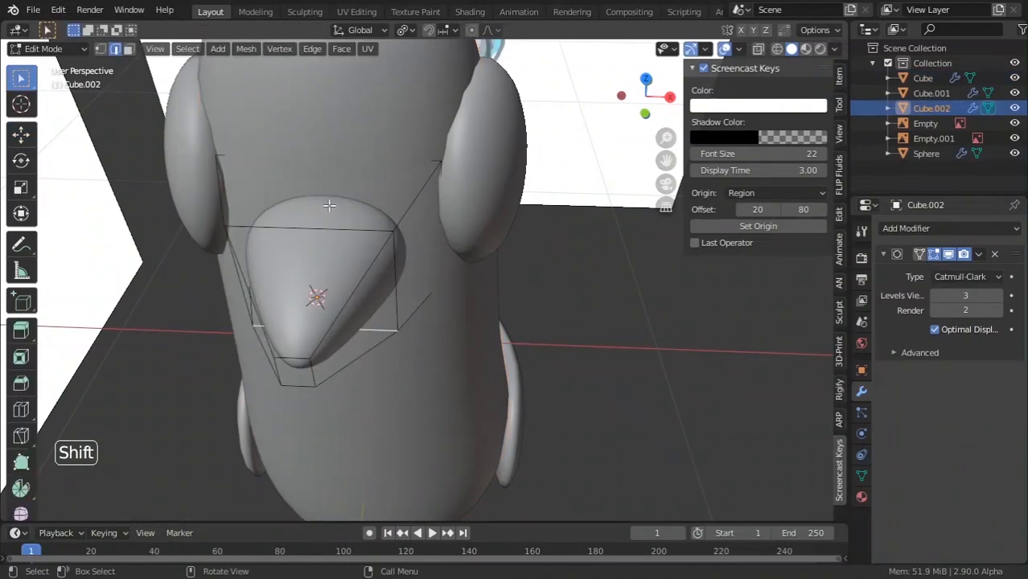
key(shift+s)
click(335, 380)
key(Tab)
middle_drag(326, 278, 325, 229)
key(shift+a)
Add a new cube at the 3D cursor and scale it down small above the beak.
mouse_move(327, 233)
click(413, 254)
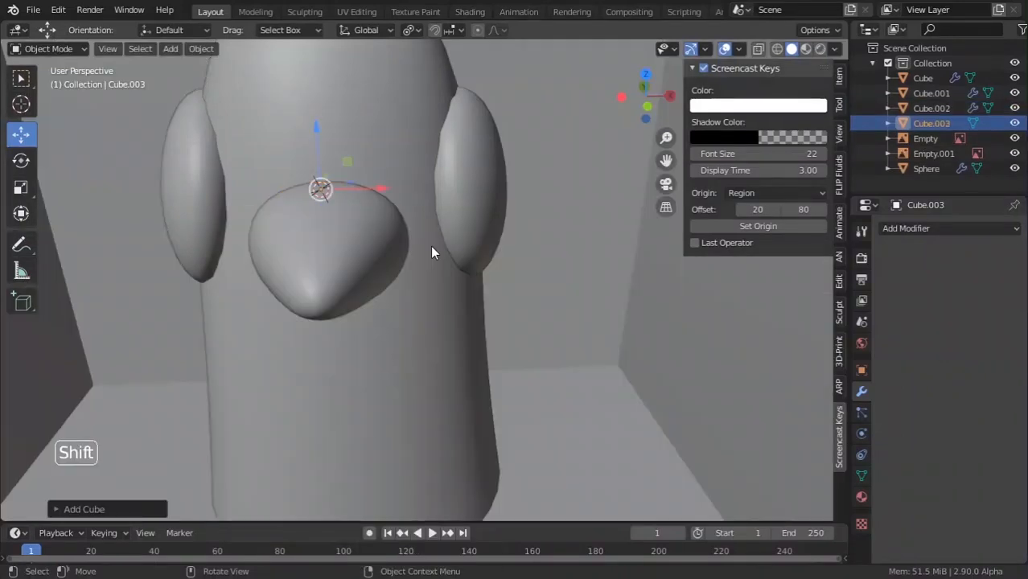
scroll(506, 274, down, 8)
key(s)
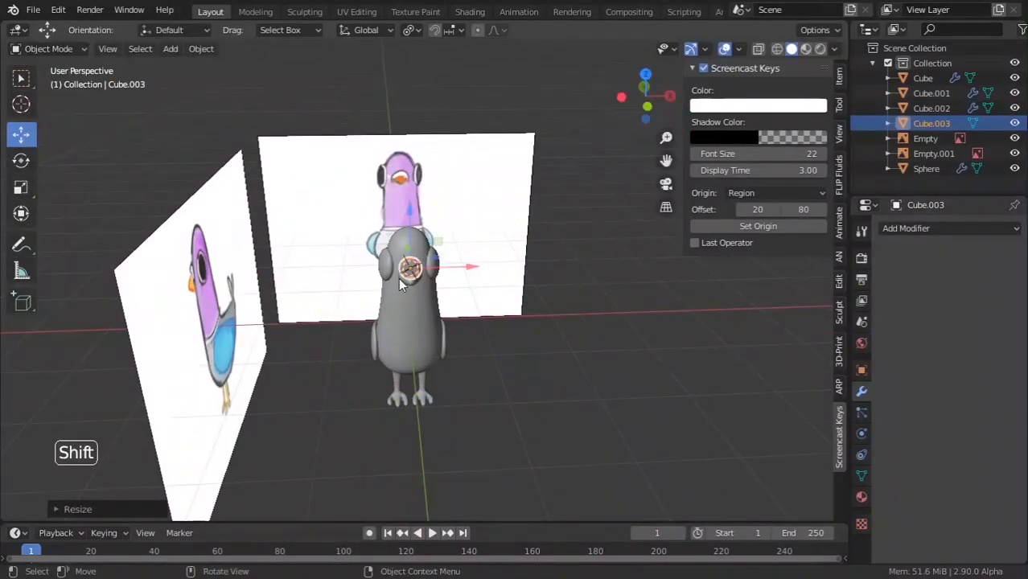
click(419, 283)
scroll(563, 316, up, 6)
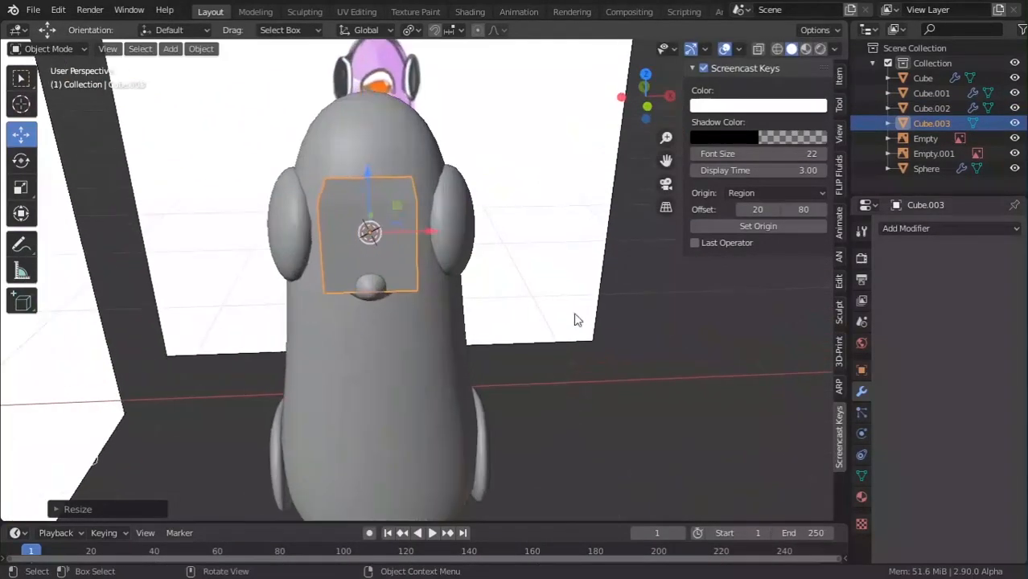
key(s)
click(509, 291)
scroll(555, 302, up, 5)
key(s)
click(395, 258)
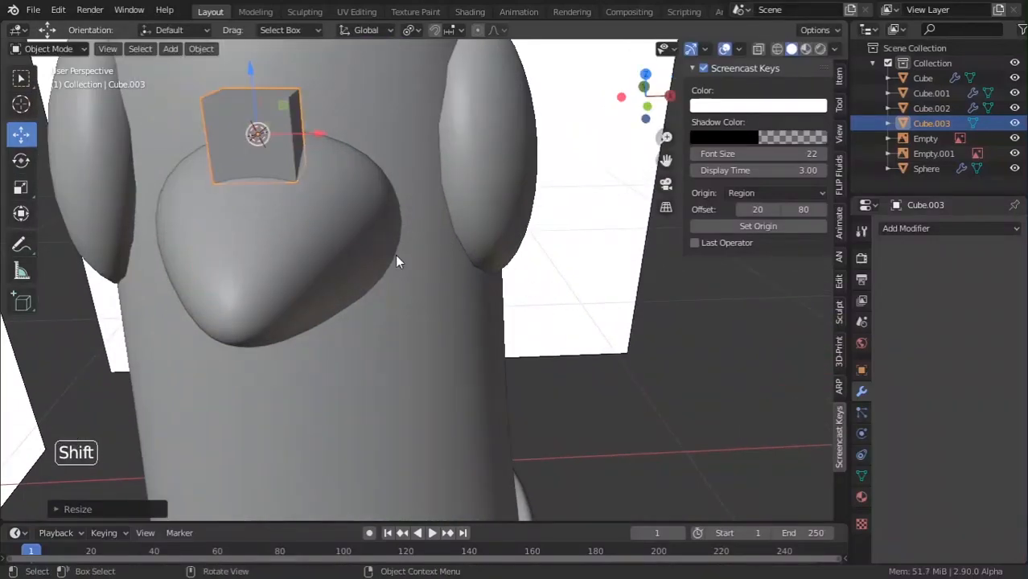
Round the small cube with a level-3 Subdivision Surface modifier.
key(KP_Divide)
scroll(359, 223, down, 10)
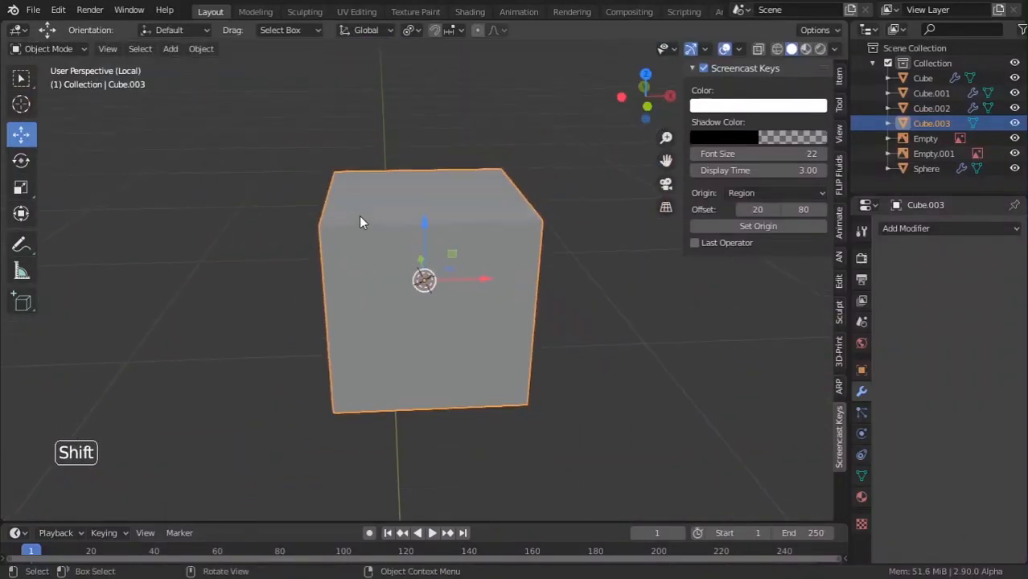
key(KP_Divide)
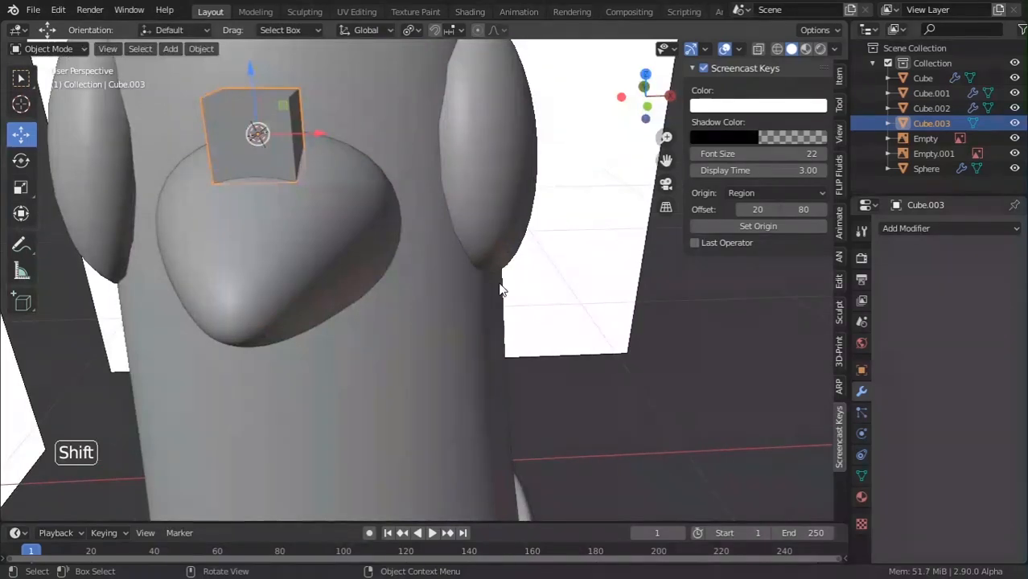
key(KP_Decimal)
scroll(499, 286, down, 5)
mouse_move(504, 302)
middle_down()
mouse_move(391, 271)
mouse_move(525, 285)
mouse_move(501, 307)
middle_up()
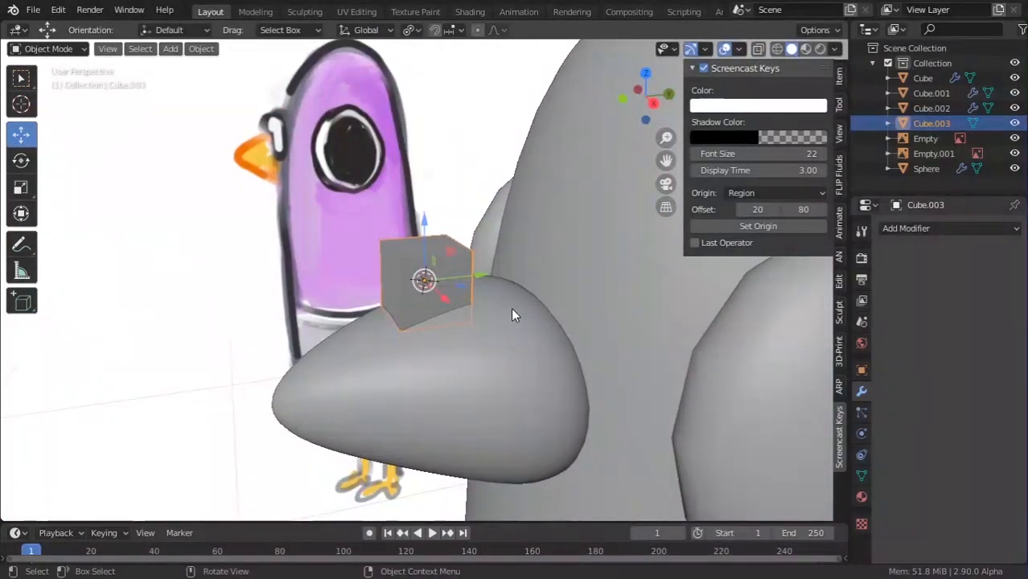
scroll(510, 307, up, 6)
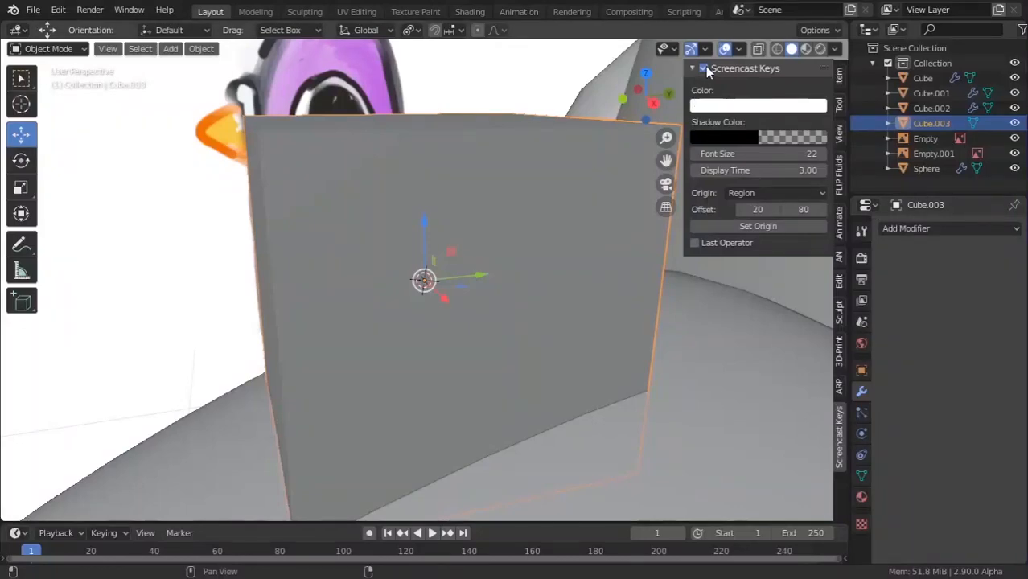
scroll(294, 274, down, 4)
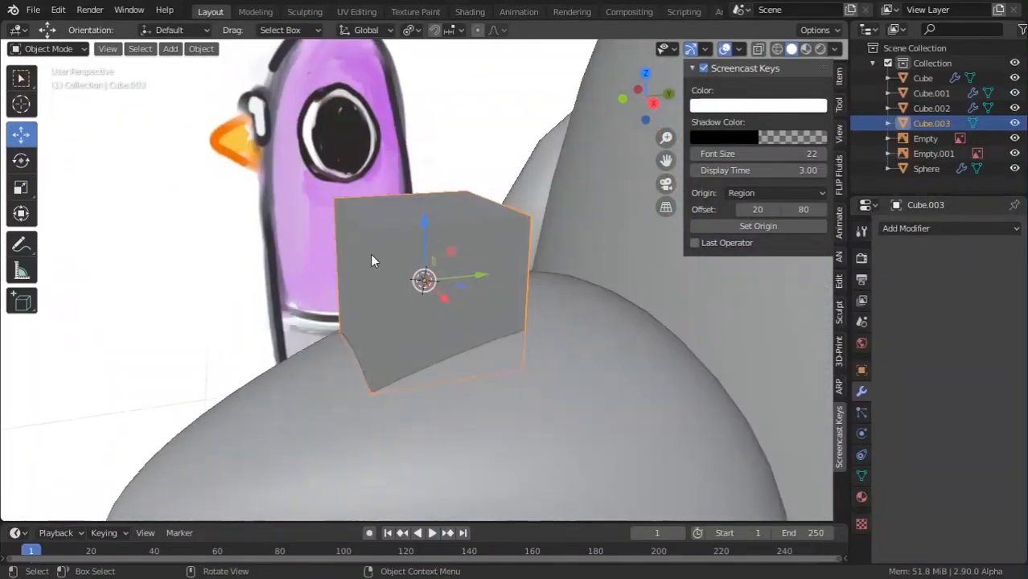
middle_drag(370, 259, 519, 277)
scroll(514, 253, down, 2)
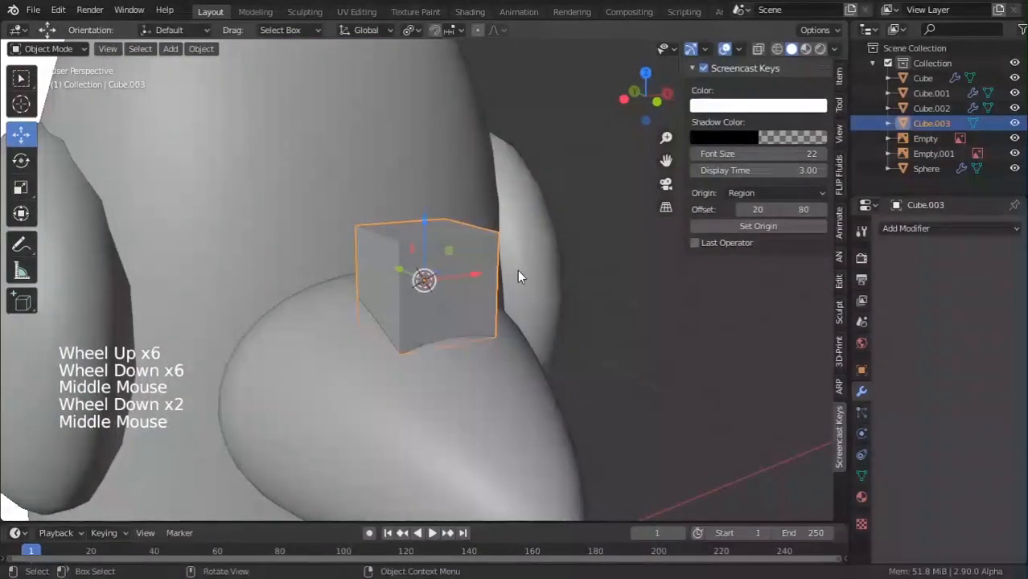
scroll(603, 288, up, 2)
key(s)
right_click(644, 300)
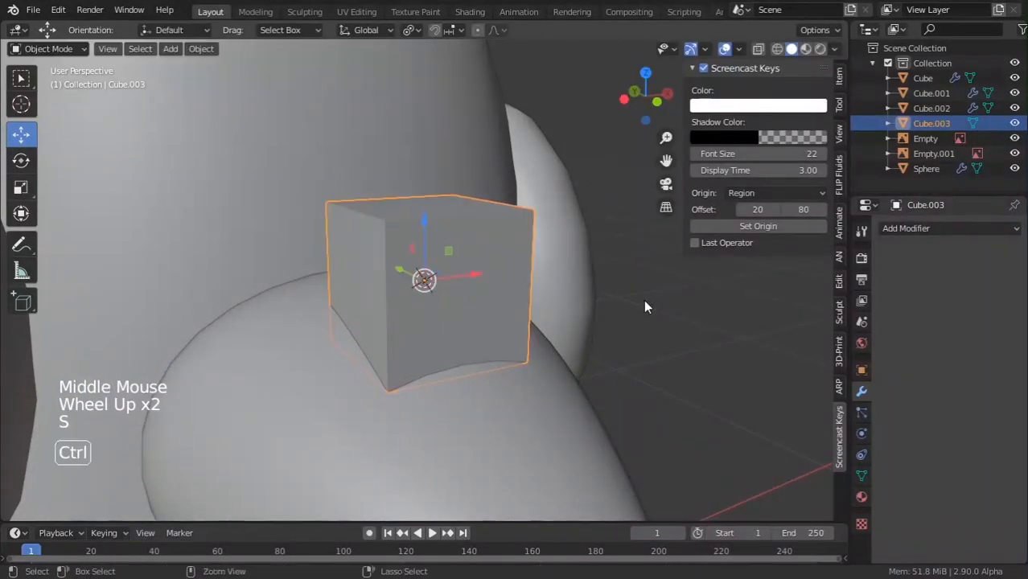
key(ctrl+3)
middle_drag(643, 300, 456, 266)
Add a centred vertical loop cut down the middle of the cube.
key(Tab)
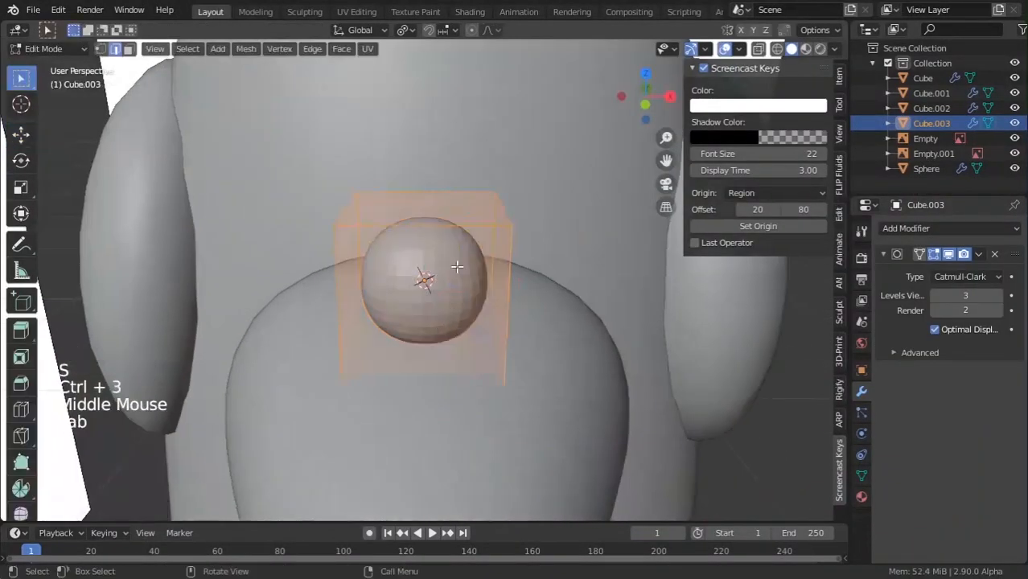
key(ctrl+r)
click(397, 179)
right_click(397, 179)
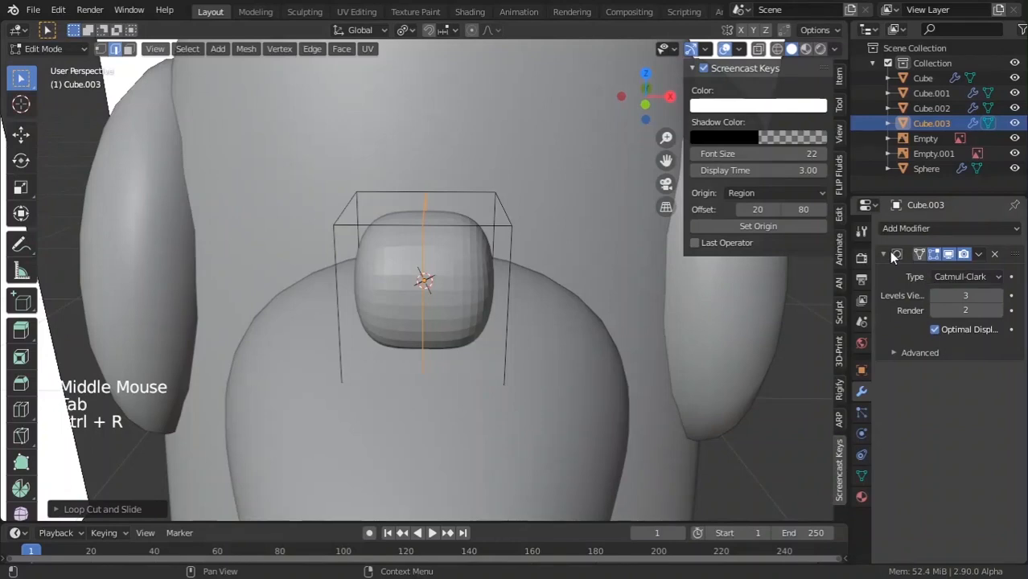
Select one half of the block with X-ray on and delete those vertices.
drag(334, 363, 337, 367)
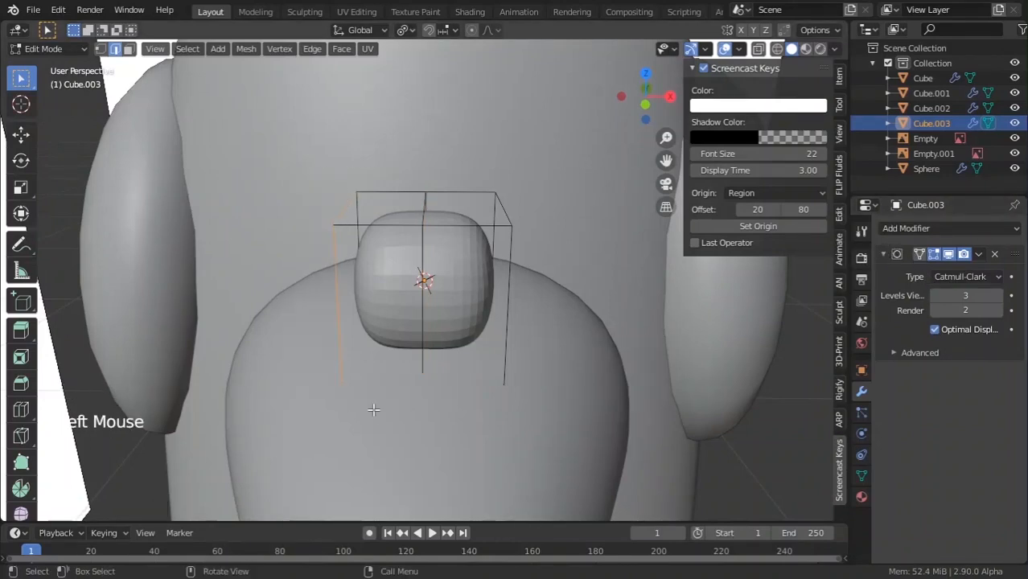
middle_drag(337, 367, 417, 389)
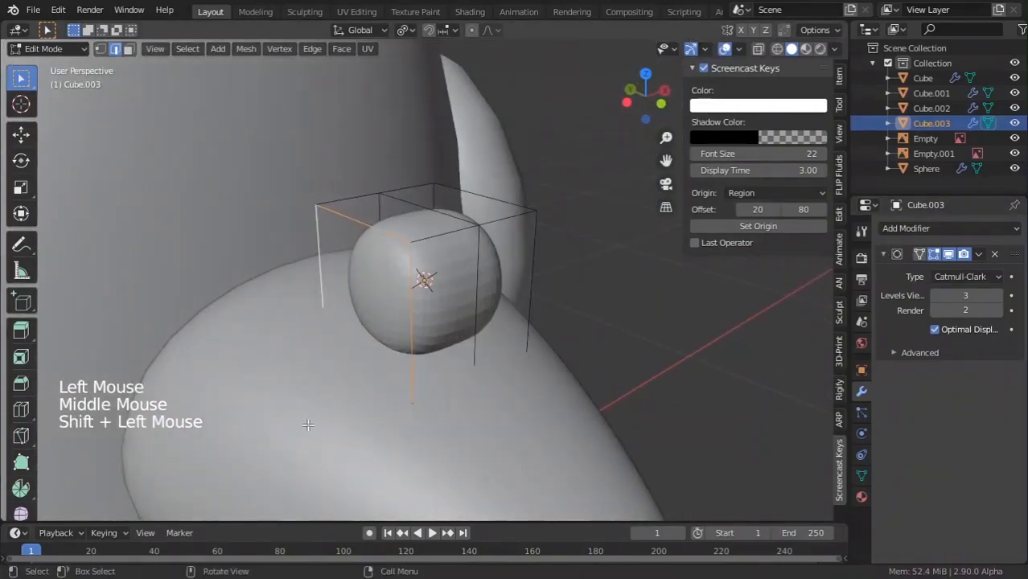
key(alt+z)
shift+click(370, 379)
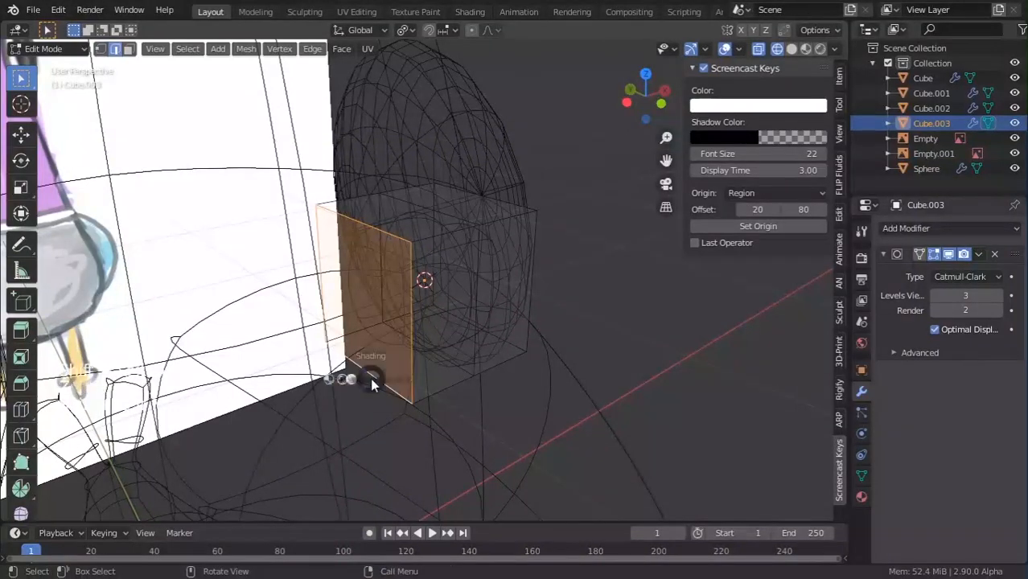
key(x)
click(324, 269)
key(Tab)
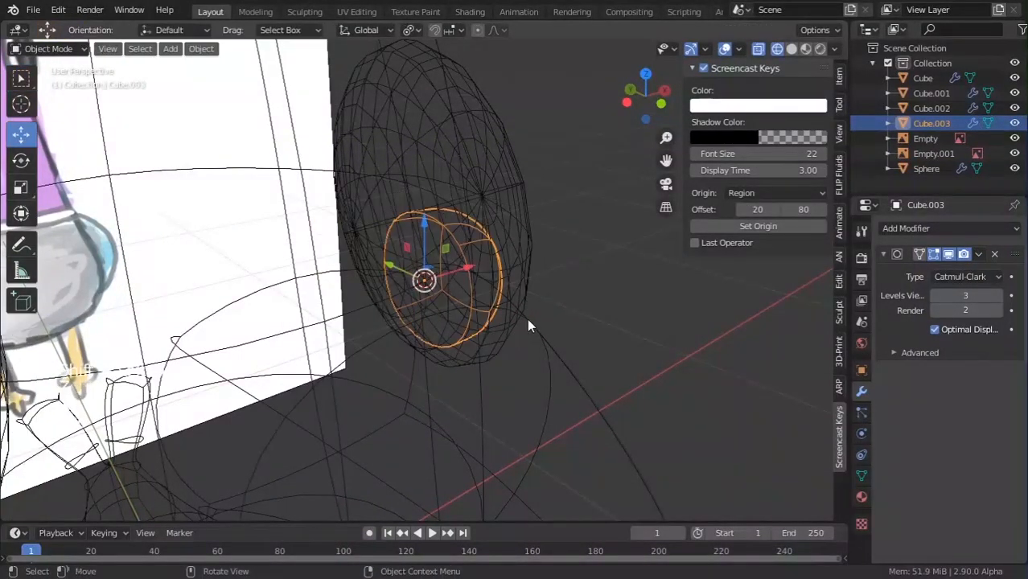
key(z)
Add a Mirror modifier on the X axis to the half block, undoing a mistaken Mask modifier.
click(945, 228)
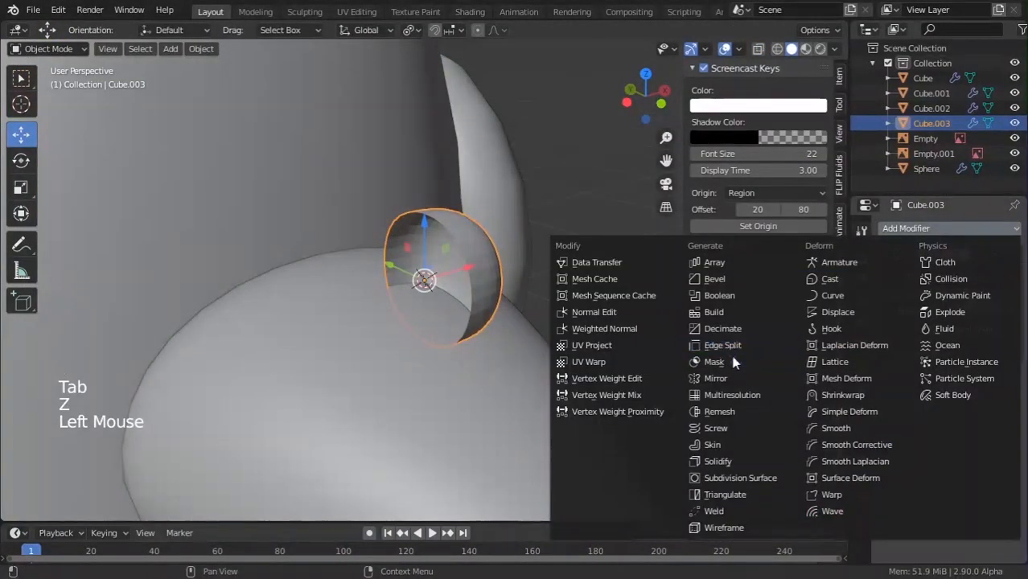
click(727, 361)
key(ctrl+z)
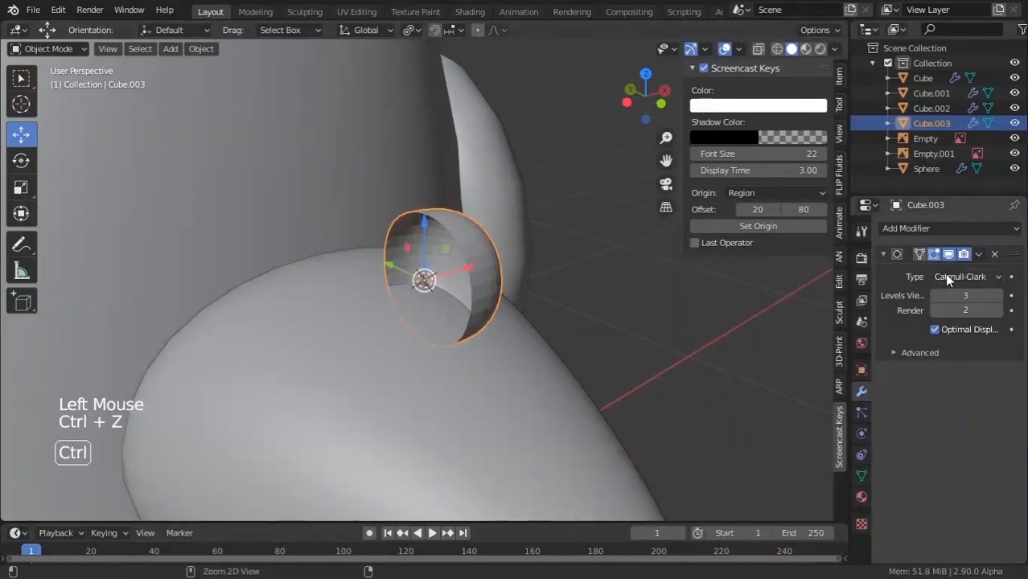
click(987, 230)
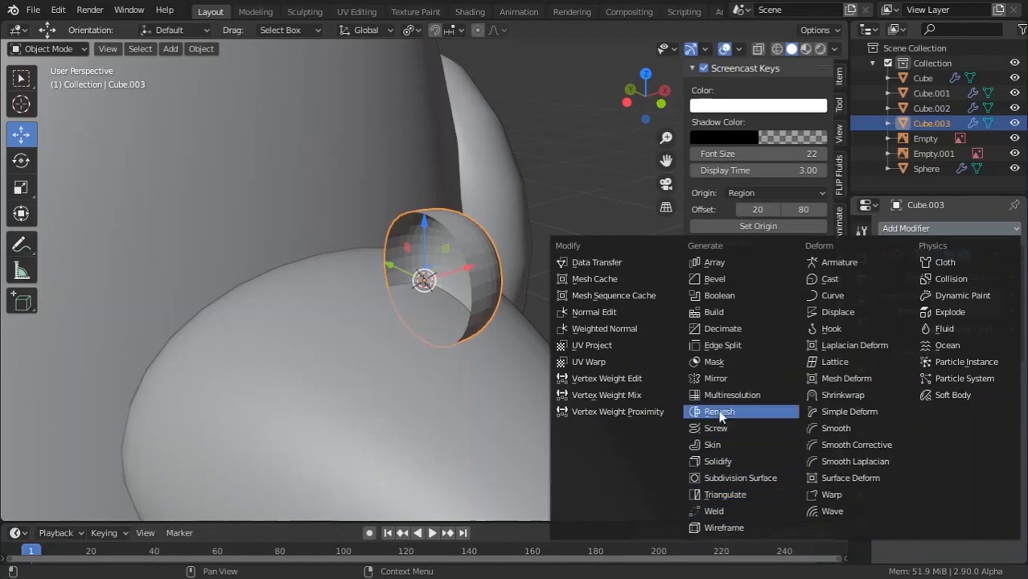
click(702, 379)
middle_drag(585, 296, 498, 266)
key(Tab)
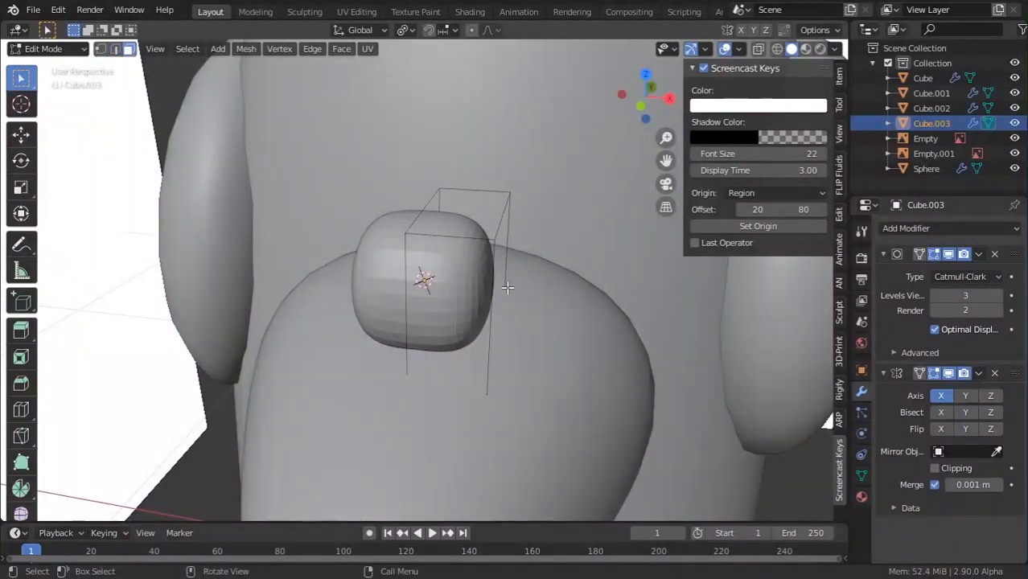
Stretch the mirrored piece sideways along the X axis.
middle_drag(543, 307, 577, 308)
key(g)
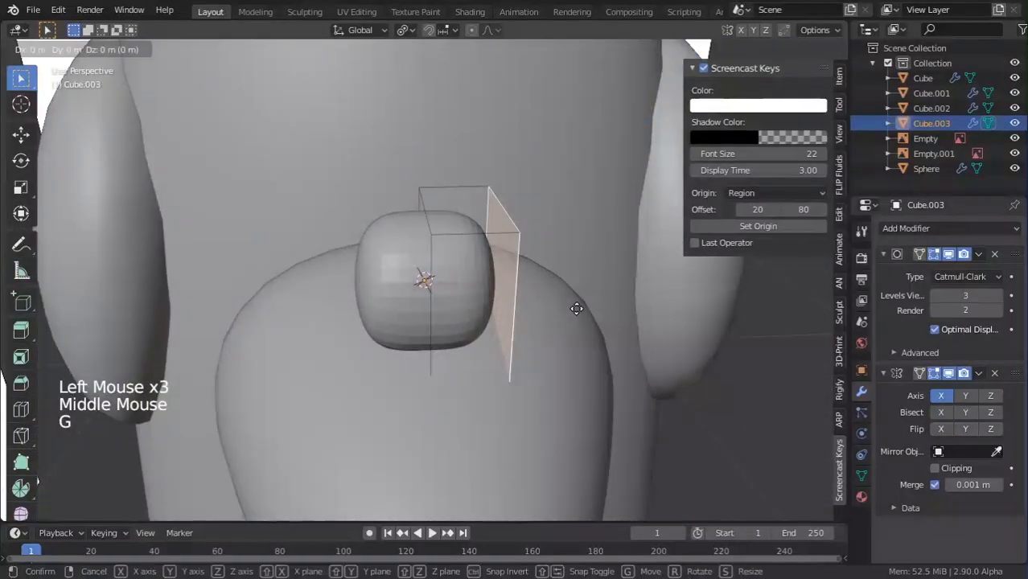
key(x)
click(721, 318)
key(Tab)
Move the piece onto the top edge of the beak.
middle_drag(673, 328, 676, 407)
scroll(417, 263, down, 3)
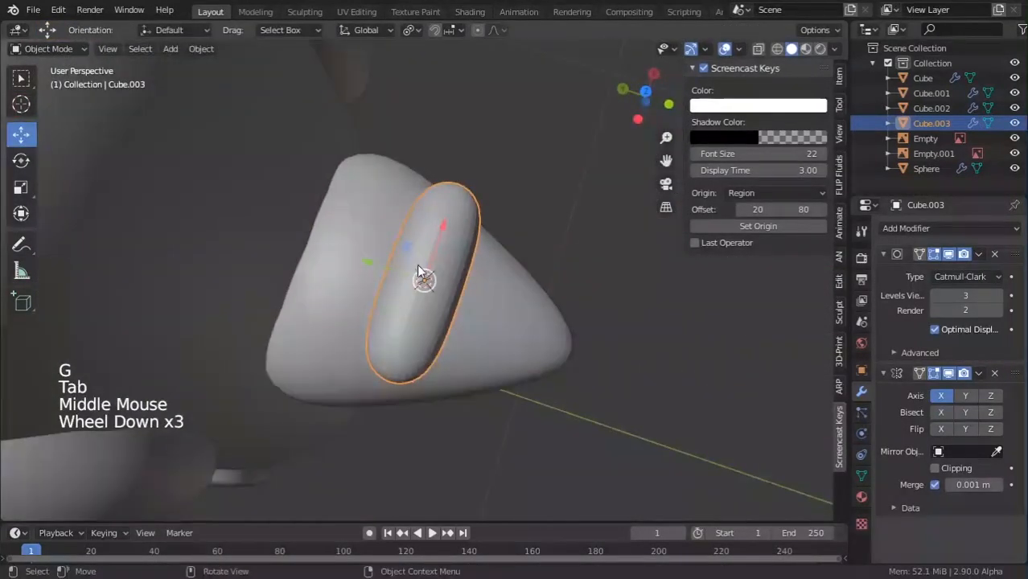
drag(363, 255, 272, 231)
middle_drag(274, 231, 414, 239)
middle_drag(539, 268, 562, 277)
Select the beak piece and thin it into a narrow tube with Alt+S.
key(a)
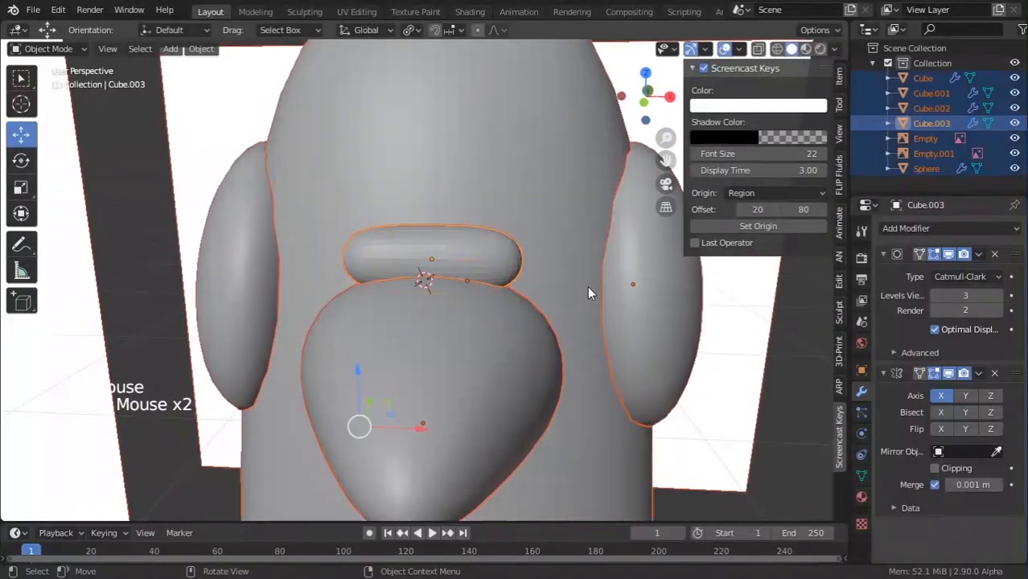
click(458, 222)
click(469, 248)
key(Tab)
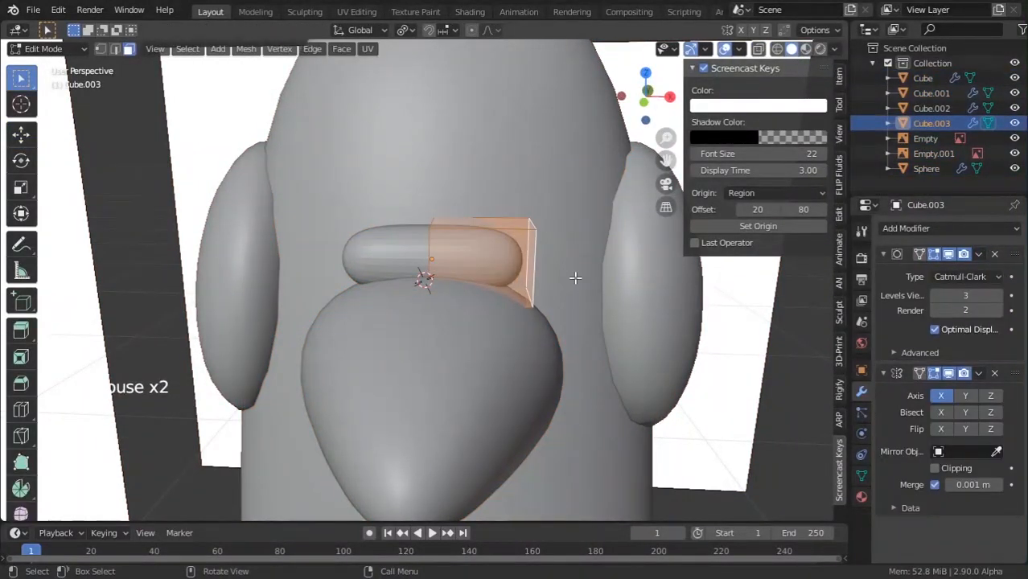
key(alt+s)
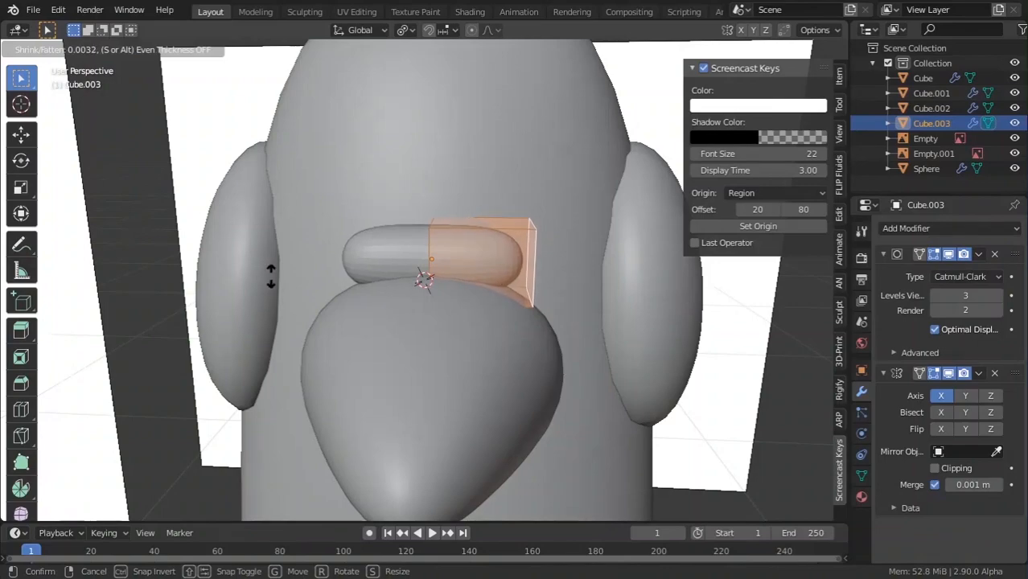
click(399, 102)
scroll(396, 165, down, 5)
key(Tab)
Select the tube's right end face and line up the front view.
middle_drag(354, 185, 523, 243)
scroll(378, 213, up, 4)
key(Tab)
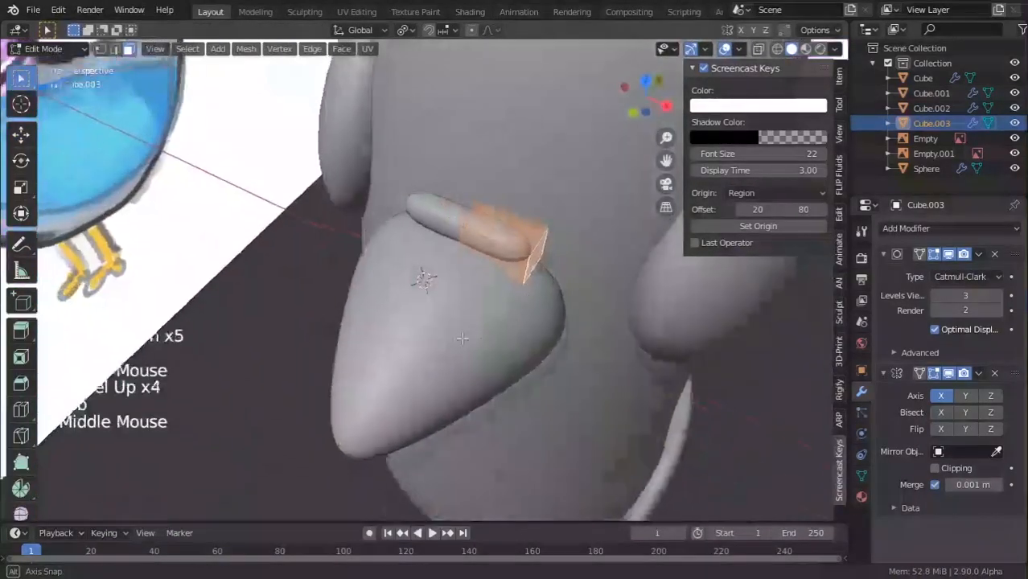
click(523, 243)
scroll(524, 244, up, 1)
click(558, 276)
click(571, 274)
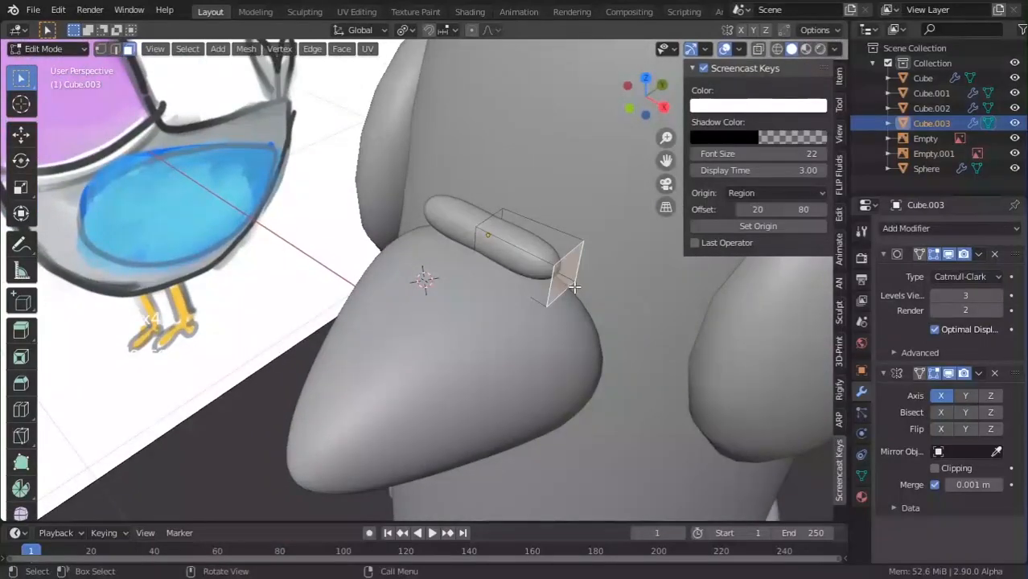
shift+middle_drag(571, 273, 458, 250)
middle_drag(459, 251, 514, 255)
key(KP_1)
key(KP_3)
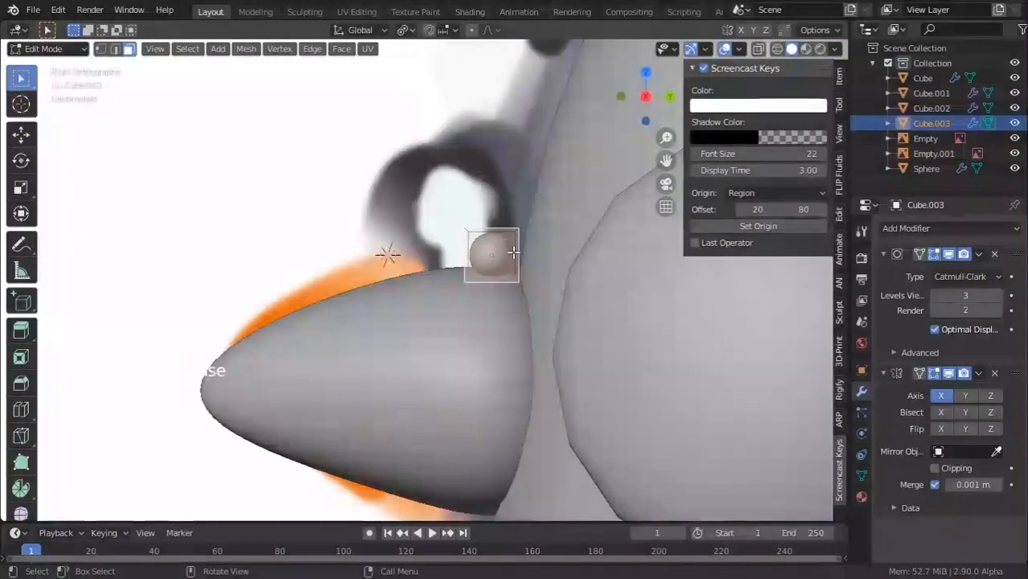
key(KP_1)
Extrude the end face outward, then rotate and lower it to start the arc.
key(e)
click(530, 230)
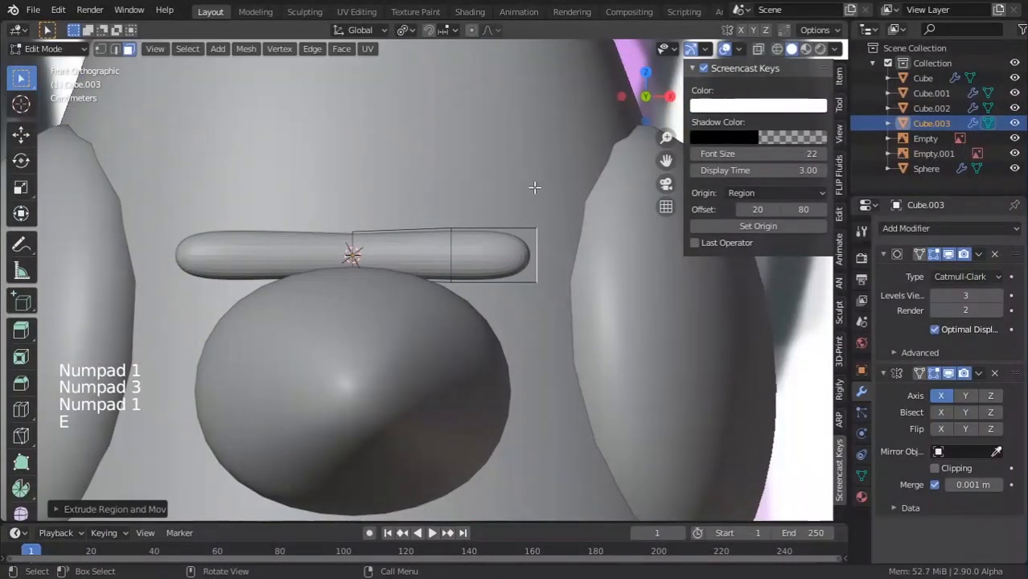
key(r)
click(559, 258)
key(ctrl+z)
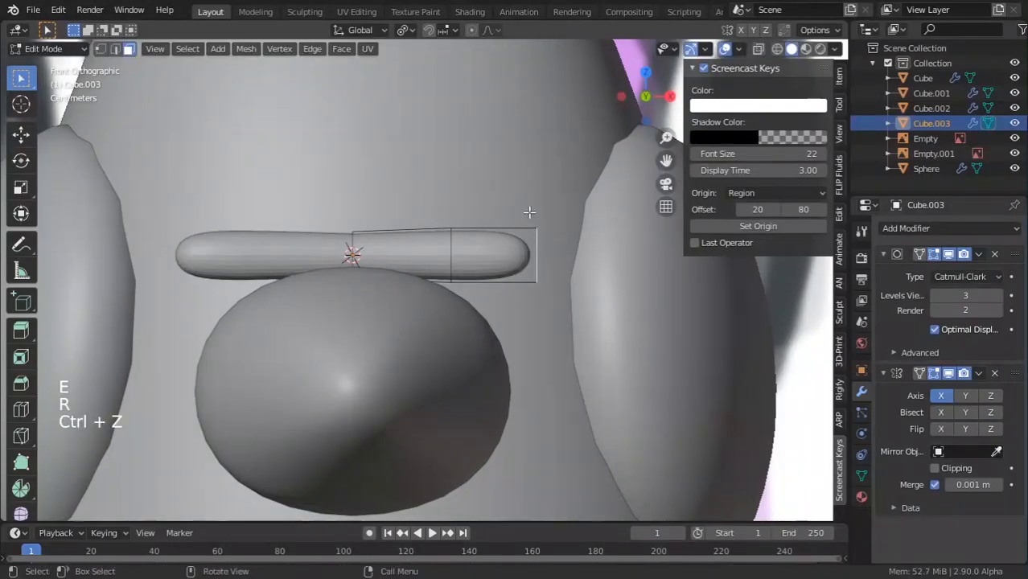
key(r)
click(546, 243)
key(g)
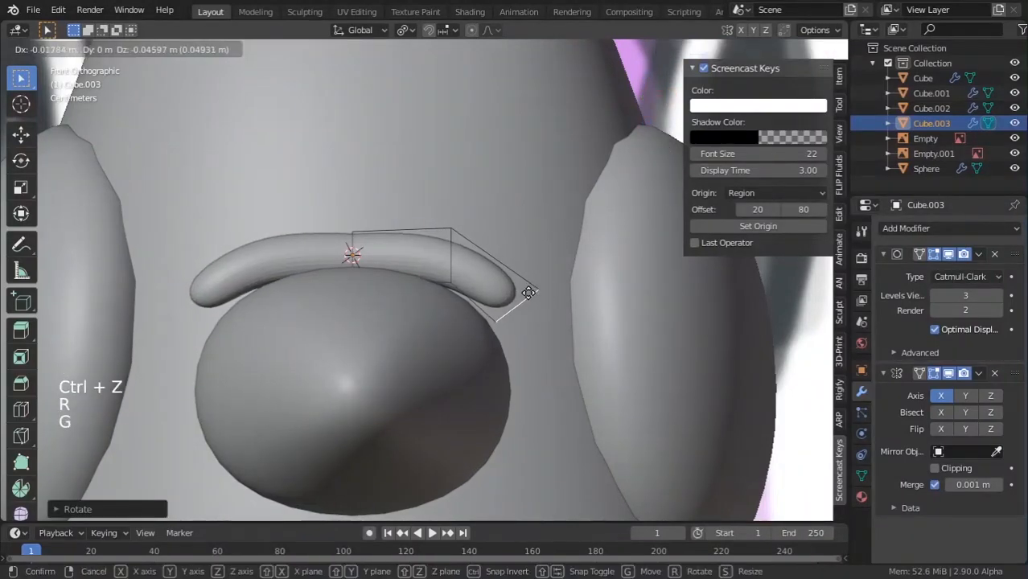
click(513, 295)
Extrude a second segment and rotate it downward to finish the arc over the beak.
shift+middle_drag(509, 298, 464, 253)
key(e)
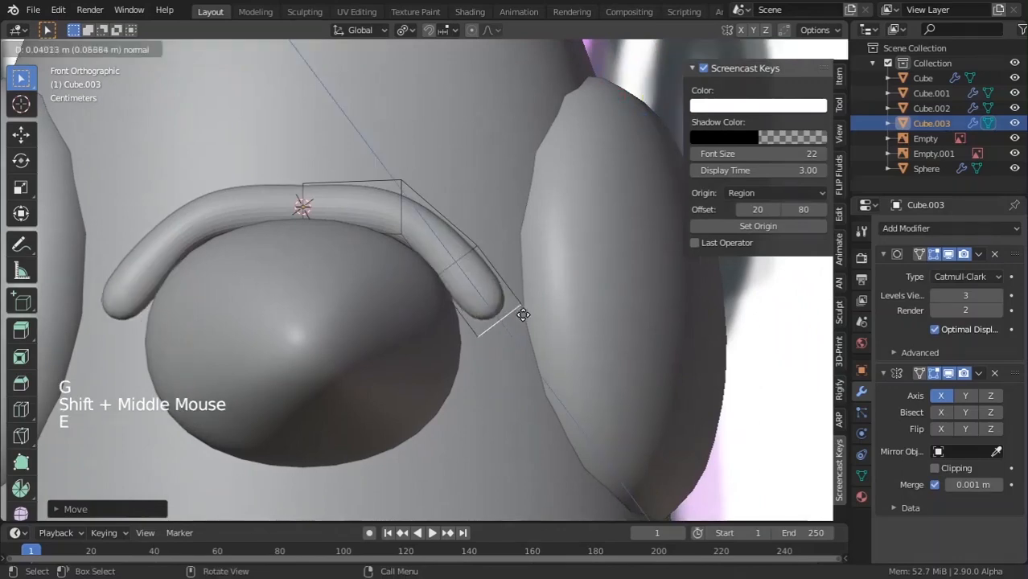
click(524, 326)
key(r)
click(531, 319)
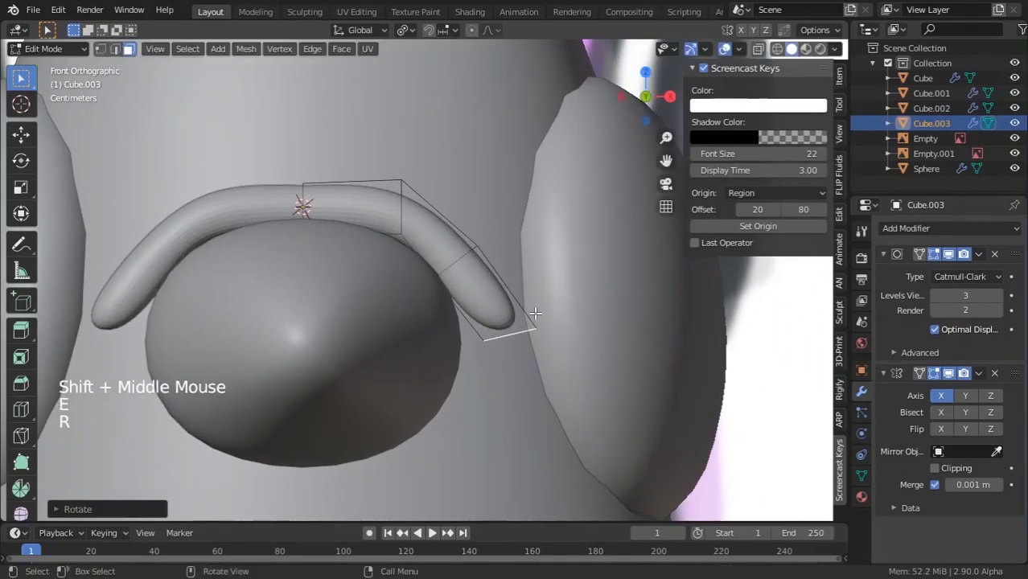
key(g)
click(492, 308)
key(Tab)
scroll(492, 304, down, 5)
middle_drag(493, 304, 490, 381)
scroll(570, 330, up, 3)
scroll(570, 331, down, 10)
click(594, 346)
scroll(489, 387, up, 5)
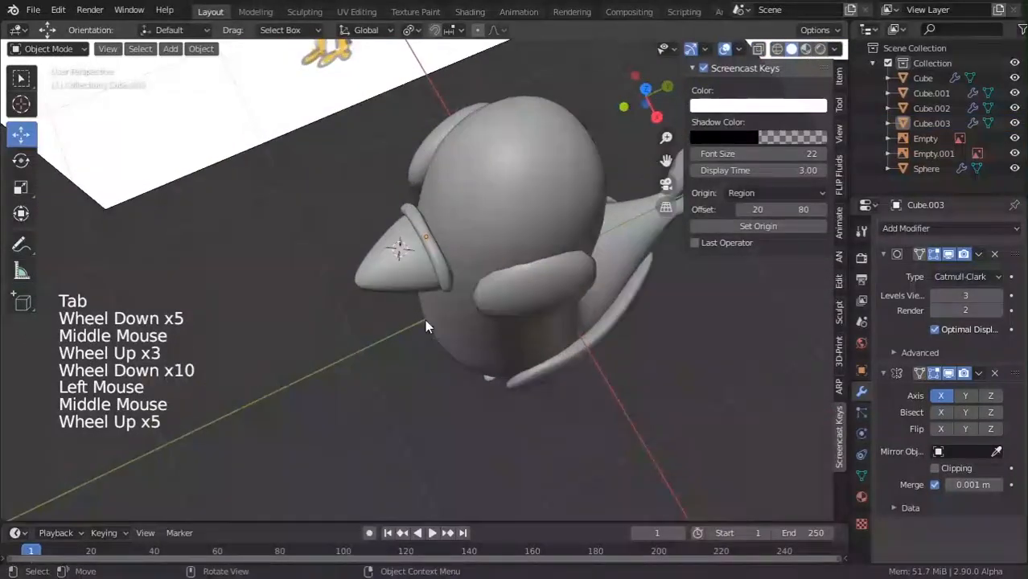
Undo the tube's bends and delete its end vertices.
click(453, 212)
middle_drag(425, 319, 532, 276)
key(Tab)
key(ctrl+z)
key(Tab)
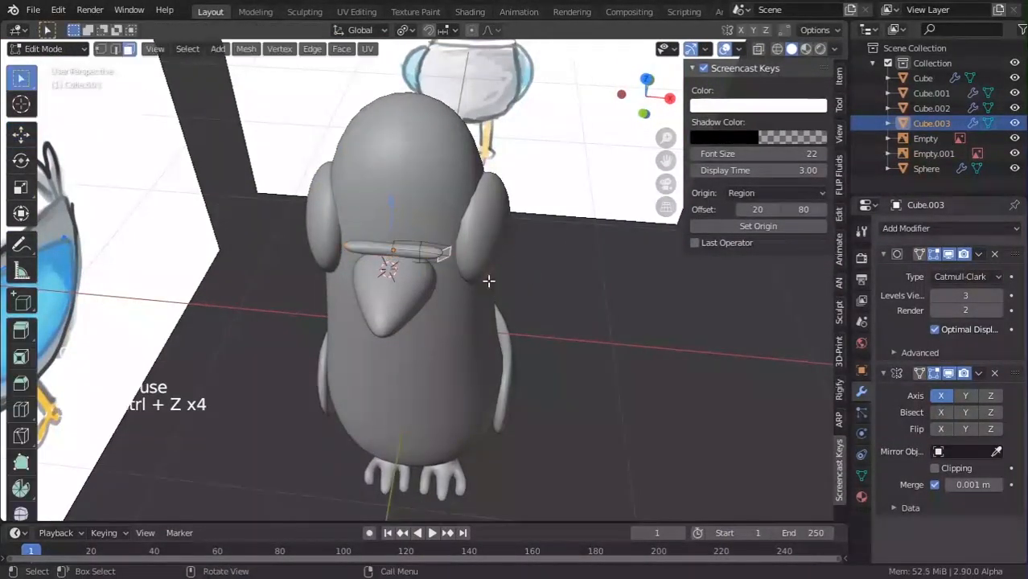
key(x)
middle_drag(442, 268, 216, 88)
click(440, 233)
scroll(399, 238, up, 3)
key(Tab)
key(Tab)
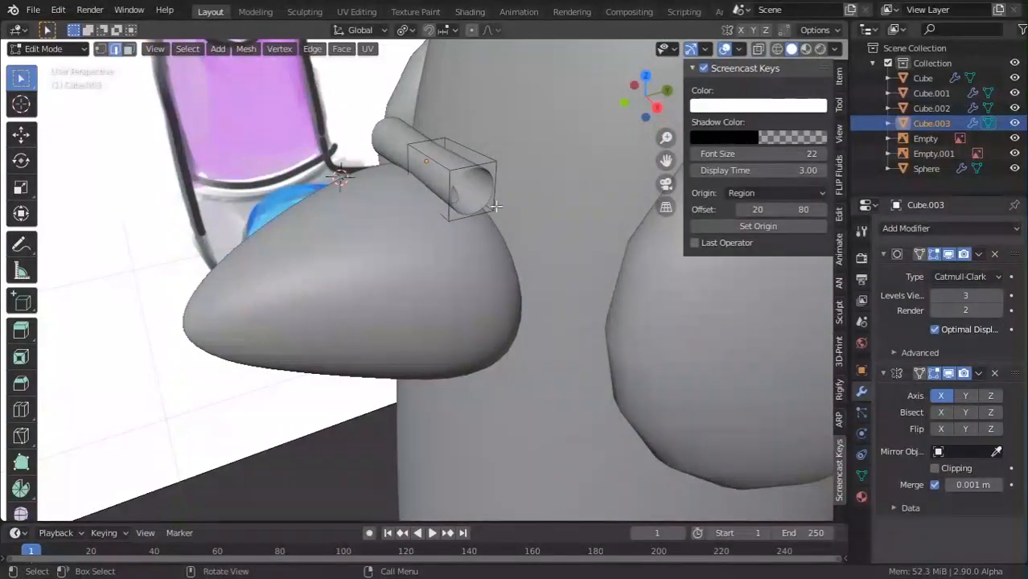
Raise the tube's selected edge vertically to form a gentle arc.
key(Tab)
scroll(460, 193, down, 4)
middle_drag(463, 193, 591, 342)
scroll(592, 342, down, 3)
scroll(442, 275, up, 5)
key(Tab)
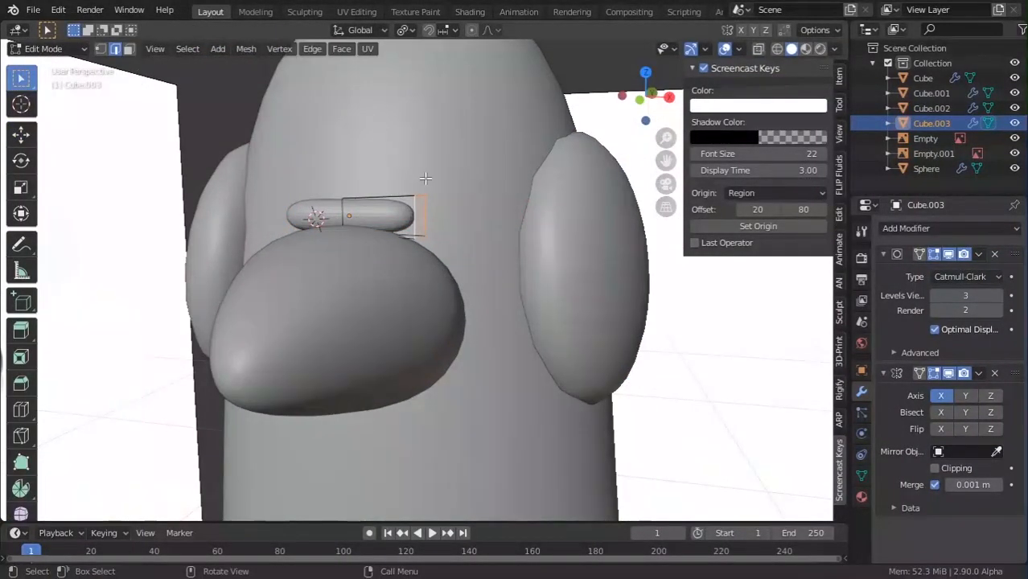
key(g)
key(z)
key(Tab)
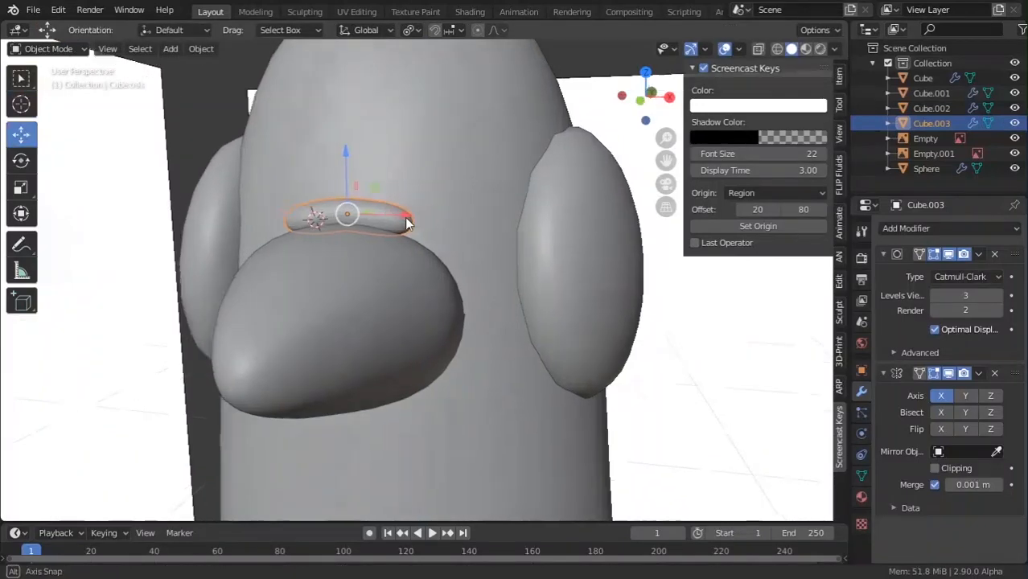
Move the Mirror modifier above Subdivision Surface in Cube.003's modifier stack.
middle_drag(429, 187, 482, 242)
scroll(482, 241, up, 2)
key(Tab)
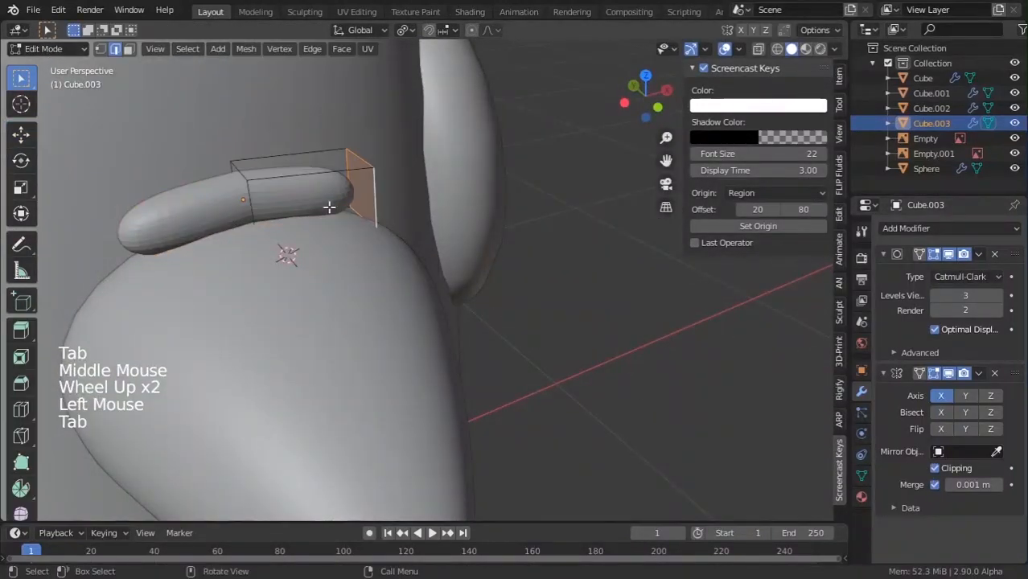
key(Tab)
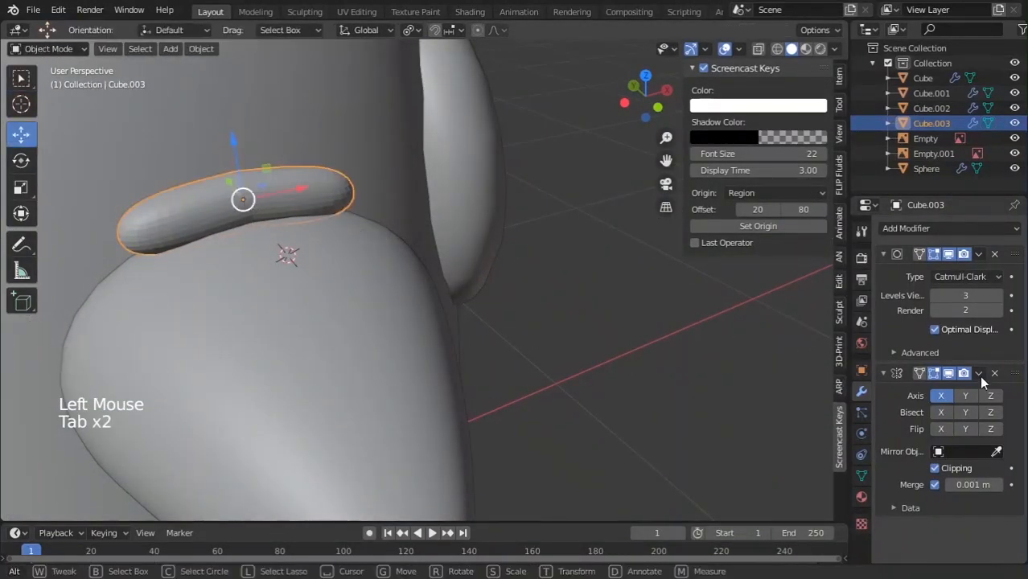
drag(1015, 374, 1011, 258)
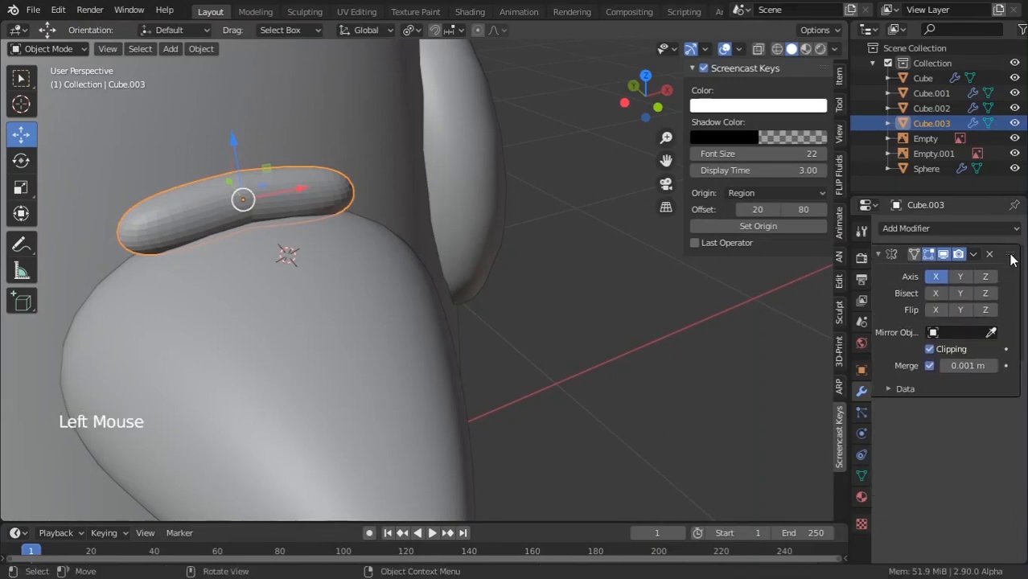
From the pigeon's front, extrude the end of the small rod above the beak to lengthen it.
scroll(562, 328, down, 4)
click(562, 328)
scroll(537, 299, down, 1)
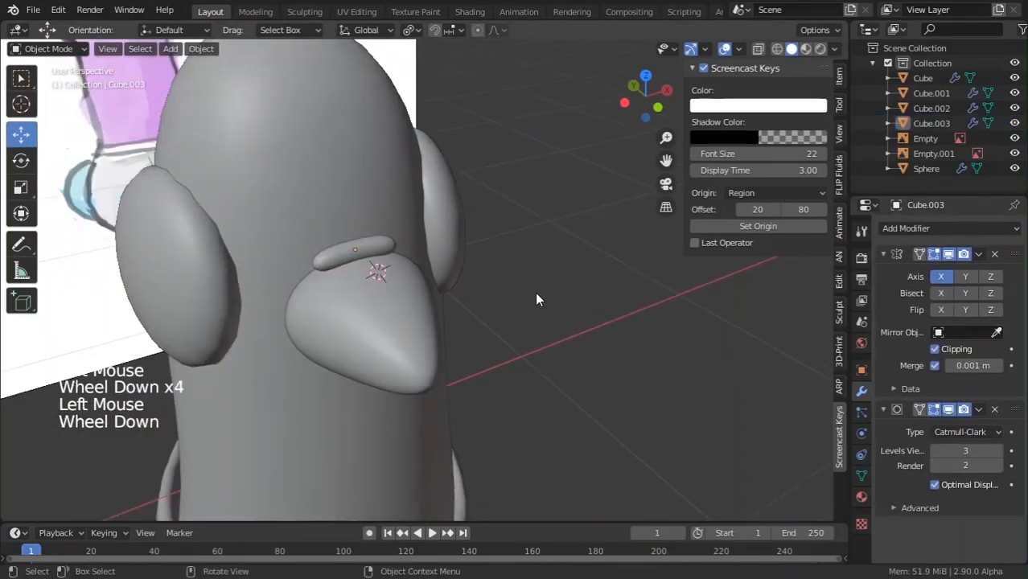
scroll(537, 299, down, 2)
middle_drag(537, 299, 181, 236)
scroll(181, 236, down, 4)
click(255, 287)
scroll(362, 307, down, 4)
scroll(537, 321, up, 1)
middle_drag(362, 307, 572, 388)
scroll(538, 325, up, 4)
scroll(538, 334, down, 4)
scroll(400, 322, up, 6)
middle_drag(399, 322, 373, 232)
scroll(373, 228, up, 4)
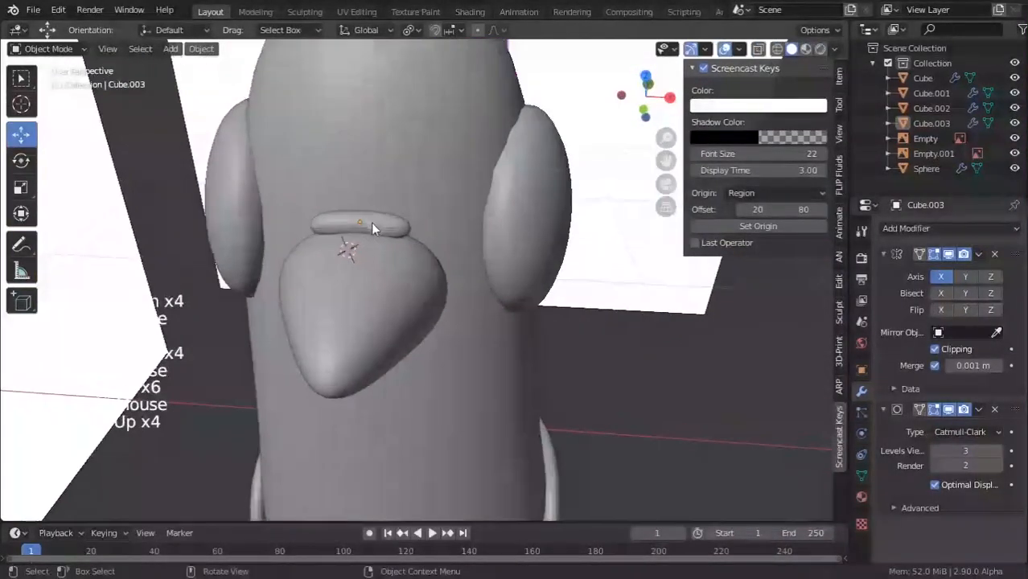
key(Tab)
key(e)
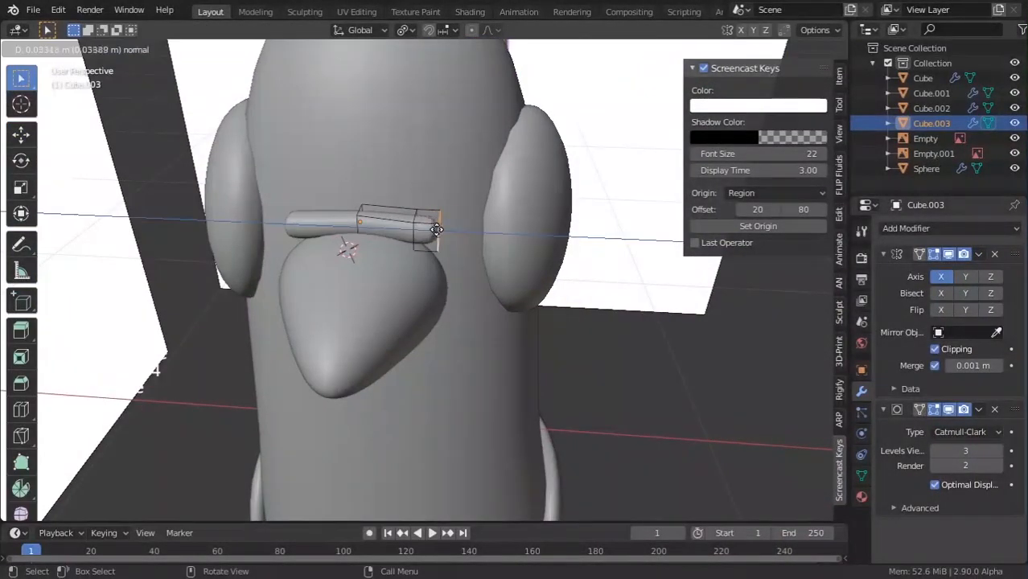
click(439, 230)
Rotate the new end segment around X and move it along Z to start the bend.
key(r)
key(x)
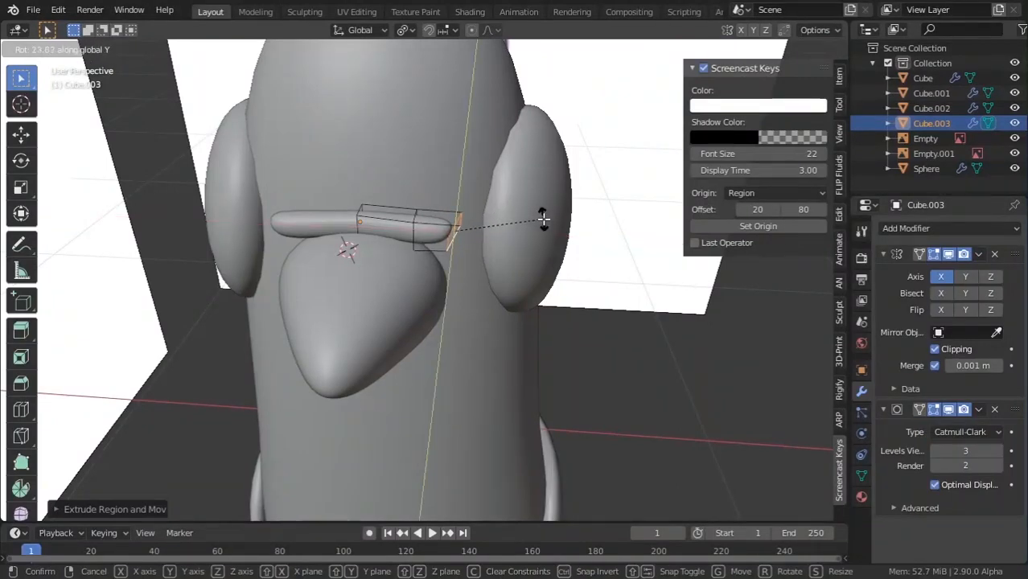
click(544, 219)
key(g)
key(z)
click(523, 243)
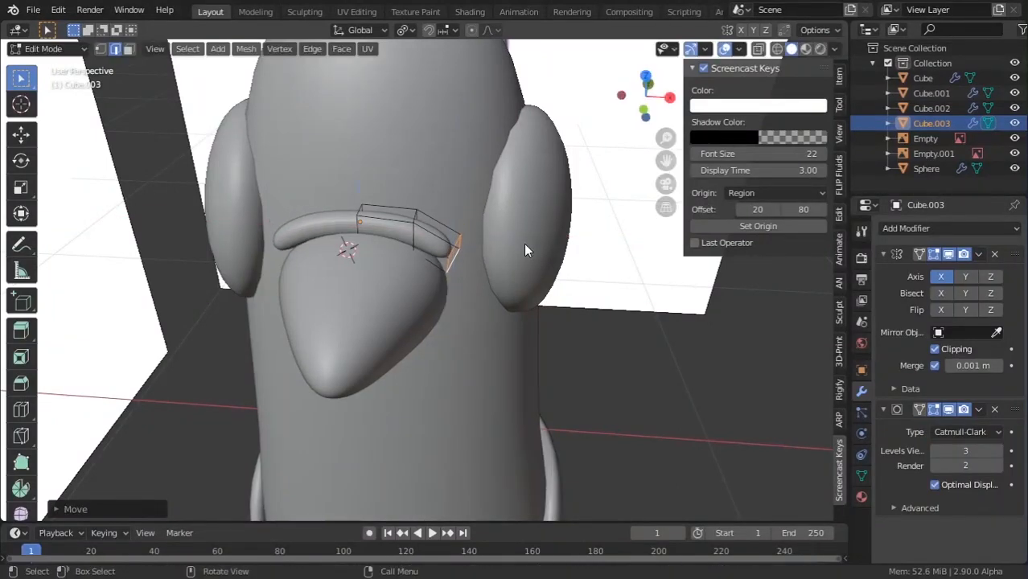
key(Tab)
middle_drag(503, 244, 507, 217)
scroll(507, 217, up, 3)
Lower the rod's end, then reposition and rotate it so the band curves toward the beak.
key(Tab)
key(g)
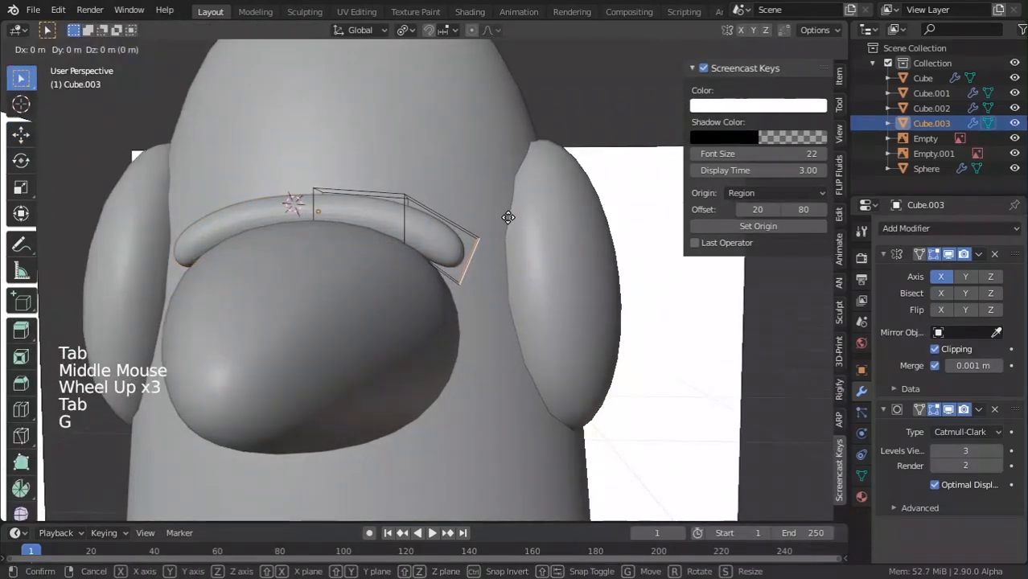
click(513, 235)
key(g)
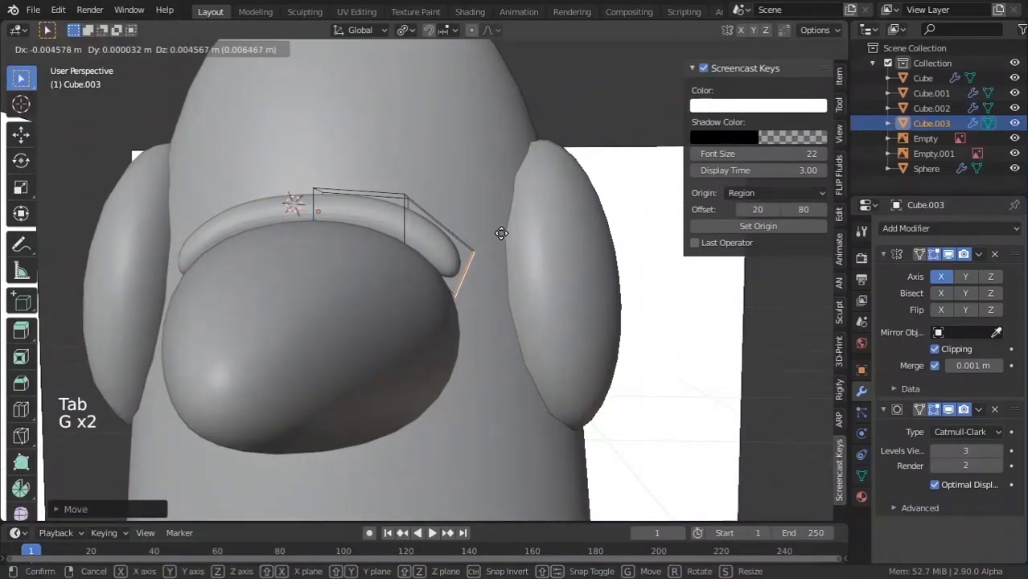
click(500, 234)
key(r)
click(524, 241)
key(Tab)
scroll(524, 242, down, 1)
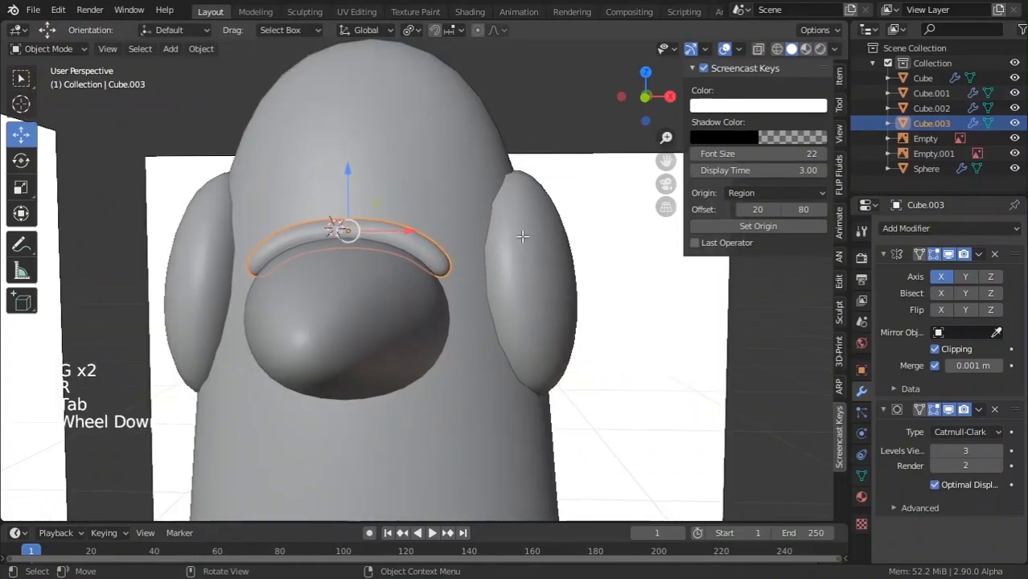
scroll(518, 239, down, 1)
Nudge the band's end once more, then deselect it and check the curve from the side.
key(Tab)
scroll(515, 238, up, 1)
scroll(510, 237, down, 1)
key(g)
click(508, 237)
key(Tab)
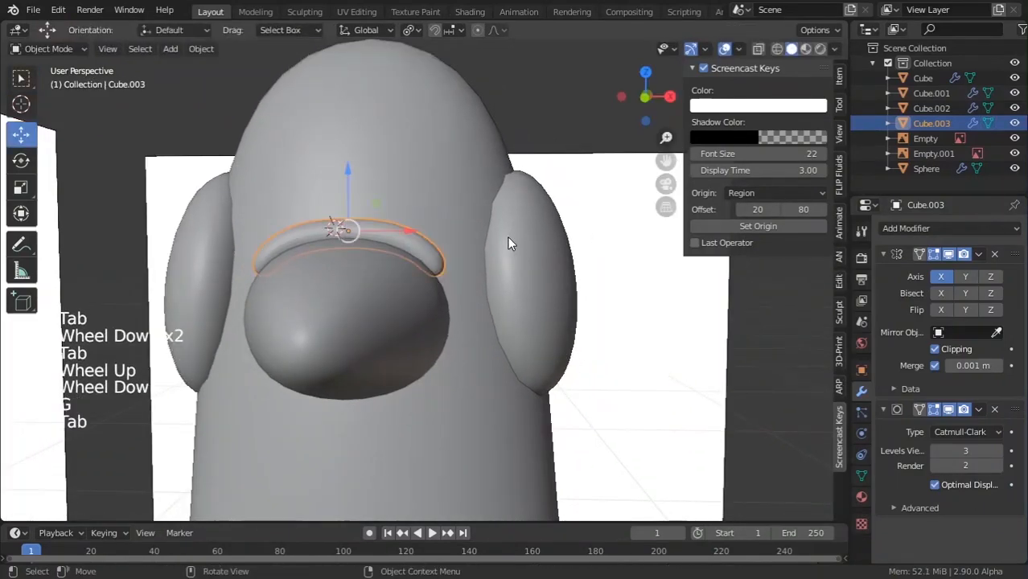
scroll(507, 205, down, 5)
click(507, 171)
scroll(511, 189, down, 3)
middle_drag(512, 194, 454, 301)
scroll(382, 266, up, 6)
scroll(381, 265, down, 5)
scroll(451, 278, up, 5)
Slide the band's end along the Y axis to wrap it around the beak.
key(Tab)
scroll(455, 301, up, 2)
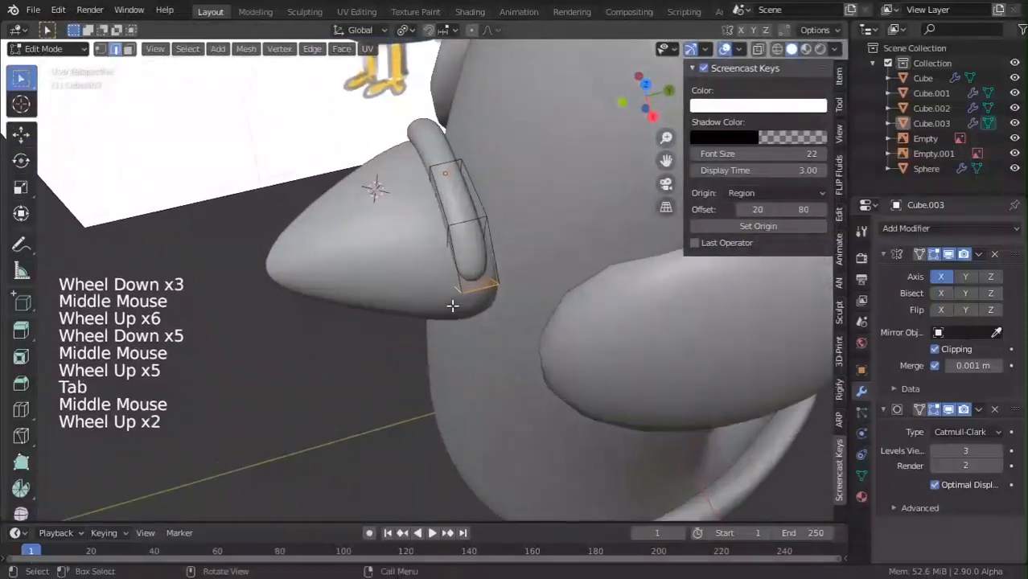
scroll(455, 301, up, 1)
key(g)
key(y)
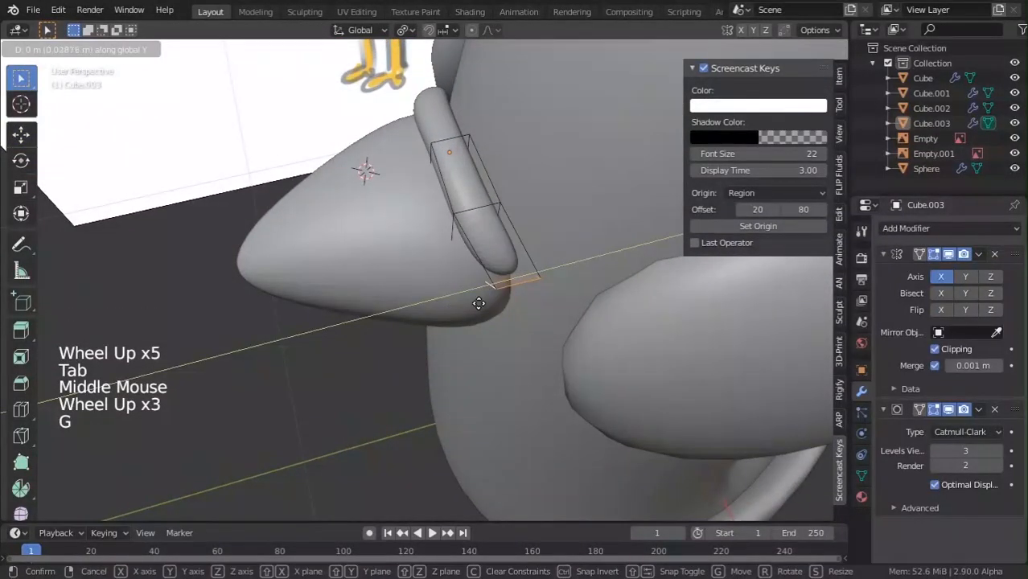
key(Tab)
middle_drag(447, 229, 383, 257)
scroll(414, 304, down, 8)
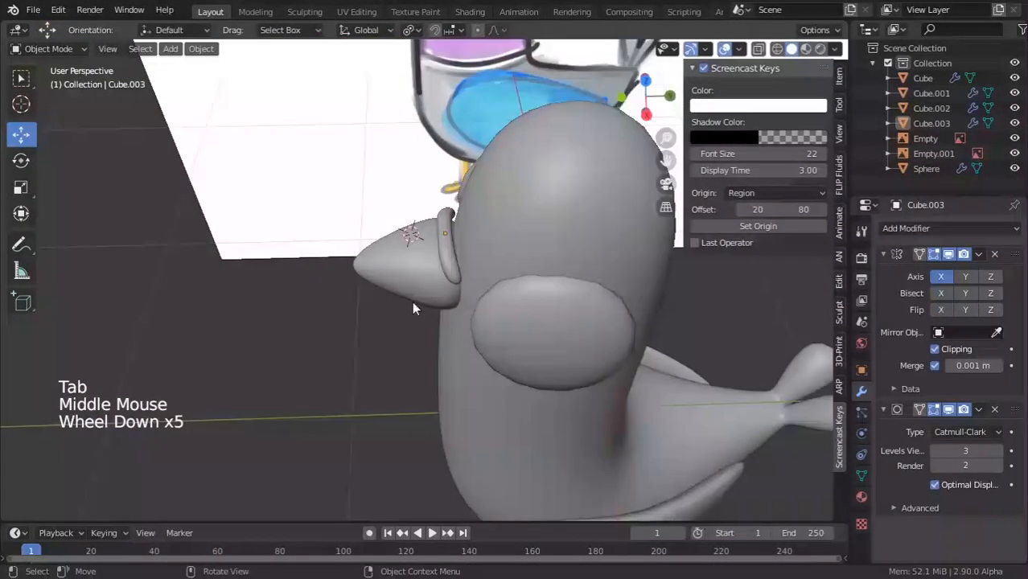
middle_drag(415, 305, 457, 379)
scroll(455, 321, up, 5)
Select the edge loop at the band's end and settle it against the beak's base.
key(Tab)
alt+click(447, 267)
scroll(451, 262, up, 4)
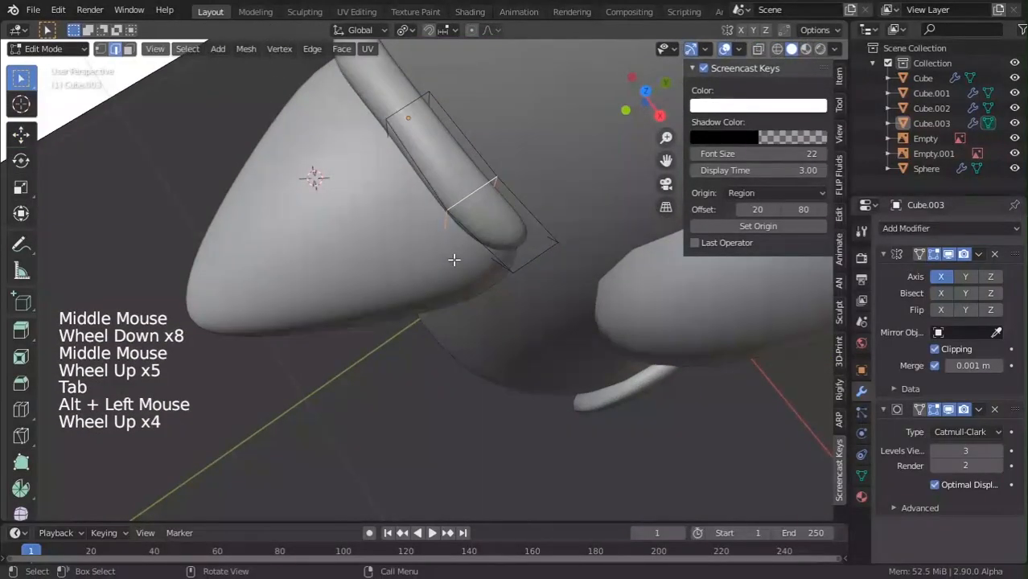
key(g)
click(457, 254)
key(Tab)
scroll(441, 271, down, 5)
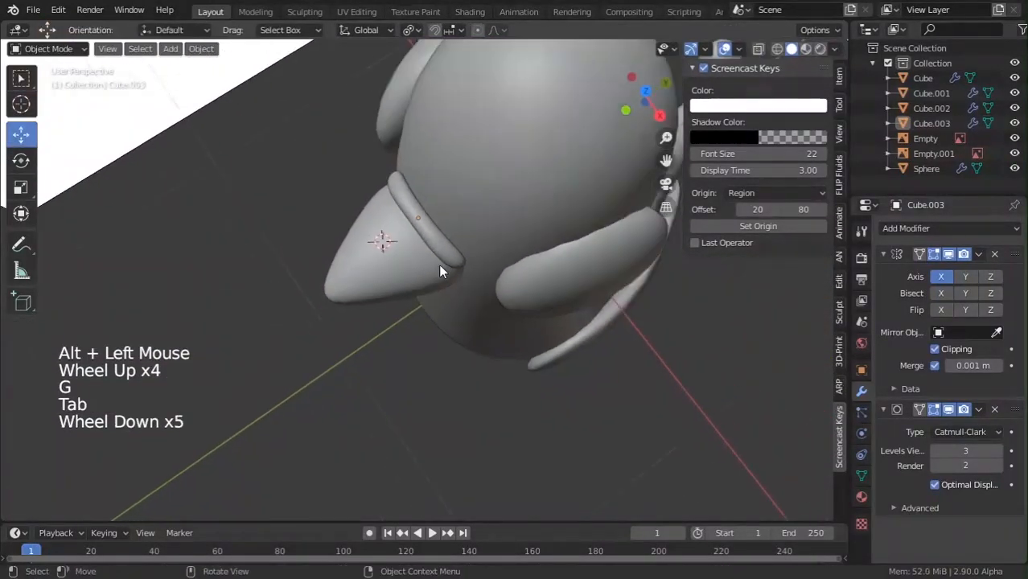
middle_drag(441, 270, 505, 173)
scroll(504, 174, up, 1)
scroll(491, 188, down, 4)
middle_drag(466, 221, 390, 346)
scroll(390, 348, down, 2)
Orbit around the pigeon from several lower and side angles to inspect the finished band.
click(441, 362)
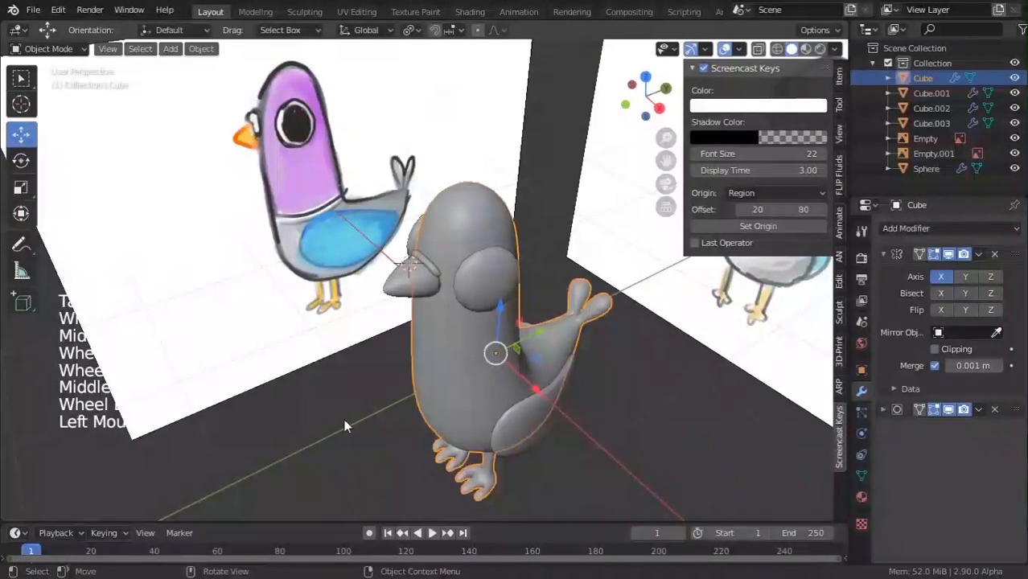
middle_drag(347, 424, 378, 406)
click(377, 410)
scroll(341, 466, down, 3)
click(370, 471)
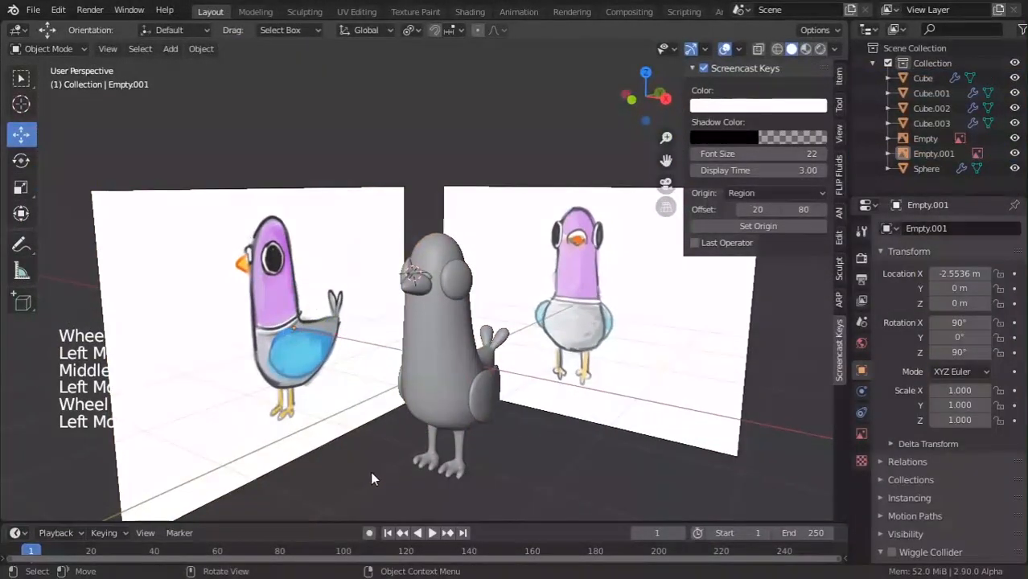
scroll(370, 471, down, 2)
middle_drag(435, 510, 406, 428)
scroll(419, 479, up, 1)
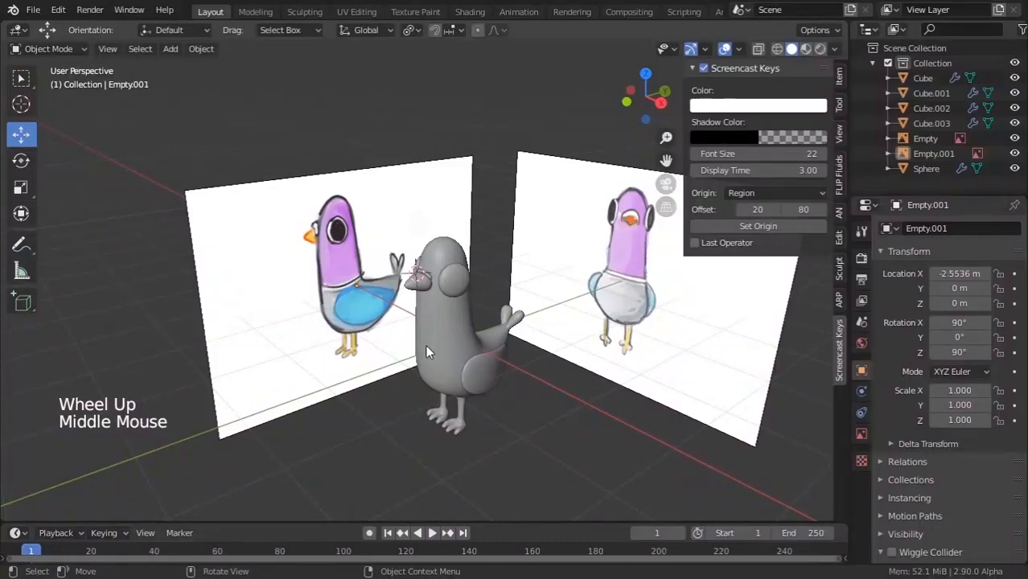
scroll(450, 326, down, 5)
middle_drag(451, 326, 448, 374)
scroll(551, 412, up, 3)
scroll(480, 417, up, 3)
scroll(448, 374, up, 5)
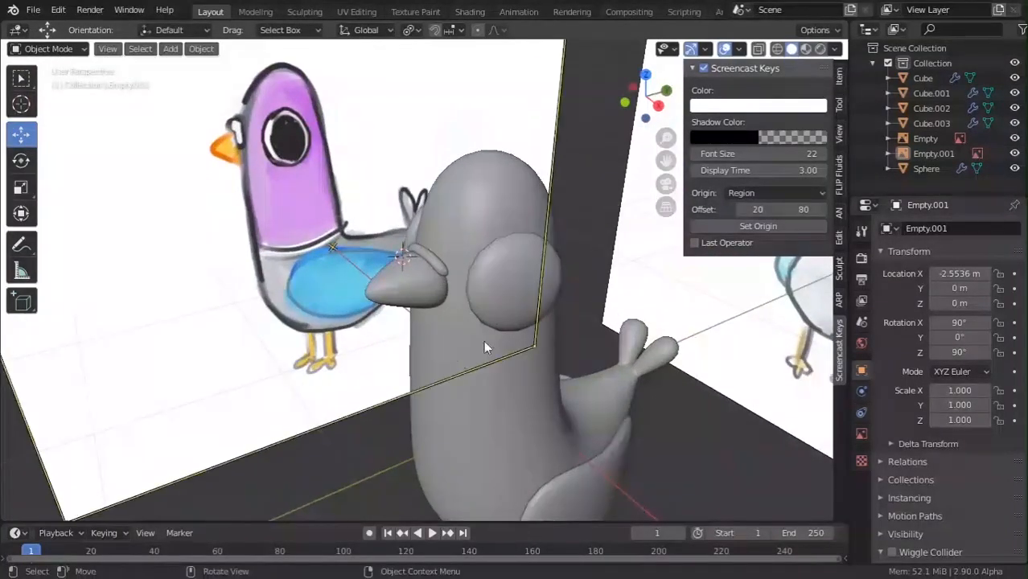
scroll(459, 259, down, 2)
middle_drag(459, 259, 432, 235)
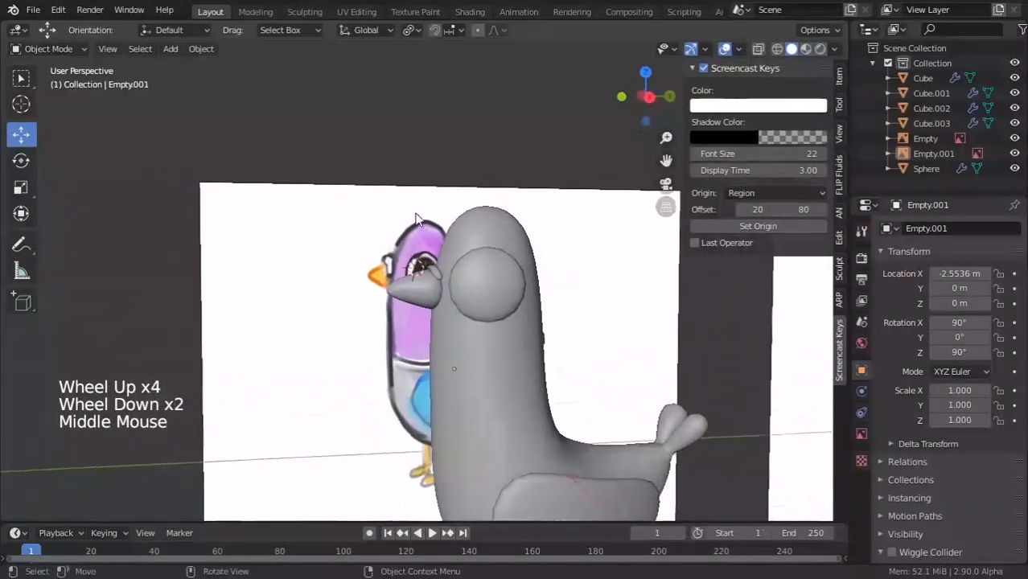
scroll(466, 269, up, 4)
scroll(468, 270, down, 1)
scroll(477, 343, down, 5)
middle_drag(478, 343, 530, 317)
Skip the YouTube reference video to 18:57 to view the finished pigeon, then return to Blender.
key(alt+Tab)
key(alt+Tab)
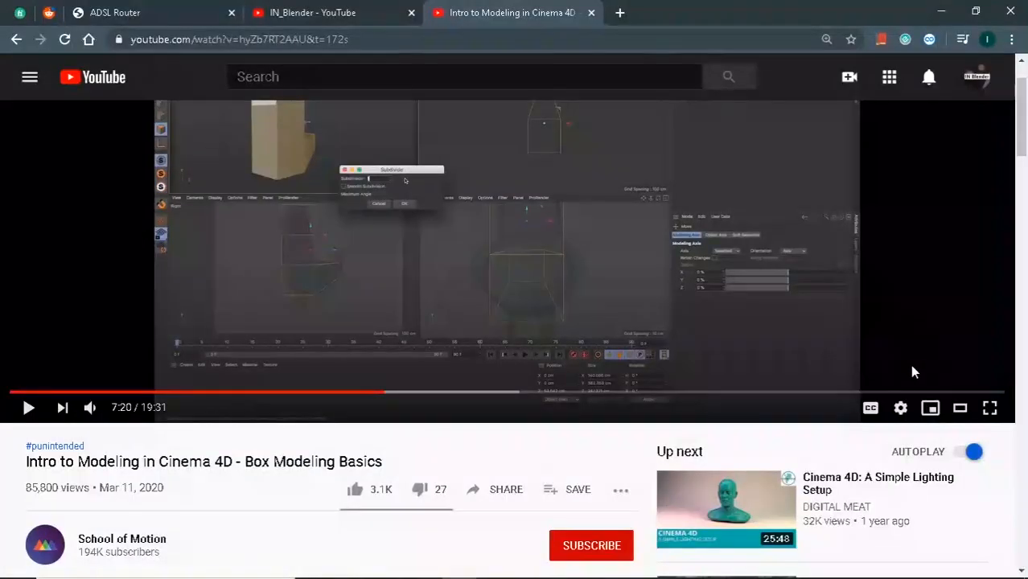
click(974, 394)
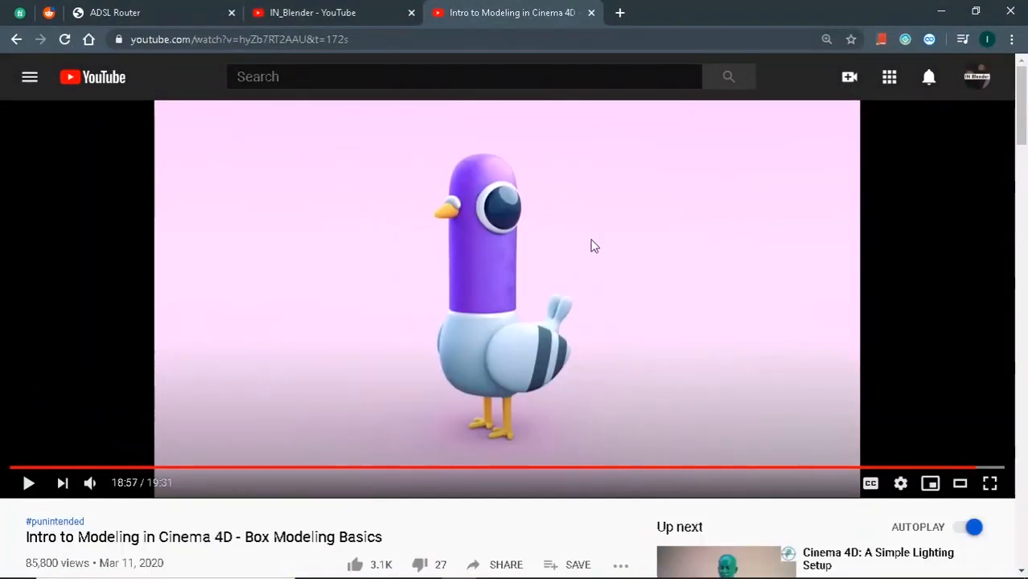
key(alt+Tab)
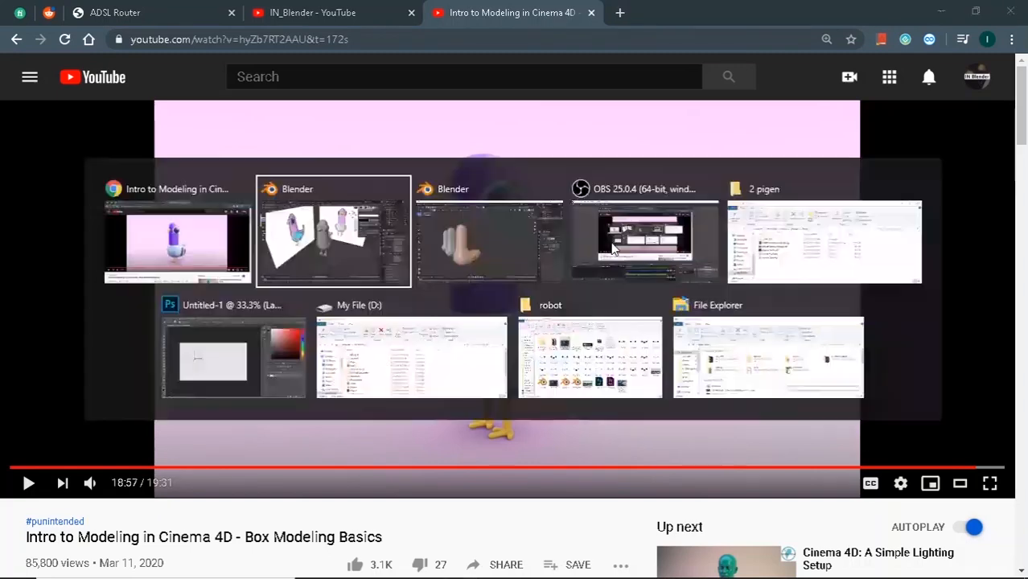
key(Tab)
key(Tab)
key(Tab)
key(Tab)
key(Tab)
key(Tab)
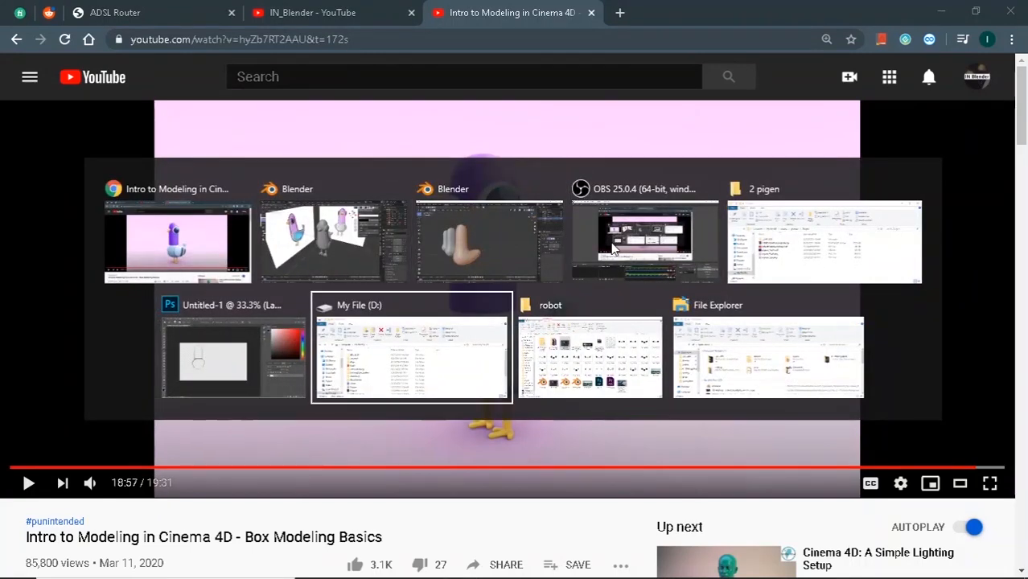
click(361, 213)
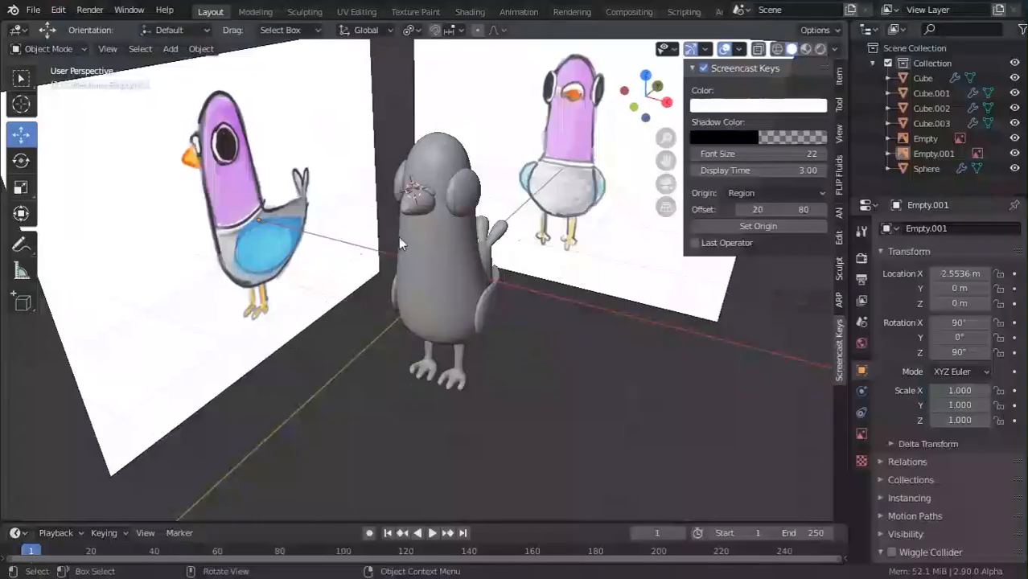
Duplicate the whole Collection as a backup and exclude the copy from the view layer.
alt+click(871, 62)
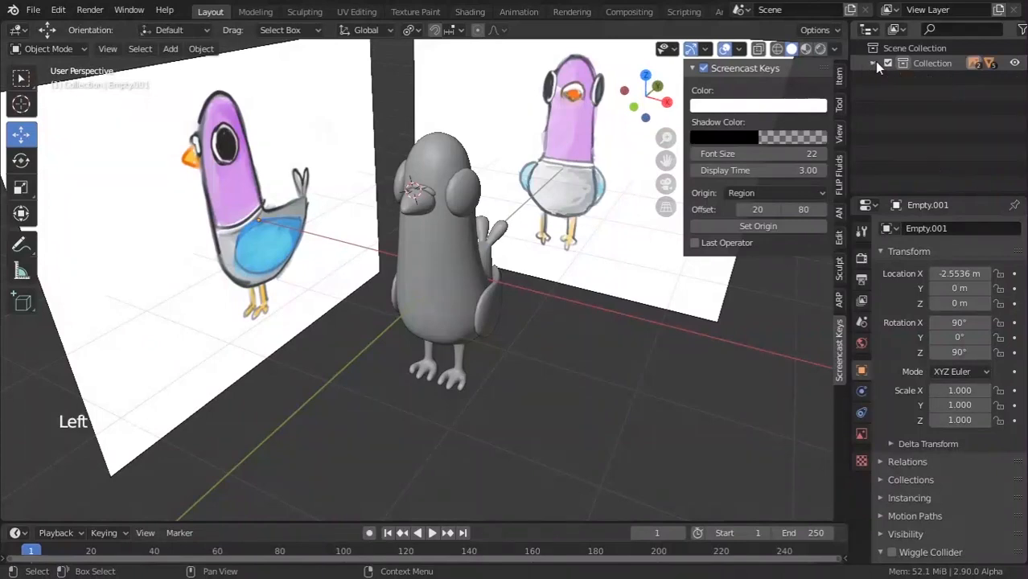
click(926, 66)
right_click(926, 67)
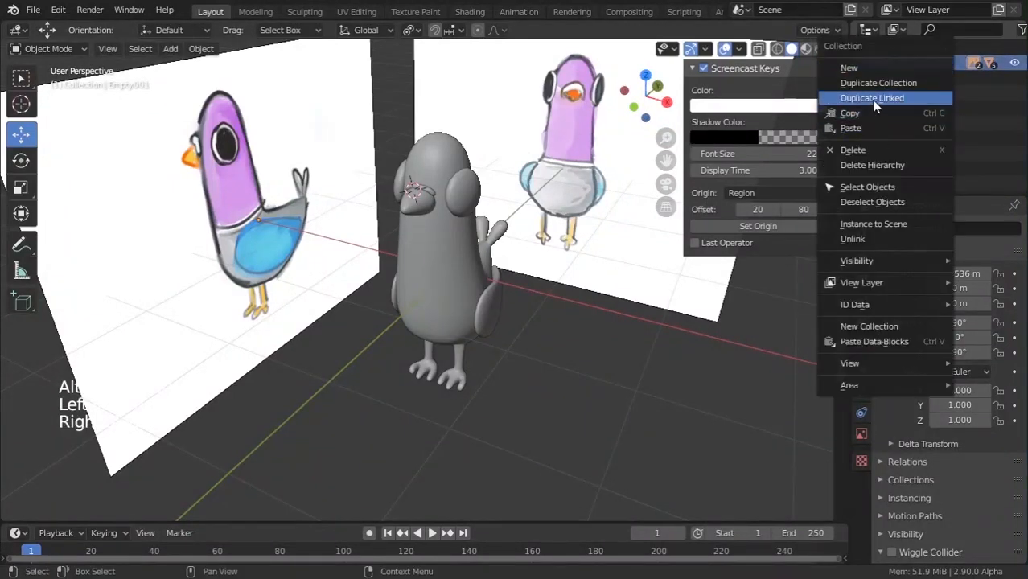
click(875, 83)
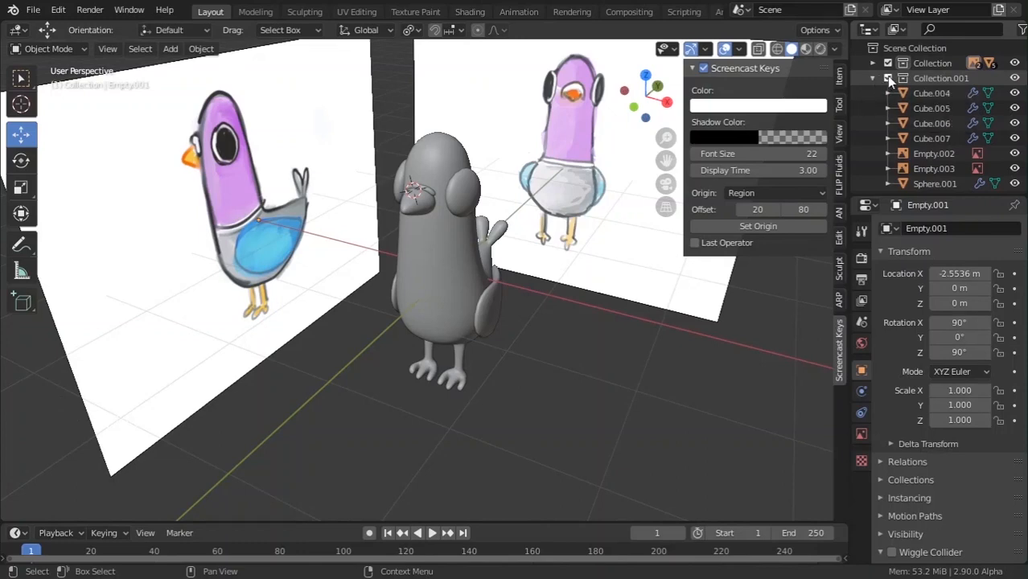
click(887, 78)
click(887, 78)
click(887, 78)
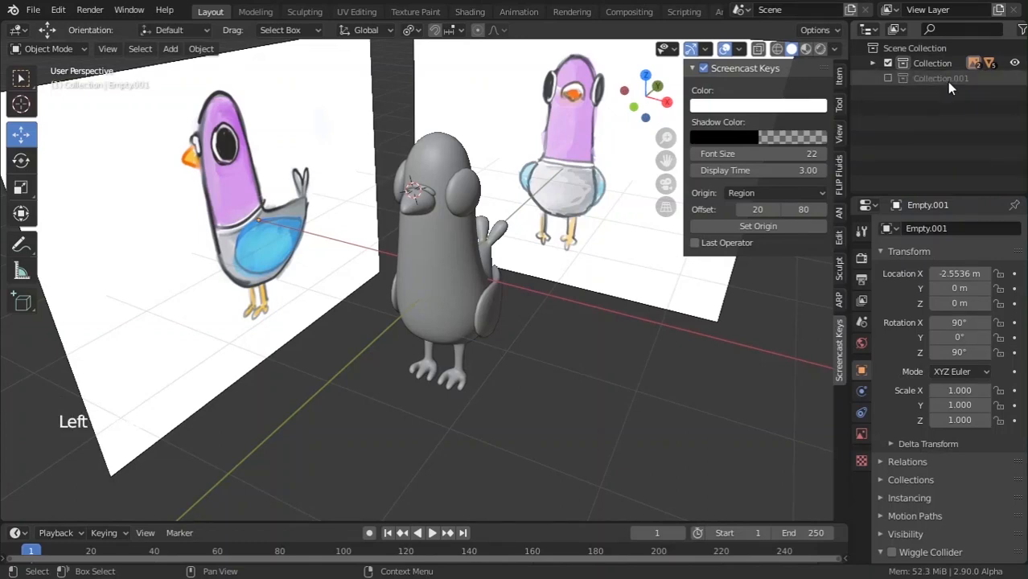
click(872, 63)
Apply the Mirror and Subdivision Surface modifiers on the pigeon's body Cube.
click(418, 159)
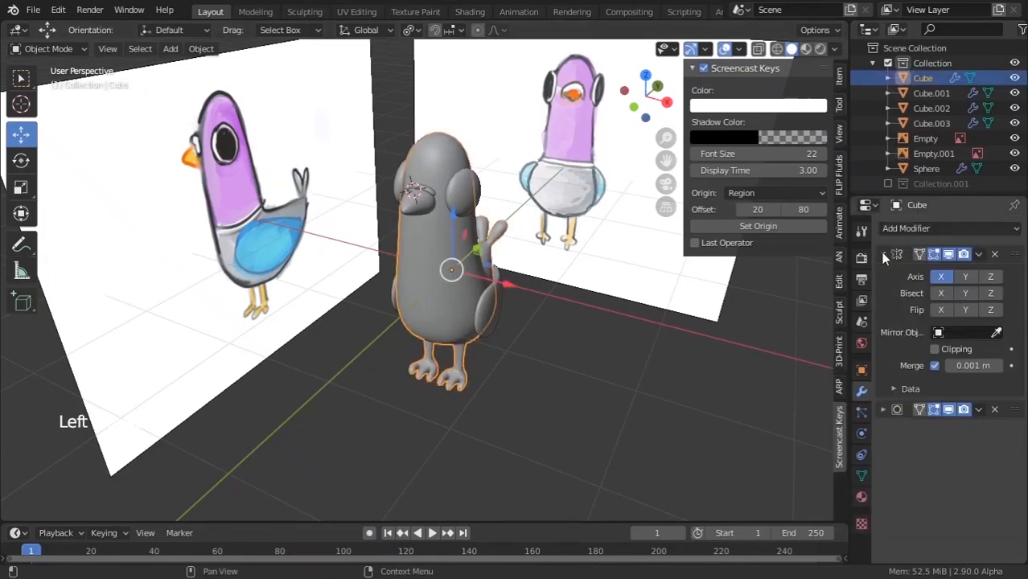
click(978, 254)
click(972, 271)
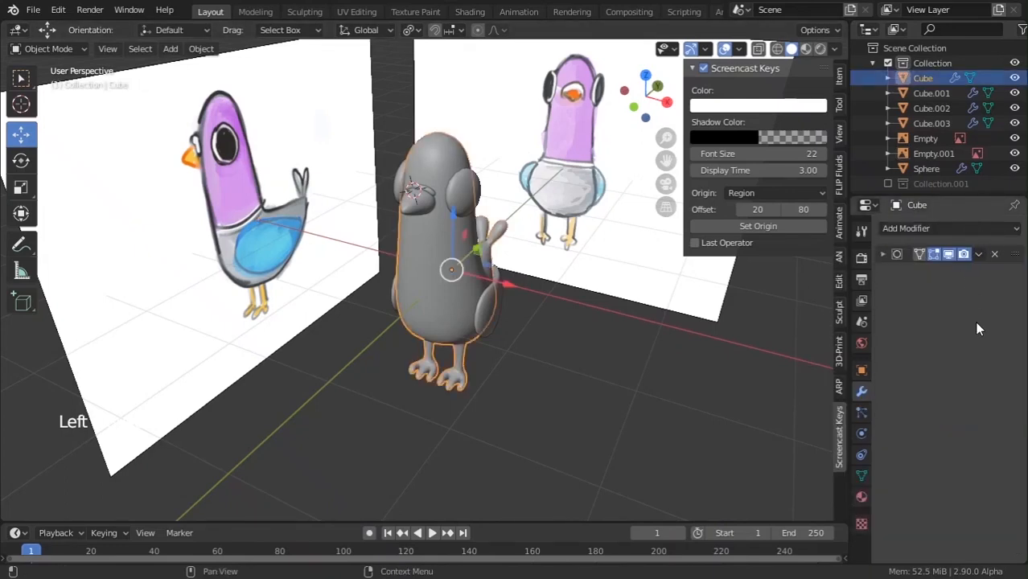
click(978, 254)
click(924, 271)
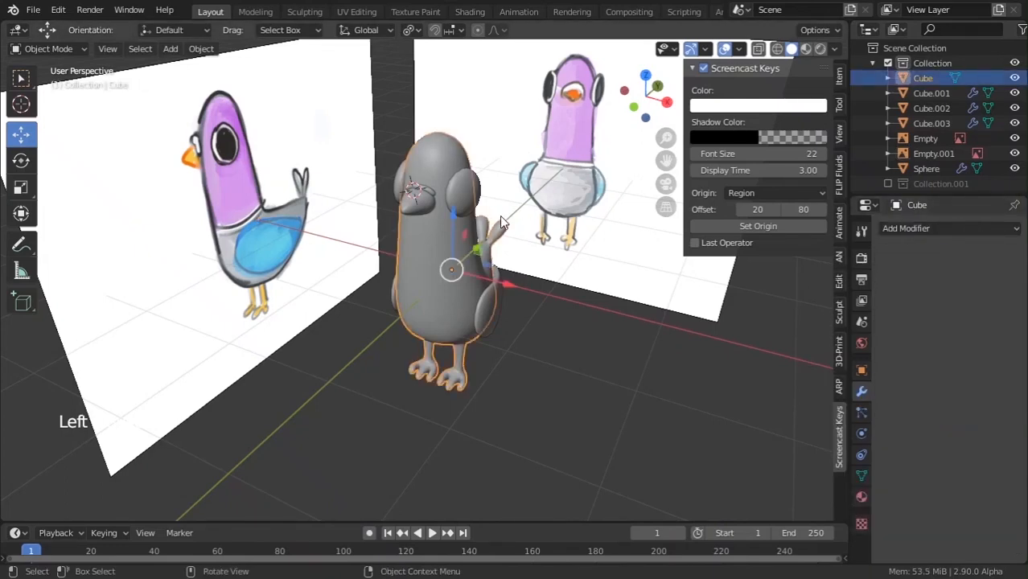
Apply Cube.002's Subdivision Surface modifier and the Sphere's Mirror modifier.
click(429, 210)
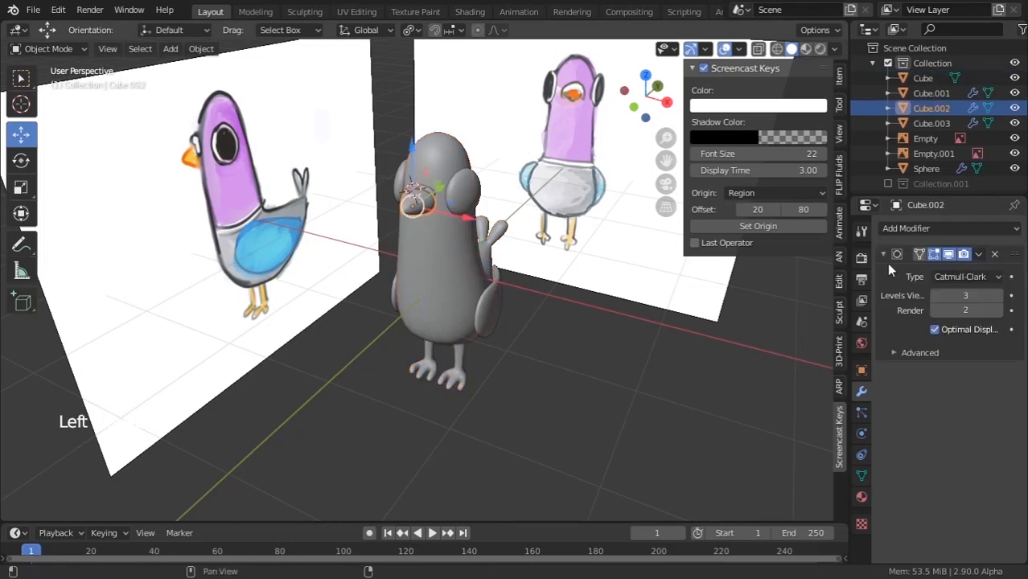
click(979, 254)
click(956, 269)
scroll(394, 237, up, 3)
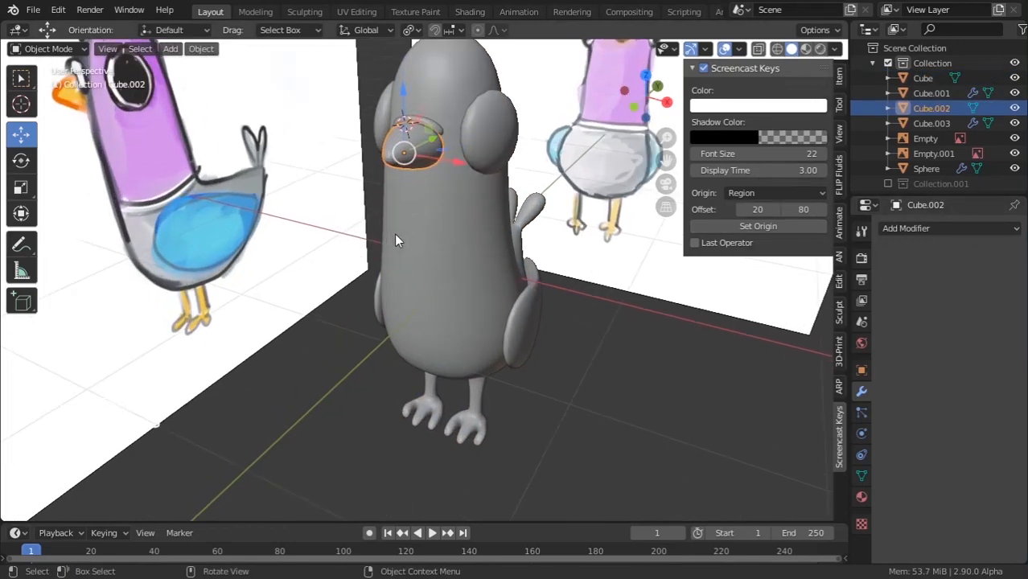
click(487, 133)
click(978, 255)
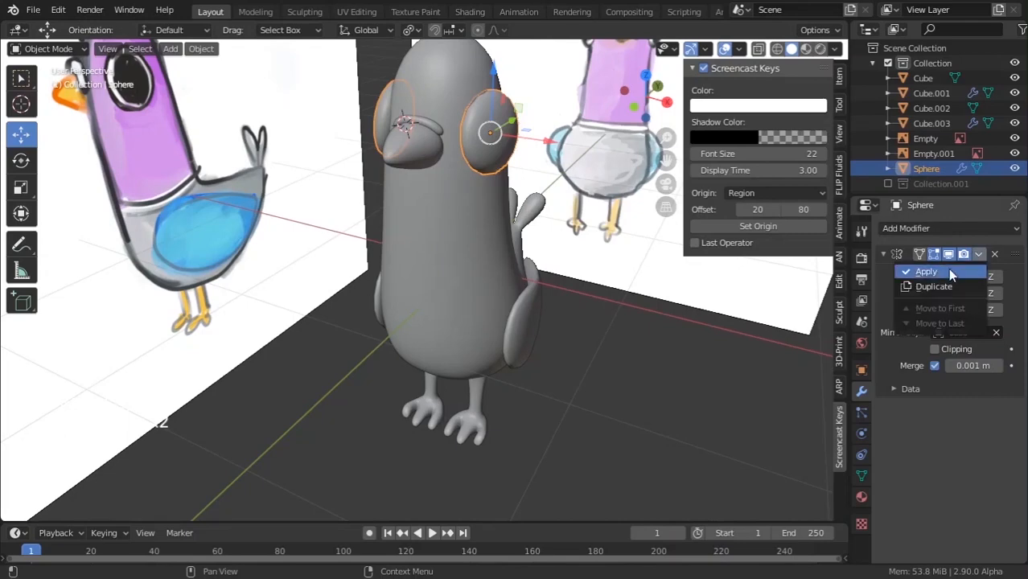
click(949, 271)
Apply the Mirror and Subdivision Surface modifiers on the wing, Cube.001.
middle_drag(589, 256, 563, 221)
click(569, 295)
shift+middle_drag(569, 296, 515, 203)
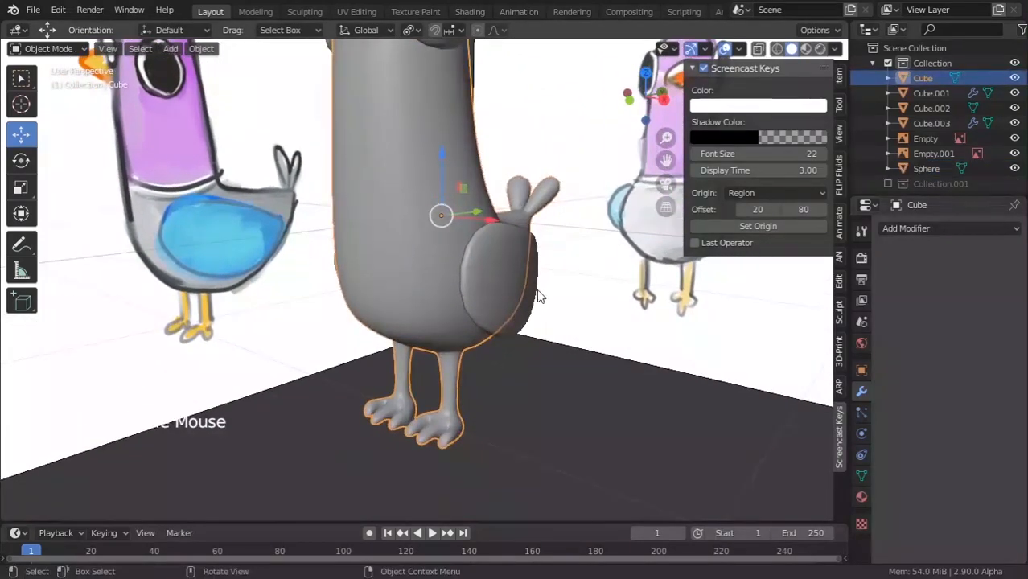
click(537, 293)
click(531, 291)
click(978, 254)
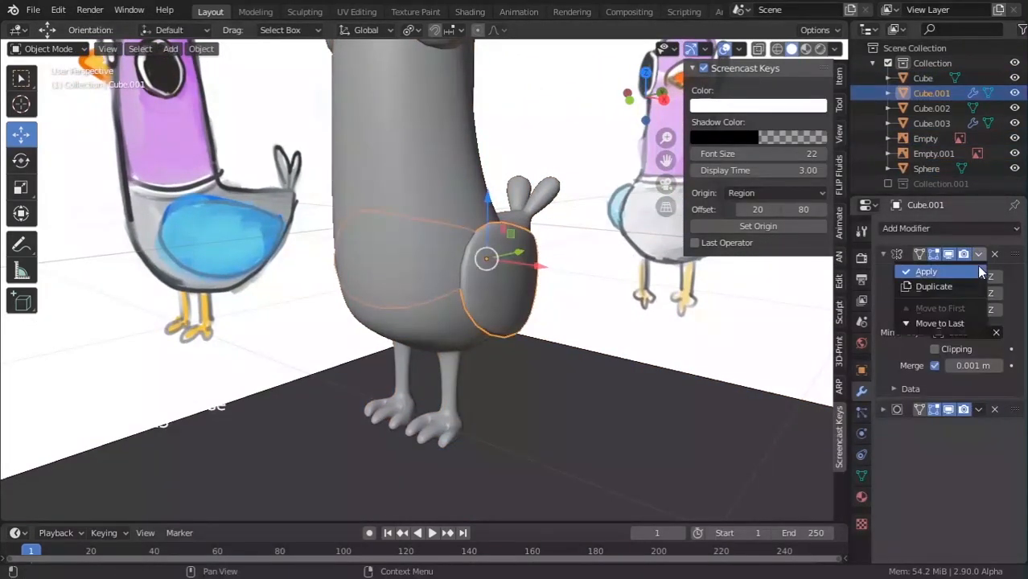
click(976, 265)
click(978, 255)
click(968, 271)
Apply the Mirror and Subdivision Surface modifiers on Cube.003 beside the head.
scroll(450, 321, down, 5)
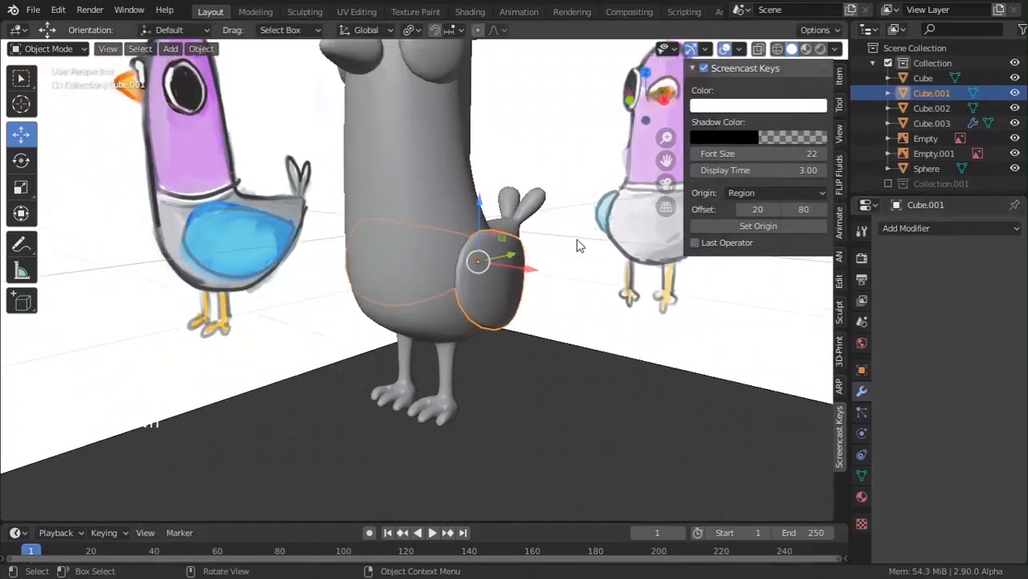
middle_drag(451, 322, 508, 309)
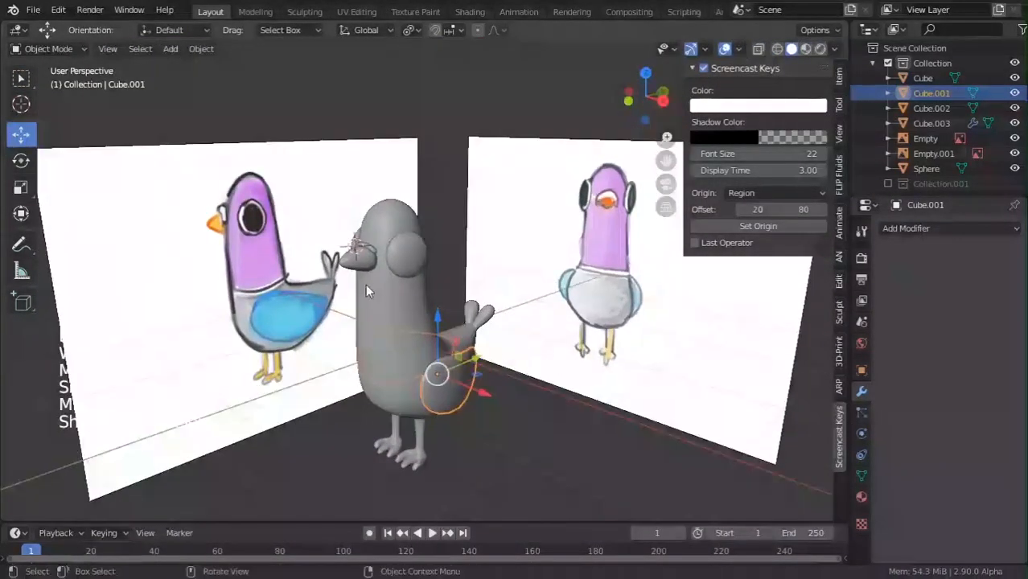
scroll(366, 287, up, 4)
click(281, 208)
click(284, 204)
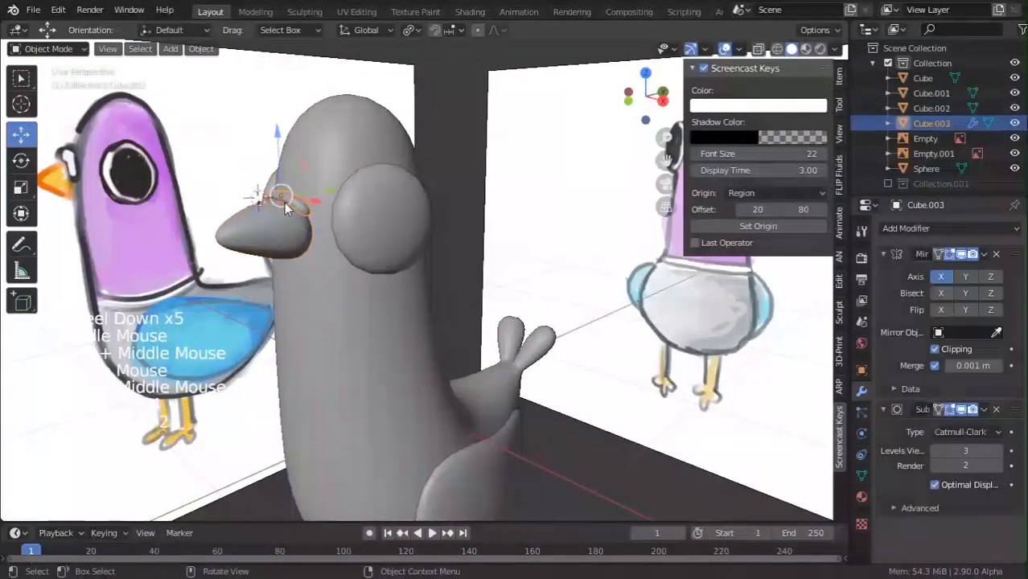
click(982, 254)
click(979, 267)
click(983, 254)
click(965, 266)
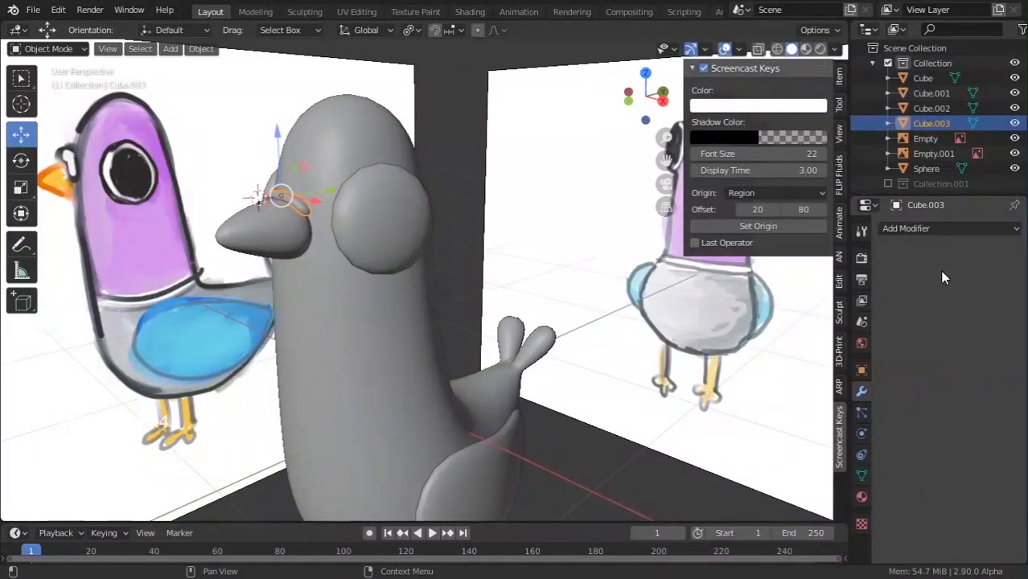
Enter Edit Mode on Cube.003 and zoom in to inspect its mesh.
scroll(443, 276, down, 5)
key(Tab)
scroll(443, 297, down, 1)
key(Tab)
scroll(441, 319, down, 1)
middle_drag(442, 319, 399, 388)
scroll(399, 388, up, 5)
key(Tab)
middle_drag(338, 346, 360, 298)
scroll(322, 298, up, 2)
scroll(393, 273, up, 6)
scroll(299, 304, down, 2)
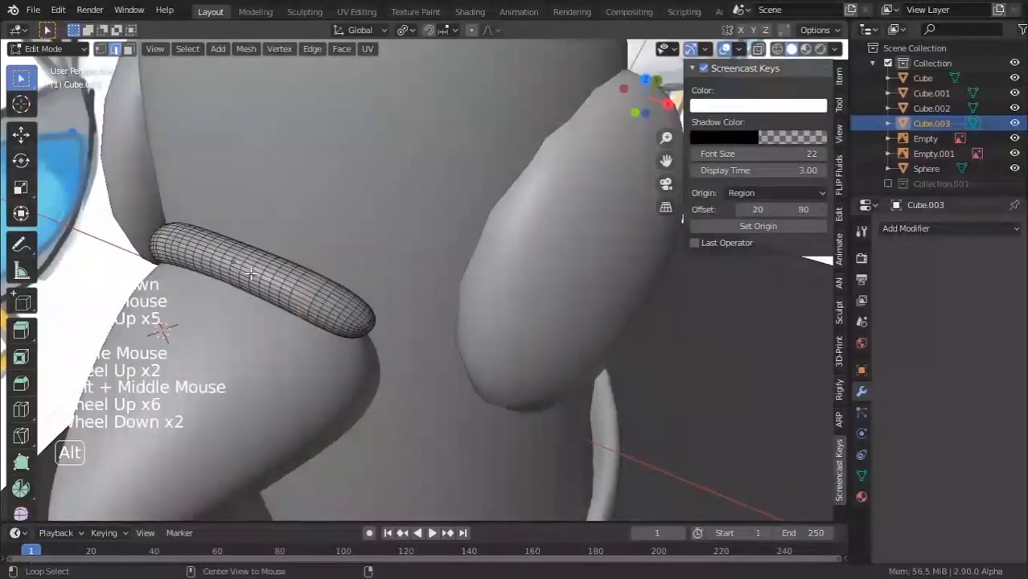
Undo back to Cube.003's unapplied Subdivision modifier and set its viewport level to 2.
alt+click(252, 289)
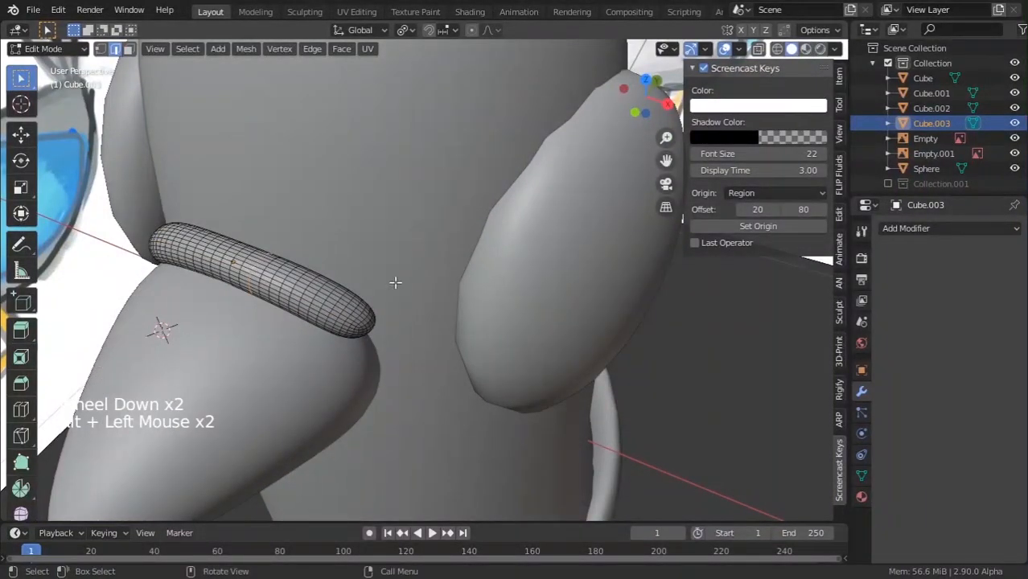
key(ctrl+z)
key(ctrl+z)
key(ctrl+z)
key(ctrl+z)
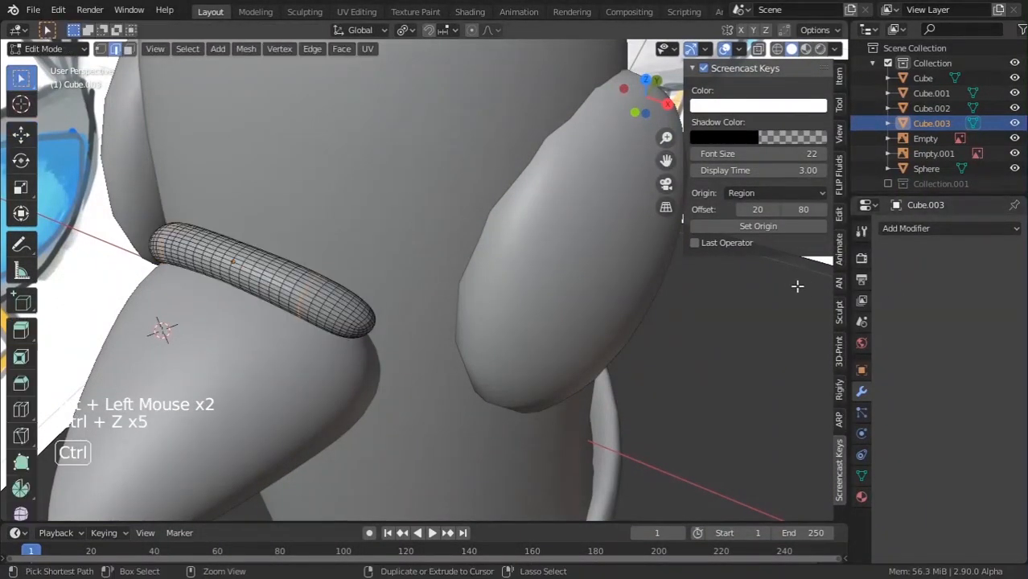
key(ctrl+z)
key(ctrl+z)
key(ctrl+z)
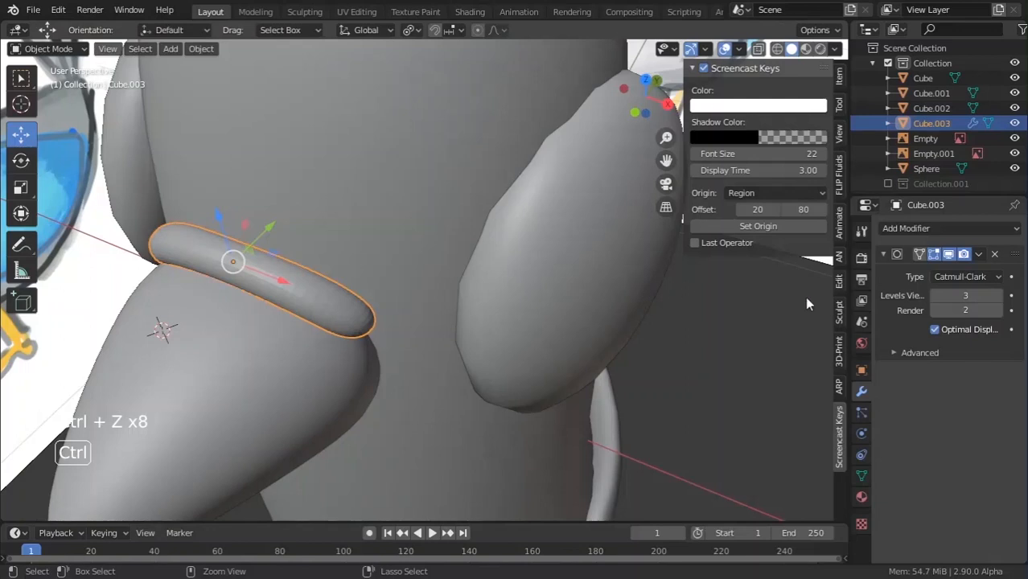
click(934, 297)
click(998, 296)
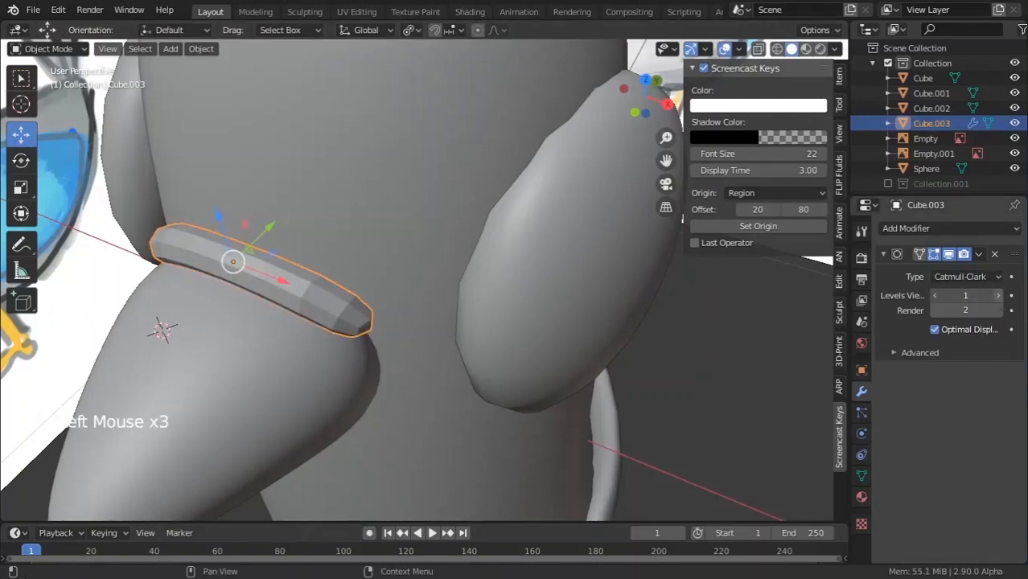
Shade Cube.003 smooth, apply its Subdivision modifier, and enter Edit Mode.
right_click(259, 287)
click(299, 290)
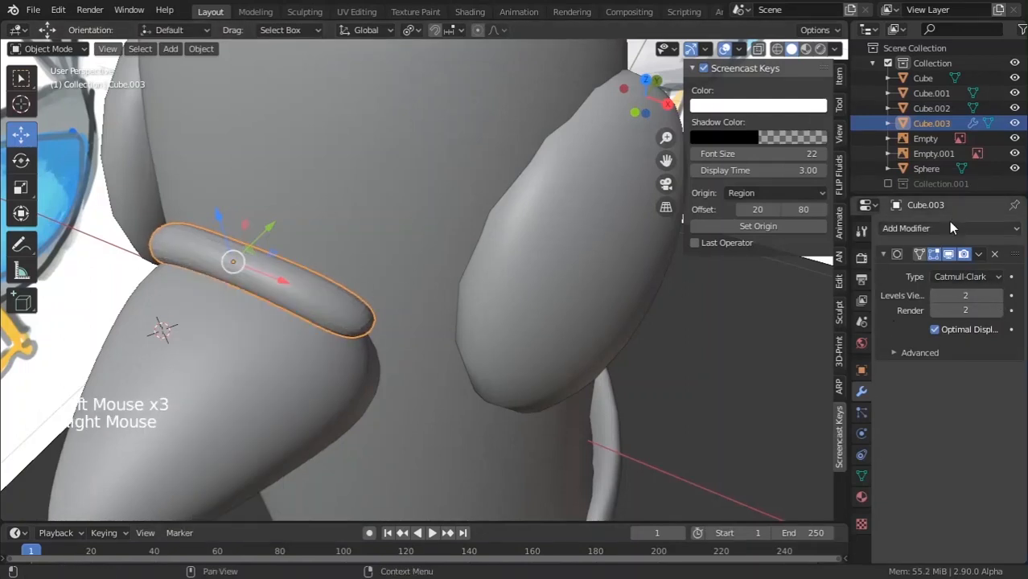
click(979, 253)
click(925, 270)
scroll(500, 342, down, 5)
key(Tab)
middle_drag(499, 341, 440, 298)
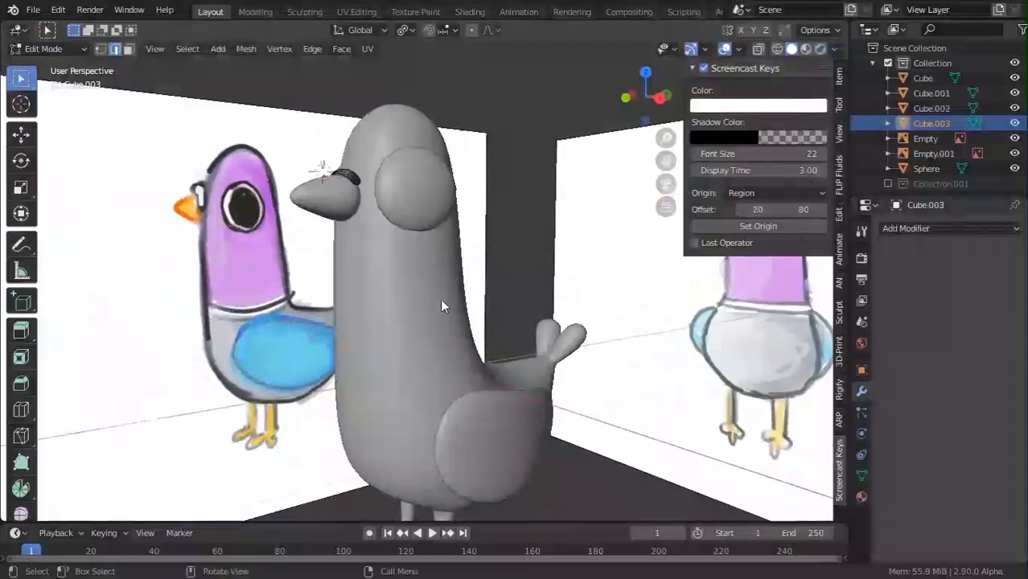
Join the Sphere, Cube.002, Cube.003 and wing Cube.001 into the active body with Ctrl+J.
key(Tab)
scroll(639, 378, down, 3)
scroll(636, 376, down, 1)
middle_drag(636, 376, 406, 354)
click(403, 340)
shift+click(409, 267)
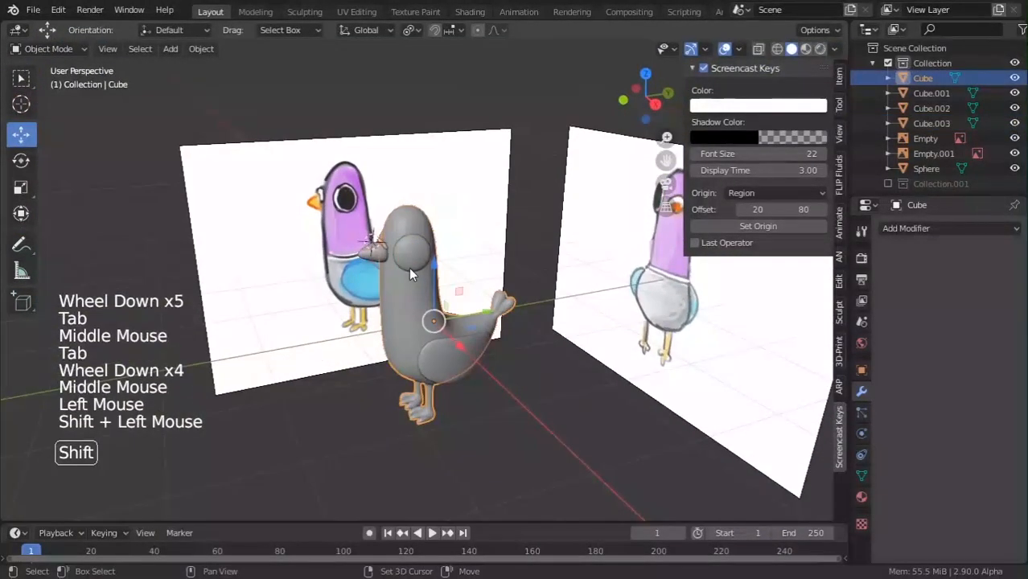
shift+click(380, 254)
shift+click(388, 254)
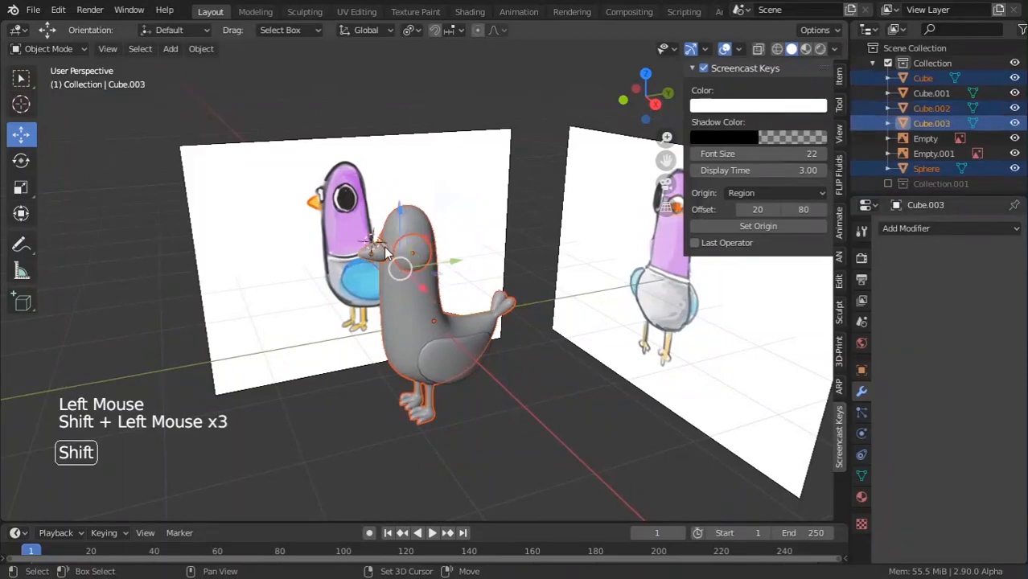
shift+click(425, 318)
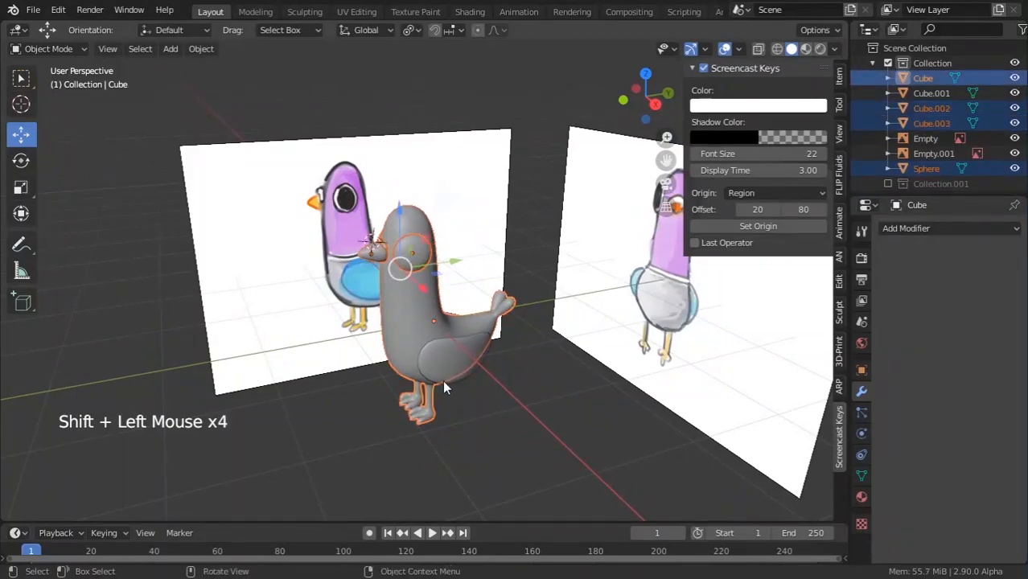
shift+click(444, 378)
shift+click(412, 318)
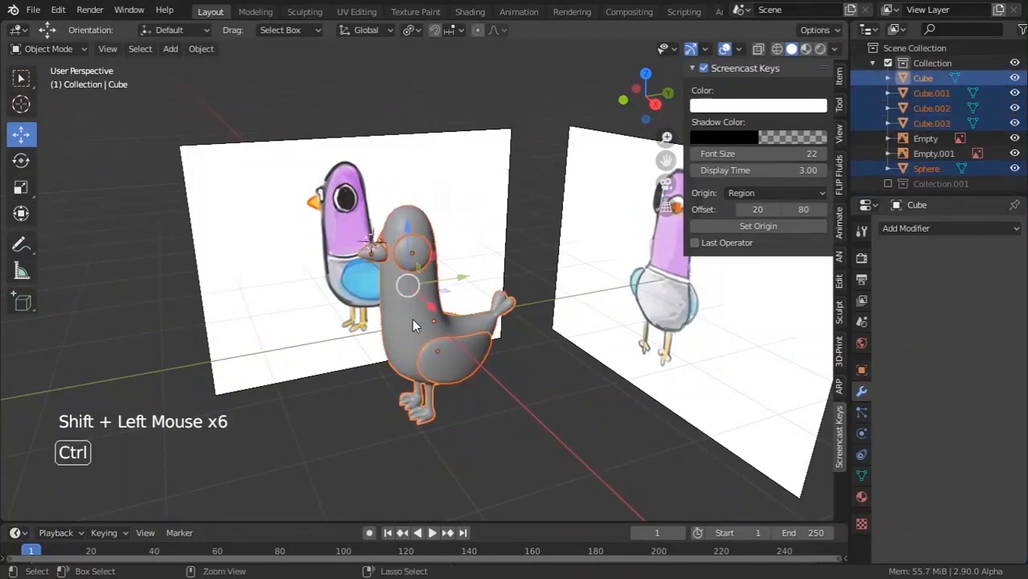
key(ctrl+j)
Edit the body mesh, select its centre edge loop, and show the empty Material Properties.
scroll(412, 319, up, 3)
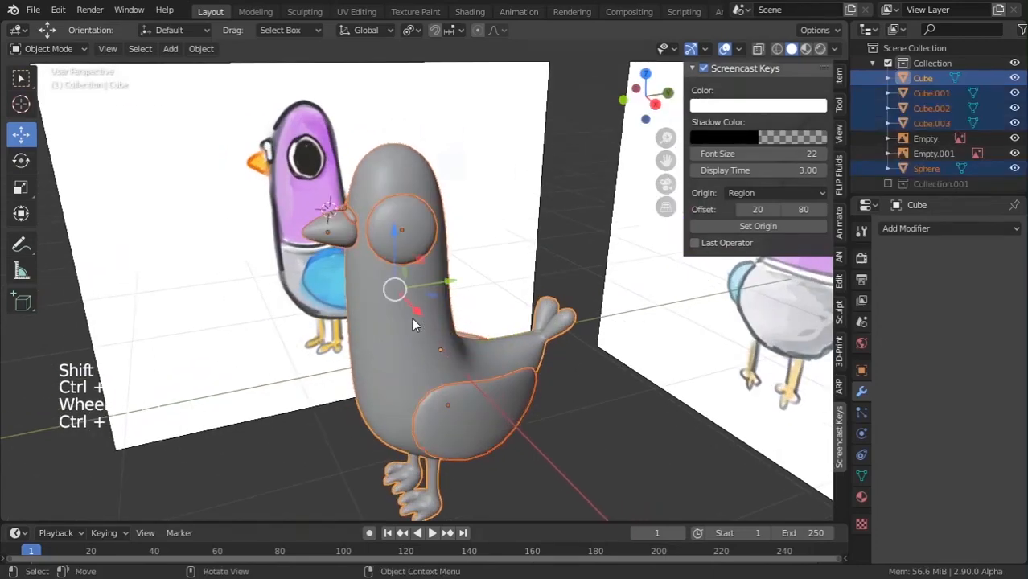
scroll(412, 317, down, 5)
middle_drag(412, 317, 499, 341)
scroll(491, 362, up, 4)
click(479, 416)
click(476, 413)
middle_drag(538, 441, 558, 347)
scroll(558, 347, up, 3)
key(Tab)
scroll(528, 287, down, 3)
alt+click(439, 281)
middle_drag(451, 284, 394, 291)
scroll(394, 291, up, 4)
scroll(402, 291, down, 5)
click(860, 499)
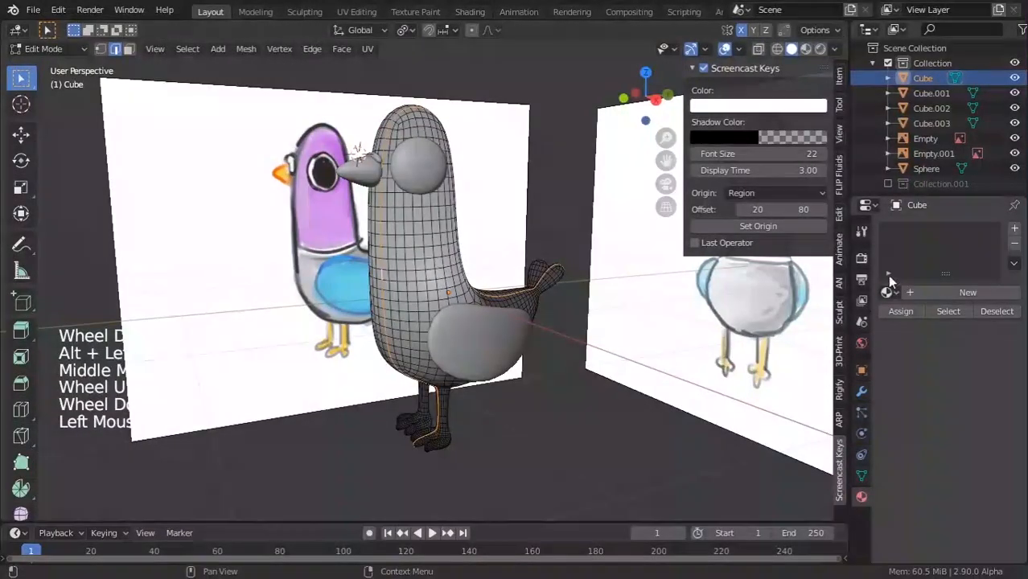
Assign the existing 'Material' to the body and show materials in the viewport.
click(888, 292)
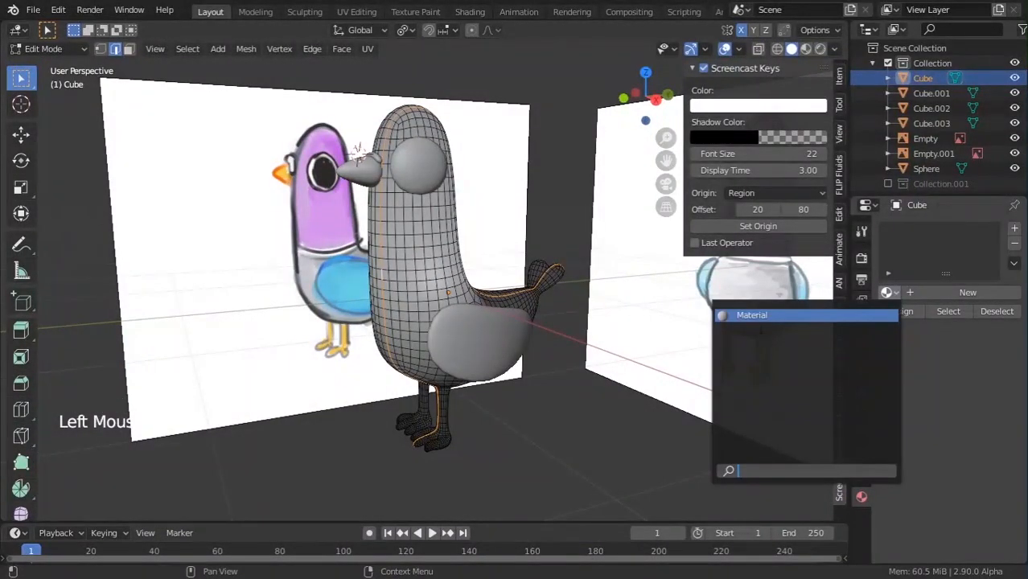
click(755, 315)
key(Tab)
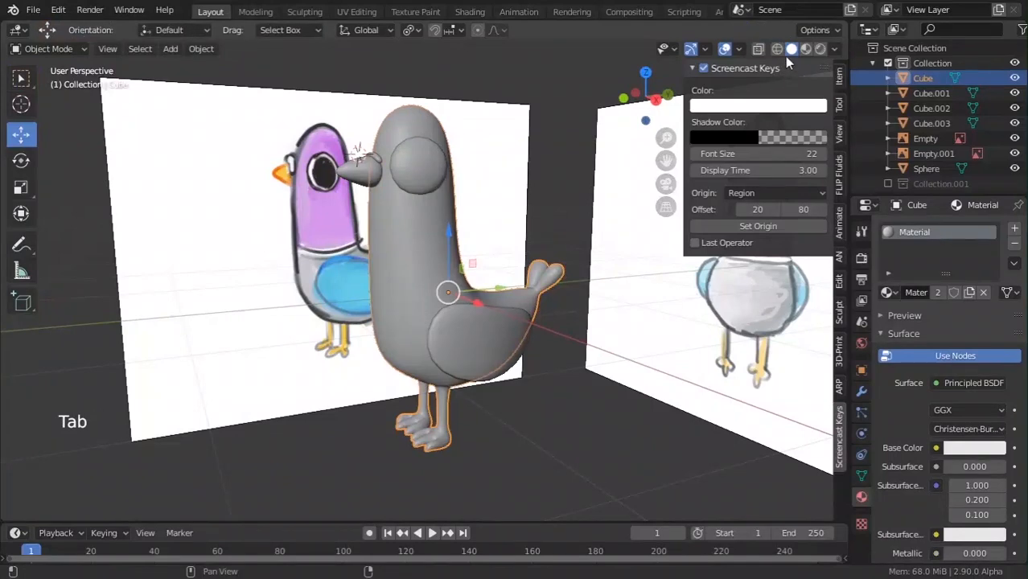
click(806, 49)
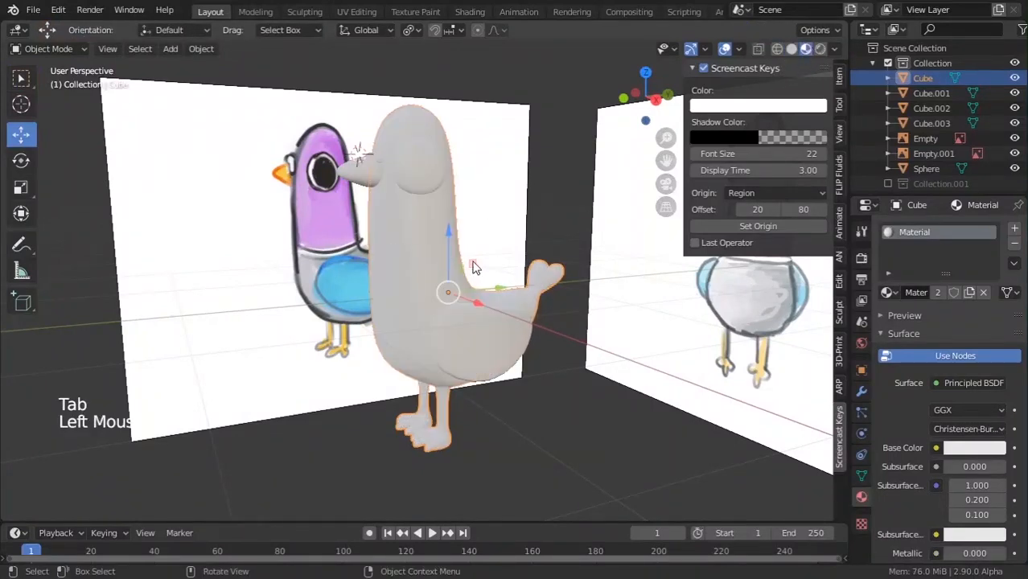
middle_drag(474, 268, 551, 275)
middle_drag(459, 229, 643, 346)
scroll(378, 196, up, 3)
In Edit Mode, select an edge loop near the tail base and grow it over the lower body.
key(Tab)
alt+click(431, 256)
scroll(689, 368, up, 2)
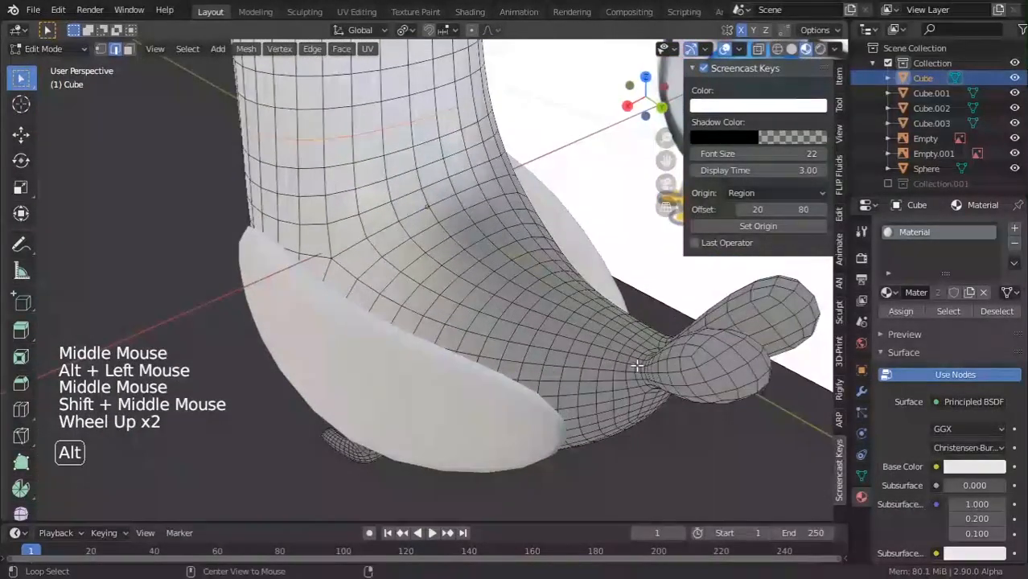
alt+click(588, 347)
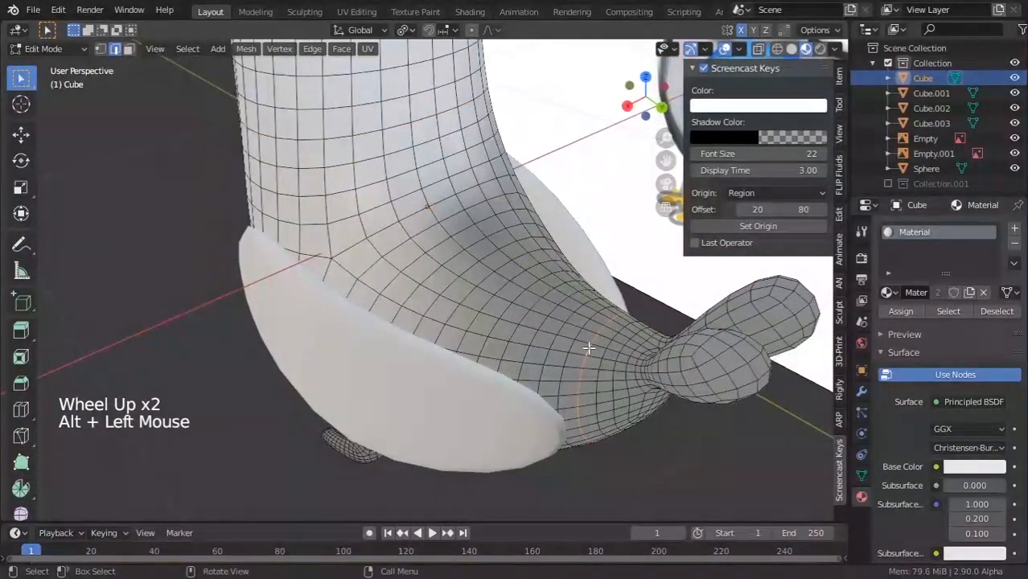
key(ctrl+KP_Add)
key(ctrl+KP_Add)
key(ctrl+KP_Add)
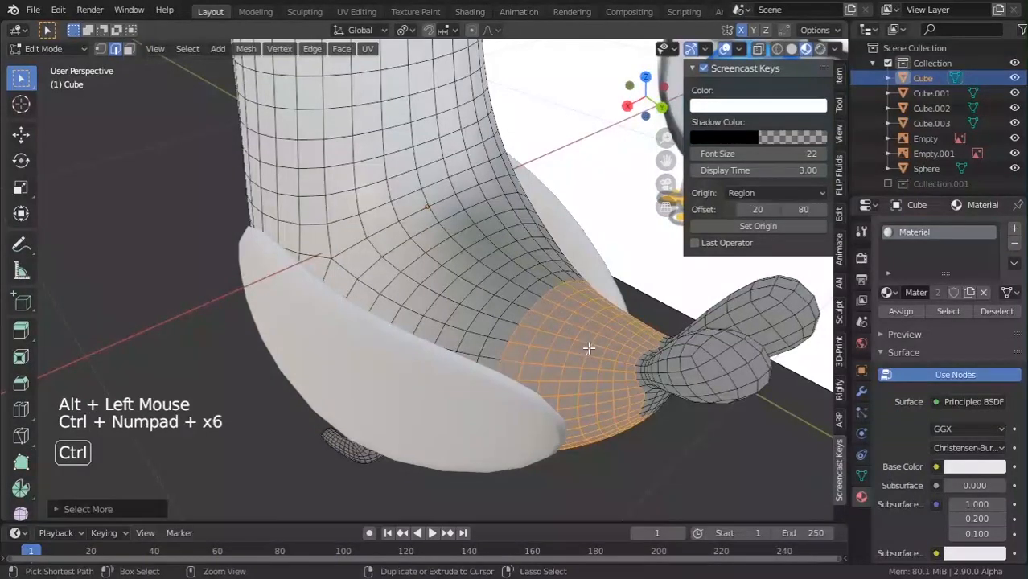
key(ctrl+KP_Add)
key(ctrl+KP_Add)
key(ctrl+KP_Add)
key(ctrl+KP_Add)
key(ctrl+KP_Add)
key(ctrl+KP_Add)
key(ctrl+KP_Add)
key(ctrl+KP_Add)
key(ctrl+KP_Add)
key(ctrl+KP_Add)
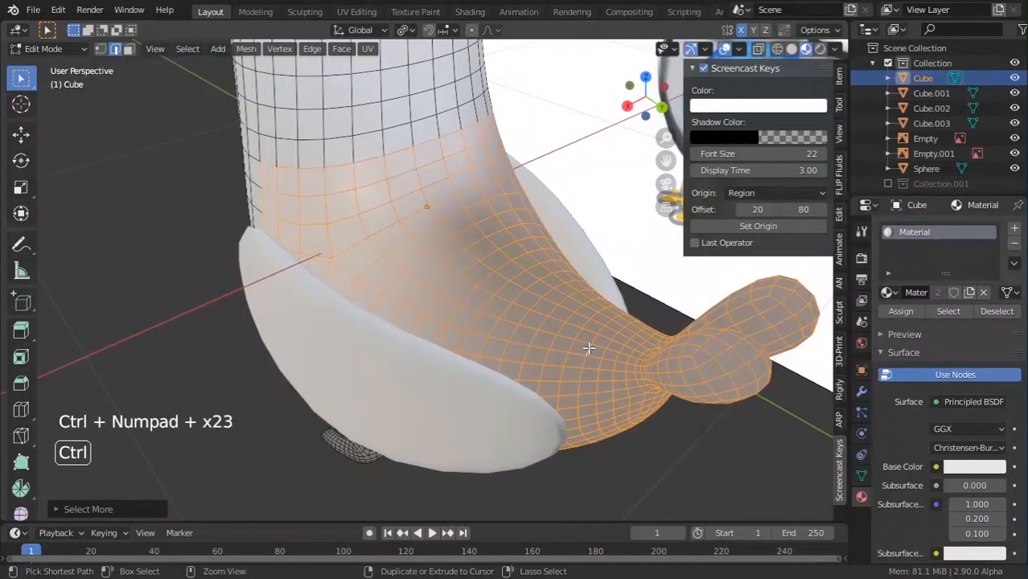
scroll(569, 376, down, 2)
Circle-select faces on the bird's side, then orbit beneath the body.
middle_drag(567, 379, 647, 350)
scroll(644, 294, up, 1)
scroll(647, 351, up, 1)
key(c)
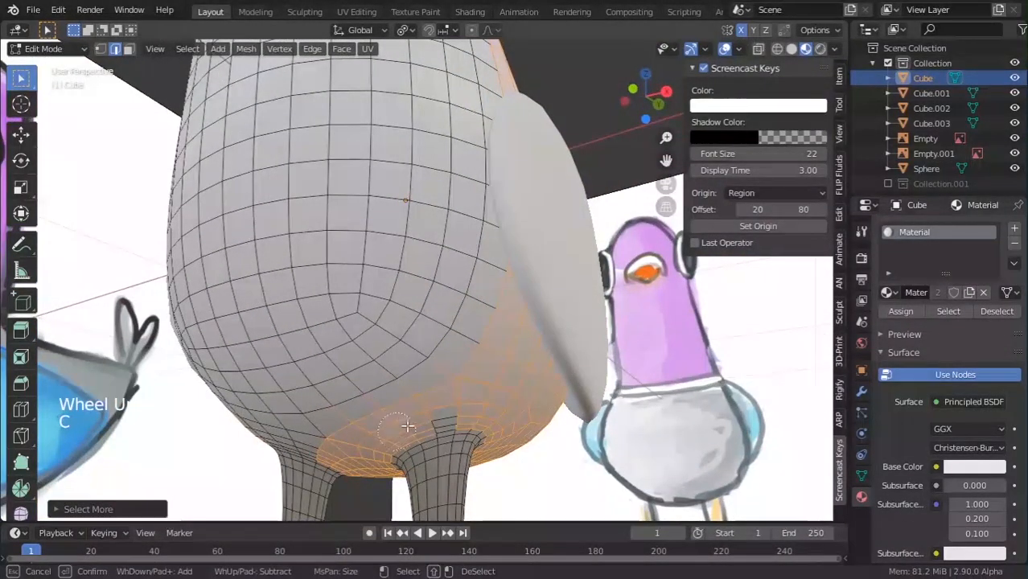
right_click(499, 440)
shift+middle_drag(499, 439, 516, 348)
scroll(516, 319, up, 4)
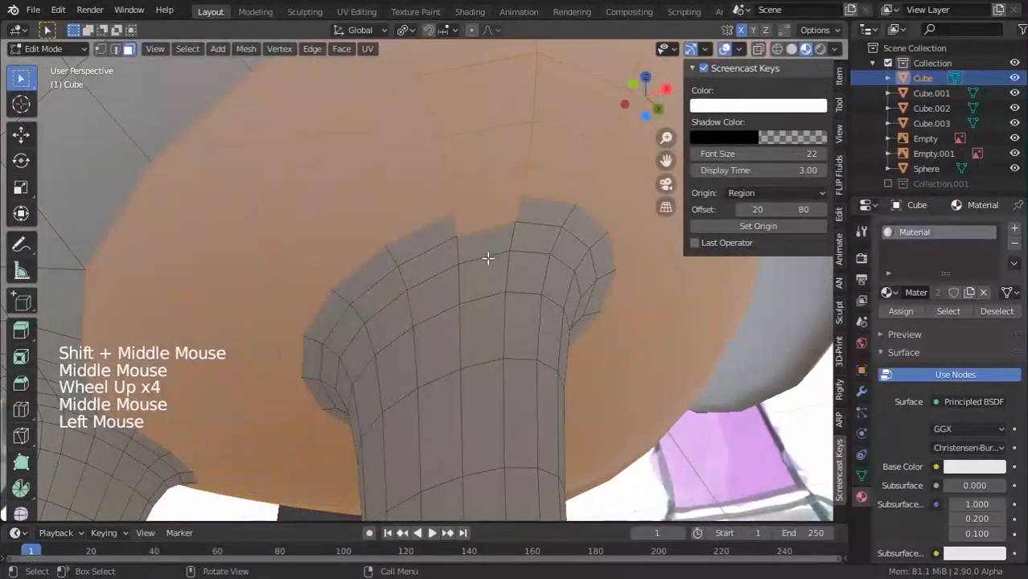
Circle-select the belly faces, removing a stray patch and filling gaps at the selection's edge.
key(c)
scroll(484, 258, down, 8)
mouse_move(482, 258)
middle_down()
mouse_move(466, 259)
mouse_move(475, 267)
middle_up()
scroll(475, 267, up, 1)
middle_drag(474, 267, 500, 286)
key(c)
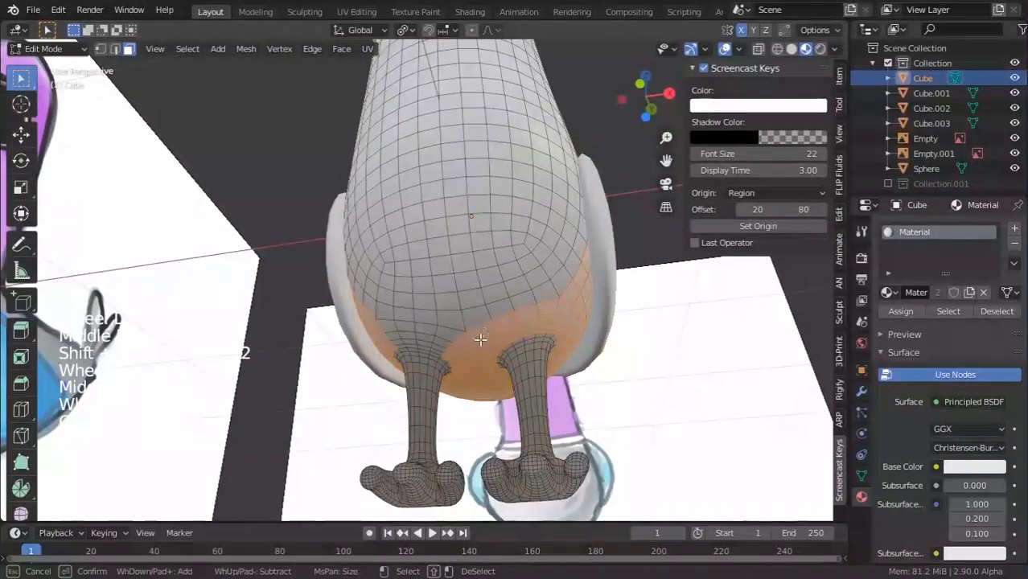
drag(471, 336, 402, 333)
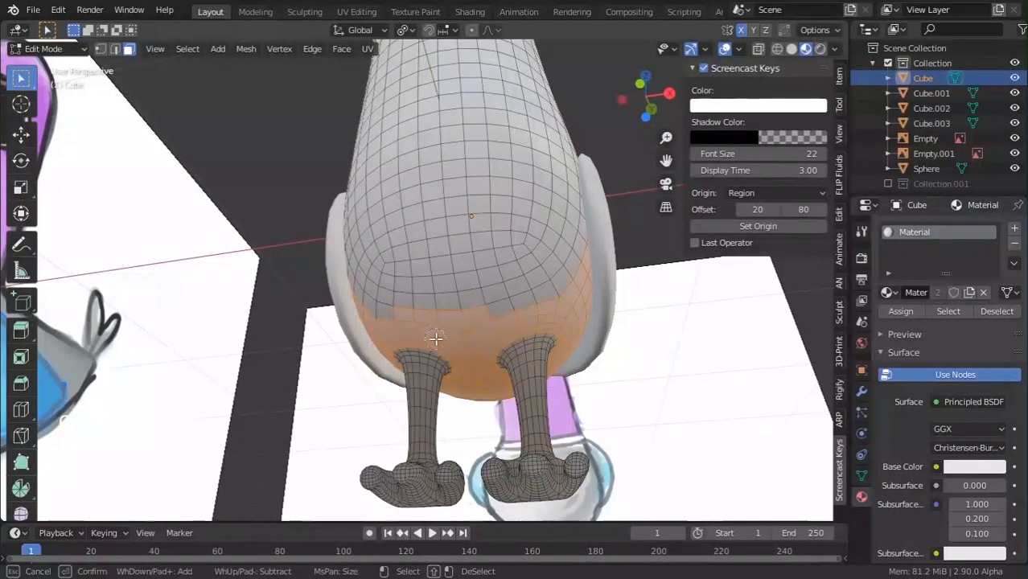
mouse_move(454, 341)
middle_down()
mouse_move(482, 310)
mouse_move(465, 323)
middle_up()
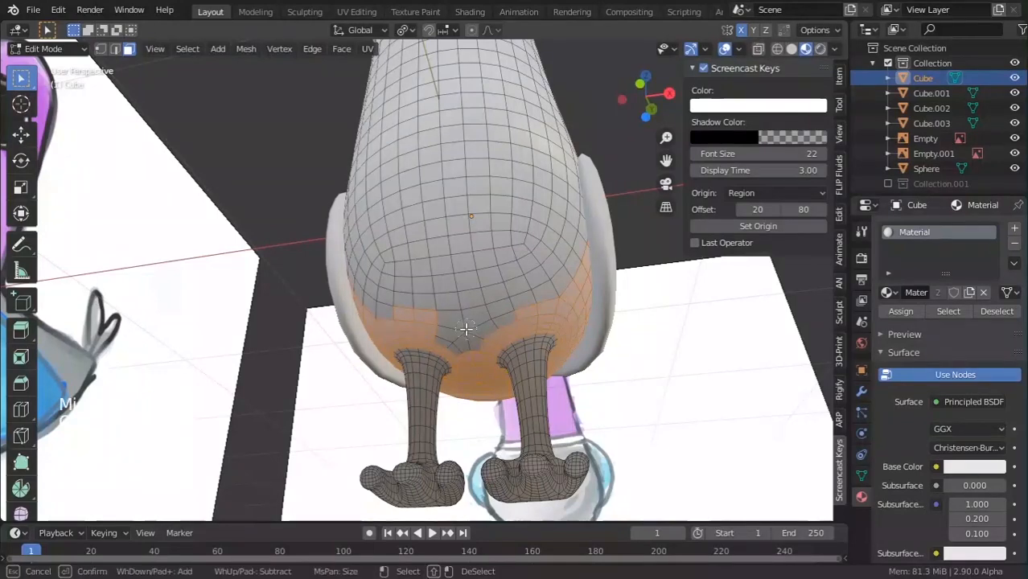
mouse_move(461, 324)
mouse_down()
mouse_move(486, 322)
mouse_move(466, 291)
mouse_move(397, 299)
mouse_up()
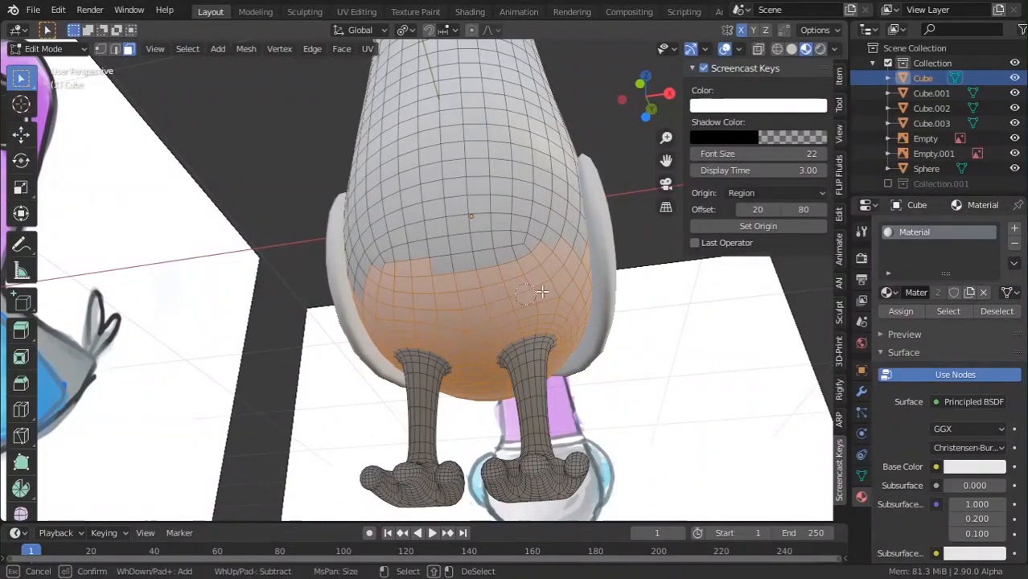
drag(537, 291, 427, 274)
key(Escape)
Add the front lower-body faces to the selection, orbiting around the body to check coverage.
scroll(514, 268, up, 4)
mouse_move(505, 328)
middle_down()
mouse_move(514, 268)
mouse_move(490, 321)
mouse_move(477, 299)
mouse_move(481, 344)
mouse_move(450, 393)
mouse_move(523, 389)
middle_up()
scroll(478, 299, down, 3)
scroll(481, 344, down, 3)
key(c)
mouse_move(488, 365)
mouse_down()
mouse_move(480, 322)
mouse_move(381, 319)
mouse_up()
key(Escape)
middle_drag(358, 301, 408, 296)
key(c)
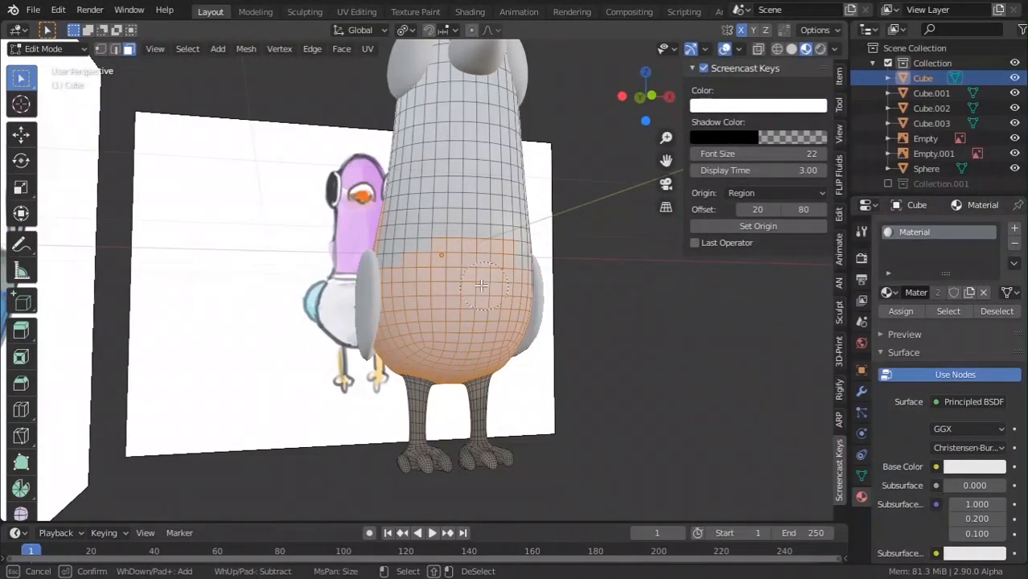
middle_drag(480, 286, 434, 295)
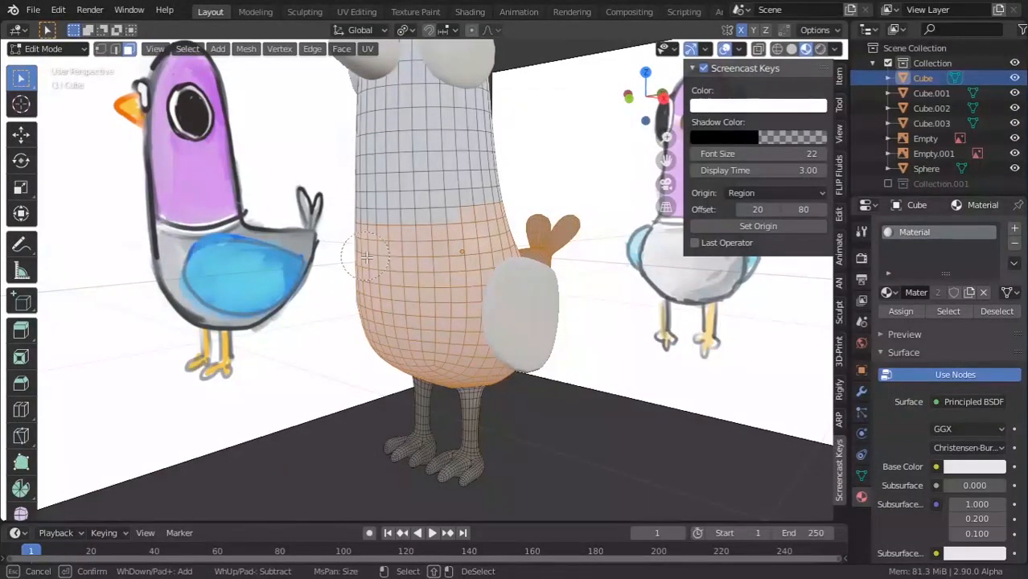
middle_drag(366, 256, 436, 243)
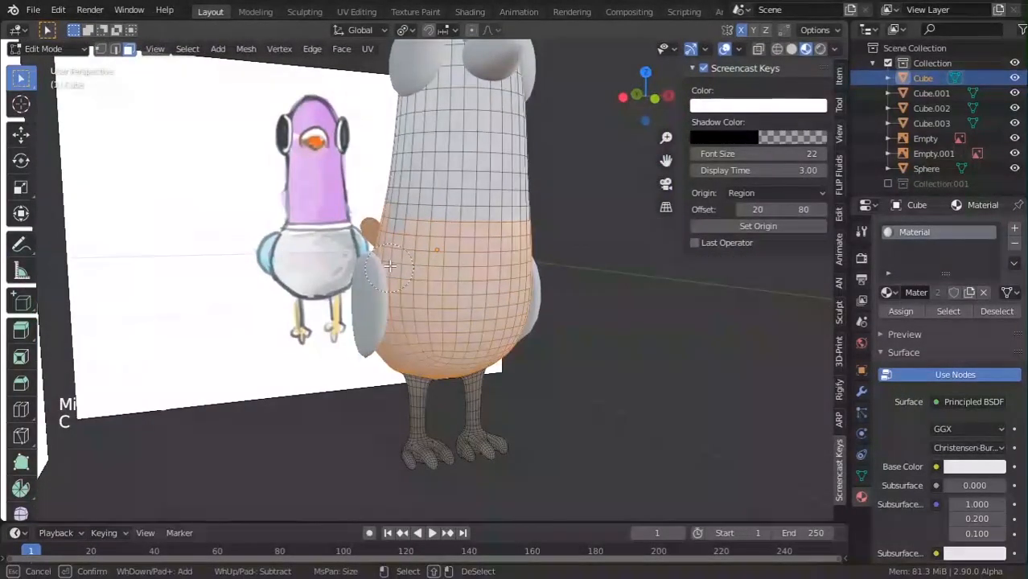
shift+middle_drag(389, 266, 384, 273)
middle_drag(384, 274, 380, 285)
scroll(381, 288, up, 1)
Brush in the remaining lower-body faces from a frontal view and inspect the whole bird.
key(c)
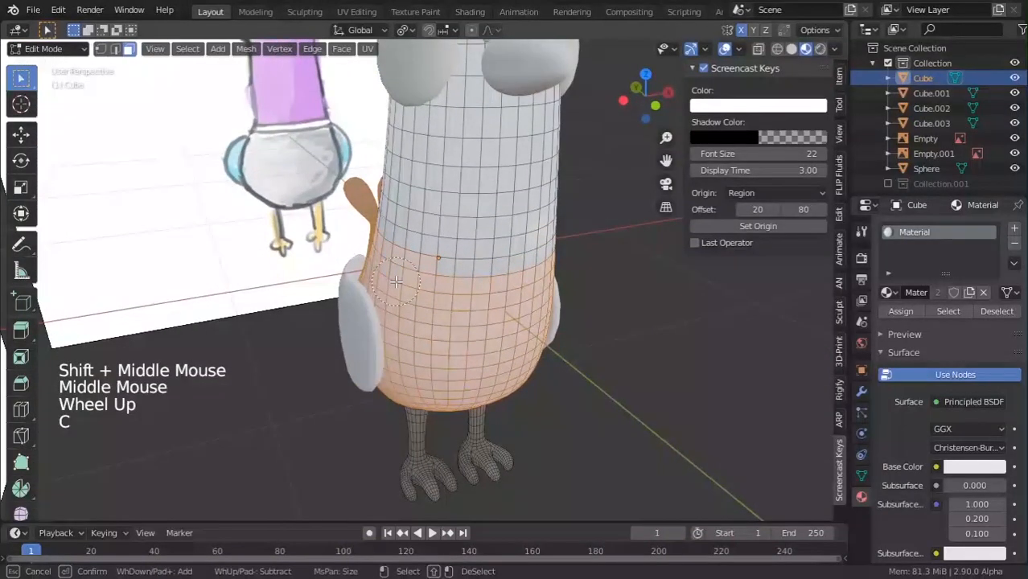
middle_drag(530, 316, 519, 309)
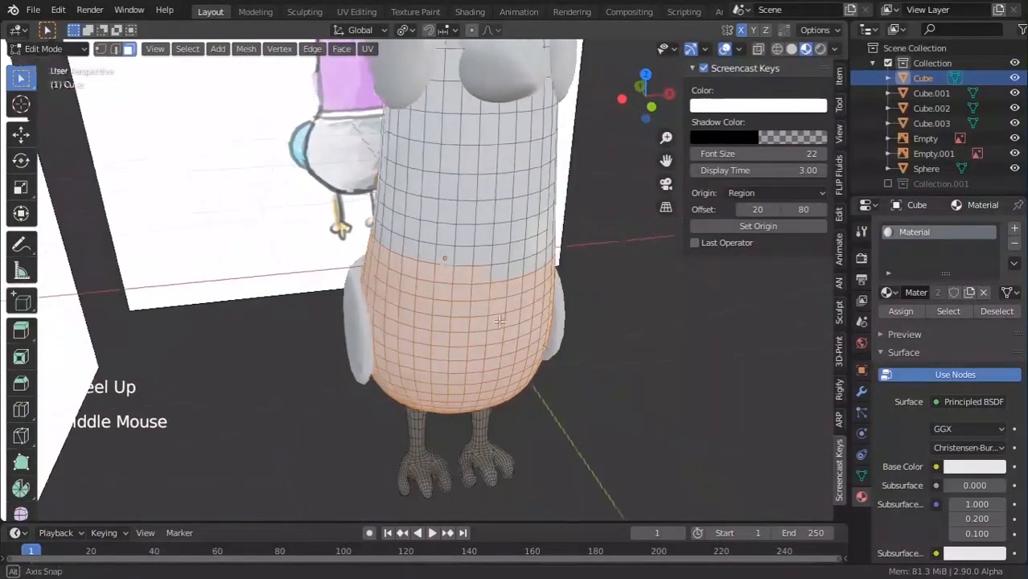
scroll(514, 307, up, 2)
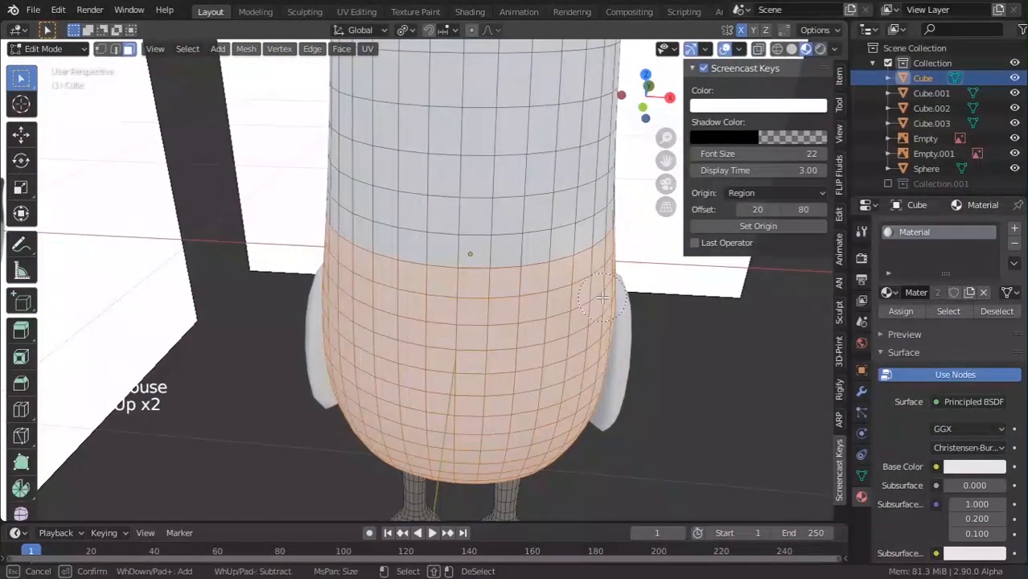
key(Escape)
scroll(601, 296, down, 6)
middle_drag(601, 296, 498, 288)
scroll(498, 288, up, 5)
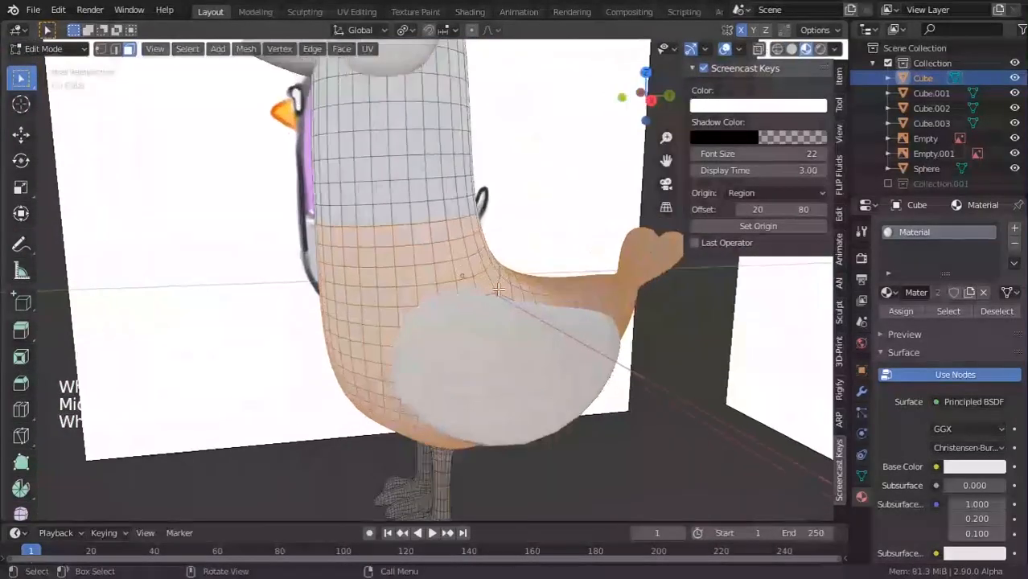
scroll(602, 321, down, 1)
scroll(602, 321, down, 2)
middle_drag(601, 320, 648, 308)
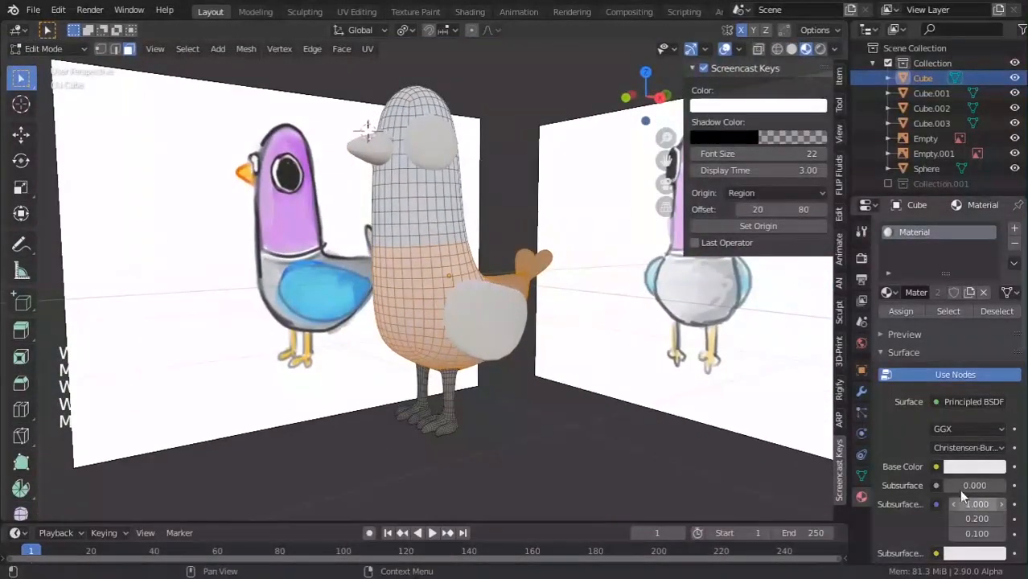
Add a second material slot with a new material, sampling a grey base colour from the pigeon.
click(1013, 230)
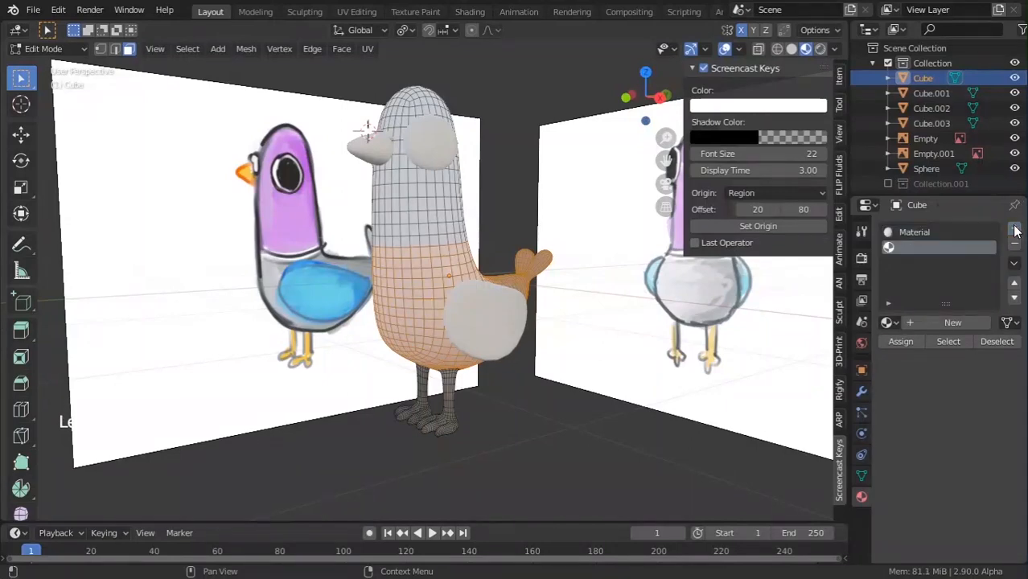
click(957, 323)
click(963, 497)
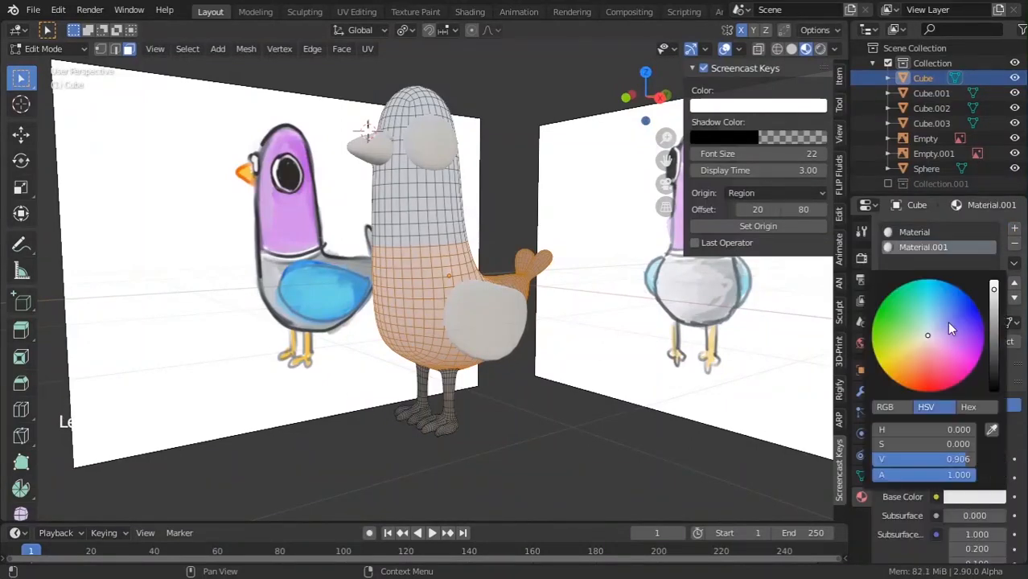
click(993, 432)
click(272, 274)
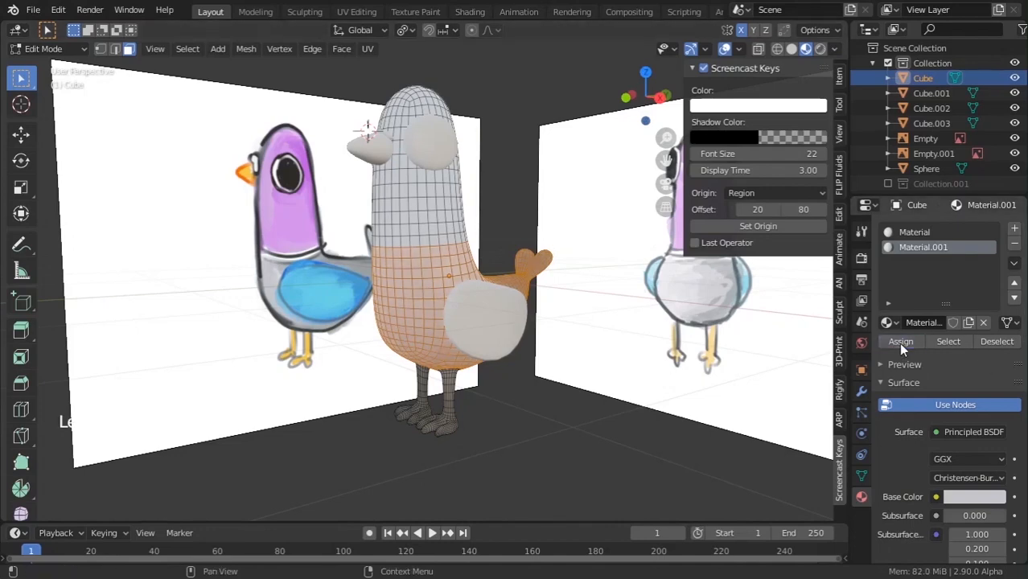
key(Tab)
scroll(412, 341, down, 1)
middle_drag(418, 342, 447, 353)
scroll(447, 354, down, 1)
mouse_move(447, 354)
middle_down()
mouse_move(463, 360)
mouse_move(423, 385)
mouse_move(446, 374)
middle_up()
scroll(423, 384, up, 4)
Compare with the reference and change the new material's base colour to a brighter teal.
key(alt+Tab)
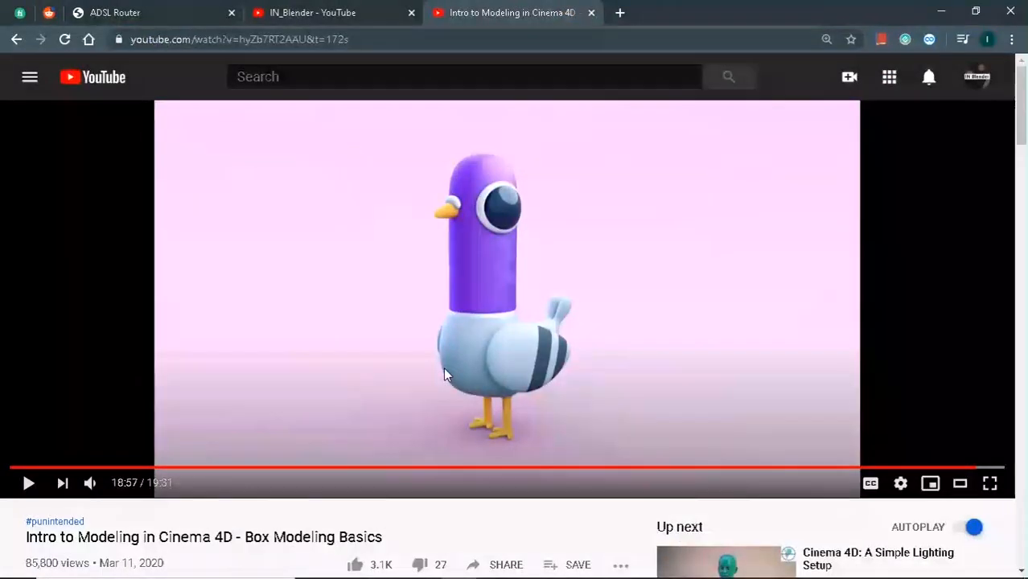
key(alt+Tab)
click(969, 478)
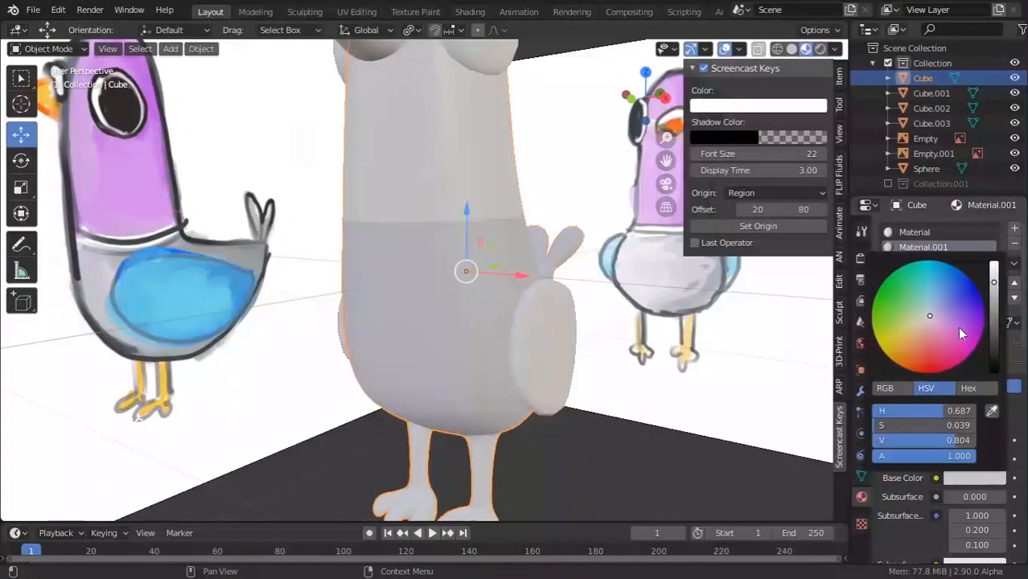
drag(928, 300, 924, 295)
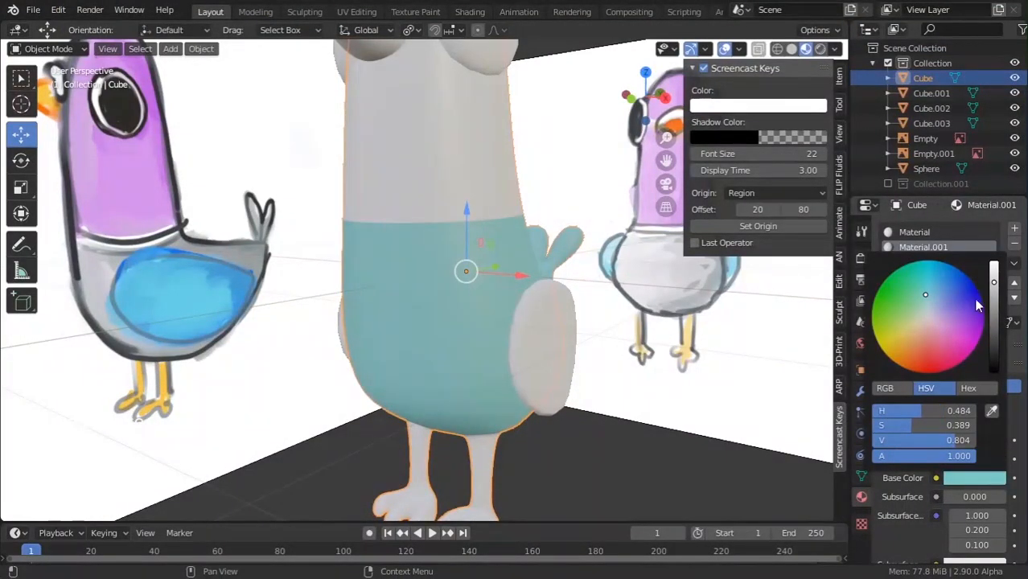
mouse_move(992, 293)
mouse_down()
mouse_move(993, 309)
mouse_move(994, 276)
mouse_up()
middle_drag(611, 329, 348, 358)
scroll(370, 366, up, 3)
key(Tab)
scroll(440, 387, up, 2)
In edge select mode, slide the edge loop above the teal band to a new position.
alt+click(458, 431)
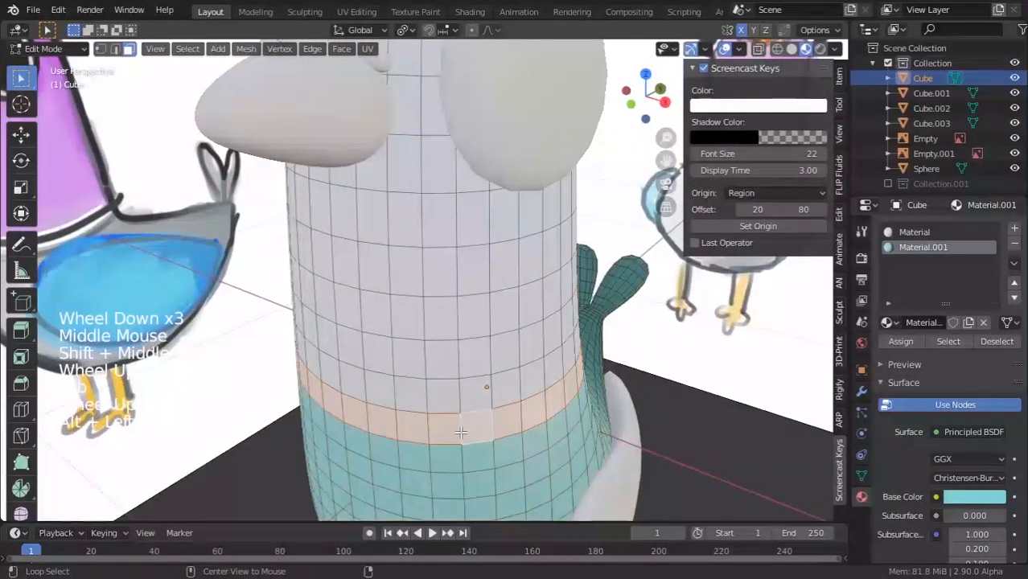
click(115, 49)
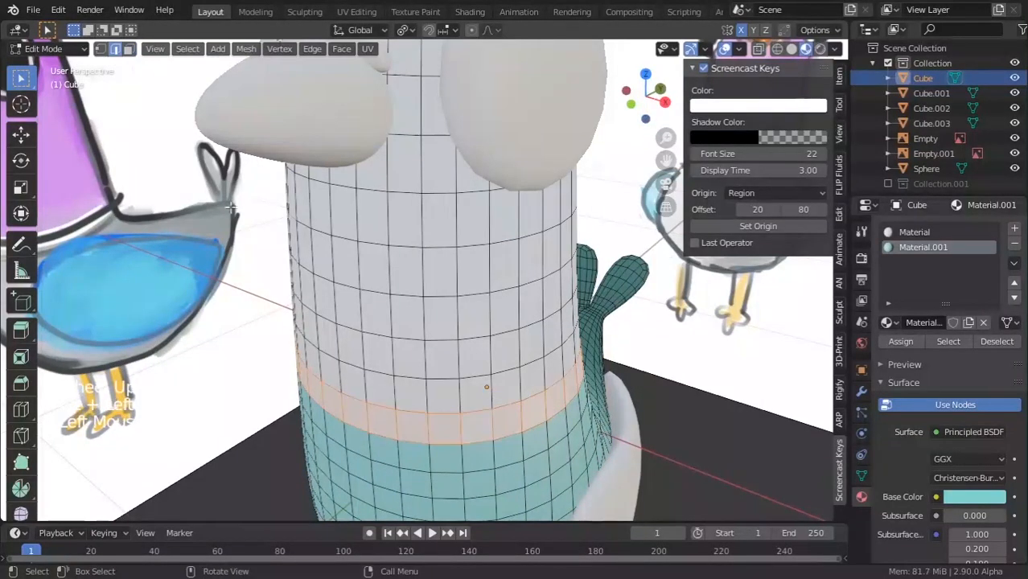
alt+click(422, 438)
key(g)
key(g)
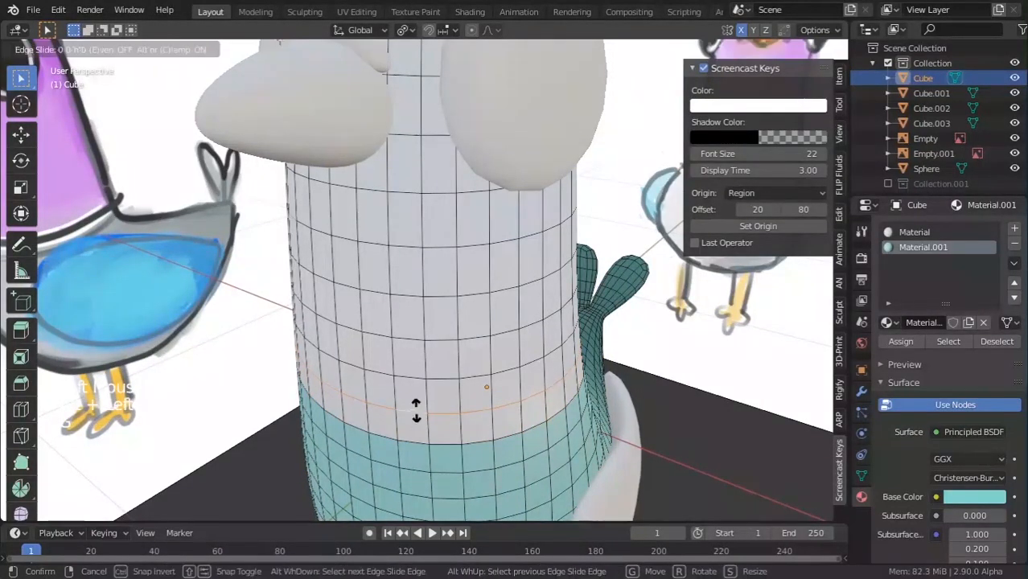
click(417, 434)
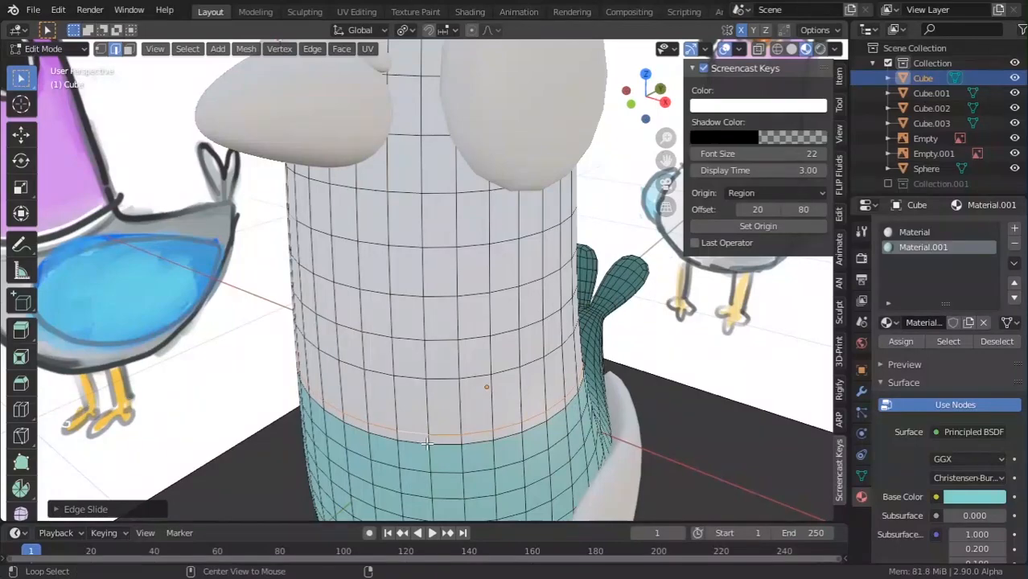
alt+click(657, 358)
Select a head face, grow the selection over the upper body, then shrink it by one ring.
key(alt+Tab)
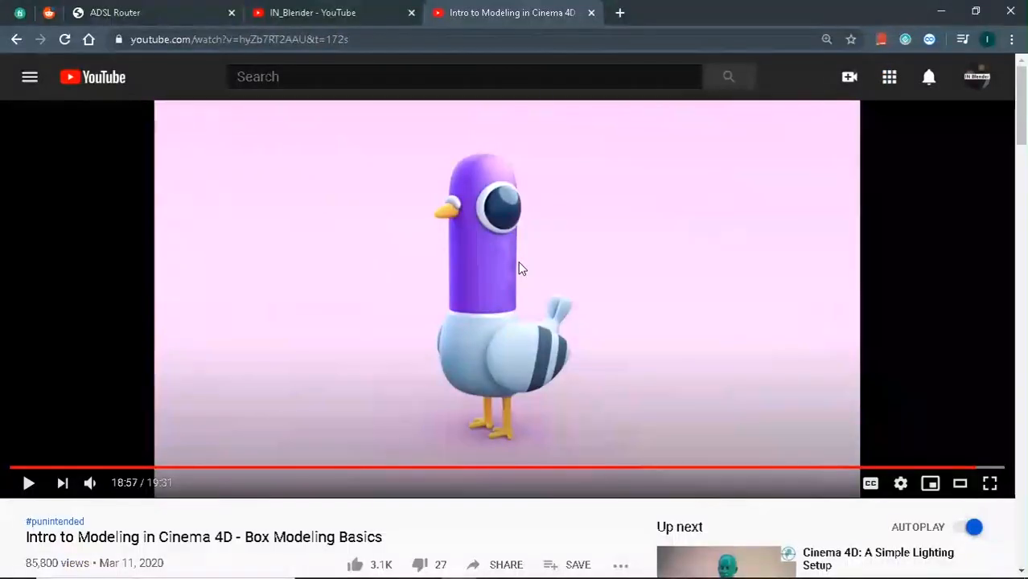
key(alt+Tab)
scroll(458, 338, down, 5)
middle_drag(457, 339, 412, 223)
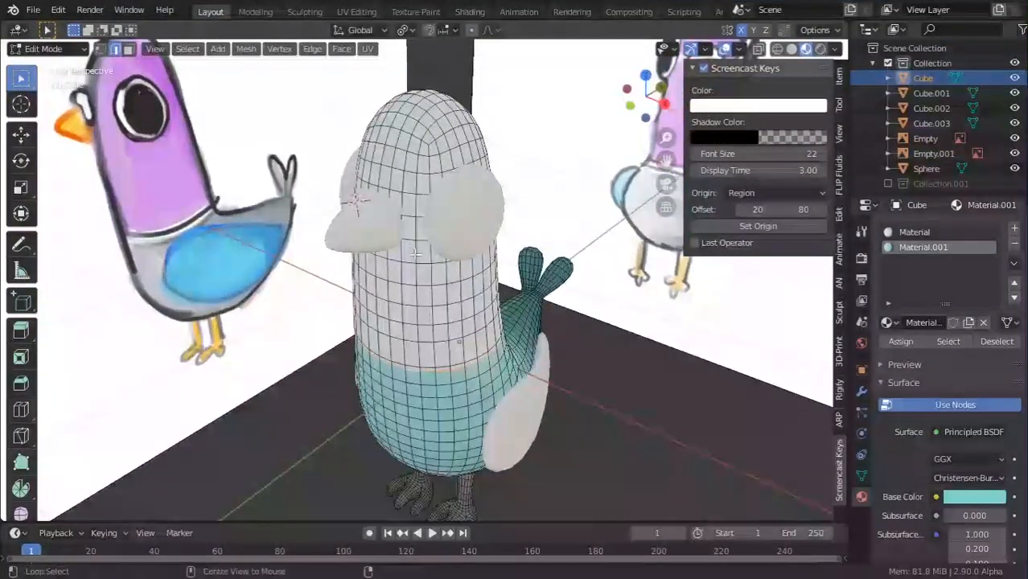
click(405, 218)
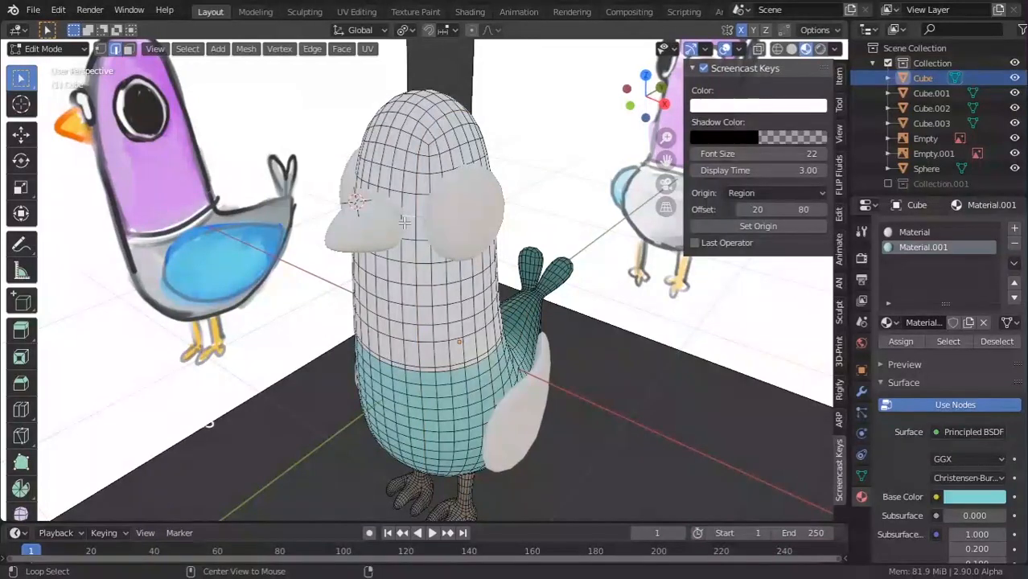
key(ctrl+KP_Add)
key(ctrl+KP_Add)
key(ctrl+KP_Add)
key(ctrl+KP_Add)
key(ctrl+KP_Add)
key(ctrl+KP_Add)
key(ctrl+KP_Add)
key(ctrl+KP_Add)
key(ctrl+KP_Add)
key(ctrl+KP_Add)
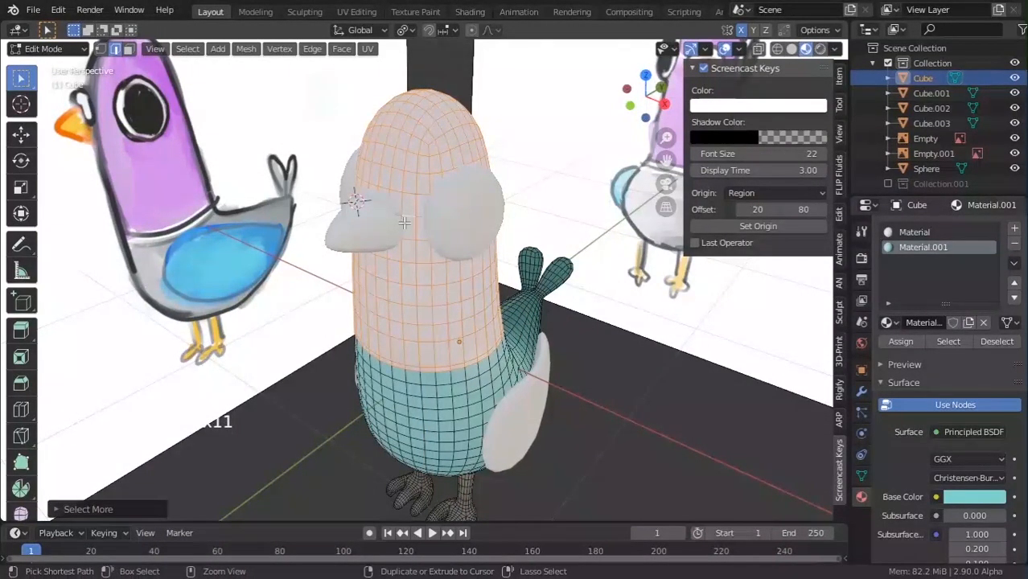
key(ctrl+KP_Subtract)
scroll(405, 217, down, 3)
middle_drag(404, 216, 483, 208)
scroll(483, 213, up, 5)
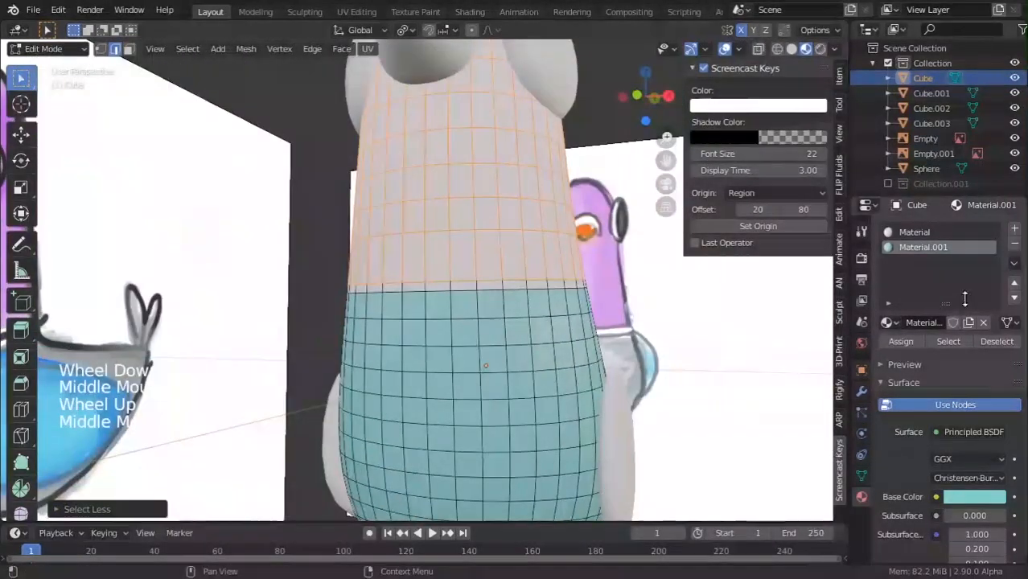
Add a third material slot with a new material coloured pinkish lavender.
click(1014, 229)
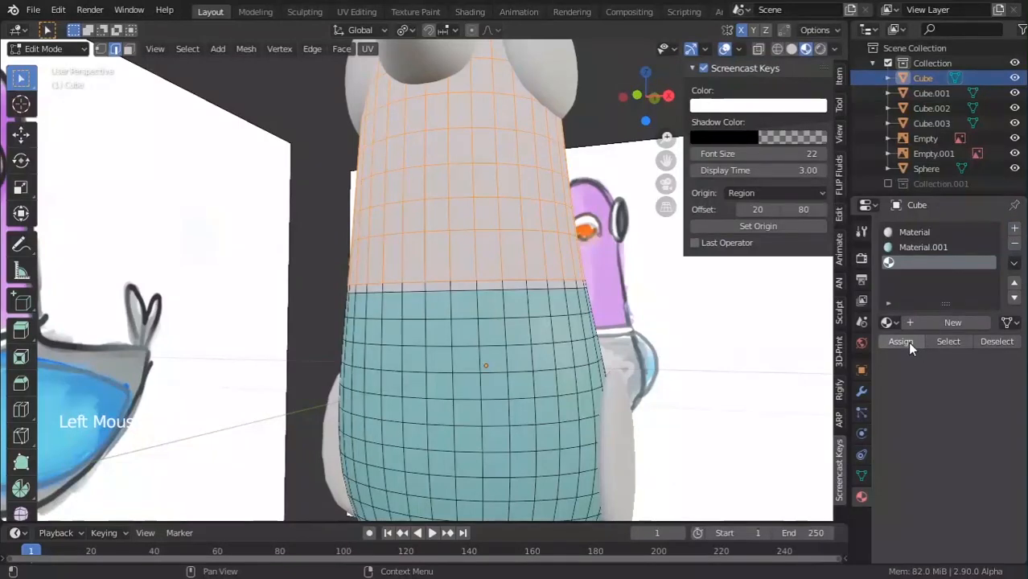
click(926, 322)
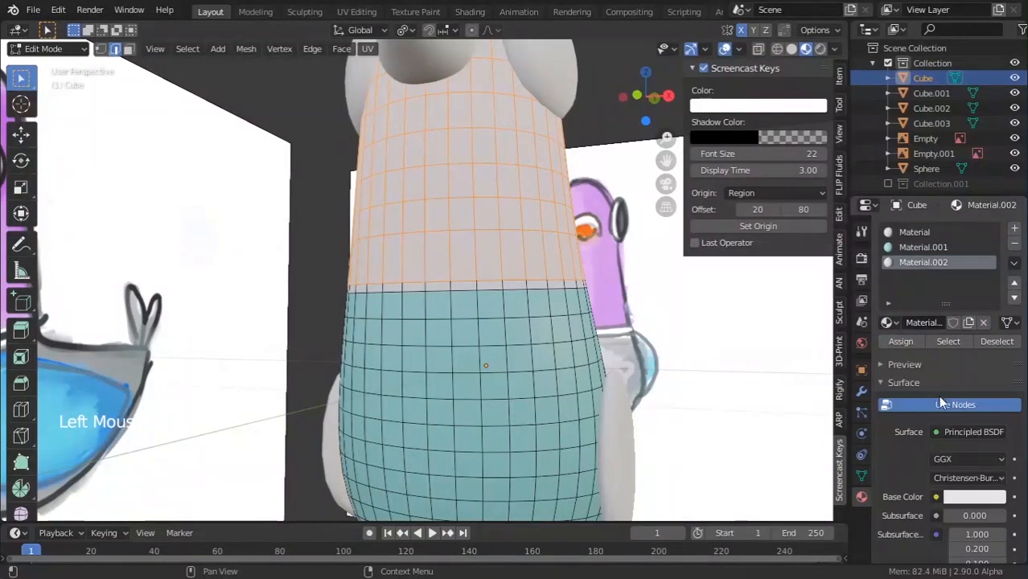
click(971, 498)
click(948, 317)
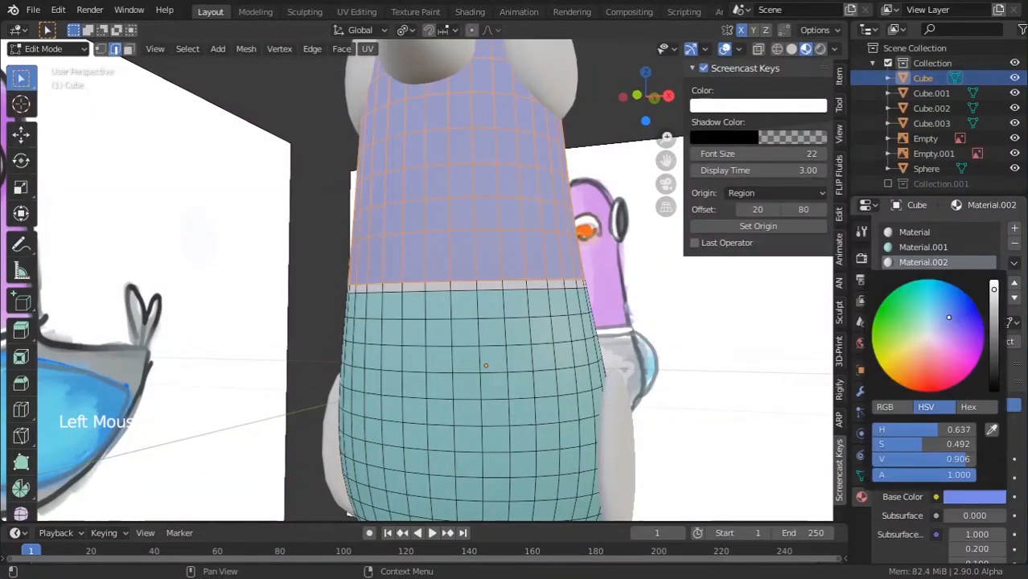
drag(959, 347, 953, 369)
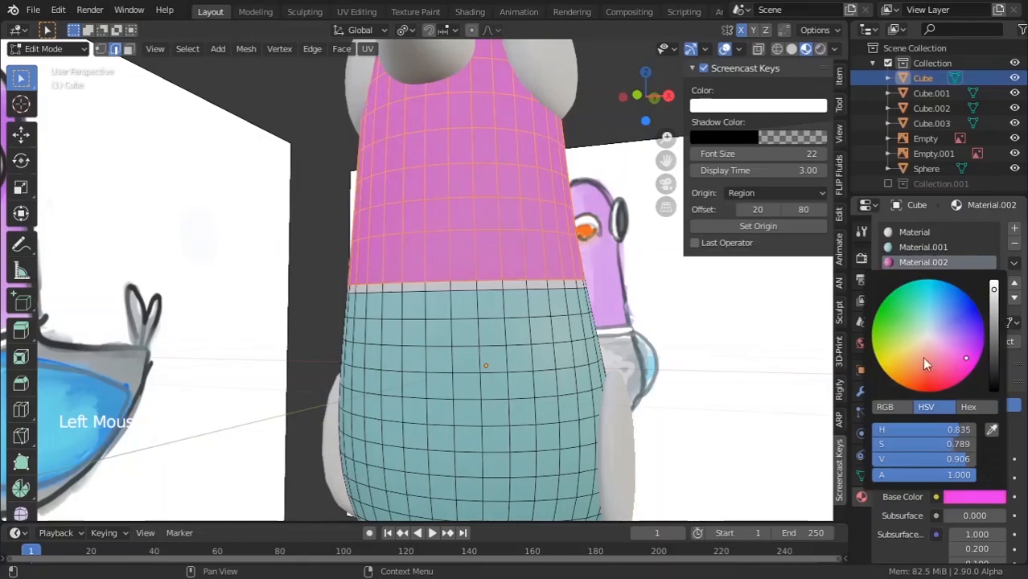
scroll(201, 266, down, 5)
scroll(193, 258, up, 2)
middle_drag(201, 265, 219, 292)
key(Tab)
scroll(194, 259, down, 3)
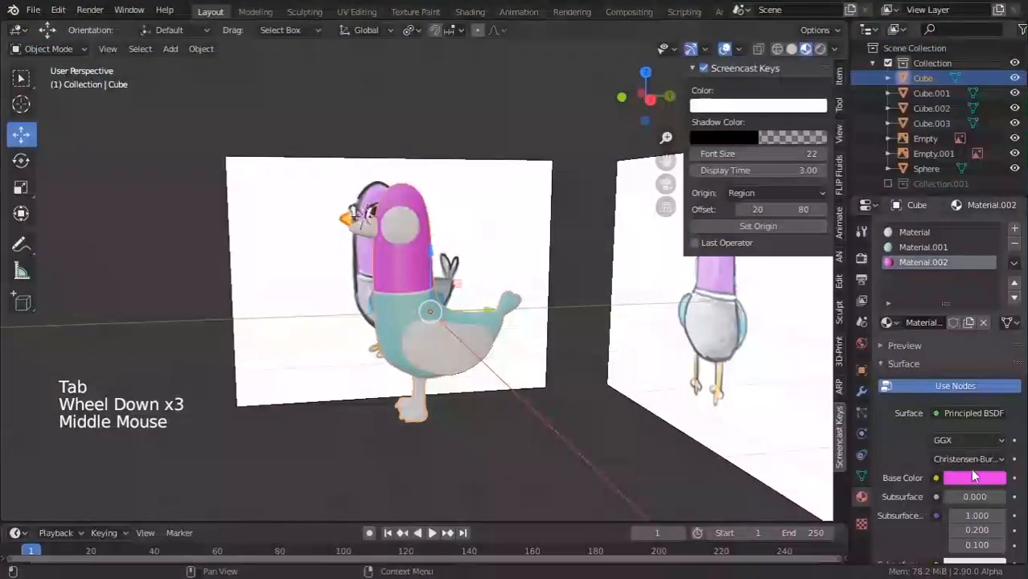
Darken the head material's base colour to purple.
click(972, 478)
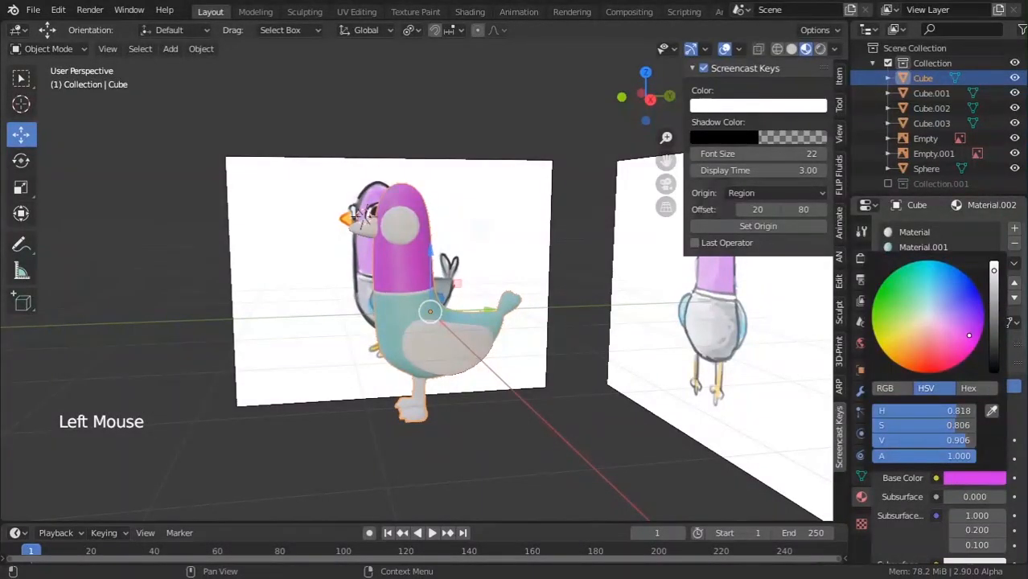
drag(994, 279, 994, 305)
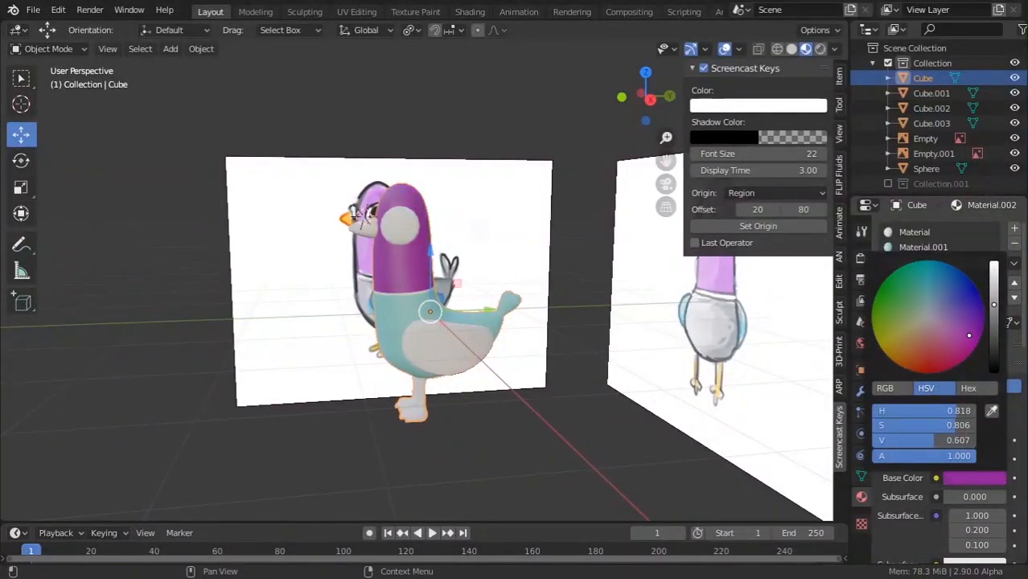
click(595, 486)
middle_drag(526, 441, 566, 429)
scroll(566, 428, up, 4)
key(alt+Tab)
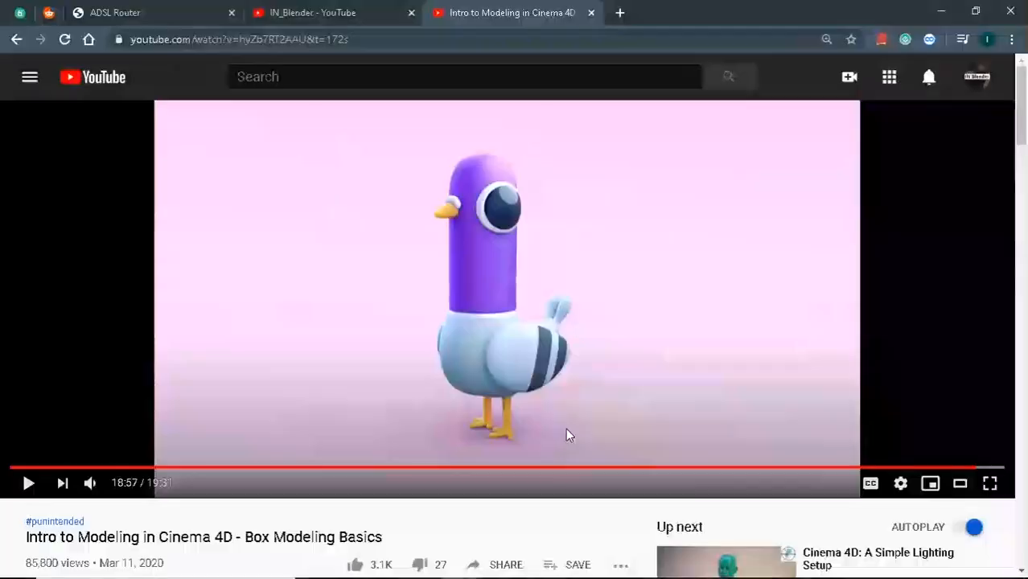
key(alt+Tab)
key(alt+Tab)
key(alt+Tab)
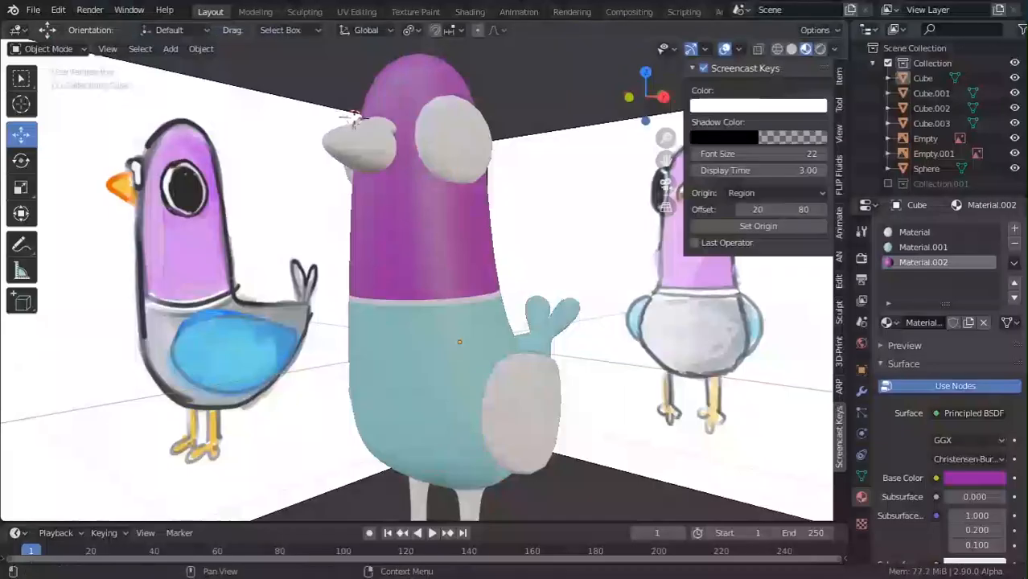
Shift the head colour to a bluer purple (H 0.761, S 0.706, V 0.613) and select the wing.
click(989, 479)
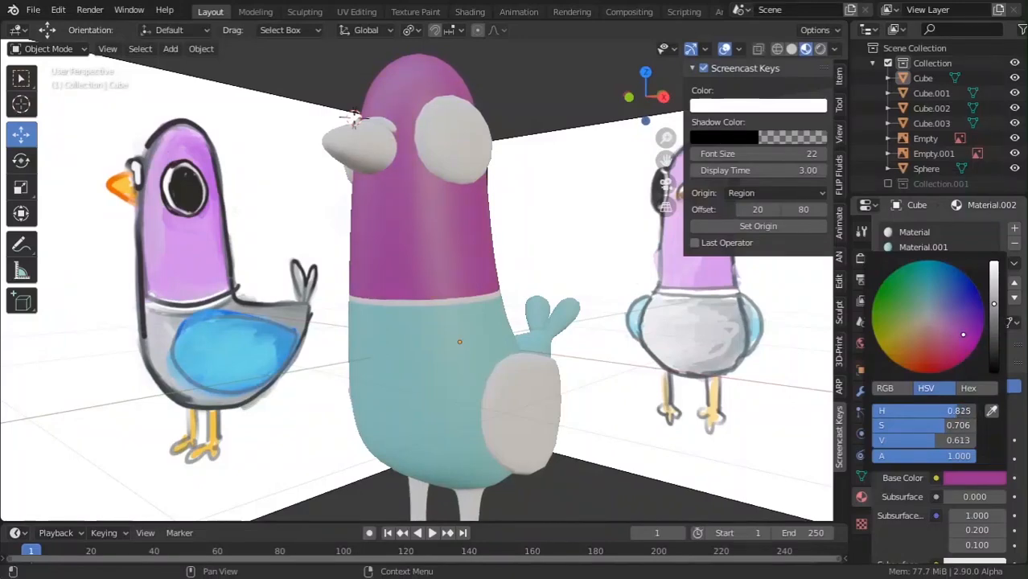
drag(965, 325, 966, 311)
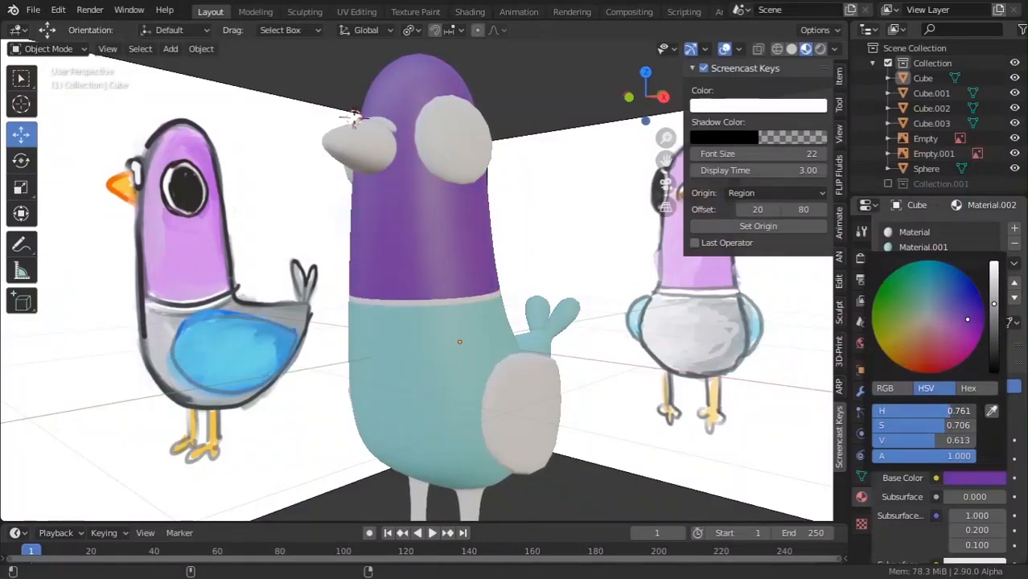
scroll(448, 395, down, 5)
middle_drag(448, 395, 450, 421)
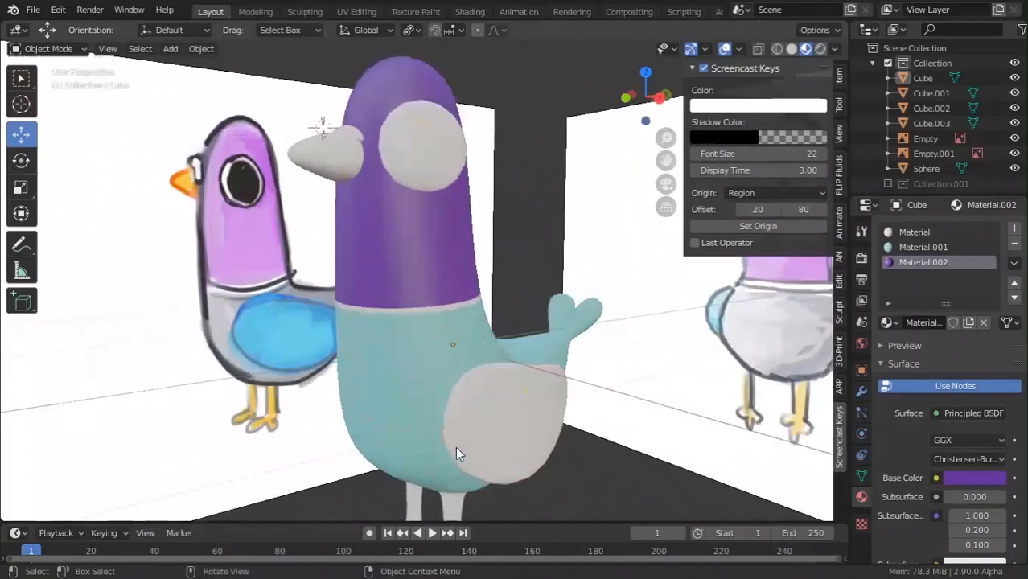
click(516, 330)
scroll(516, 331, down, 4)
key(alt+Tab)
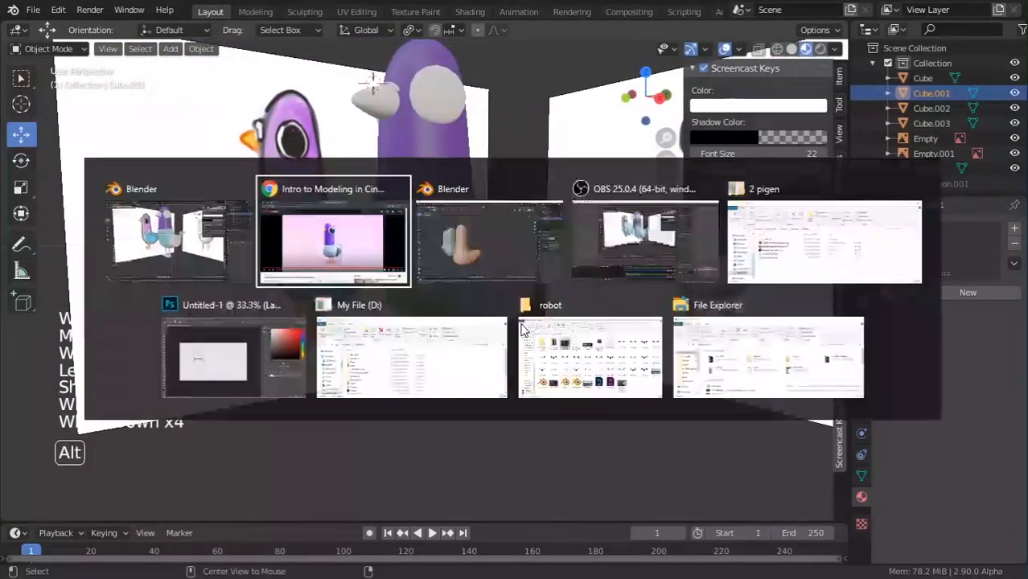
Add two vertical loop cuts across the middle of the wing mesh Cube.001.
key(alt+Tab)
scroll(475, 351, up, 2)
key(Tab)
middle_drag(546, 337, 464, 318)
scroll(464, 318, up, 2)
key(ctrl+r)
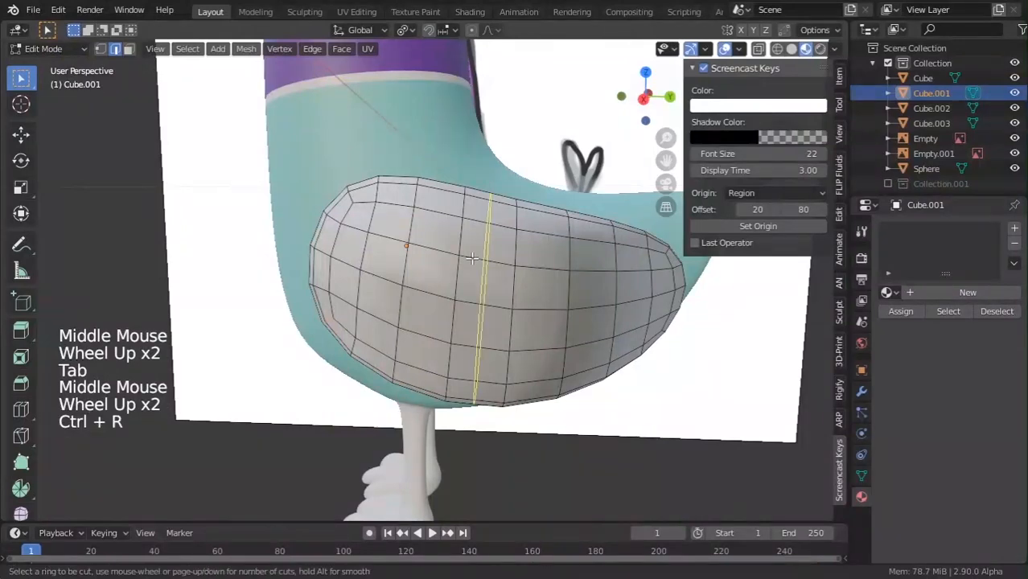
click(471, 258)
click(547, 268)
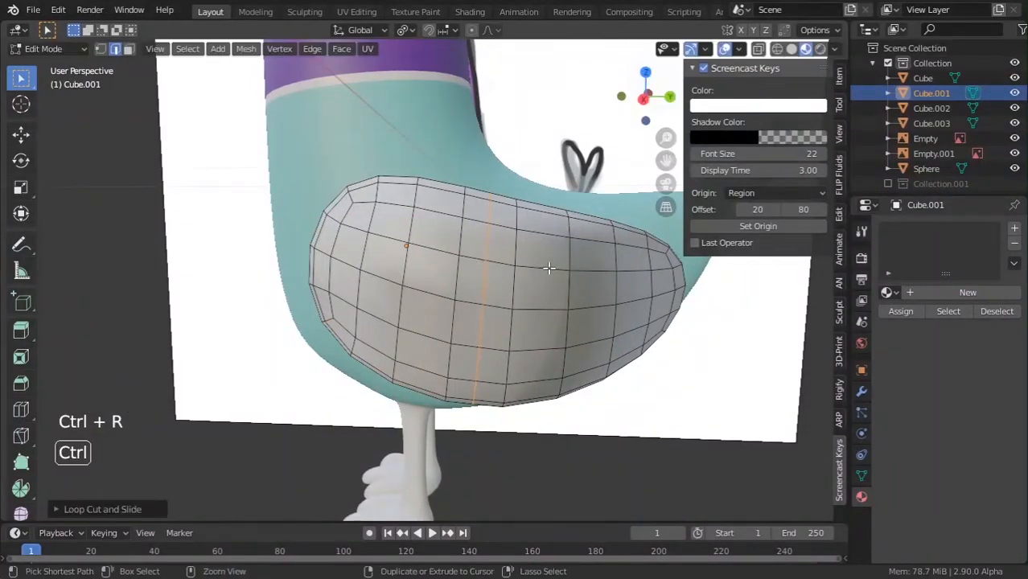
key(ctrl+r)
click(528, 271)
click(548, 272)
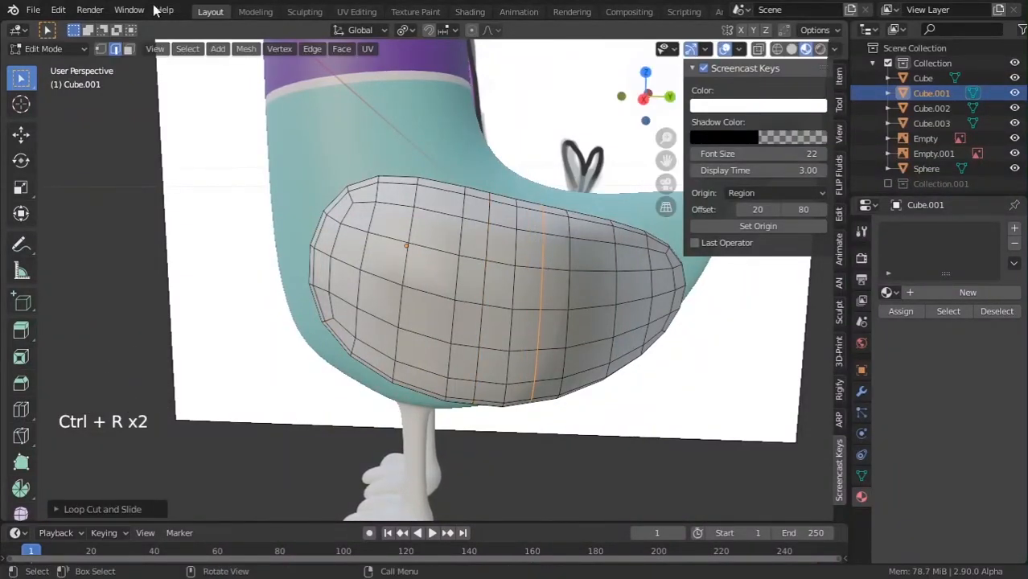
Select two vertical face strips on the wing in face select mode.
click(129, 48)
alt+click(560, 275)
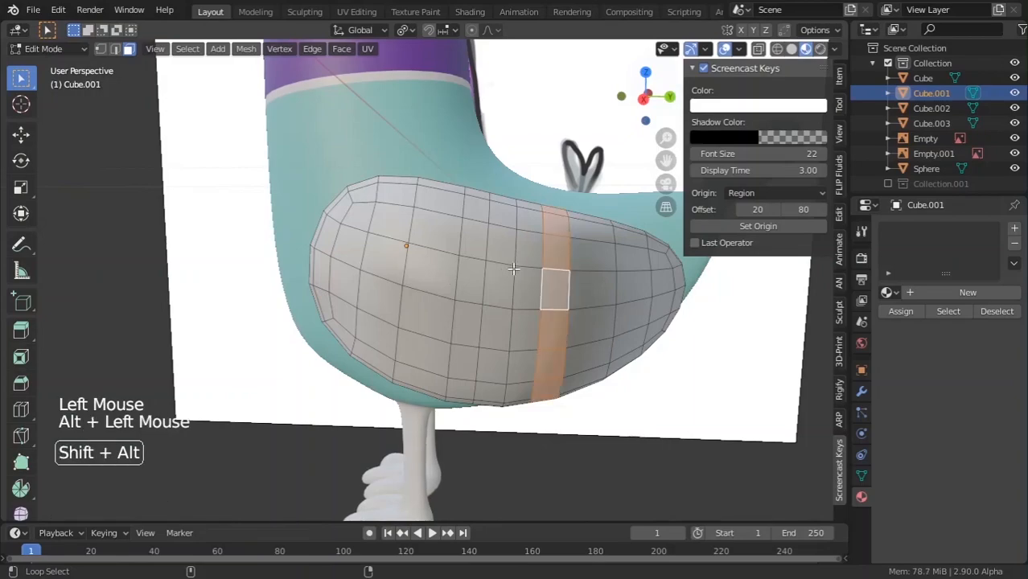
alt+shift+click(507, 260)
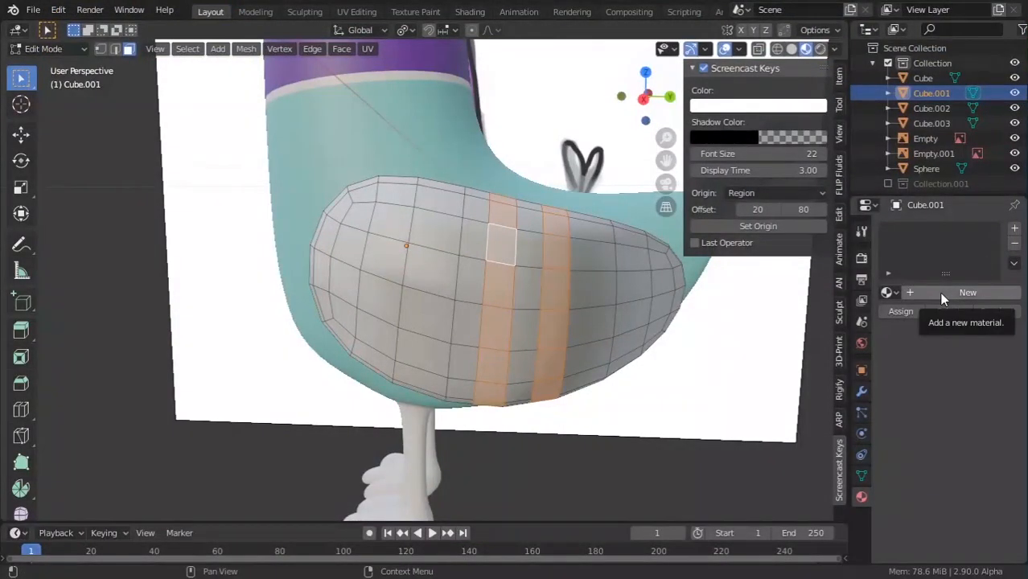
Add a second material slot to the wing and assign a new stripe material to the selected faces, coloured dark purple.
click(939, 292)
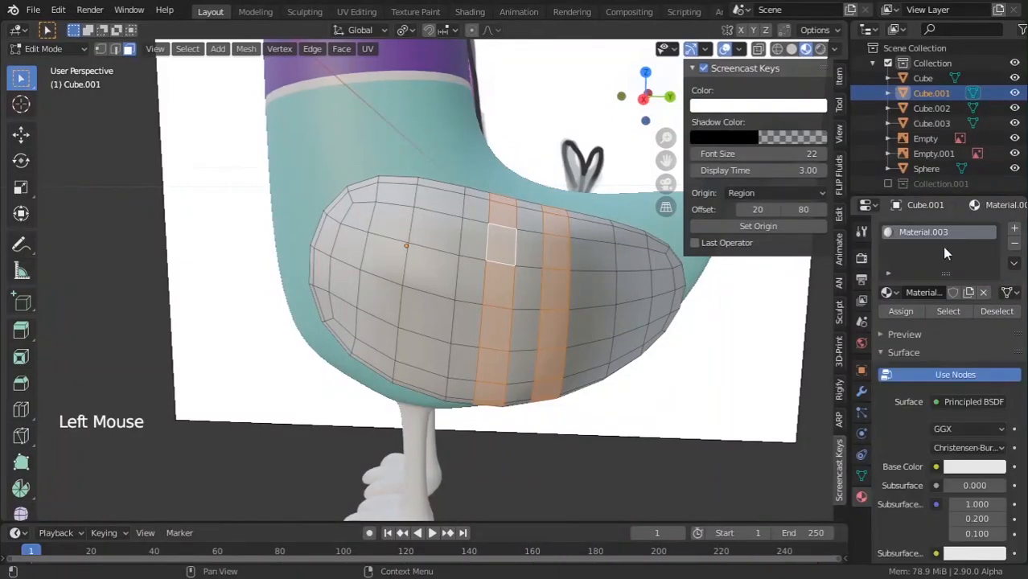
click(1014, 228)
click(961, 320)
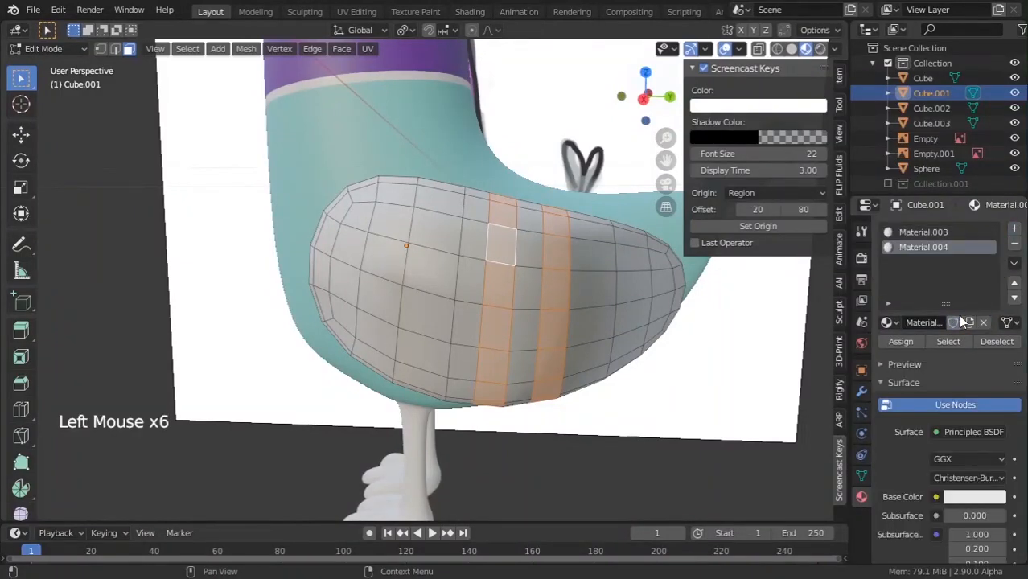
click(905, 341)
click(906, 340)
click(905, 340)
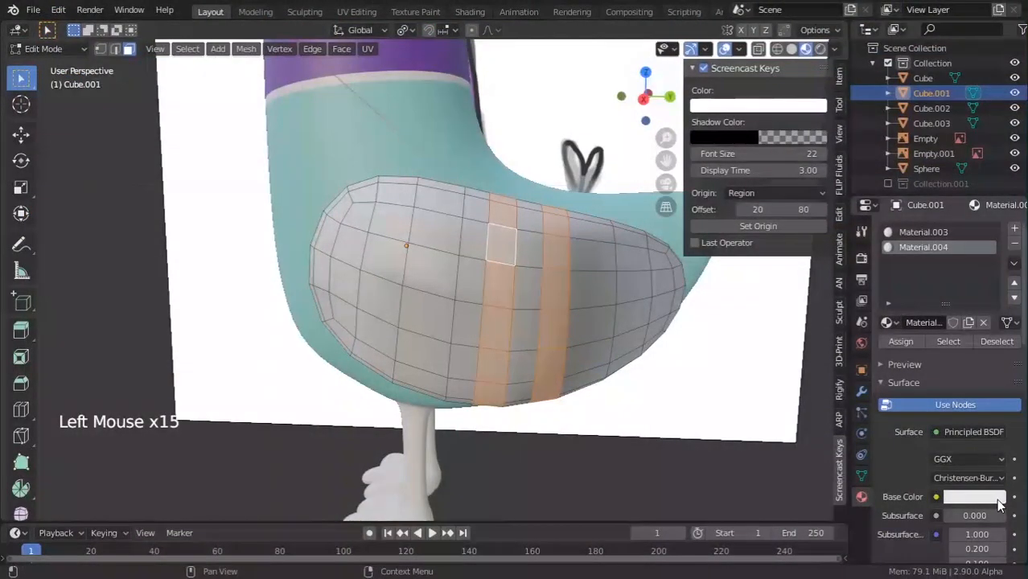
click(996, 499)
click(982, 502)
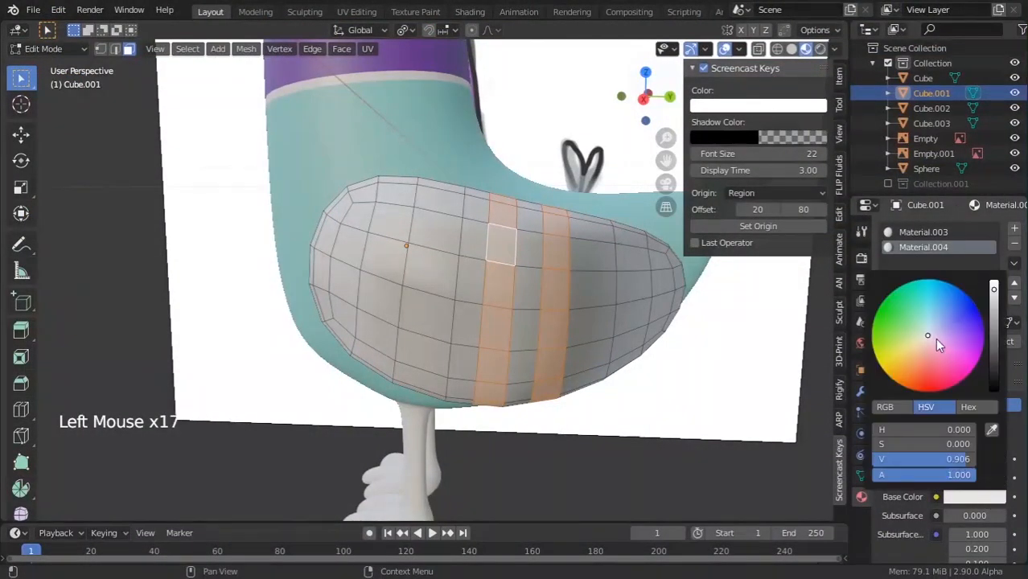
drag(936, 345, 963, 326)
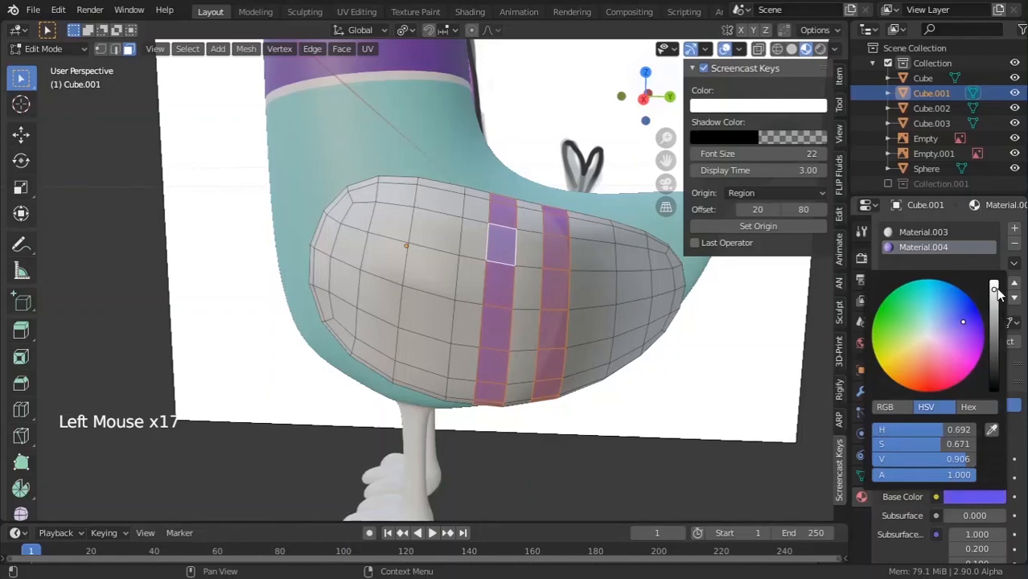
drag(997, 294, 995, 326)
Refine the stripe colour through crimson and navy to a saturated dark blue, checking against the reference video.
key(Tab)
middle_drag(574, 304, 593, 306)
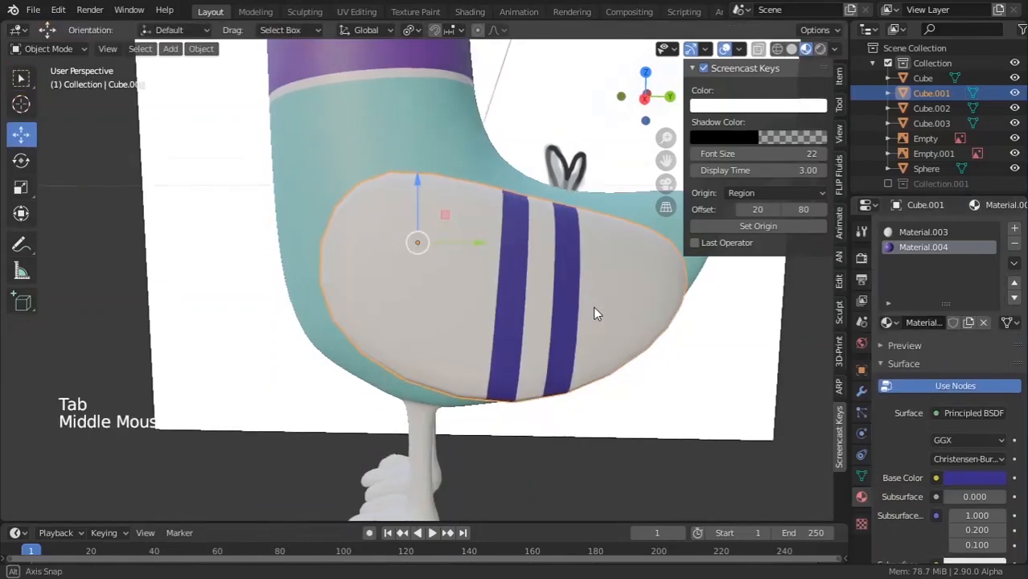
scroll(593, 306, down, 2)
click(965, 478)
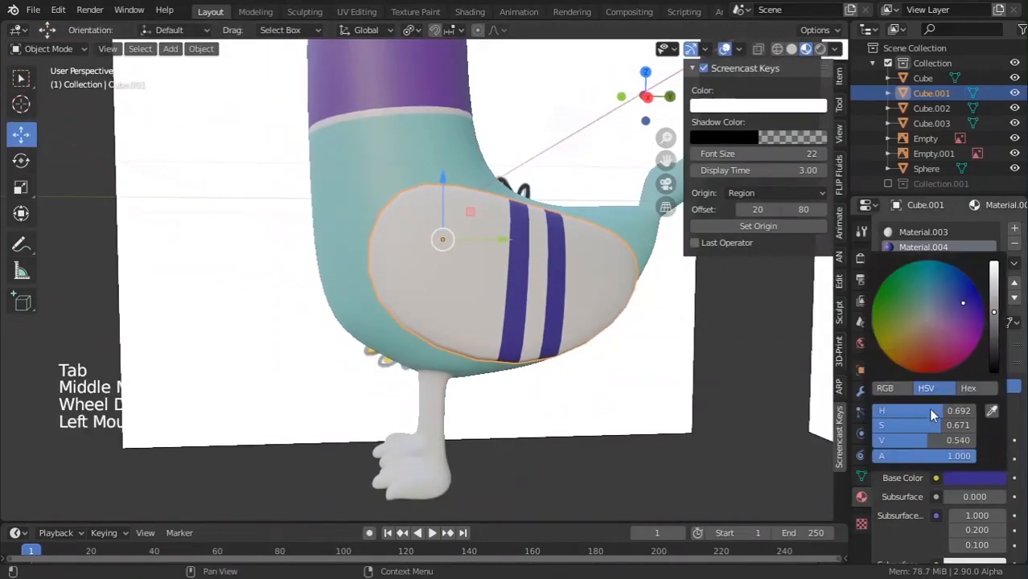
mouse_move(963, 303)
mouse_down()
mouse_move(940, 348)
mouse_move(960, 309)
mouse_move(924, 281)
mouse_move(953, 293)
mouse_up()
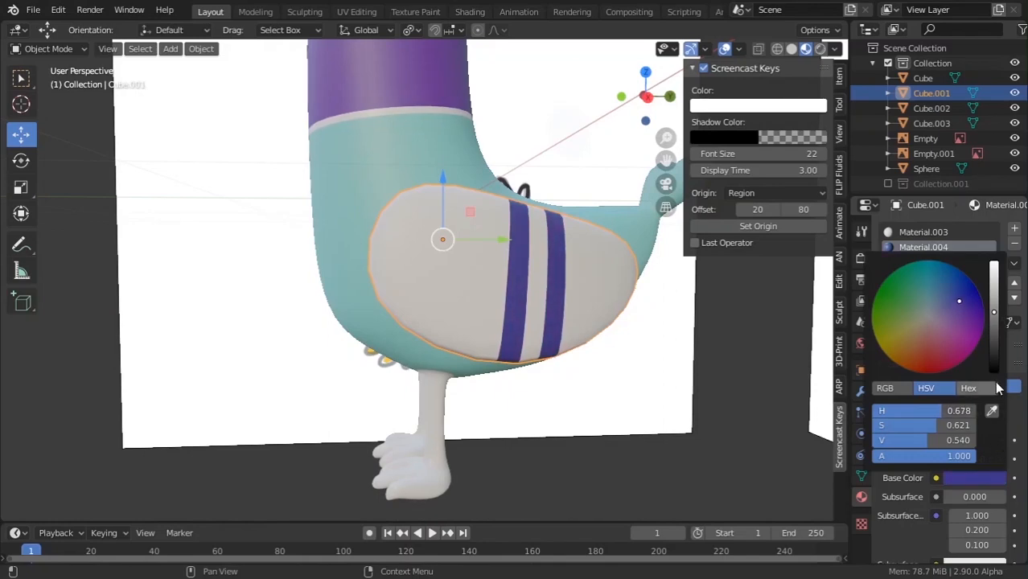
click(990, 356)
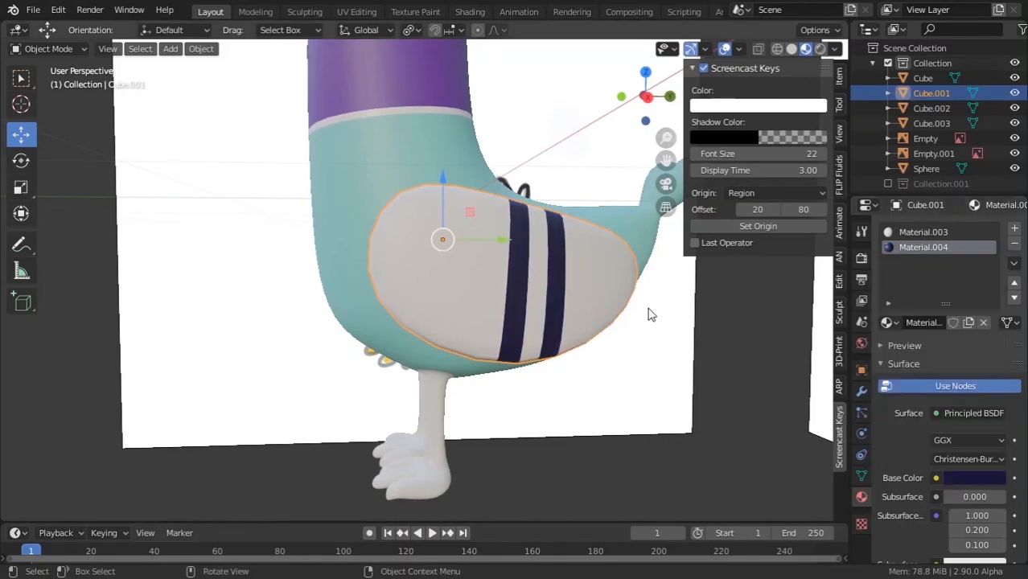
key(alt+Tab)
key(alt+Tab)
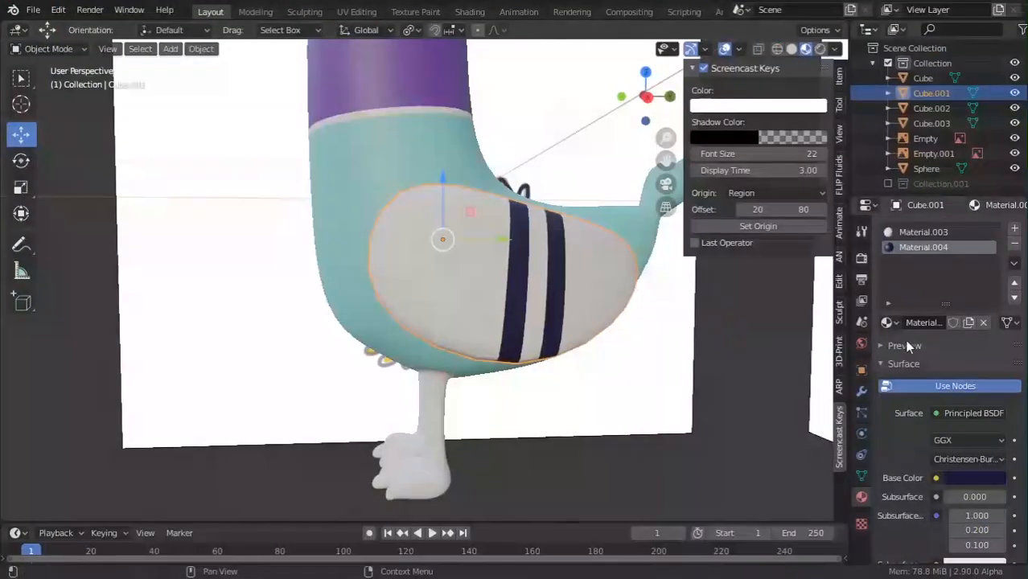
click(997, 479)
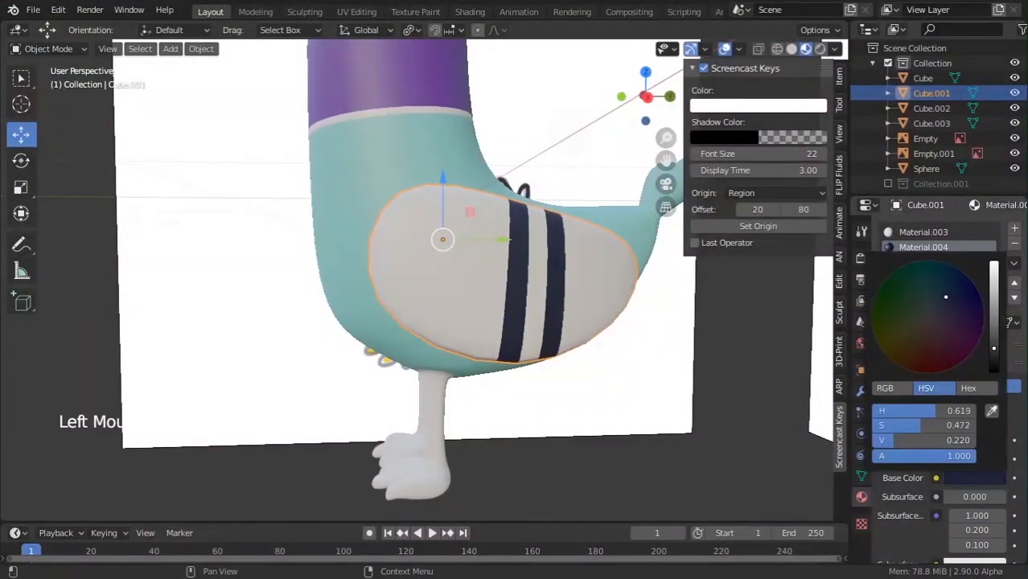
drag(946, 297, 948, 271)
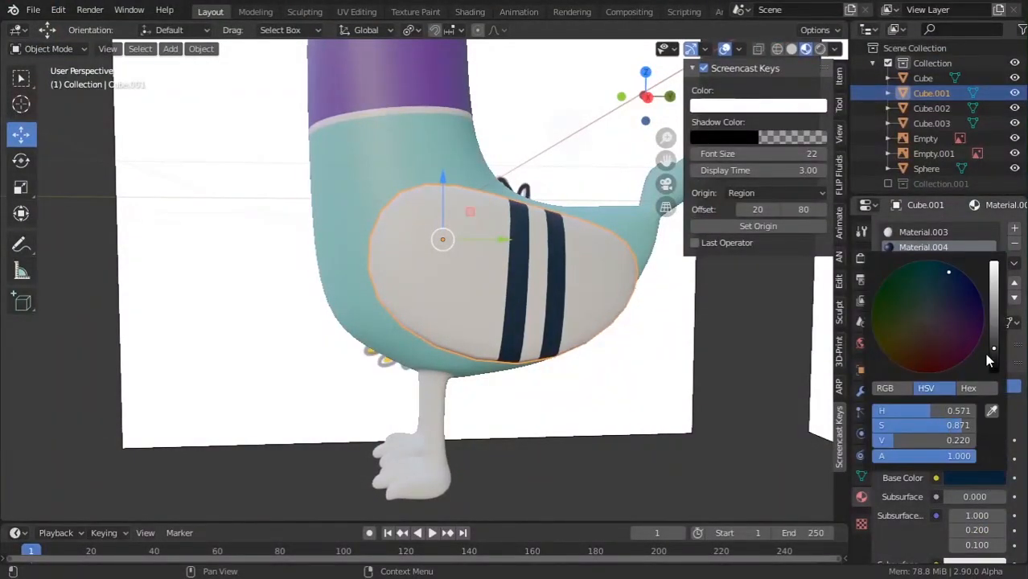
drag(988, 354, 993, 320)
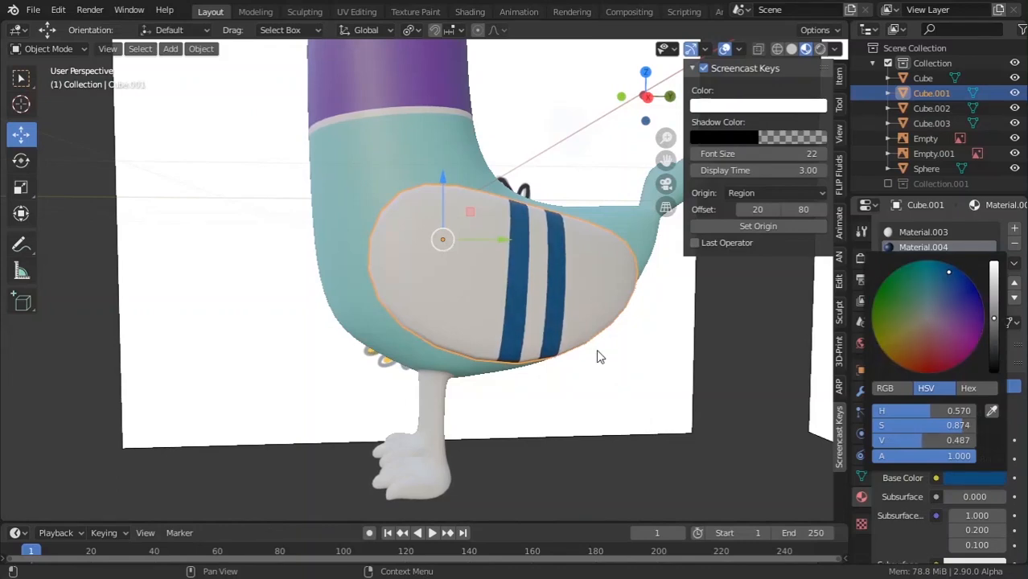
scroll(594, 352, down, 4)
scroll(616, 414, down, 1)
Switch the wing's white material slot to the teal Material.001.
key(Tab)
middle_drag(521, 363, 571, 402)
click(617, 414)
scroll(611, 426, up, 6)
key(Tab)
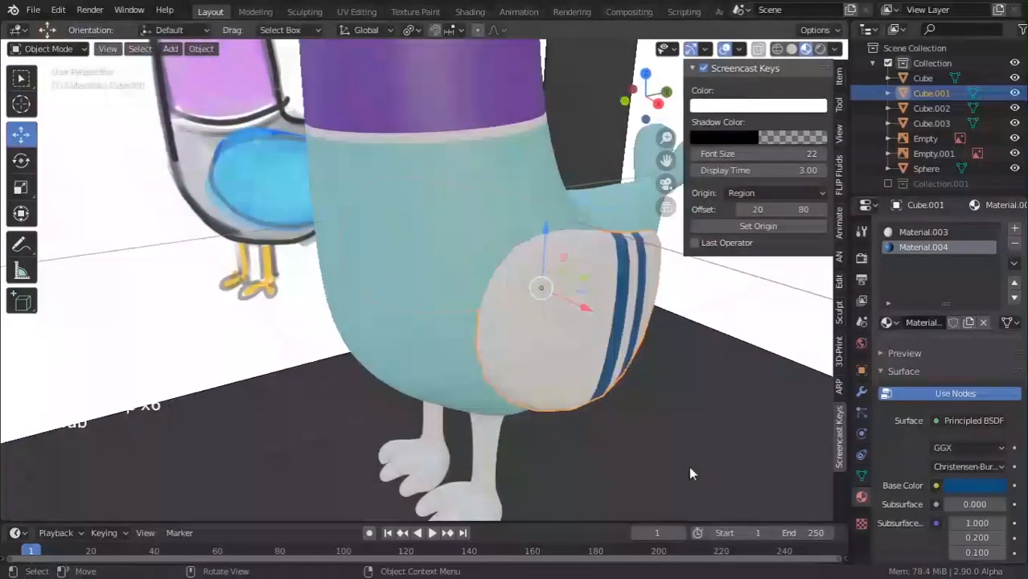
middle_drag(690, 474, 610, 431)
scroll(607, 431, down, 3)
key(Tab)
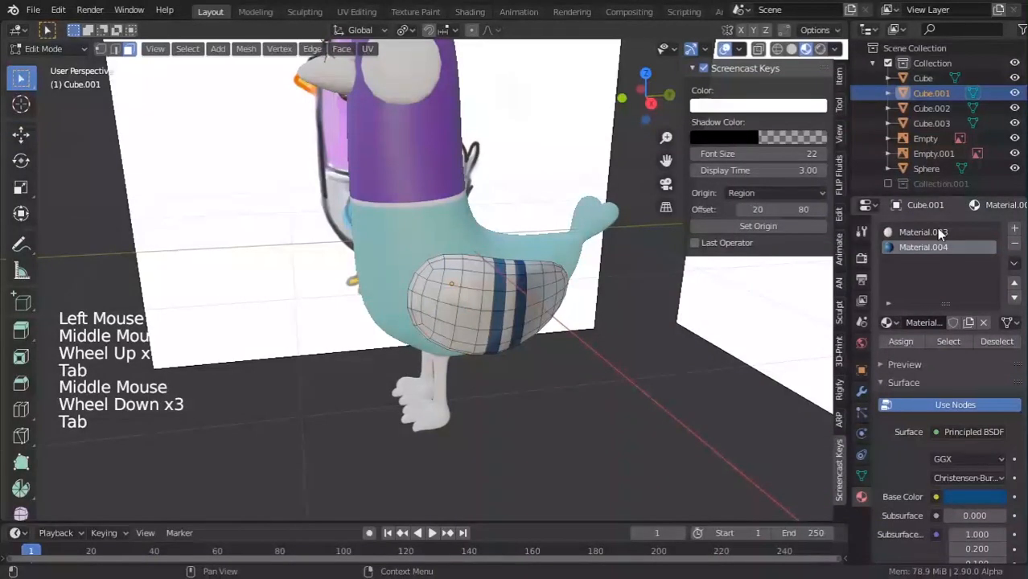
click(938, 231)
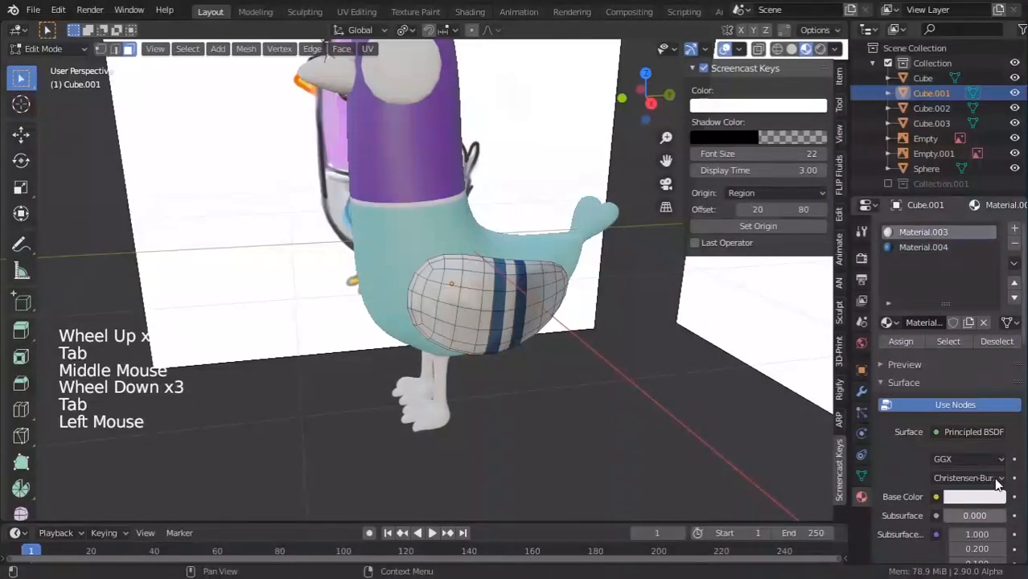
click(887, 322)
click(756, 358)
Return to Object Mode, deselect the wing, and inspect the pigeon down to its feet against the reference.
middle_drag(515, 299, 579, 321)
scroll(577, 386, down, 2)
key(Tab)
click(533, 446)
middle_drag(575, 435, 580, 371)
scroll(535, 450, up, 4)
middle_drag(580, 372, 496, 393)
scroll(597, 349, up, 3)
scroll(553, 353, down, 4)
scroll(496, 393, up, 4)
key(alt+Tab)
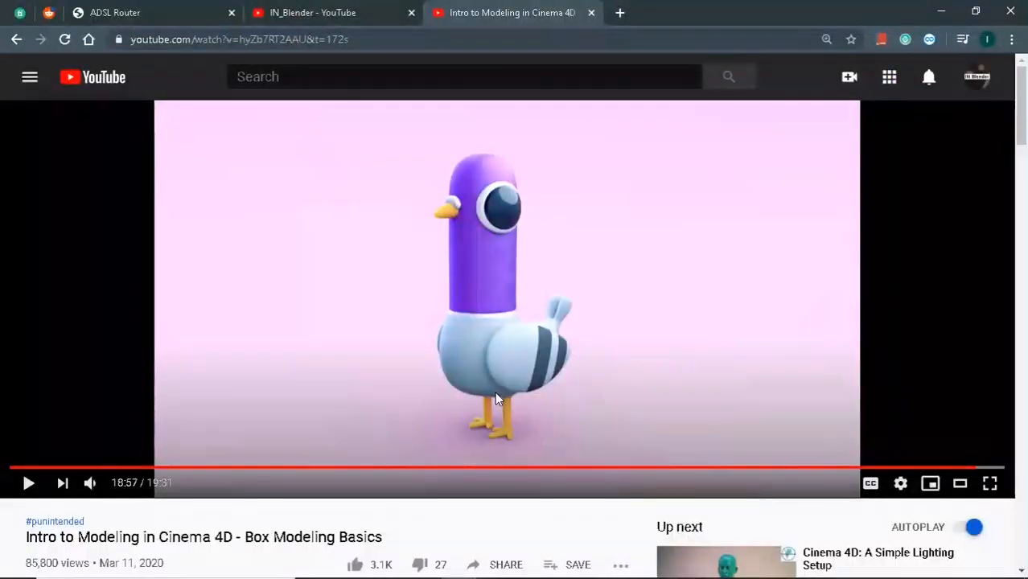
key(alt+Tab)
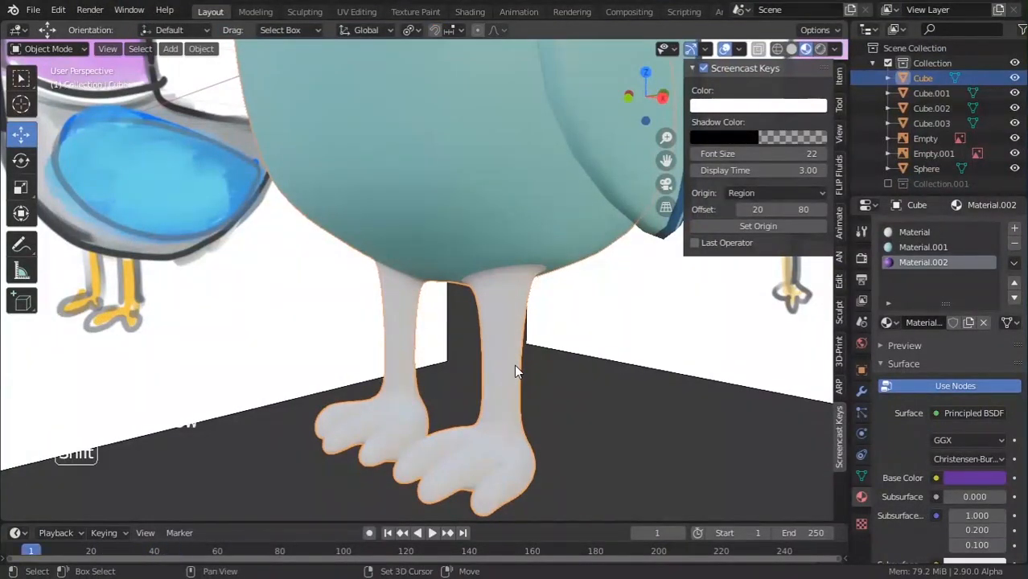
In Edit Mode, select the right leg and foot faces with loop selections grown by Ctrl+Numpad+.
key(Tab)
middle_drag(513, 363, 564, 367)
scroll(565, 368, up, 2)
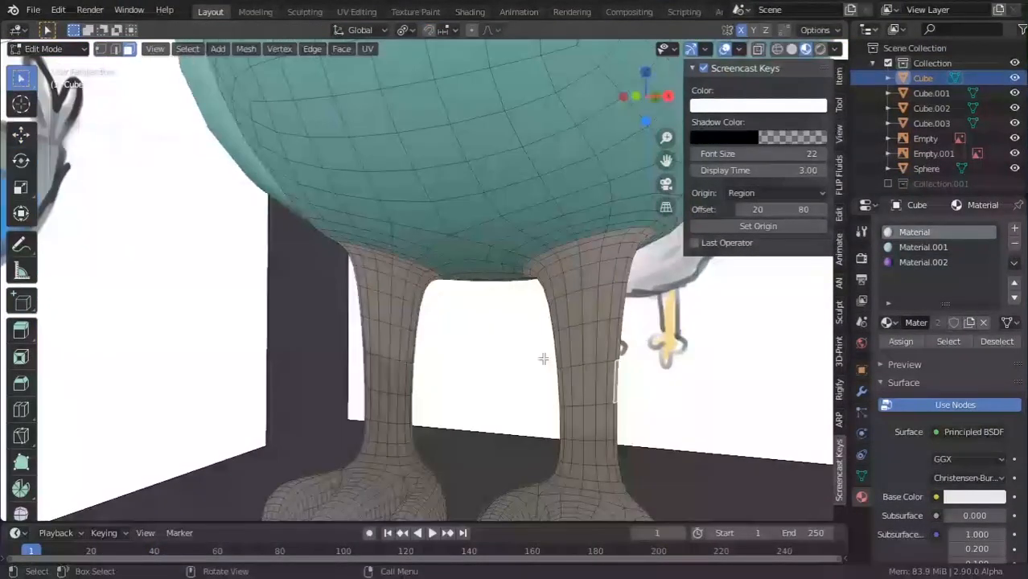
alt+click(591, 392)
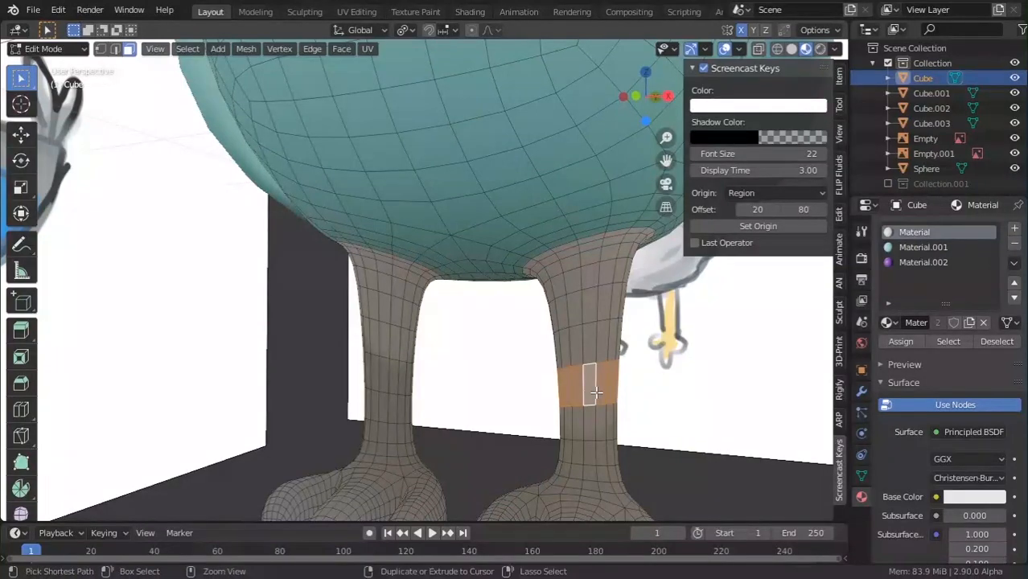
key(ctrl+KP_Add)
key(ctrl+KP_Add)
scroll(597, 391, up, 1)
scroll(597, 391, down, 5)
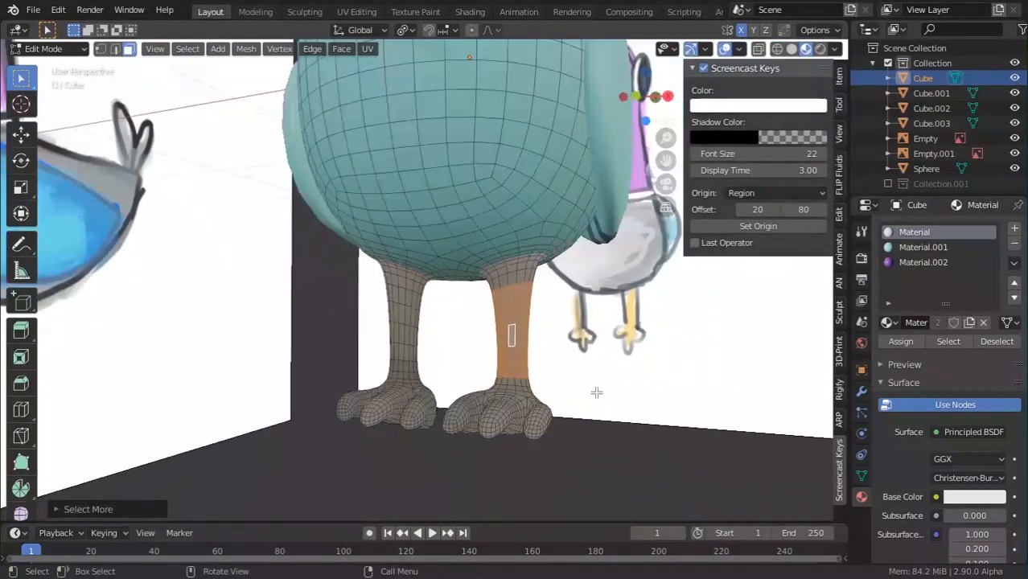
scroll(578, 363, up, 1)
shift+middle_drag(577, 428, 537, 430)
scroll(538, 429, up, 1)
alt+click(534, 434)
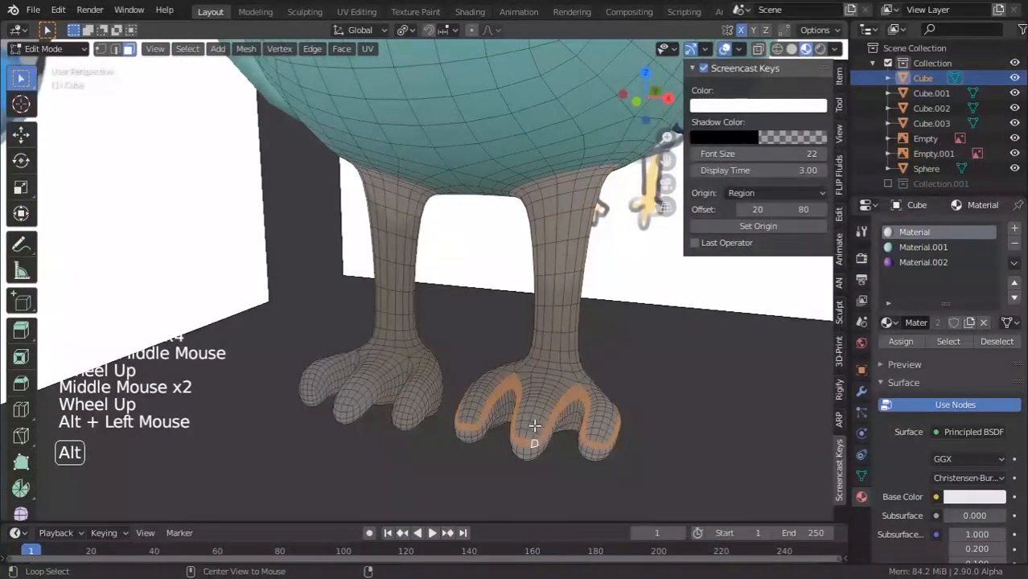
key(ctrl+KP_Add)
key(ctrl+KP_Add)
key(ctrl+KP_Add)
key(ctrl+KP_Add)
key(ctrl+KP_Add)
key(ctrl+KP_Add)
key(ctrl+KP_Add)
key(ctrl+KP_Add)
key(ctrl+KP_Add)
key(ctrl+KP_Add)
key(ctrl+KP_Add)
key(ctrl+KP_Add)
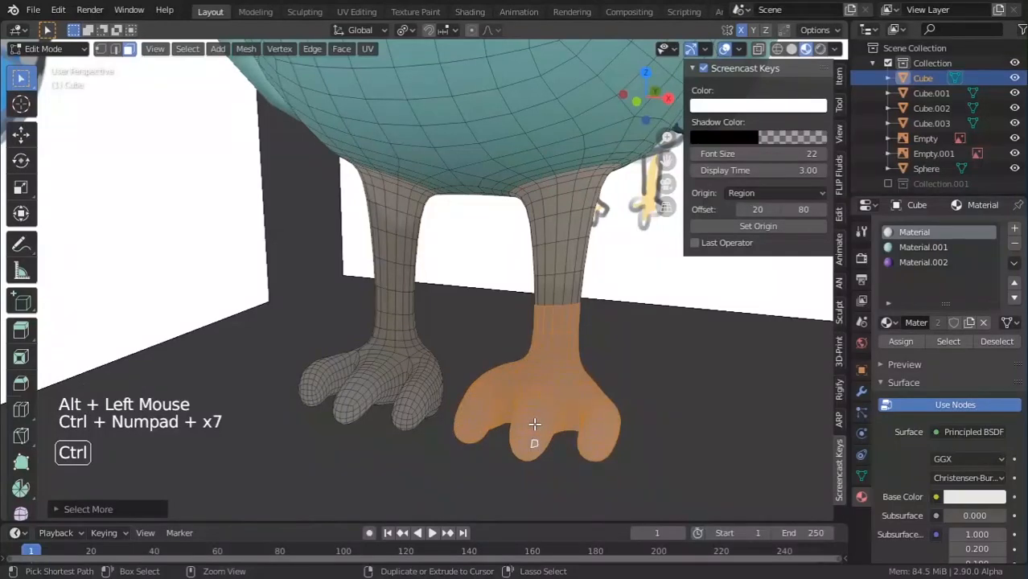
key(ctrl+KP_Add)
key(ctrl+KP_Add)
key(ctrl+KP_Add)
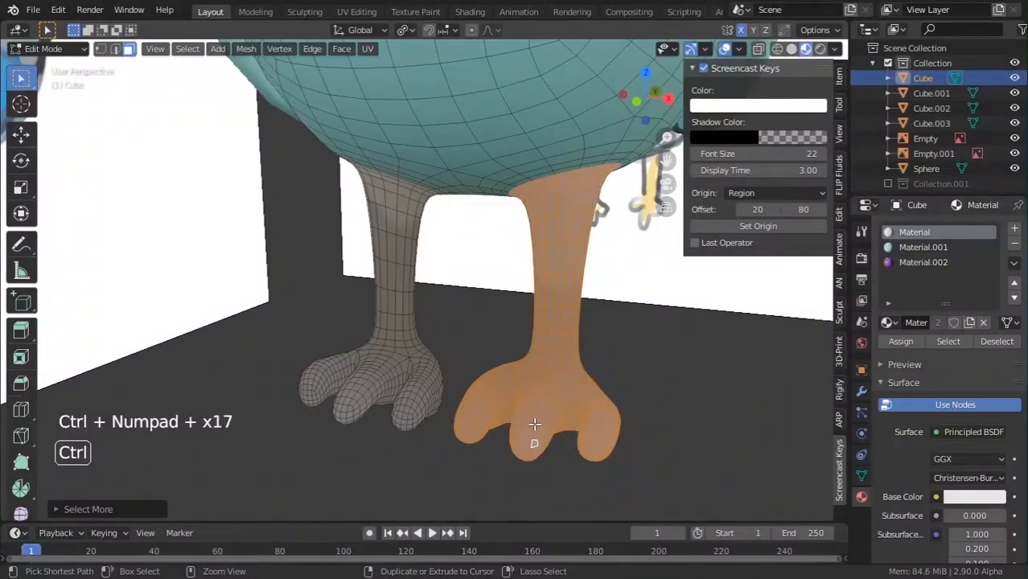
Create a new orange material in an added slot and assign it to the right leg.
click(1014, 228)
click(947, 325)
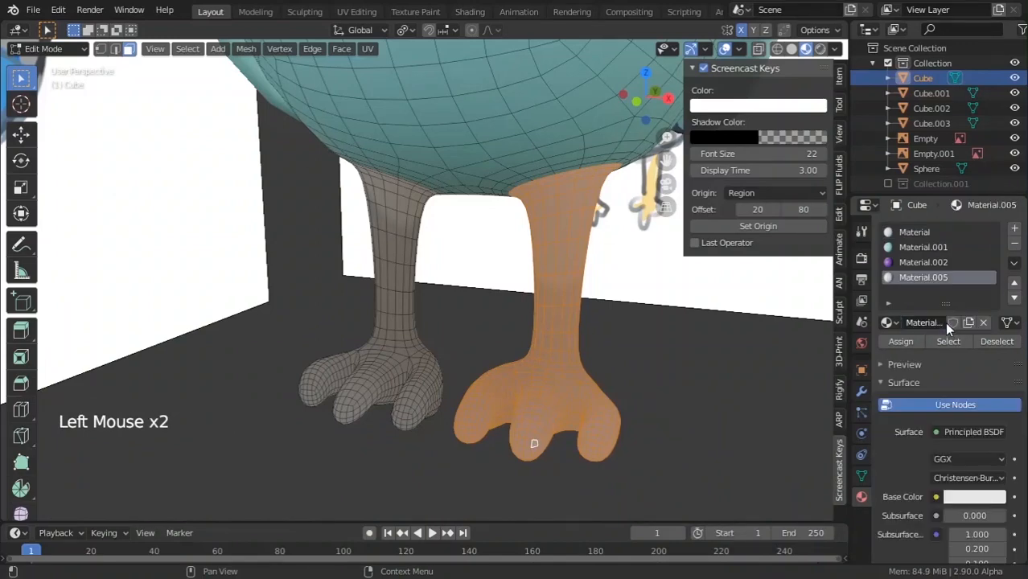
click(978, 499)
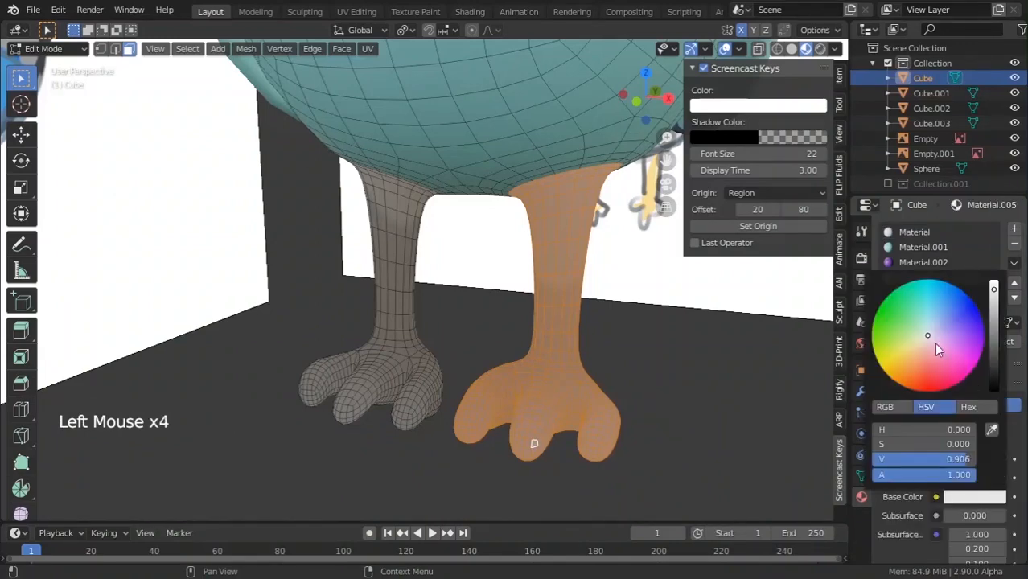
click(904, 364)
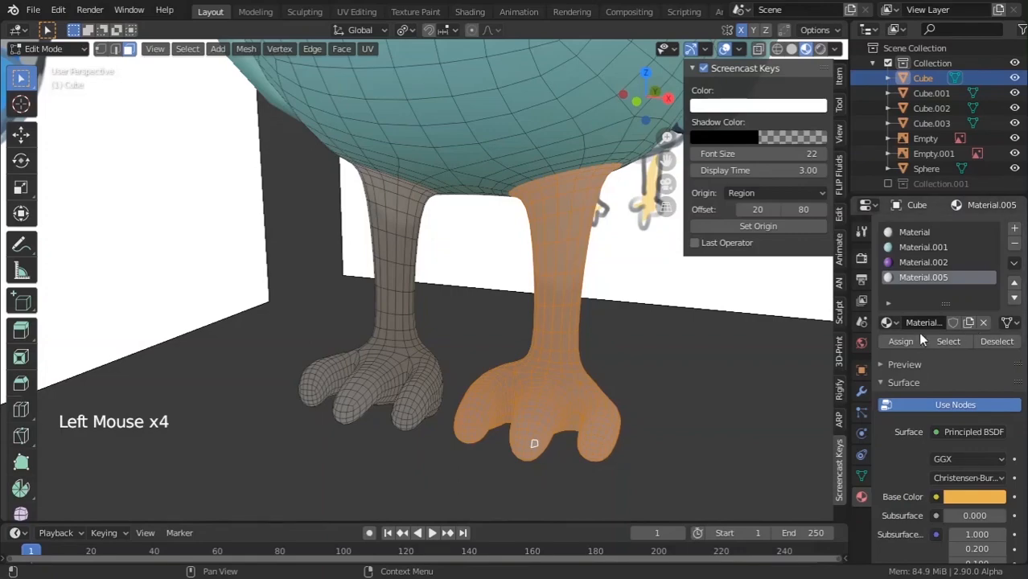
click(916, 341)
key(Tab)
middle_drag(664, 326, 477, 367)
scroll(653, 335, down, 7)
key(alt+Tab)
key(alt+Tab)
scroll(530, 383, up, 3)
scroll(477, 366, up, 2)
Select the left foot and leg faces and assign them the same orange material.
key(Tab)
key(Tab)
key(Tab)
click(420, 303)
key(Tab)
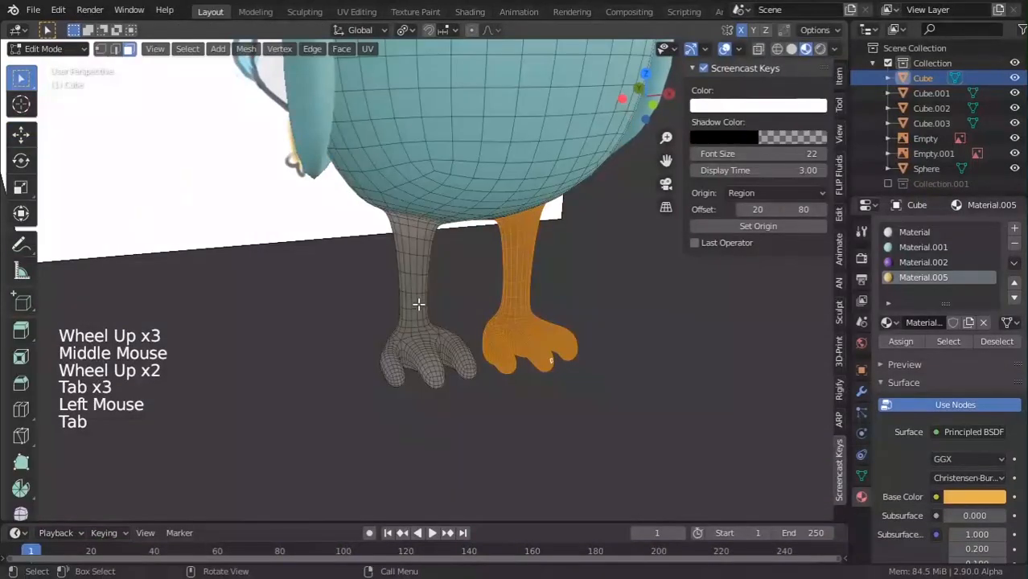
key(alt)
alt+click(426, 373)
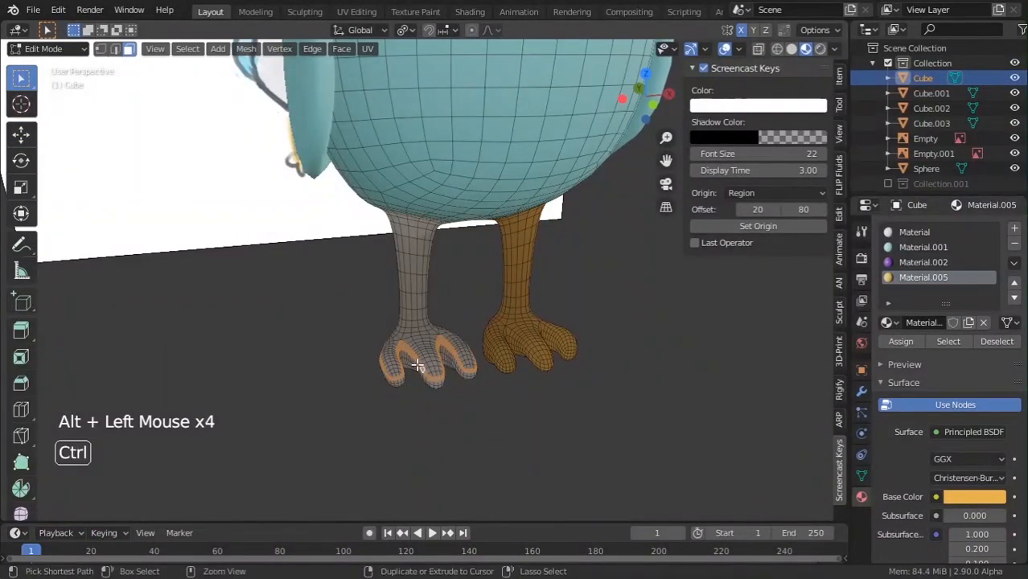
key(ctrl+KP_Add)
key(ctrl+KP_Add)
key(ctrl+KP_Add)
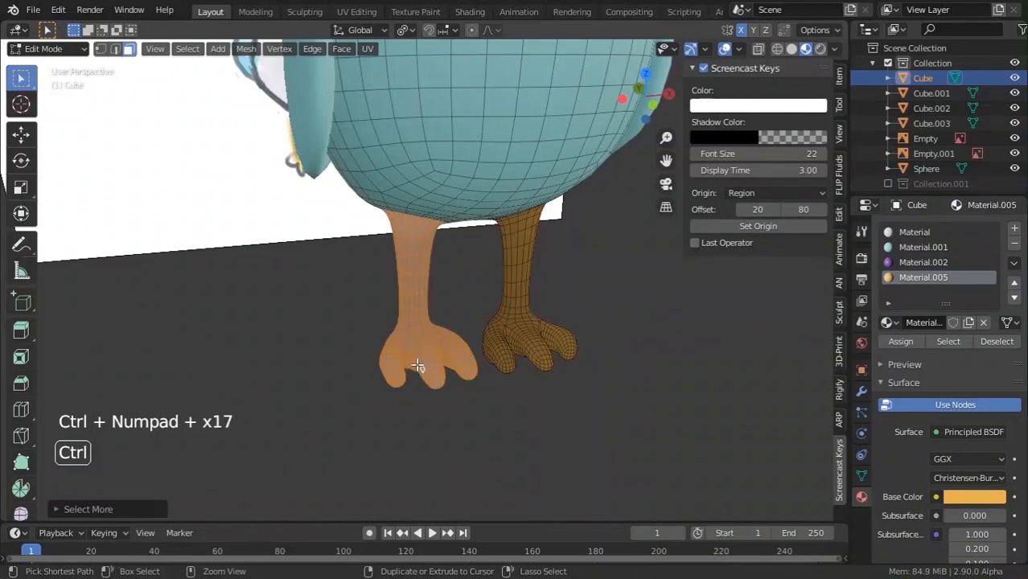
middle_drag(342, 260, 393, 201)
scroll(392, 201, up, 3)
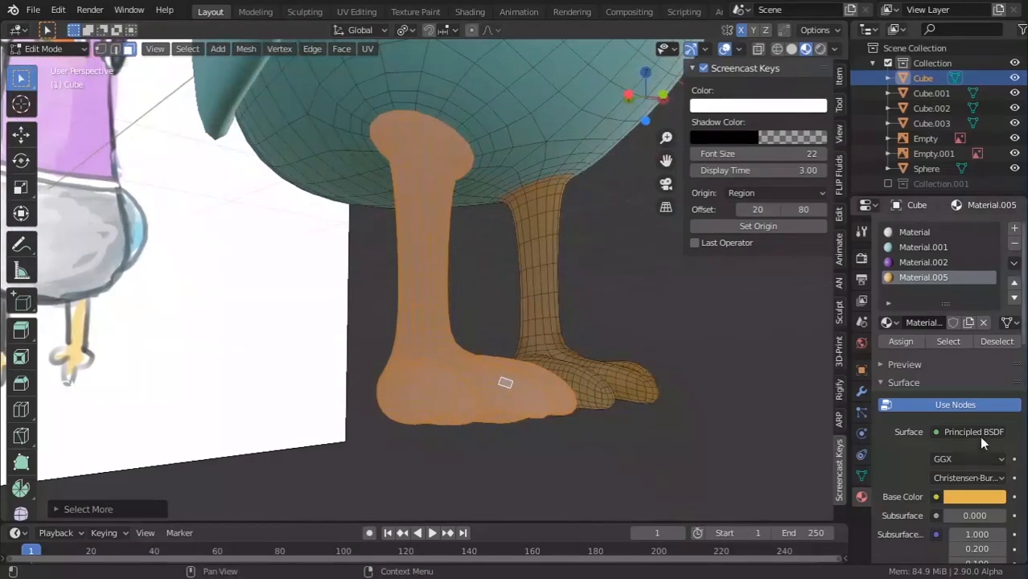
click(904, 338)
Return to Object Mode, deselect the body, and orbit around the finished pigeon.
key(Tab)
scroll(447, 296, down, 6)
middle_drag(447, 296, 475, 339)
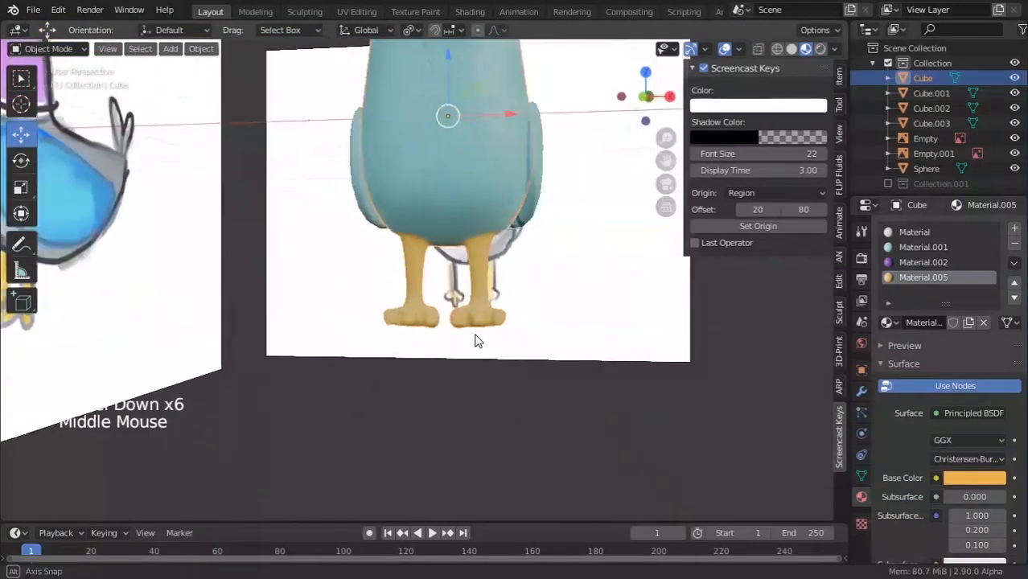
scroll(583, 364, down, 6)
scroll(583, 360, down, 3)
click(592, 354)
scroll(498, 319, up, 6)
middle_drag(592, 353, 551, 262)
scroll(506, 368, up, 2)
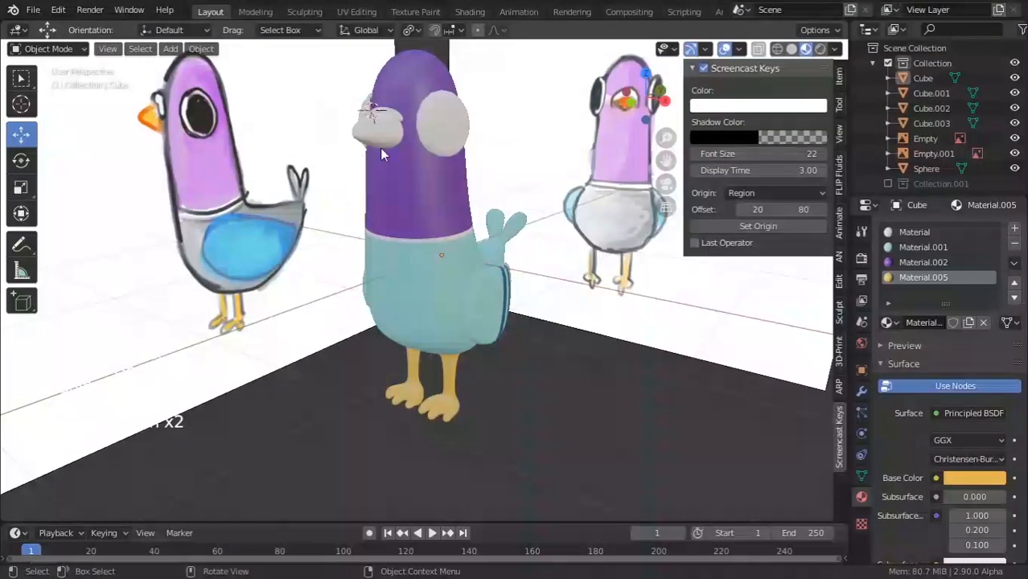
Give the beak object the orange Material.005.
click(379, 148)
click(886, 292)
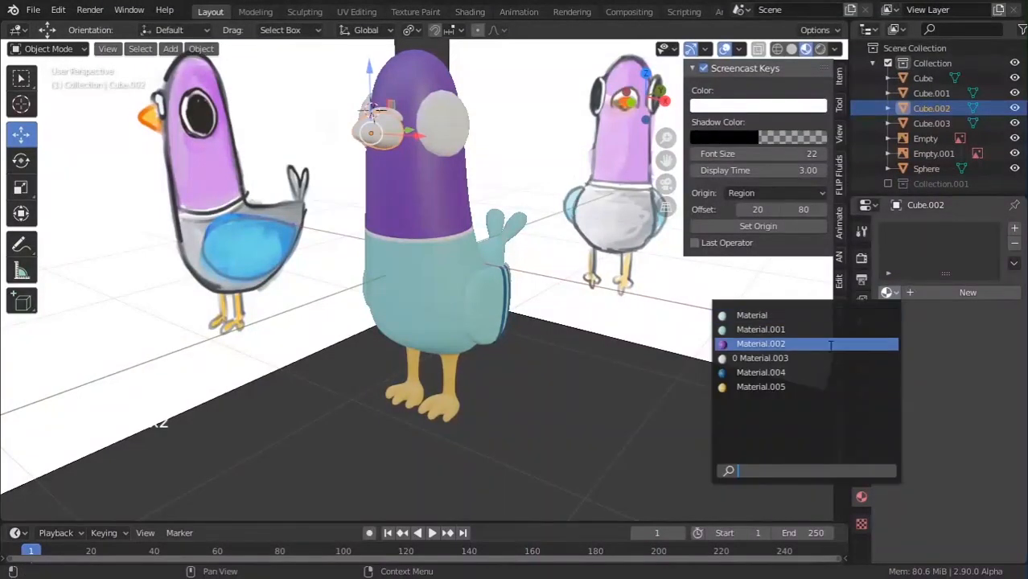
click(779, 389)
middle_drag(247, 138, 367, 291)
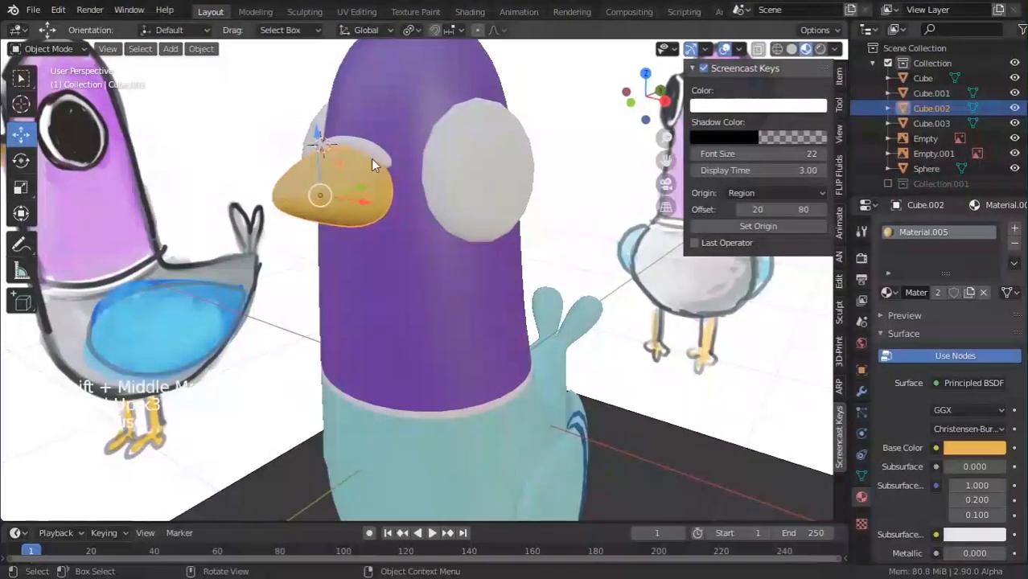
Give the lid piece above the beak the teal Material.001.
click(373, 165)
click(886, 292)
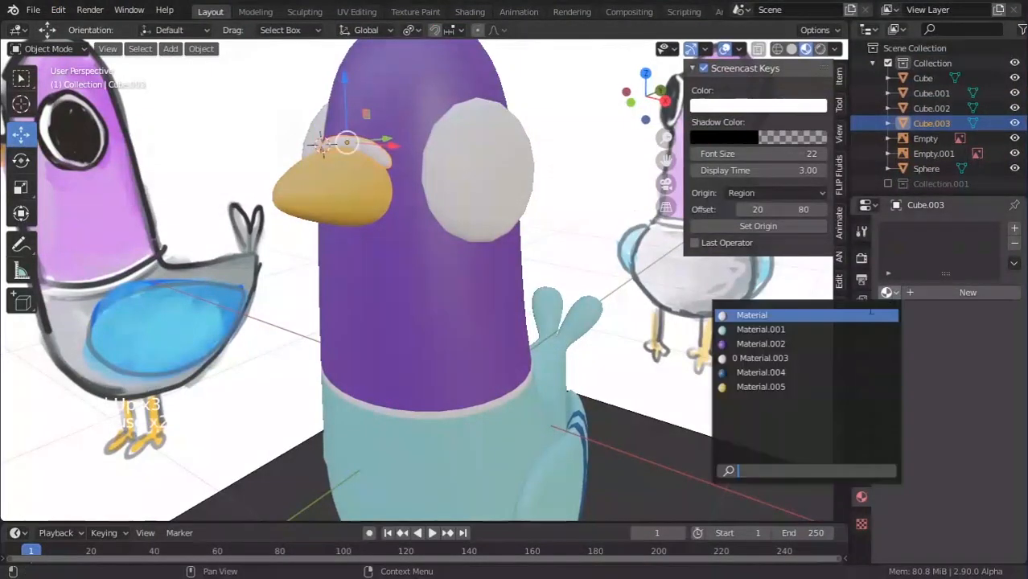
click(764, 326)
middle_drag(383, 218, 430, 207)
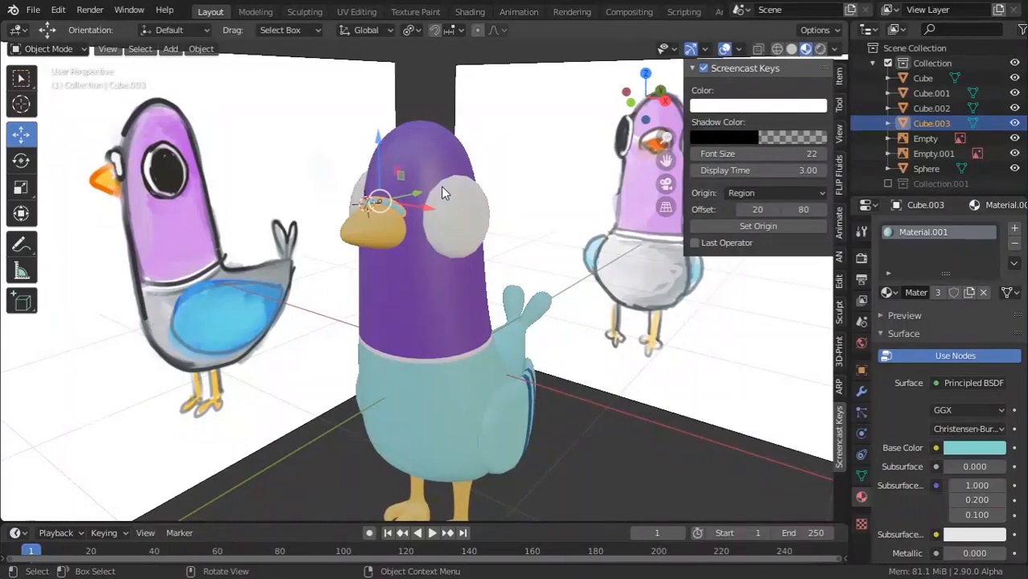
scroll(442, 197, up, 1)
middle_drag(447, 207, 442, 279)
scroll(469, 268, up, 2)
Select the eye sphere, enter Edit Mode, and select an edge loop on it.
click(453, 285)
key(alt+Tab)
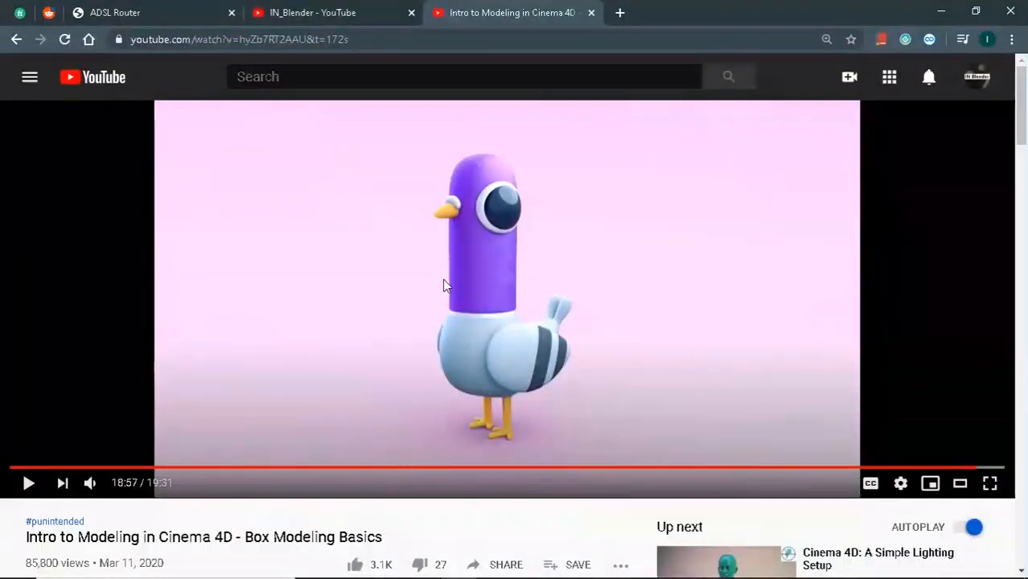
key(alt+Tab)
key(alt+Tab)
key(alt+Tab)
middle_drag(438, 256, 547, 262)
scroll(454, 207, down, 2)
key(Tab)
scroll(547, 261, up, 3)
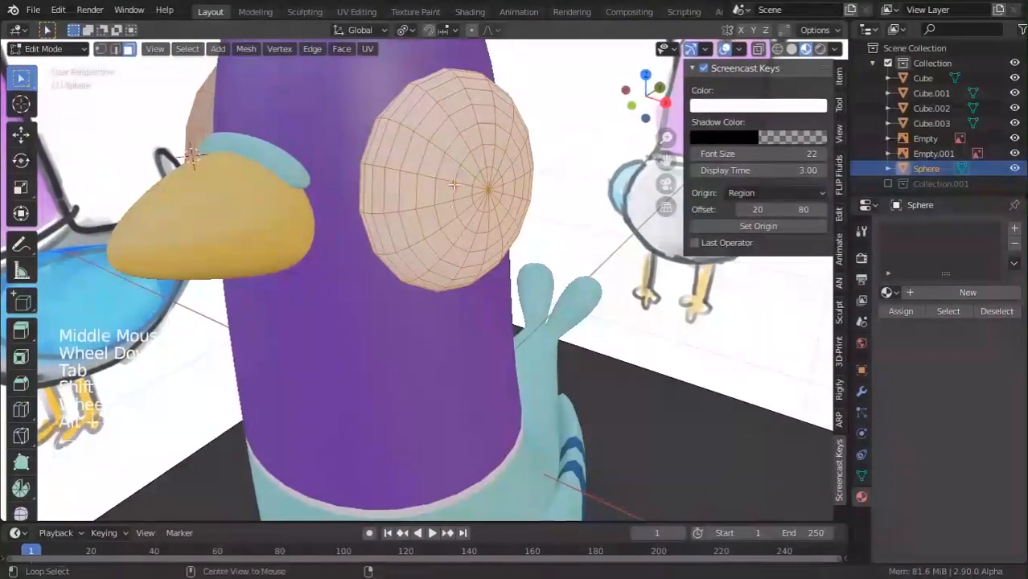
alt+click(500, 195)
alt+click(480, 180)
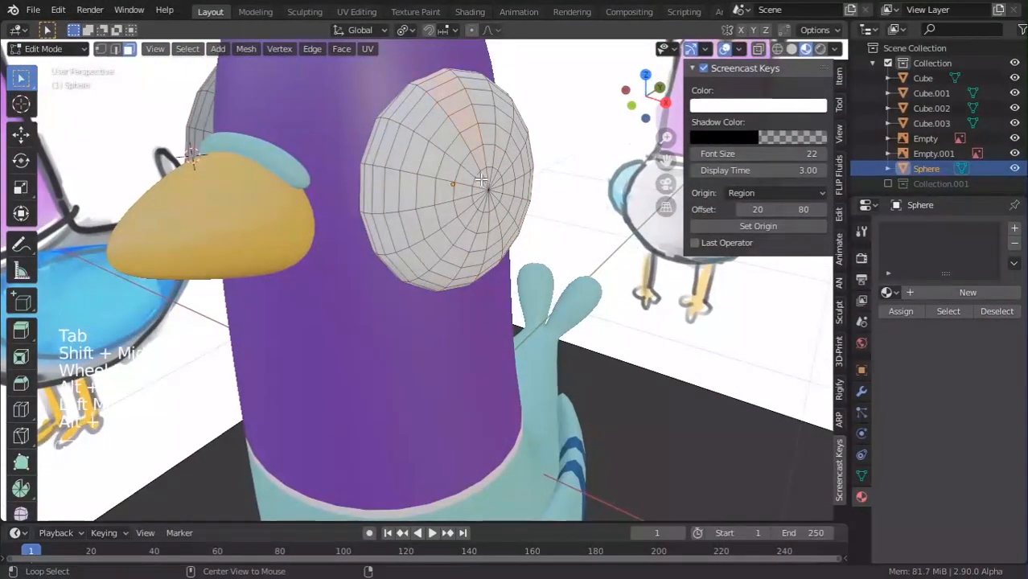
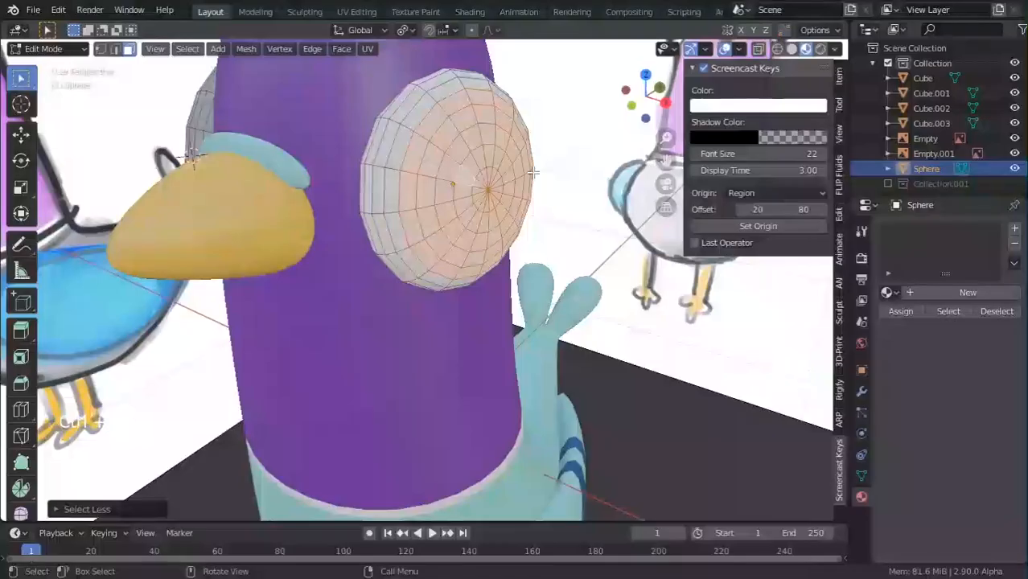
Give the eye sphere the blue Material.004 from the existing materials.
alt+middle_drag(531, 175, 563, 183)
scroll(481, 158, down, 4)
scroll(563, 183, up, 3)
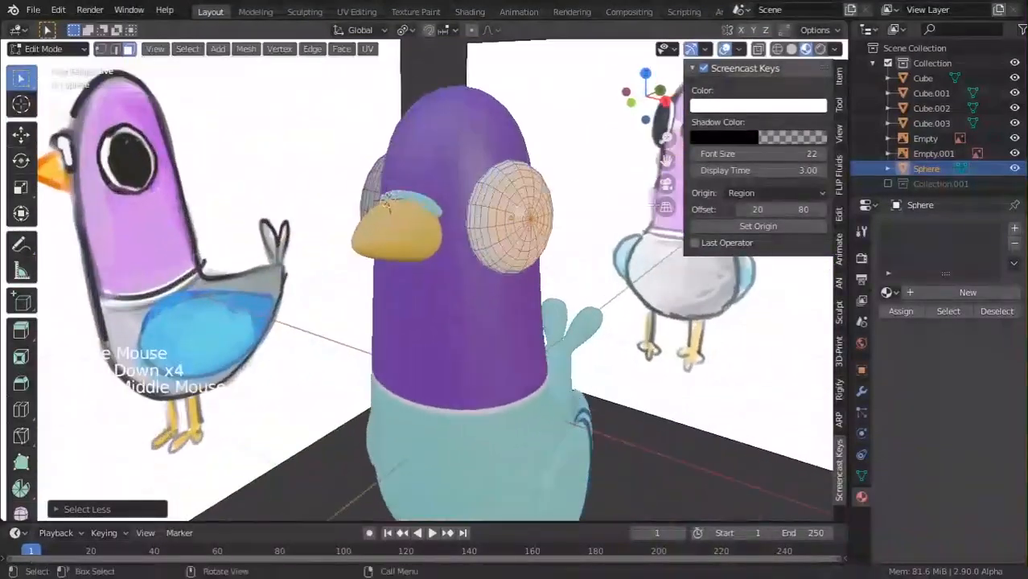
click(951, 292)
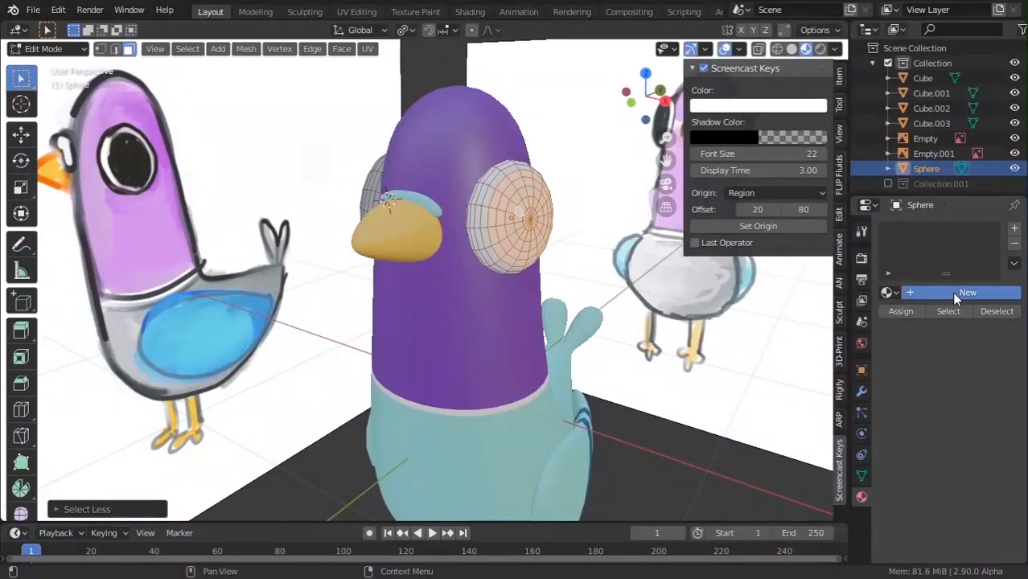
click(892, 295)
click(781, 370)
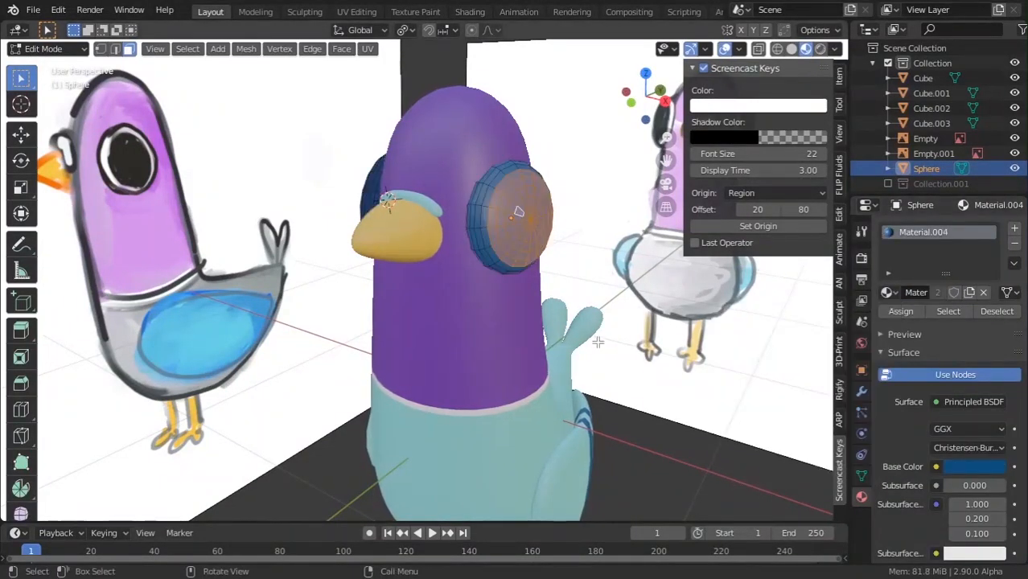
Add a second slot, assign it to the selected eye faces, and set it to white Material.003.
click(1014, 231)
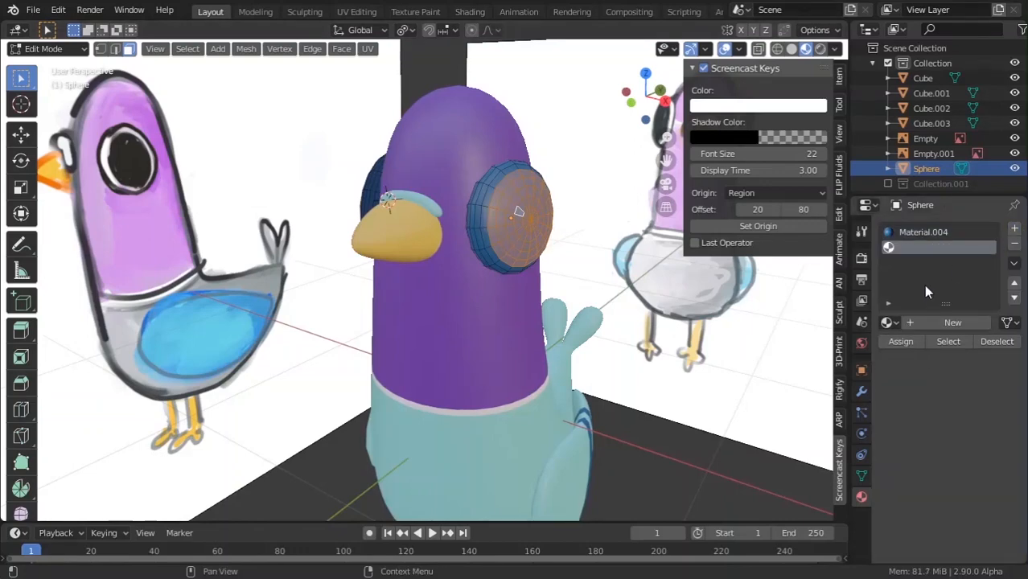
click(901, 341)
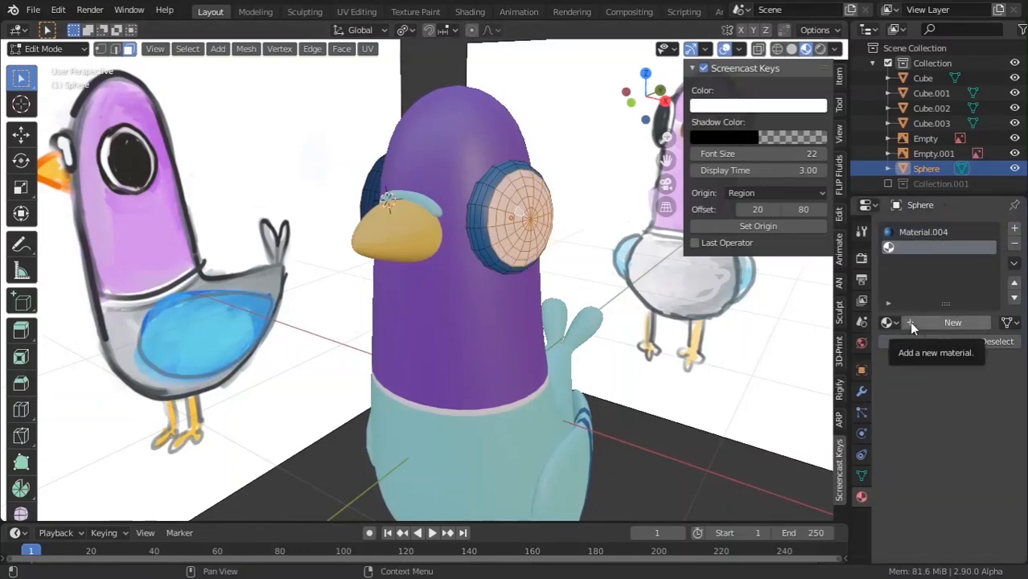
click(887, 321)
click(820, 402)
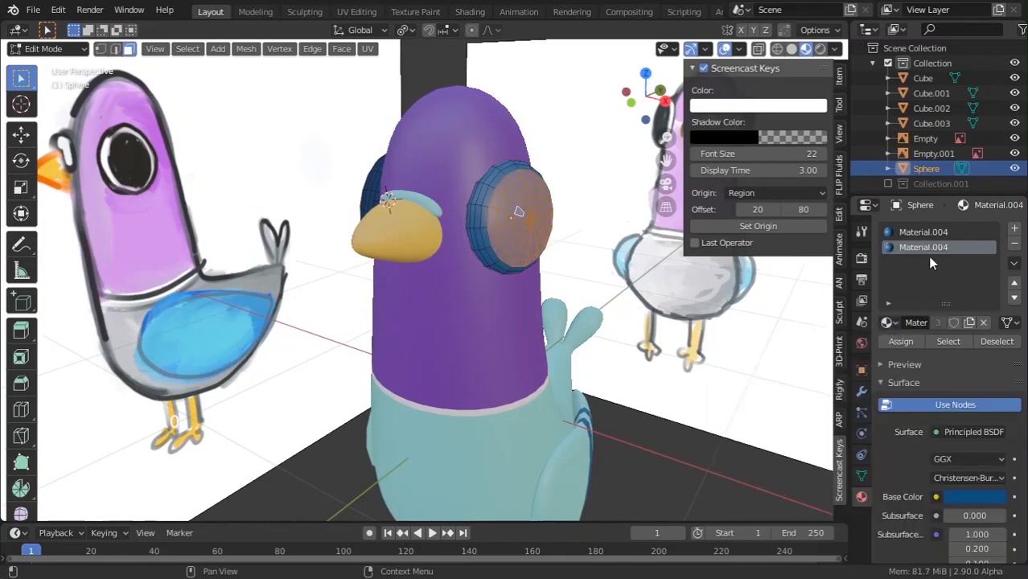
click(887, 322)
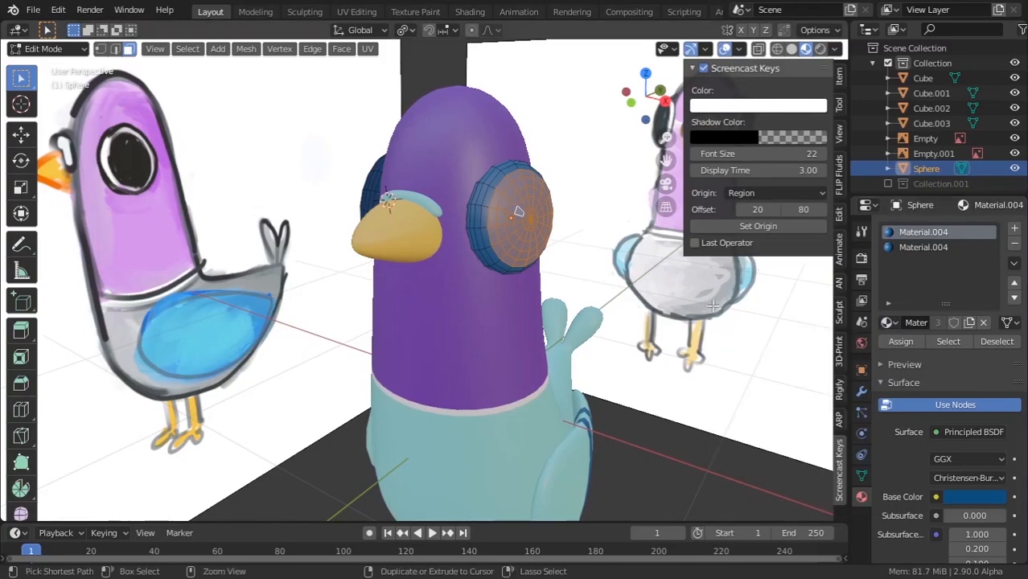
click(887, 323)
click(780, 387)
Leave Edit Mode, deselect the eye, and compare its colours with the reference pigeon video.
key(Tab)
scroll(755, 360, down, 6)
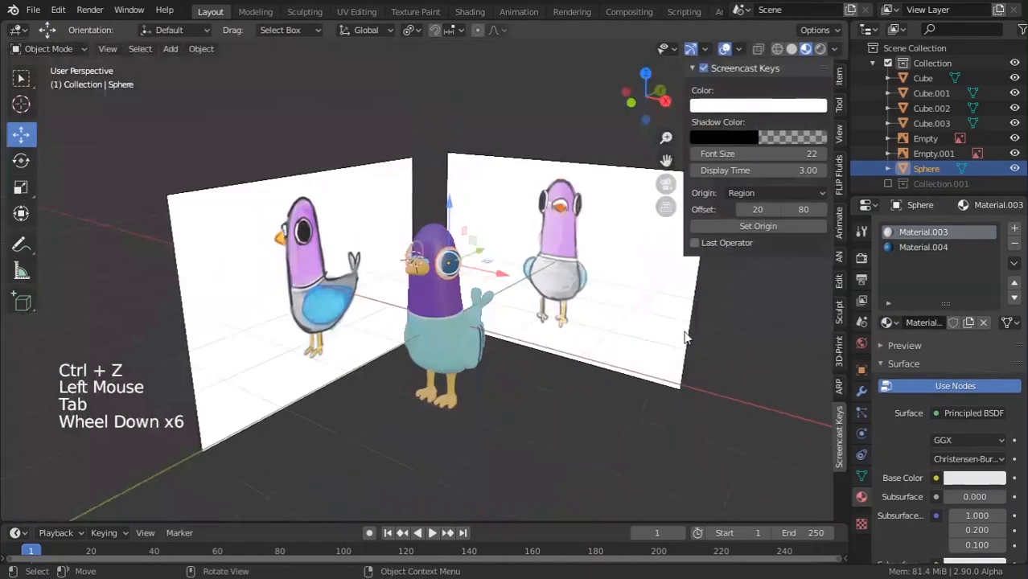
middle_drag(668, 358, 622, 483)
scroll(604, 462, up, 1)
click(604, 462)
scroll(621, 483, up, 1)
scroll(621, 483, up, 2)
key(alt+Tab)
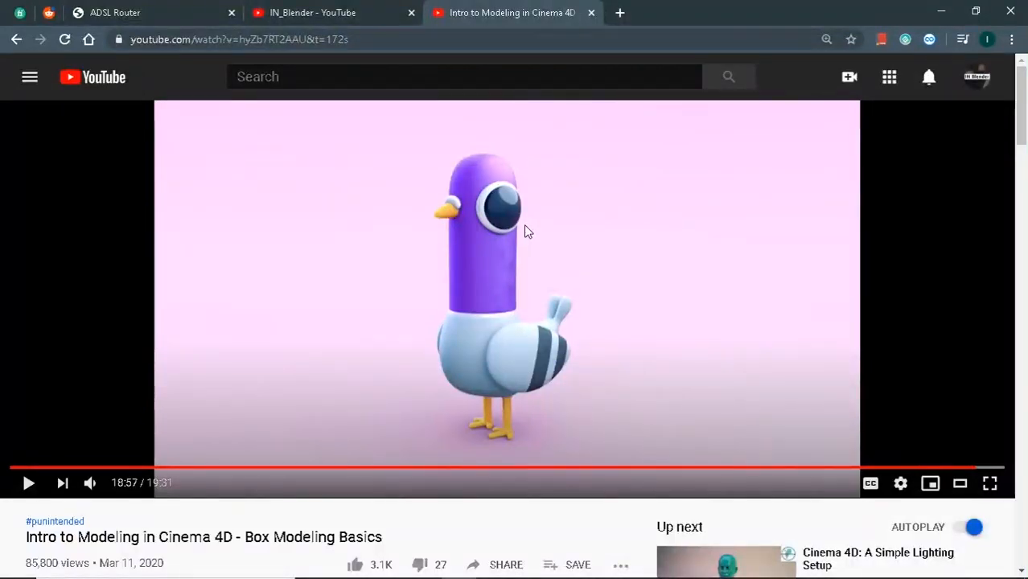
key(alt+Tab)
scroll(570, 402, down, 3)
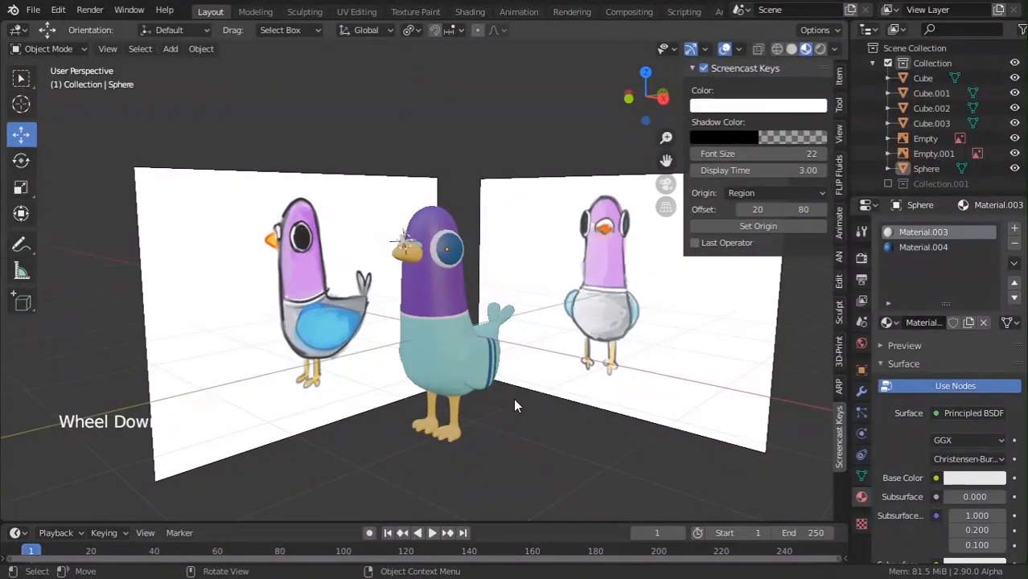
Orbit around the pigeon and compare it against the reference video.
middle_drag(515, 400, 534, 380)
scroll(535, 379, up, 3)
key(alt+Tab)
key(alt+Tab)
shift+middle_drag(488, 413, 484, 356)
scroll(483, 356, up, 3)
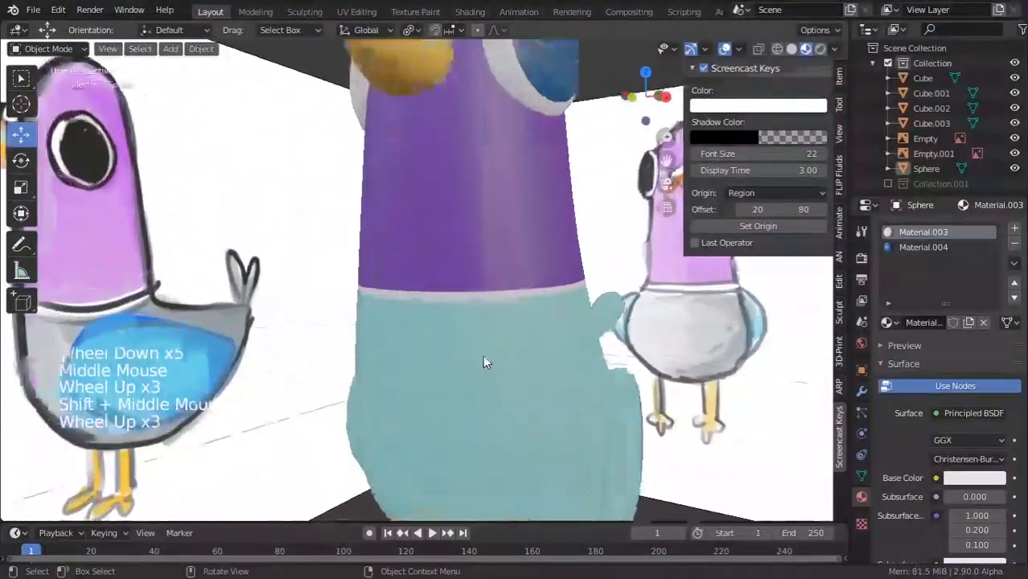
scroll(482, 362, up, 1)
key(Tab)
key(Tab)
key(alt+Tab)
key(alt+Tab)
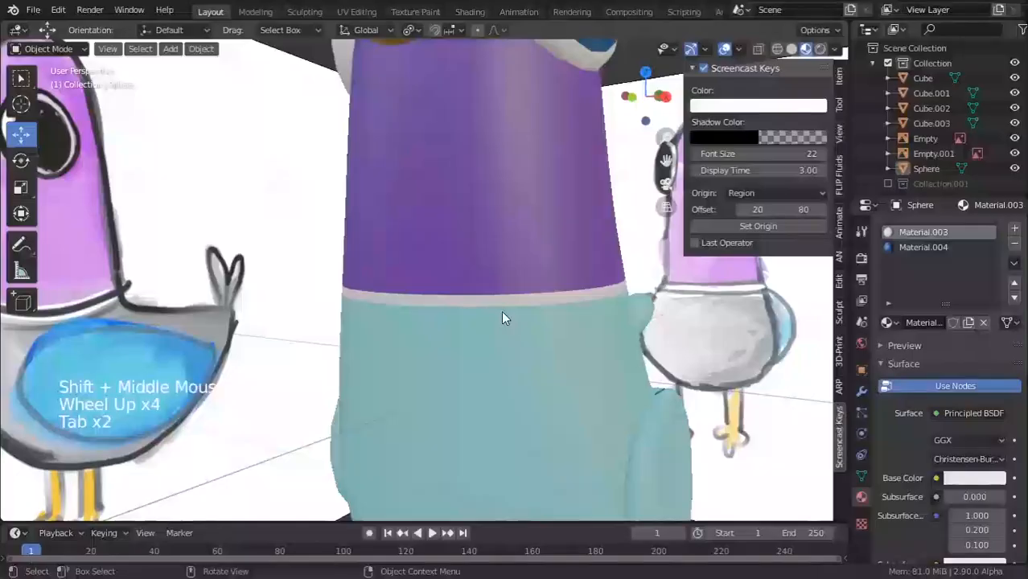
In the body's Edit Mode, enable proportional editing and scale the neck ring inward.
click(501, 311)
scroll(497, 299, down, 5)
key(Tab)
middle_drag(497, 299, 609, 344)
scroll(490, 303, up, 3)
scroll(639, 330, down, 3)
scroll(609, 343, up, 3)
key(o)
key(s)
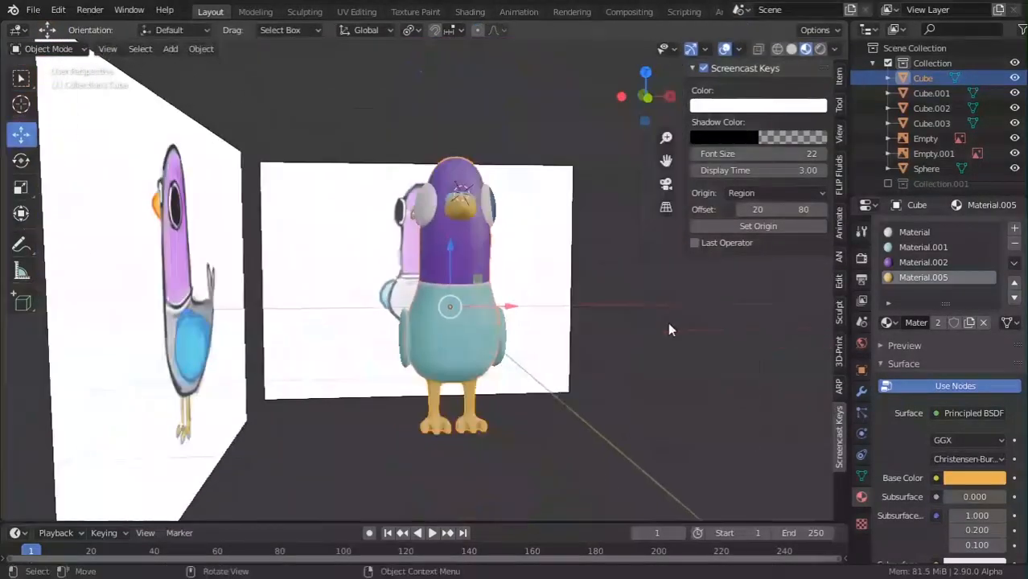
Select a ring of faces around the head and scale it inward with proportional editing.
shift+middle_drag(669, 323, 661, 384)
middle_drag(661, 385, 501, 358)
scroll(501, 358, up, 3)
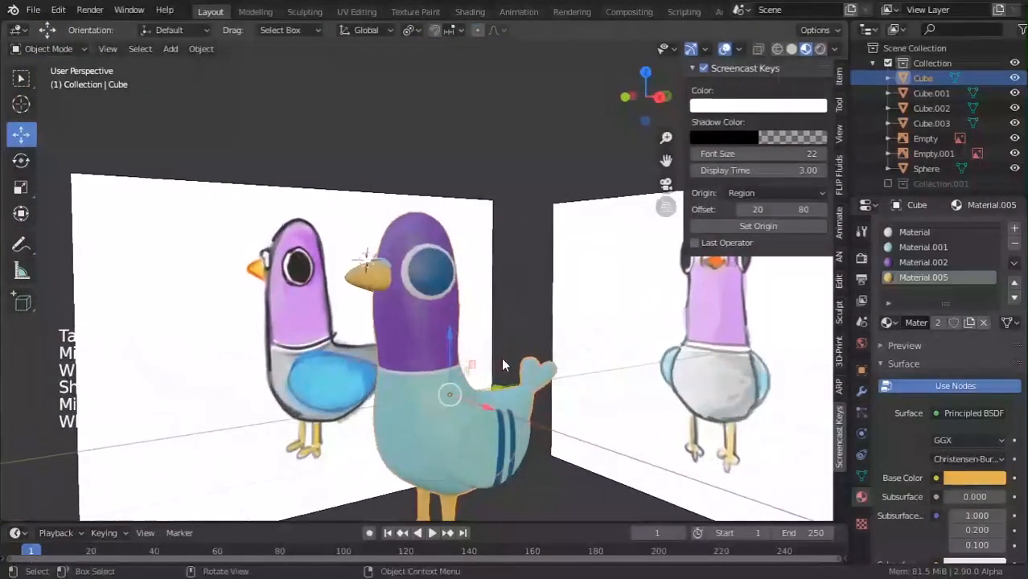
key(Tab)
scroll(419, 353, up, 3)
alt+click(400, 351)
key(s)
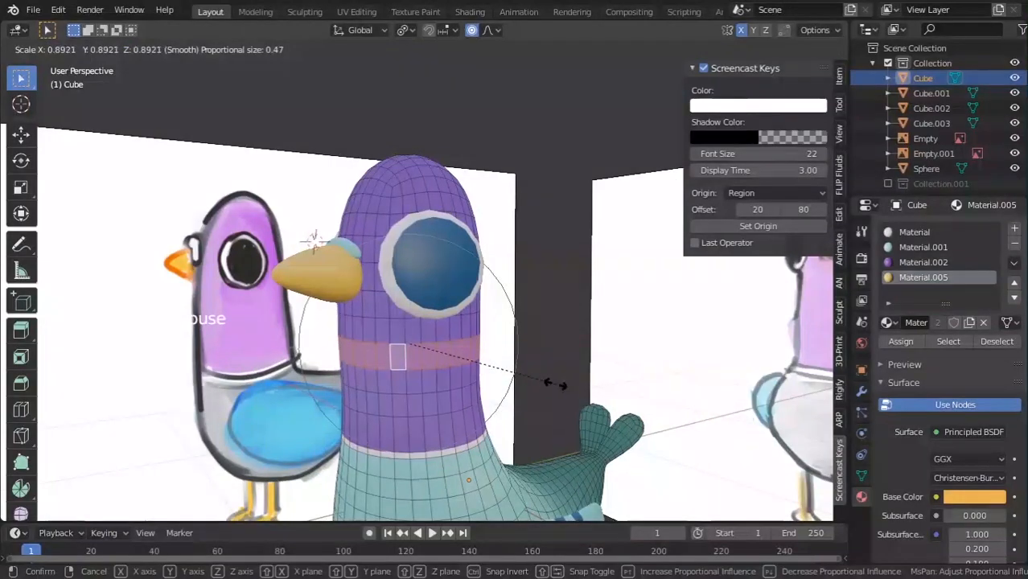
click(558, 383)
key(Tab)
scroll(552, 402, down, 6)
Orbit around the pigeon and briefly check the reshaped body mesh in Edit Mode.
middle_drag(546, 418, 470, 380)
scroll(529, 414, up, 3)
scroll(470, 380, up, 2)
scroll(471, 380, up, 1)
key(Tab)
scroll(544, 291, up, 1)
key(Tab)
Orbit to the pigeon's side and back, then compare with the reference video.
middle_drag(582, 285, 443, 328)
scroll(544, 291, down, 3)
drag(442, 328, 443, 332)
scroll(442, 331, up, 3)
scroll(442, 331, down, 1)
middle_drag(444, 333, 545, 357)
scroll(631, 358, down, 1)
key(alt+Tab)
key(alt+Tab)
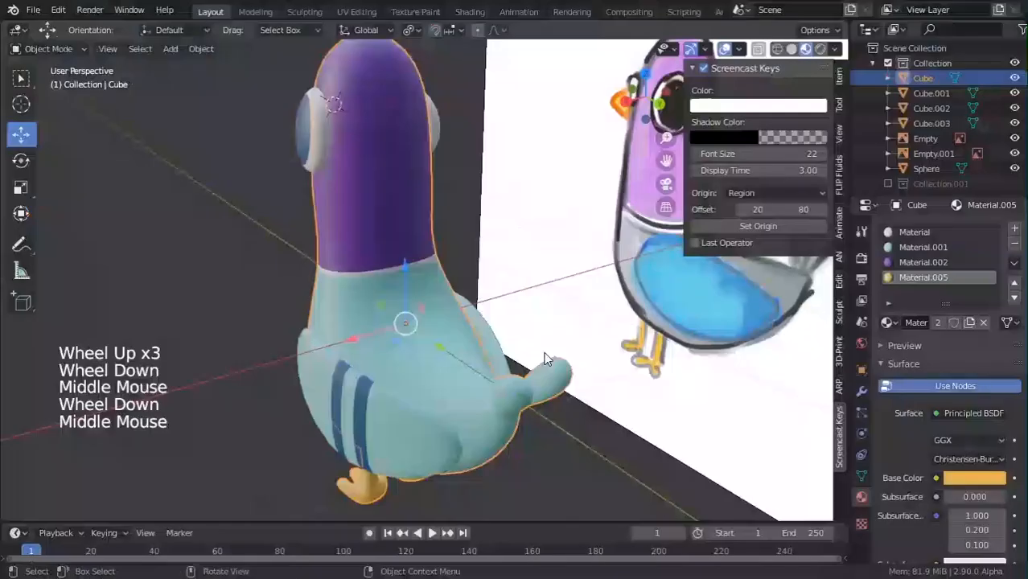
scroll(555, 330, down, 1)
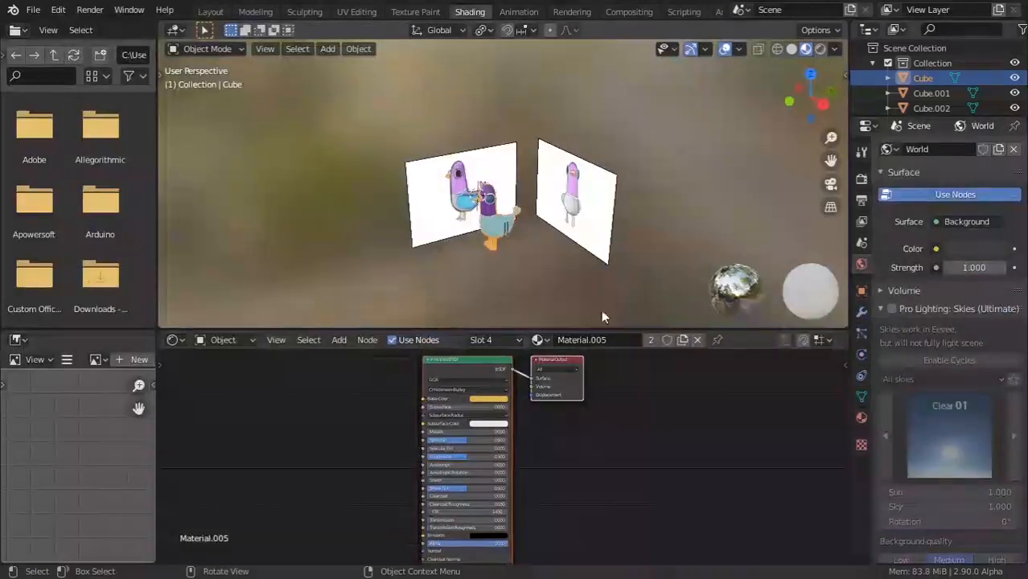
Hide both reference images, Empty and Empty.001, in the shaded preview.
scroll(601, 309, down, 3)
middle_drag(619, 243, 579, 241)
scroll(939, 74, down, 3)
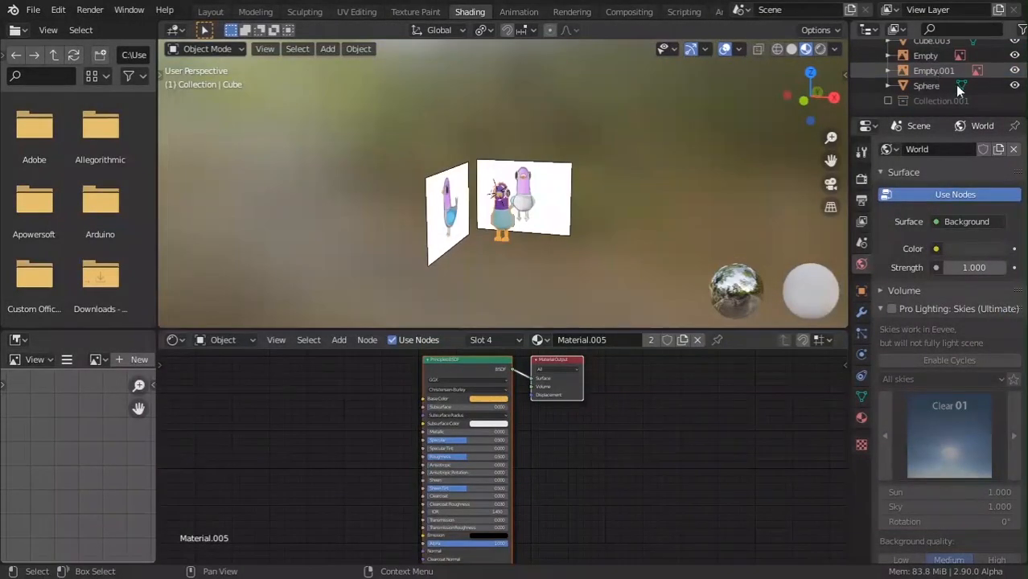
click(1014, 71)
click(1013, 56)
middle_drag(572, 160, 944, 51)
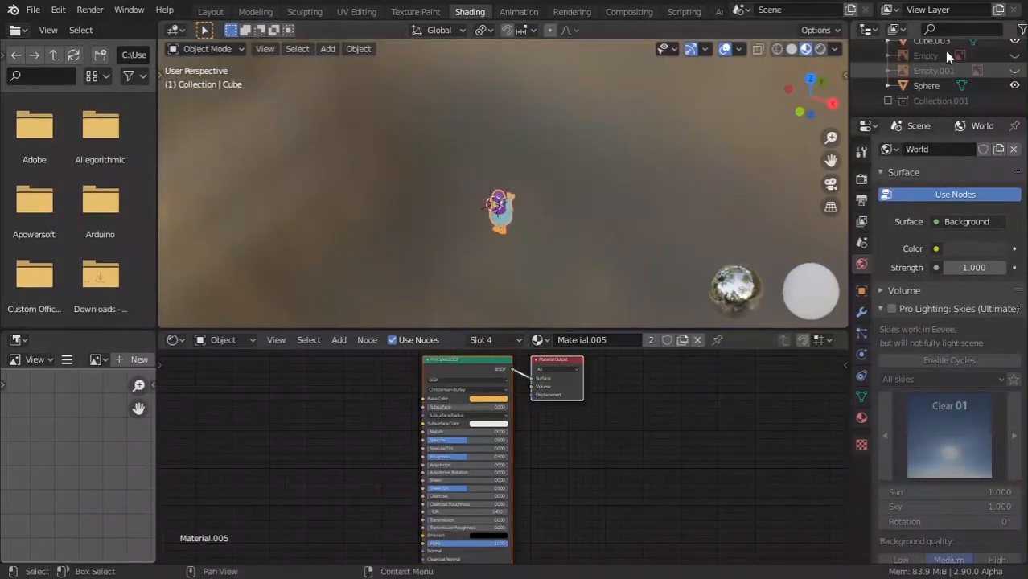
Center the pigeon's front in view and turn off the viewport overlays.
scroll(438, 291, up, 2)
middle_drag(360, 259, 526, 181)
shift+middle_drag(531, 180, 621, 81)
click(725, 50)
middle_drag(617, 159, 606, 211)
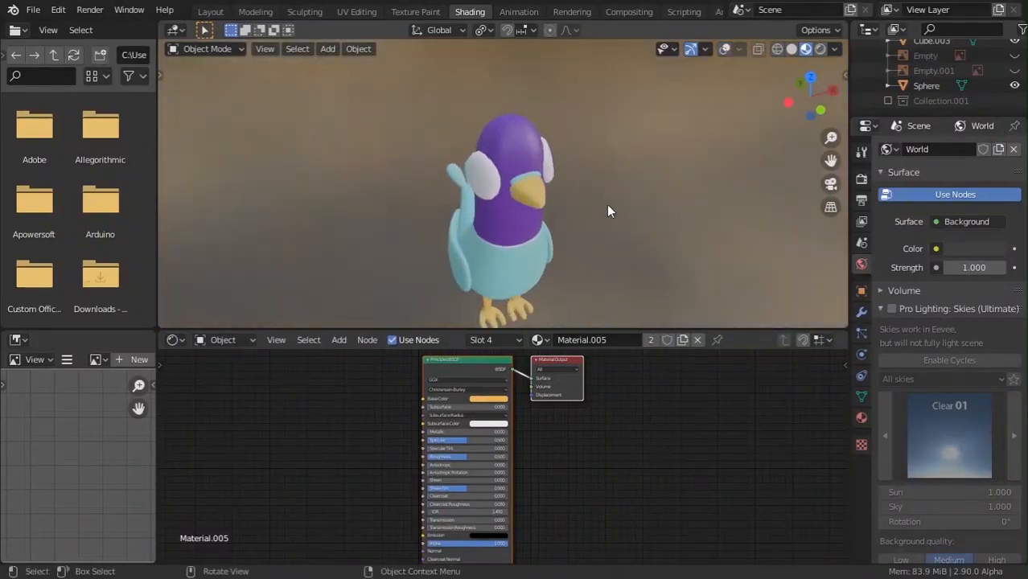
Select the eye sphere, frame it with numpad period, and toggle into Edit Mode.
click(483, 176)
key(Tab)
key(KP_Decimal)
key(Tab)
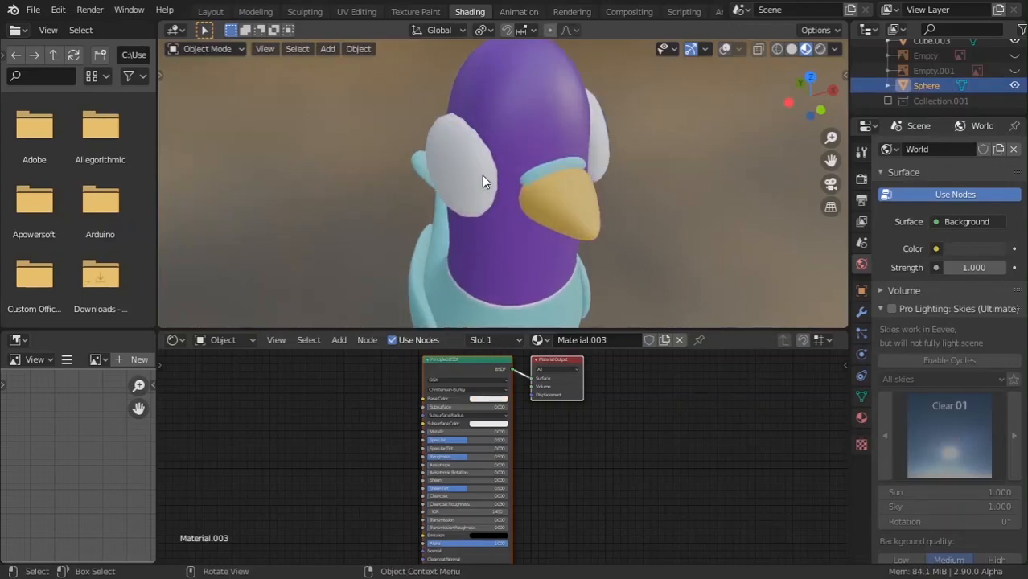
key(Tab)
key(Tab)
Turn overlays back on and delete the left eye's vertices.
click(728, 49)
key(Tab)
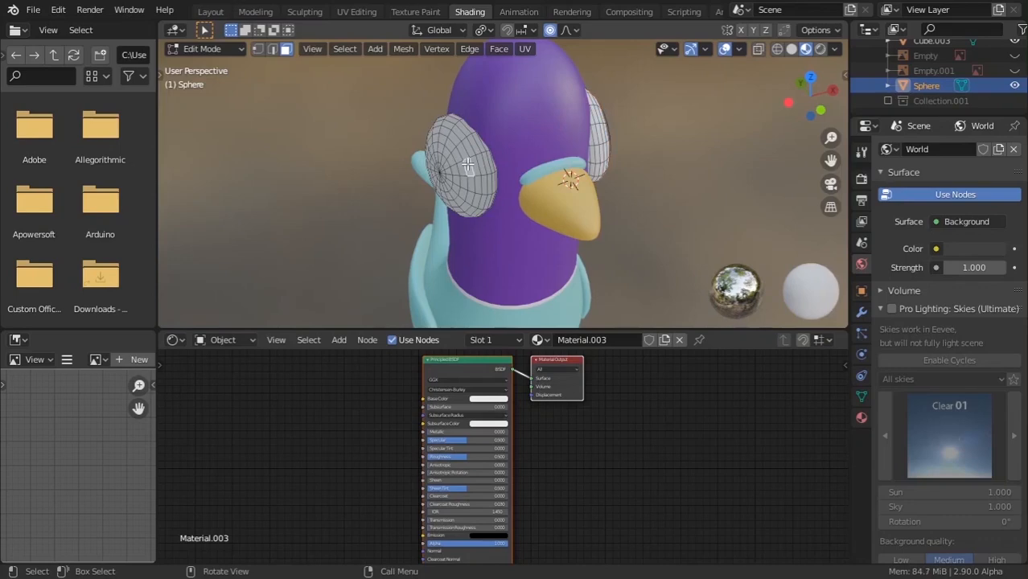
key(l)
key(x)
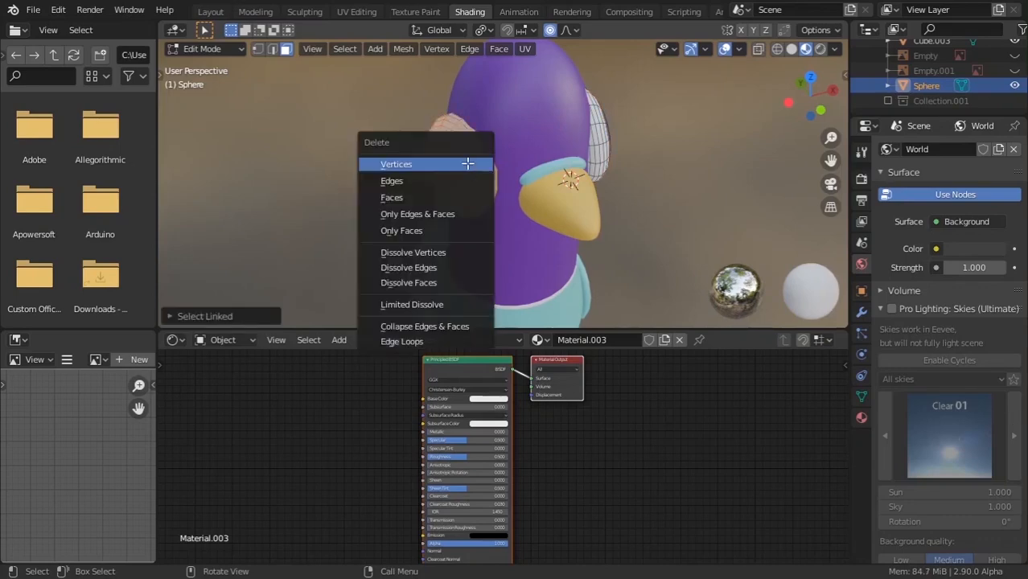
click(467, 165)
key(Tab)
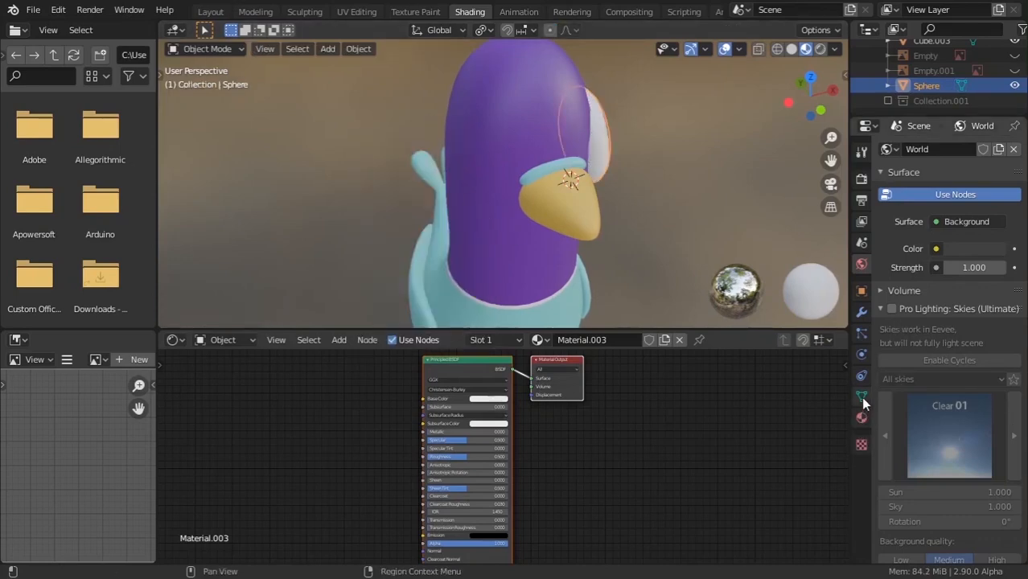
Add a Mirror modifier to the eye sphere with Cube as the mirror object.
click(861, 313)
click(927, 149)
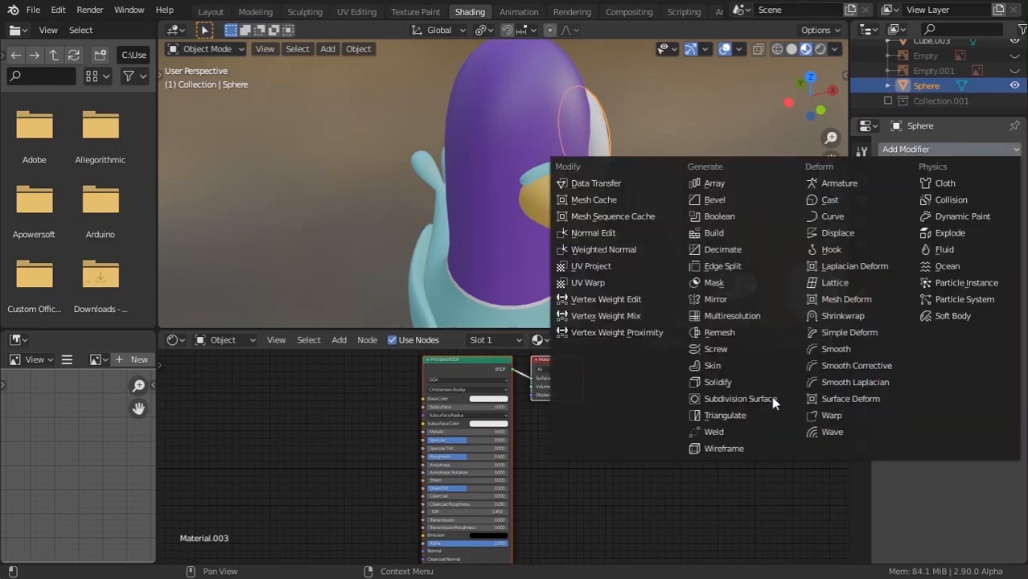
click(713, 299)
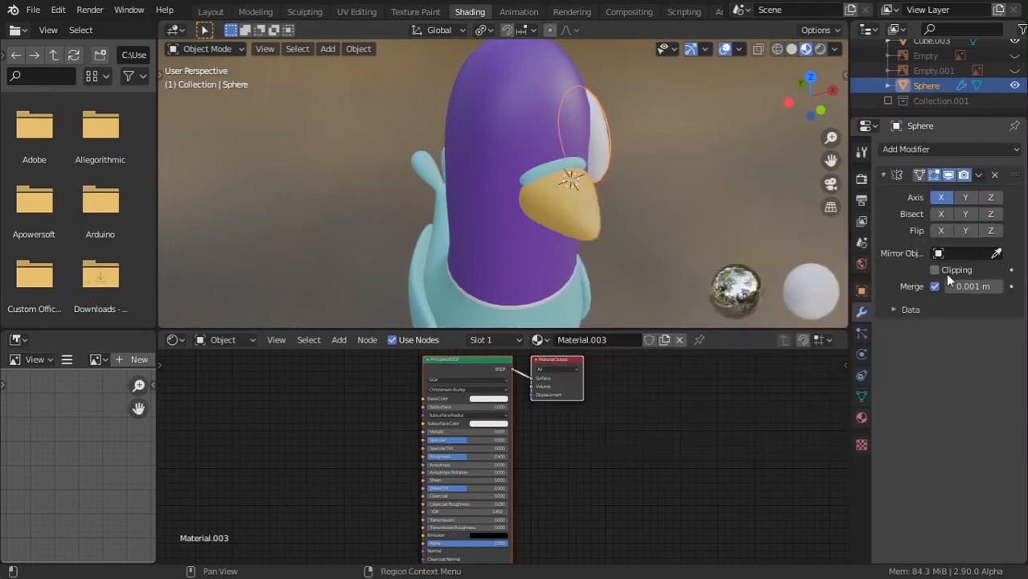
click(579, 142)
scroll(571, 203, down, 5)
Orbit around the bird's side to check the mirrored second eye.
key(Tab)
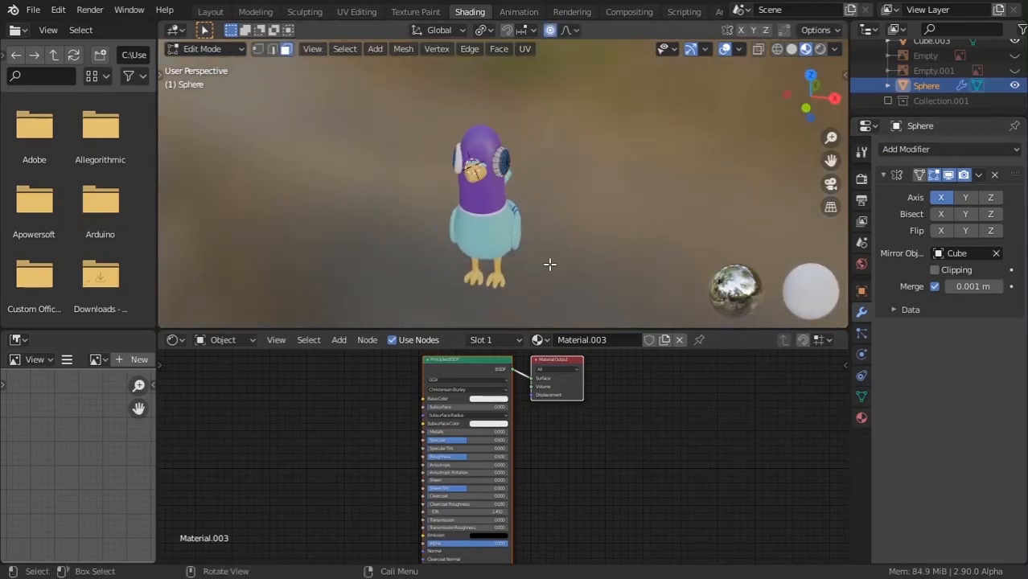
middle_drag(549, 264, 473, 274)
key(Tab)
scroll(473, 274, up, 5)
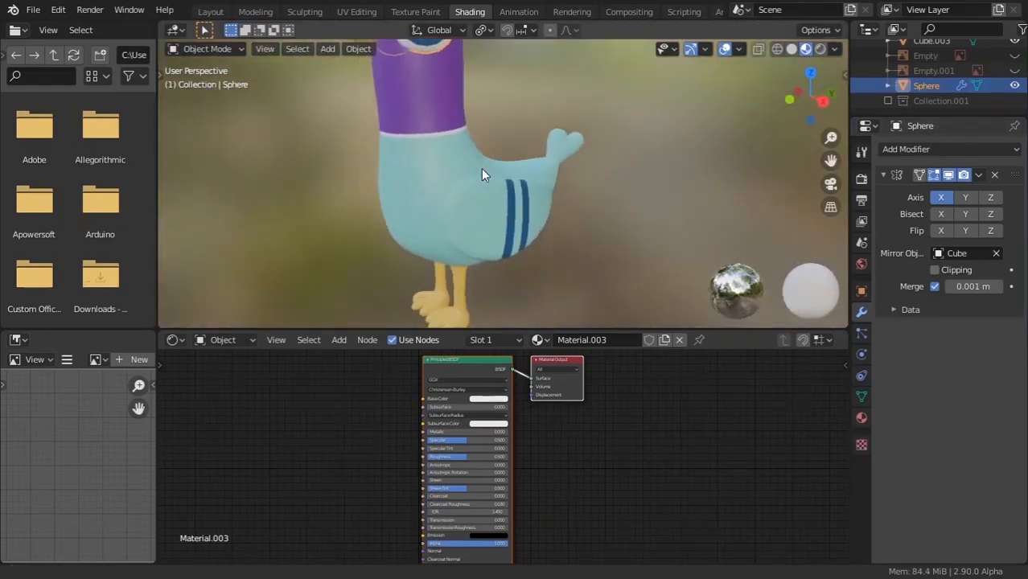
middle_drag(481, 168, 553, 201)
scroll(661, 136, down, 4)
scroll(376, 215, up, 4)
Select the striped wing piece and cancel a trial rotation of it.
click(554, 201)
key(Tab)
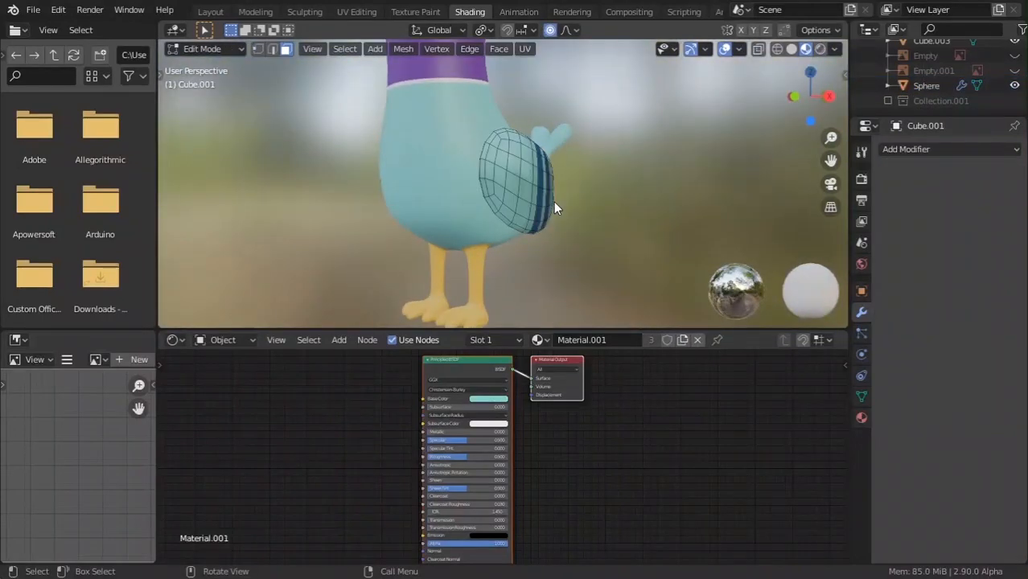
key(Tab)
key(r)
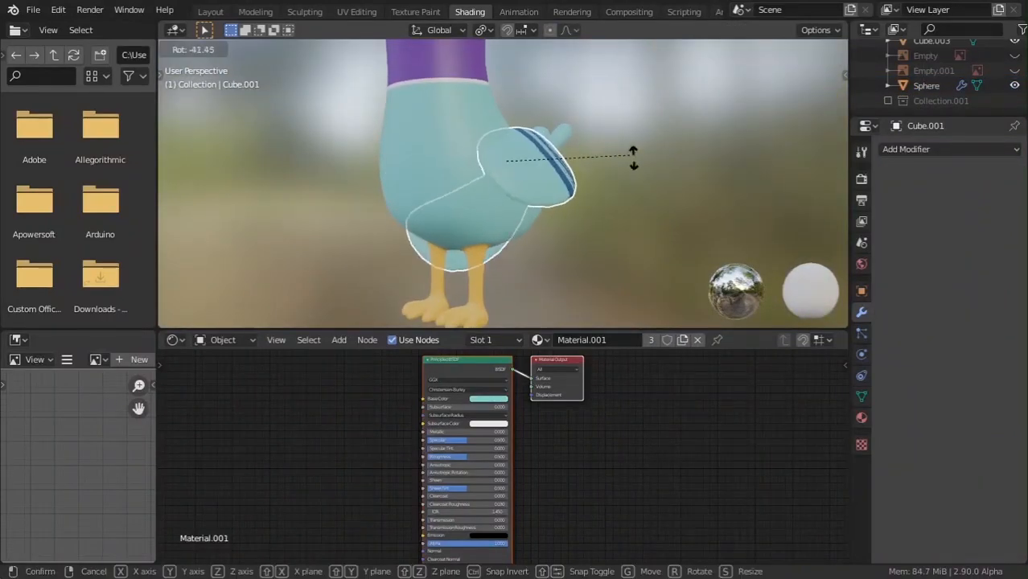
right_click(633, 159)
key(Tab)
middle_drag(562, 236, 487, 41)
key(Tab)
Select the Sphere and pick its Material.004 slot in the Material tab.
click(477, 143)
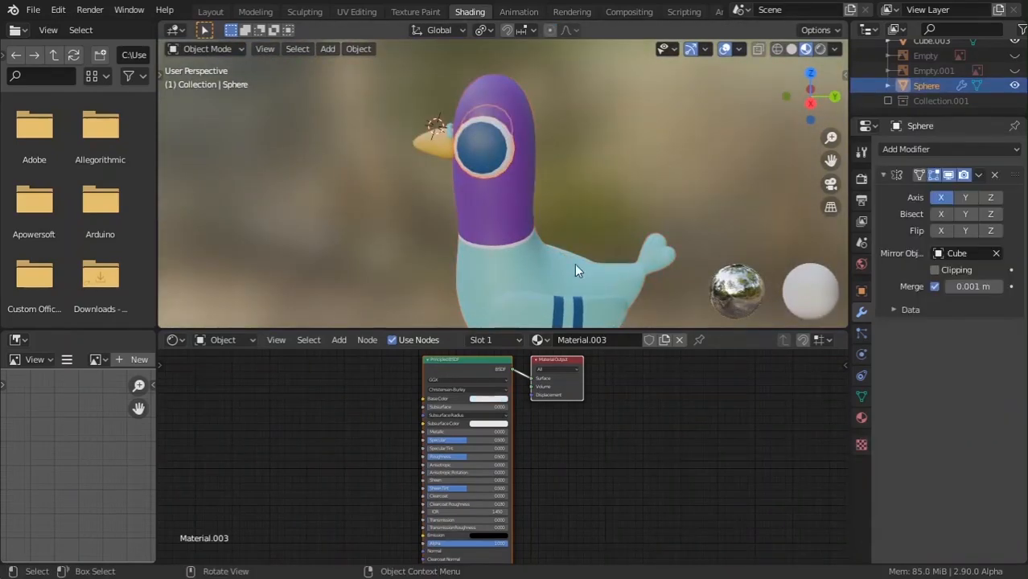
click(860, 417)
middle_drag(788, 290, 728, 213)
click(923, 167)
shift+middle_drag(503, 210, 471, 29)
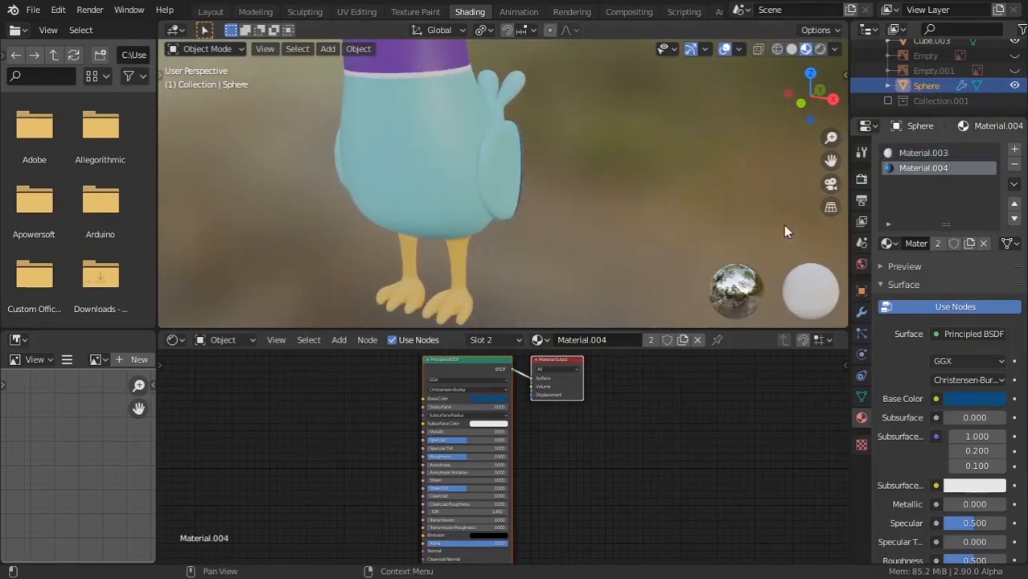
middle_drag(782, 225, 572, 199)
scroll(574, 201, up, 2)
shift+middle_drag(687, 204, 531, 224)
scroll(531, 223, up, 1)
Lower Material.004's Base Color value to 0.380 and view the darker stripes.
click(974, 400)
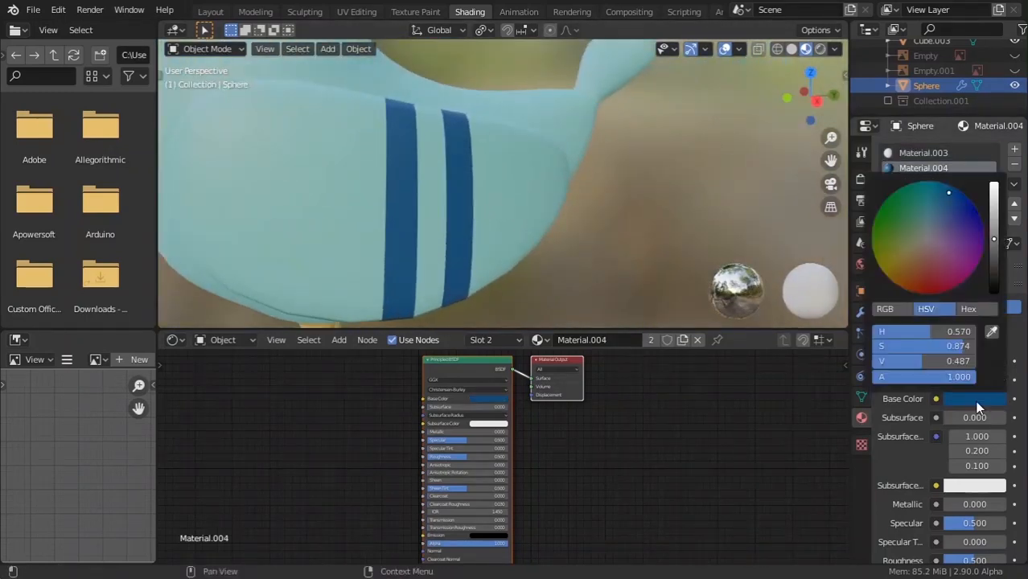
drag(993, 239, 993, 253)
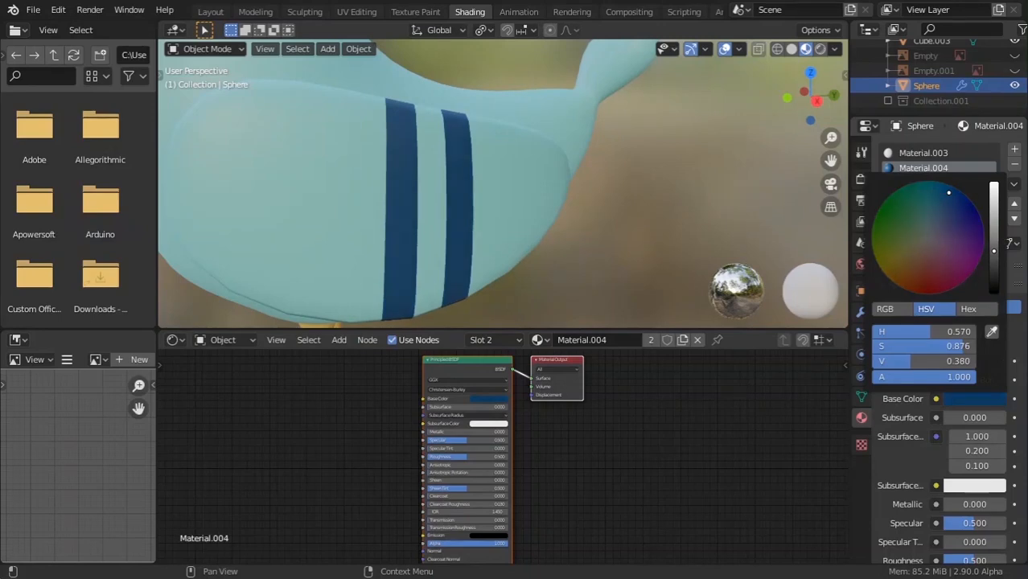
scroll(560, 205, down, 8)
click(526, 229)
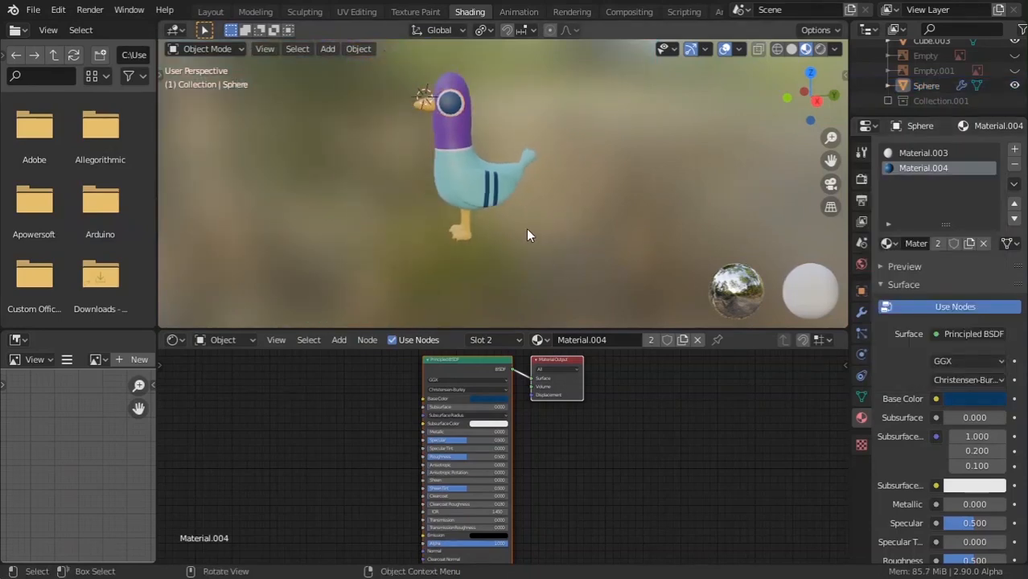
middle_drag(636, 69, 766, 78)
Switch the viewport to rendered shading and choose the Cycles render engine.
click(820, 50)
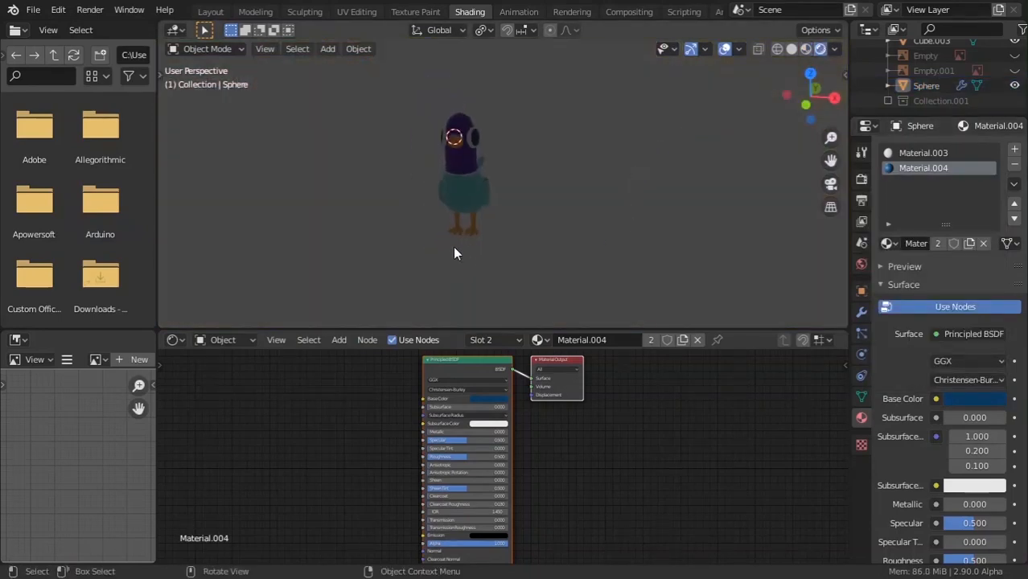
click(860, 178)
click(977, 150)
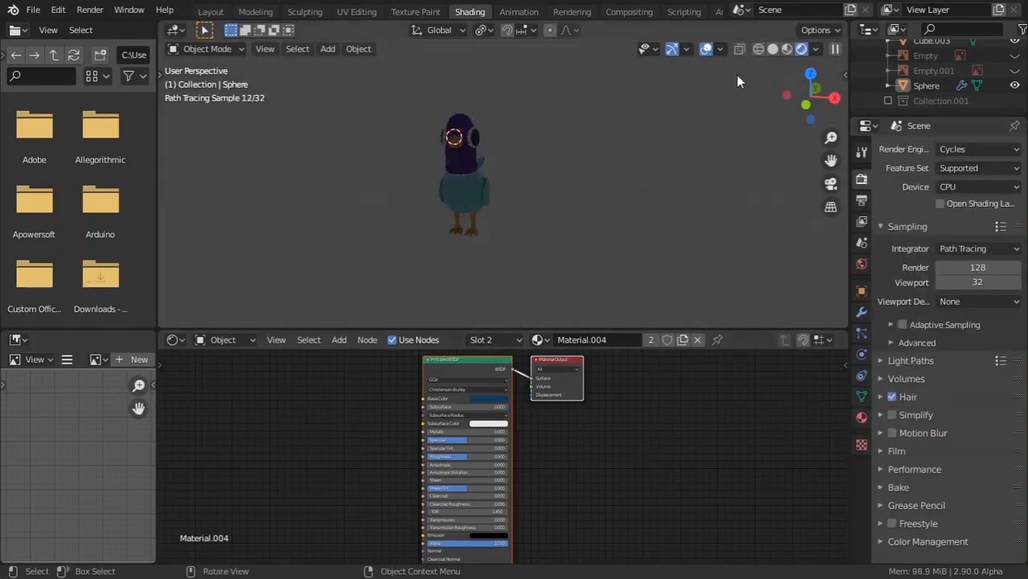
Add a plane mesh and snap it to the 3D cursor beside the bird.
middle_drag(710, 113, 649, 178)
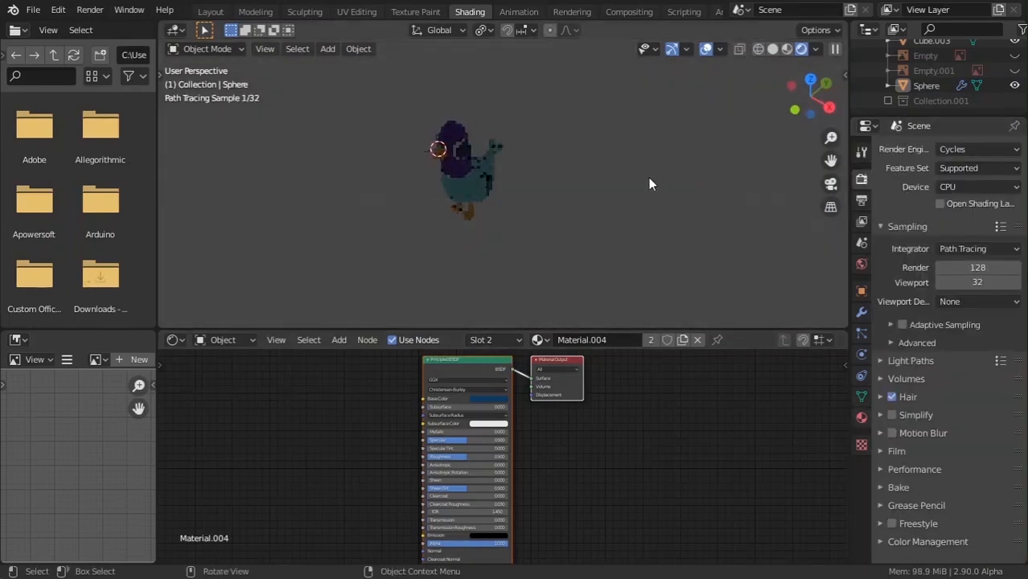
key(shift+a)
mouse_move(629, 196)
click(688, 193)
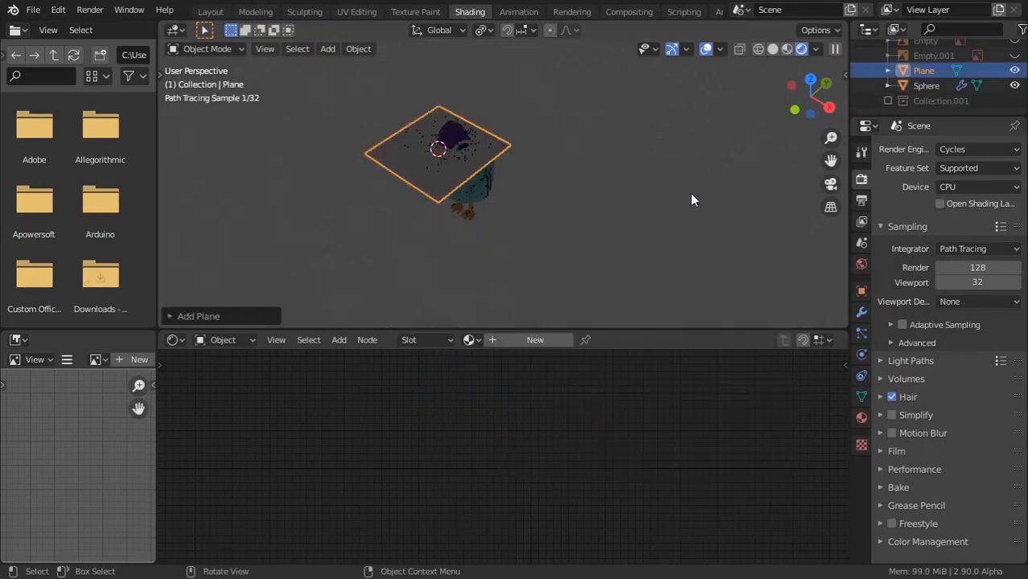
key(shift+c)
key(shift+s)
click(522, 269)
key(shift+s)
click(521, 201)
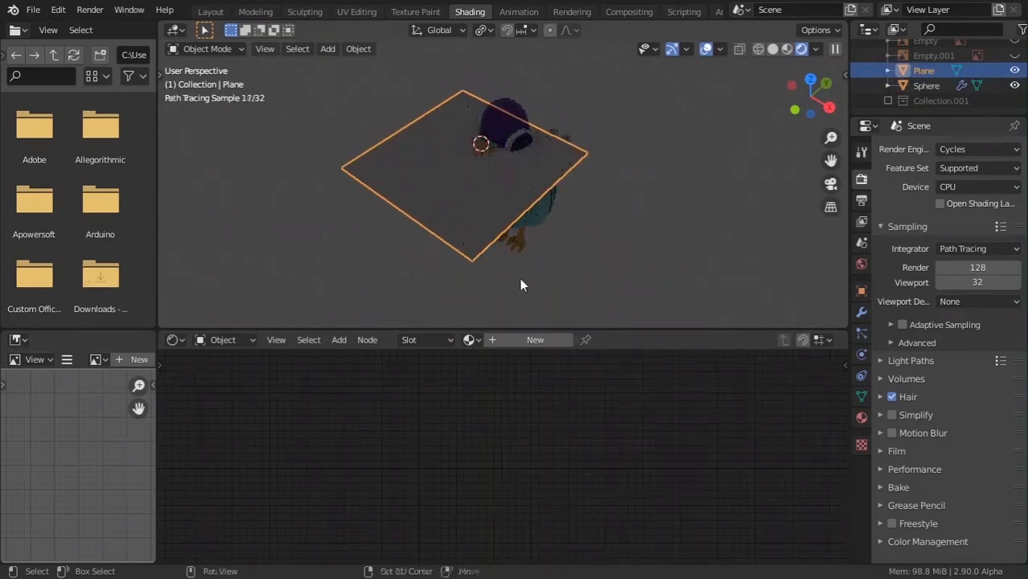
Lower the plane along Z to sit under the bird's feet.
middle_drag(520, 278, 570, 213)
key(g)
key(z)
click(570, 288)
key(g)
key(z)
click(585, 162)
In edge mode, extend the plane along Y and extrude its far edge upward into a backdrop.
key(Tab)
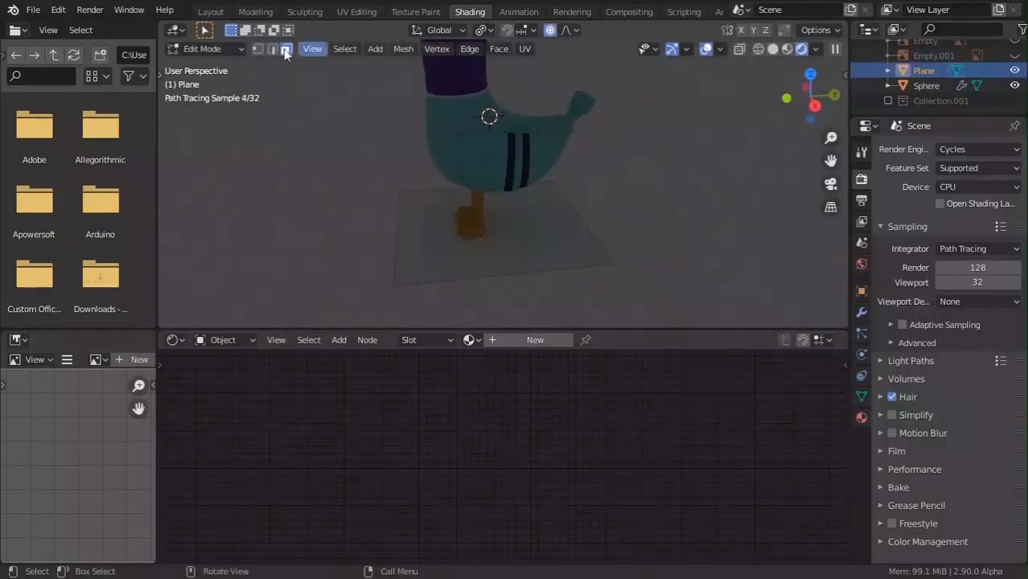
key(2)
click(537, 252)
key(g)
key(y)
click(712, 246)
scroll(712, 245, down, 5)
key(e)
key(z)
click(670, 83)
middle_drag(670, 82, 515, 145)
alt+click(476, 152)
Turn off proportional editing and widen the backdrop along the X axis.
key(s)
key(Escape)
key(o)
key(s)
key(x)
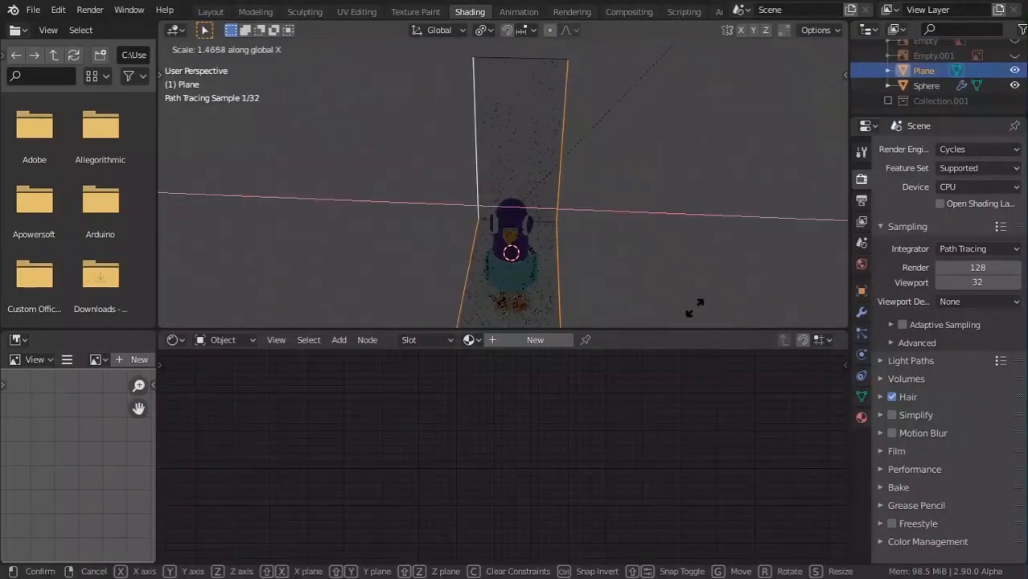
key(Escape)
key(s)
key(x)
click(487, 239)
key(Tab)
Add a camera and align it to the current view.
scroll(603, 124, down, 4)
key(shift+a)
click(490, 374)
scroll(529, 225, up, 5)
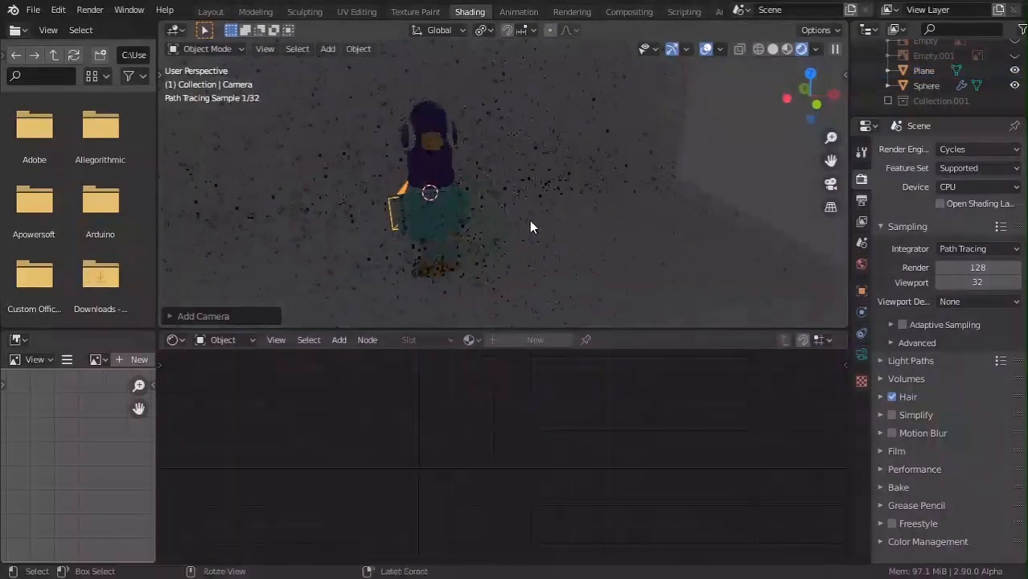
key(ctrl+alt+KP_0)
Save the scene as a blend file in the recent folder.
key(ctrl+s)
click(183, 451)
click(772, 523)
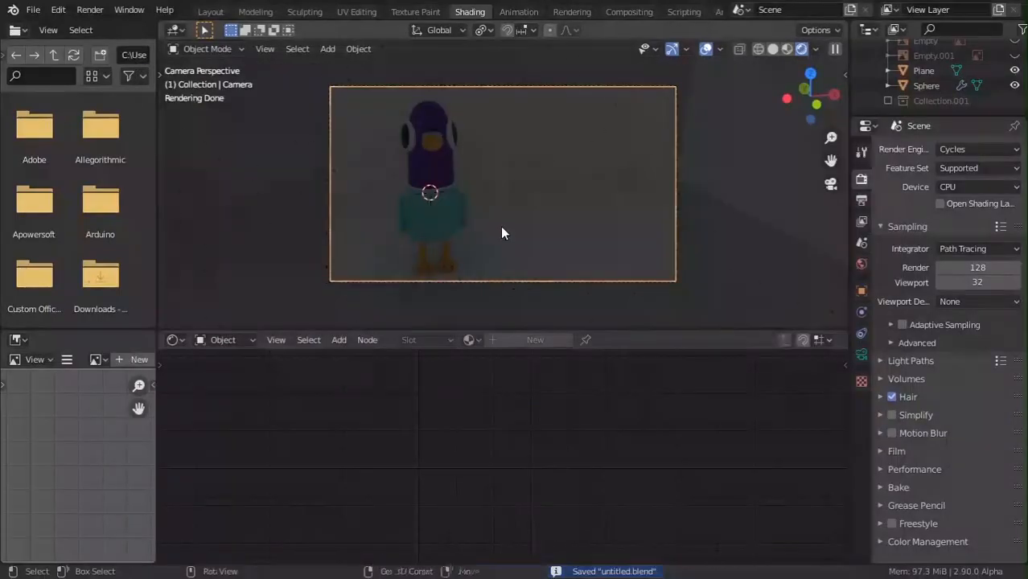
key(n)
Lock the camera to the view, reframe the pigeon shot, then unlock it.
click(839, 121)
click(748, 253)
key(alt+Tab)
shift+middle_drag(497, 248, 561, 233)
scroll(557, 248, down, 2)
key(n)
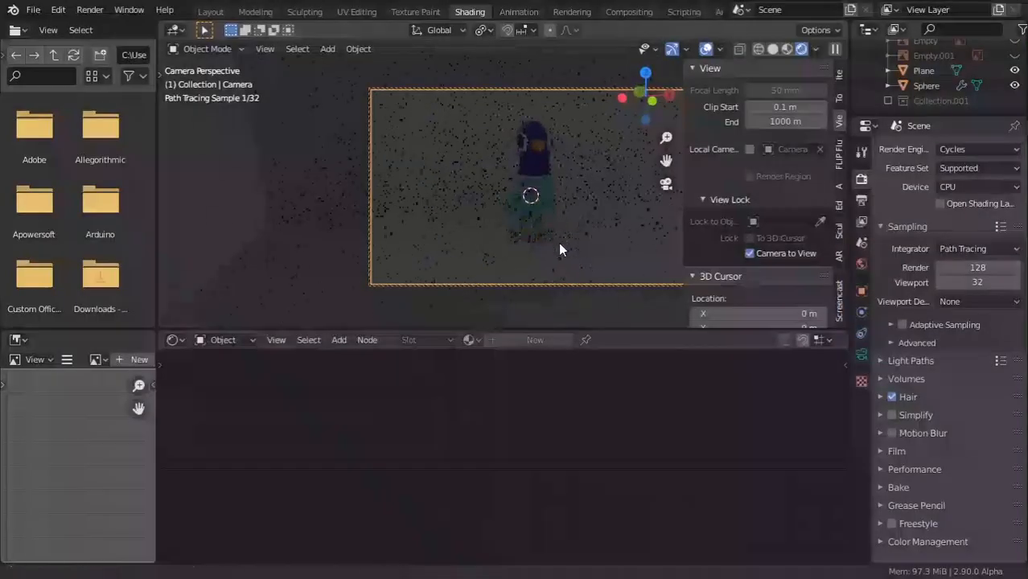
middle_drag(651, 263, 670, 271)
key(n)
click(748, 252)
key(n)
Bevel the backdrop's corner edge into a smooth curve.
middle_drag(619, 251, 514, 267)
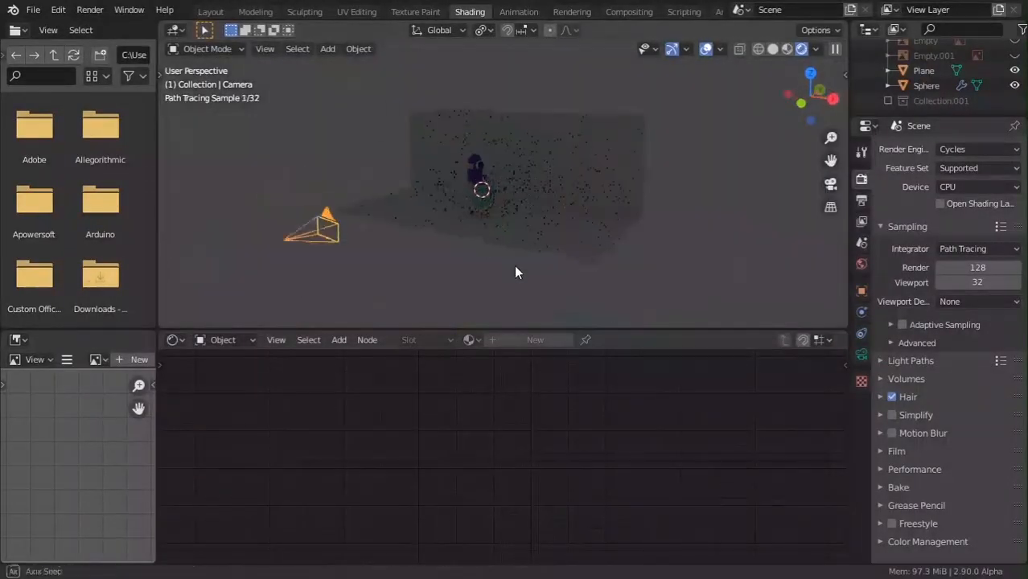
click(605, 221)
key(Tab)
click(617, 211)
key(ctrl+b)
click(643, 229)
key(Tab)
middle_drag(563, 233, 683, 257)
Add a point light left of the pigeon with Power 625.4 W.
key(shift+a)
click(590, 228)
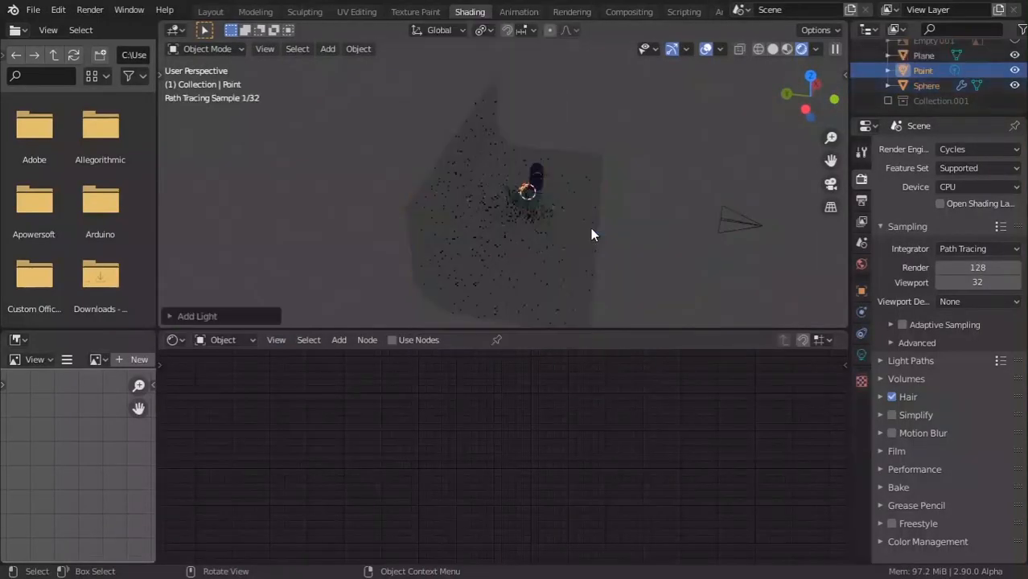
key(g)
click(547, 221)
click(861, 354)
drag(967, 248, 1013, 247)
Check the camera view against the reference video and lock the camera to the view.
key(KP_0)
key(alt+Tab)
key(alt+Tab)
key(alt+Tab)
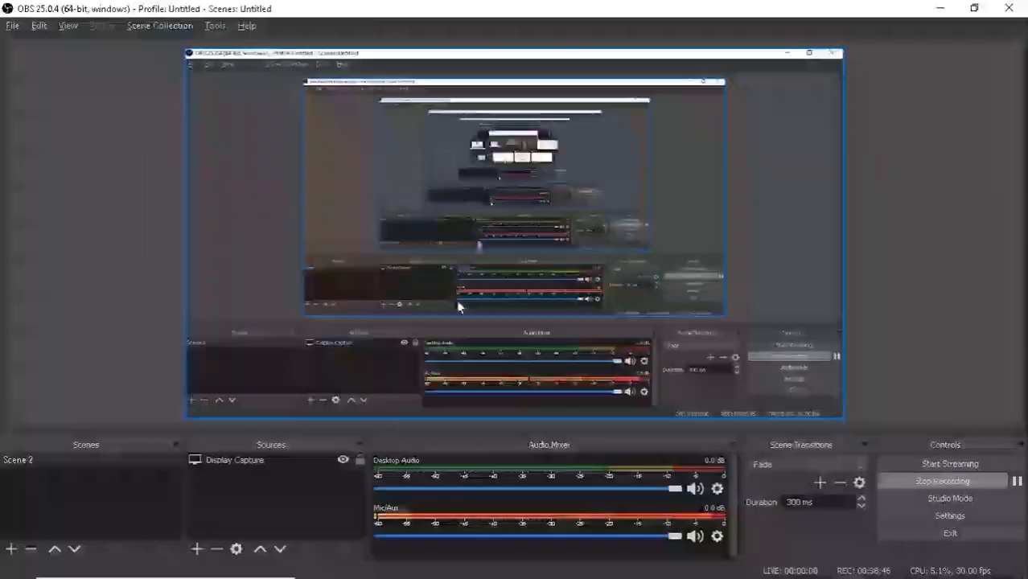
key(alt+Tab)
middle_drag(632, 231, 617, 200)
key(alt+Tab)
key(alt+Tab)
key(KP_0)
key(alt+Tab)
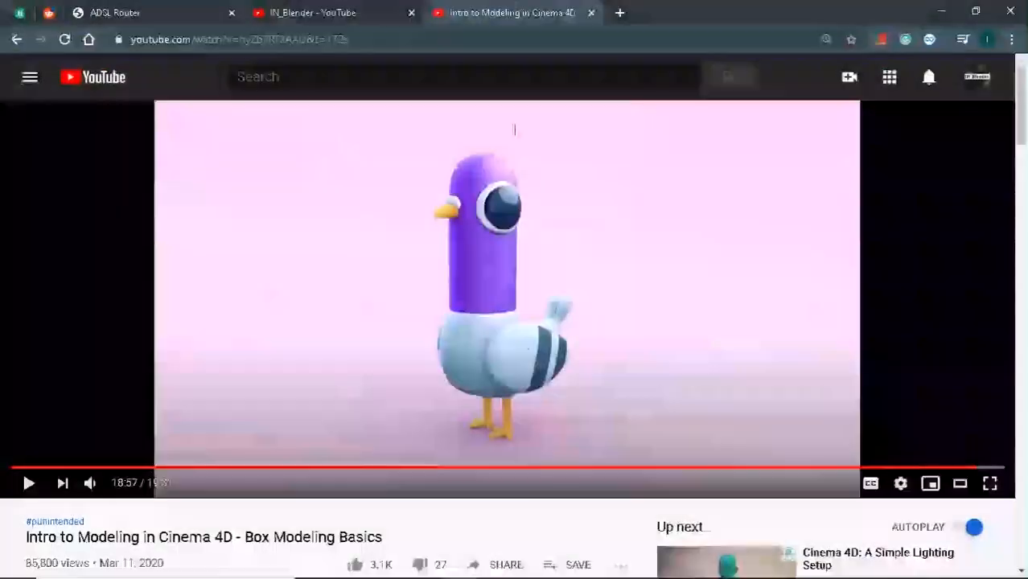
key(alt+Tab)
middle_drag(716, 222, 583, 200)
key(KP_0)
key(n)
click(767, 253)
Reposition the point light near the pigeon.
key(n)
key(g)
click(619, 201)
key(n)
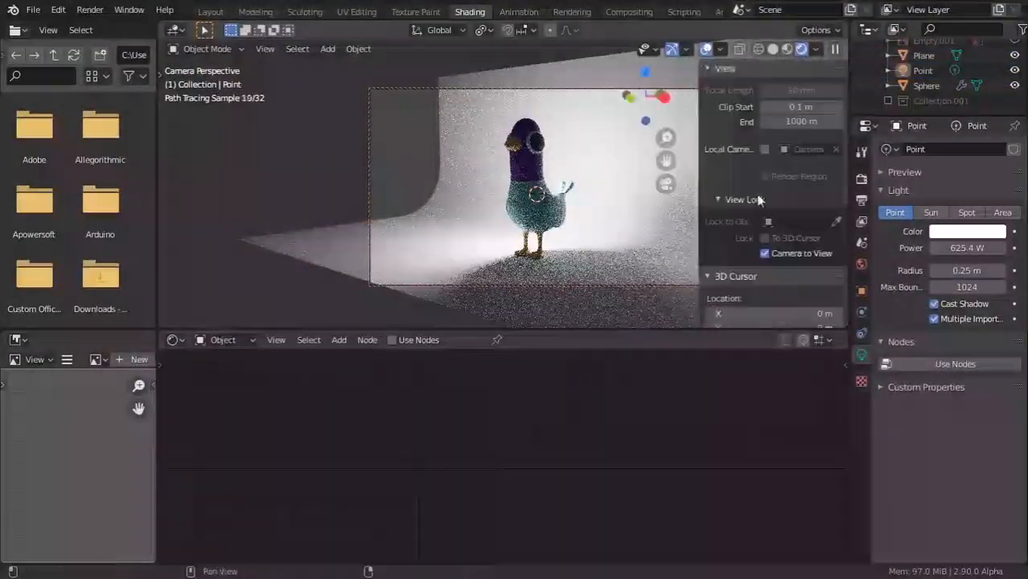
click(756, 253)
key(n)
middle_drag(660, 229, 615, 242)
Add an area light and move it into place in the scene.
key(shift+a)
click(616, 241)
key(g)
click(627, 237)
key(g)
click(642, 249)
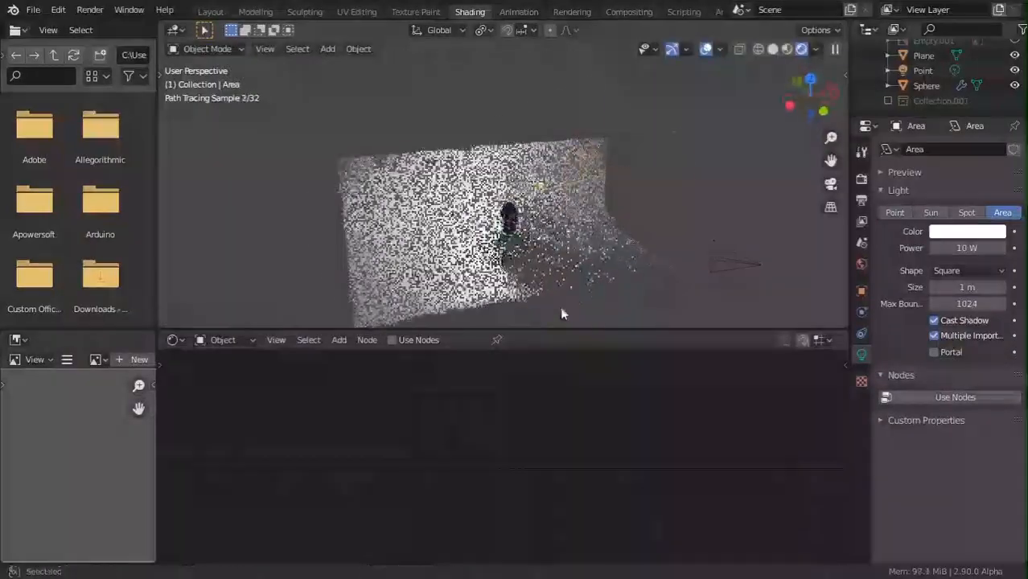
middle_drag(561, 310, 609, 267)
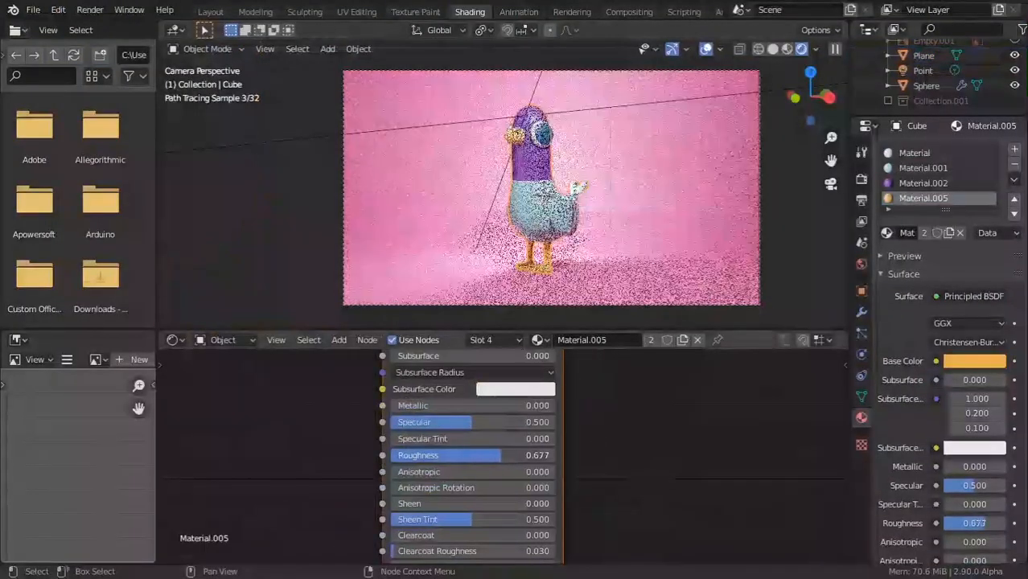
Tune roughness on the pink backdrop, yellow and eye materials, eye at 0.145.
drag(502, 455, 475, 455)
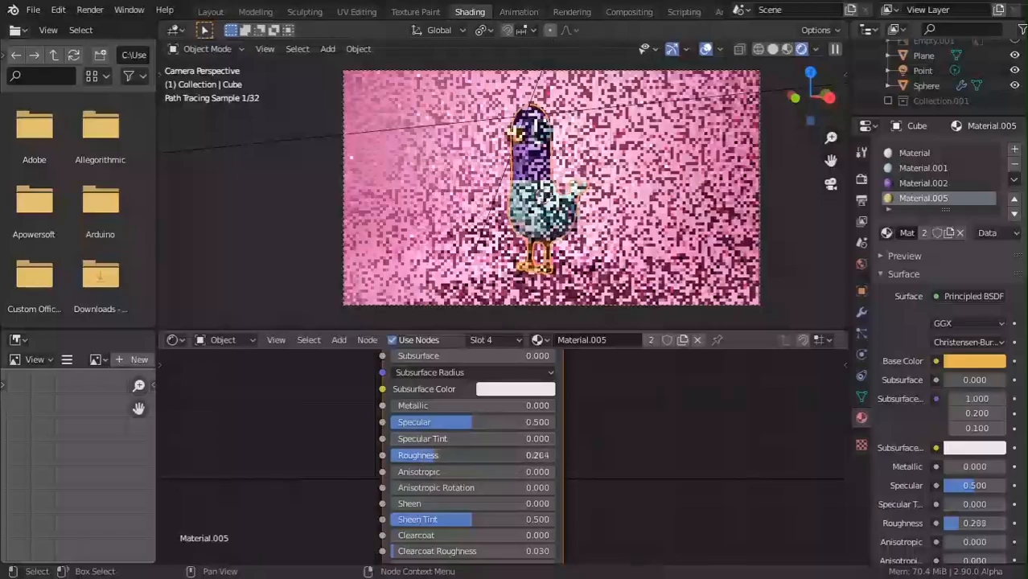
drag(482, 456, 460, 455)
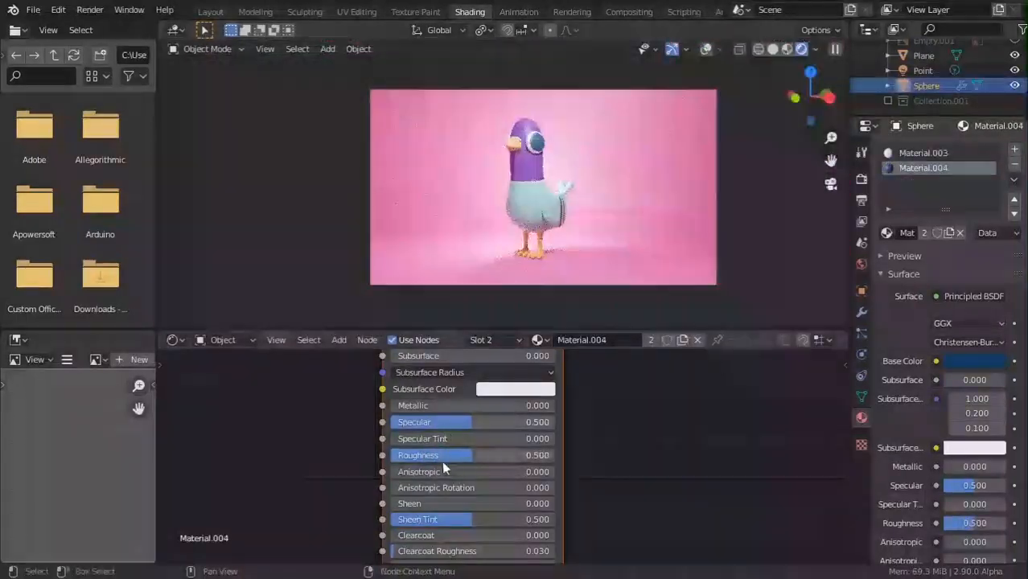
drag(443, 455, 416, 455)
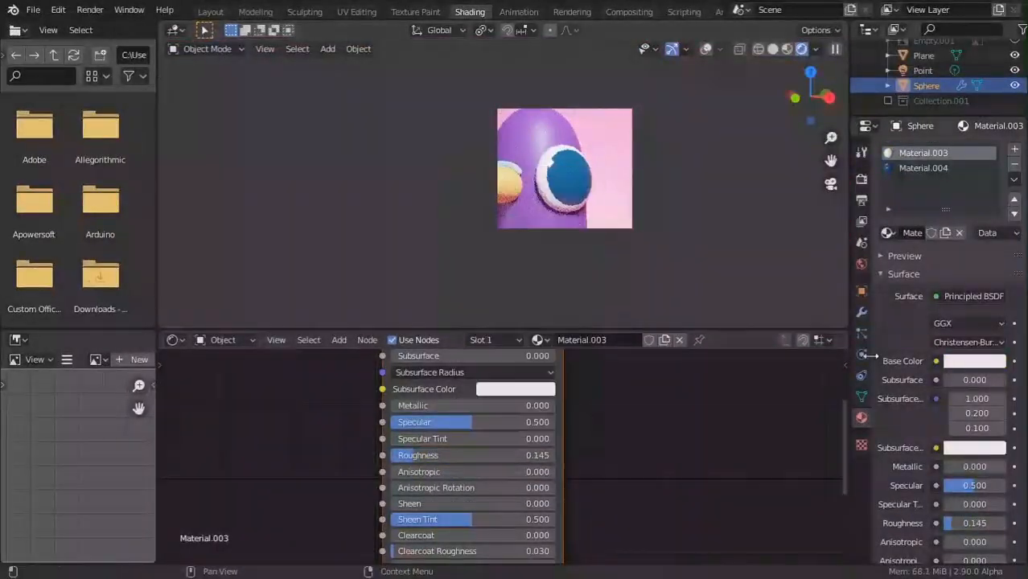
Clear the render region and enable region-only rendering in the output settings.
scroll(569, 170, down, 5)
key(ctrl+b)
key(ctrl+alt+b)
click(861, 221)
click(861, 200)
click(939, 250)
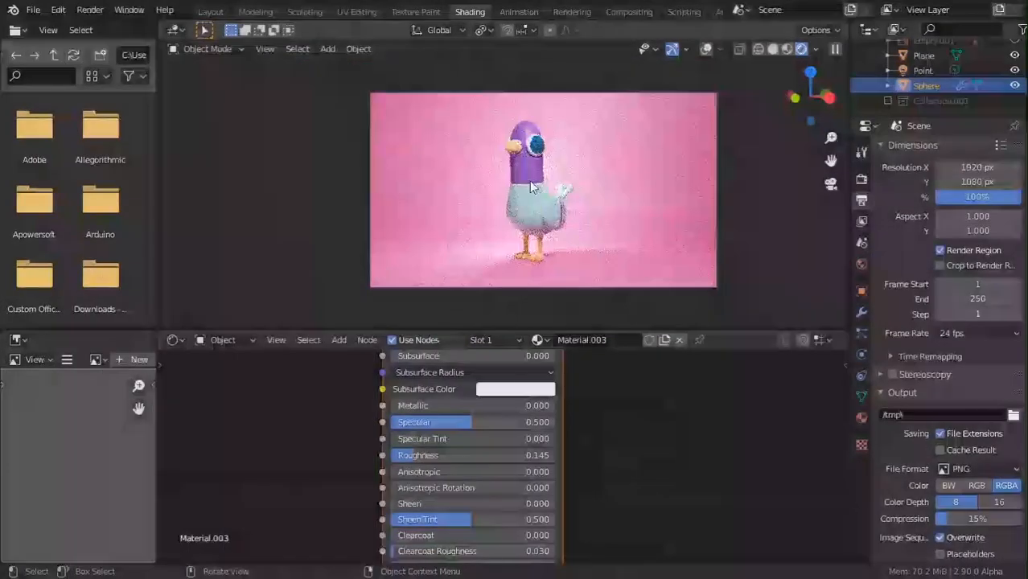
key(n)
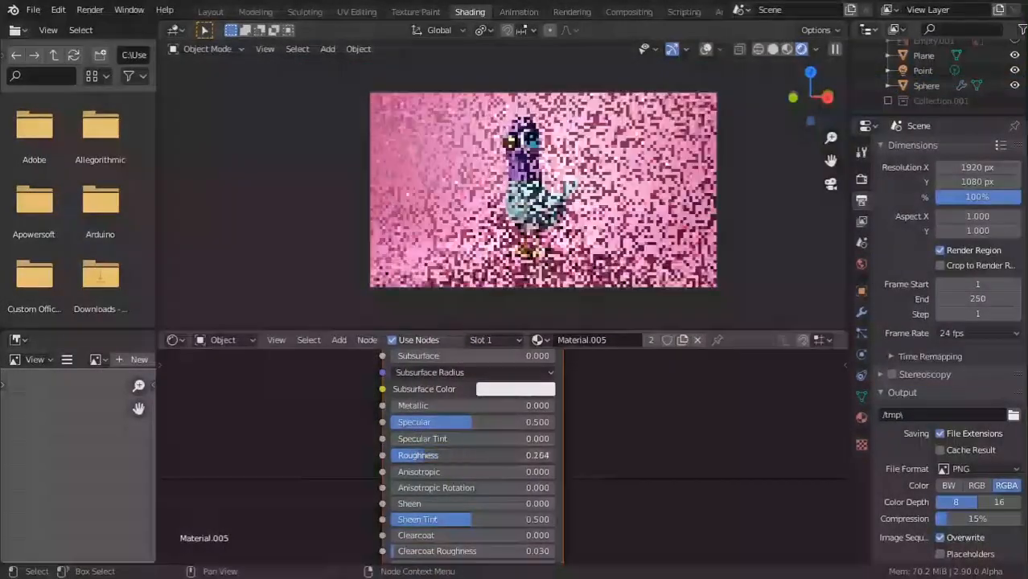
Lower the pale blue body's roughness to 0.355 and reposition the area light.
drag(479, 456, 454, 457)
click(861, 417)
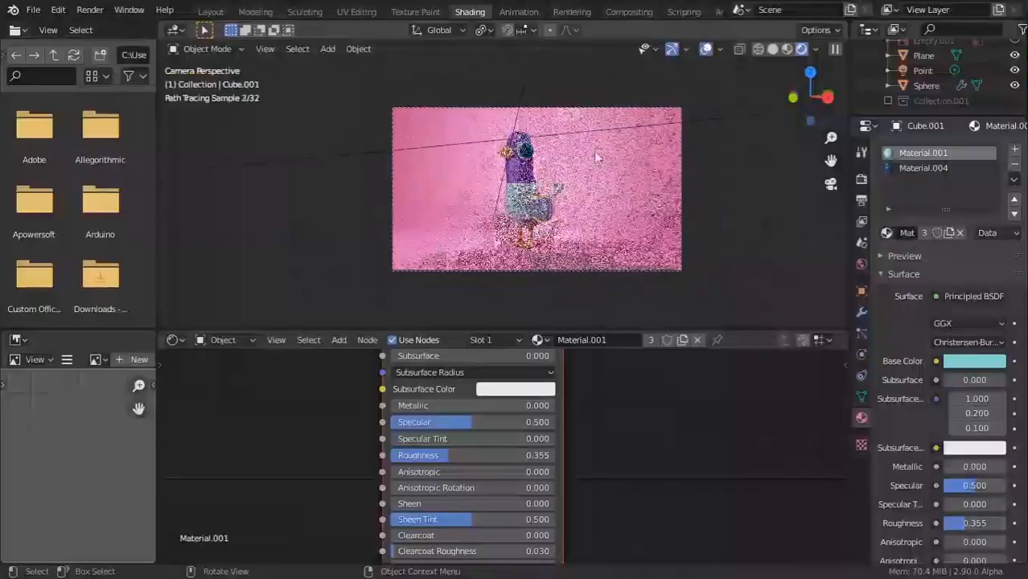
middle_drag(502, 185, 435, 217)
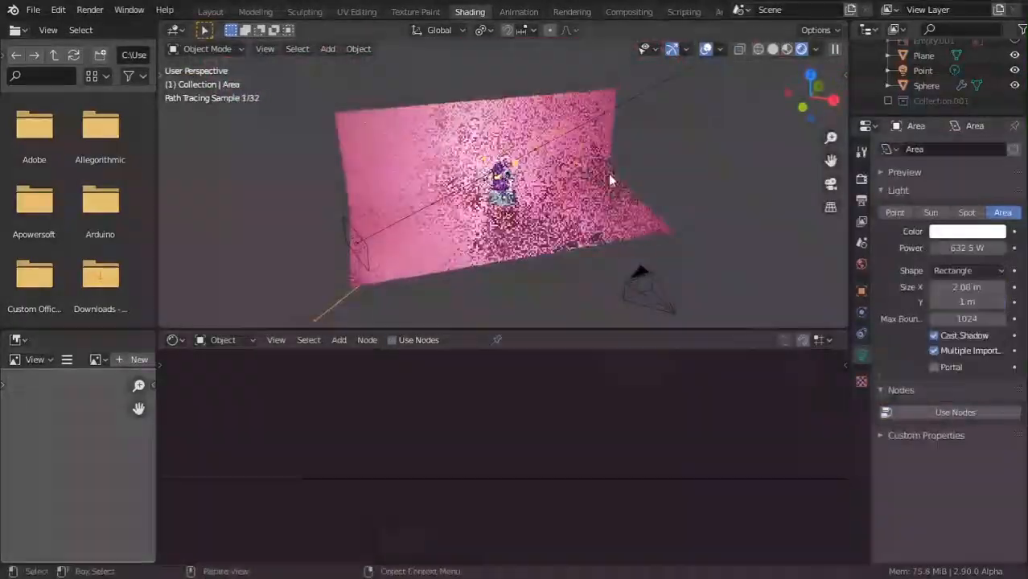
key(g)
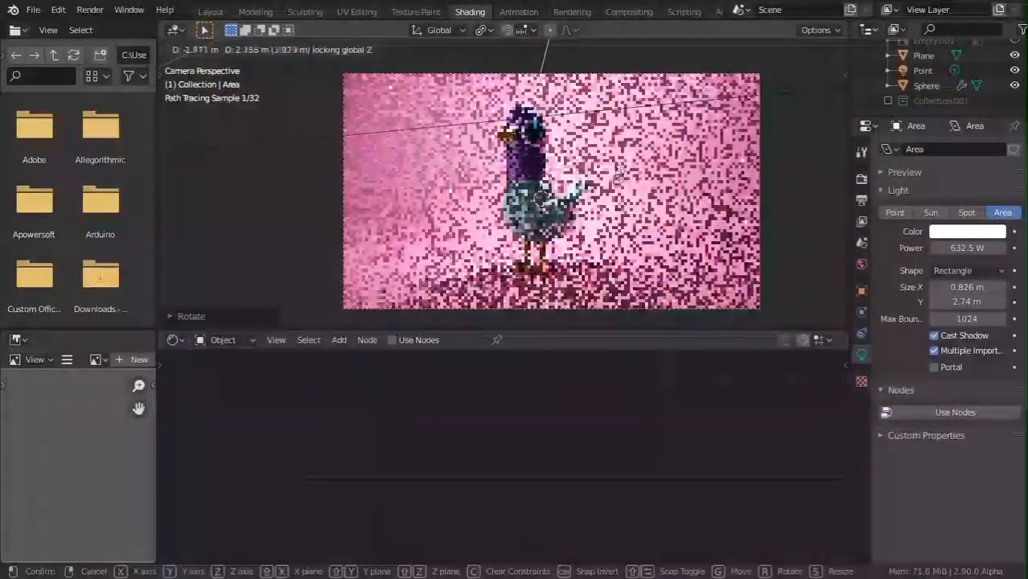
click(665, 216)
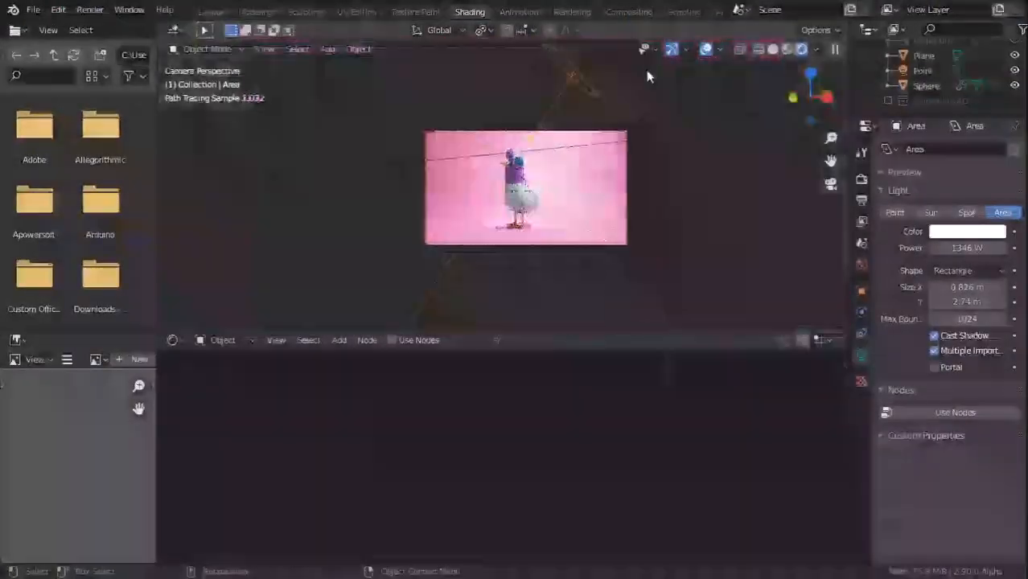
Reframe the pigeon in the camera shot and render the final image.
scroll(648, 76, up, 4)
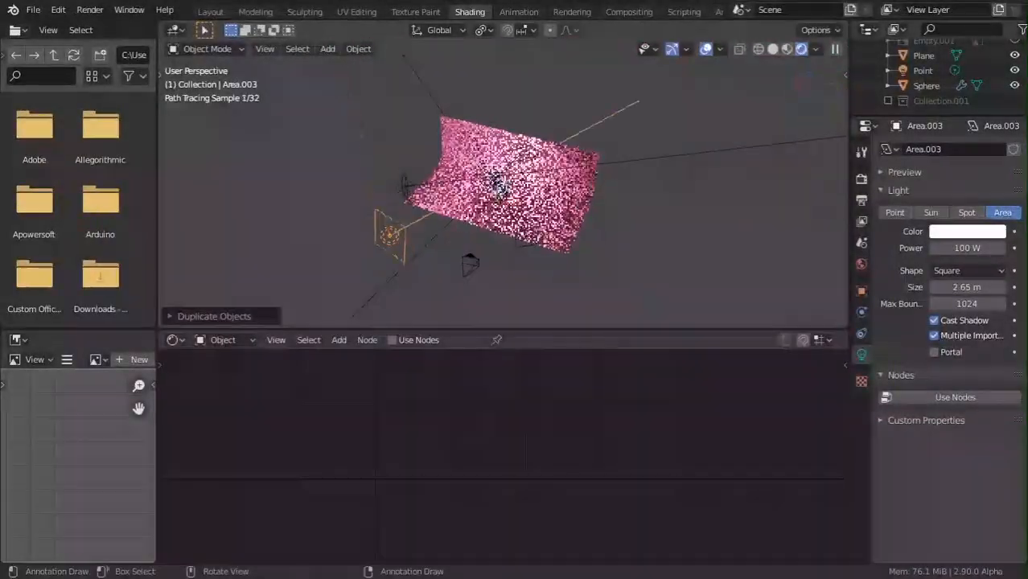
middle_drag(337, 296, 390, 276)
scroll(390, 276, up, 4)
click(830, 185)
scroll(736, 203, up, 3)
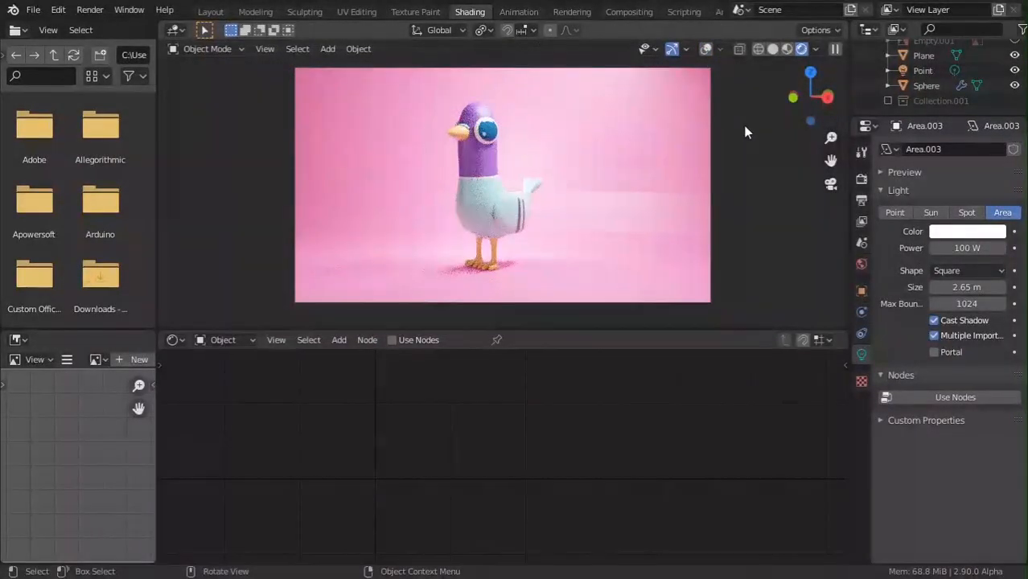
key(alt+Tab)
key(alt+Tab)
key(alt+Tab)
key(alt+Tab)
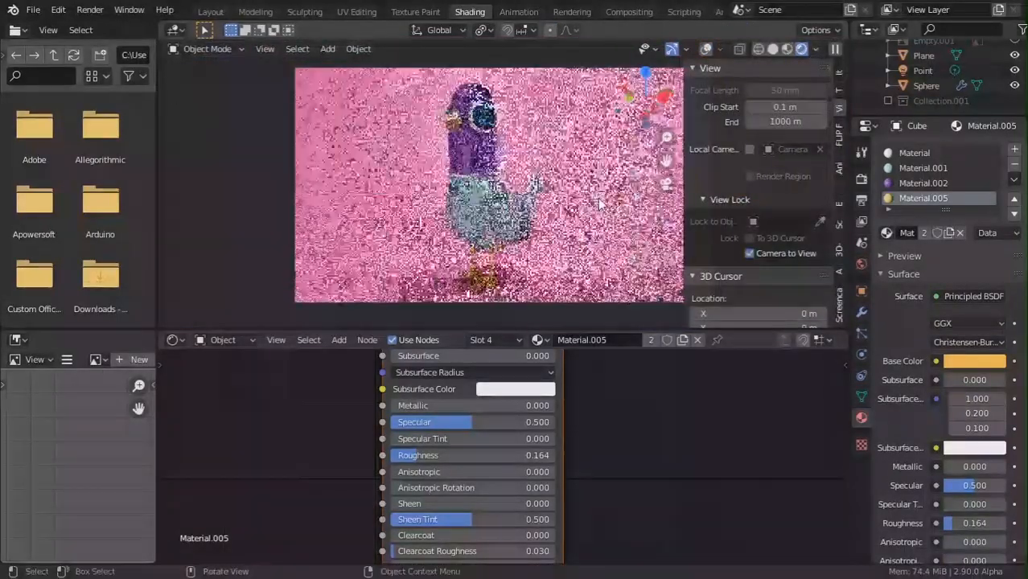
scroll(598, 198, down, 1)
shift+middle_drag(598, 199, 519, 222)
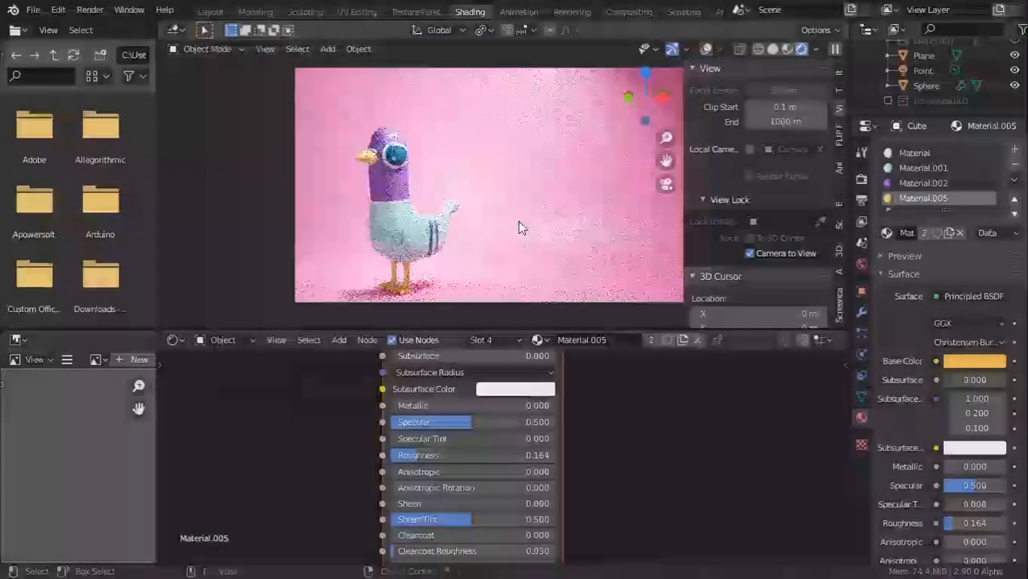
click(90, 10)
click(117, 26)
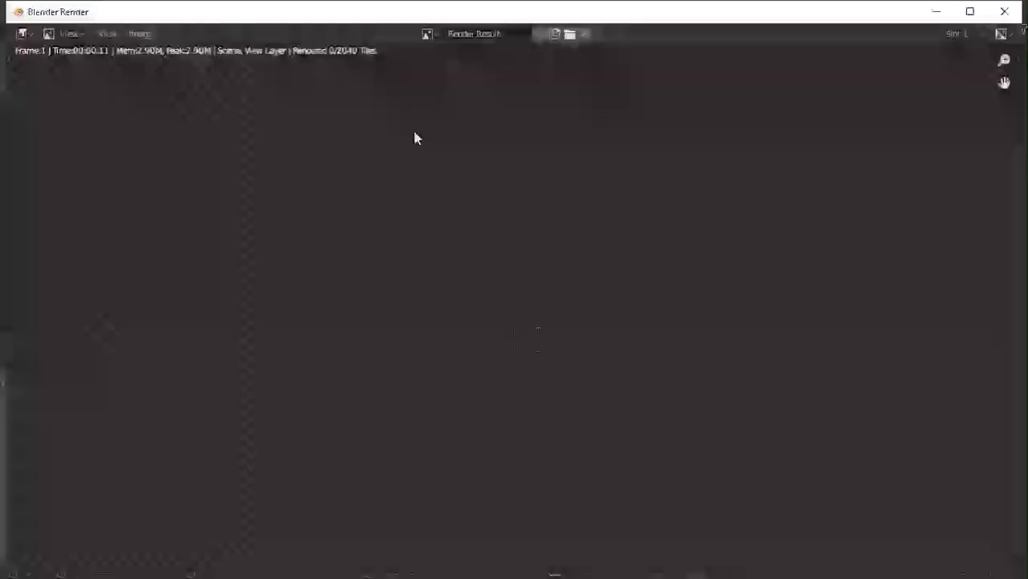